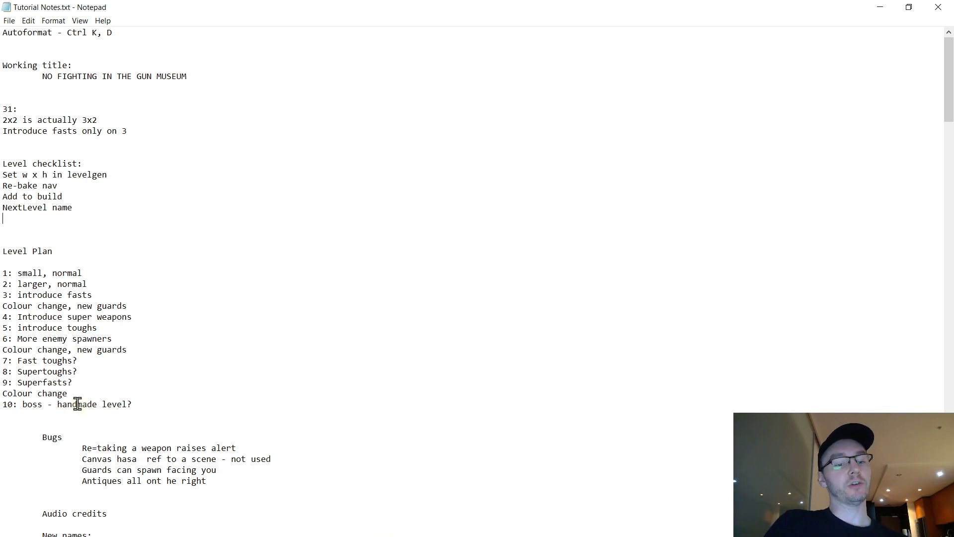
- Switch to the Unity editor and open the 3x2 Level Template prefab from the Levels folder
{"action": "key", "text": "alt+Tab"}
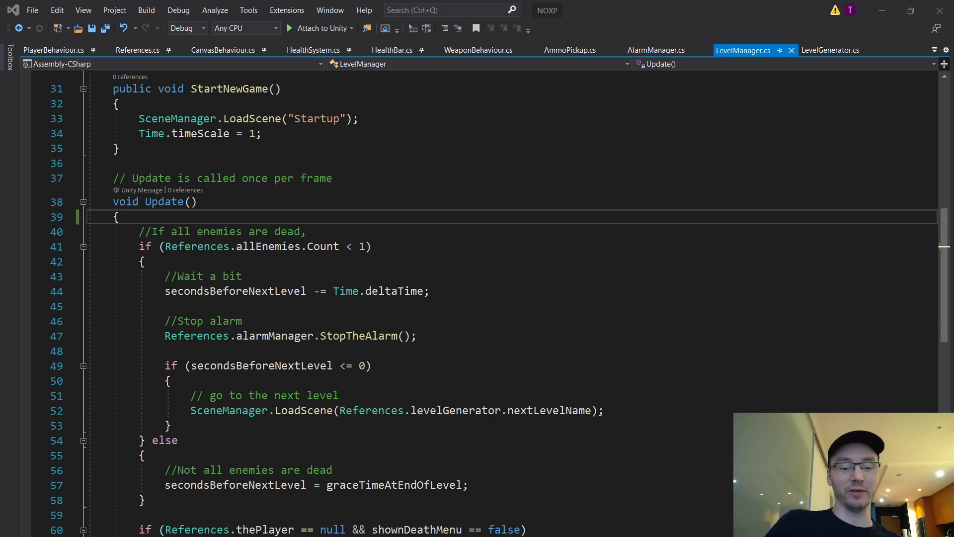
{"action": "key", "text": "alt+Tab"}
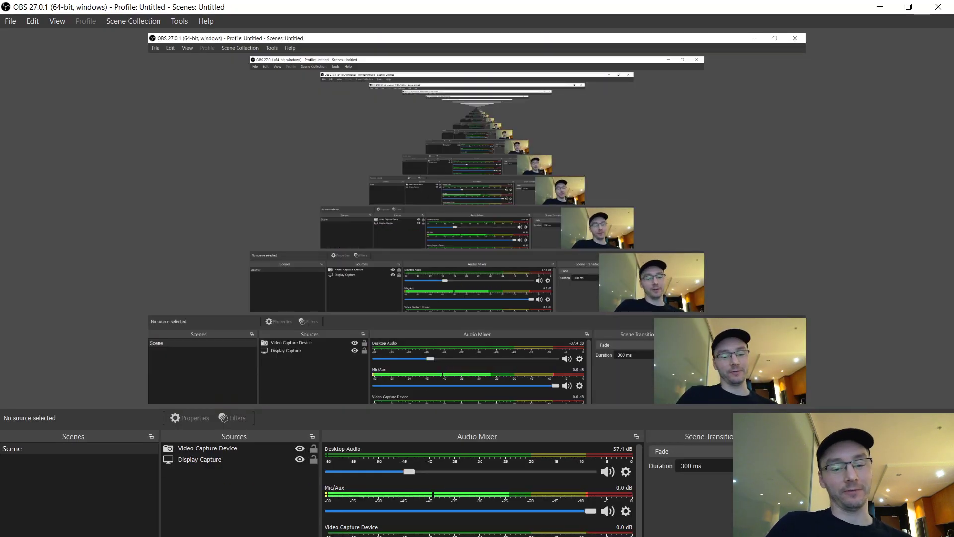
{"action": "key", "text": "alt+Tab"}
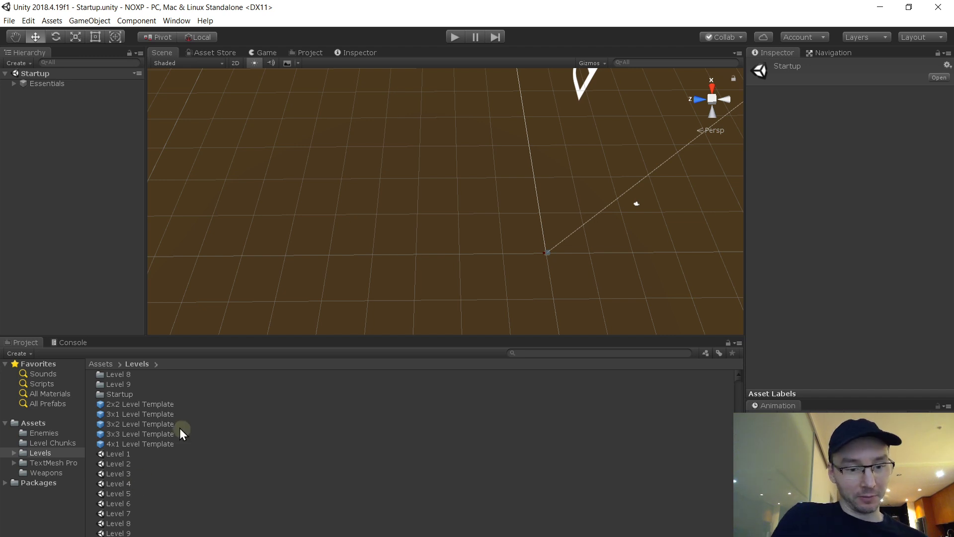
{"action": "left_click", "coordinate": [179, 411]}
{"action": "left_click", "coordinate": [179, 403]}
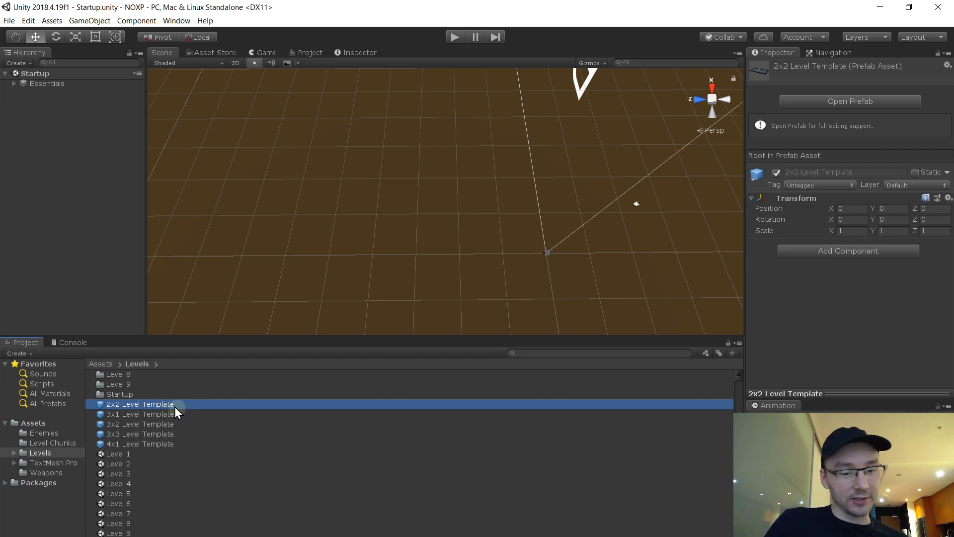
{"action": "double_click", "coordinate": [141, 426]}
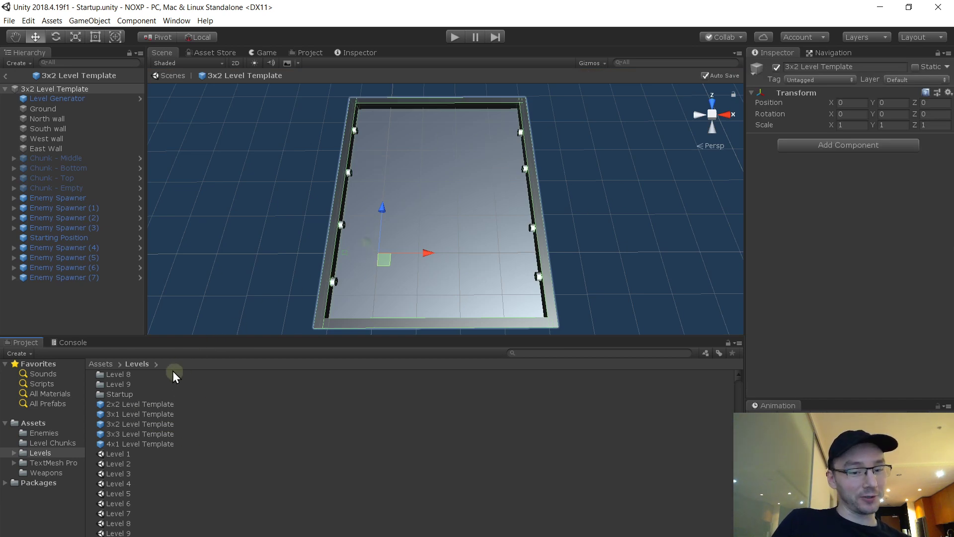
- Test the 3x2 template's width with three temporary Placeholder Blocks placed side by side across the floor, and delete them
{"action": "left_click", "coordinate": [58, 441]}
{"action": "left_click_drag", "start_coordinate": [137, 421], "coordinate": [94, 313]}
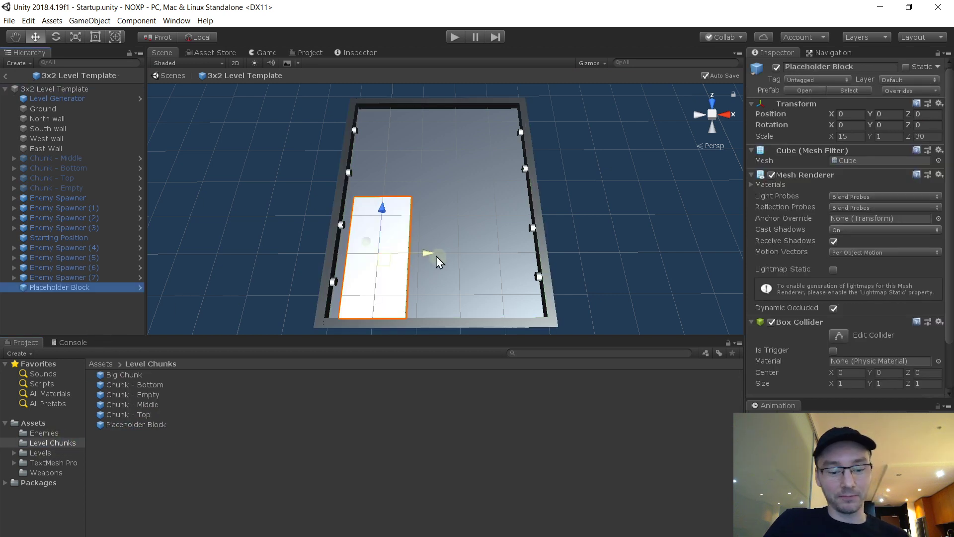
{"action": "key", "text": "ctrl+d"}
{"action": "left_click_drag", "start_coordinate": [434, 255], "coordinate": [546, 257]}
{"action": "key", "text": "ctrl+d"}
{"action": "left_click", "coordinate": [94, 288], "text": "shift"}
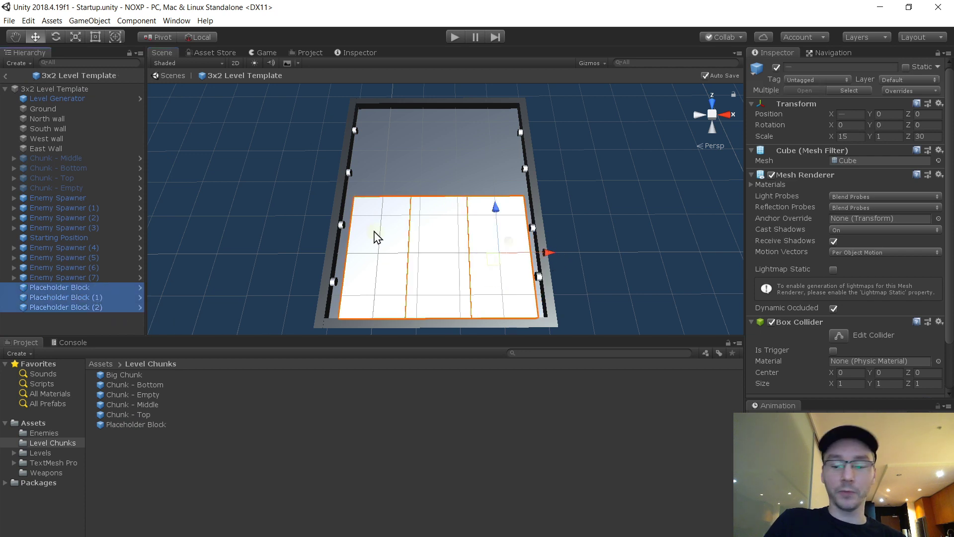
{"action": "key", "text": "Delete"}
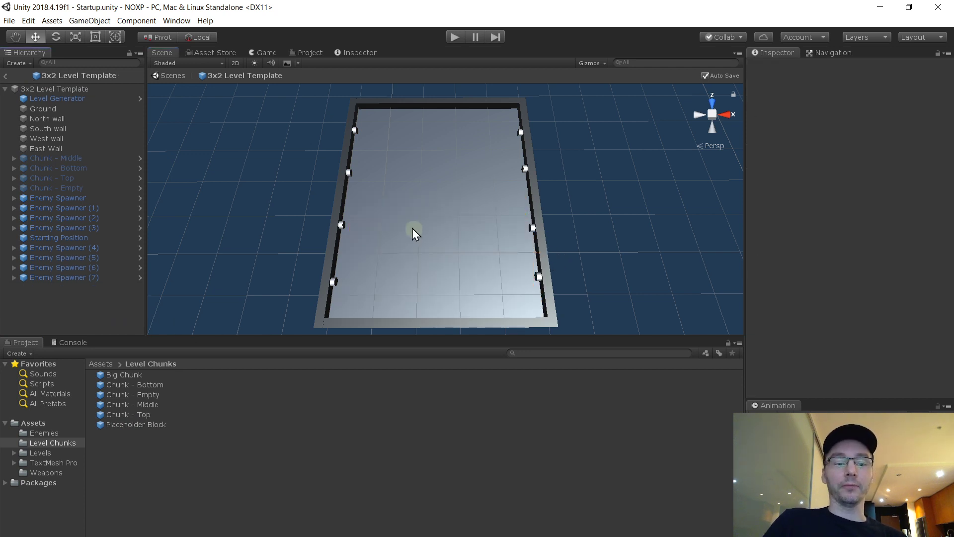
- Return to the Levels folder and inspect the chunk dimensions in the 3x2 template's Level Generator
{"action": "left_click", "coordinate": [71, 453]}
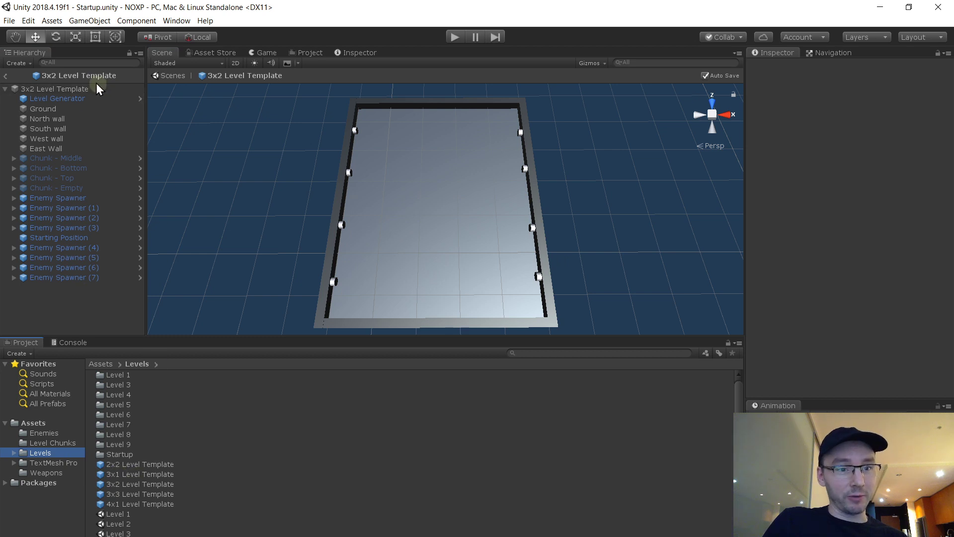
{"action": "left_click", "coordinate": [107, 99]}
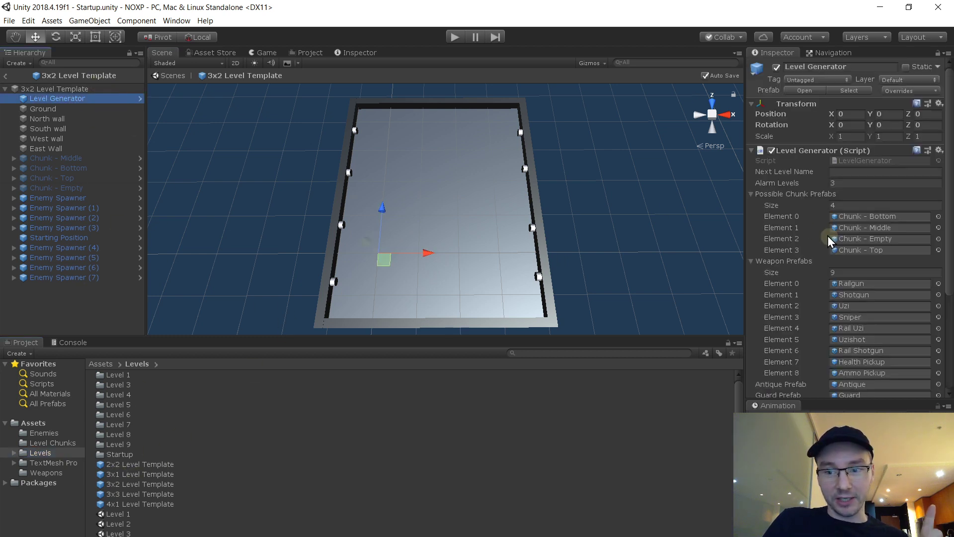
{"action": "scroll", "coordinate": [829, 253], "scroll_direction": "down", "scroll_amount": 5}
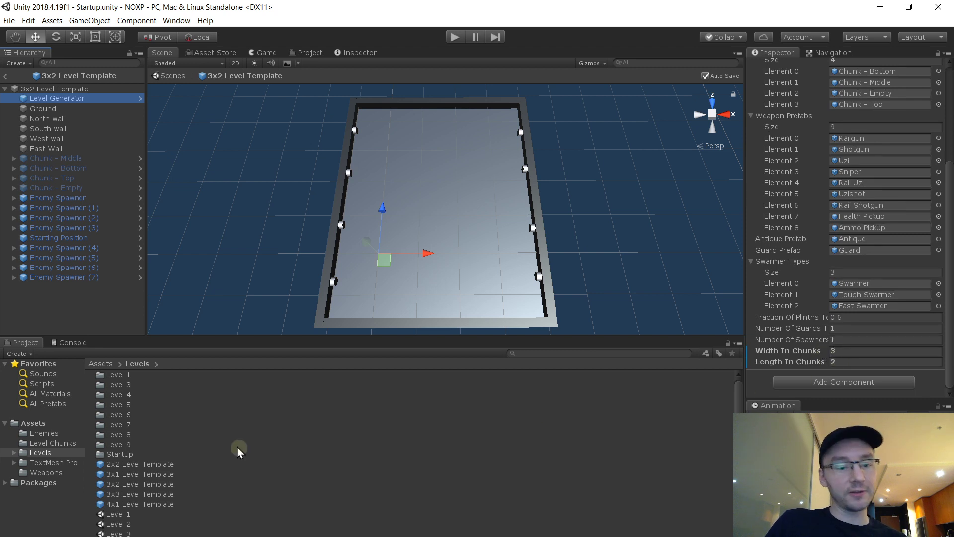
- Open the 2x2, 3x1, 3x2 and 3x3 Level Template prefabs in turn to compare their layouts
{"action": "double_click", "coordinate": [144, 463]}
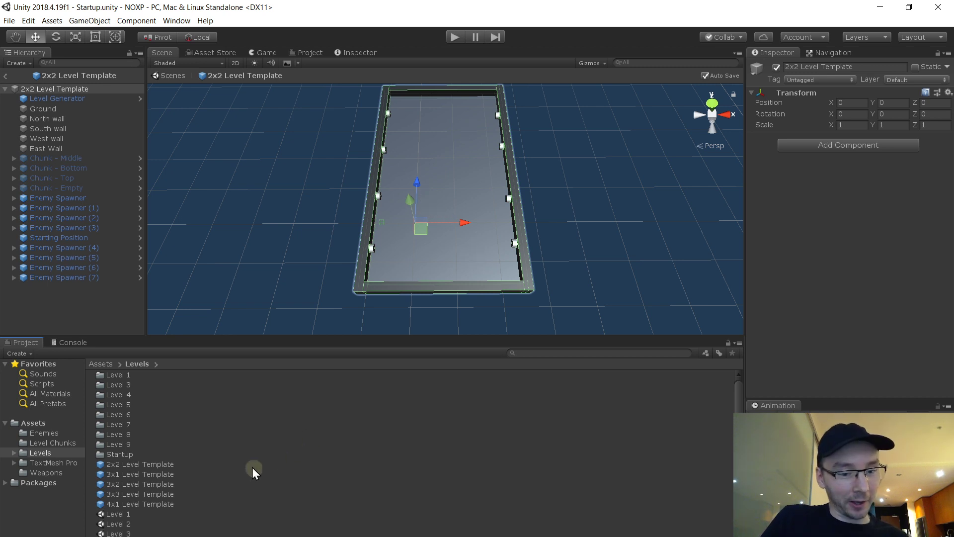
{"action": "double_click", "coordinate": [154, 465]}
{"action": "double_click", "coordinate": [153, 473]}
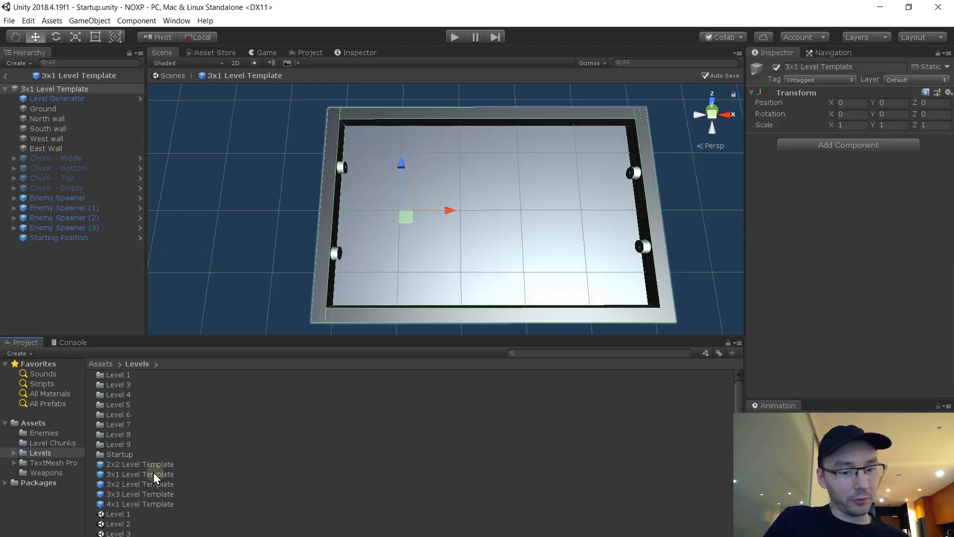
{"action": "double_click", "coordinate": [150, 486]}
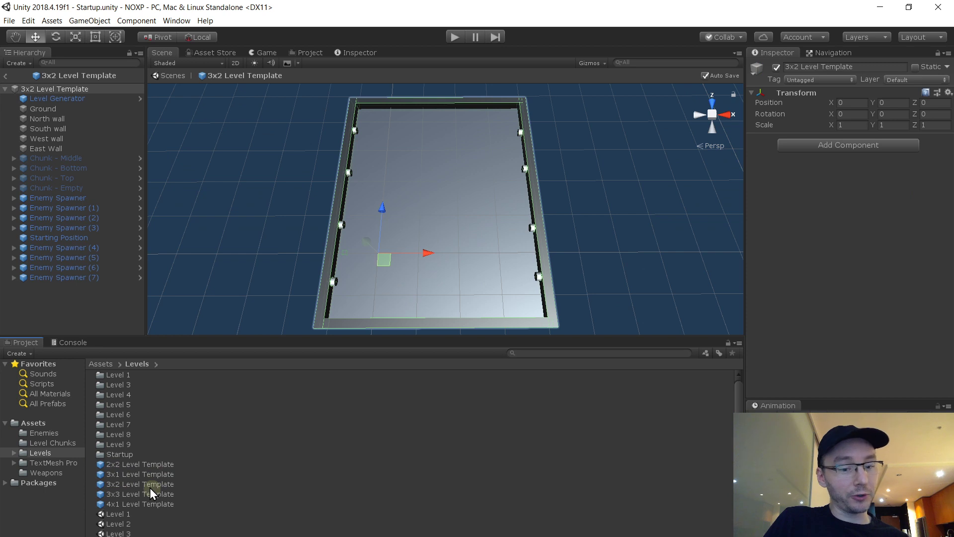
{"action": "double_click", "coordinate": [150, 494]}
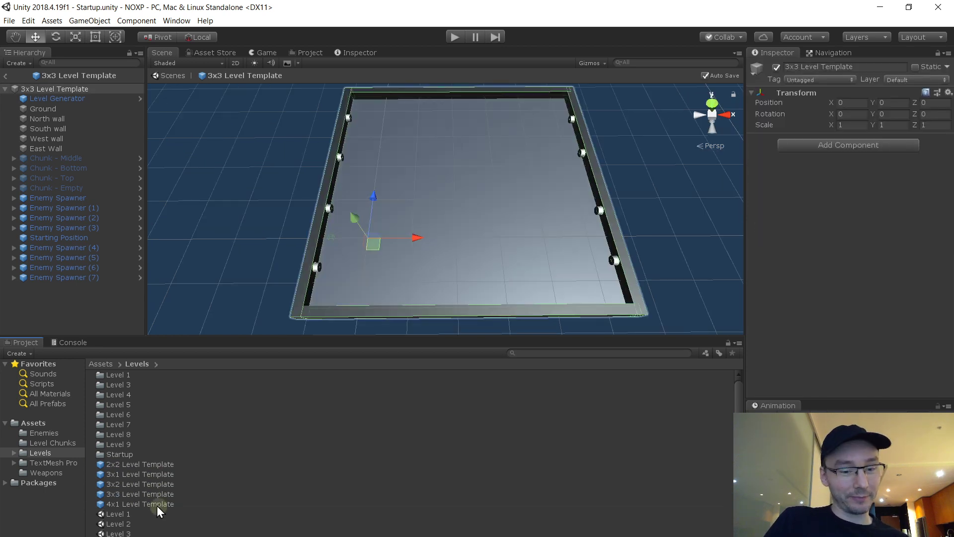
- Open the 4x1 Level Template prefab and inspect the chunk dimensions in its Level Generator
{"action": "double_click", "coordinate": [141, 505]}
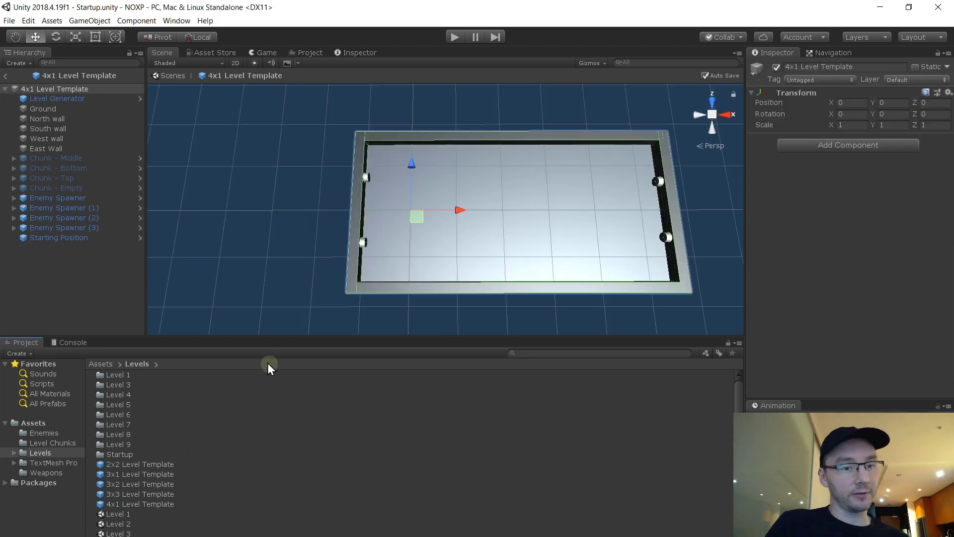
{"action": "left_click", "coordinate": [76, 99]}
{"action": "scroll", "coordinate": [848, 354], "scroll_direction": "down", "scroll_amount": 5}
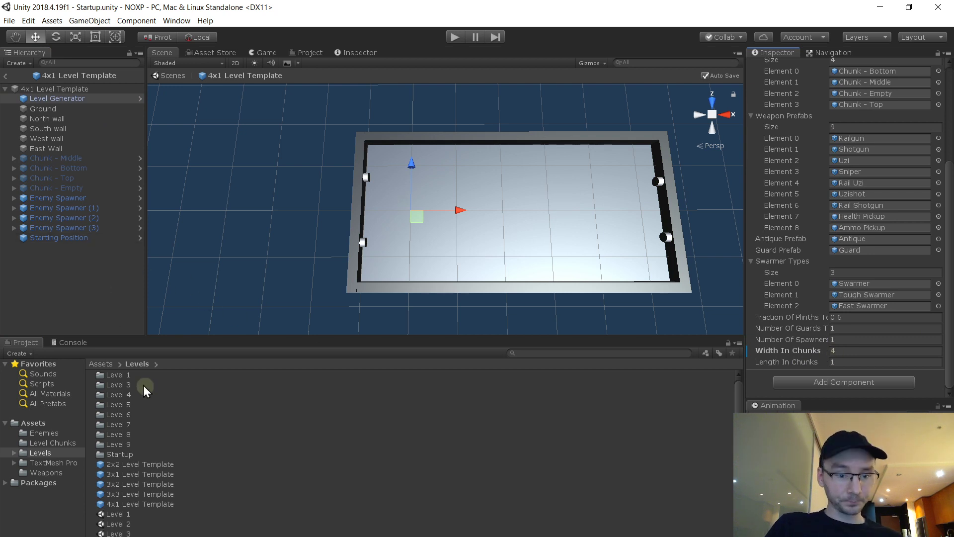
- Open the Level 1 and Level 2 scenes and compare which level template and floor layout each one uses
{"action": "left_click", "coordinate": [127, 515]}
{"action": "scroll", "coordinate": [148, 496], "scroll_direction": "down", "scroll_amount": 3}
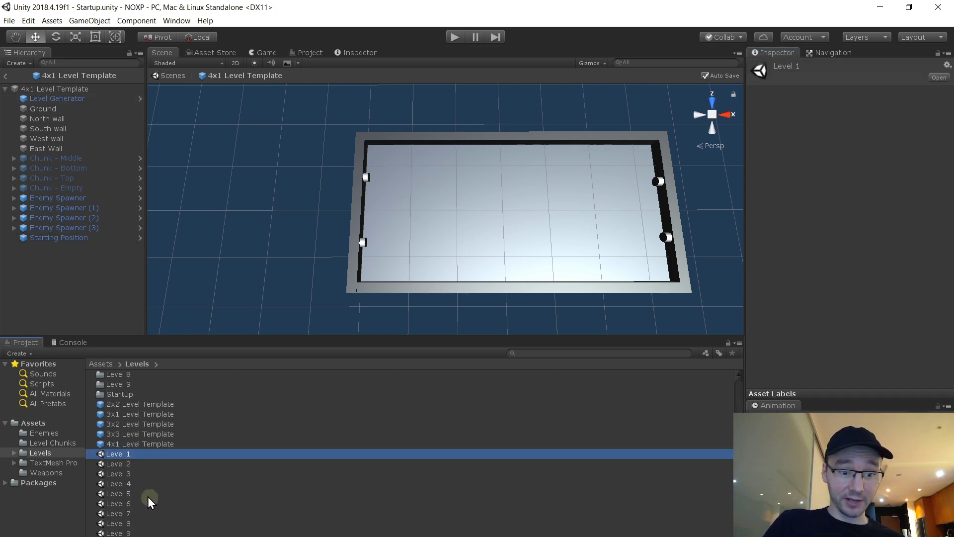
{"action": "double_click", "coordinate": [154, 455]}
{"action": "double_click", "coordinate": [144, 464]}
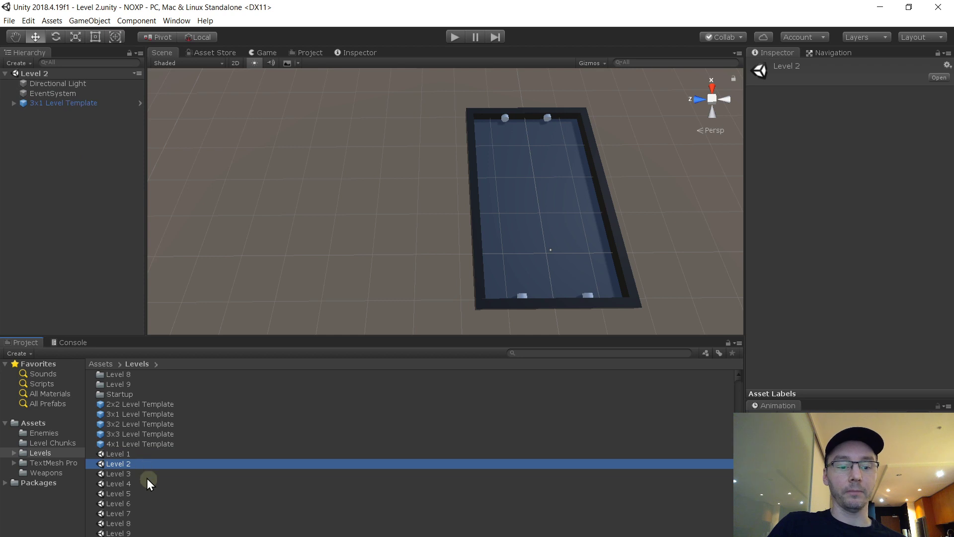
{"action": "right_click_drag", "start_coordinate": [547, 126], "coordinate": [228, 126]}
{"action": "key", "text": "w"}
{"action": "key", "text": "s"}
{"action": "key", "text": "w"}
{"action": "key", "text": "s"}
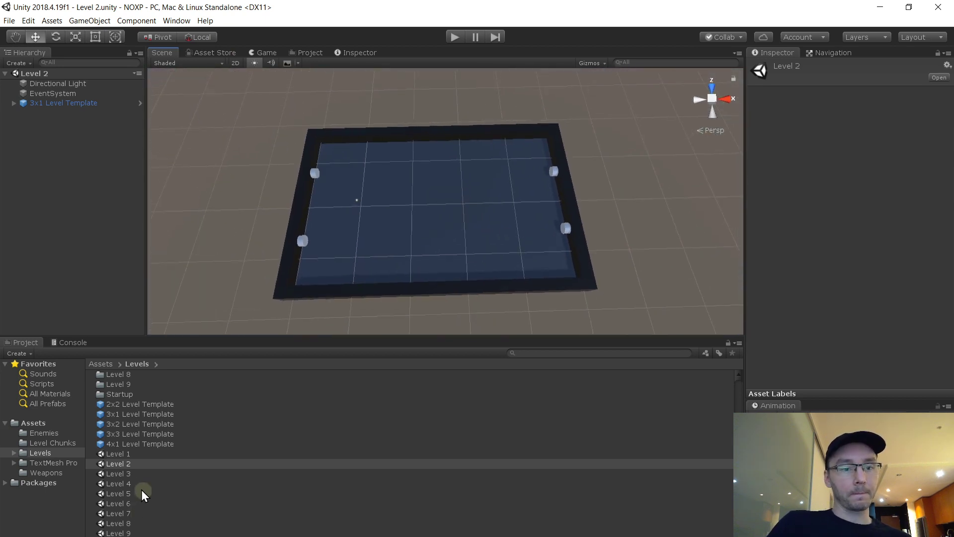
{"action": "double_click", "coordinate": [125, 454]}
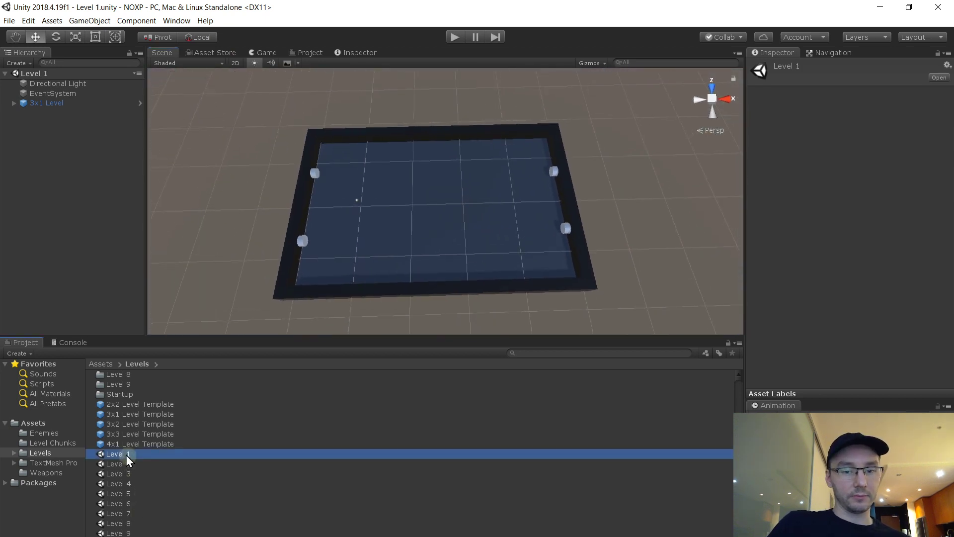
{"action": "double_click", "coordinate": [132, 464]}
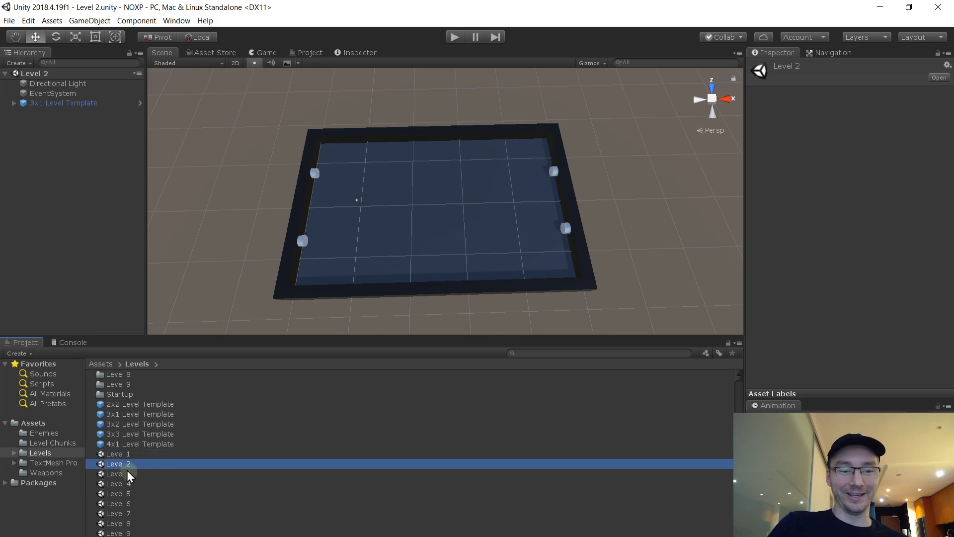
- Open the scenes from Level 3 through Level 9 in order to review each level's layout and template
{"action": "double_click", "coordinate": [125, 475]}
{"action": "right_click_drag", "start_coordinate": [399, 216], "coordinate": [392, 187]}
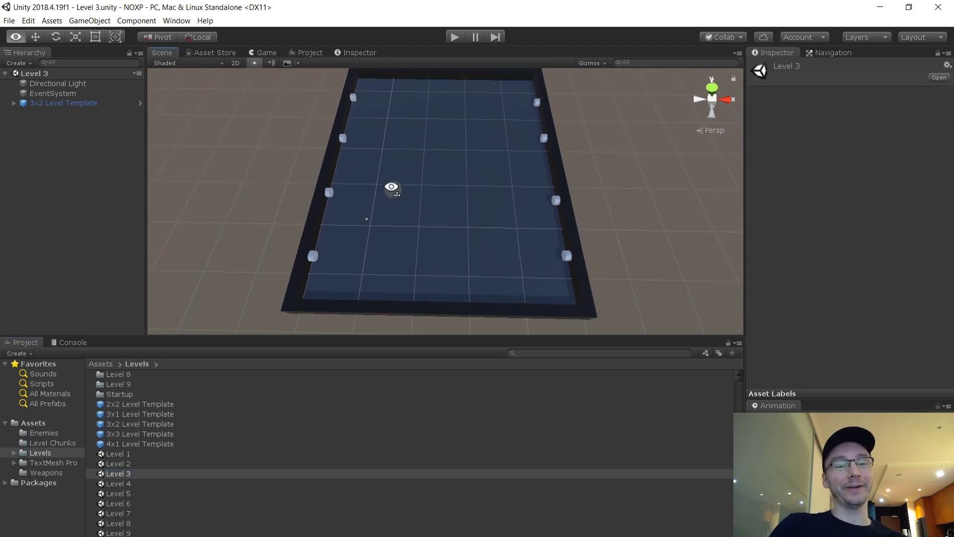
{"action": "double_click", "coordinate": [120, 485]}
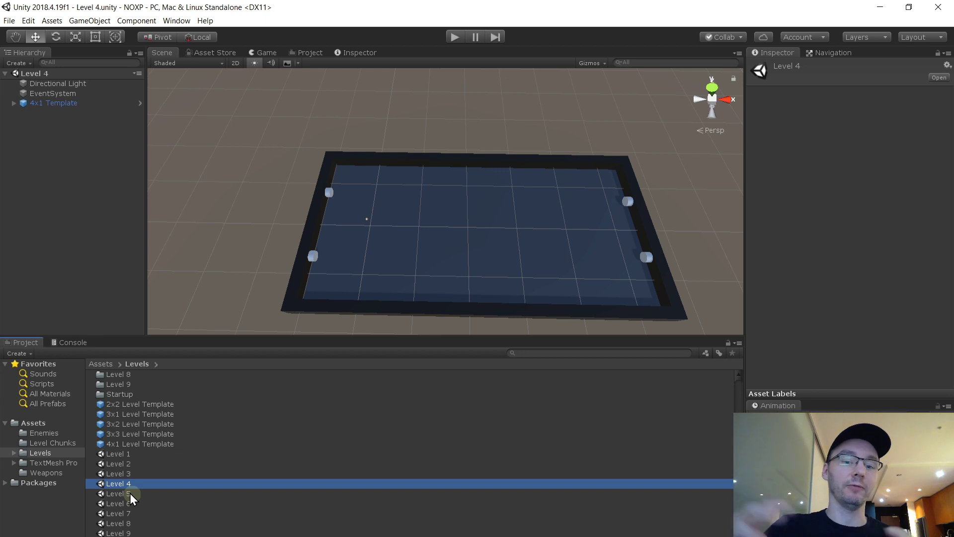
{"action": "double_click", "coordinate": [130, 493]}
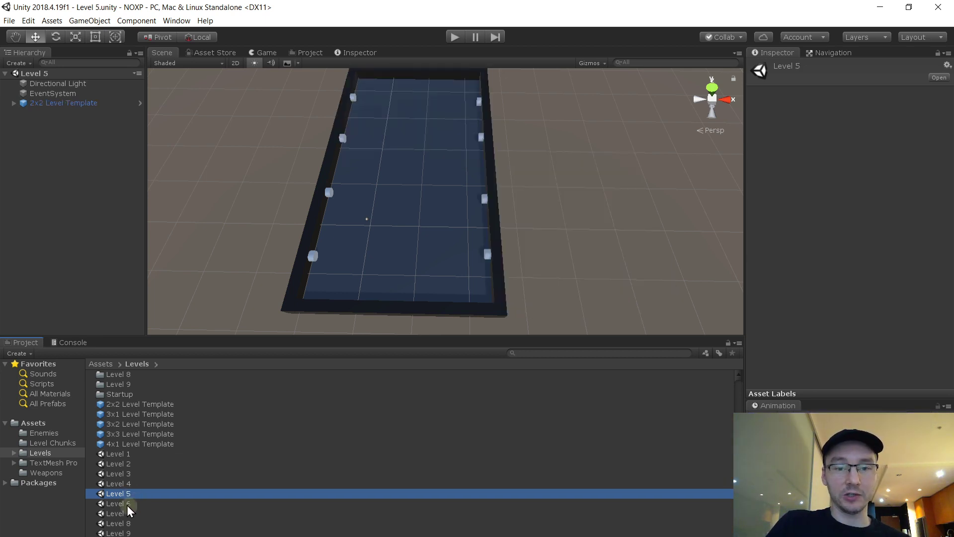
{"action": "double_click", "coordinate": [127, 503]}
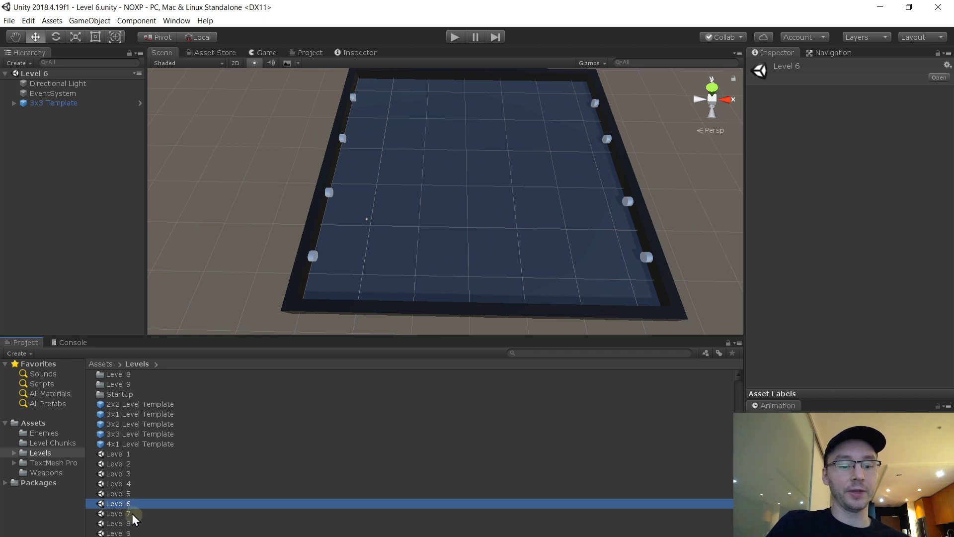
{"action": "double_click", "coordinate": [132, 513]}
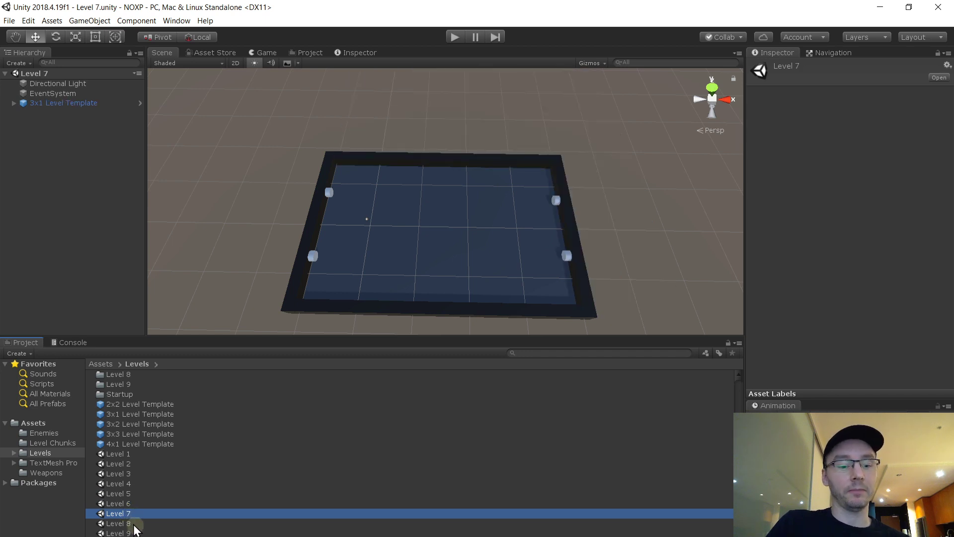
{"action": "double_click", "coordinate": [133, 524]}
{"action": "double_click", "coordinate": [136, 532]}
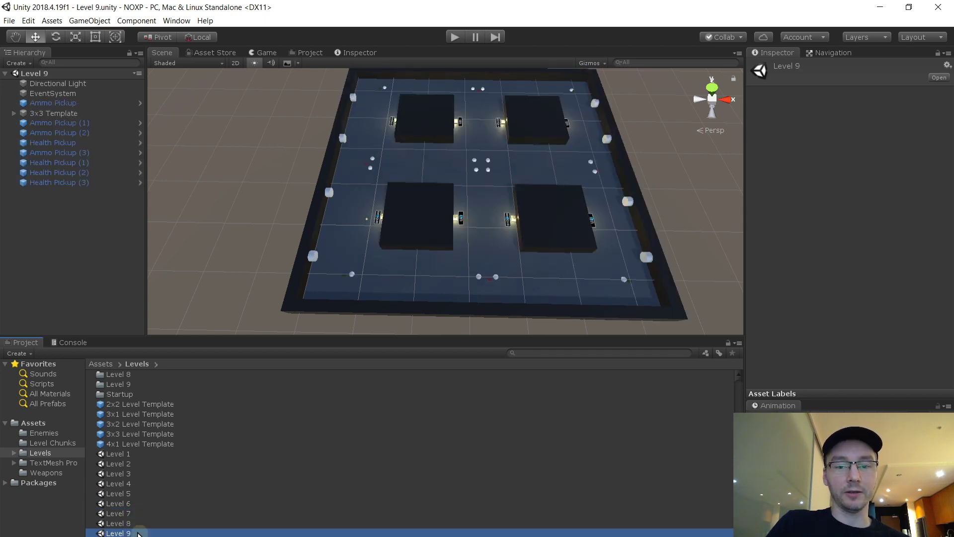
- Reopen the Level 3 scene and inspect the swarmer types and guard and spawner numbers in its Level Generator
{"action": "double_click", "coordinate": [135, 504]}
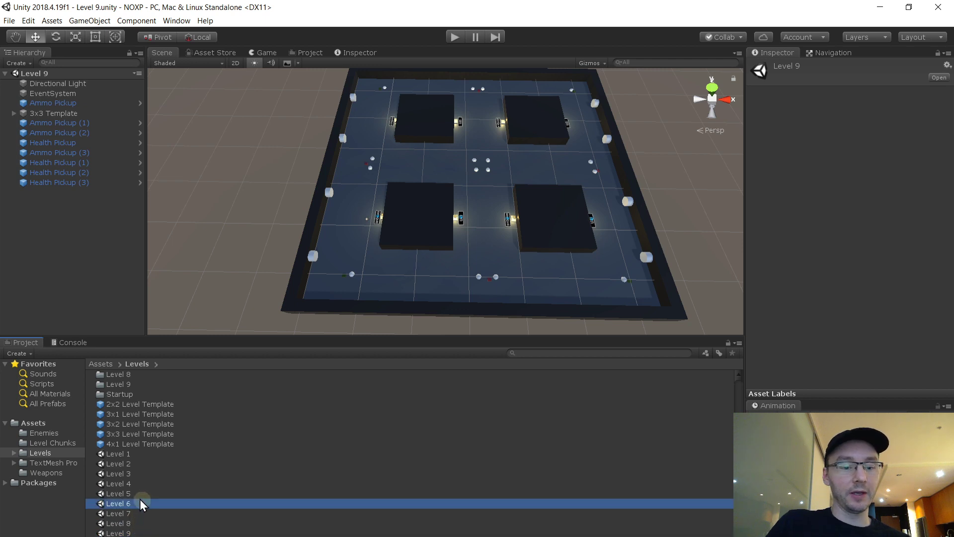
{"action": "double_click", "coordinate": [131, 474]}
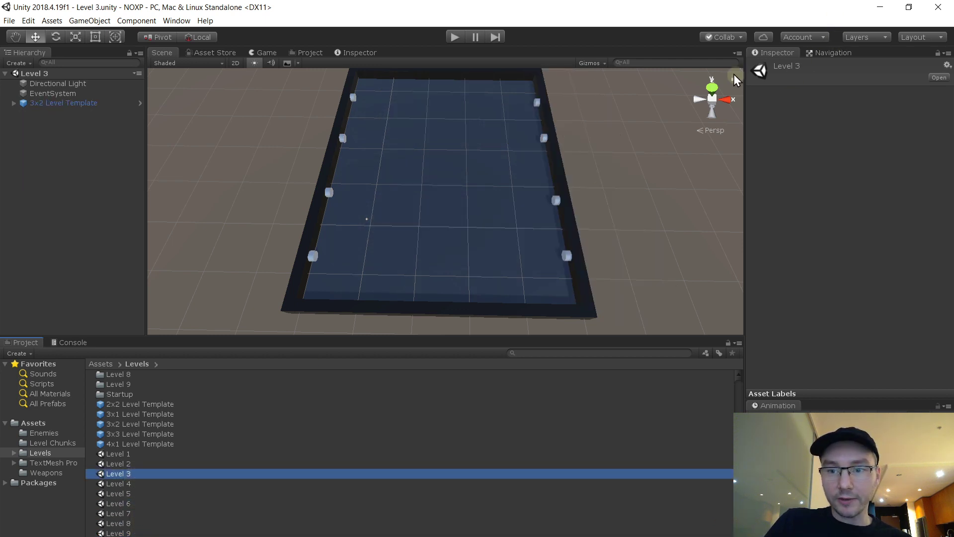
{"action": "left_click", "coordinate": [14, 103]}
{"action": "left_click", "coordinate": [62, 114]}
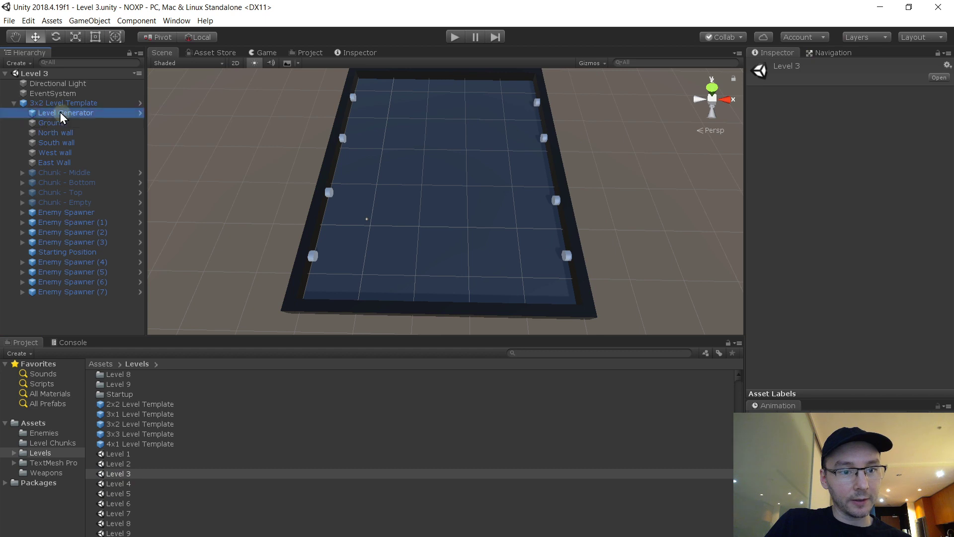
{"action": "scroll", "coordinate": [844, 249], "scroll_direction": "down", "scroll_amount": 5}
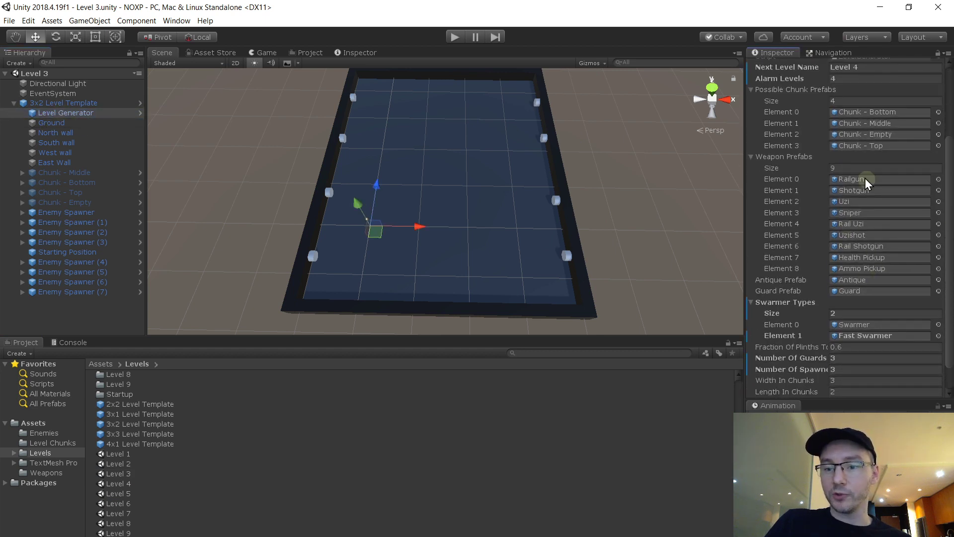
{"action": "scroll", "coordinate": [946, 273], "scroll_direction": "down", "scroll_amount": 3}
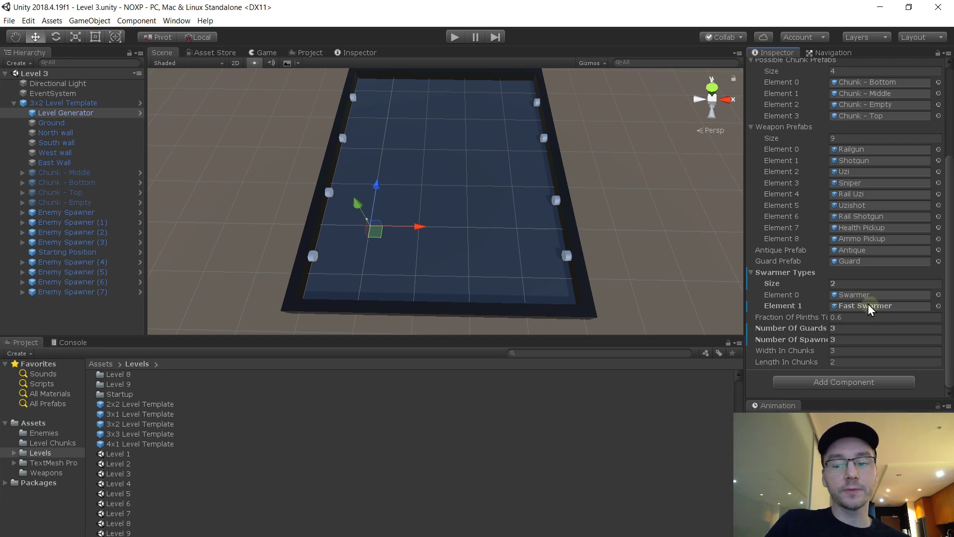
- Open the Level 4 scene and inspect the swarmer types, guard and spawner numbers, and chunk dimensions in its Level Generator
{"action": "double_click", "coordinate": [124, 484]}
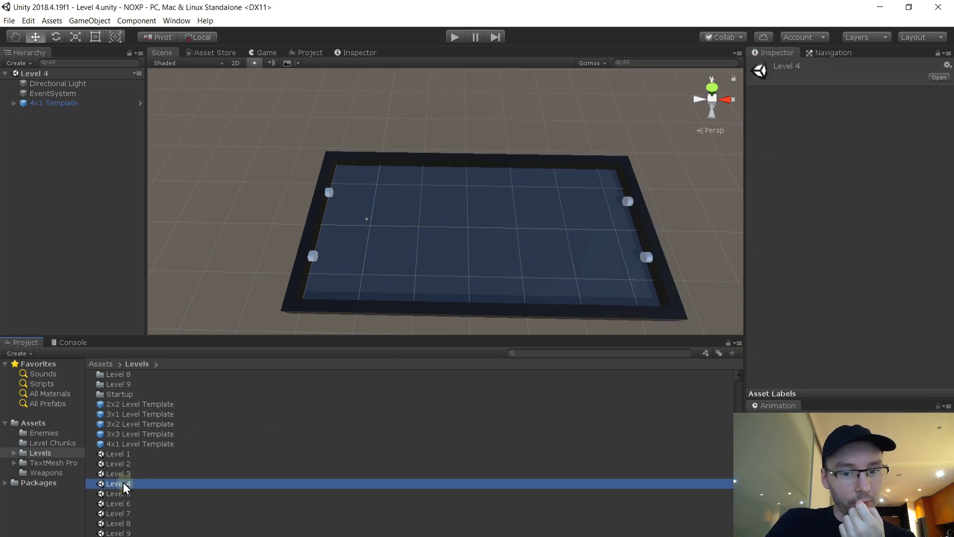
{"action": "left_click", "coordinate": [32, 102]}
{"action": "left_click", "coordinate": [14, 103]}
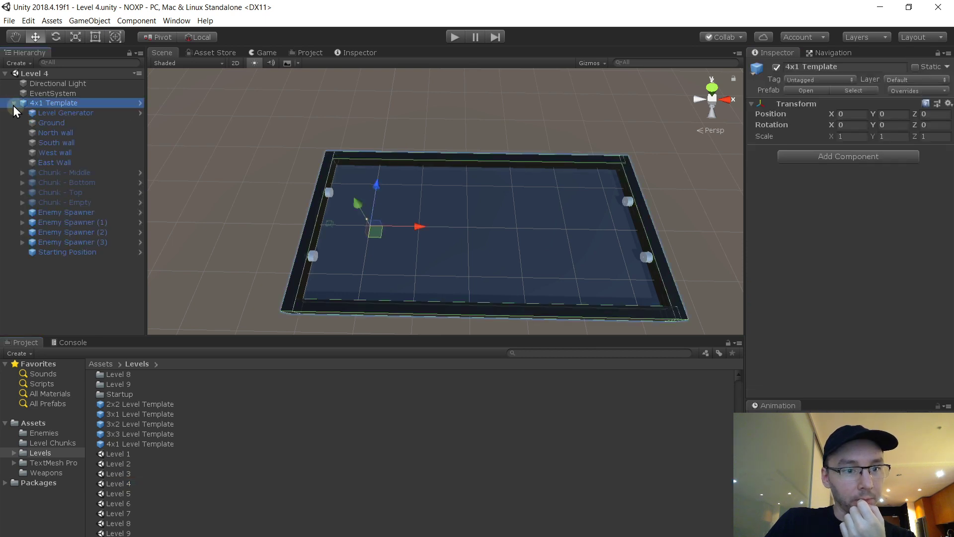
{"action": "left_click", "coordinate": [62, 114]}
{"action": "scroll", "coordinate": [861, 163], "scroll_direction": "down", "scroll_amount": 5}
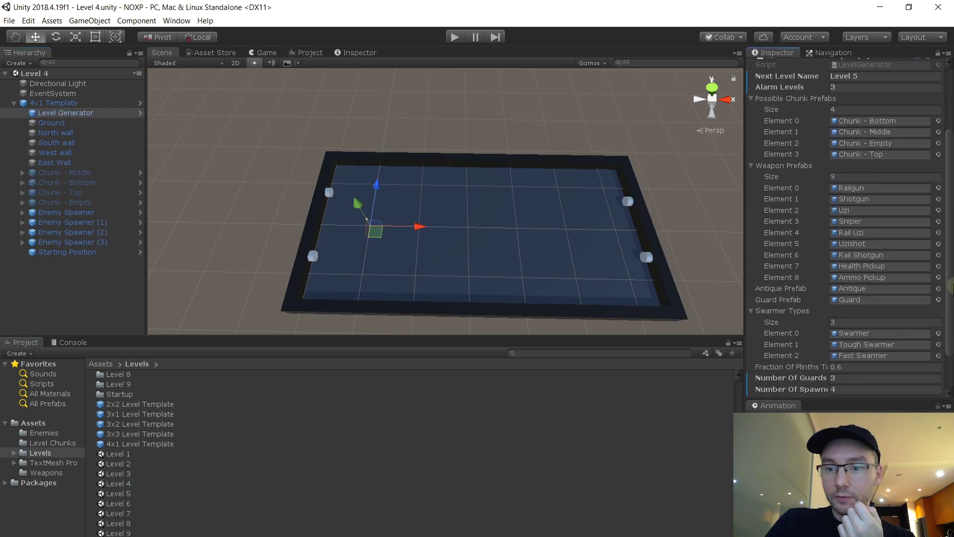
{"action": "scroll", "coordinate": [948, 244], "scroll_direction": "down", "scroll_amount": 3}
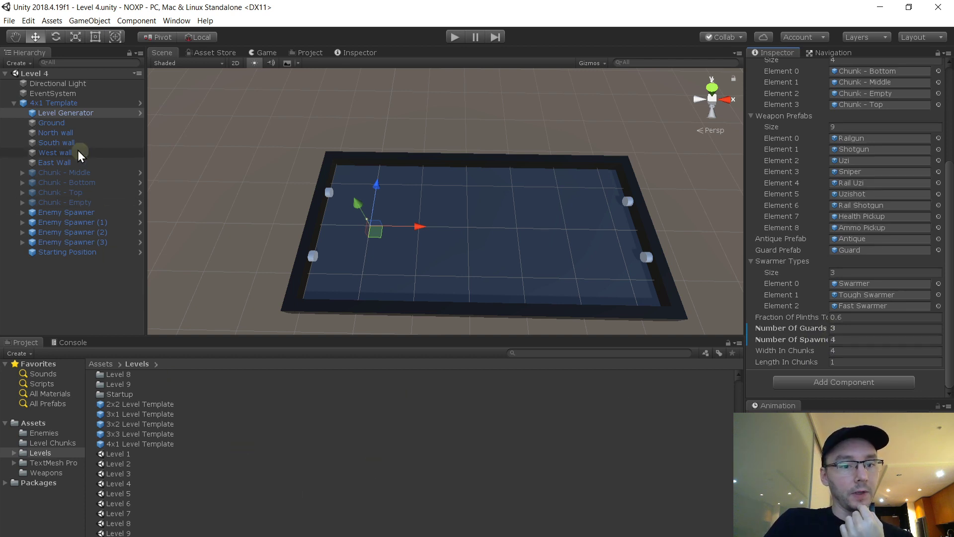
- Open the Level 5 scene and inspect its Level Generator's alarm levels, swarmer types, and guard and spawner numbers
{"action": "double_click", "coordinate": [128, 494]}
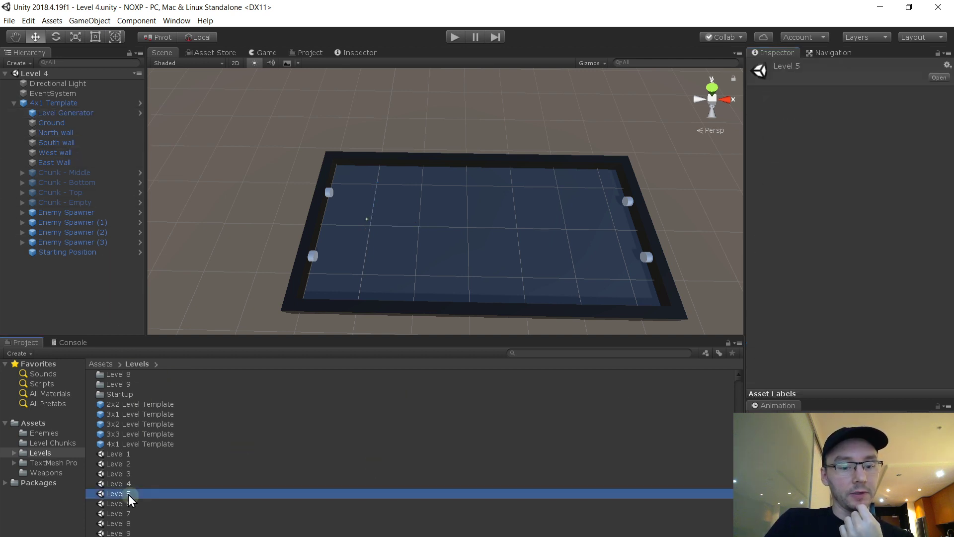
{"action": "left_click", "coordinate": [14, 104]}
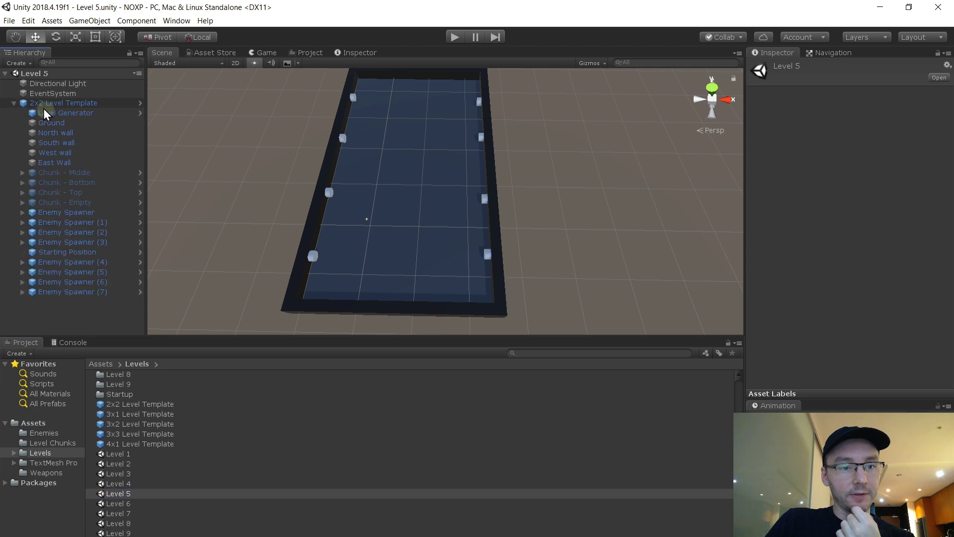
{"action": "left_click", "coordinate": [44, 112]}
{"action": "scroll", "coordinate": [943, 297], "scroll_direction": "down", "scroll_amount": 5}
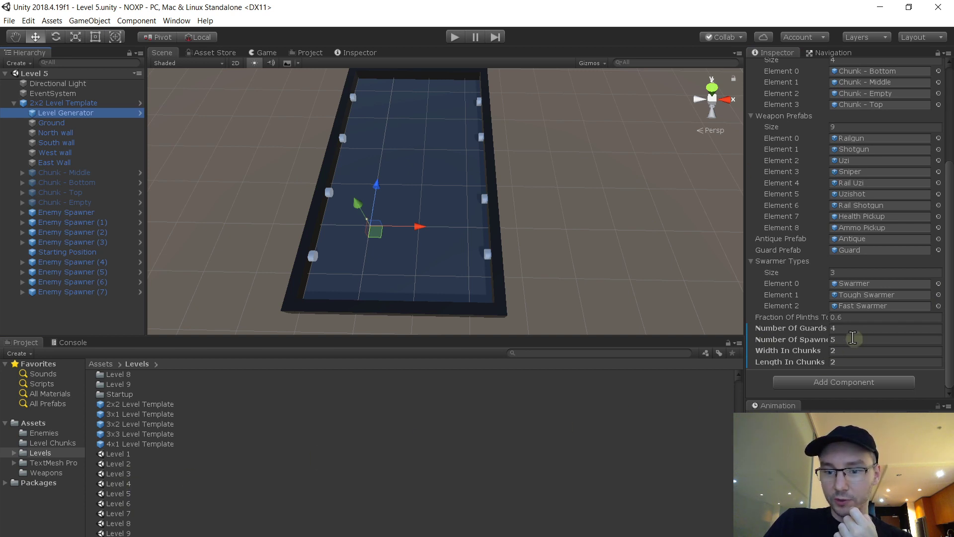
{"action": "scroll", "coordinate": [873, 227], "scroll_direction": "up", "scroll_amount": 5}
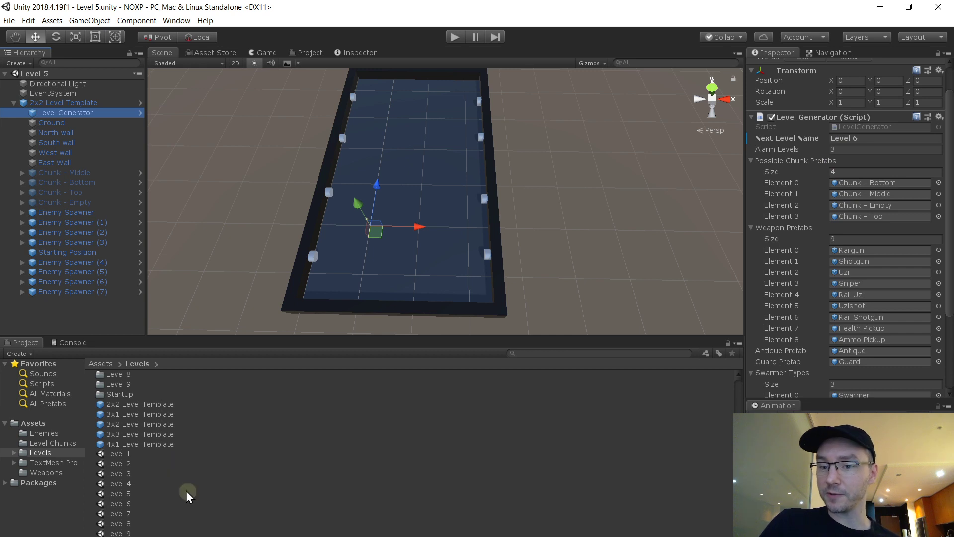
{"action": "scroll", "coordinate": [839, 328], "scroll_direction": "down", "scroll_amount": 4}
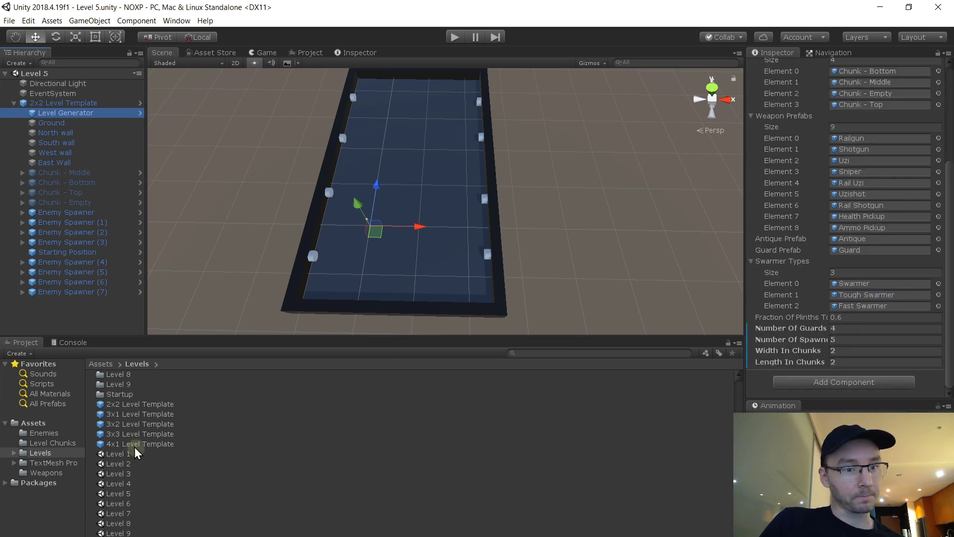
- Open the Level 6 scene, inspect its Level Generator's alarm levels, swarmer types, and guard and spawner numbers, and save the scene
{"action": "double_click", "coordinate": [128, 503]}
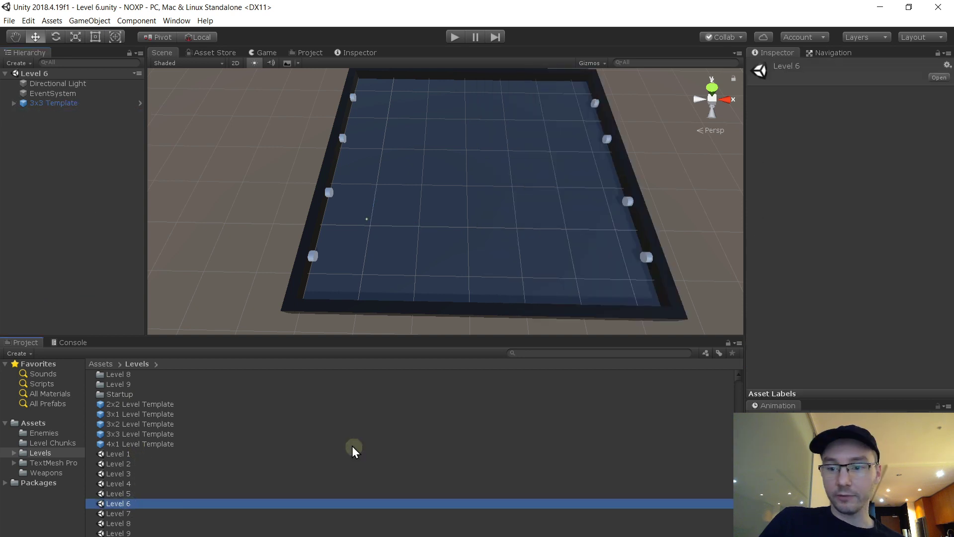
{"action": "left_click", "coordinate": [18, 105]}
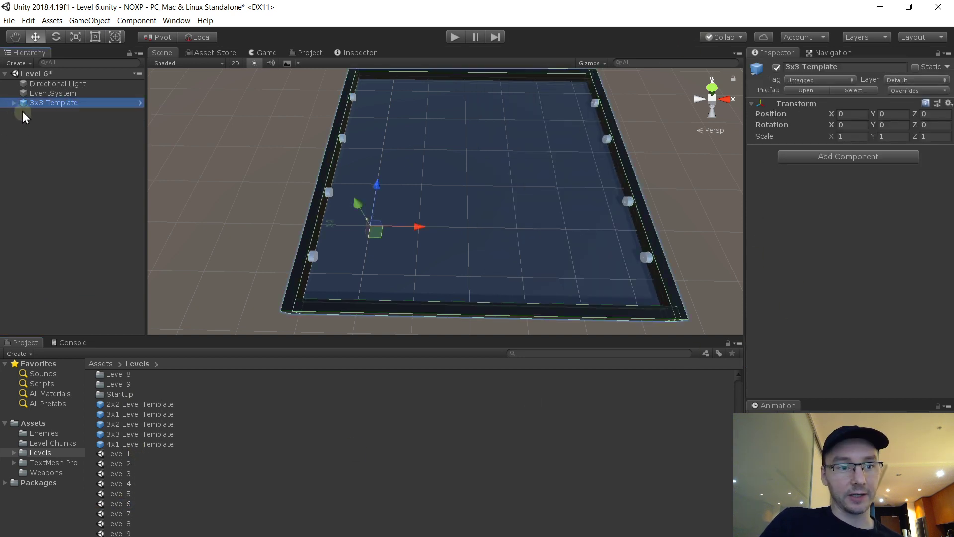
{"action": "left_click", "coordinate": [14, 103]}
{"action": "left_click", "coordinate": [53, 113]}
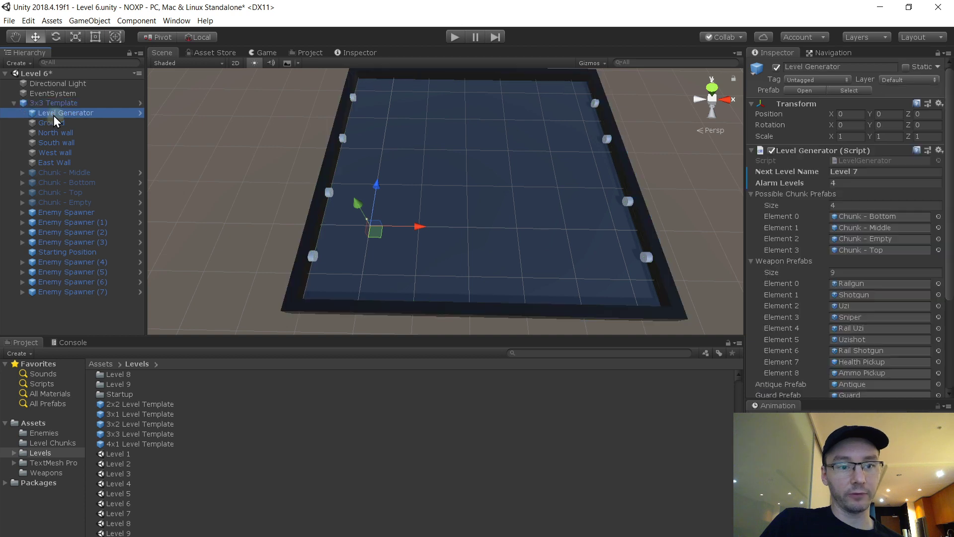
{"action": "left_click_drag", "start_coordinate": [950, 211], "coordinate": [951, 254]}
{"action": "left_click", "coordinate": [810, 110]}
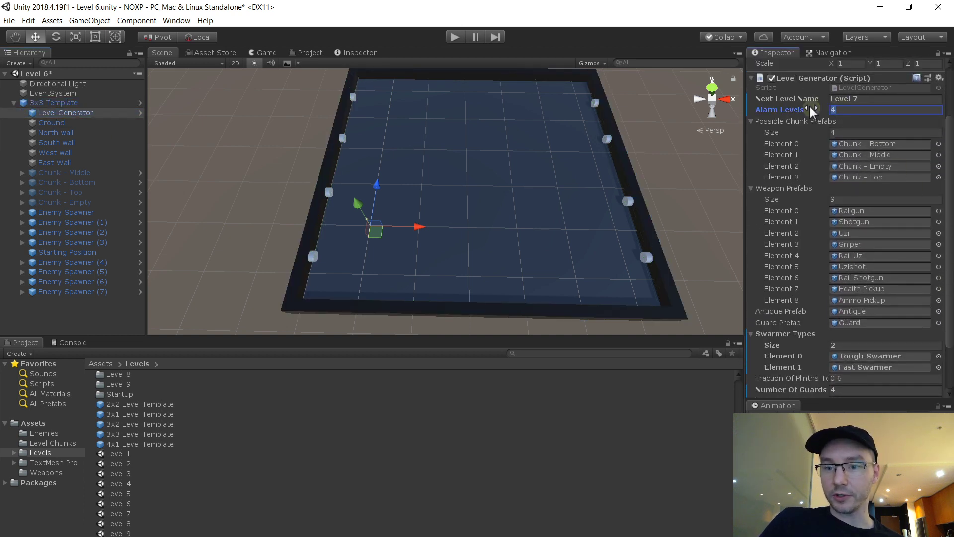
{"action": "left_click_drag", "start_coordinate": [949, 186], "coordinate": [953, 256]}
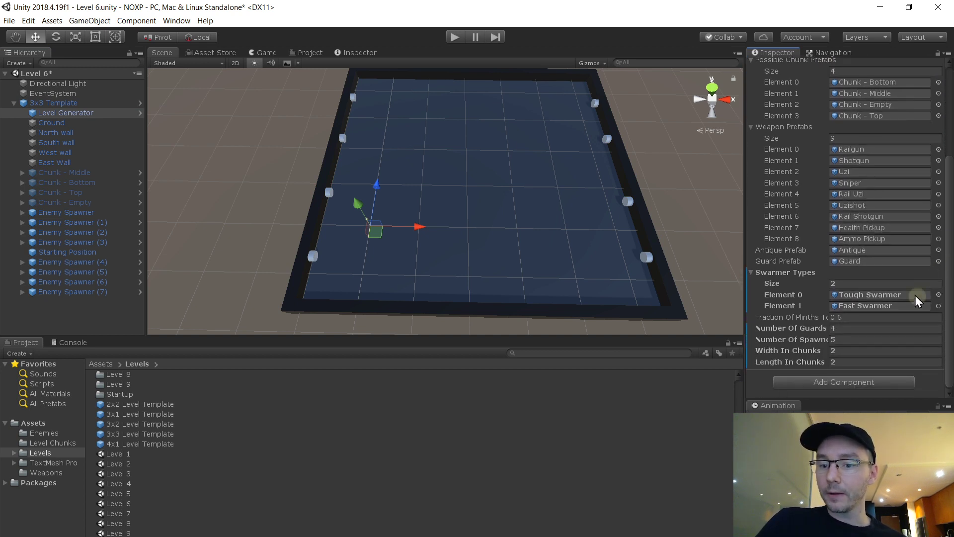
{"action": "left_click", "coordinate": [842, 327]}
{"action": "left_click", "coordinate": [849, 338]}
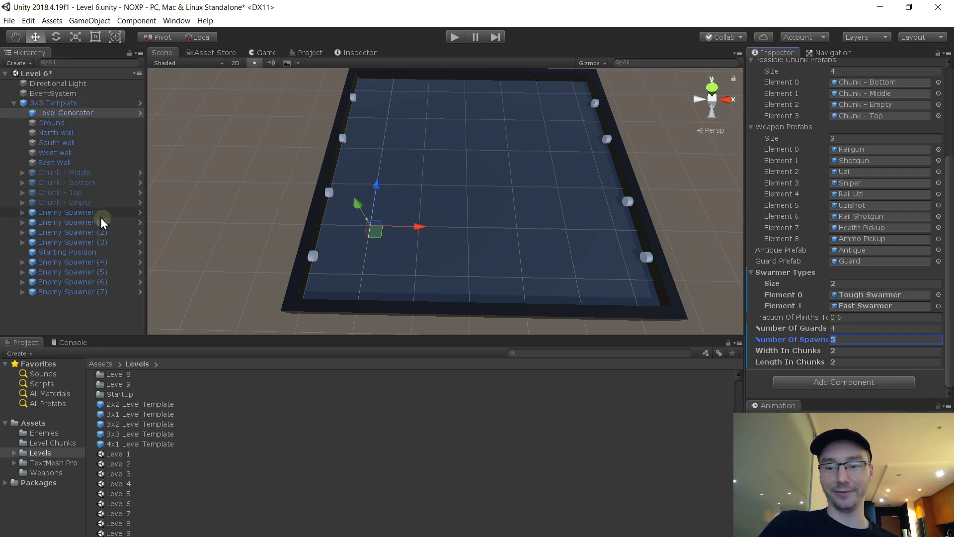
{"action": "key", "text": "ctrl+s"}
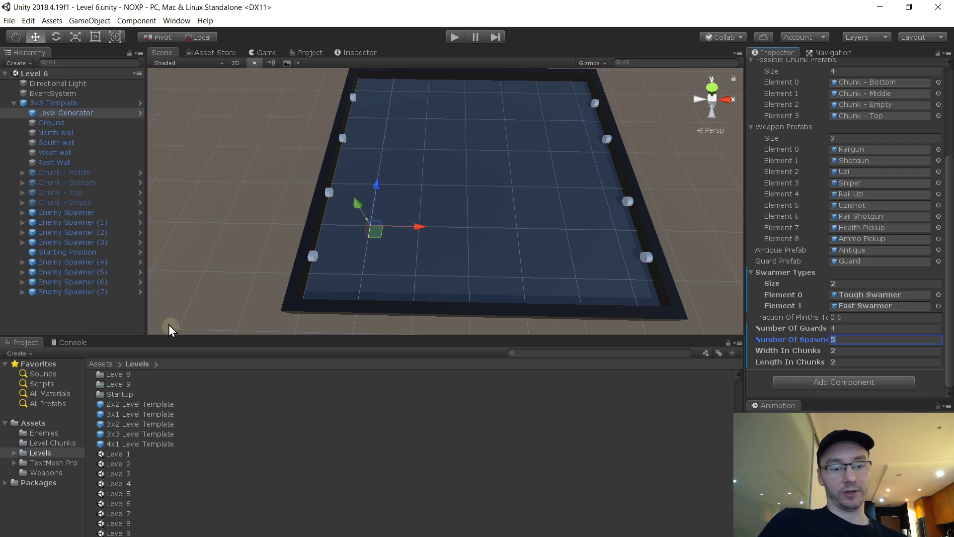
- Open the Level 7 scene and inspect the possible chunk prefabs and swarmer types in its Level Generator
{"action": "double_click", "coordinate": [124, 514]}
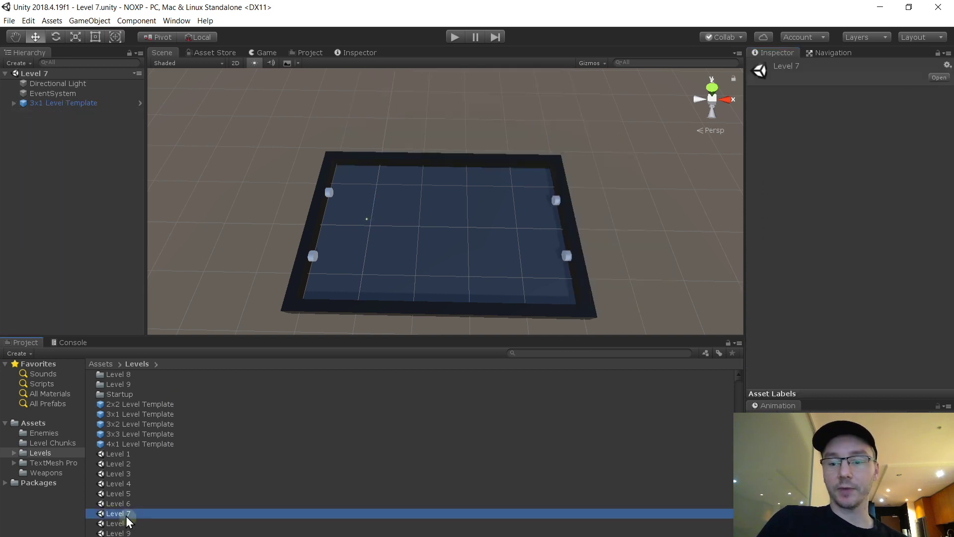
{"action": "left_click", "coordinate": [14, 103]}
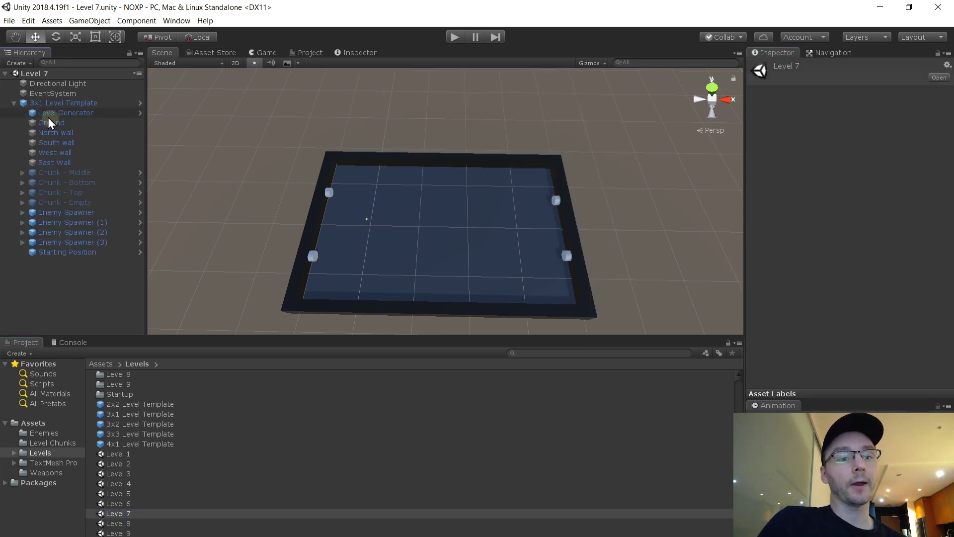
{"action": "left_click", "coordinate": [61, 113]}
{"action": "scroll", "coordinate": [863, 243], "scroll_direction": "down", "scroll_amount": 5}
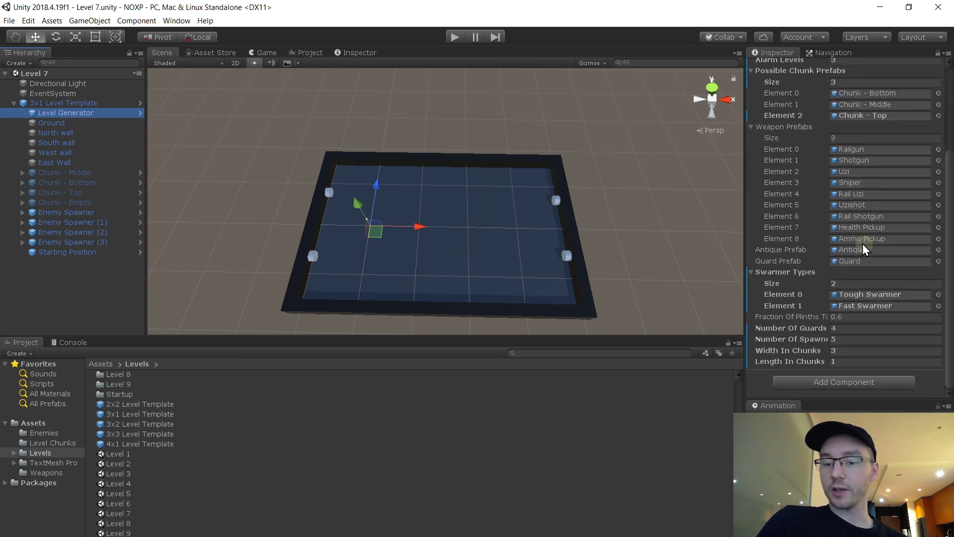
{"action": "scroll", "coordinate": [862, 244], "scroll_direction": "up", "scroll_amount": 4}
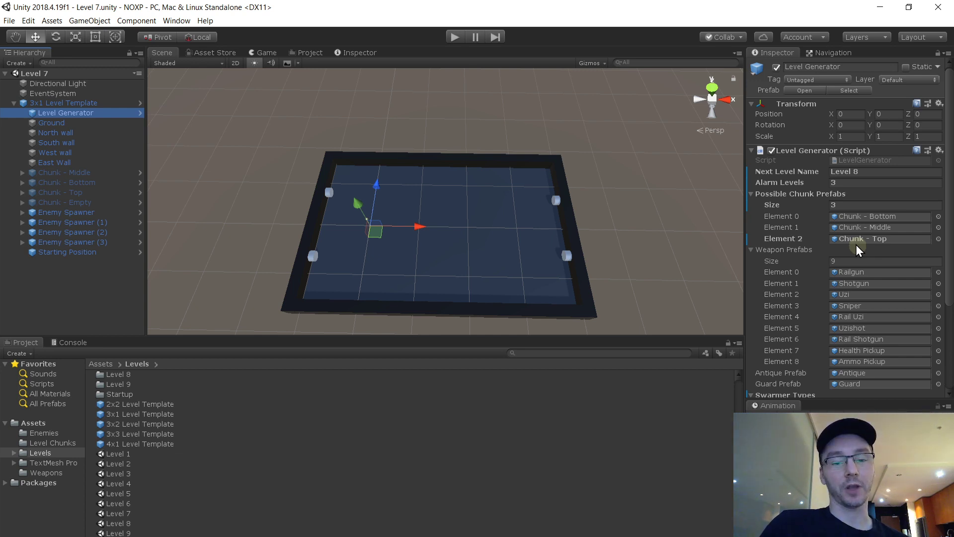
- Reopen the Level 3 and Level 4 scenes and inspect which material the Ground object in Level 4 uses
{"action": "left_click", "coordinate": [141, 474]}
{"action": "double_click", "coordinate": [141, 474]}
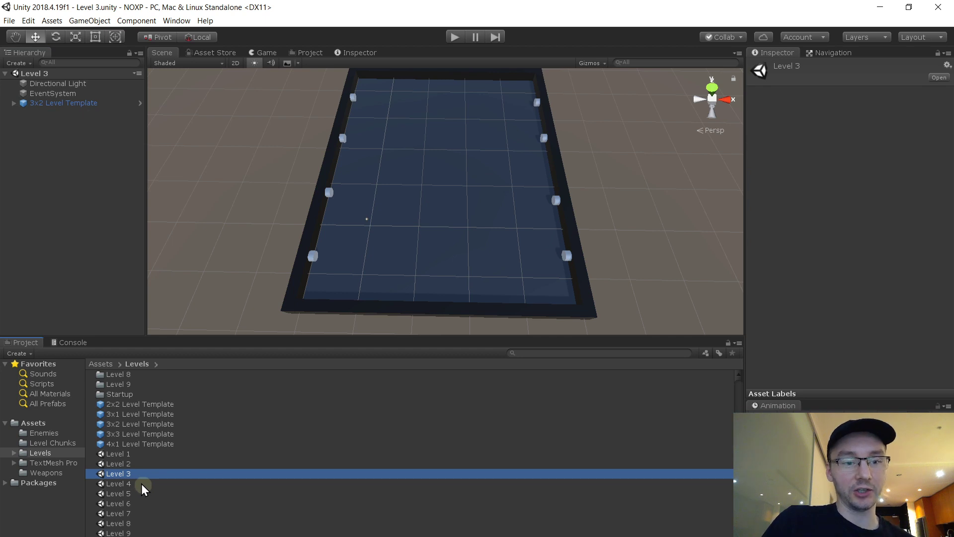
{"action": "double_click", "coordinate": [141, 483]}
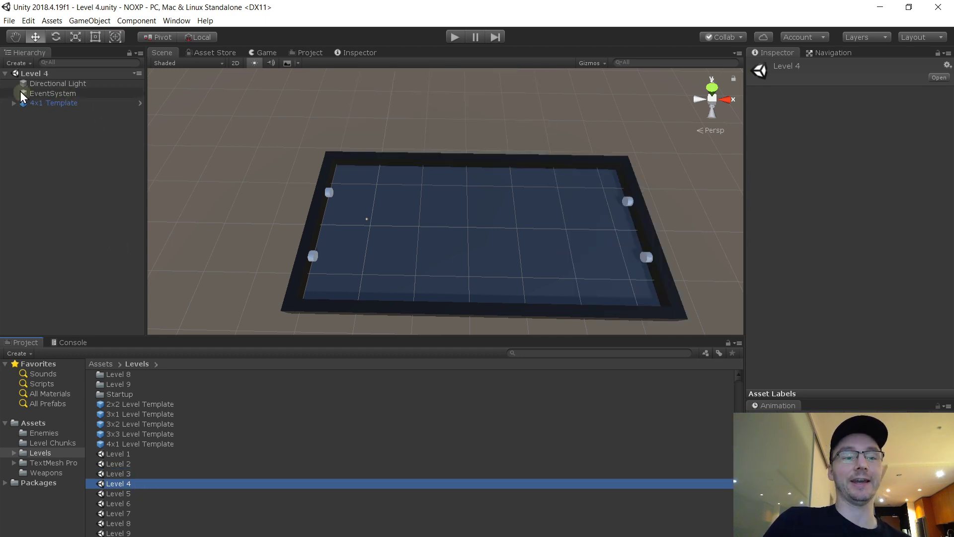
{"action": "left_click", "coordinate": [14, 103]}
{"action": "left_click", "coordinate": [59, 122]}
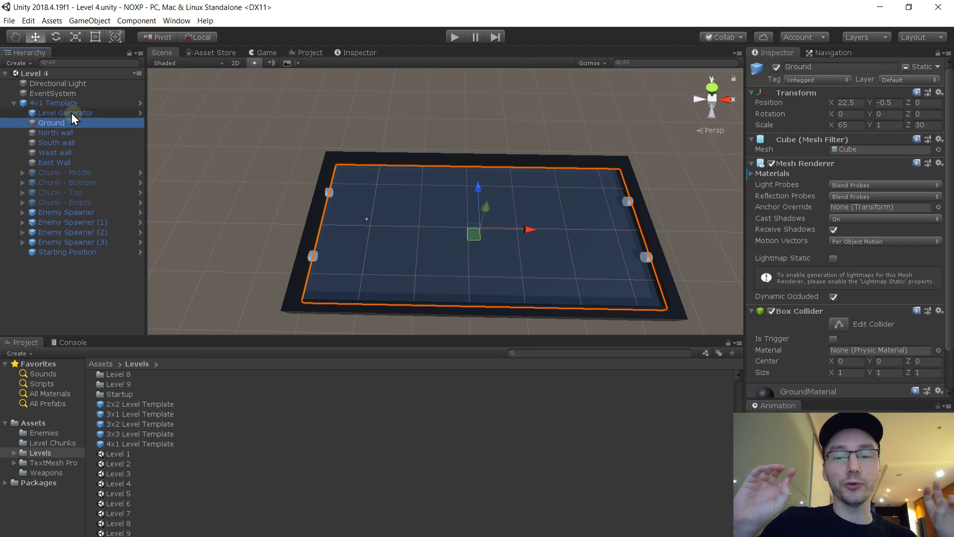
{"action": "scroll", "coordinate": [850, 298], "scroll_direction": "down", "scroll_amount": 2}
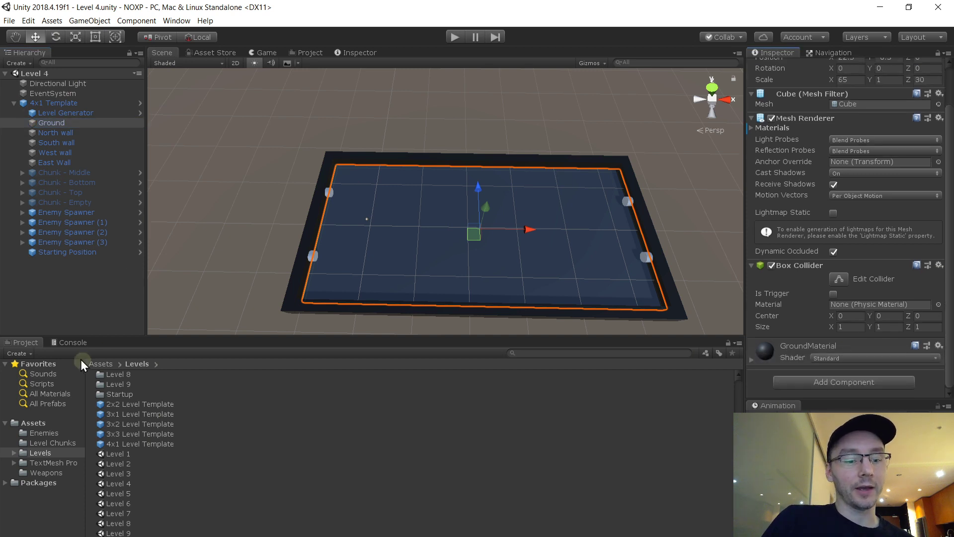
- List all project materials and inspect the Ground 2 material and the albedo colour of GroundMaterial
{"action": "left_click", "coordinate": [61, 394]}
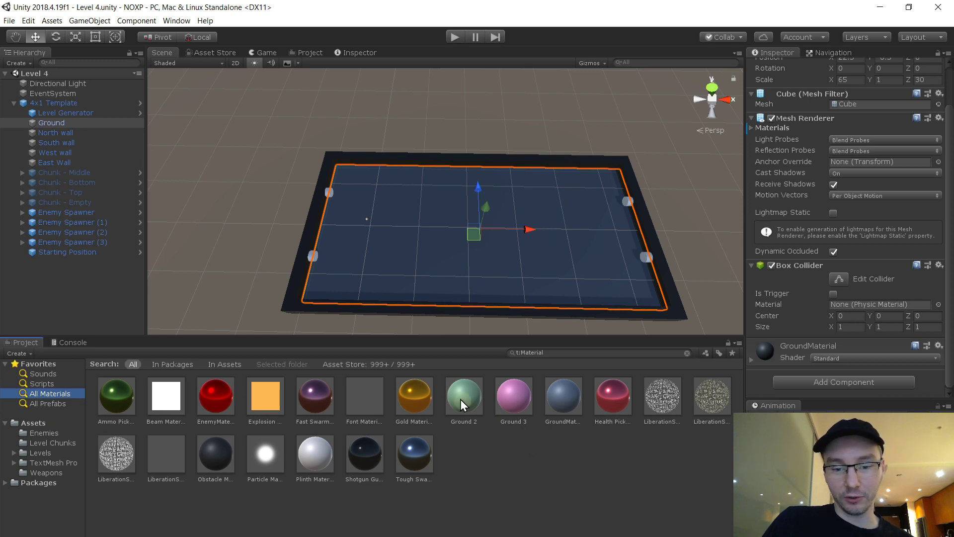
{"action": "left_click", "coordinate": [460, 398]}
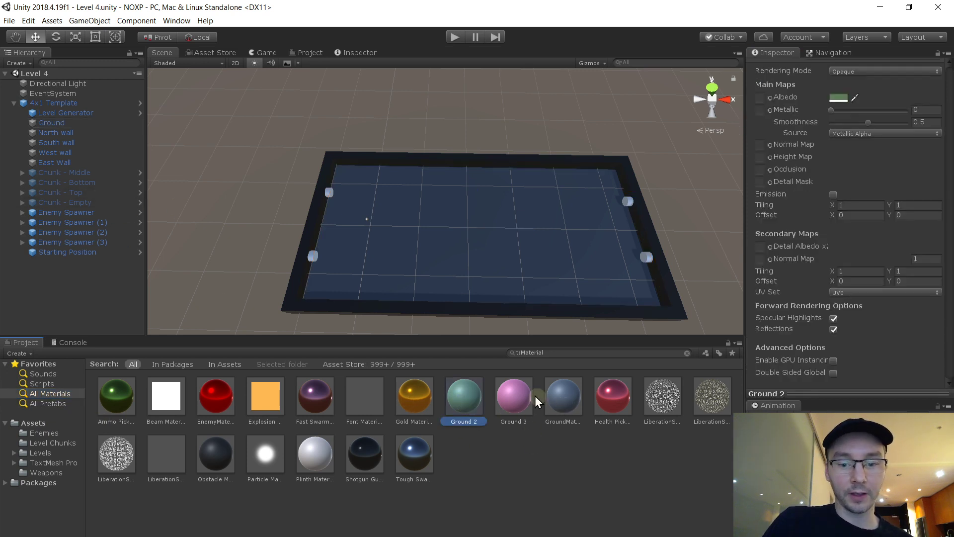
{"action": "left_click", "coordinate": [563, 400]}
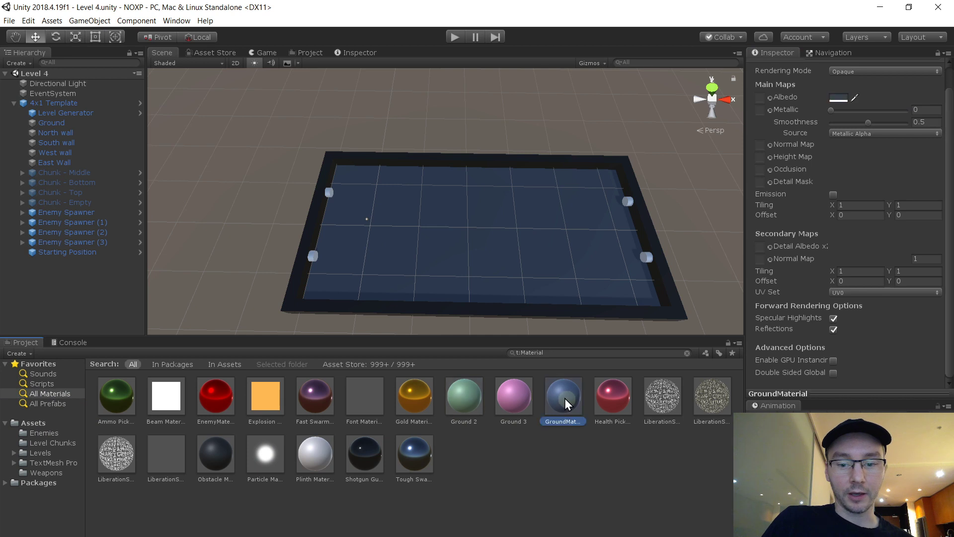
{"action": "left_click", "coordinate": [839, 98]}
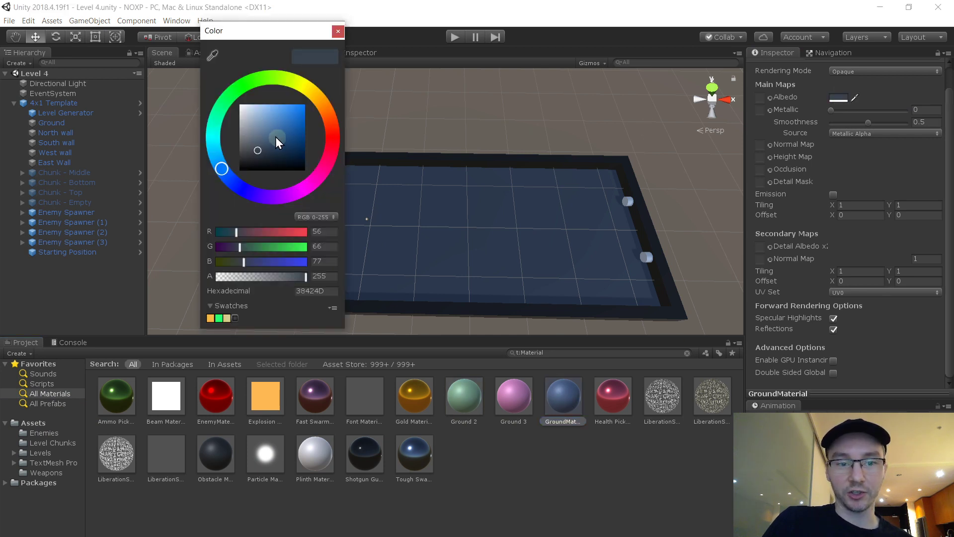
{"action": "left_click", "coordinate": [337, 31]}
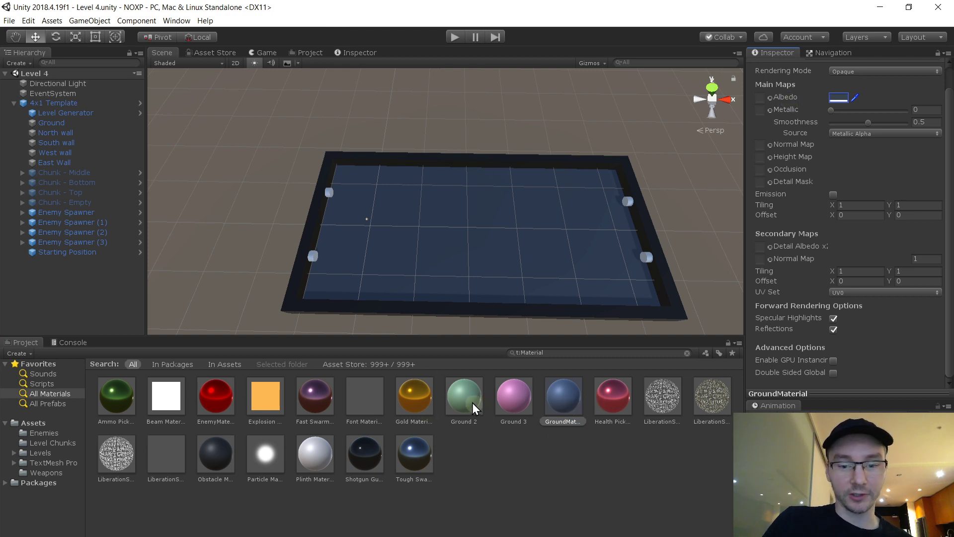
- Duplicate GroundMaterial and change the copy's albedo to a light green
{"action": "left_click", "coordinate": [566, 404]}
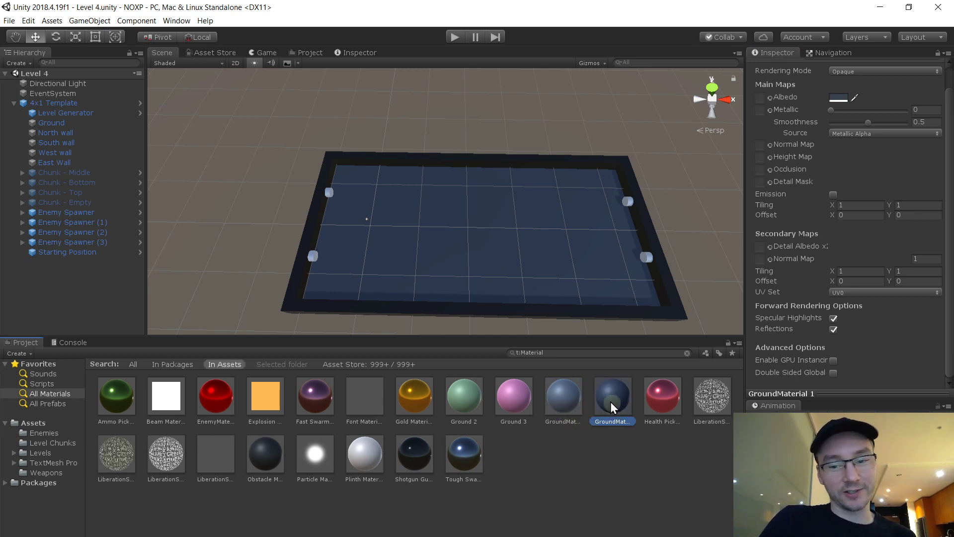
{"action": "left_click", "coordinate": [843, 97]}
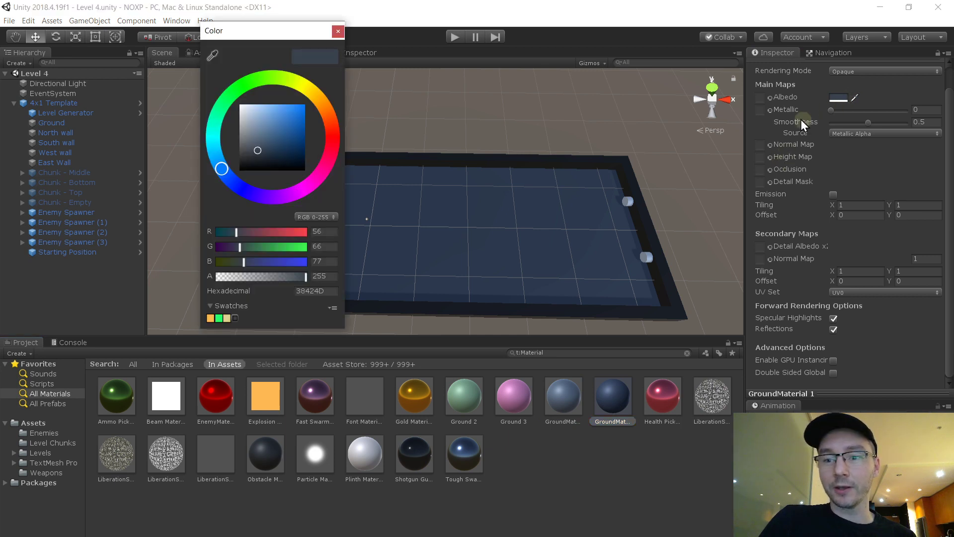
{"action": "left_click", "coordinate": [253, 88]}
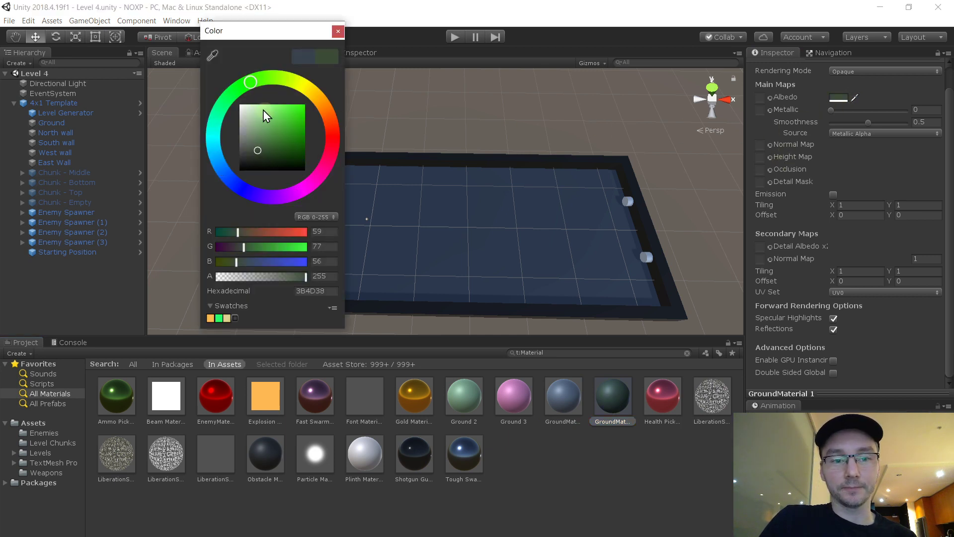
{"action": "left_click_drag", "start_coordinate": [264, 116], "coordinate": [264, 130]}
{"action": "left_click", "coordinate": [339, 31]}
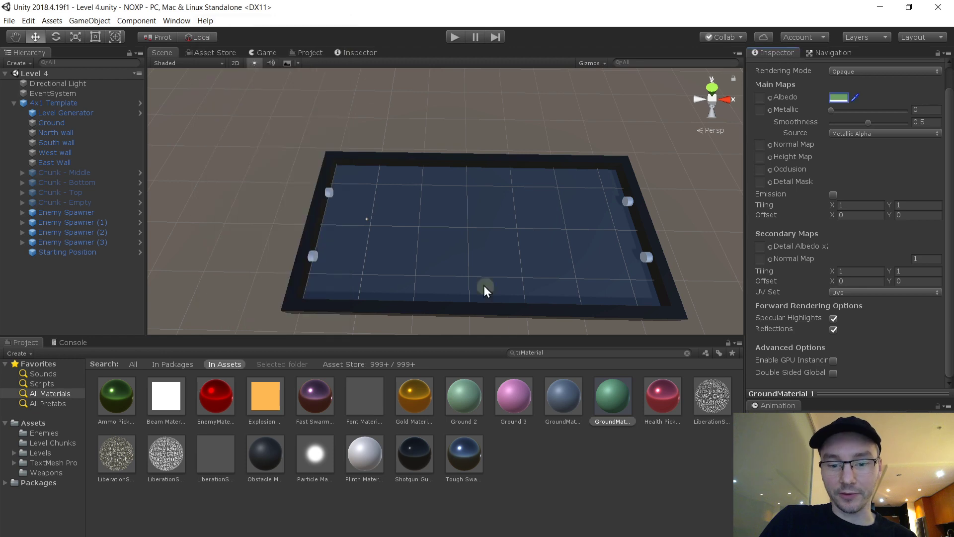
- Delete the green copy of GroundMaterial from the project
{"action": "right_click", "coordinate": [613, 410]}
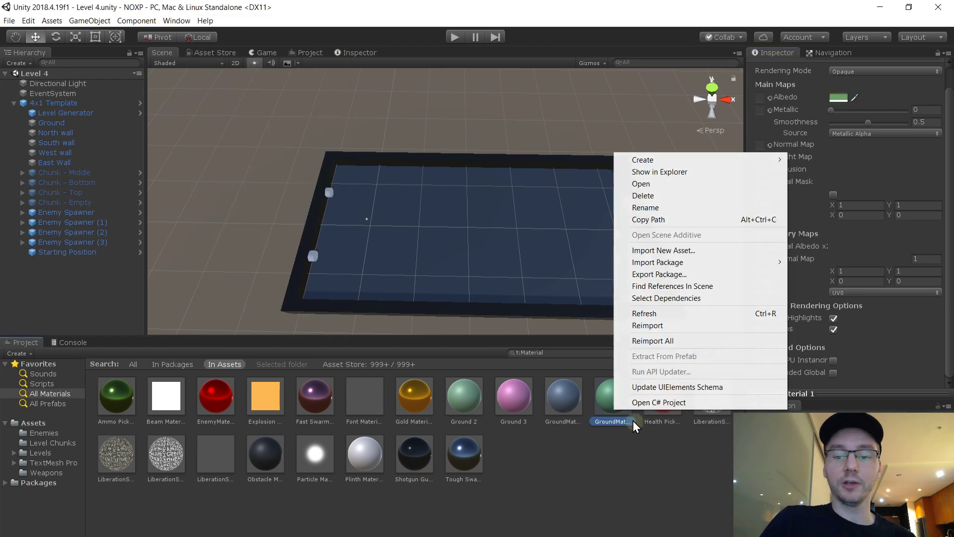
{"action": "left_click", "coordinate": [641, 196]}
{"action": "left_click", "coordinate": [506, 313]}
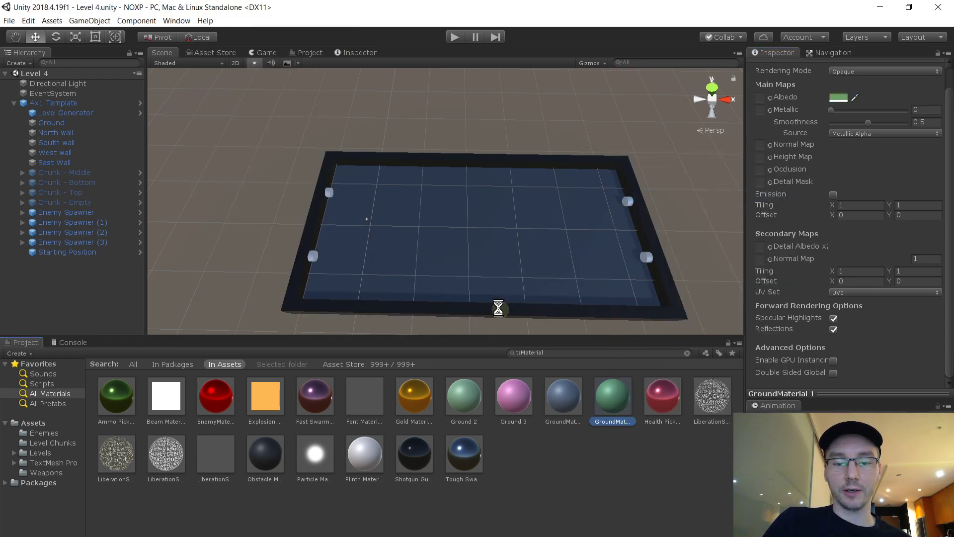
- Apply the Ground 2 material to the Ground object in Level 4 and save the scene
{"action": "left_click", "coordinate": [470, 401]}
{"action": "left_click", "coordinate": [65, 123]}
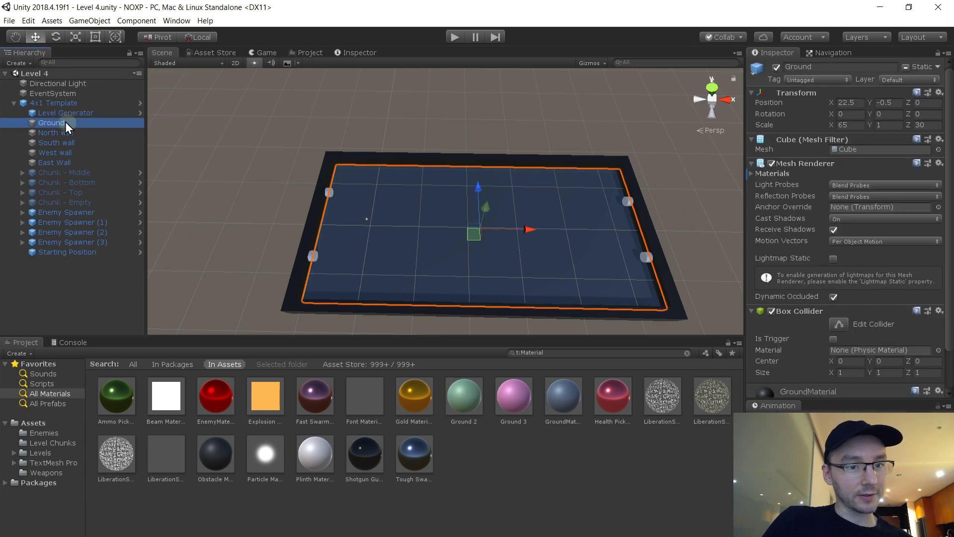
{"action": "left_click_drag", "start_coordinate": [950, 298], "coordinate": [950, 339]}
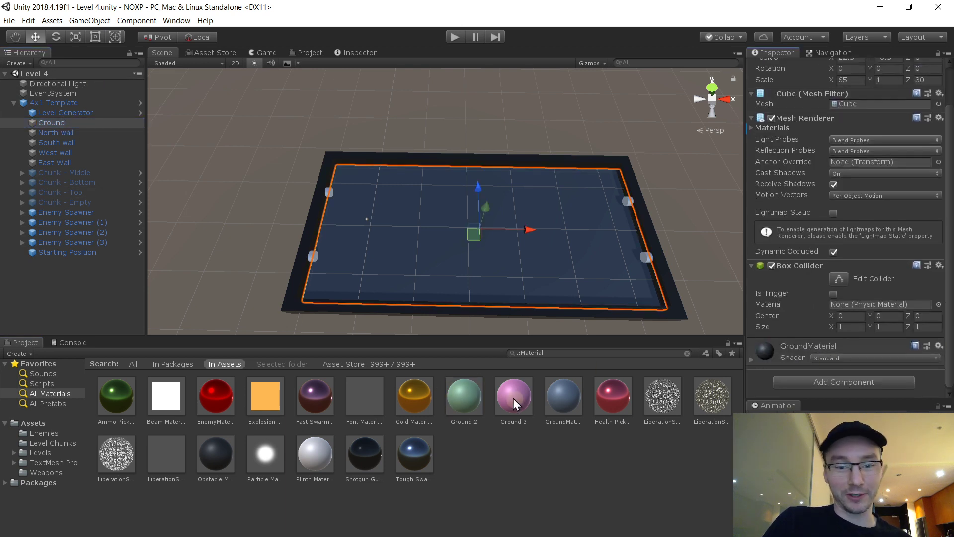
{"action": "left_click_drag", "start_coordinate": [474, 405], "coordinate": [834, 393]}
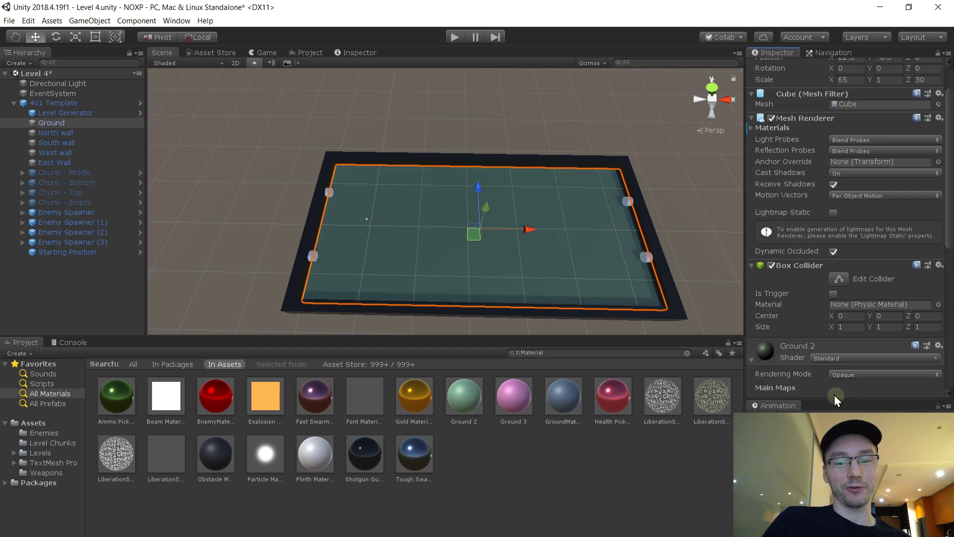
{"action": "left_click", "coordinate": [60, 103]}
{"action": "left_click", "coordinate": [66, 122]}
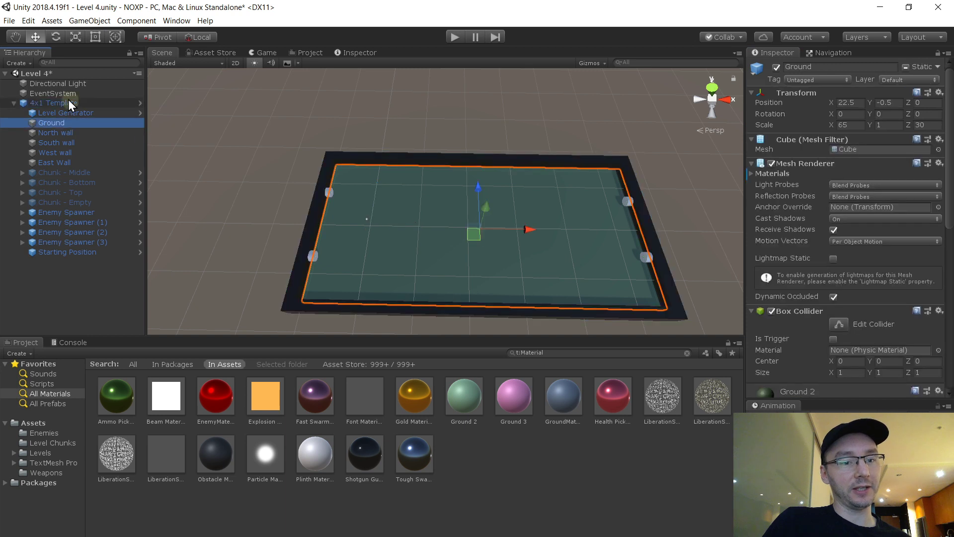
{"action": "left_click", "coordinate": [66, 94]}
{"action": "left_click", "coordinate": [68, 101]}
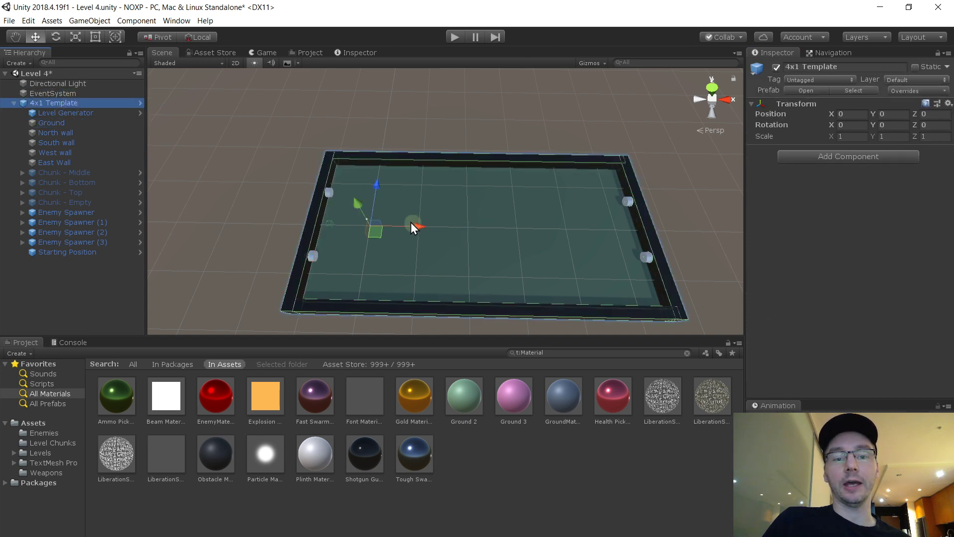
{"action": "key", "text": "ctrl+s"}
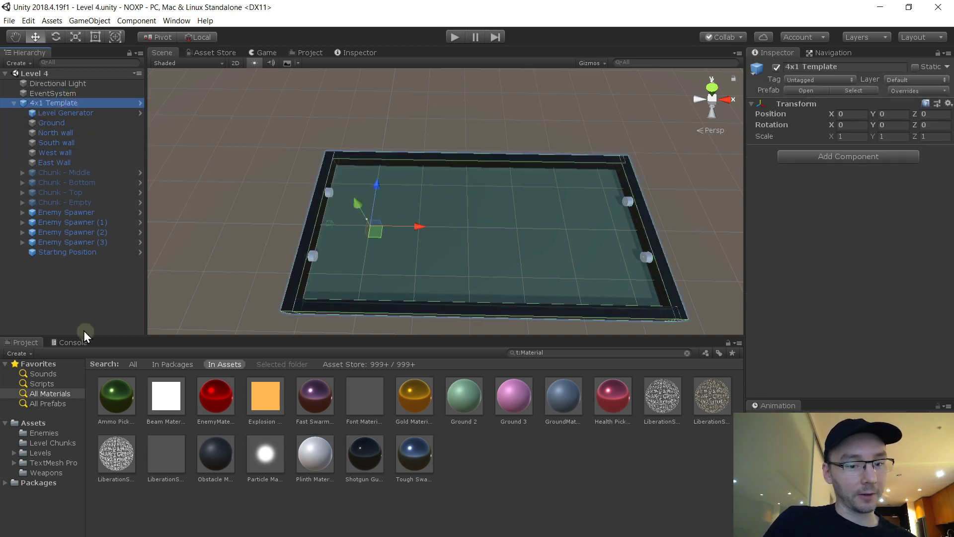
- Open the Level 5 scene and apply the Ground 2 material to the Ground object of its 2x2 Level Template
{"action": "left_click", "coordinate": [48, 452]}
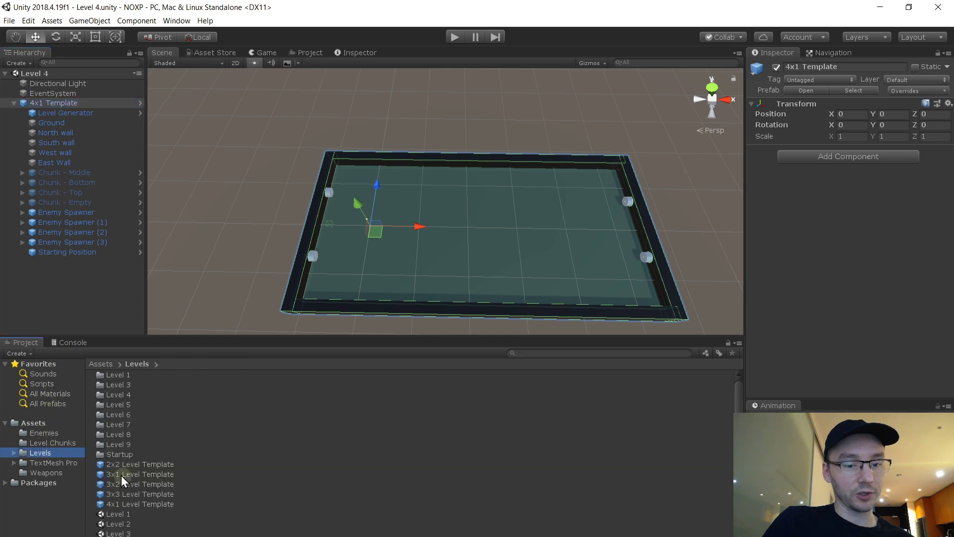
{"action": "scroll", "coordinate": [126, 497], "scroll_direction": "down", "scroll_amount": 3}
{"action": "left_click", "coordinate": [124, 493]}
{"action": "double_click", "coordinate": [124, 493]}
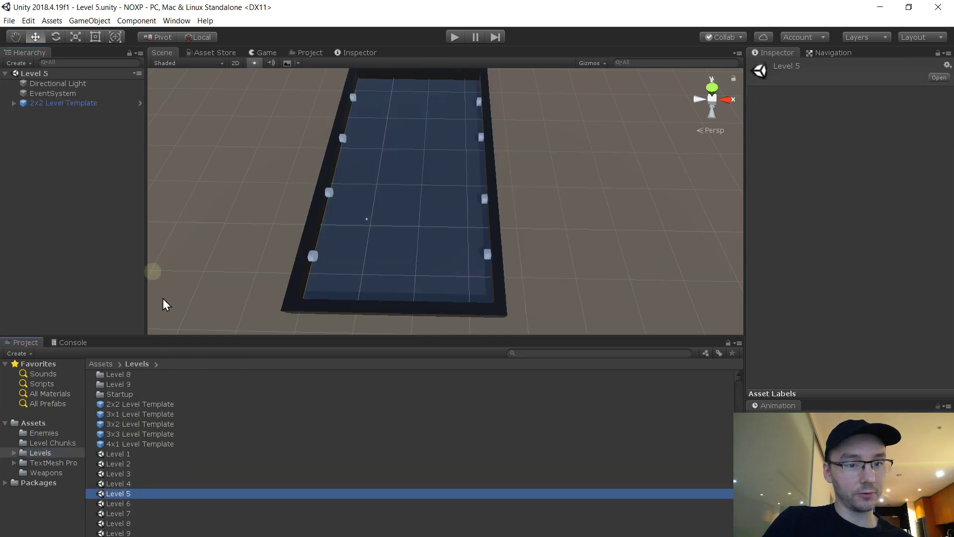
{"action": "left_click", "coordinate": [14, 103]}
{"action": "left_click", "coordinate": [55, 121]}
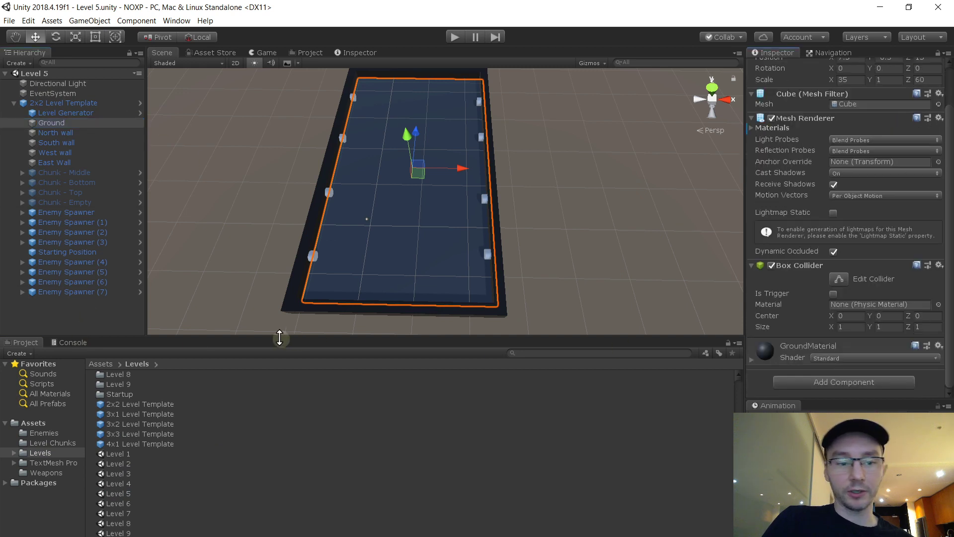
{"action": "left_click", "coordinate": [53, 394]}
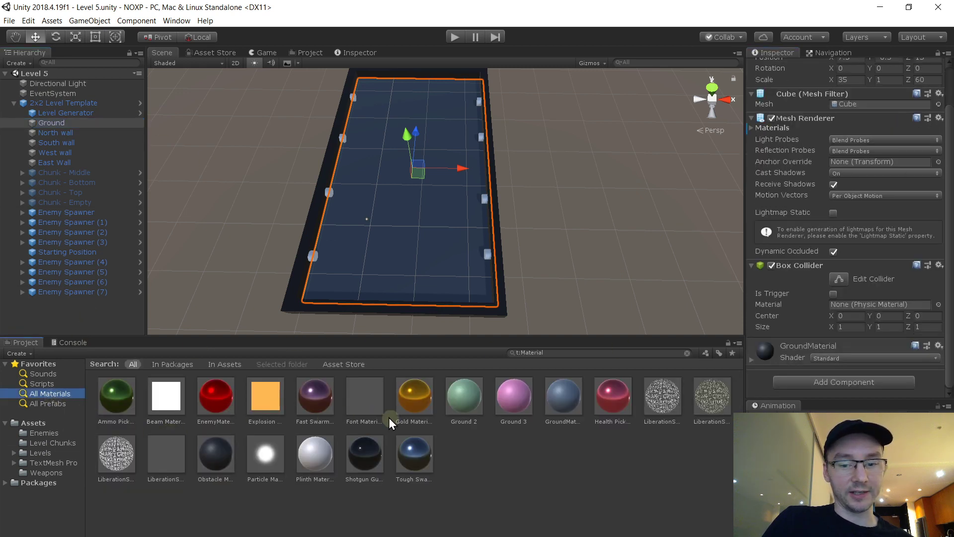
{"action": "left_click_drag", "start_coordinate": [456, 408], "coordinate": [886, 393]}
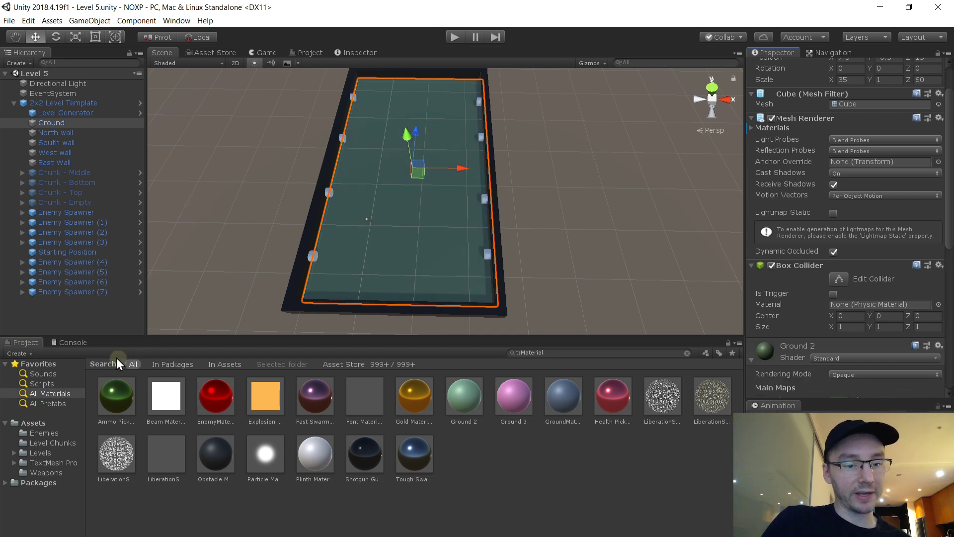
- Open the Level 6 scene, apply the Ground 2 material to its Ground object and save the scene
{"action": "left_click", "coordinate": [46, 452]}
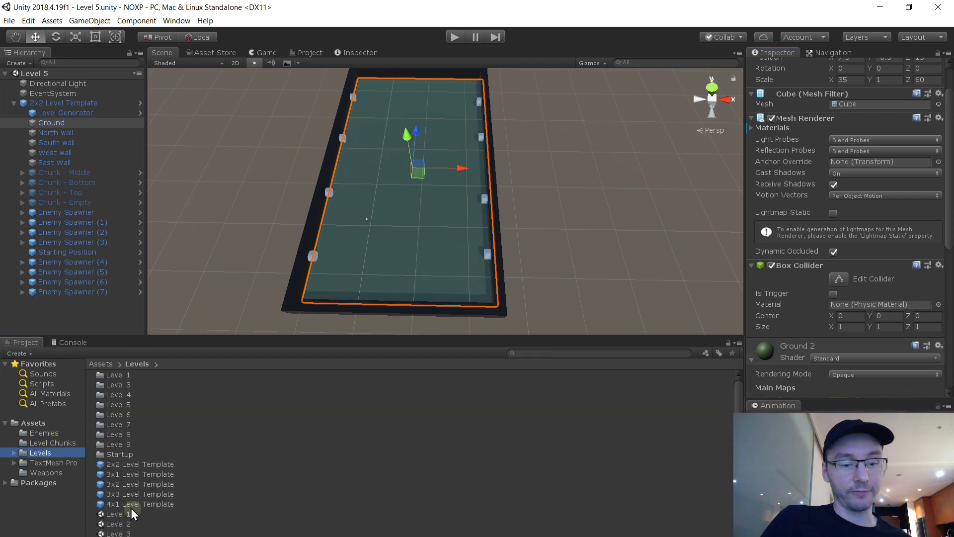
{"action": "scroll", "coordinate": [158, 507], "scroll_direction": "down", "scroll_amount": 2}
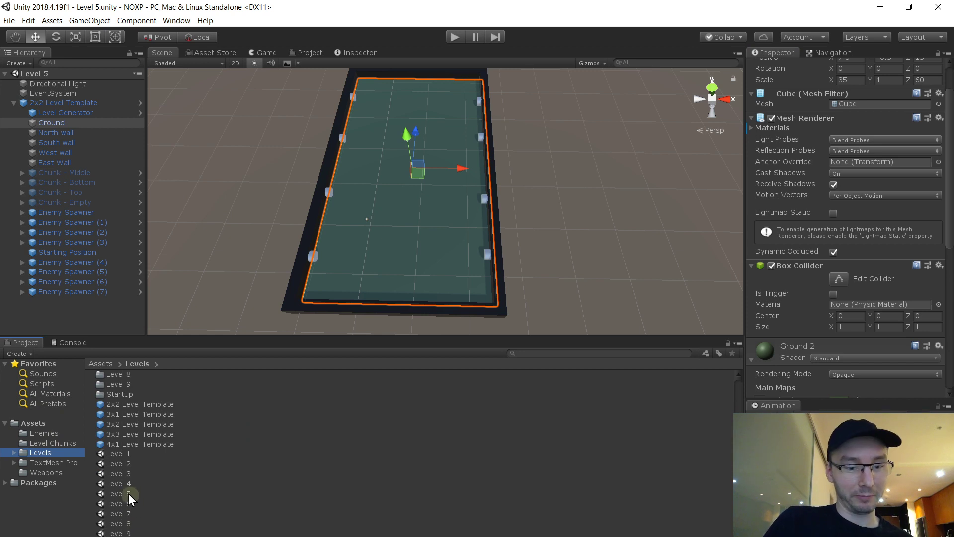
{"action": "double_click", "coordinate": [134, 503]}
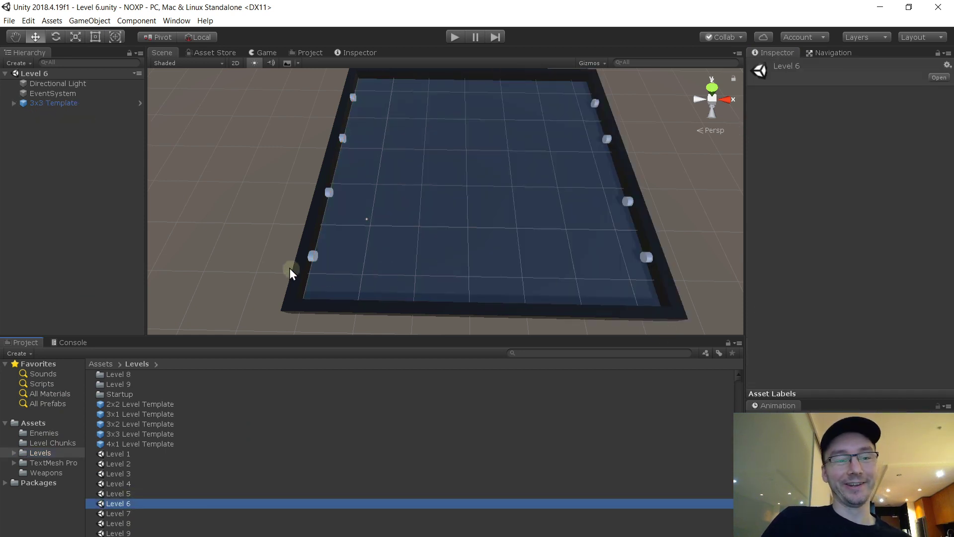
{"action": "left_click", "coordinate": [14, 103]}
{"action": "left_click", "coordinate": [52, 123]}
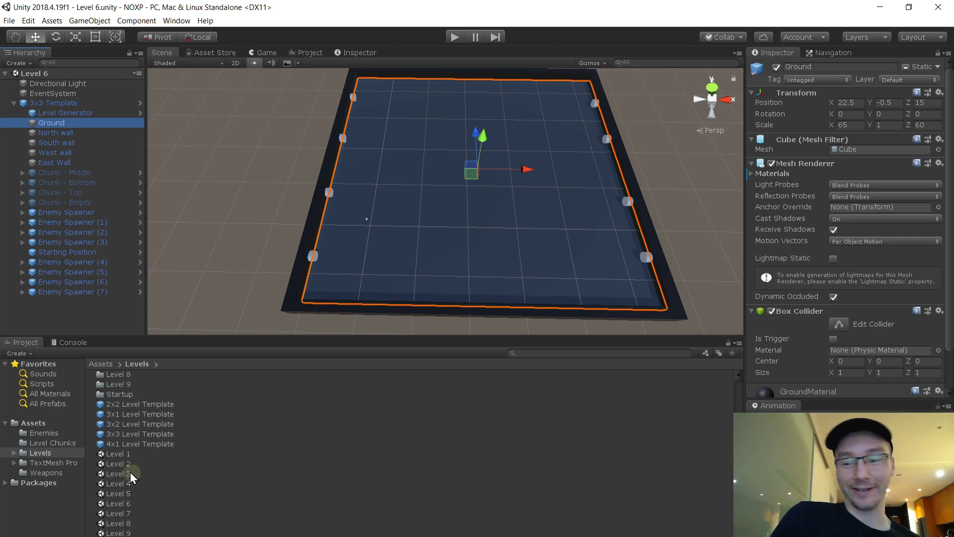
{"action": "left_click_drag", "start_coordinate": [948, 220], "coordinate": [949, 266]}
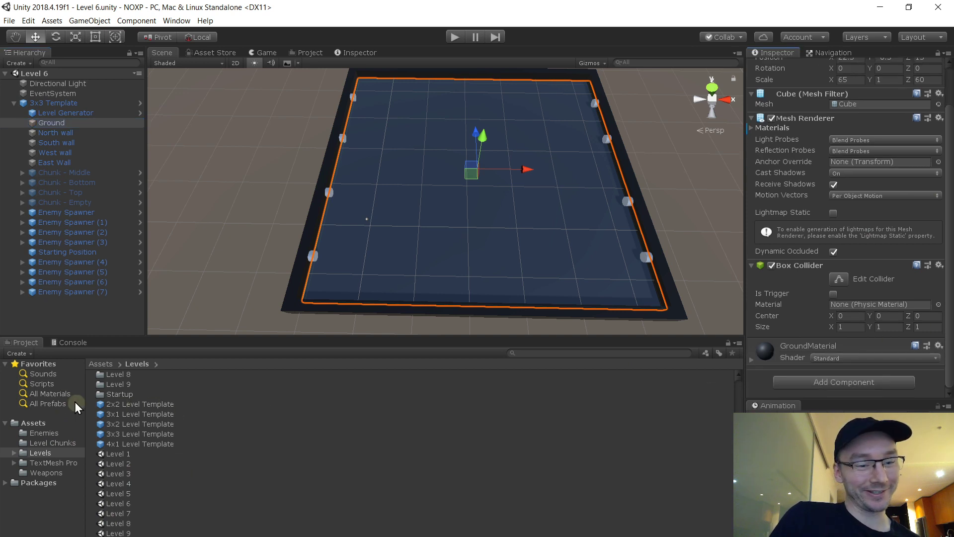
{"action": "left_click", "coordinate": [56, 393]}
{"action": "left_click_drag", "start_coordinate": [486, 401], "coordinate": [844, 397]}
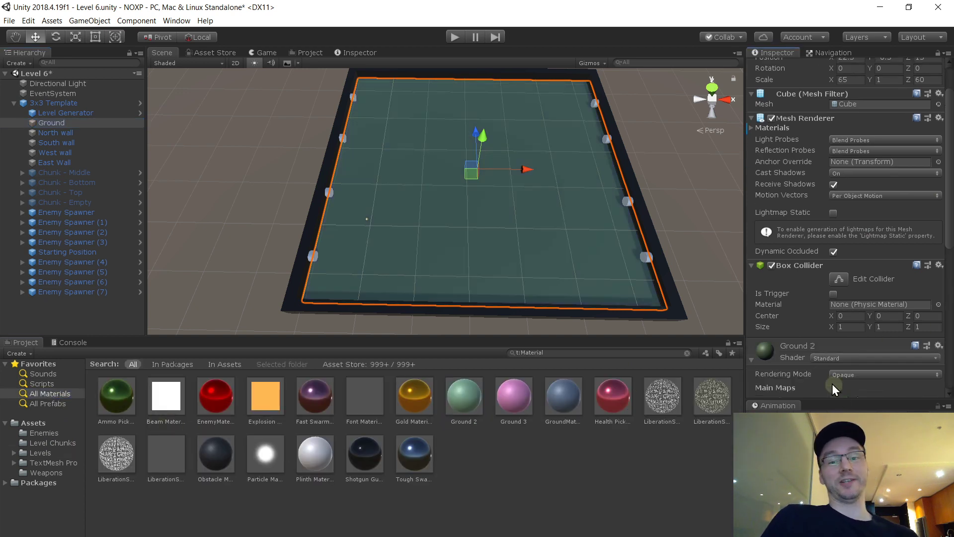
{"action": "key", "text": "ctrl+s"}
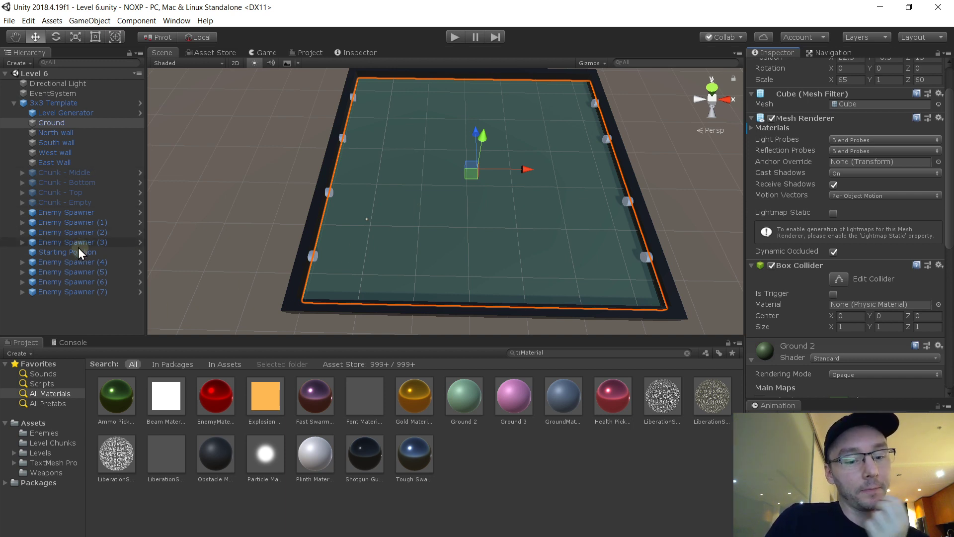
- Inspect the component settings of the Tough Swarmer and Guard prefabs in the Enemies folder
{"action": "left_click", "coordinate": [62, 431]}
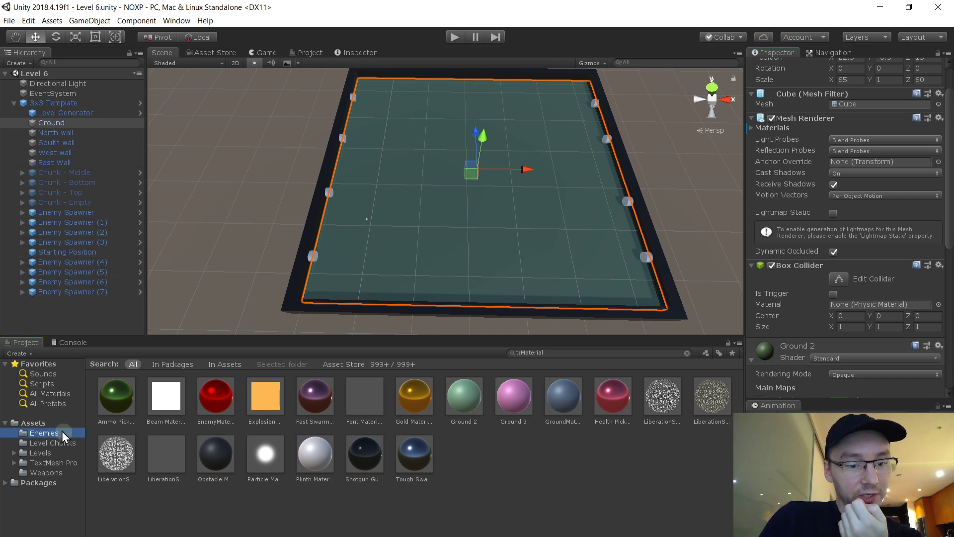
{"action": "left_click", "coordinate": [119, 415]}
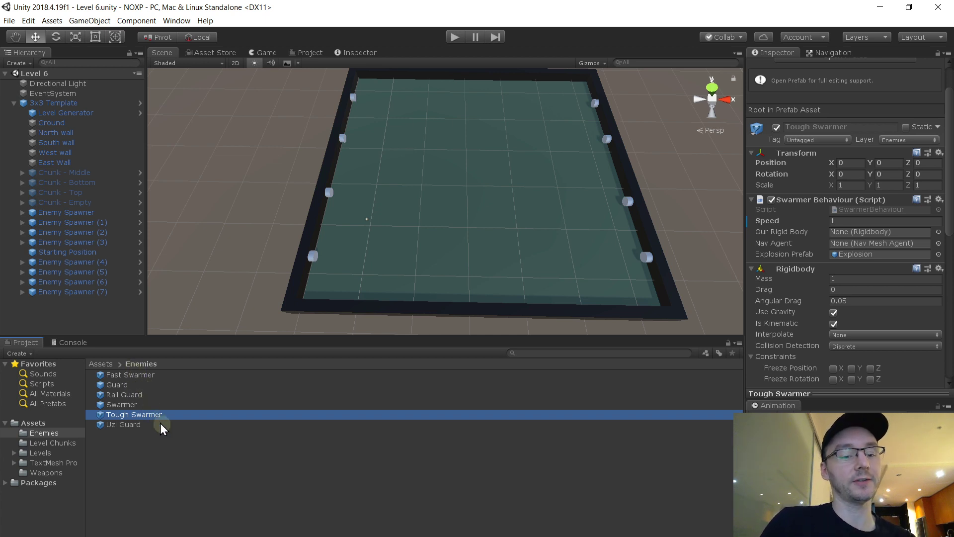
{"action": "left_click", "coordinate": [229, 383]}
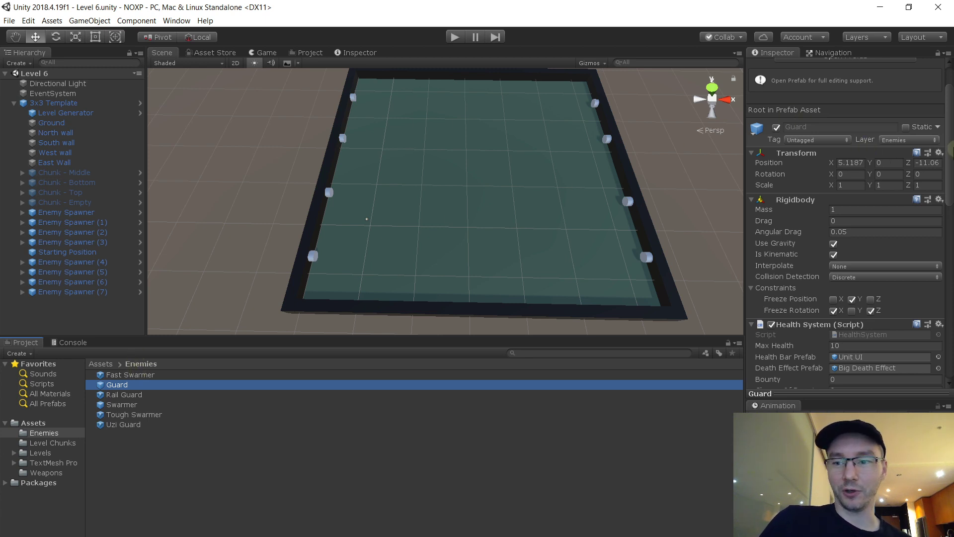
{"action": "left_click_drag", "start_coordinate": [950, 147], "coordinate": [949, 123]}
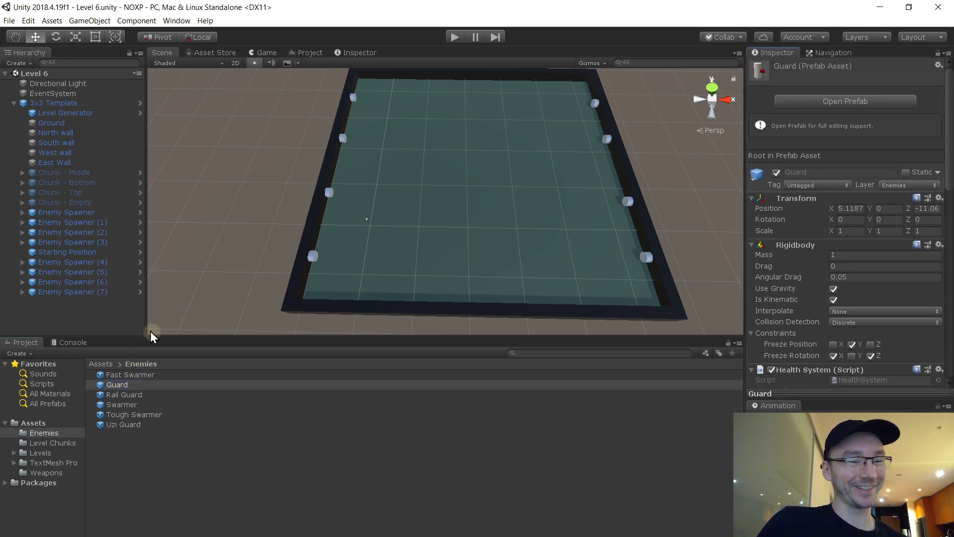
- Create a prefab variant of Guard in the Enemies folder from a temporary scene instance, and delete that instance from Level 6
{"action": "left_click", "coordinate": [127, 387]}
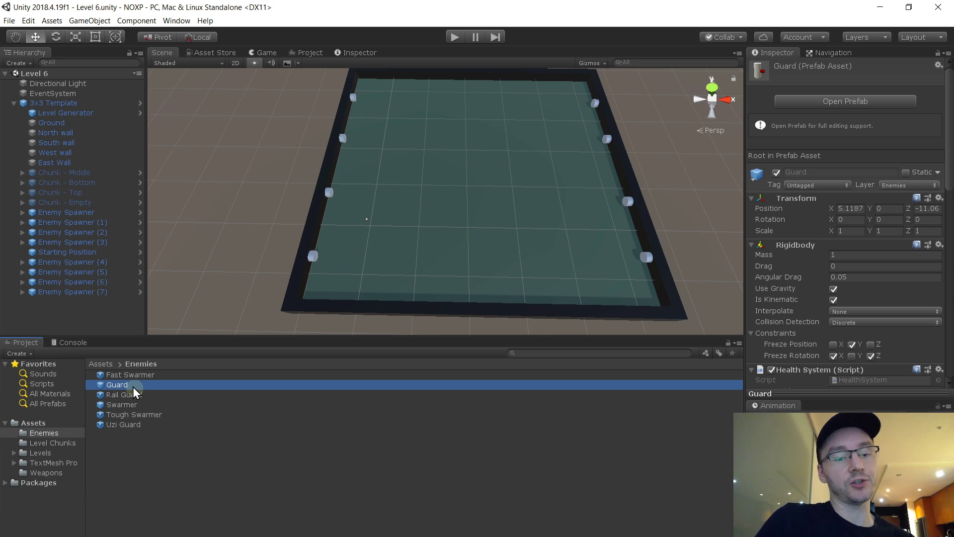
{"action": "left_click_drag", "start_coordinate": [133, 386], "coordinate": [111, 313]}
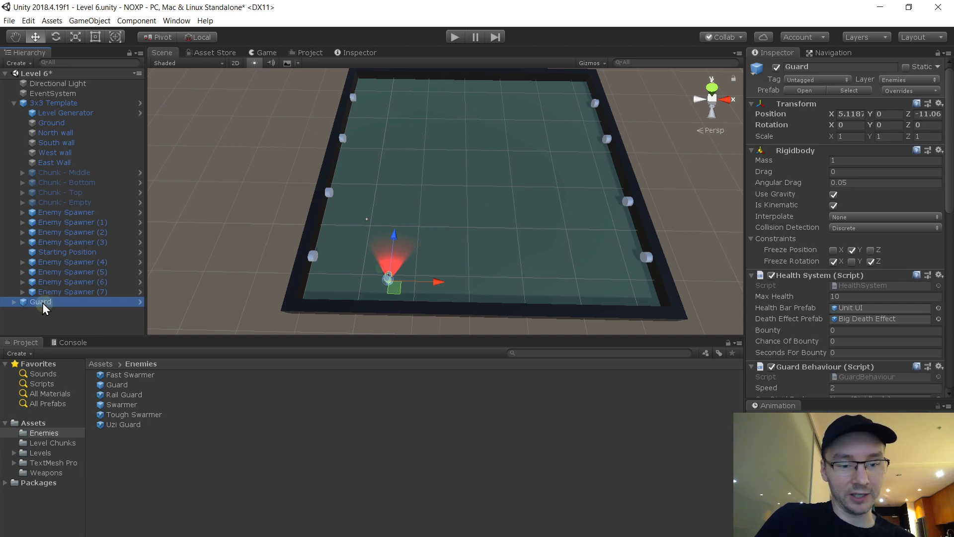
{"action": "left_click_drag", "start_coordinate": [61, 320], "coordinate": [124, 445]}
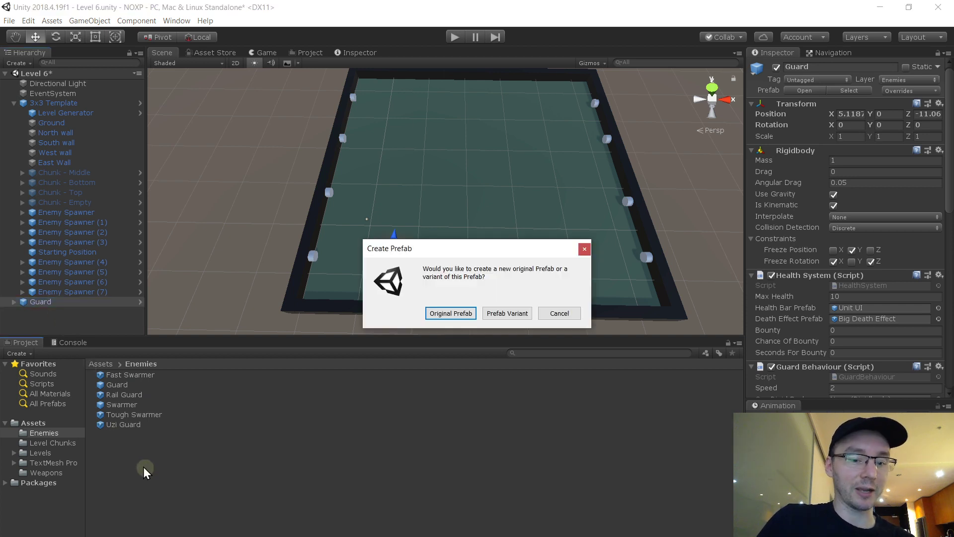
{"action": "left_click", "coordinate": [502, 313]}
{"action": "left_click", "coordinate": [41, 304]}
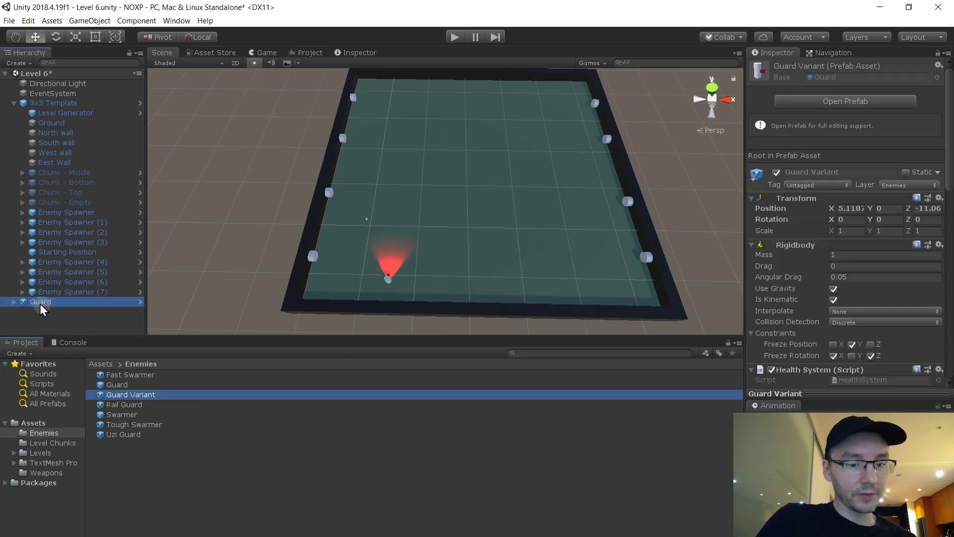
{"action": "key", "text": "Delete"}
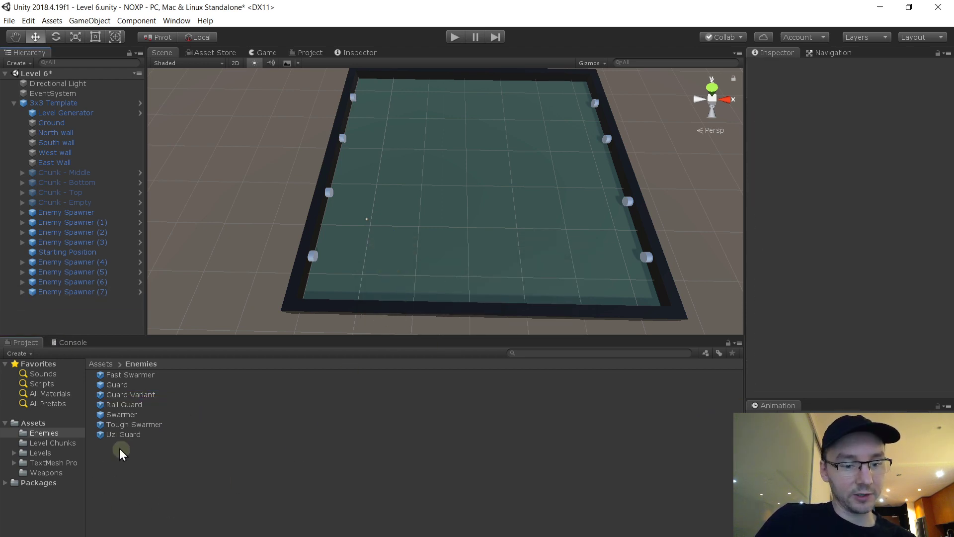
- Inspect the settings of the Uzi Guard prefab and save the Level 6 scene
{"action": "left_click", "coordinate": [124, 435]}
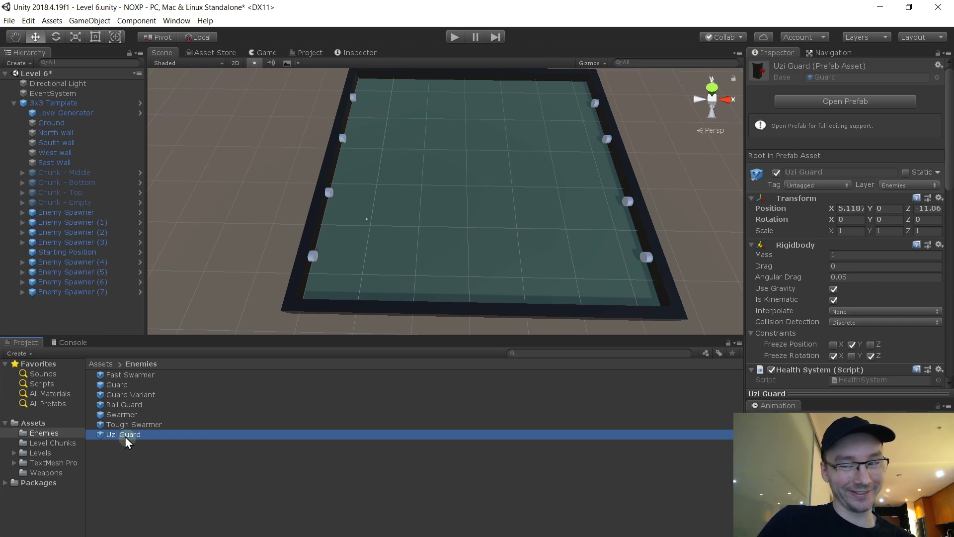
{"action": "mouse_move", "coordinate": [952, 142]}
{"action": "left_mouse_down"}
{"action": "mouse_move", "coordinate": [952, 349]}
{"action": "mouse_move", "coordinate": [952, 134]}
{"action": "left_mouse_up"}
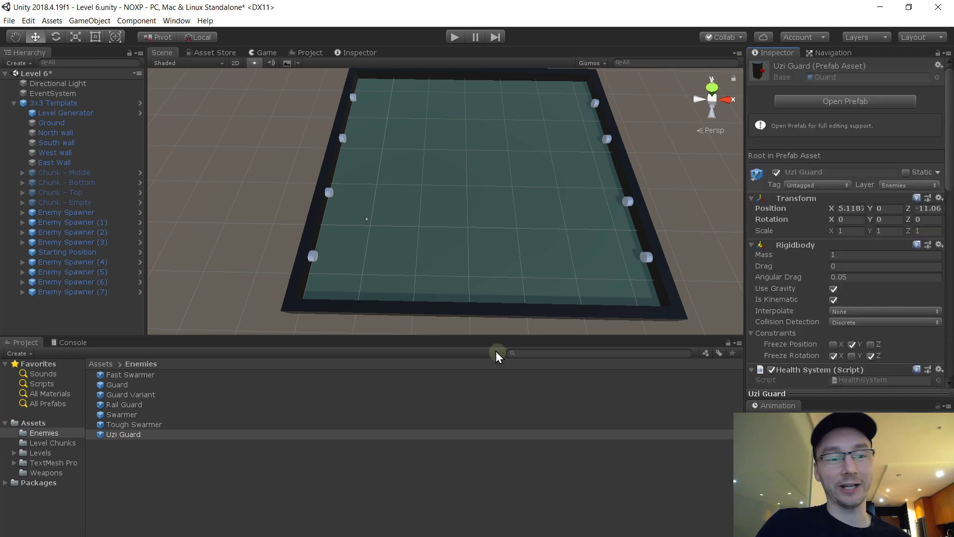
{"action": "key", "text": "ctrl+s"}
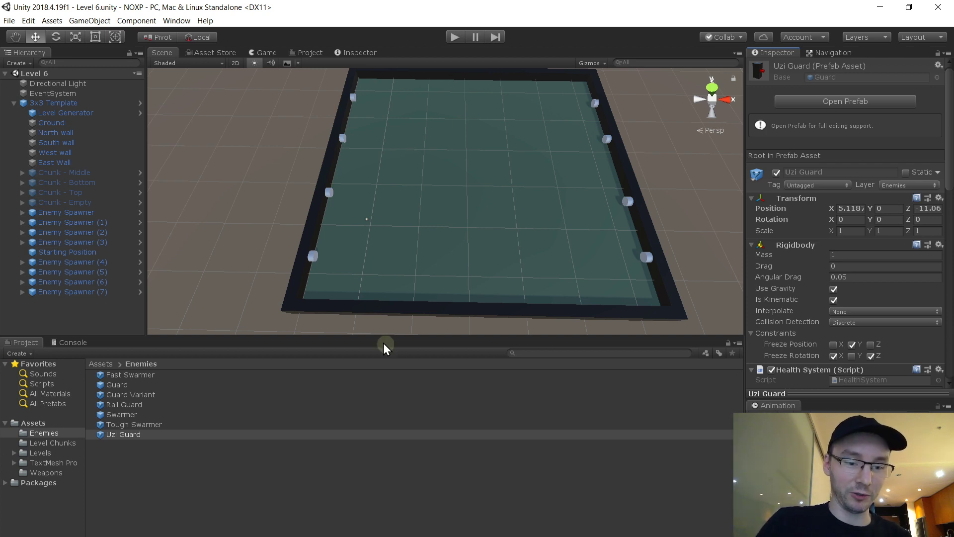
- Open the Uzi Guard prefab in prefab mode and inspect its root object's components
{"action": "left_click", "coordinate": [125, 434]}
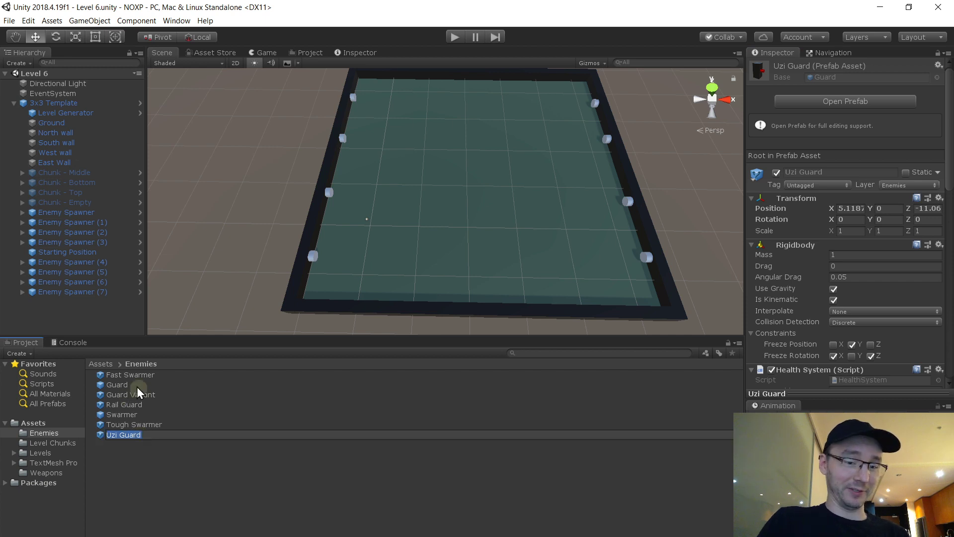
{"action": "left_click", "coordinate": [208, 434]}
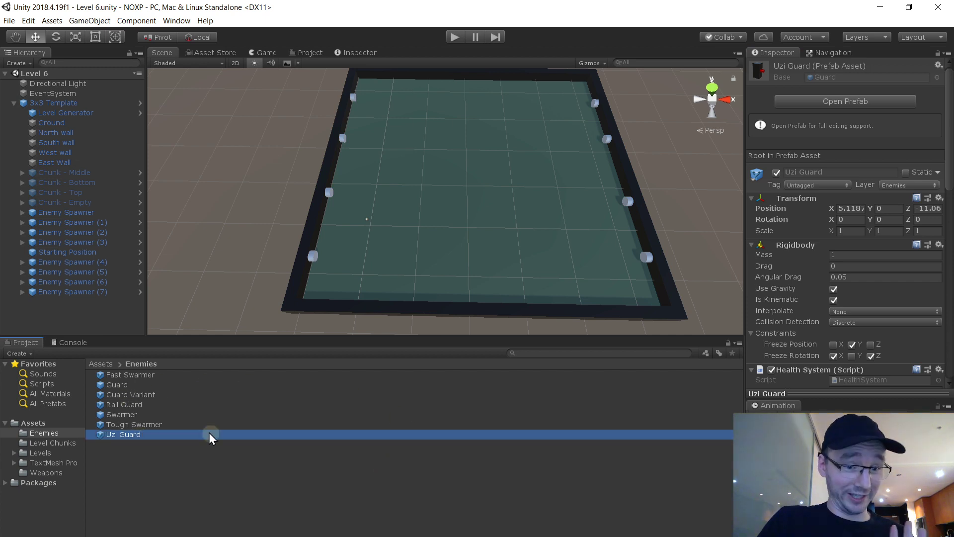
{"action": "double_click", "coordinate": [118, 434]}
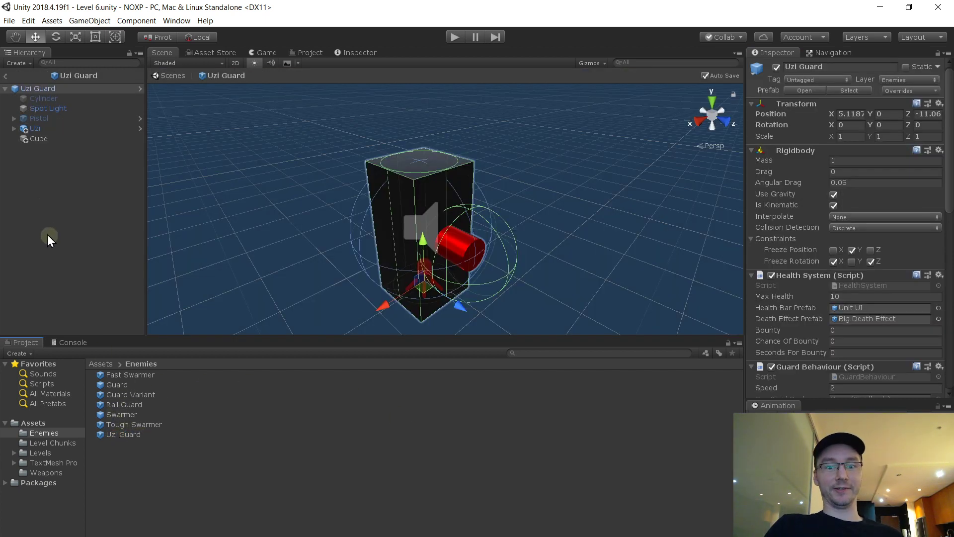
{"action": "left_click", "coordinate": [133, 434]}
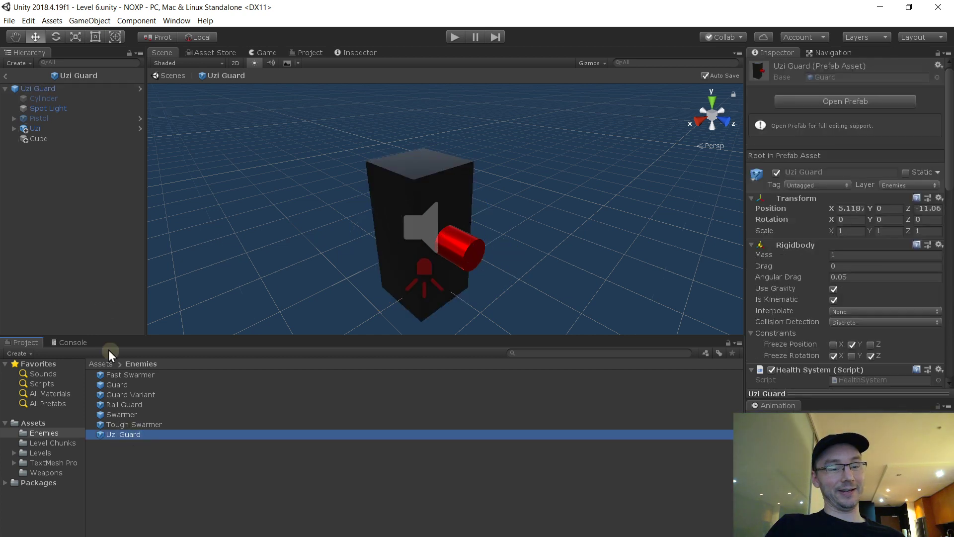
{"action": "left_click", "coordinate": [35, 89]}
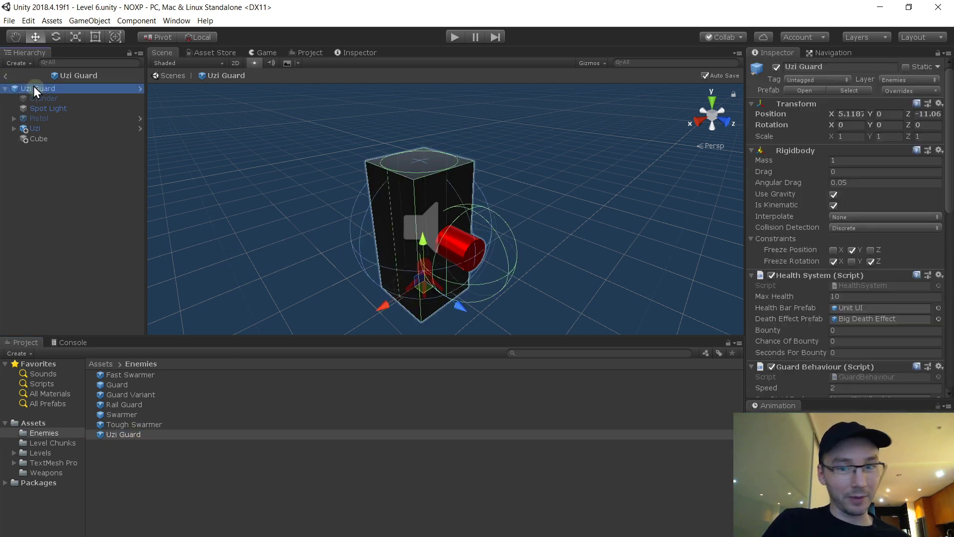
- Revert all overrides on the Uzi Guard prefab and check its Cylinder and Pistol children
{"action": "left_click", "coordinate": [920, 90]}
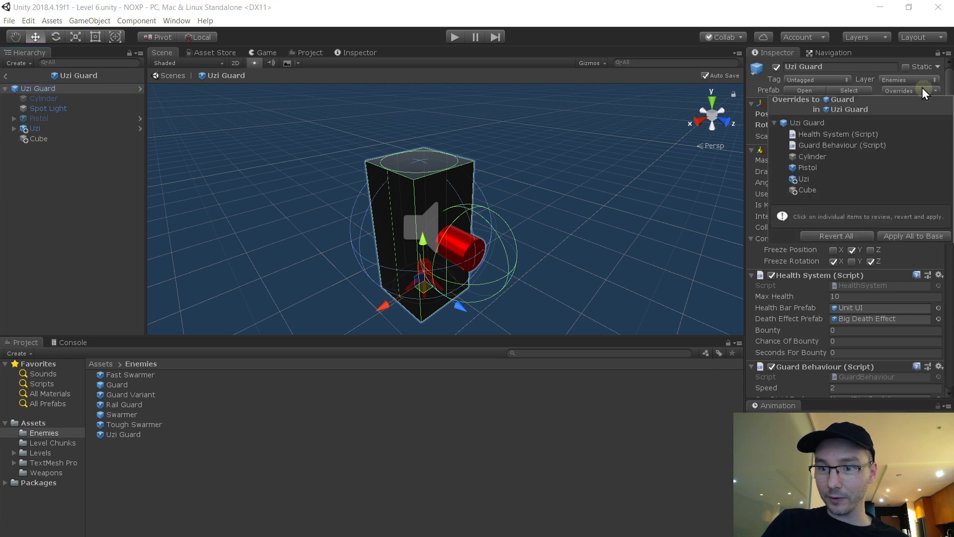
{"action": "left_click", "coordinate": [864, 236]}
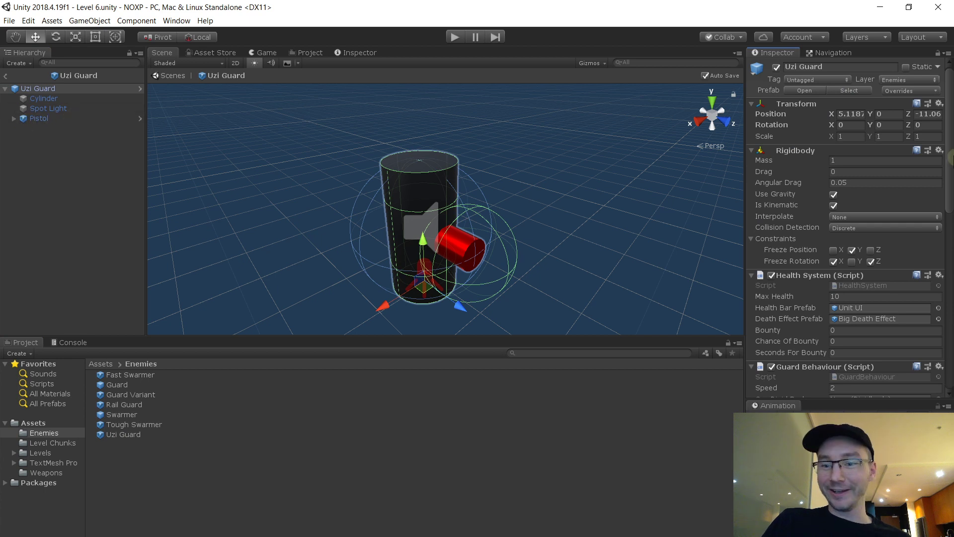
{"action": "left_click", "coordinate": [42, 98]}
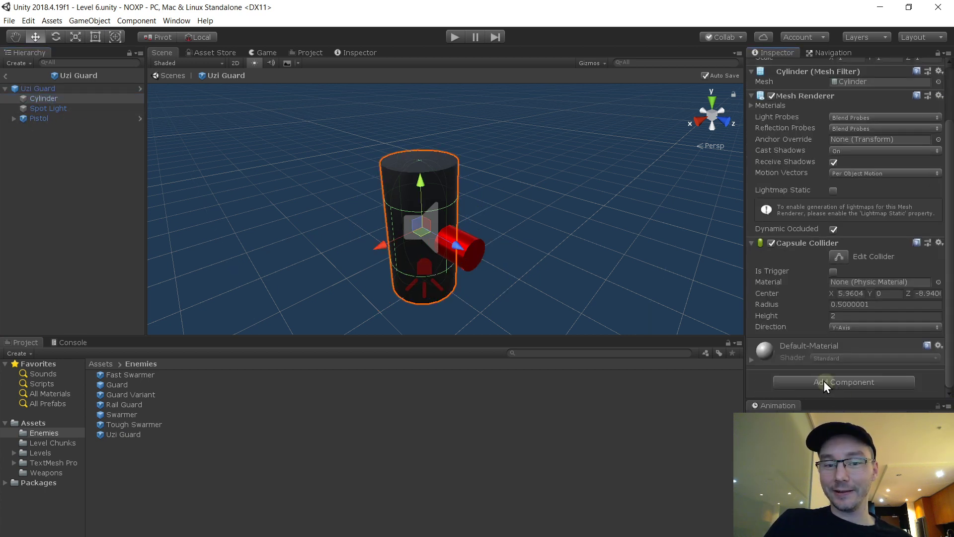
{"action": "left_click_drag", "start_coordinate": [660, 258], "coordinate": [555, 221], "text": "alt"}
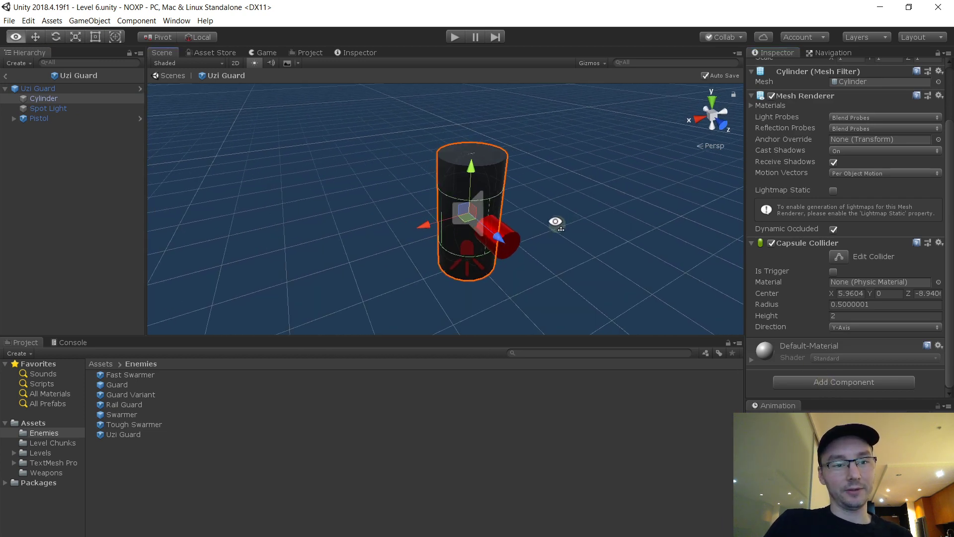
{"action": "left_click", "coordinate": [40, 118]}
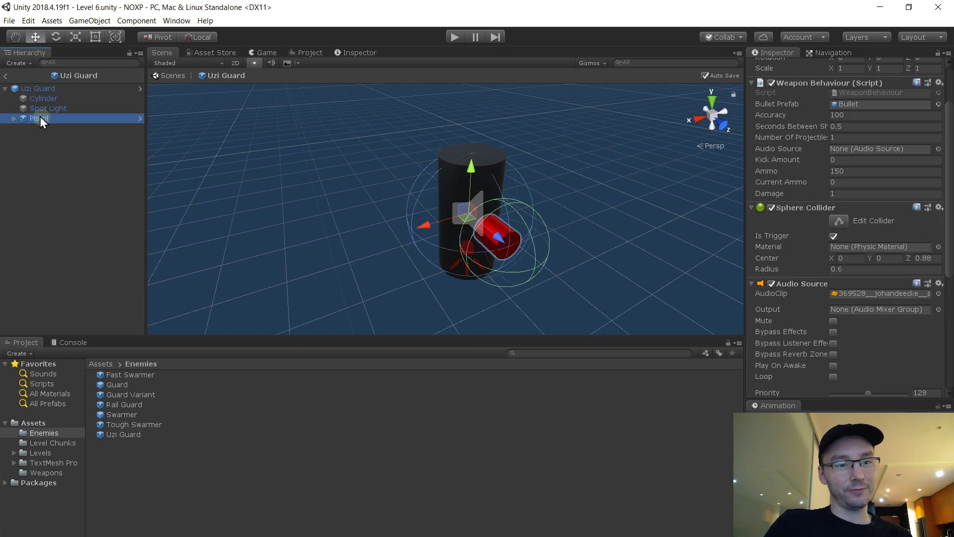
{"action": "left_click", "coordinate": [13, 118]}
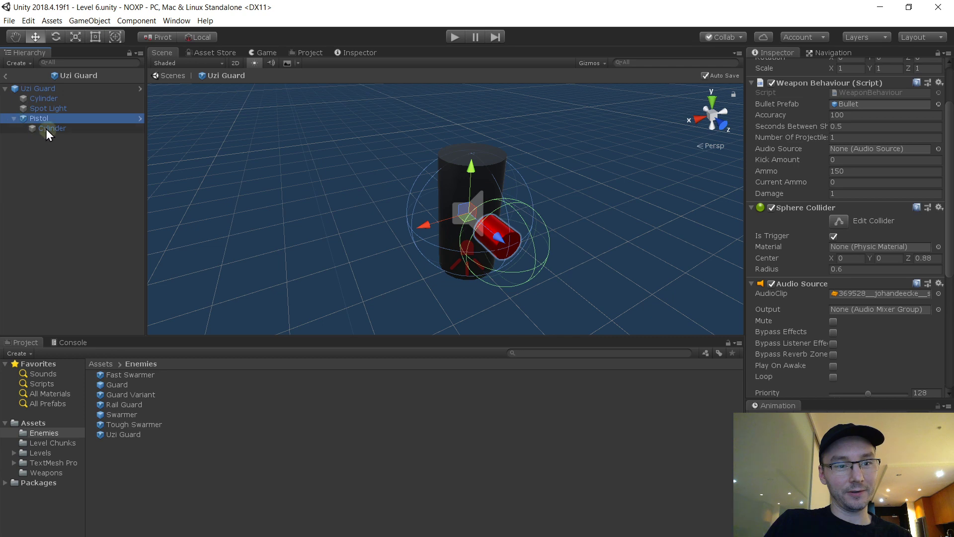
- Open the Guard prefab for comparison, and return to the Uzi Guard prefab to examine its root, Cylinder and Pistol
{"action": "double_click", "coordinate": [125, 386]}
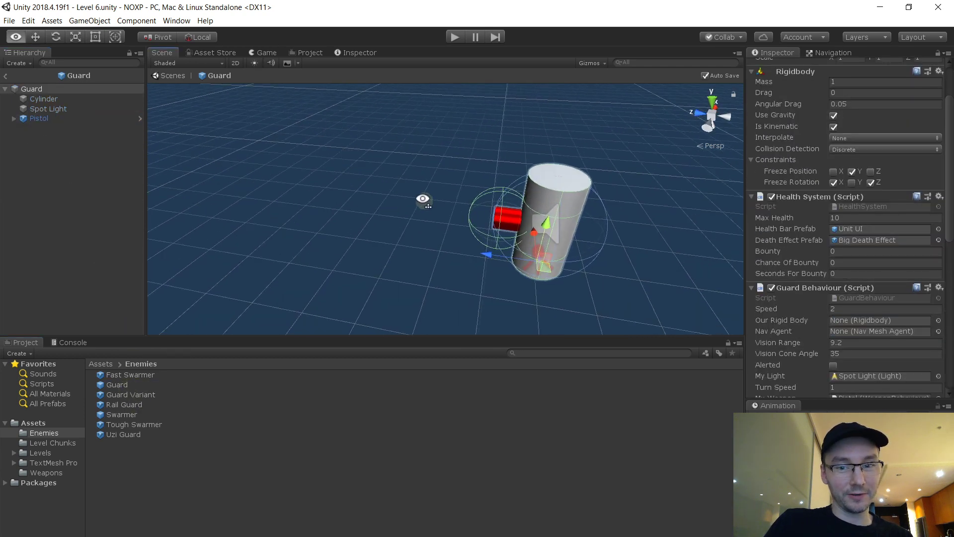
{"action": "double_click", "coordinate": [126, 435]}
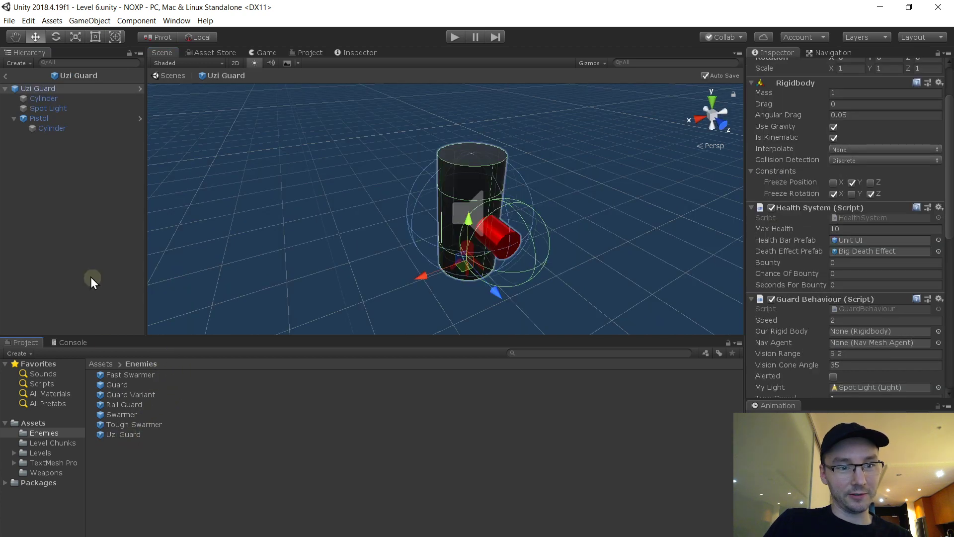
{"action": "left_click", "coordinate": [56, 121]}
{"action": "left_click", "coordinate": [61, 98]}
{"action": "left_click", "coordinate": [63, 88]}
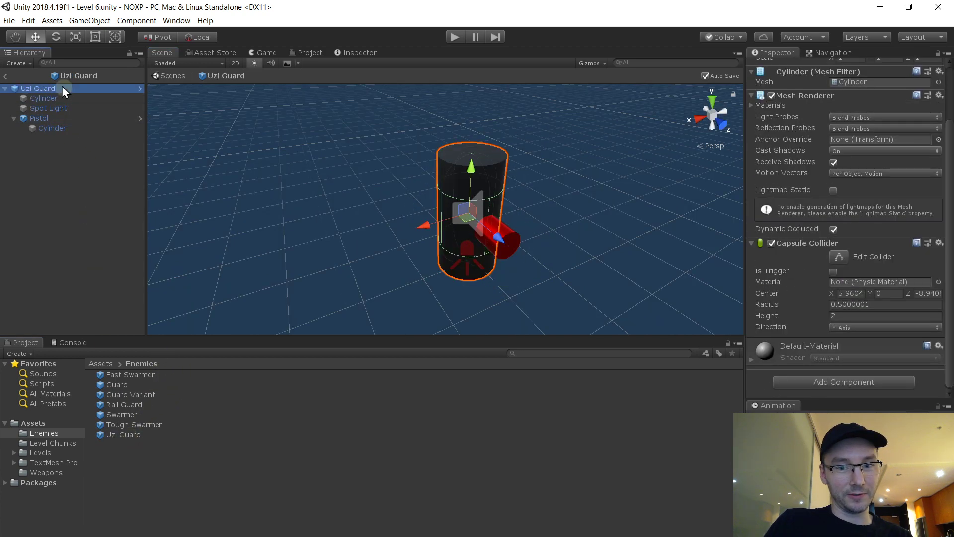
{"action": "key", "text": "w"}
{"action": "right_click_drag", "start_coordinate": [351, 160], "coordinate": [608, 211]}
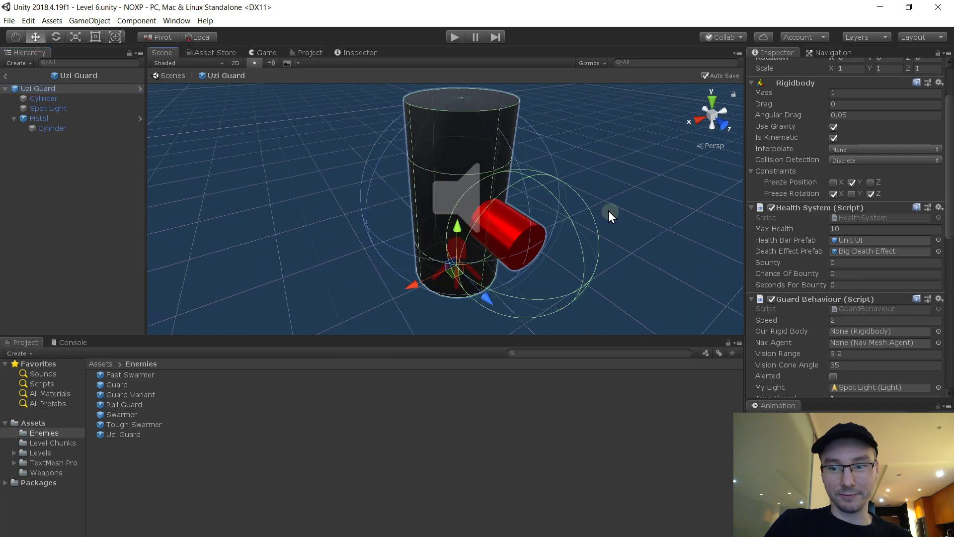
- Examine the Default-Material settings on the Uzi Guard's Cylinder and review the root object's components
{"action": "left_click", "coordinate": [85, 99]}
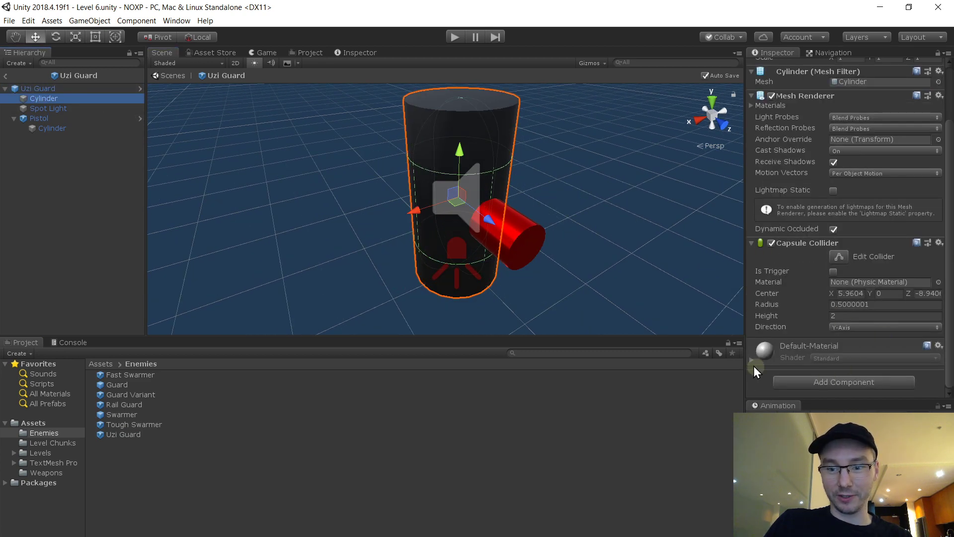
{"action": "left_click", "coordinate": [753, 363]}
{"action": "scroll", "coordinate": [905, 319], "scroll_direction": "down", "scroll_amount": 5}
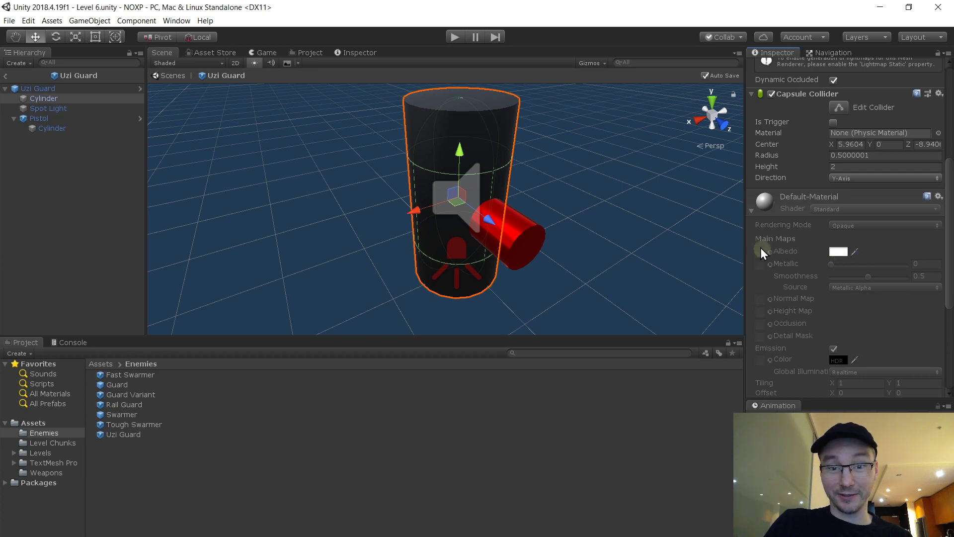
{"action": "right_click_drag", "start_coordinate": [463, 221], "coordinate": [530, 255]}
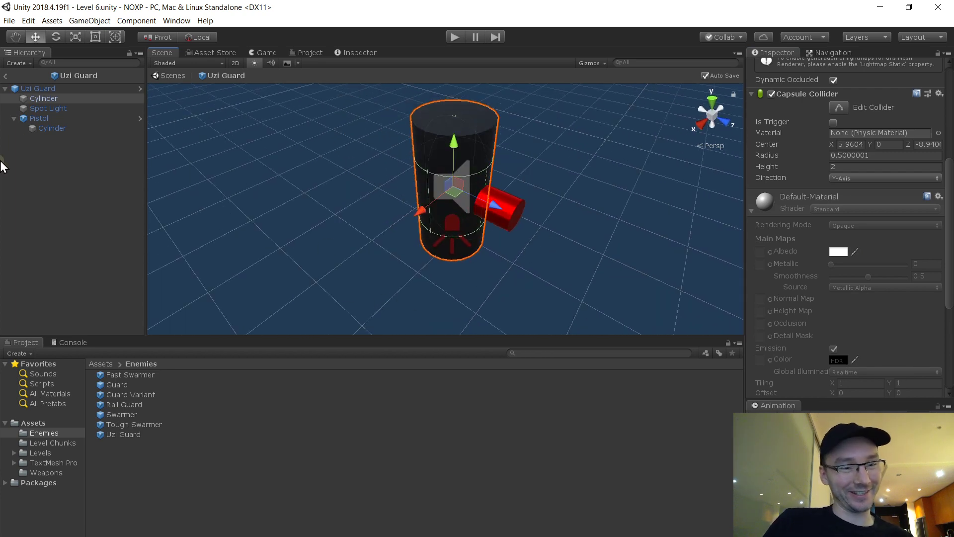
{"action": "left_click", "coordinate": [12, 118]}
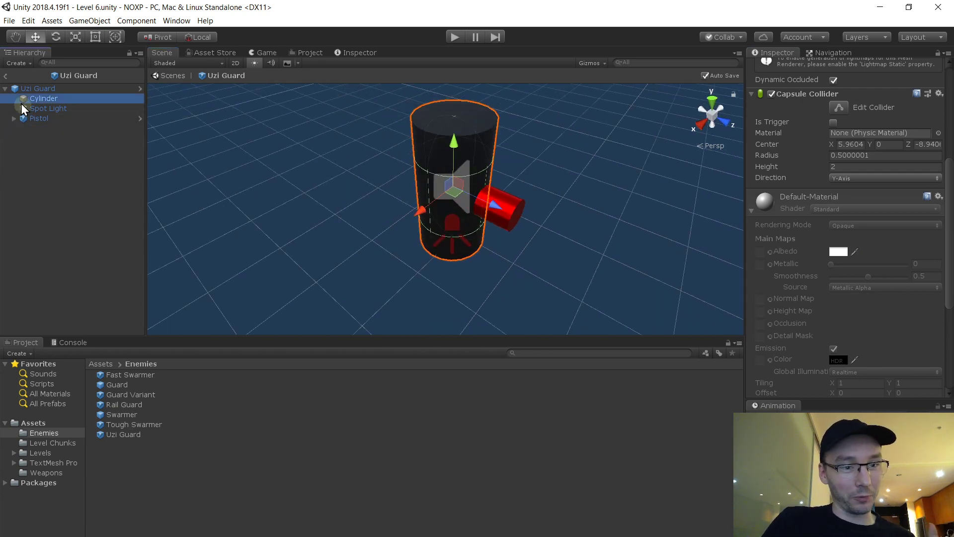
{"action": "left_click", "coordinate": [52, 90]}
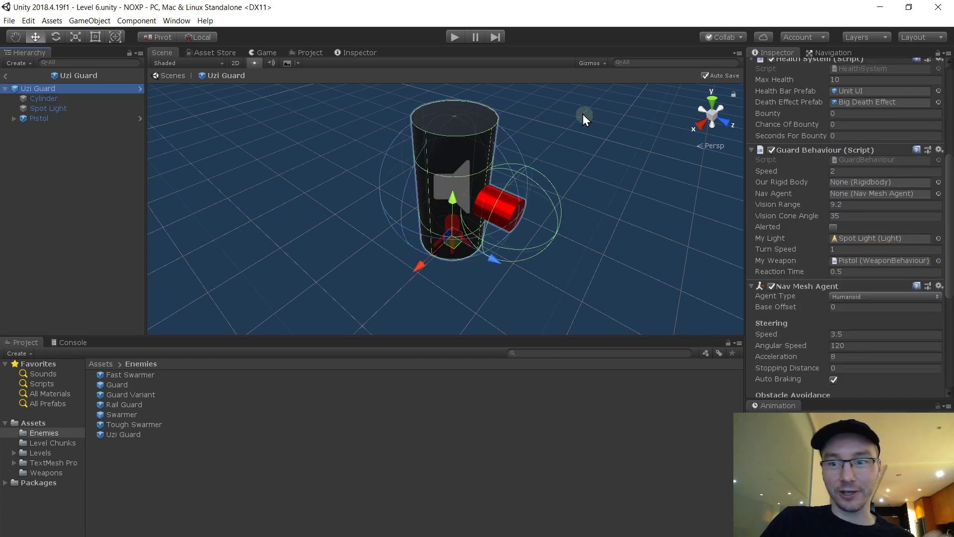
{"action": "left_click_drag", "start_coordinate": [949, 181], "coordinate": [949, 94]}
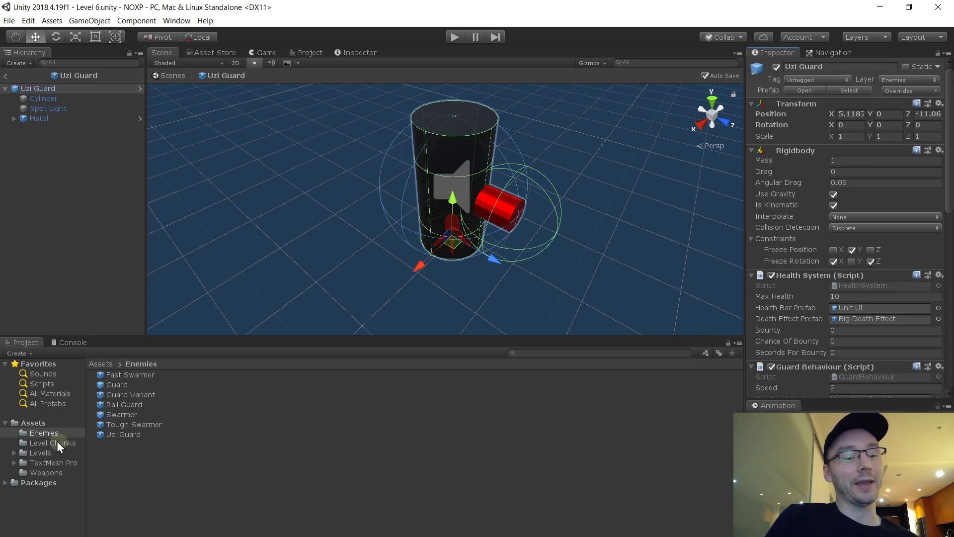
- Add the Uzi prefab from the Weapons folder as a child of Uzi Guard and deactivate its Pistol child
{"action": "left_click", "coordinate": [50, 472]}
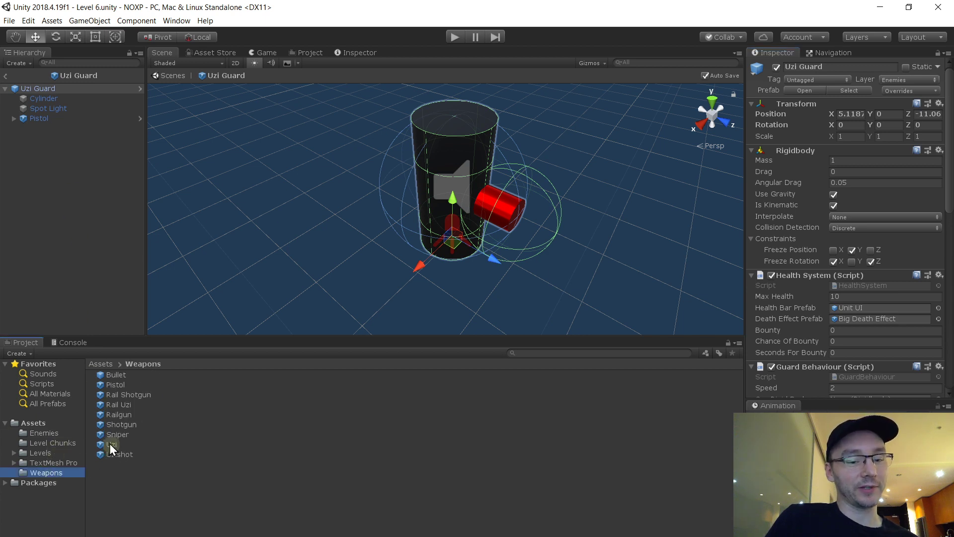
{"action": "left_click_drag", "start_coordinate": [110, 443], "coordinate": [47, 129]}
{"action": "left_click", "coordinate": [40, 118]}
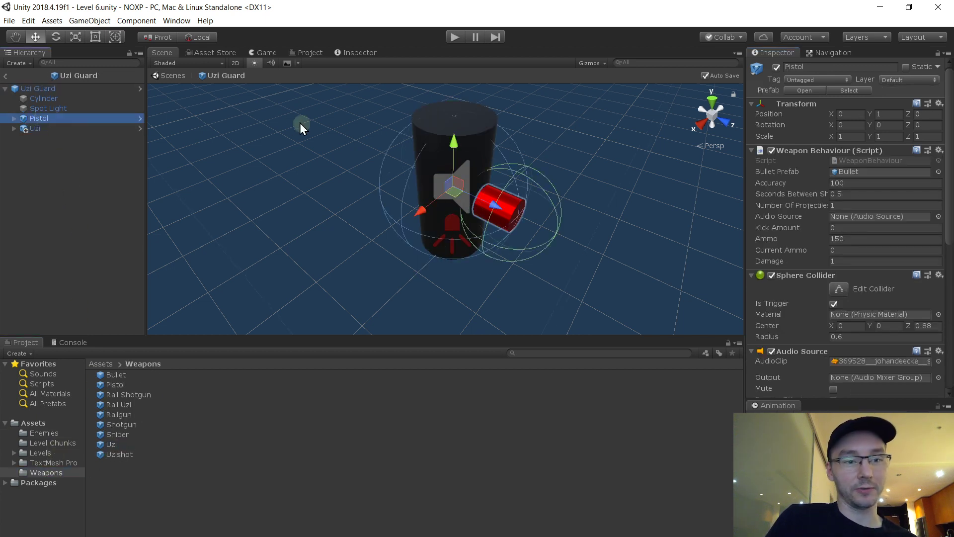
{"action": "key", "text": "Delete"}
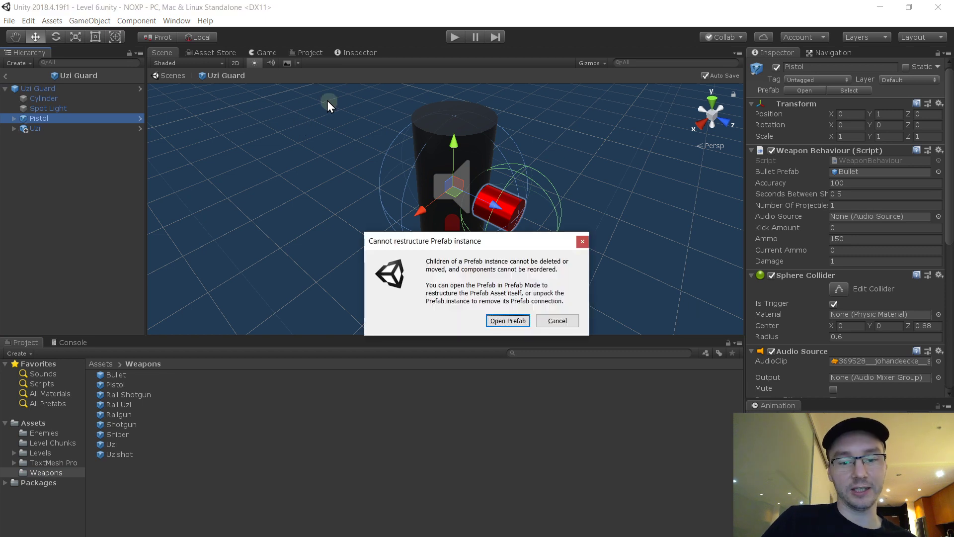
{"action": "left_click", "coordinate": [556, 321]}
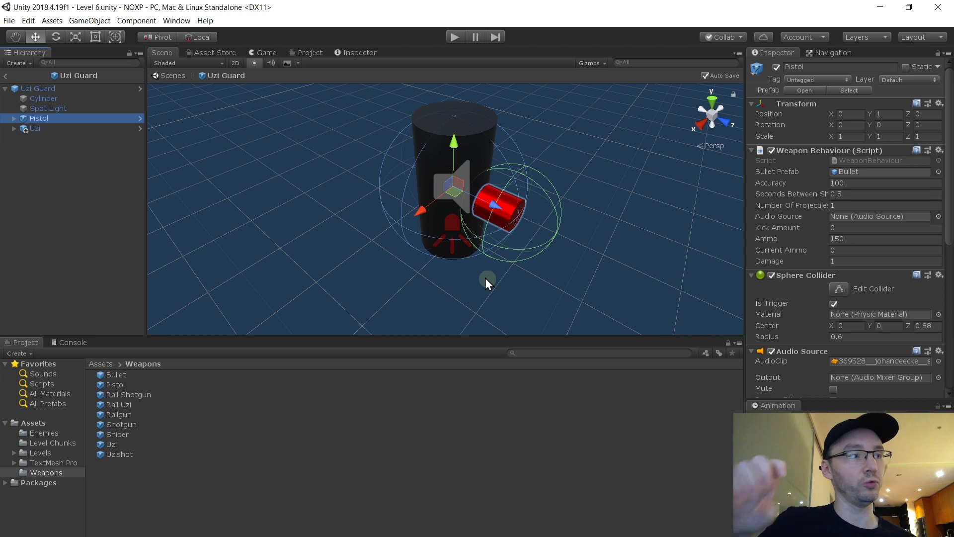
{"action": "left_click", "coordinate": [776, 67]}
- Reset the transform of the Uzi child in Uzi Guard and set its Y position to 1
{"action": "left_click", "coordinate": [58, 130]}
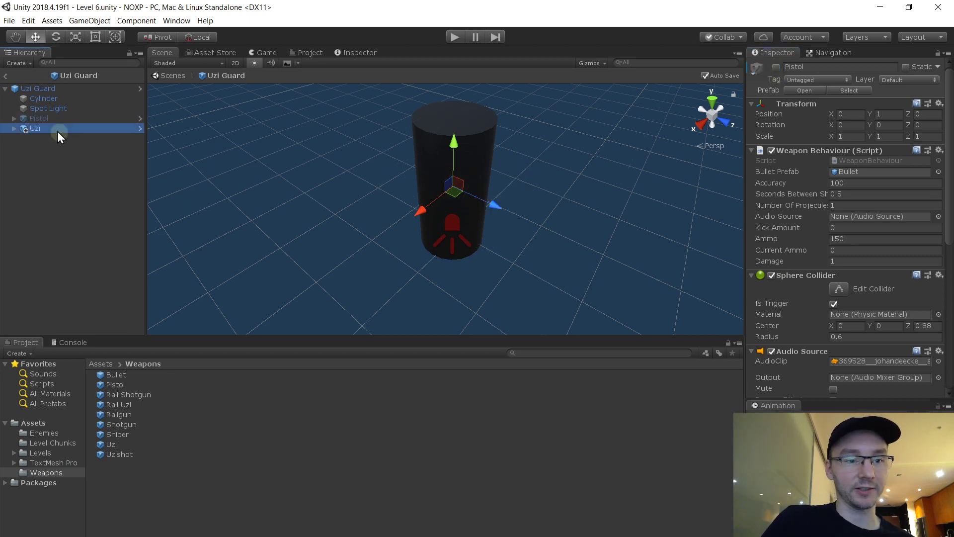
{"action": "left_click", "coordinate": [59, 90]}
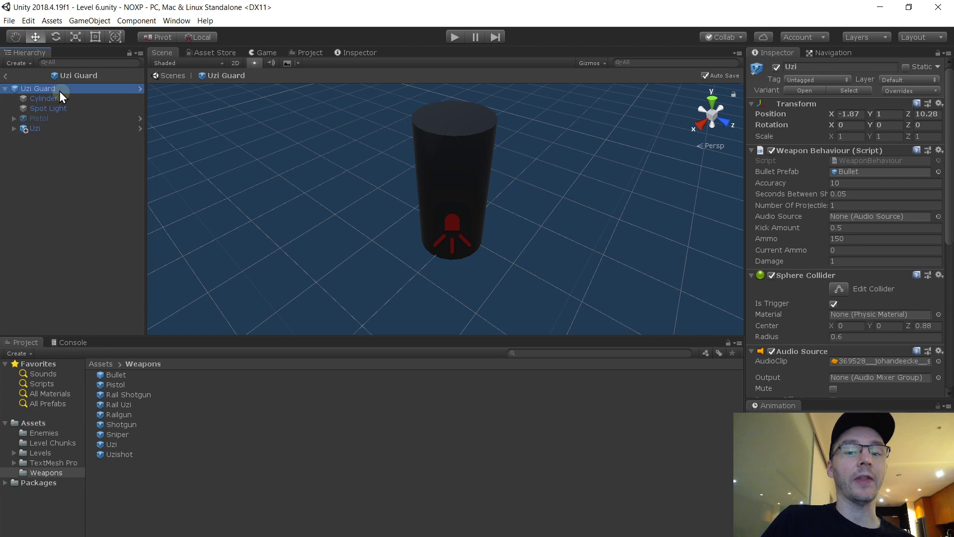
{"action": "left_click", "coordinate": [58, 127]}
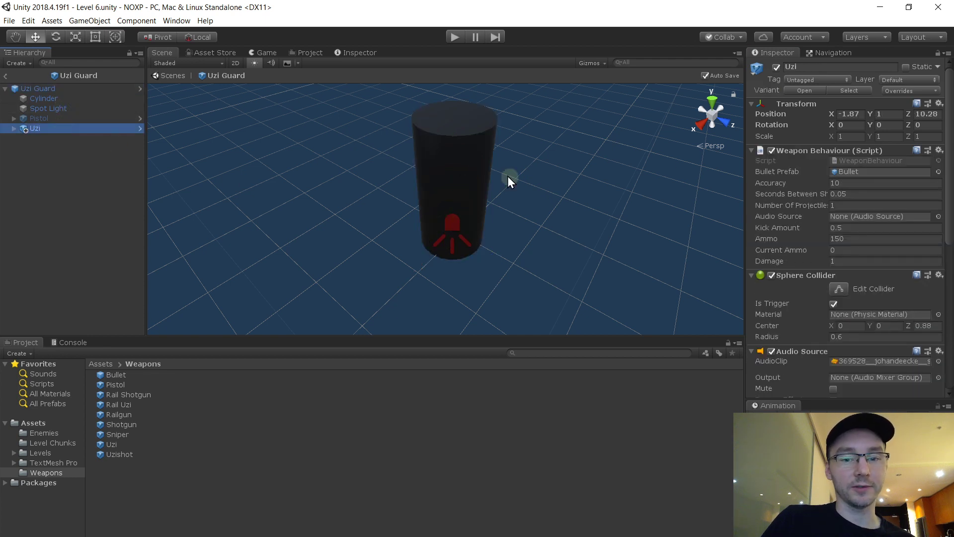
{"action": "left_click", "coordinate": [939, 104]}
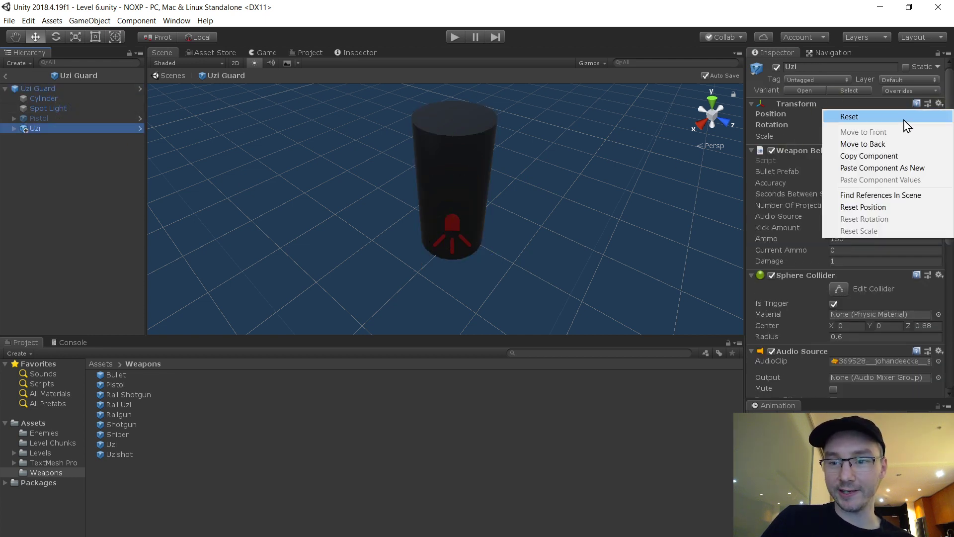
{"action": "left_click", "coordinate": [874, 117]}
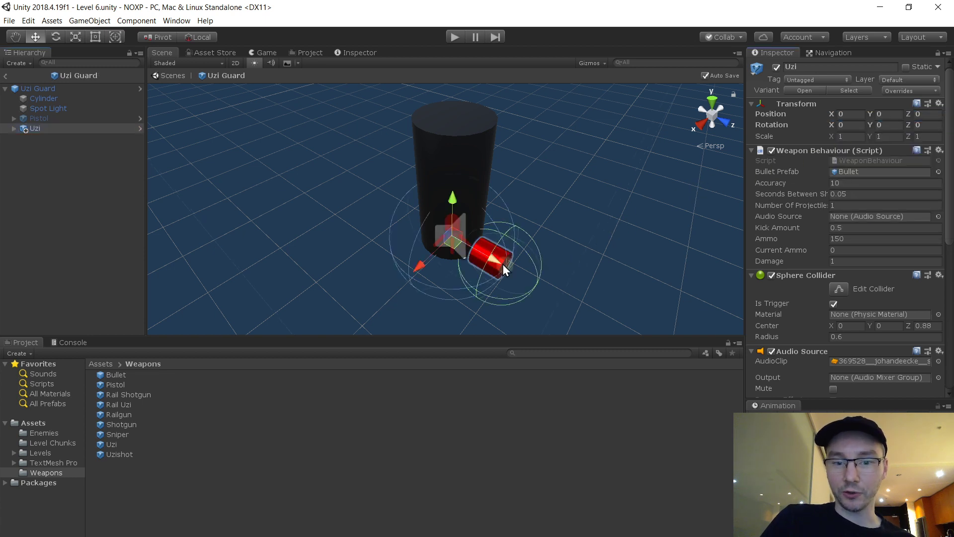
{"action": "left_click", "coordinate": [886, 114]}
{"action": "type", "text": "1"}
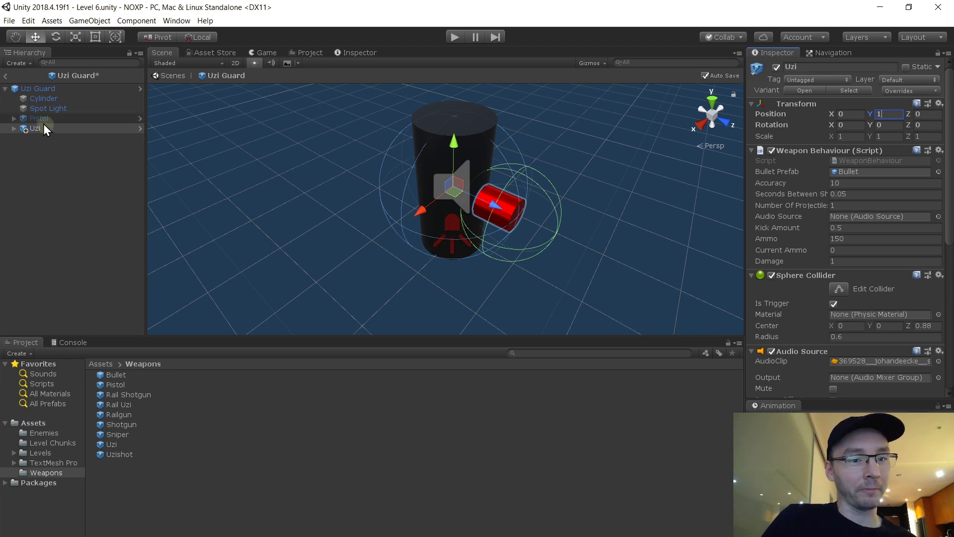
- Assign the Uzi child as My Weapon in the Uzi Guard's Guard Behaviour and return to the Level 6 scene
{"action": "left_click", "coordinate": [50, 92]}
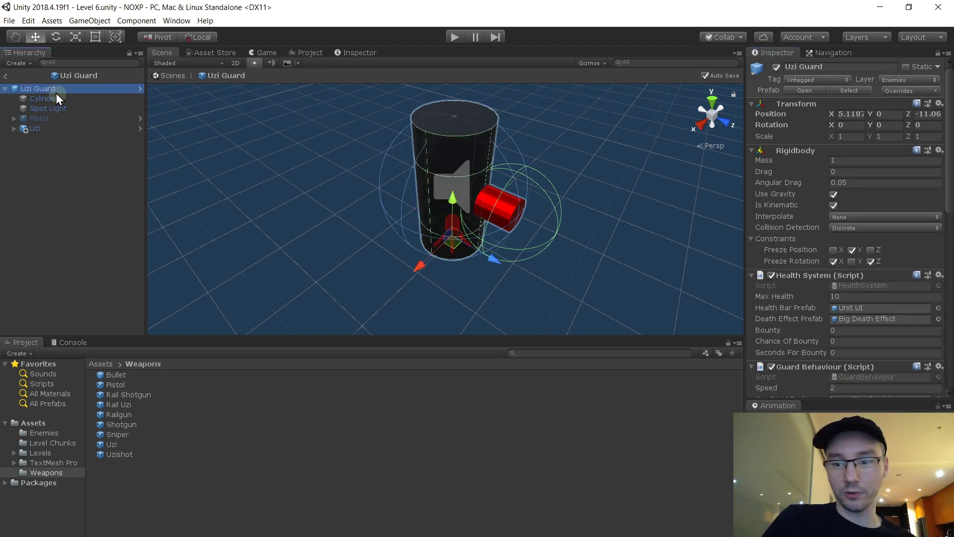
{"action": "scroll", "coordinate": [778, 248], "scroll_direction": "down", "scroll_amount": 5}
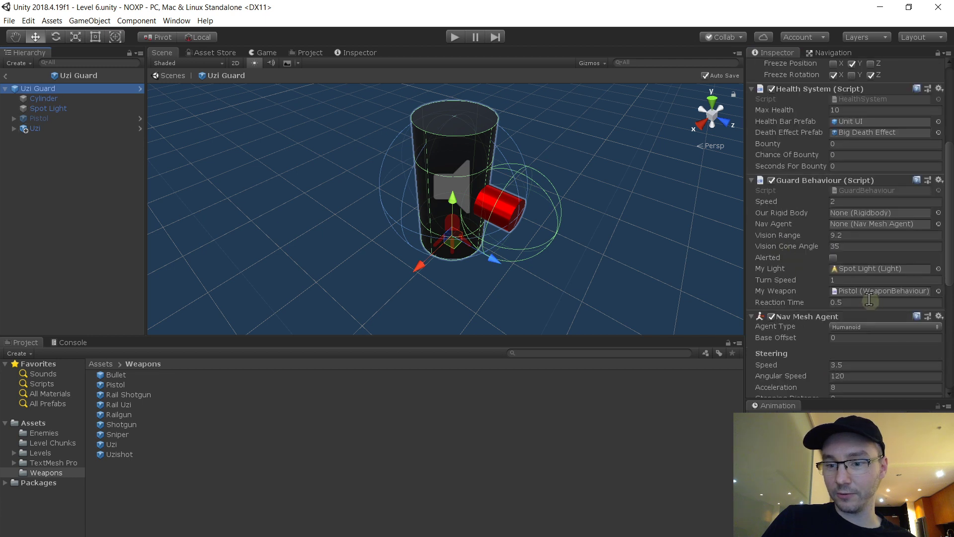
{"action": "left_click", "coordinate": [864, 292]}
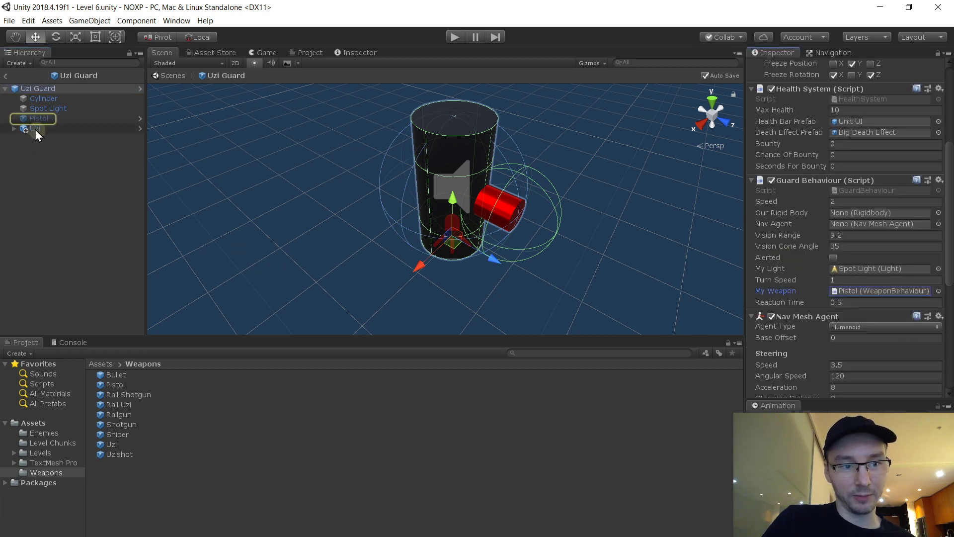
{"action": "left_click_drag", "start_coordinate": [37, 135], "coordinate": [860, 292]}
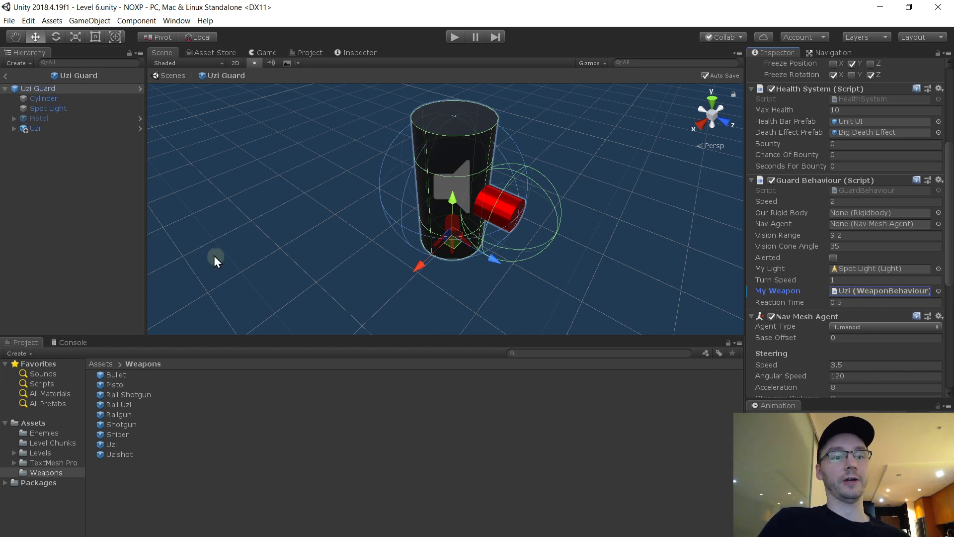
{"action": "left_click", "coordinate": [6, 76]}
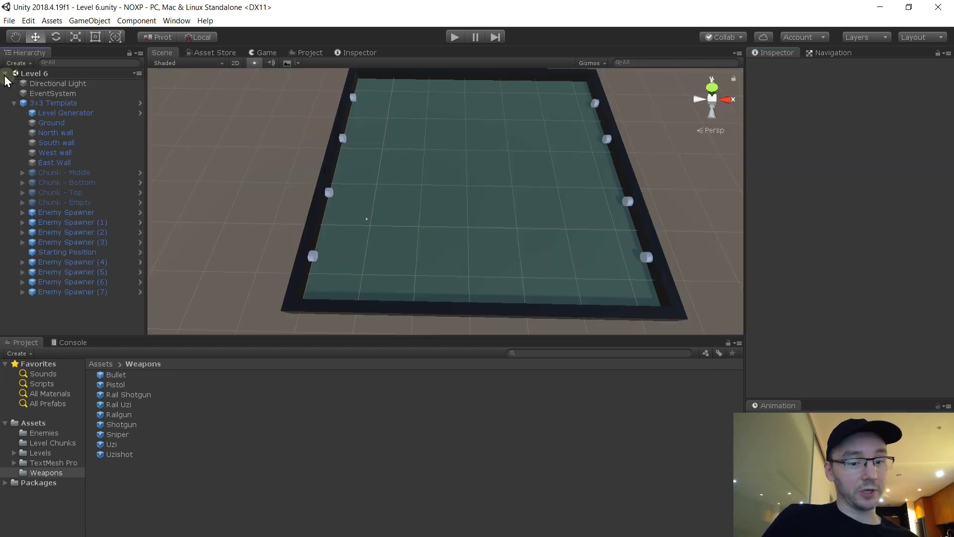
- Assign Guard Variant as the Guard Prefab of the Level Generator in Level 6
{"action": "left_click", "coordinate": [64, 111]}
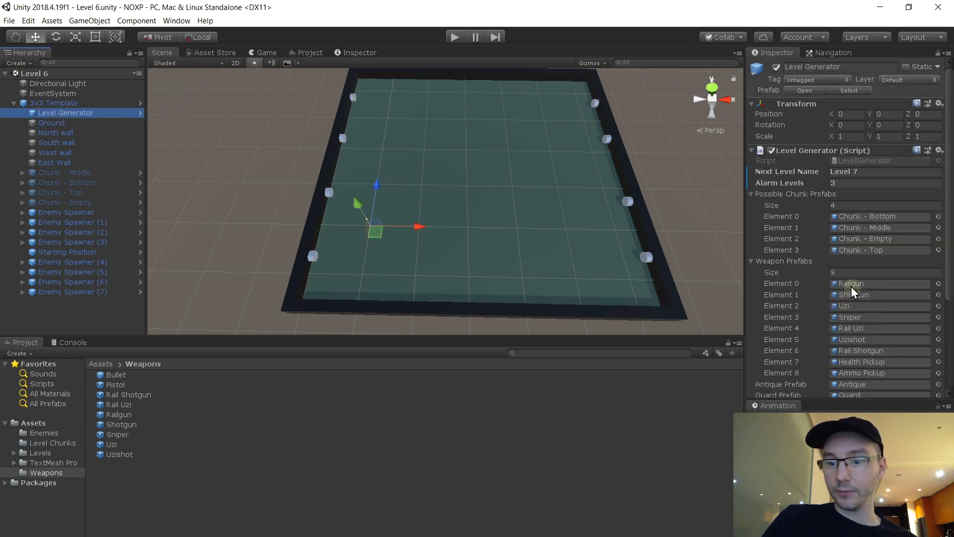
{"action": "scroll", "coordinate": [927, 279], "scroll_direction": "down", "scroll_amount": 5}
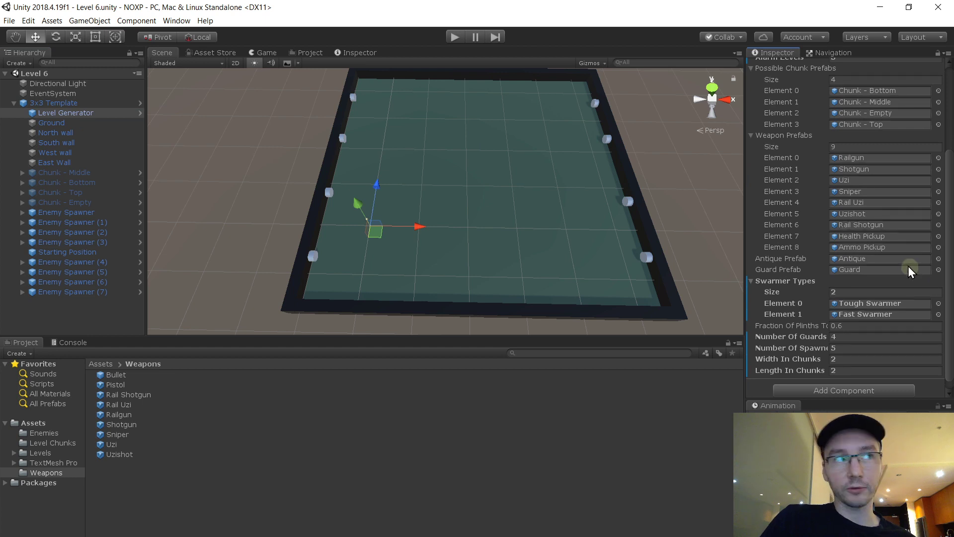
{"action": "left_click", "coordinate": [844, 274]}
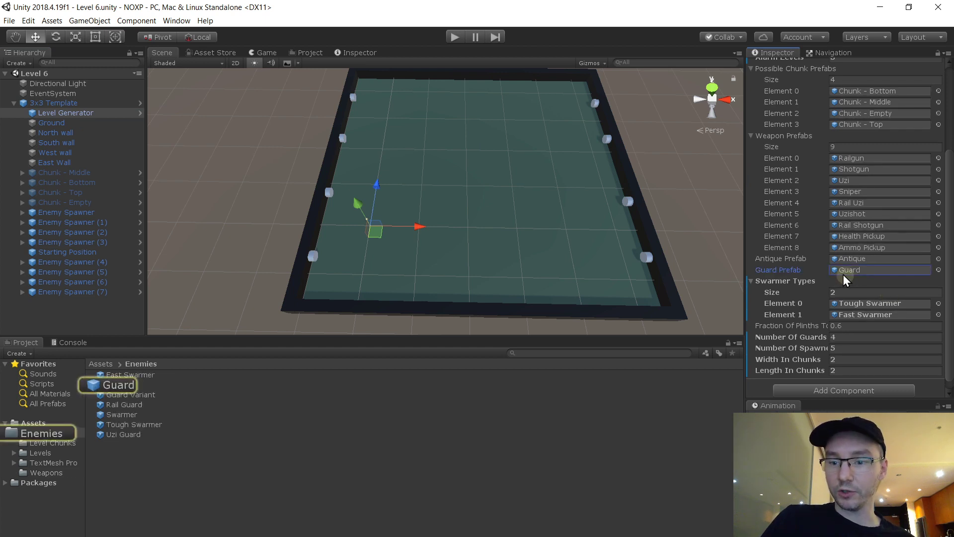
{"action": "left_click", "coordinate": [938, 269]}
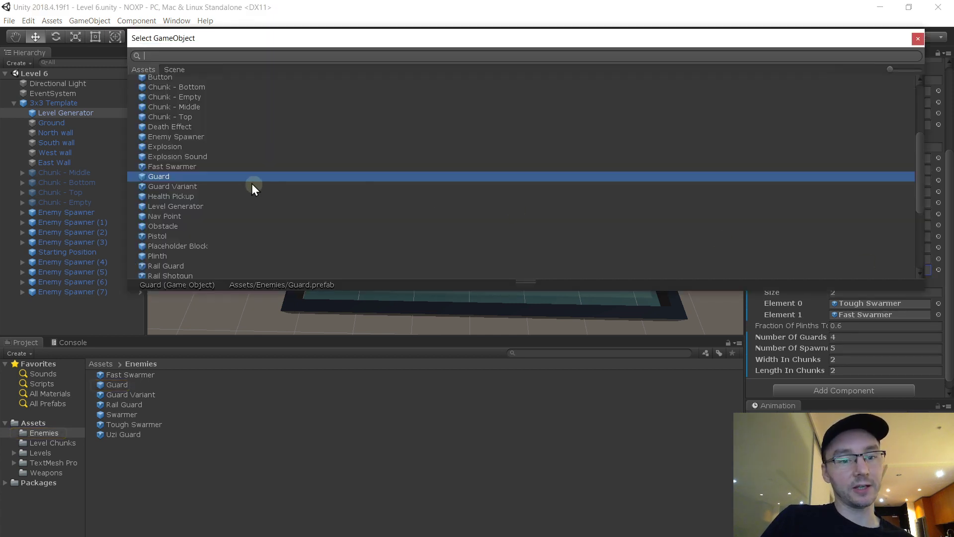
{"action": "double_click", "coordinate": [195, 188]}
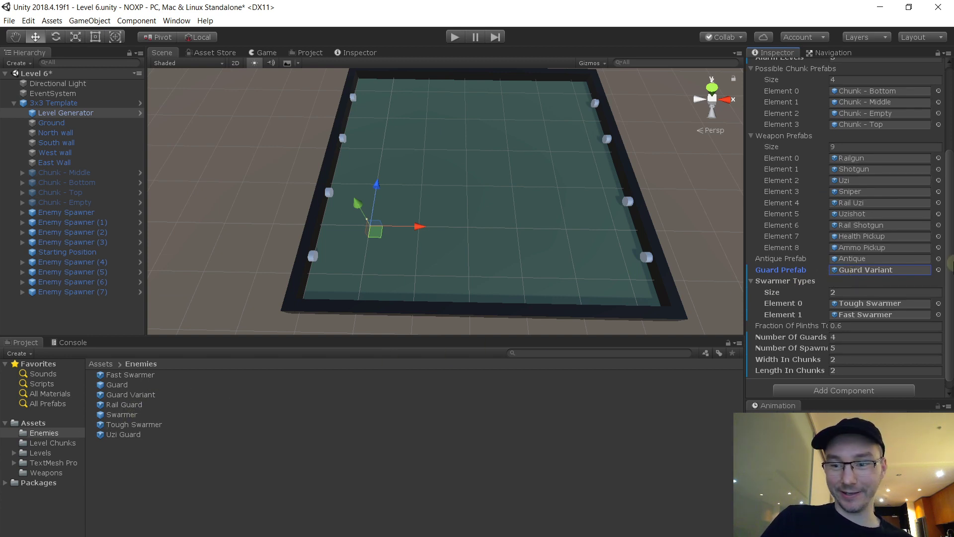
- Switch the Level Generator's Guard Prefab to the existing Uzi Guard prefab
{"action": "left_click", "coordinate": [938, 270]}
{"action": "scroll", "coordinate": [191, 186], "scroll_direction": "down", "scroll_amount": 5}
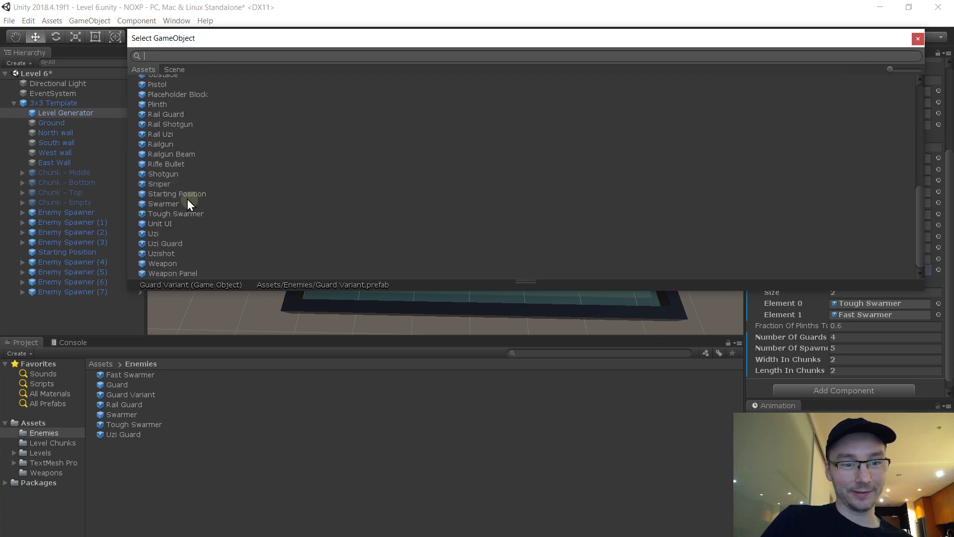
{"action": "double_click", "coordinate": [166, 239]}
- Open the Guard Variant prefab and delete the Uzi Guard and Rail Guard prefabs from the Enemies folder
{"action": "double_click", "coordinate": [143, 395]}
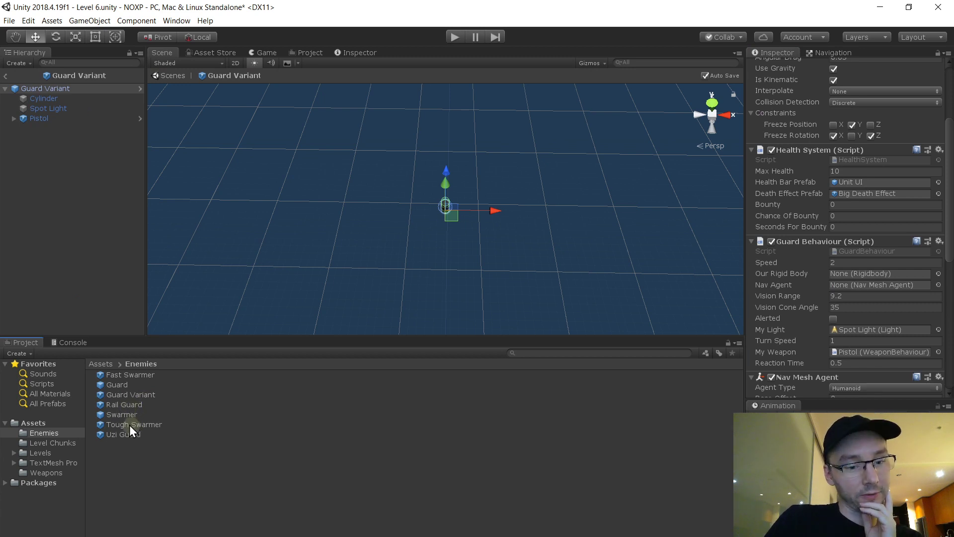
{"action": "left_click", "coordinate": [123, 433]}
{"action": "left_click", "coordinate": [133, 406], "text": "ctrl"}
{"action": "key", "text": "Delete"}
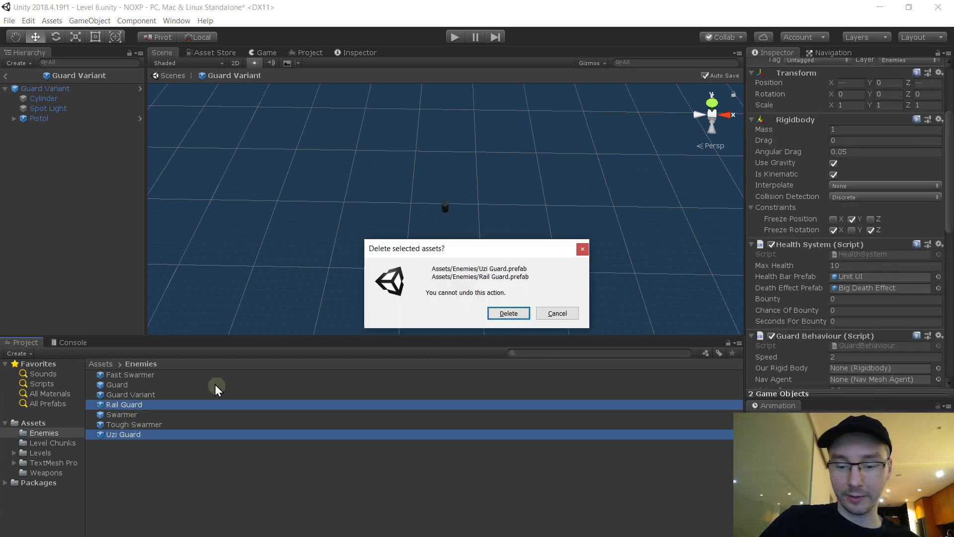
{"action": "key", "text": "Return"}
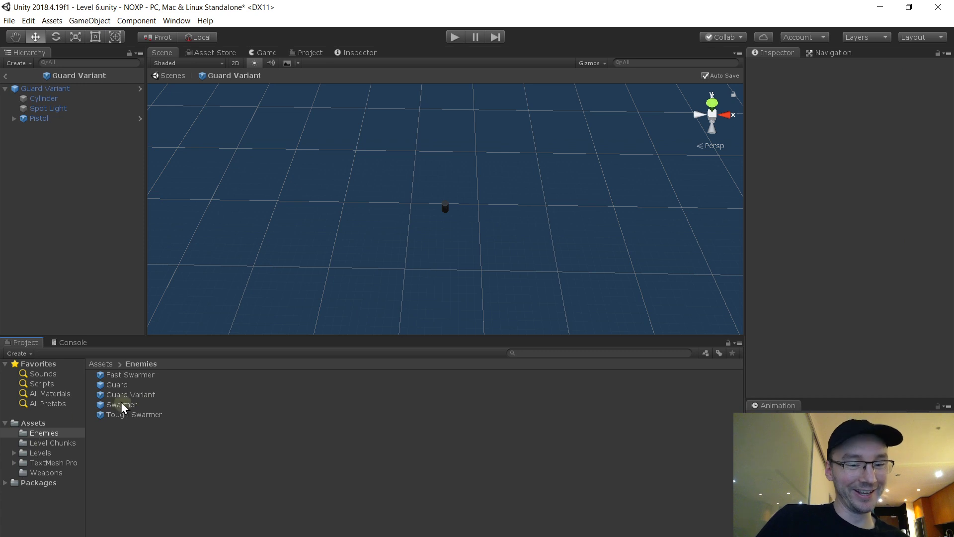
- Add the Uzi prefab from the Weapons folder as a child of the Guard Variant prefab
{"action": "double_click", "coordinate": [140, 393]}
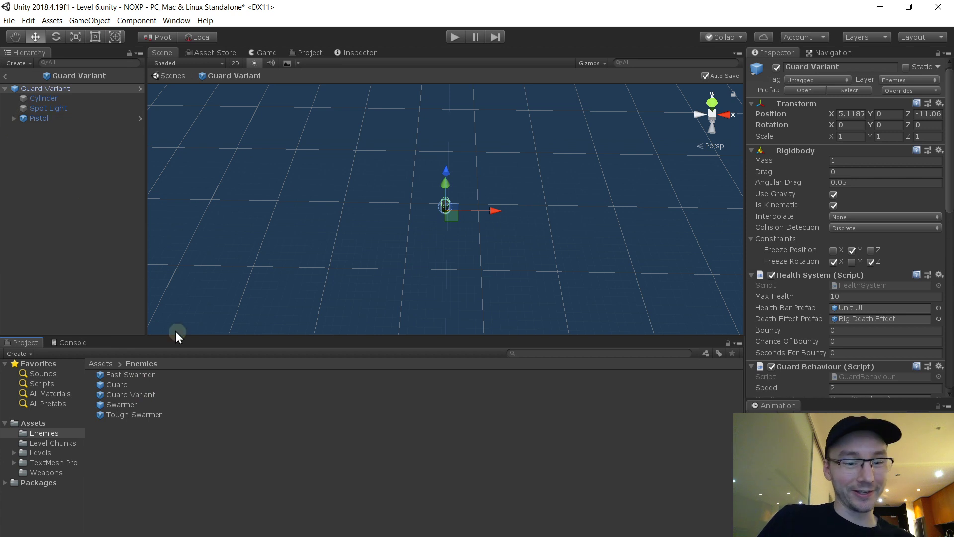
{"action": "left_click", "coordinate": [148, 396]}
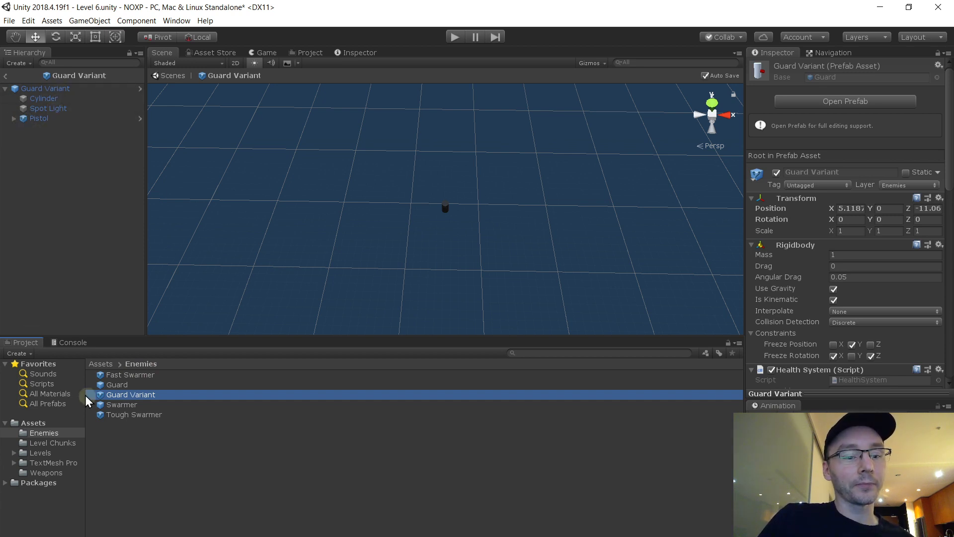
{"action": "left_click", "coordinate": [49, 433]}
{"action": "left_click", "coordinate": [45, 472]}
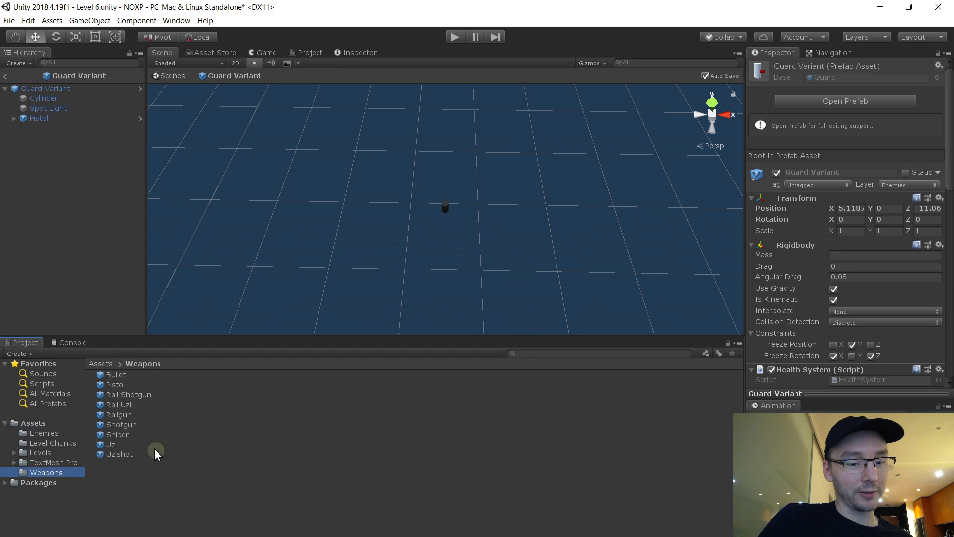
{"action": "left_click_drag", "start_coordinate": [114, 442], "coordinate": [70, 179]}
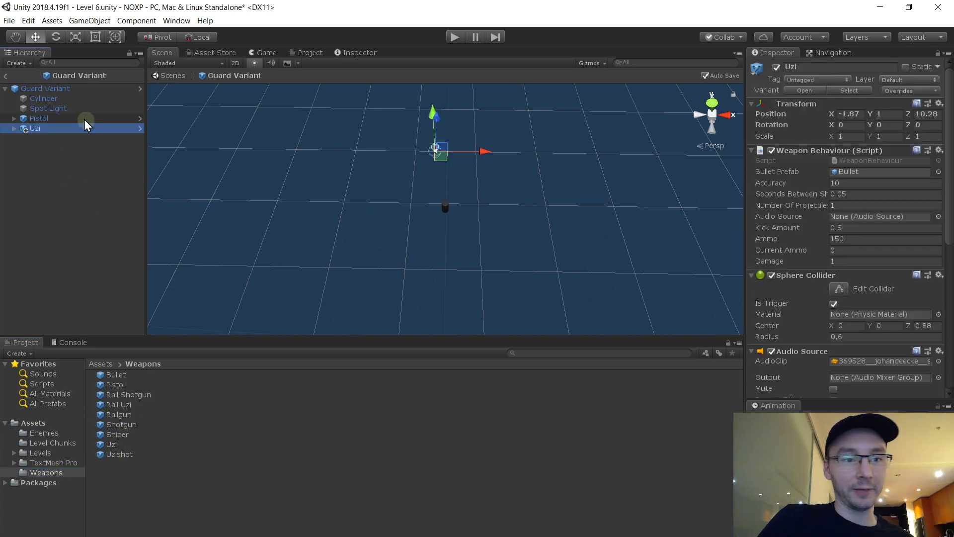
- Assign the Uzi child as My Weapon in Guard Variant's Guard Behaviour and deactivate the Pistol child
{"action": "left_click", "coordinate": [61, 90]}
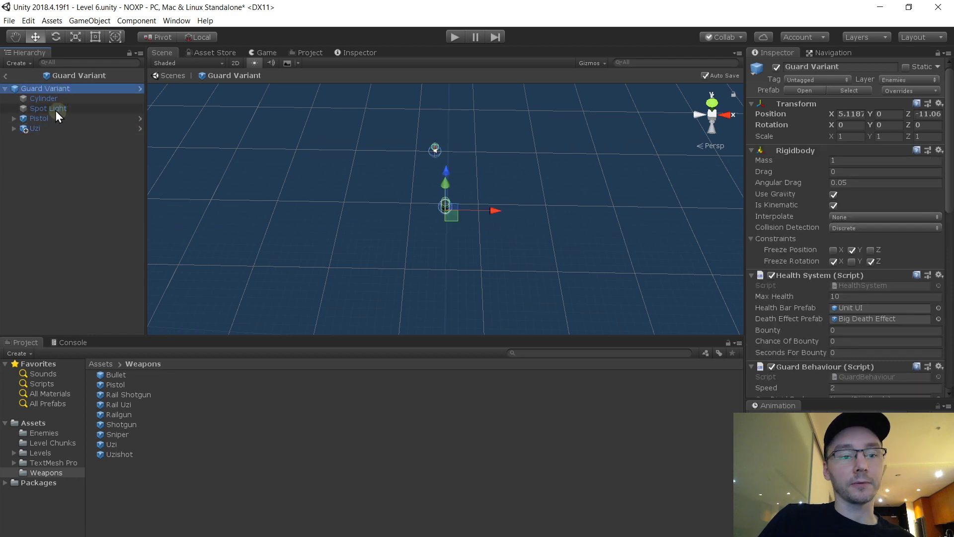
{"action": "left_click_drag", "start_coordinate": [38, 129], "coordinate": [862, 336]}
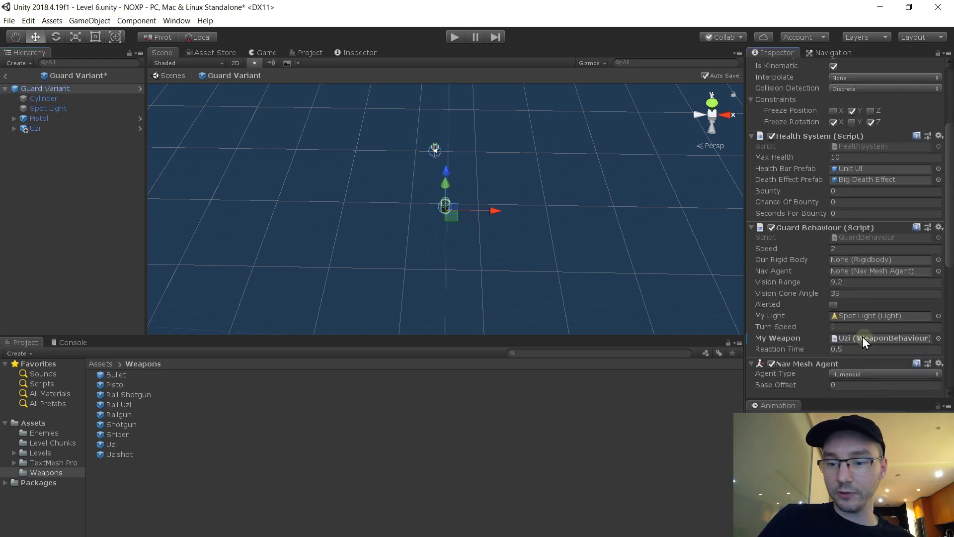
{"action": "left_click", "coordinate": [40, 119]}
{"action": "scroll", "coordinate": [849, 89], "scroll_direction": "up", "scroll_amount": 5}
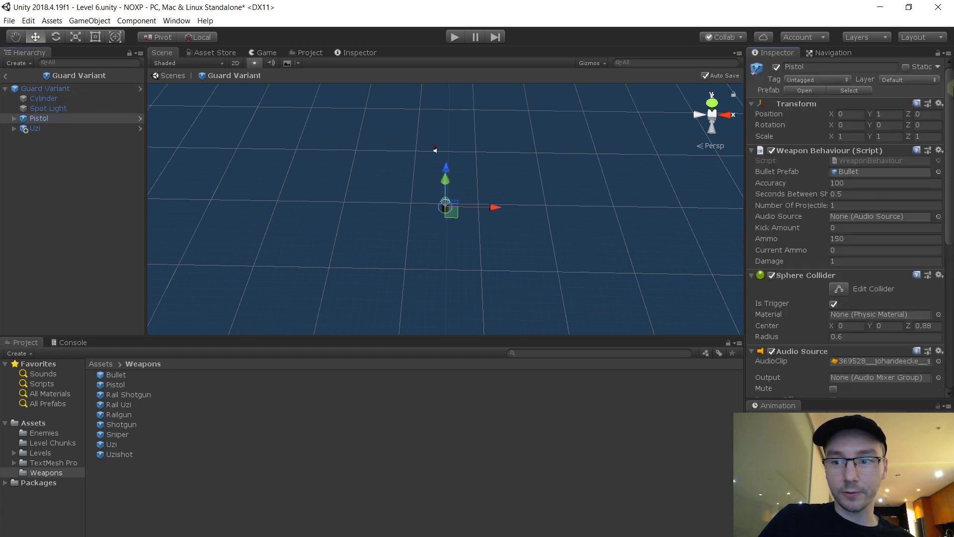
{"action": "left_click", "coordinate": [776, 66]}
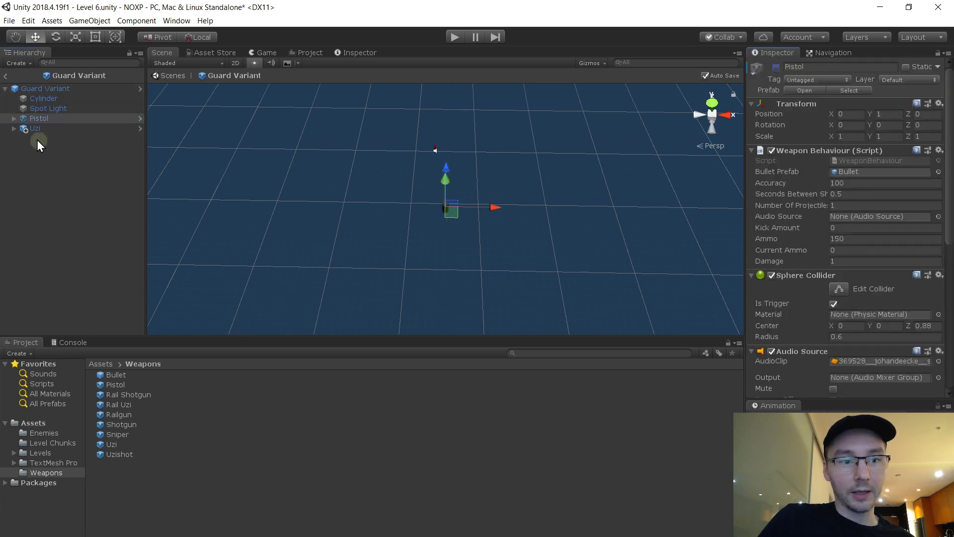
- Reset the transform of Guard Variant's Uzi child, set its Y position to 1 and check its placement on the guard
{"action": "left_click", "coordinate": [59, 127]}
{"action": "left_click", "coordinate": [939, 103]}
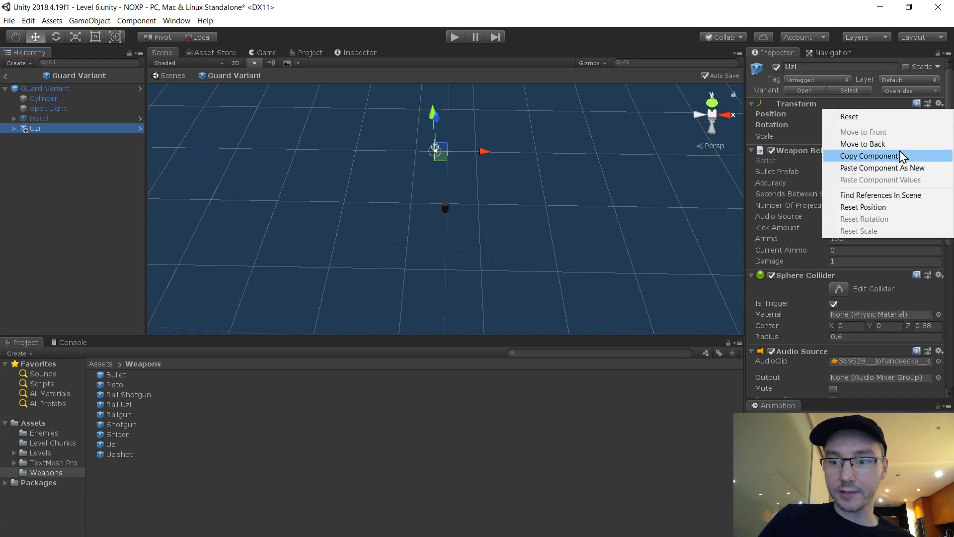
{"action": "left_click", "coordinate": [872, 118]}
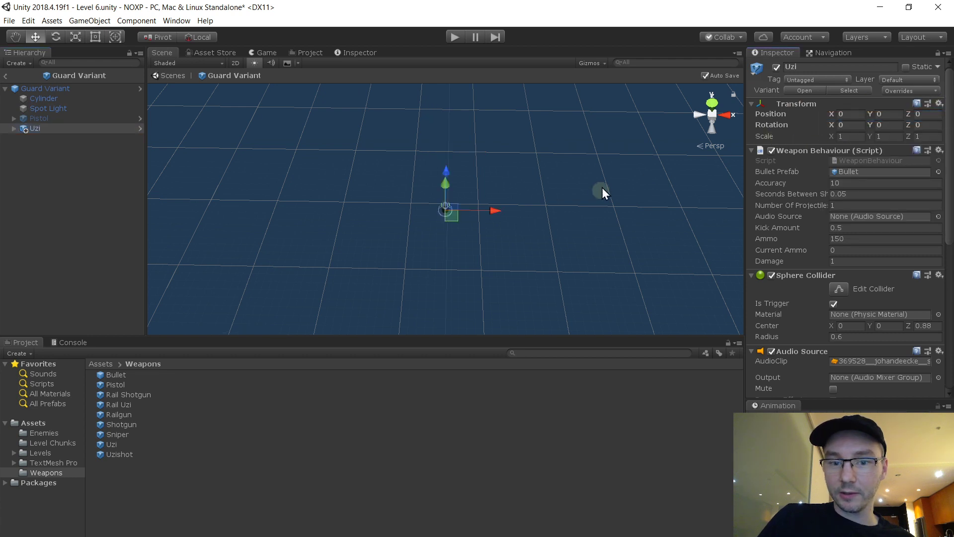
{"action": "left_click", "coordinate": [890, 114]}
{"action": "type", "text": "1"}
{"action": "scroll", "coordinate": [440, 190], "scroll_direction": "up", "scroll_amount": 6}
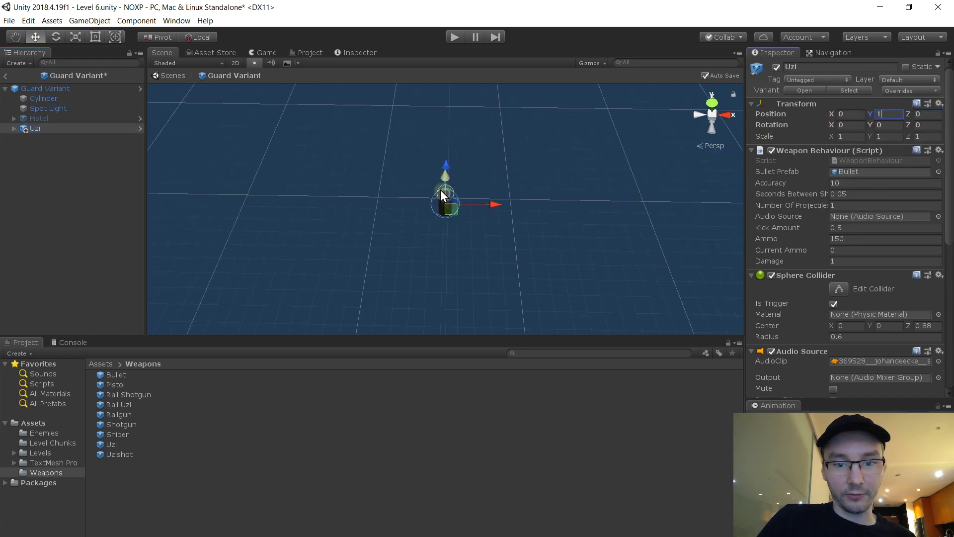
{"action": "left_click_drag", "start_coordinate": [408, 184], "coordinate": [826, 143], "text": "alt"}
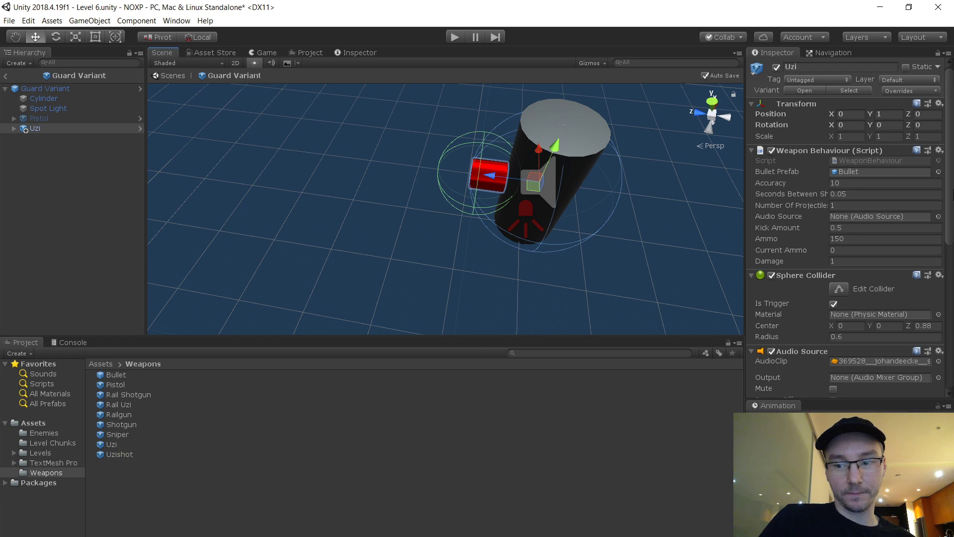
{"action": "scroll", "coordinate": [845, 224], "scroll_direction": "down", "scroll_amount": 10}
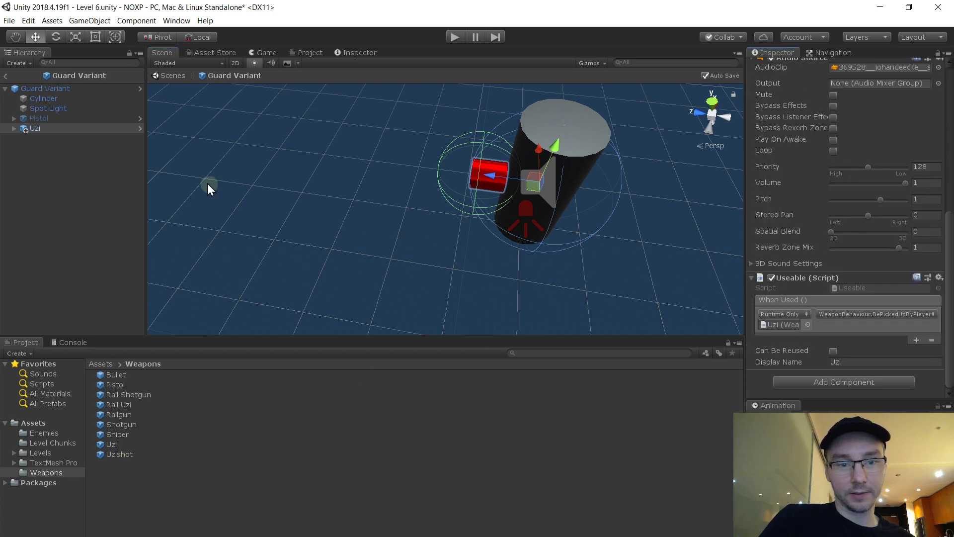
{"action": "left_click_drag", "start_coordinate": [208, 188], "coordinate": [302, 111], "text": "alt"}
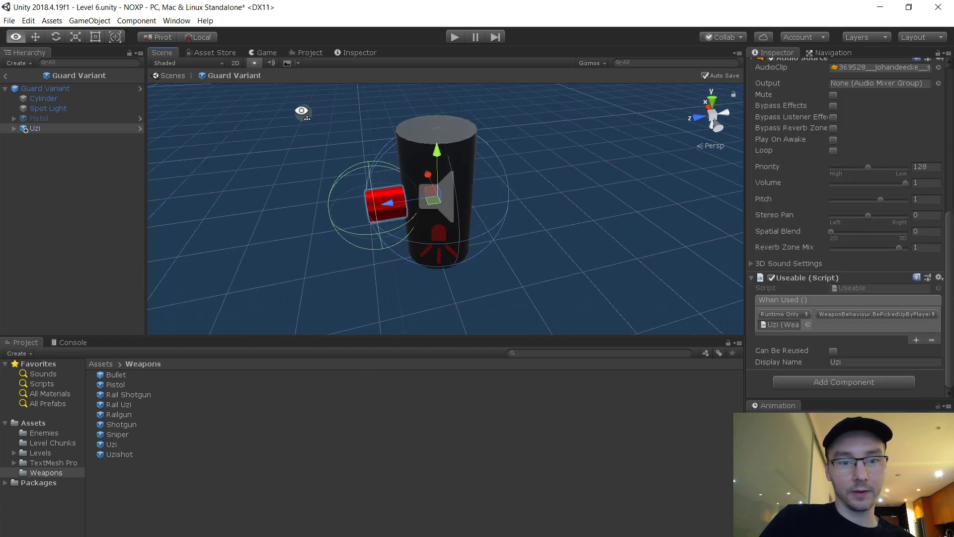
- Rename the Guard Variant root object and its prefab file to Uzi Guard, and return to the Level 6 scene
{"action": "left_click", "coordinate": [61, 89]}
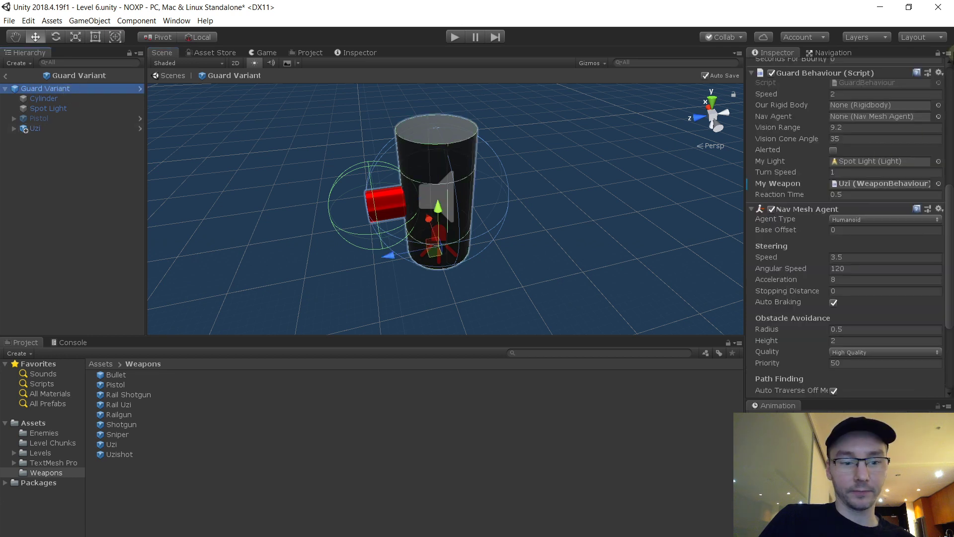
{"action": "left_click", "coordinate": [953, 52]}
{"action": "left_click", "coordinate": [952, 75]}
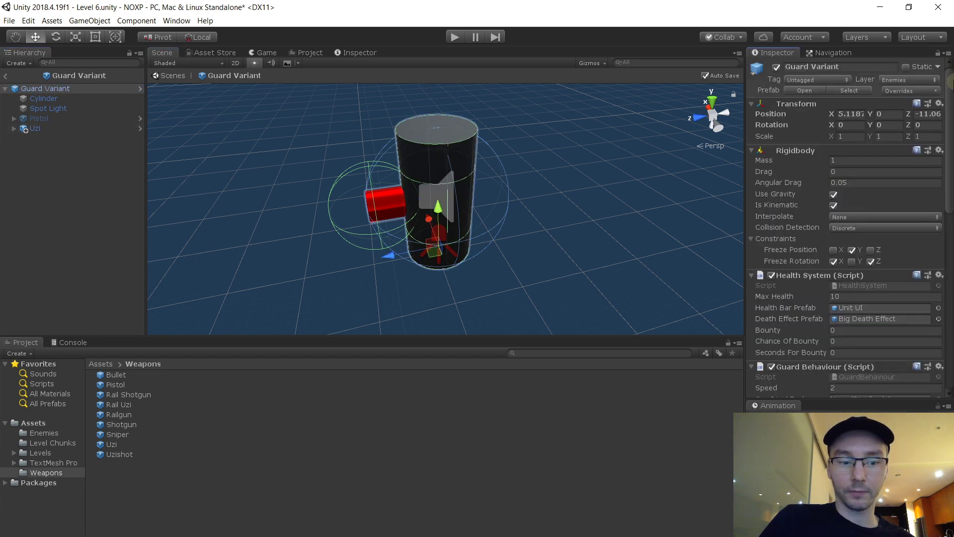
{"action": "left_click", "coordinate": [871, 66]}
{"action": "type", "text": "Uz g"}
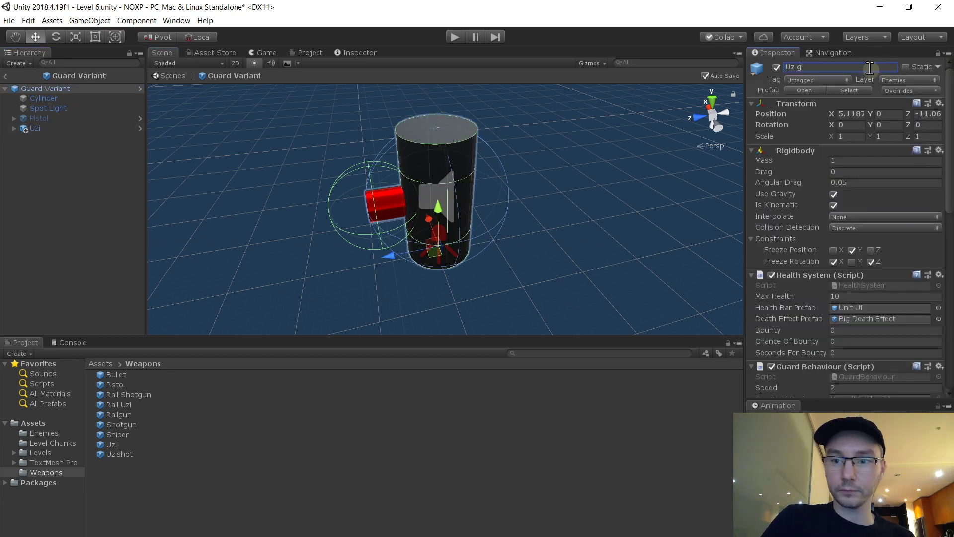
{"action": "key", "text": "BackSpace"}
{"action": "key", "text": "BackSpace"}
{"action": "type", "text": "i Guard"}
{"action": "key", "text": "Return"}
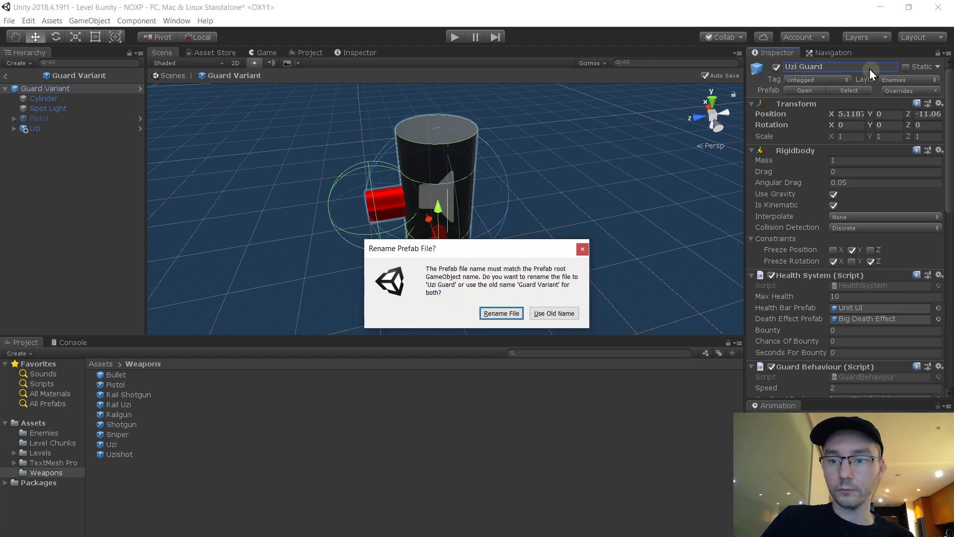
{"action": "left_click", "coordinate": [513, 310]}
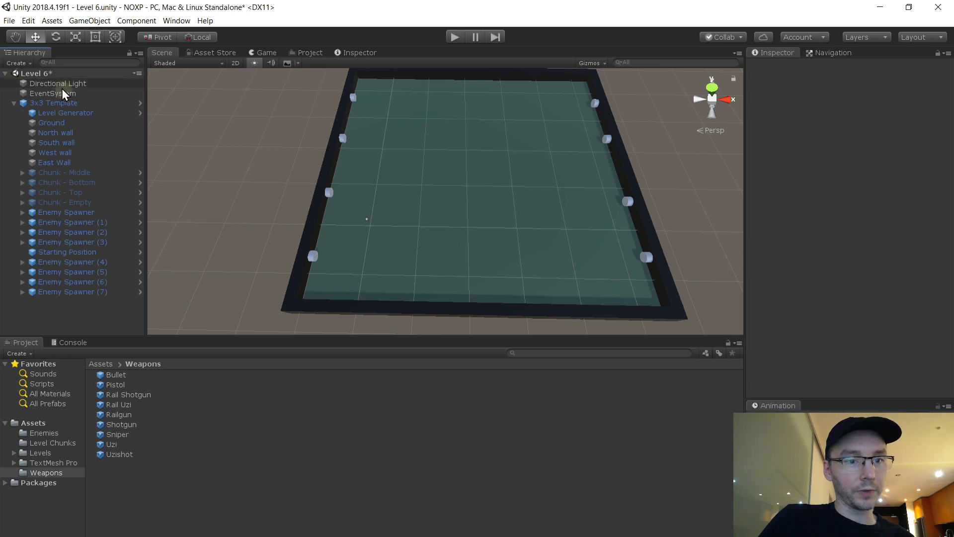
- Set the Level Generator's missing Guard Prefab to the rebuilt Uzi Guard and save the Level 6 scene
{"action": "left_click", "coordinate": [84, 117]}
{"action": "scroll", "coordinate": [934, 278], "scroll_direction": "down", "scroll_amount": 5}
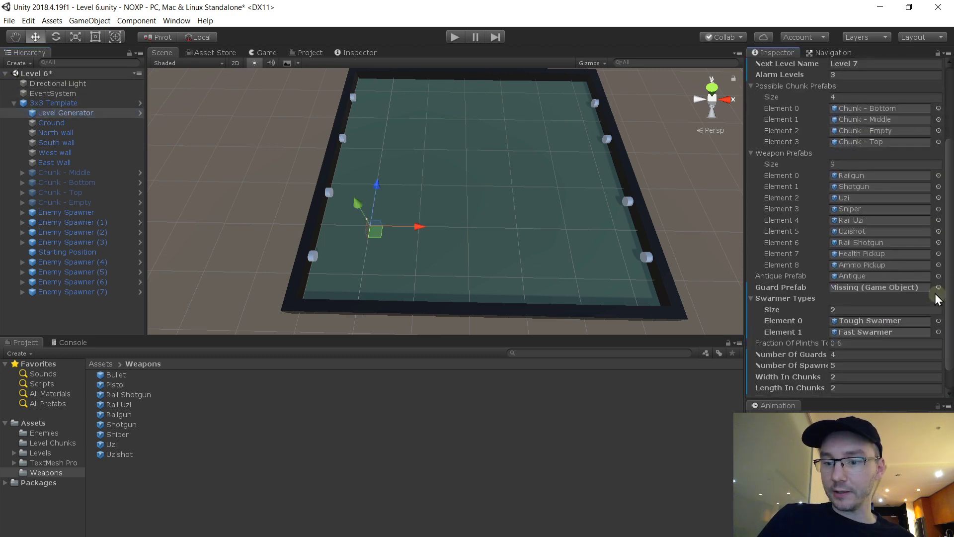
{"action": "left_click", "coordinate": [937, 289]}
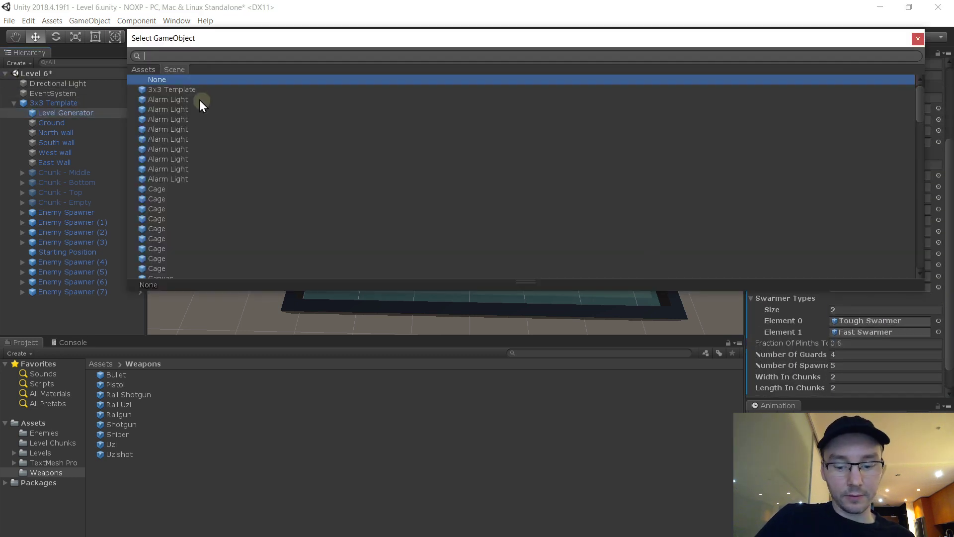
{"action": "type", "text": "uzi"}
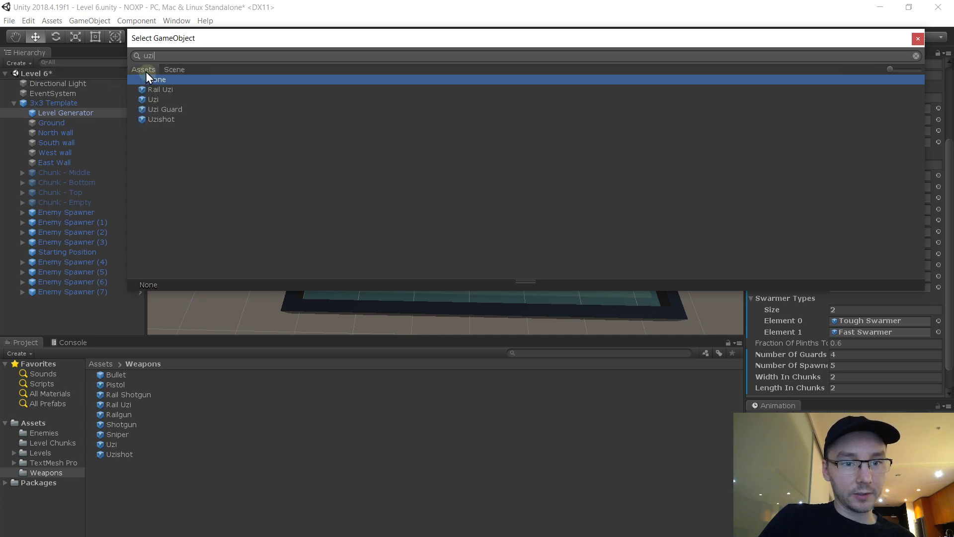
{"action": "double_click", "coordinate": [179, 109]}
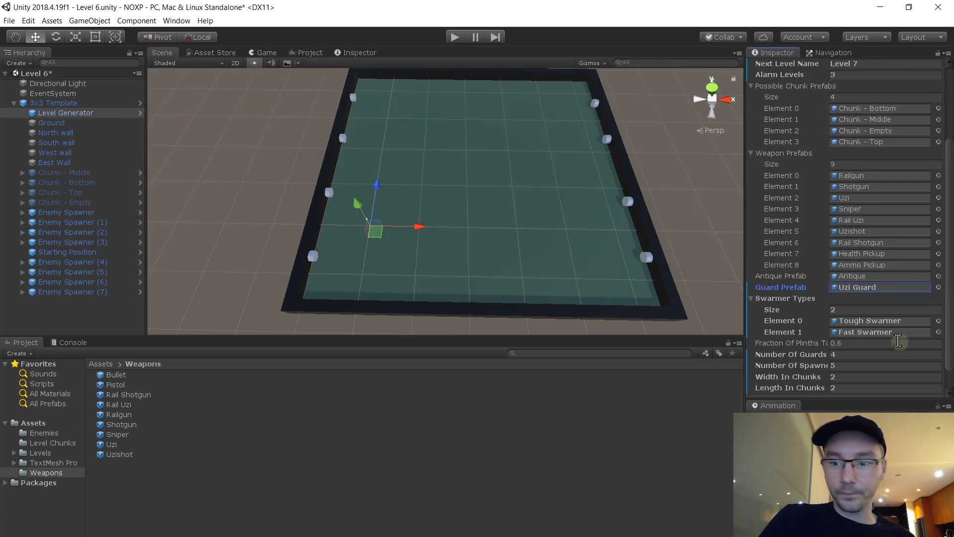
{"action": "key", "text": "ctrl+s"}
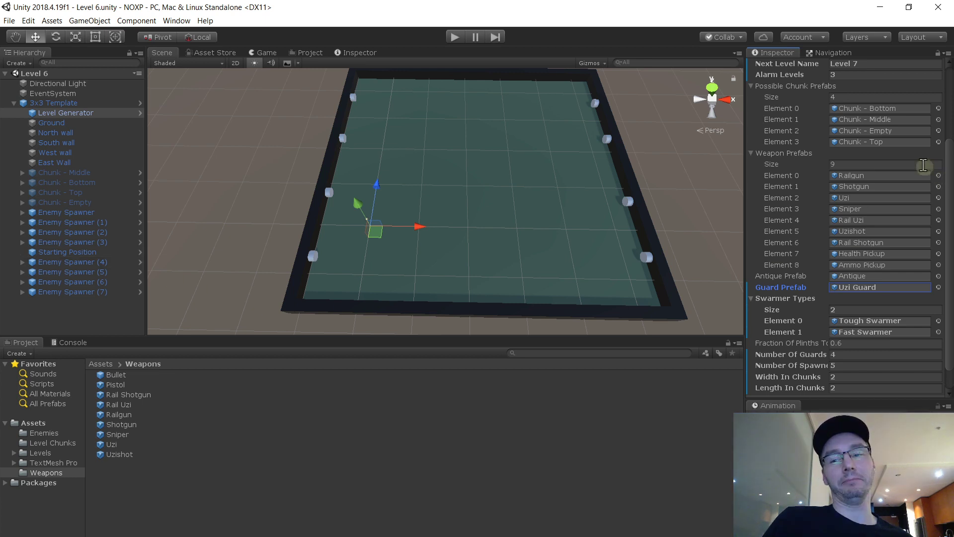
- Open the Level 4 scene and set its Level Generator's Guard Prefab to Uzi Guard
{"action": "scroll", "coordinate": [934, 124], "scroll_direction": "up", "scroll_amount": 5}
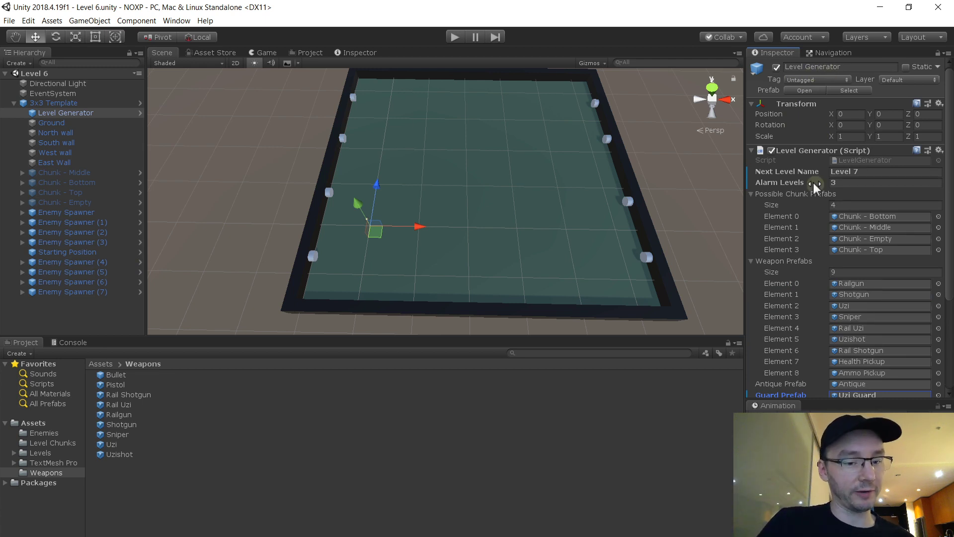
{"action": "left_click", "coordinate": [52, 452]}
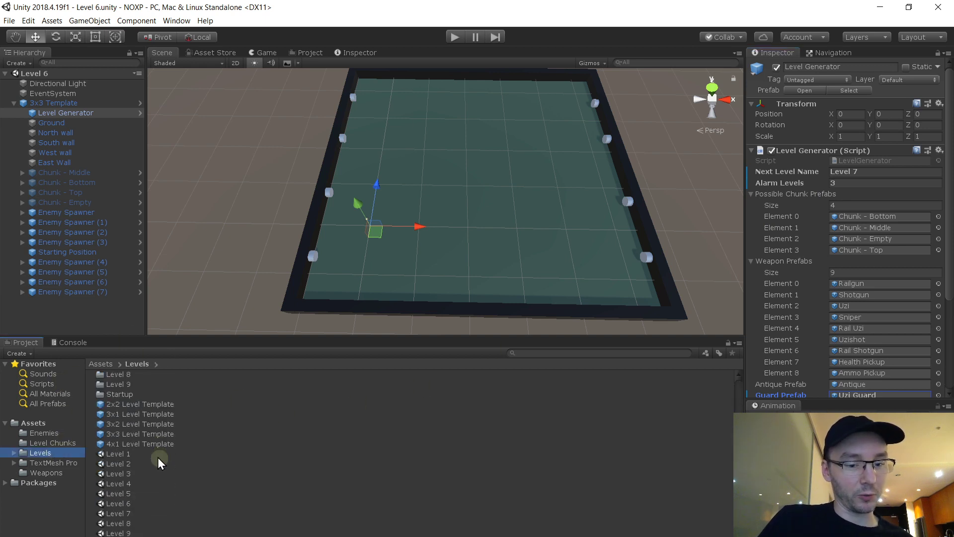
{"action": "double_click", "coordinate": [127, 482]}
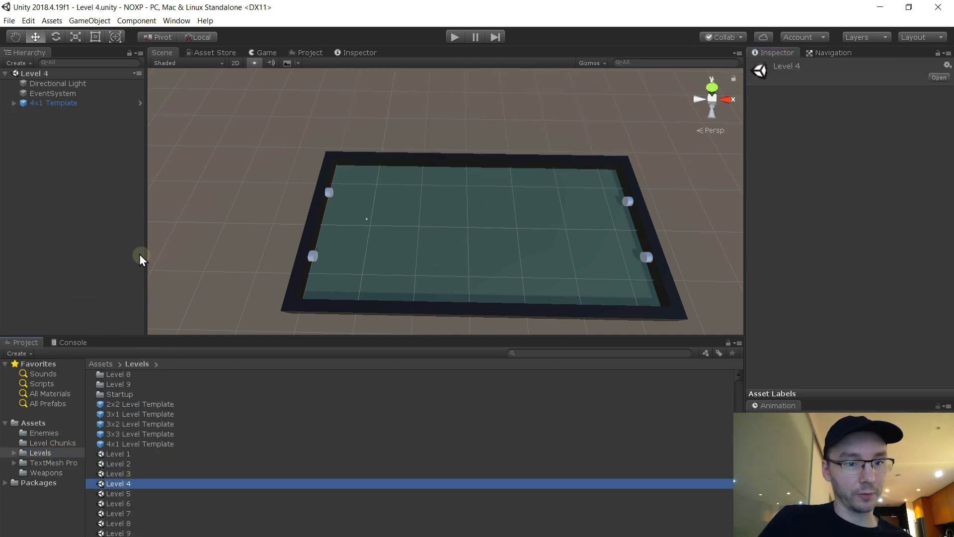
{"action": "left_click", "coordinate": [14, 104]}
{"action": "left_click", "coordinate": [40, 113]}
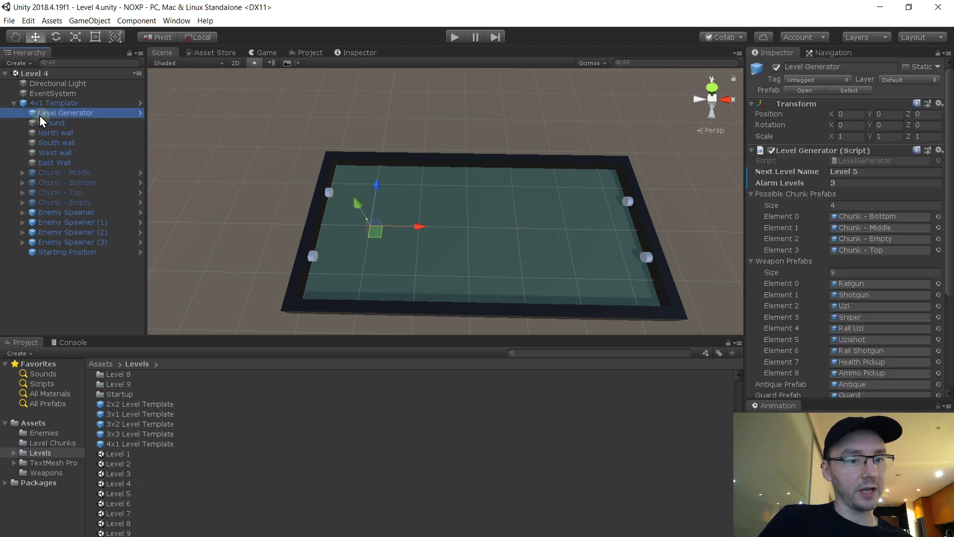
{"action": "left_click_drag", "start_coordinate": [950, 201], "coordinate": [949, 298]}
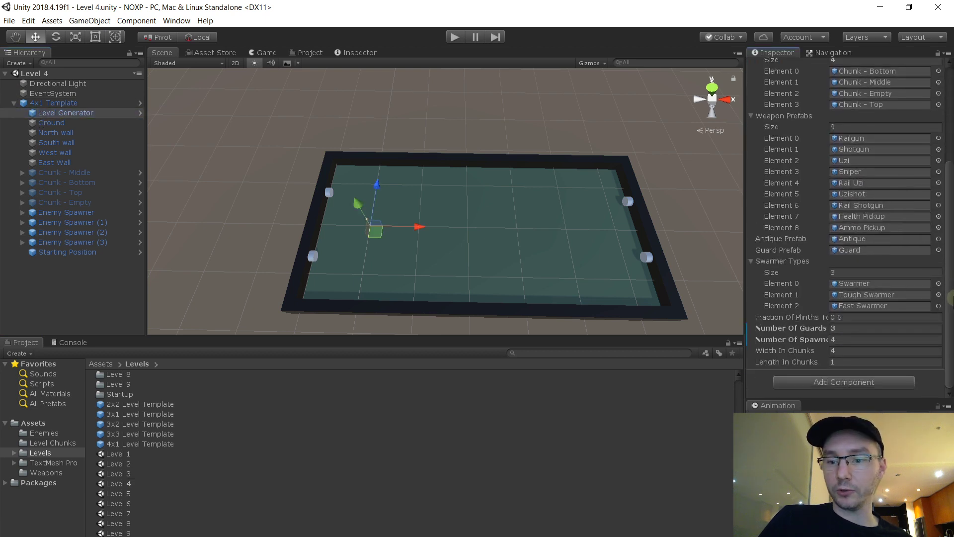
{"action": "left_click", "coordinate": [938, 250]}
{"action": "scroll", "coordinate": [183, 197], "scroll_direction": "down", "scroll_amount": 7}
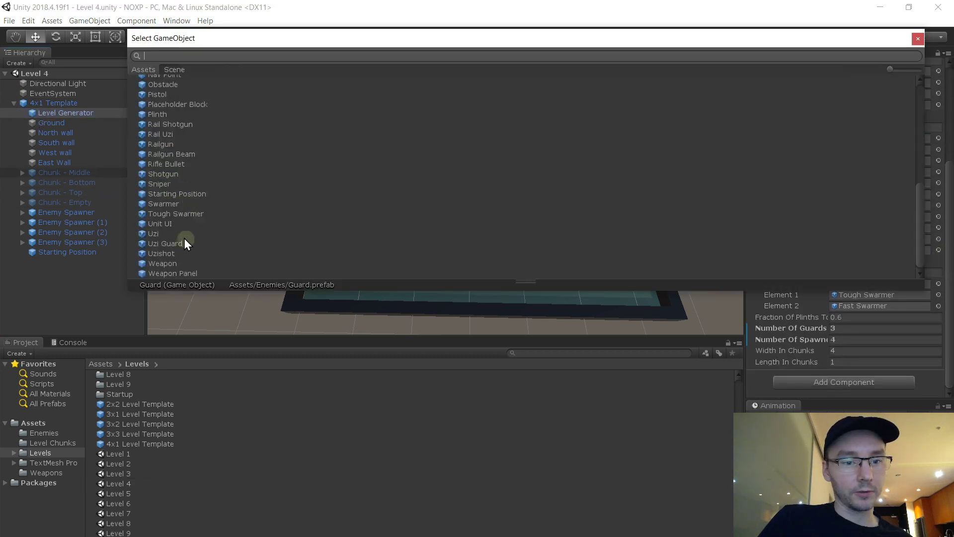
{"action": "double_click", "coordinate": [167, 244]}
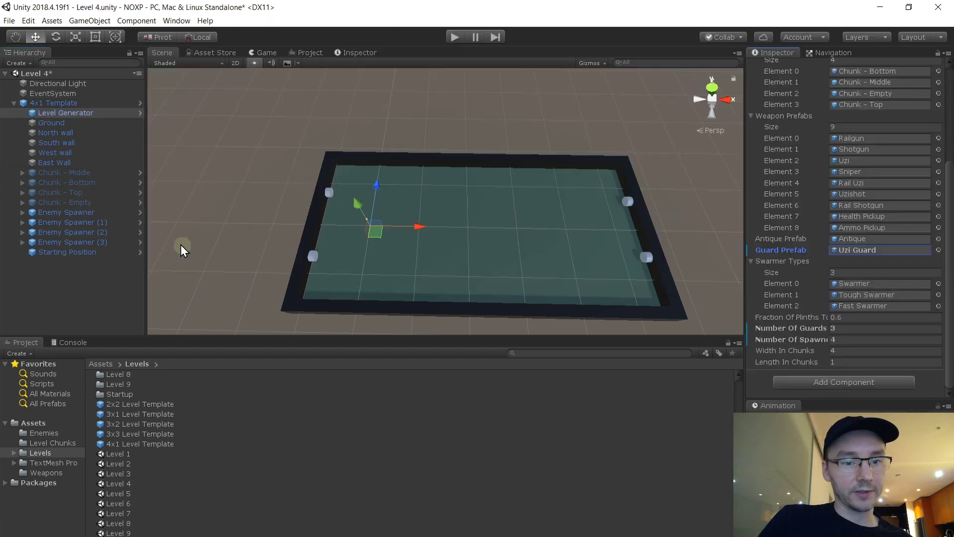
- Open the Level 5 scene, set its Level Generator's Guard Prefab to Uzi Guard and save the scene
{"action": "double_click", "coordinate": [131, 494]}
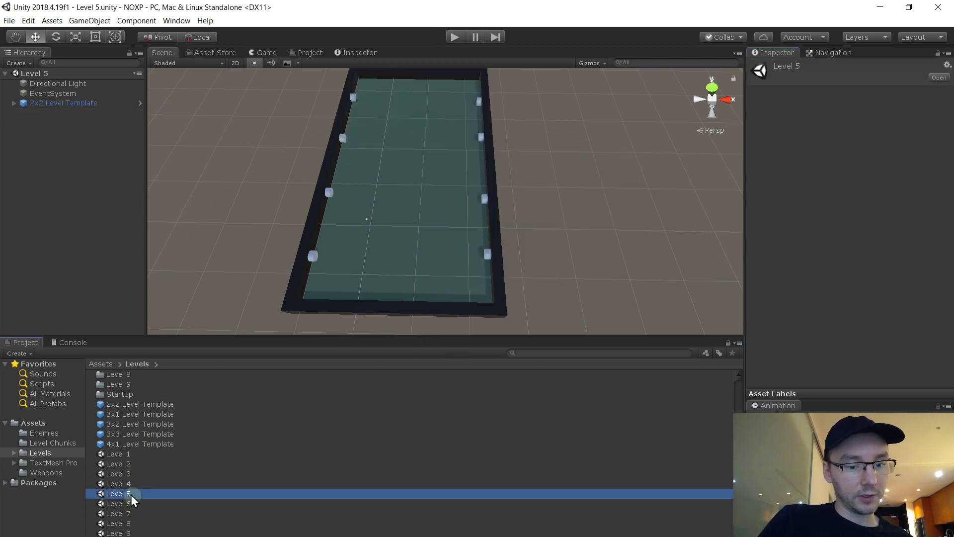
{"action": "left_click", "coordinate": [13, 103]}
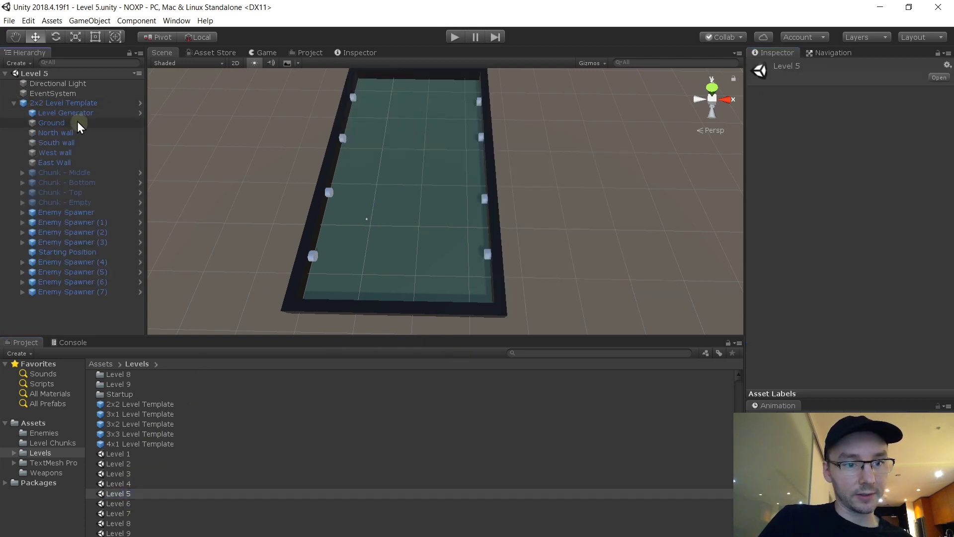
{"action": "left_click", "coordinate": [75, 113]}
{"action": "scroll", "coordinate": [917, 333], "scroll_direction": "down", "scroll_amount": 10}
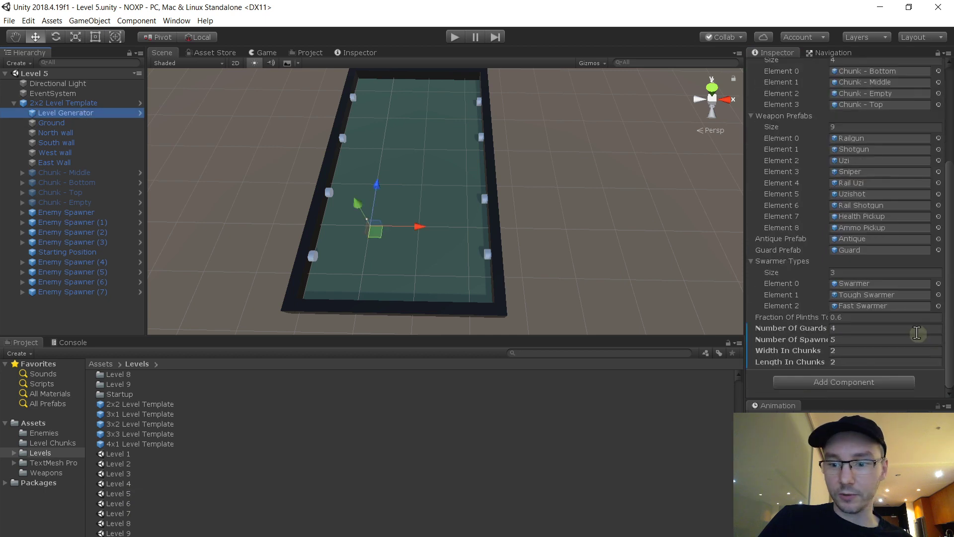
{"action": "left_click", "coordinate": [938, 250]}
{"action": "type", "text": "uz"}
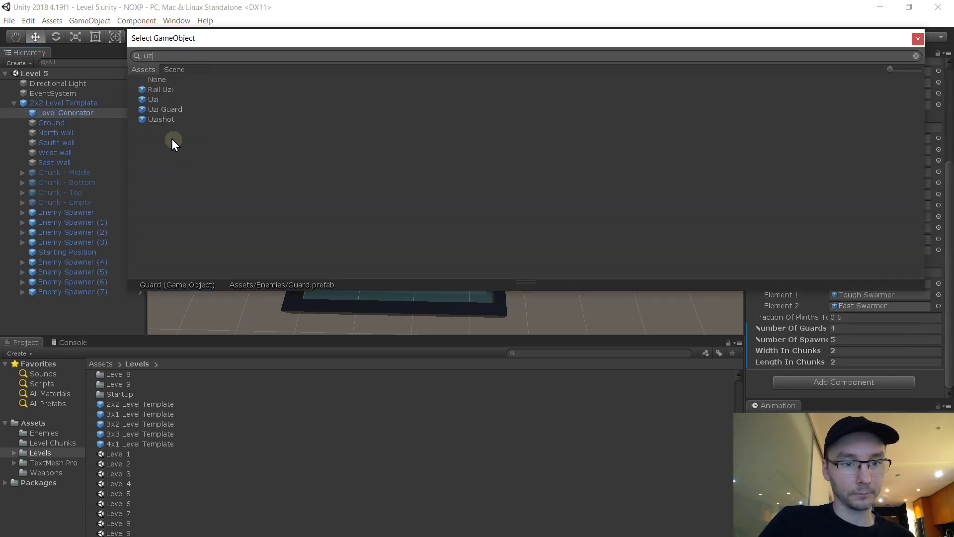
{"action": "double_click", "coordinate": [174, 108]}
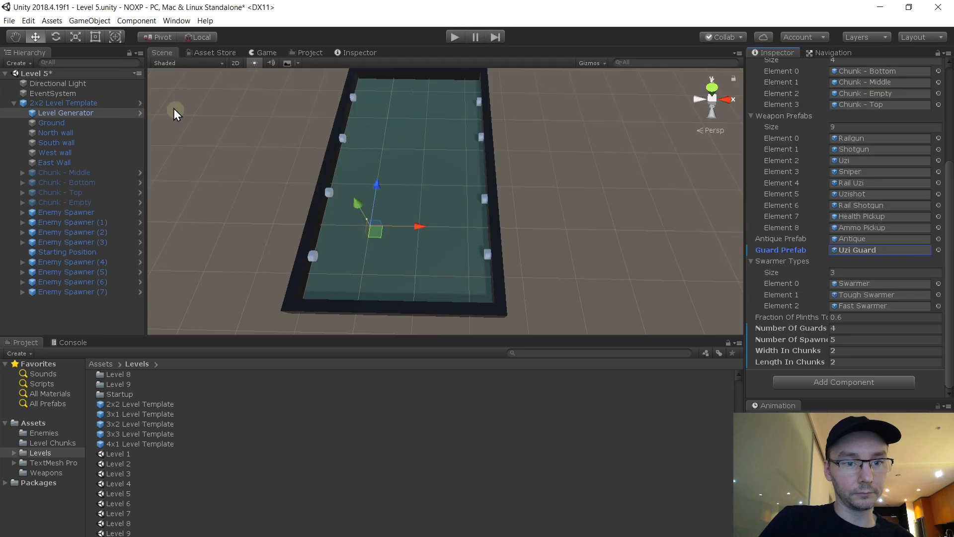
{"action": "key", "text": "ctrl+s"}
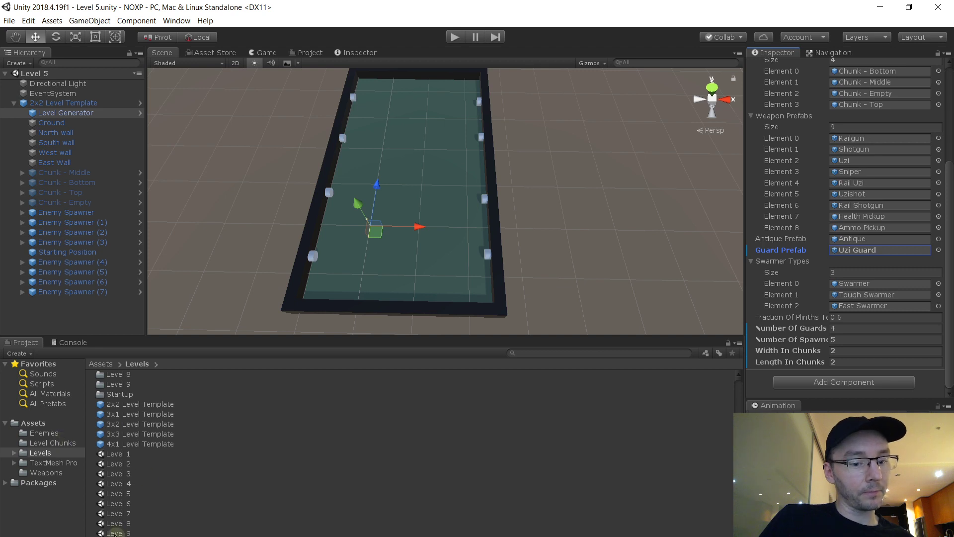
- Open the Startup scene and set the Level Manager's First Level Name to Level 3
{"action": "double_click", "coordinate": [115, 534]}
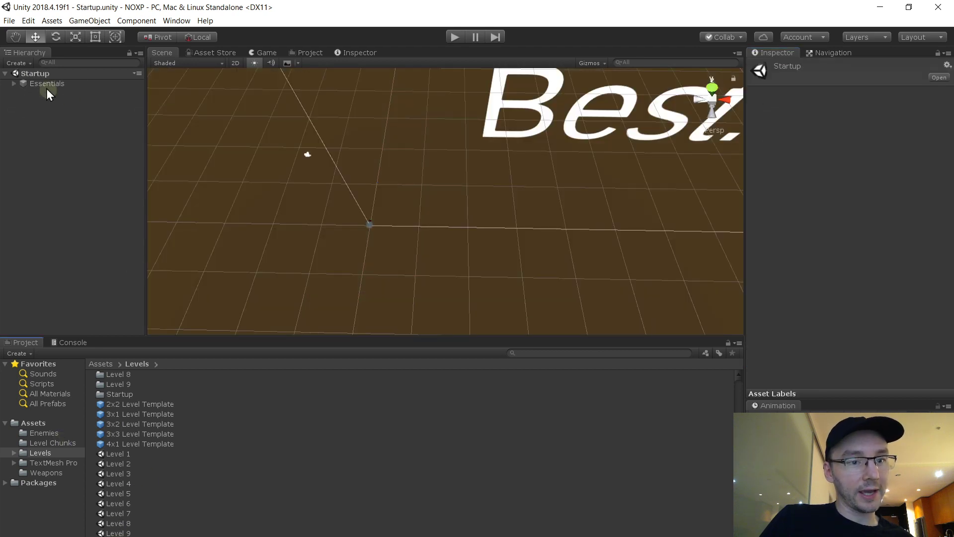
{"action": "left_click", "coordinate": [13, 83]}
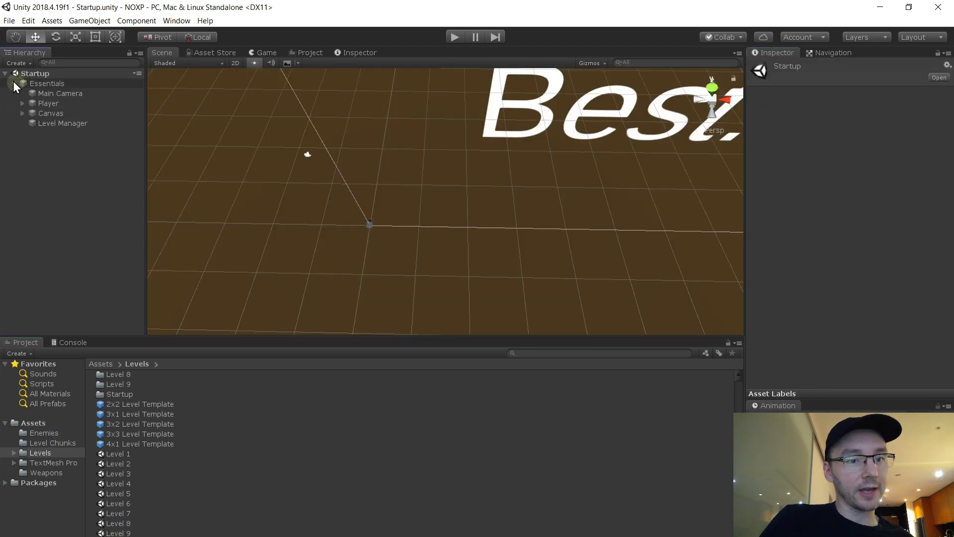
{"action": "left_click", "coordinate": [64, 124]}
{"action": "left_click", "coordinate": [858, 172]}
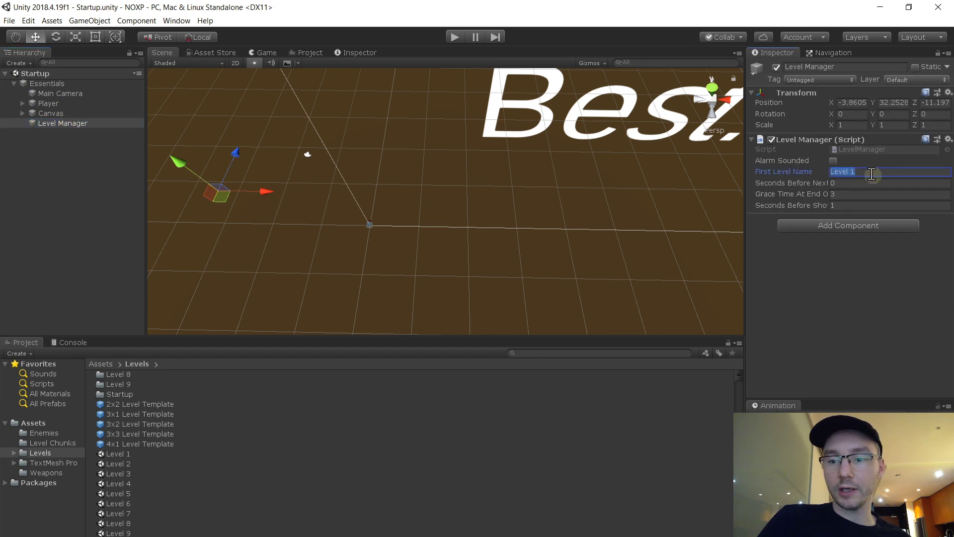
{"action": "left_click", "coordinate": [887, 173]}
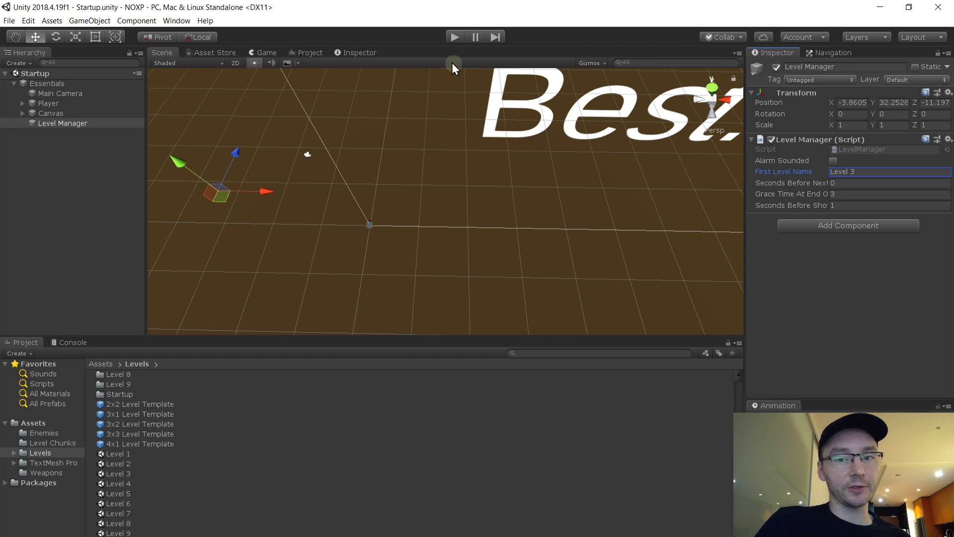
- Start the game and move through Level 3 past the guards to take the Sniper and the Uzi
{"action": "left_click", "coordinate": [455, 38]}
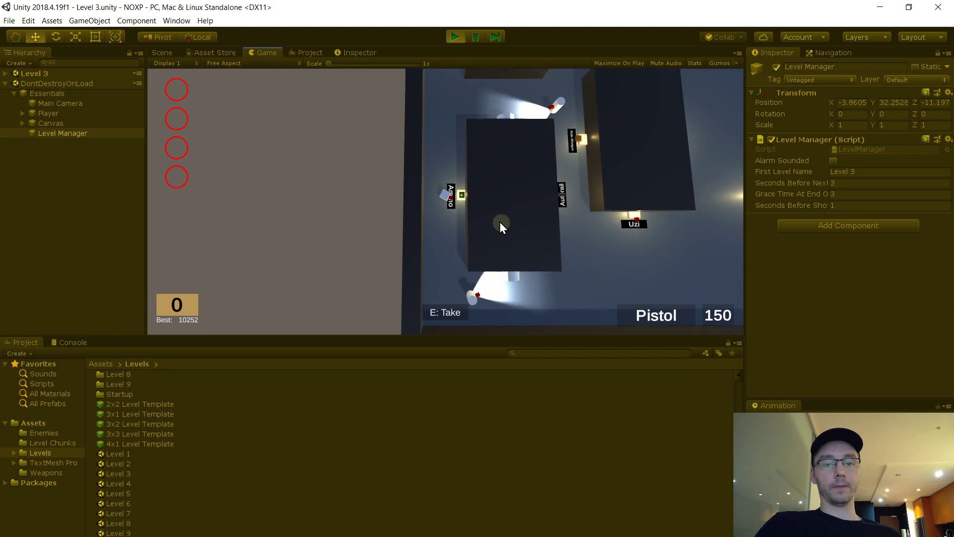
{"action": "key", "text": "w"}
{"action": "key", "text": "d"}
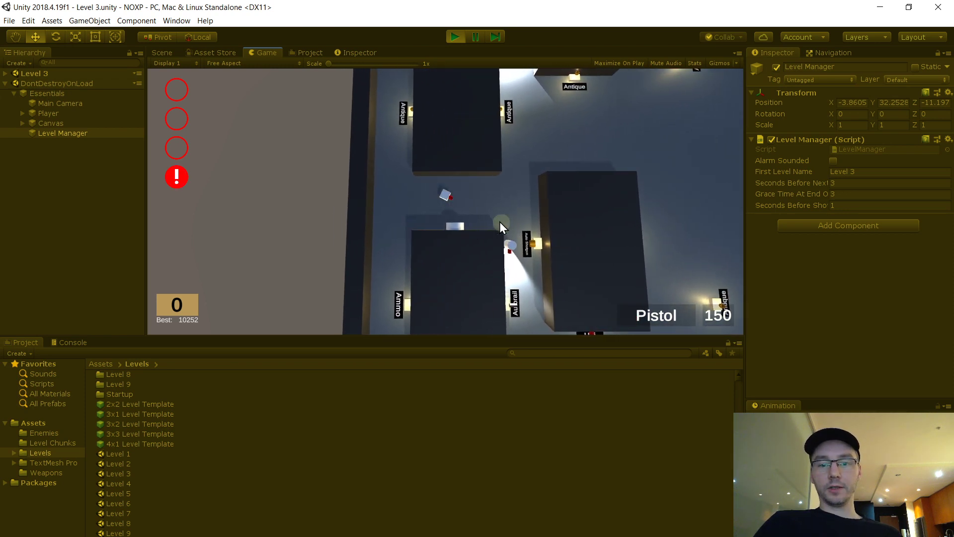
{"action": "key", "text": "d"}
{"action": "key", "text": "w"}
{"action": "key", "text": "d"}
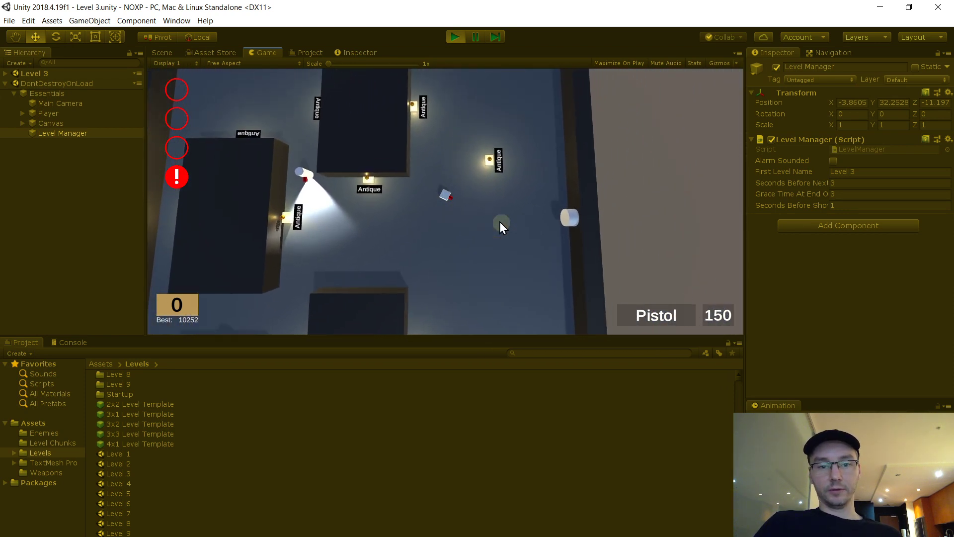
{"action": "key", "text": "s"}
{"action": "key", "text": "a"}
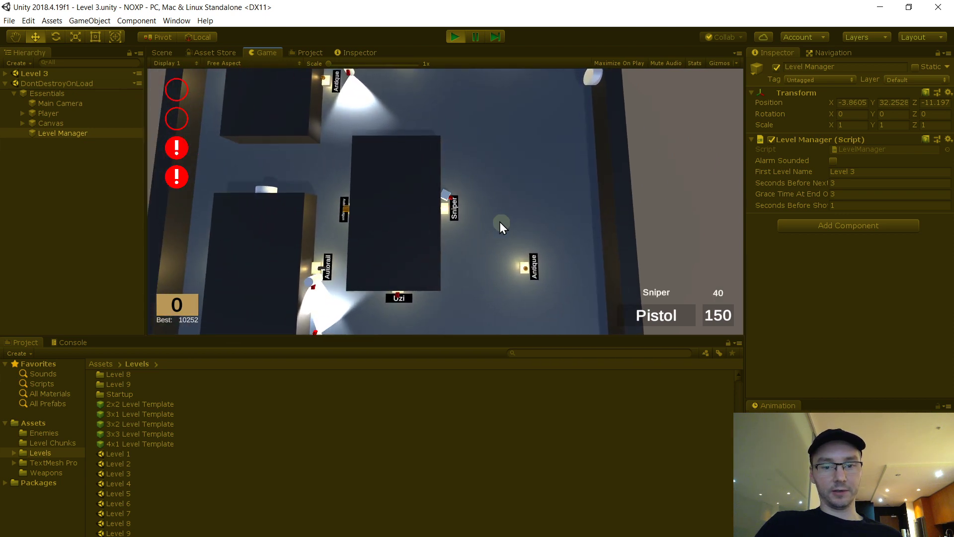
{"action": "key", "text": "s"}
{"action": "key", "text": "s"}
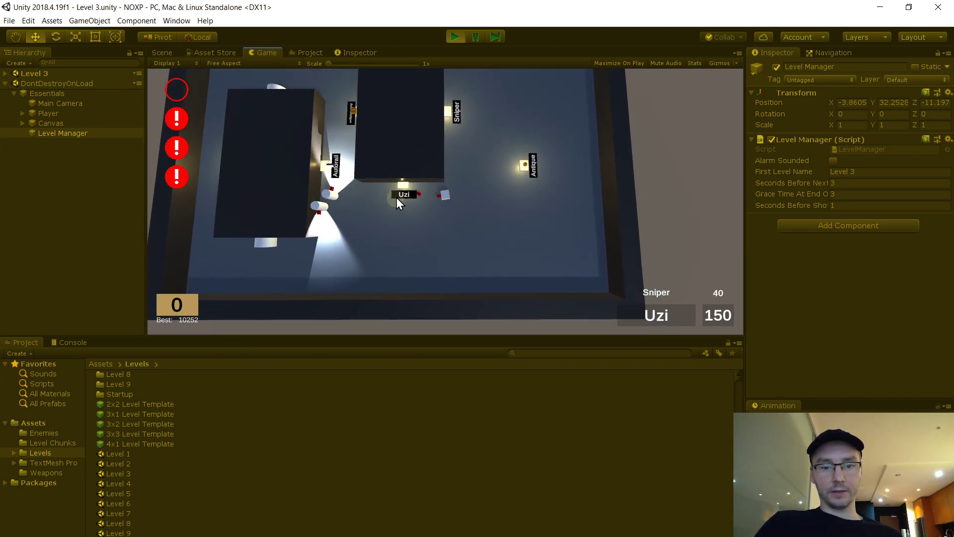
- Set off the alarm in Level 3 and fight the guards around the lower blocks with the Sniper and Uzi
{"action": "right_click", "coordinate": [334, 158]}
{"action": "left_click", "coordinate": [335, 159]}
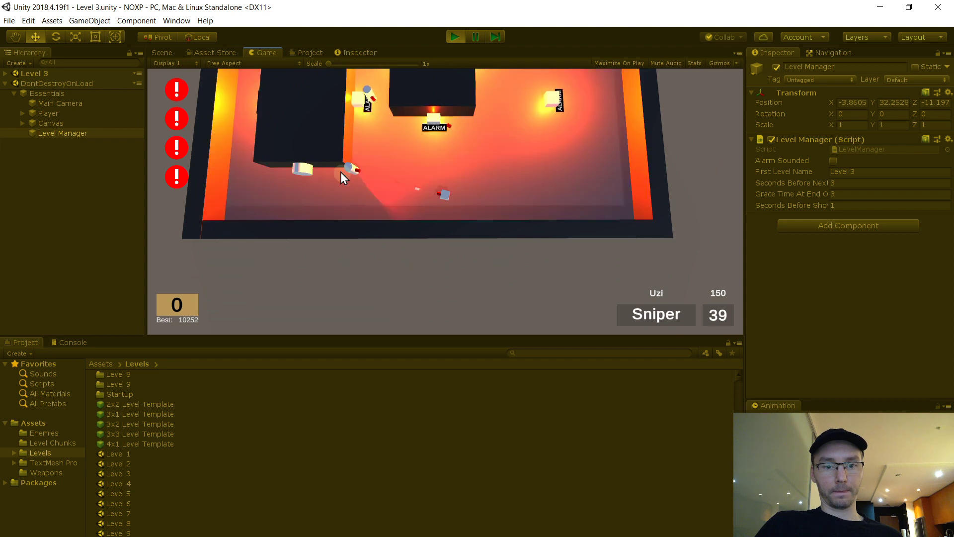
{"action": "key", "text": "w"}
{"action": "left_click", "coordinate": [376, 120]}
{"action": "key", "text": "s"}
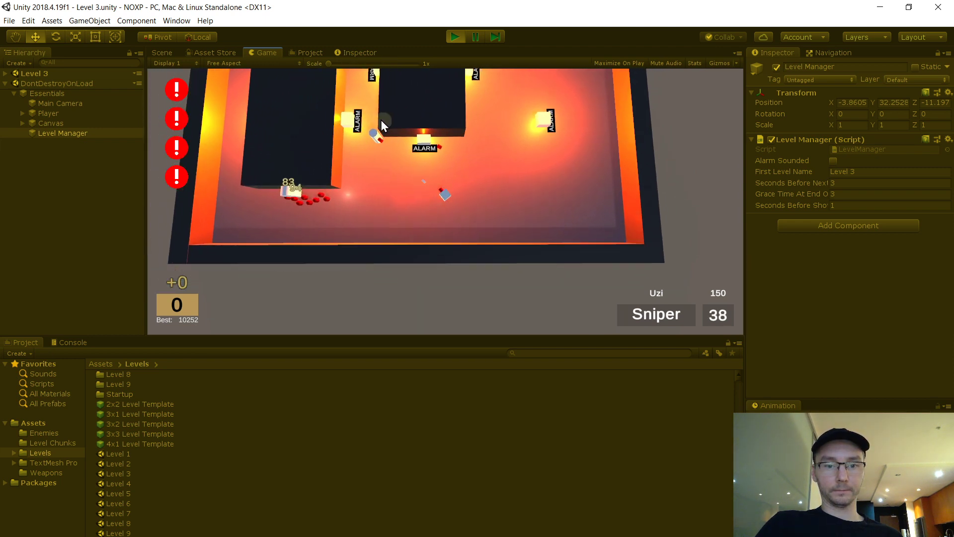
{"action": "left_click", "coordinate": [369, 123]}
{"action": "key", "text": "d"}
{"action": "key", "text": "w"}
{"action": "right_click", "coordinate": [292, 205]}
{"action": "key", "text": "a"}
{"action": "left_click_drag", "start_coordinate": [291, 204], "coordinate": [553, 160]}
{"action": "key", "text": "d"}
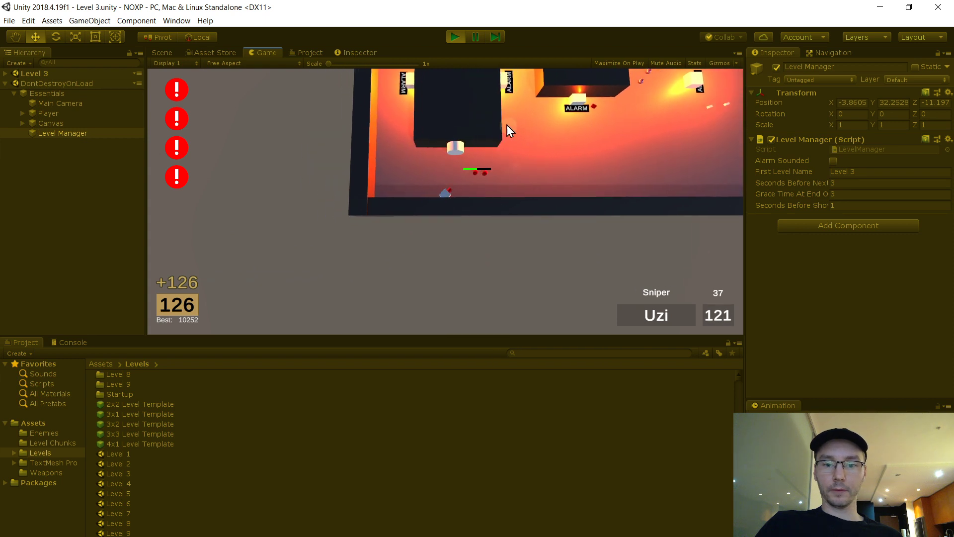
{"action": "key", "text": "w"}
{"action": "left_click_drag", "start_coordinate": [448, 124], "coordinate": [409, 133]}
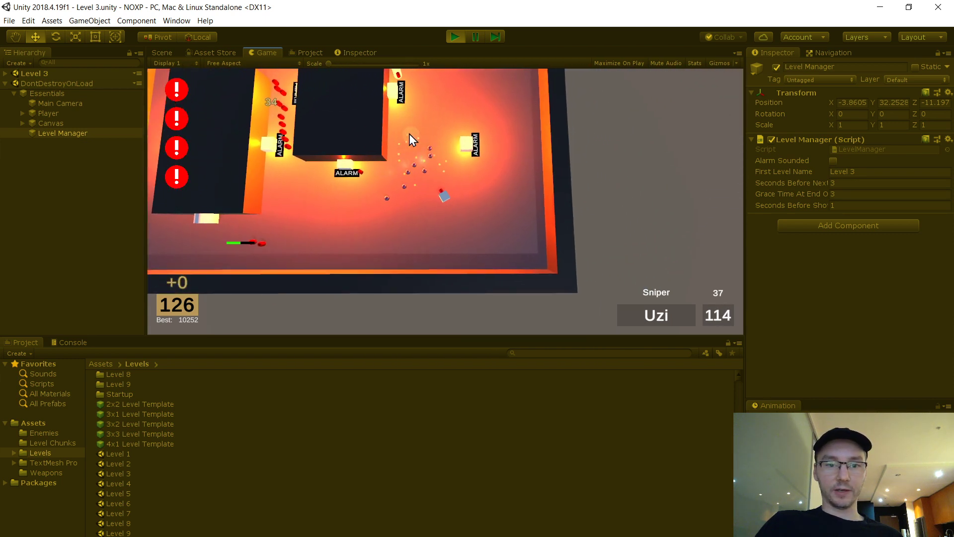
- Retreat between the central blocks of Level 3 and shoot the remaining enemies, alternating between Uzi and Sniper
{"action": "key", "text": "w"}
{"action": "key", "text": "a"}
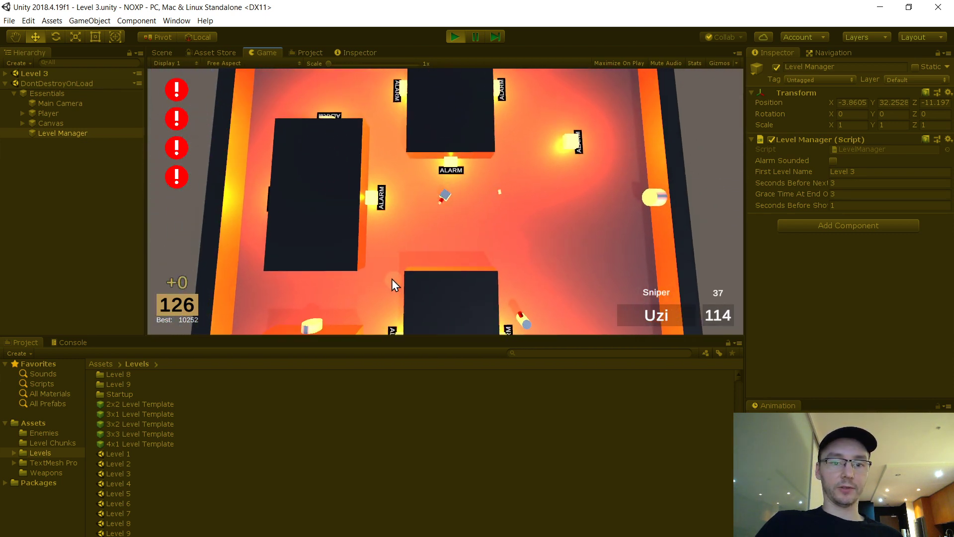
{"action": "key", "text": "s"}
{"action": "left_click_drag", "start_coordinate": [392, 279], "coordinate": [468, 292]}
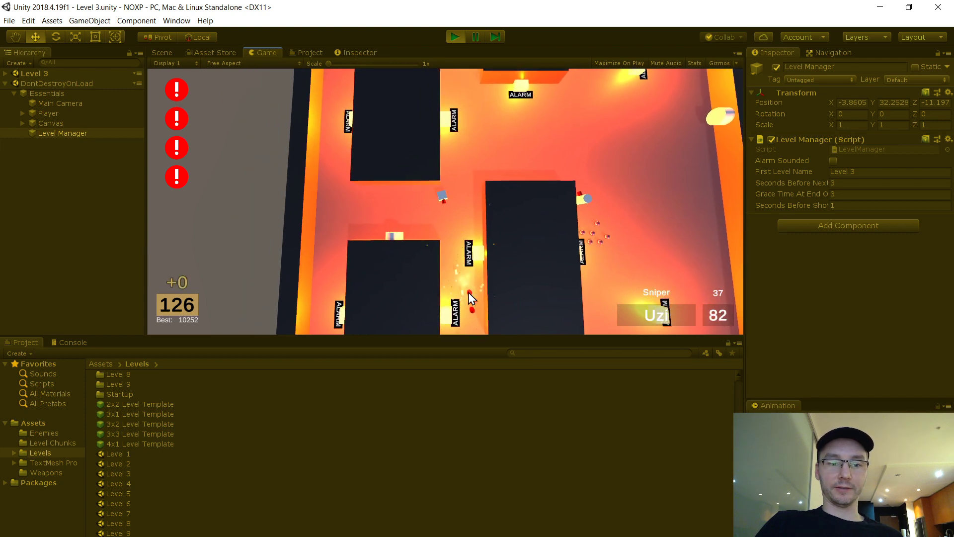
{"action": "key", "text": "a"}
{"action": "key", "text": "s"}
{"action": "key", "text": "w"}
{"action": "right_click", "coordinate": [519, 237]}
{"action": "key", "text": "d"}
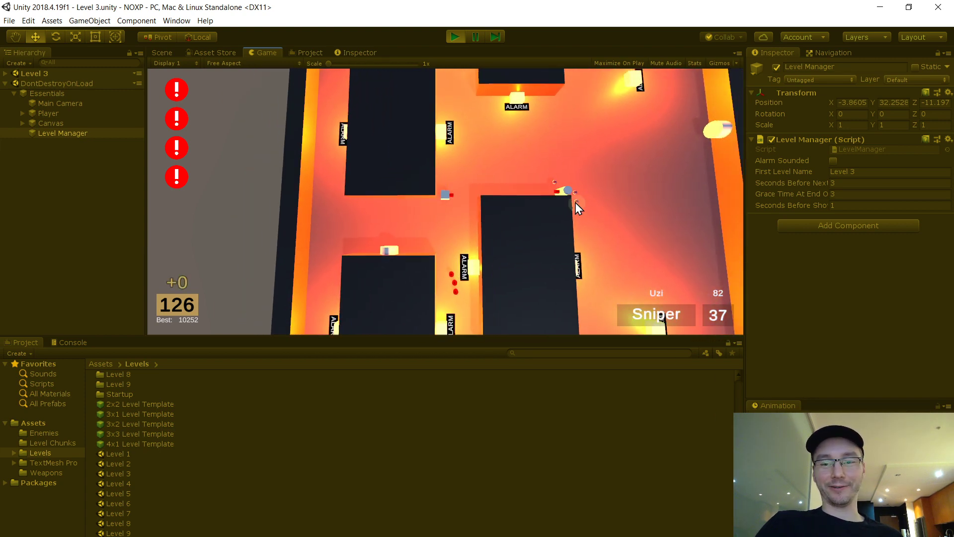
{"action": "key", "text": "s"}
{"action": "left_click", "coordinate": [529, 274]}
{"action": "key", "text": "w"}
{"action": "left_click", "coordinate": [473, 270]}
{"action": "right_click", "coordinate": [427, 273]}
{"action": "key", "text": "s"}
{"action": "left_click_drag", "start_coordinate": [388, 274], "coordinate": [312, 194]}
{"action": "key", "text": "a"}
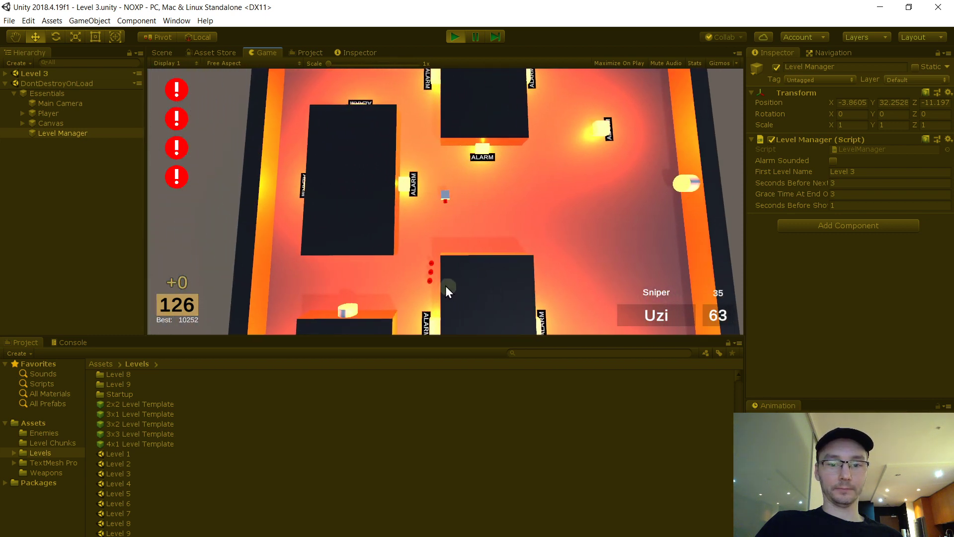
{"action": "left_click_drag", "start_coordinate": [445, 286], "coordinate": [431, 294]}
{"action": "left_click", "coordinate": [431, 294]}
{"action": "left_click", "coordinate": [431, 294]}
{"action": "key", "text": "s"}
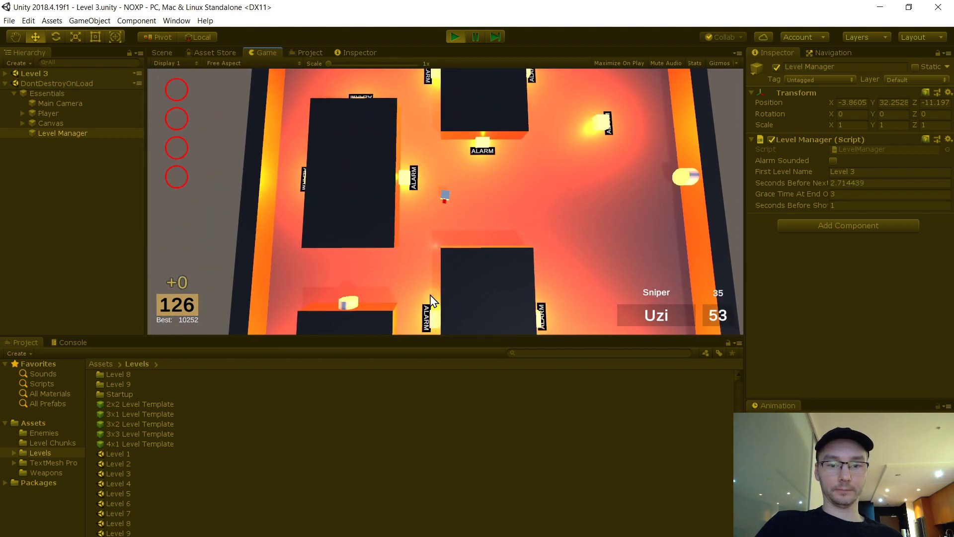
- Keep the player moving in the cleared Level 3 until the game advances to Level 4
{"action": "key", "text": "a"}
{"action": "key", "text": "w"}
{"action": "key", "text": "d"}
{"action": "key", "text": "w"}
{"action": "key", "text": "d"}
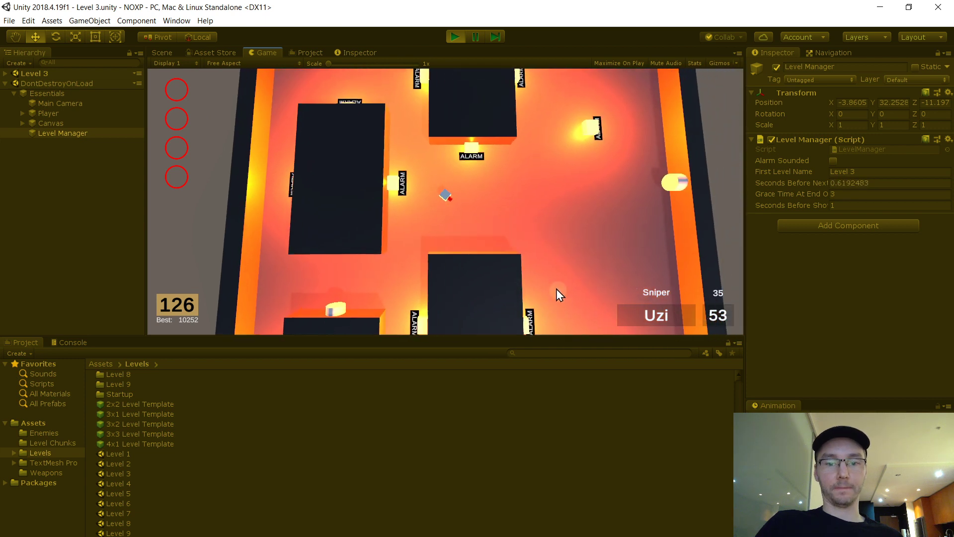
{"action": "key", "text": "w"}
{"action": "key", "text": "d"}
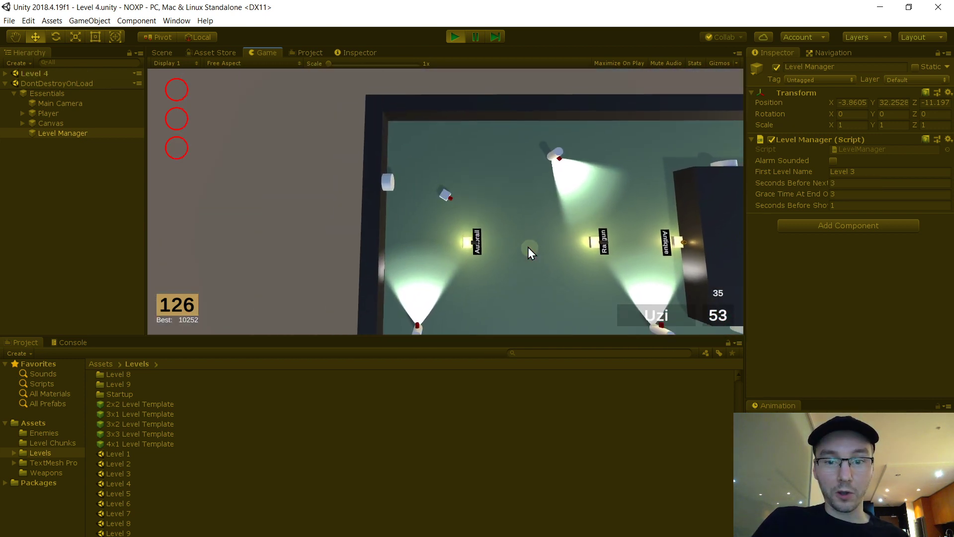
- Move the player around the start of Level 4 and set off the alarm by firing the Sniper at a guard
{"action": "key", "text": "s"}
{"action": "key", "text": "s"}
{"action": "key", "text": "a"}
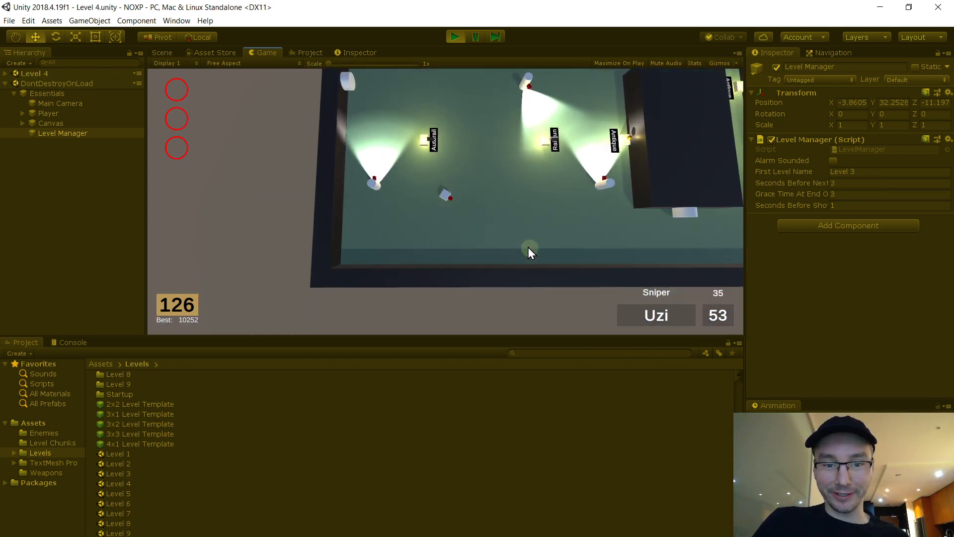
{"action": "key", "text": "w"}
{"action": "key", "text": "a"}
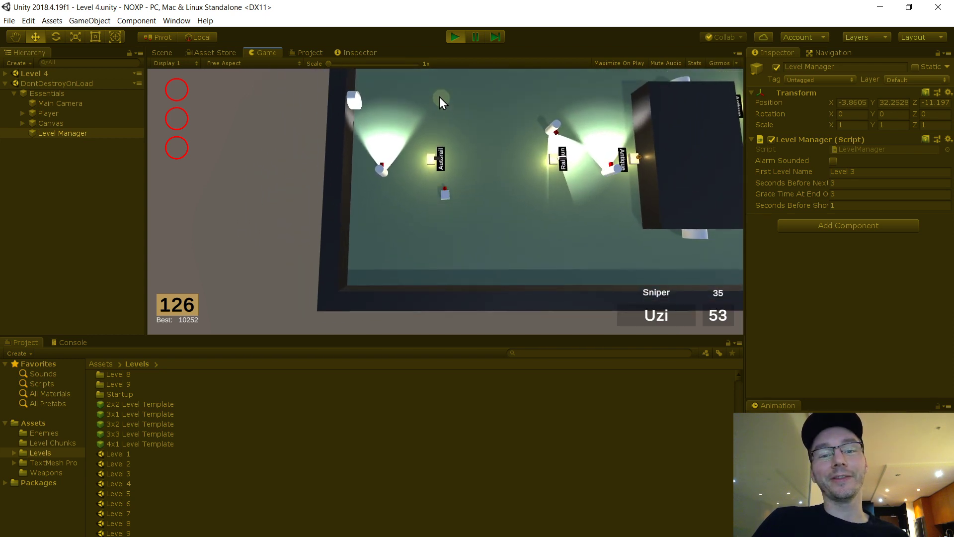
{"action": "key", "text": "w"}
{"action": "right_click", "coordinate": [357, 132]}
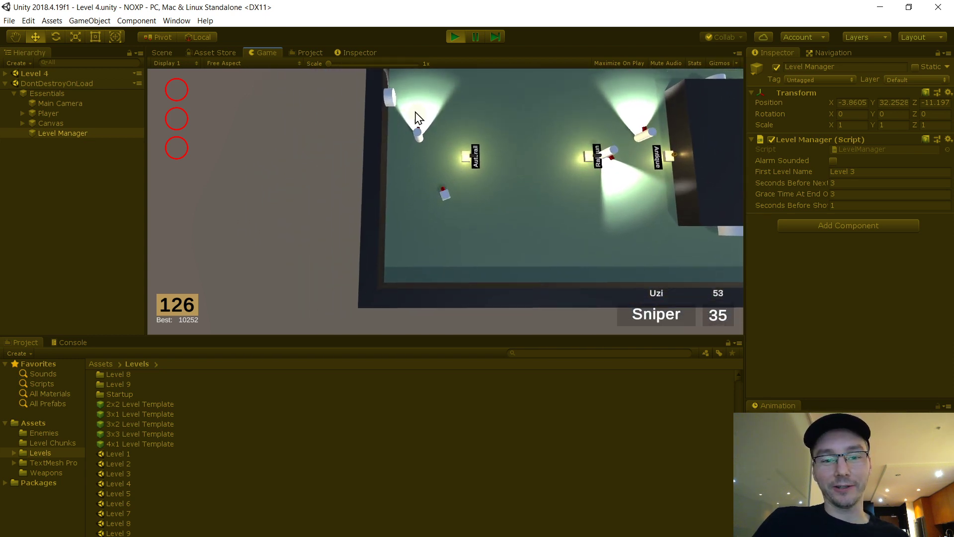
{"action": "left_click", "coordinate": [415, 112]}
{"action": "key", "text": "s"}
{"action": "key", "text": "a"}
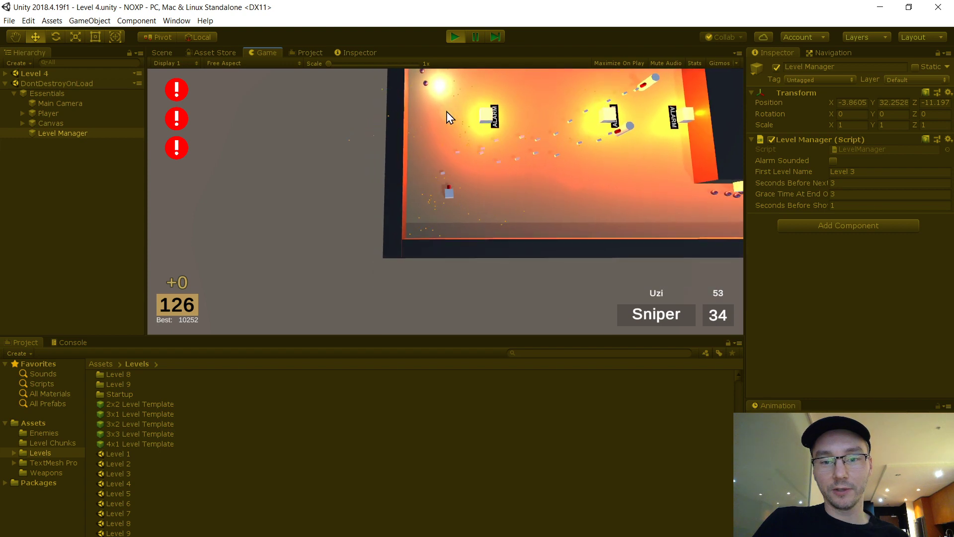
- Run along the upper wall of Level 4 to the gap between the blocks while shooting enemies with the Sniper
{"action": "key", "text": "w"}
{"action": "key", "text": "d"}
{"action": "left_click", "coordinate": [634, 253]}
{"action": "key", "text": "d"}
{"action": "left_click", "coordinate": [449, 305]}
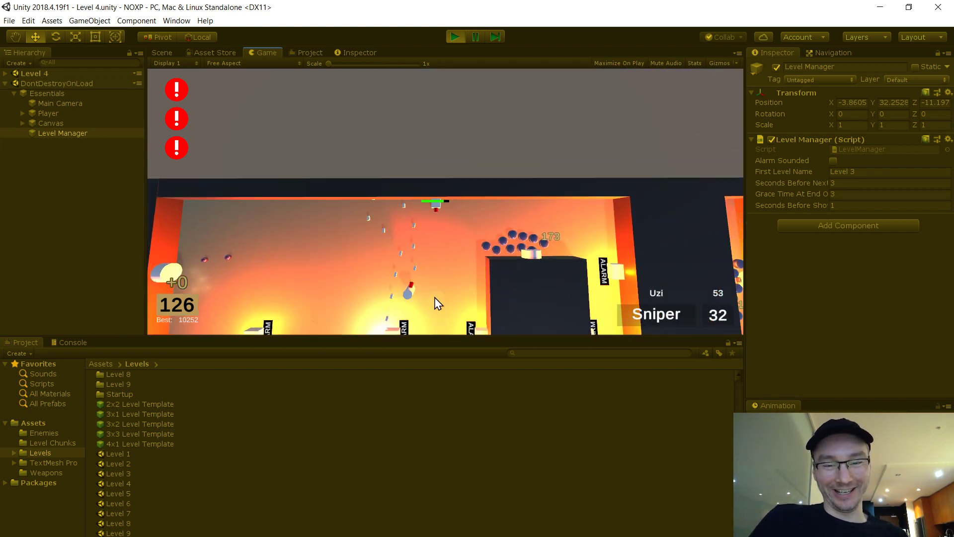
{"action": "left_click", "coordinate": [392, 276]}
{"action": "left_click", "coordinate": [343, 234]}
{"action": "left_click", "coordinate": [332, 220]}
{"action": "key", "text": "s"}
{"action": "left_click", "coordinate": [344, 170]}
{"action": "key", "text": "w"}
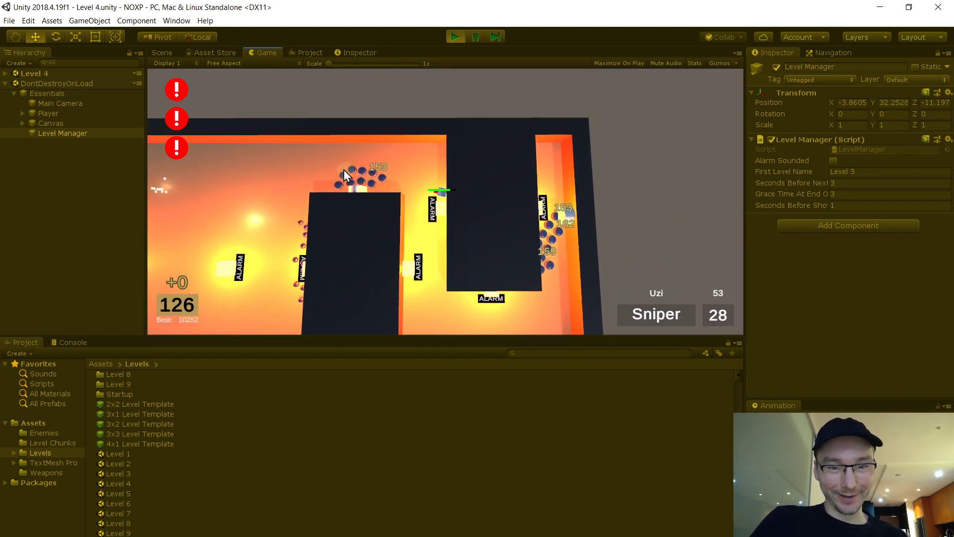
- Move down past the right-hand block to the lower right corner and shoot the pursuing swarm with the Sniper
{"action": "left_click", "coordinate": [353, 195]}
{"action": "key", "text": "s"}
{"action": "key", "text": "s"}
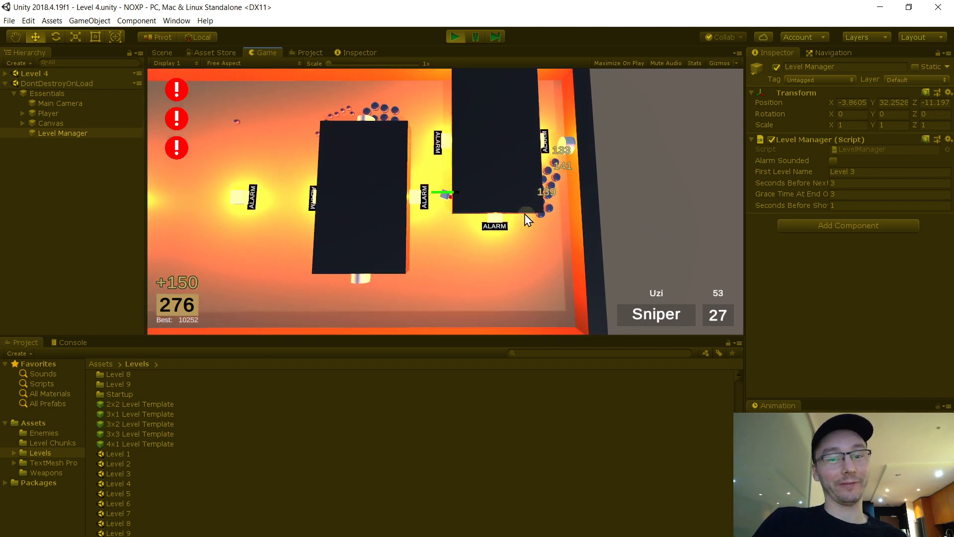
{"action": "key", "text": "d"}
{"action": "left_click", "coordinate": [445, 104]}
{"action": "left_click", "coordinate": [419, 108]}
{"action": "left_click", "coordinate": [425, 107]}
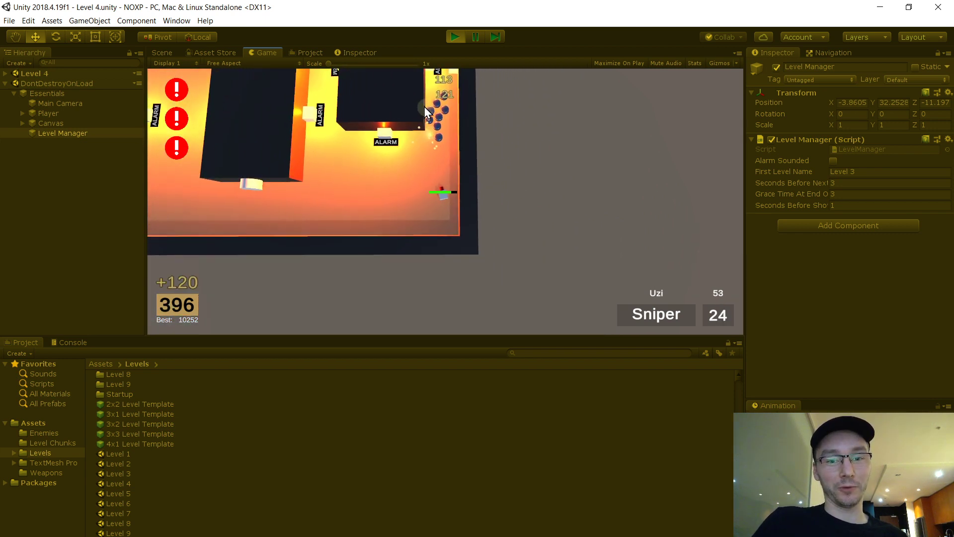
{"action": "left_click", "coordinate": [439, 103]}
{"action": "left_click", "coordinate": [436, 103]}
{"action": "left_click", "coordinate": [437, 102]}
{"action": "left_click", "coordinate": [437, 103]}
{"action": "key", "text": "s"}
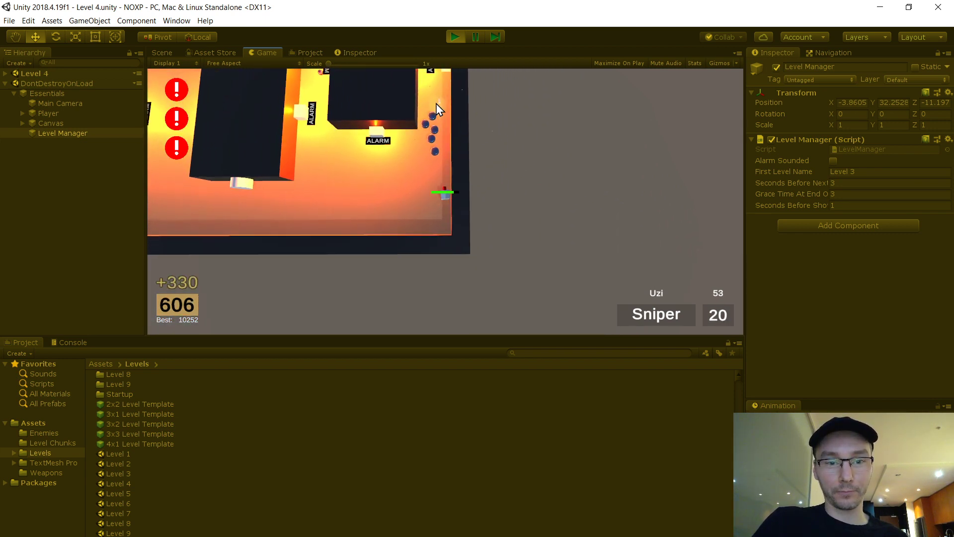
- Switch to the Uzi, fire at the pursuers while retreating along the lower wall, and circle up to the upper left area
{"action": "key", "text": "a"}
{"action": "key", "text": "d"}
{"action": "right_click", "coordinate": [364, 175]}
{"action": "left_click_drag", "start_coordinate": [366, 179], "coordinate": [392, 188]}
{"action": "key", "text": "a"}
{"action": "left_click_drag", "start_coordinate": [537, 154], "coordinate": [554, 163]}
{"action": "key", "text": "a"}
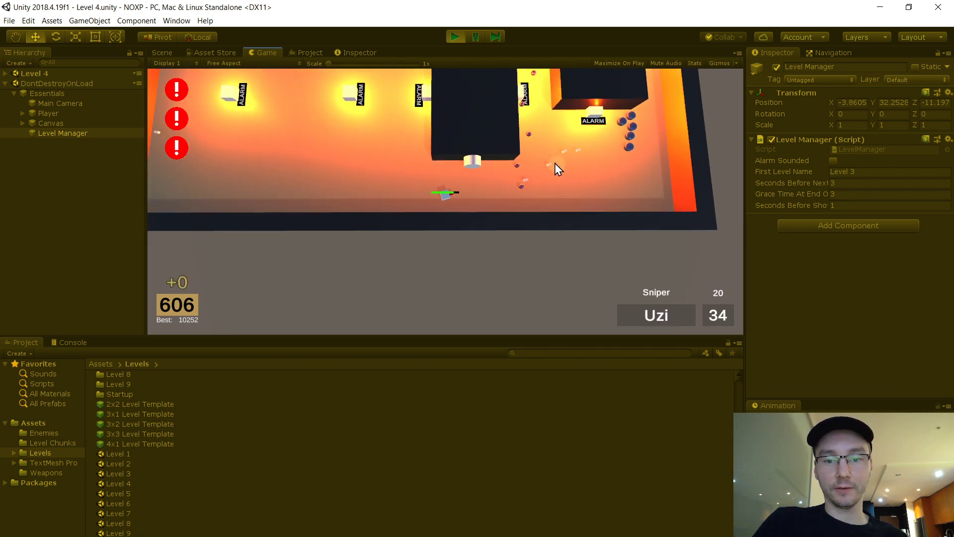
{"action": "key", "text": "w"}
{"action": "key", "text": "d"}
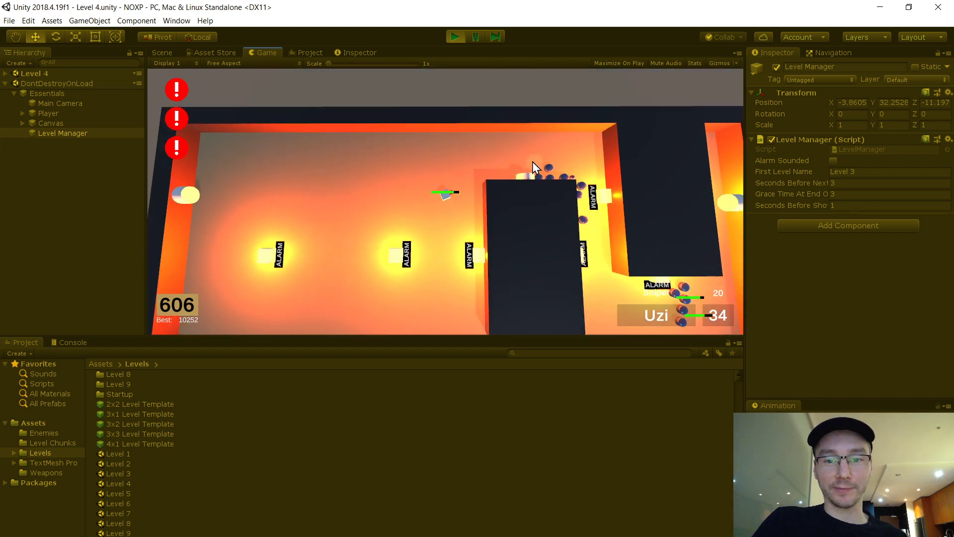
- Switch to the Sniper and shoot the enemies coming around the top of the central block in Level 4
{"action": "right_click", "coordinate": [535, 192]}
{"action": "left_click", "coordinate": [536, 230]}
{"action": "left_click", "coordinate": [547, 237]}
{"action": "key", "text": "a"}
{"action": "left_click", "coordinate": [558, 223]}
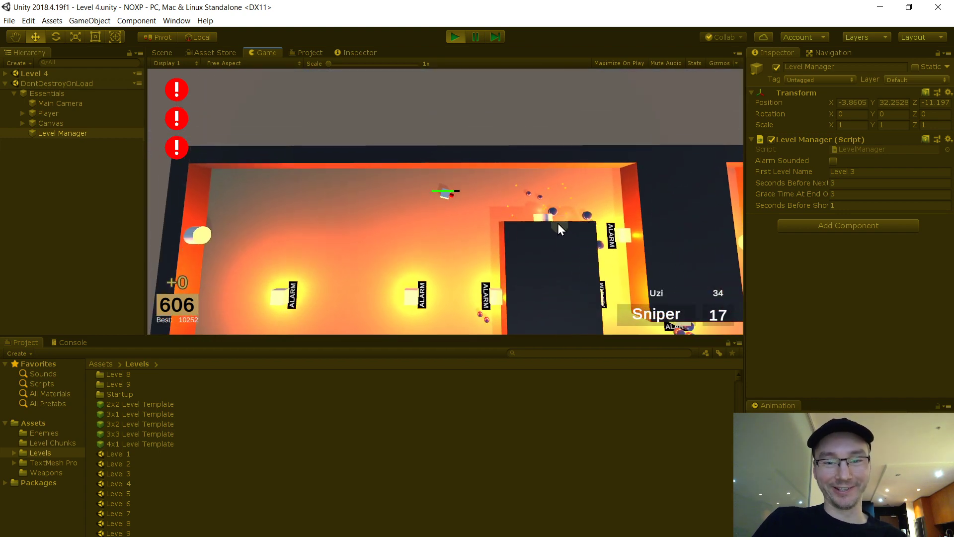
{"action": "left_click", "coordinate": [569, 220]}
{"action": "left_click", "coordinate": [584, 216]}
{"action": "left_click", "coordinate": [599, 212]}
{"action": "left_click", "coordinate": [615, 210]}
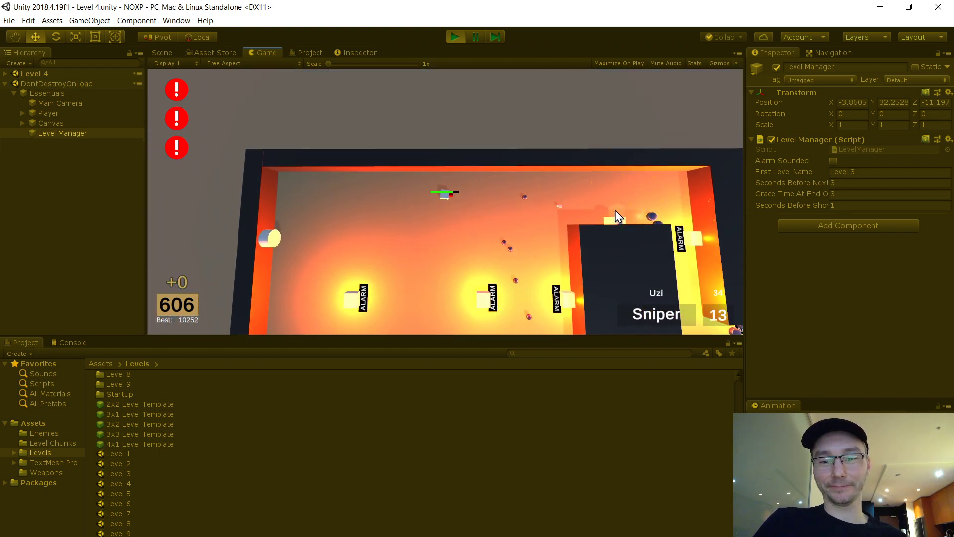
{"action": "left_click", "coordinate": [632, 206]}
{"action": "key", "text": "a"}
{"action": "left_click", "coordinate": [642, 206]}
- Use up the remaining Uzi ammo on the approaching enemies in Level 4 and switch back to the Sniper
{"action": "right_click", "coordinate": [634, 220]}
{"action": "left_click", "coordinate": [618, 244]}
{"action": "left_click_drag", "start_coordinate": [618, 245], "coordinate": [633, 229]}
{"action": "key", "text": "a"}
{"action": "key", "text": "d"}
{"action": "left_click", "coordinate": [669, 215]}
{"action": "key", "text": "d"}
{"action": "right_click", "coordinate": [621, 231]}
{"action": "left_click", "coordinate": [607, 235]}
{"action": "key", "text": "s"}
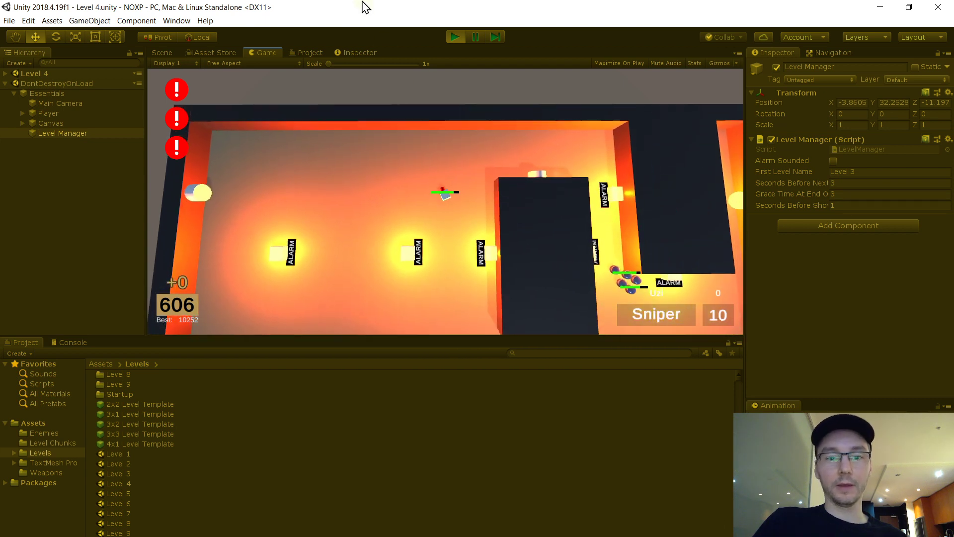
- Move below the central block and shoot the last enemies with the Sniper until the game advances to Level 5
{"action": "key", "text": "s"}
{"action": "key", "text": "s"}
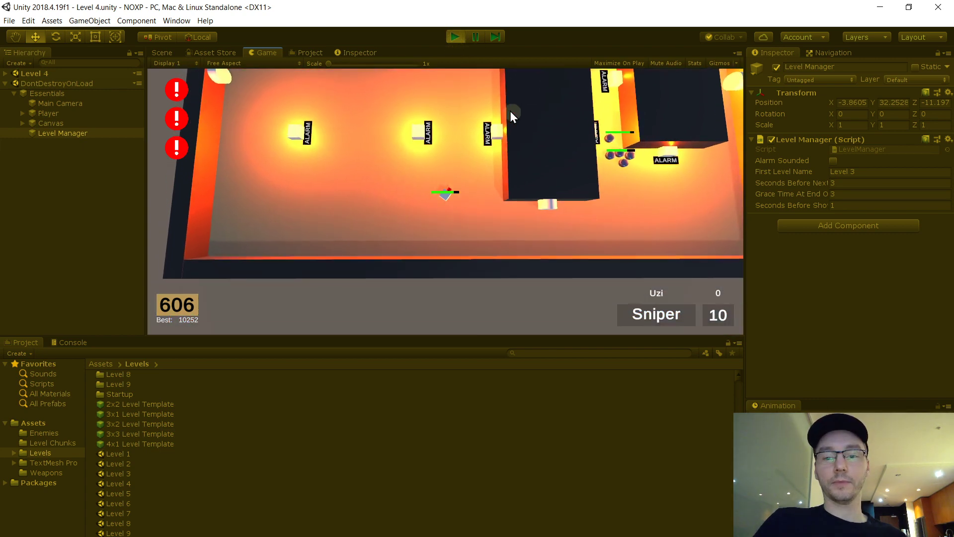
{"action": "key", "text": "d"}
{"action": "left_click", "coordinate": [430, 129]}
{"action": "left_click", "coordinate": [428, 132]}
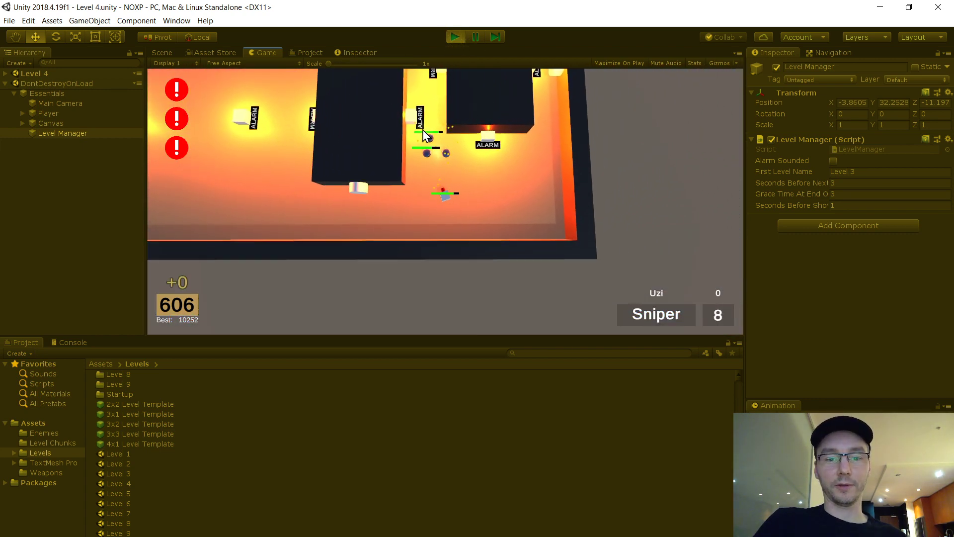
{"action": "left_click", "coordinate": [424, 133]}
{"action": "key", "text": "d"}
{"action": "left_click", "coordinate": [402, 144]}
{"action": "left_click", "coordinate": [396, 136]}
{"action": "key", "text": "w"}
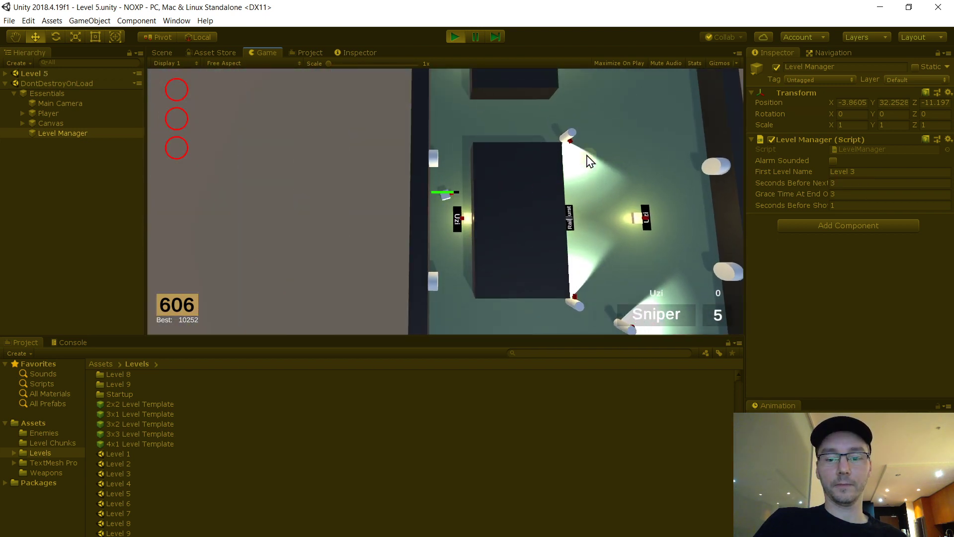
- Stop the game and open the Uzi Guard prefab from the Enemies folder for editing
{"action": "left_click", "coordinate": [454, 36]}
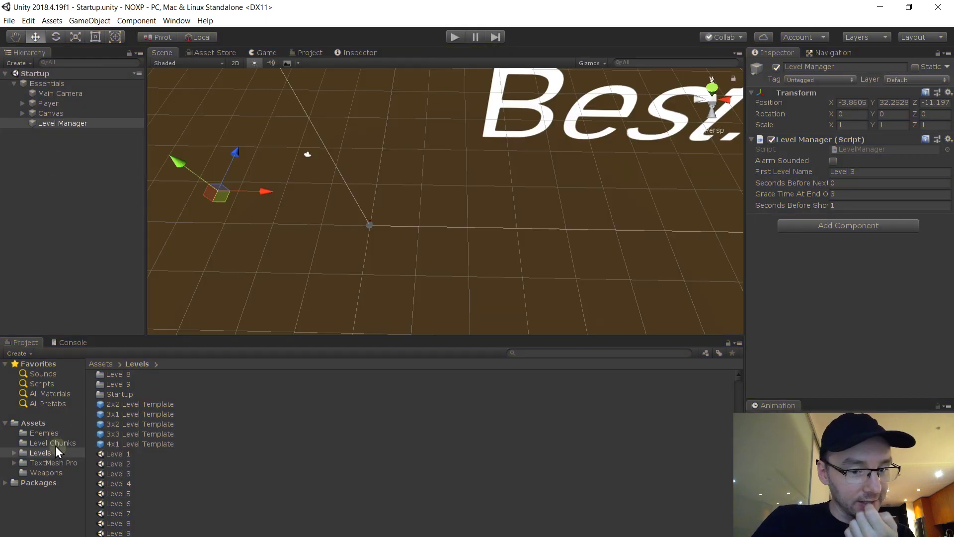
{"action": "left_click", "coordinate": [50, 432]}
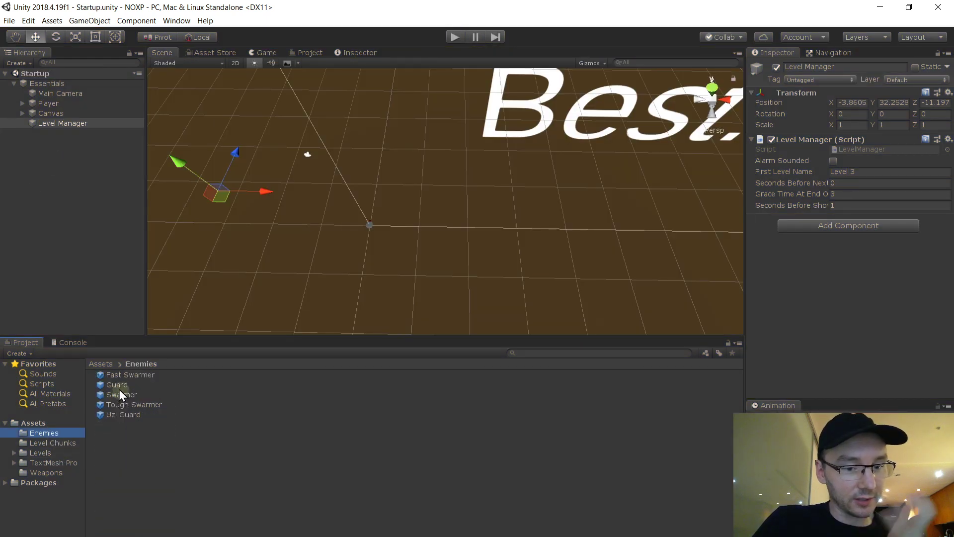
{"action": "double_click", "coordinate": [126, 416]}
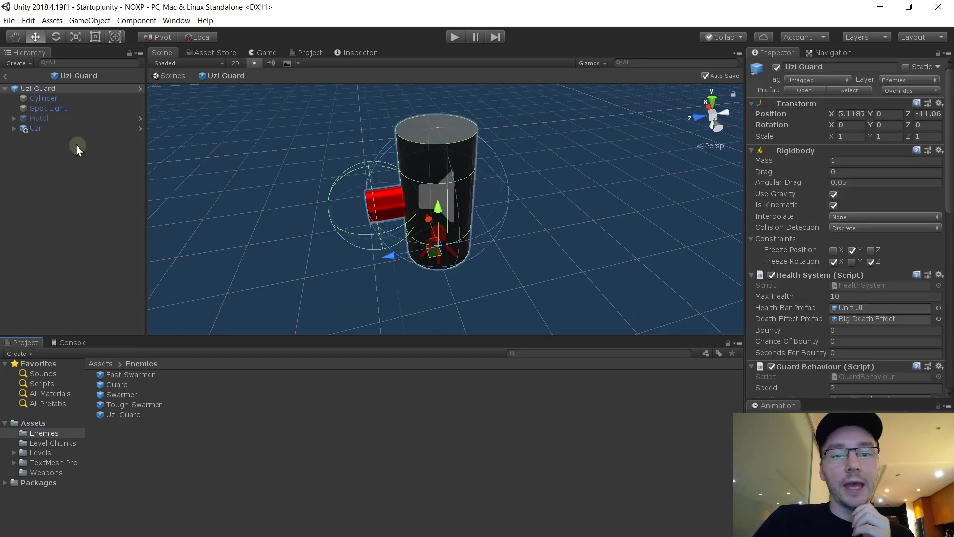
{"action": "left_click_drag", "start_coordinate": [309, 166], "coordinate": [435, 139], "text": "alt"}
{"action": "key", "text": "w"}
{"action": "mouse_move", "coordinate": [436, 139]}
{"action": "right_mouse_down"}
{"action": "mouse_move", "coordinate": [400, 94]}
{"action": "mouse_move", "coordinate": [433, 144]}
{"action": "right_mouse_up"}
{"action": "key", "text": "s"}
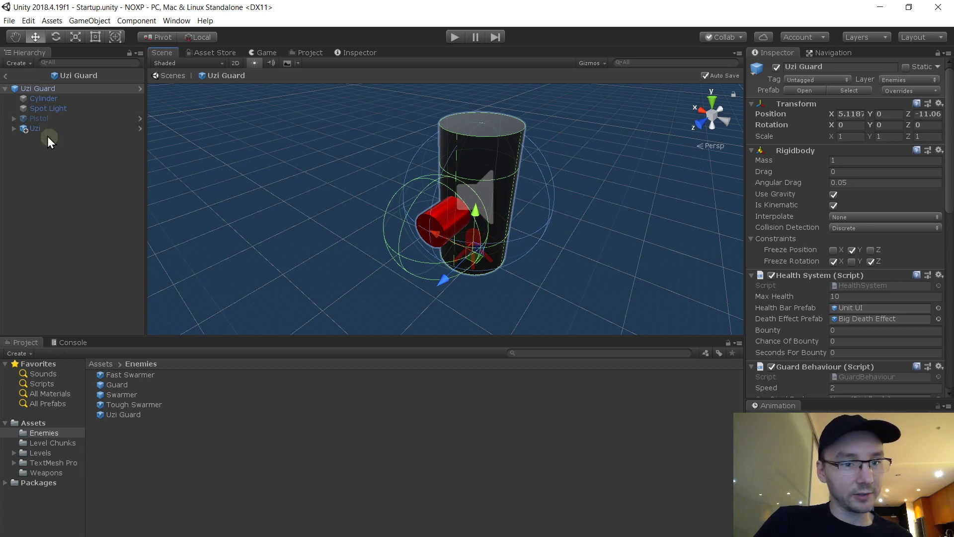
- Add a 3D Cube as a child of the Uzi Guard
{"action": "right_click", "coordinate": [46, 88]}
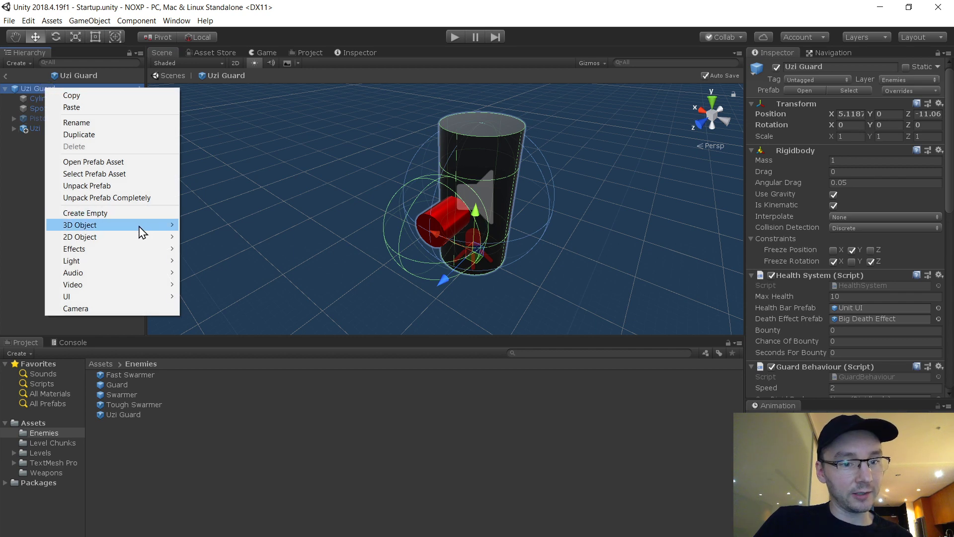
{"action": "mouse_move", "coordinate": [140, 232]}
{"action": "left_click", "coordinate": [199, 225]}
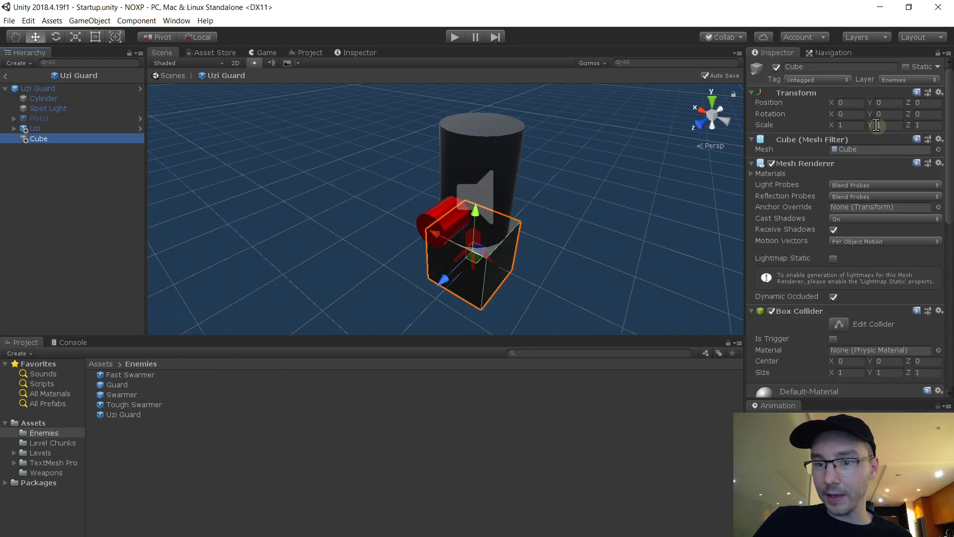
- Raise the Cube and stretch it upward to a Y scale of about 2.05, with its Y position at about 0.96
{"action": "right_click_drag", "start_coordinate": [586, 199], "coordinate": [475, 129]}
{"action": "key", "text": "w"}
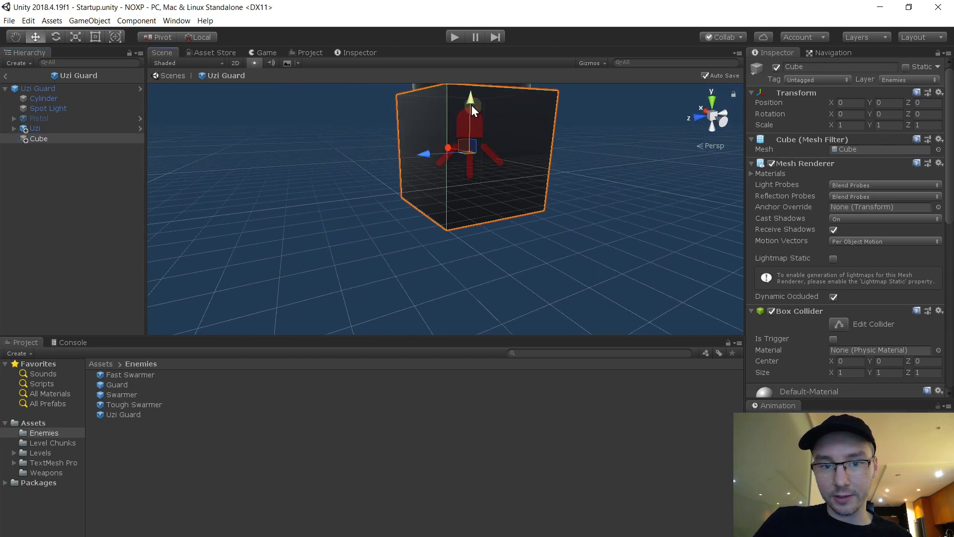
{"action": "left_click_drag", "start_coordinate": [471, 105], "coordinate": [468, 61]}
{"action": "right_click_drag", "start_coordinate": [407, 200], "coordinate": [287, 147]}
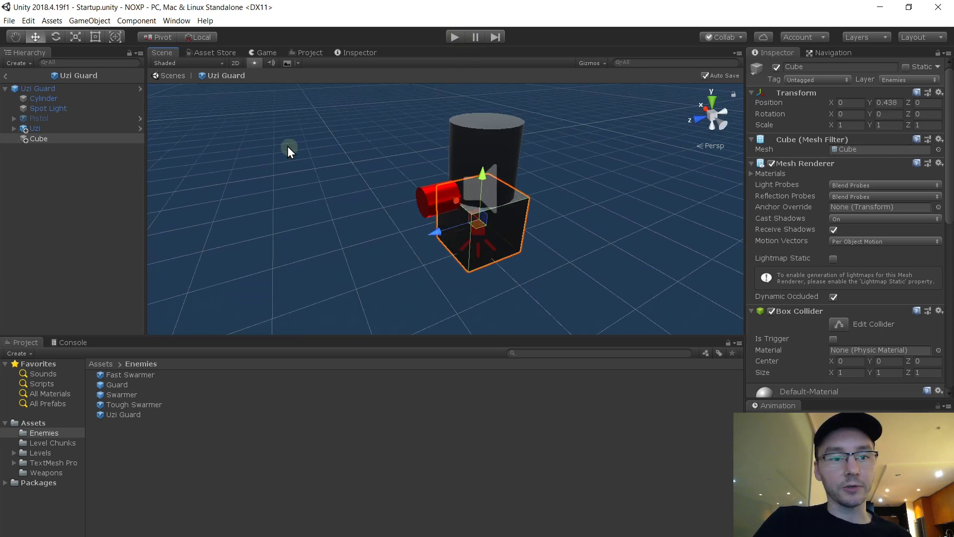
{"action": "key", "text": "t"}
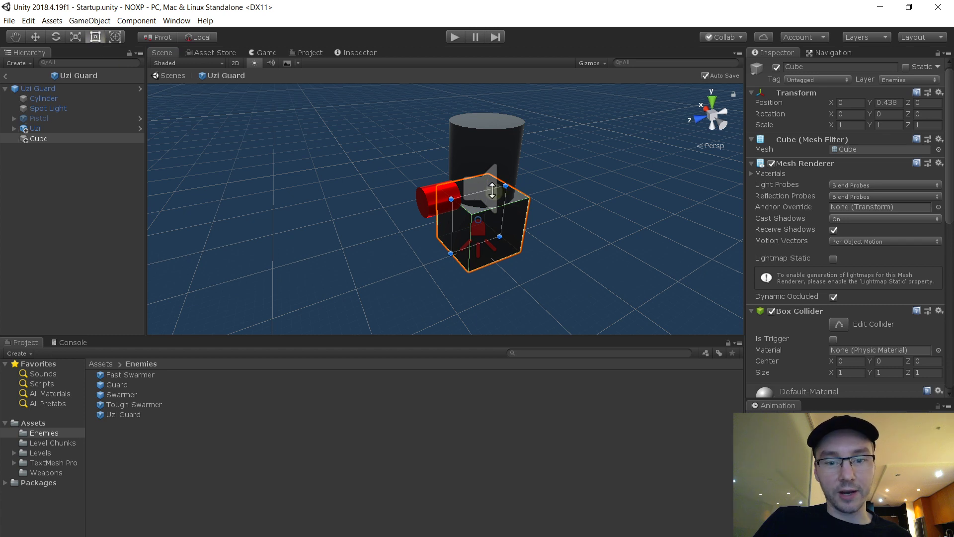
{"action": "left_click_drag", "start_coordinate": [492, 190], "coordinate": [480, 124]}
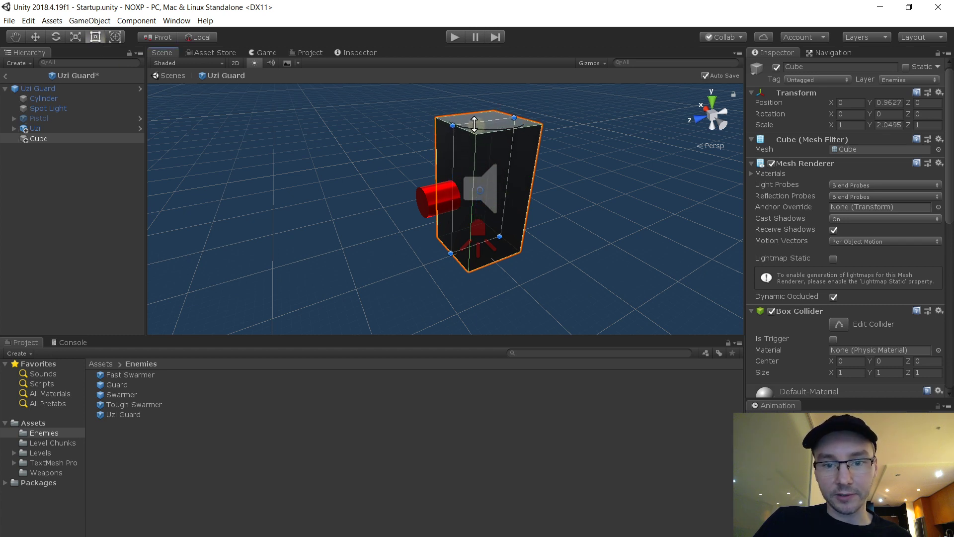
- Deactivate the Uzi Guard's Cylinder object
{"action": "left_click", "coordinate": [70, 99]}
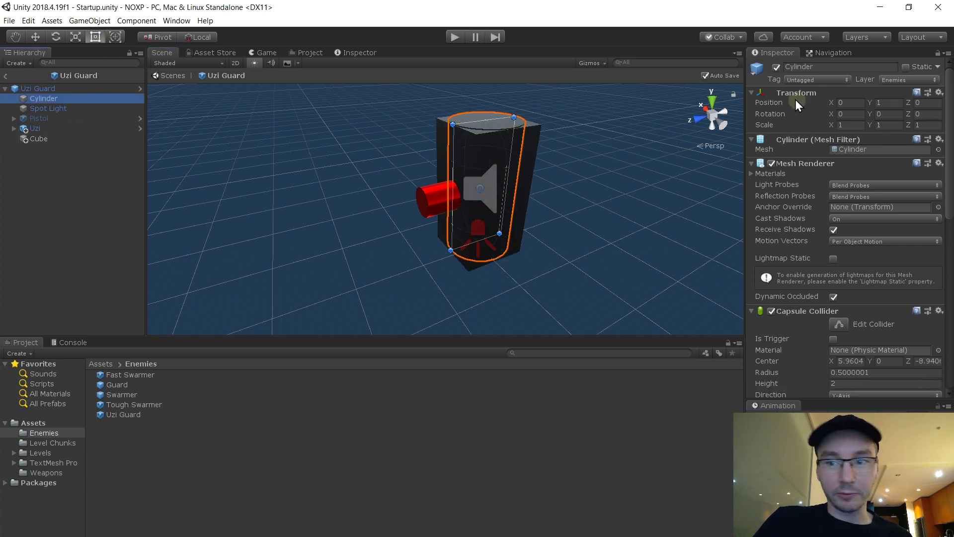
{"action": "left_click", "coordinate": [776, 67]}
- Apply the Tough Swarmer Material to the Cube in the Uzi Guard prefab
{"action": "left_click", "coordinate": [56, 139]}
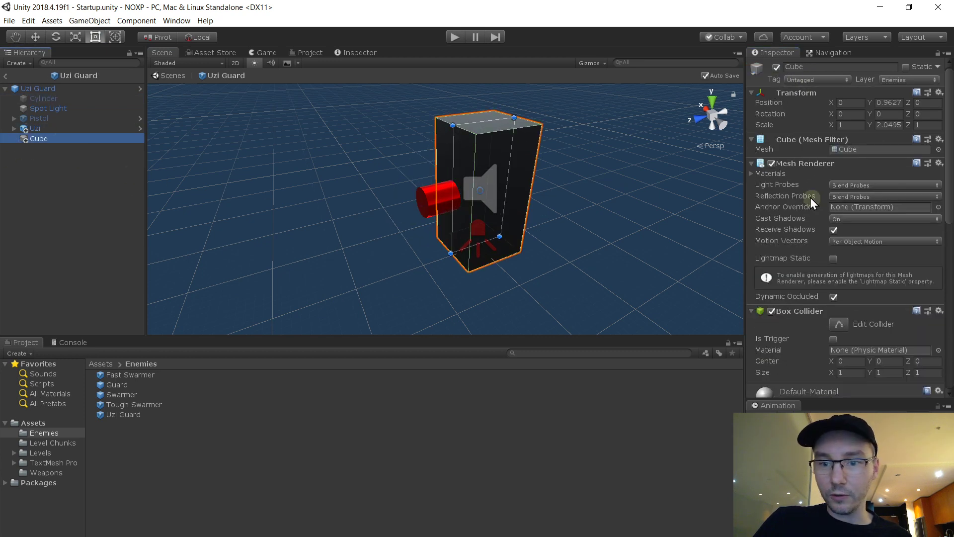
{"action": "left_click_drag", "start_coordinate": [949, 167], "coordinate": [950, 333]}
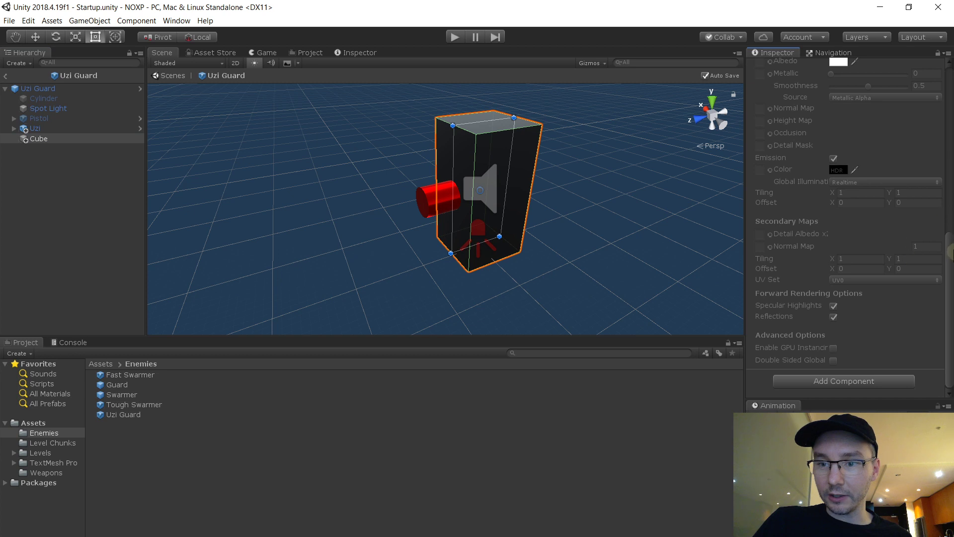
{"action": "left_click_drag", "start_coordinate": [950, 251], "coordinate": [950, 198]}
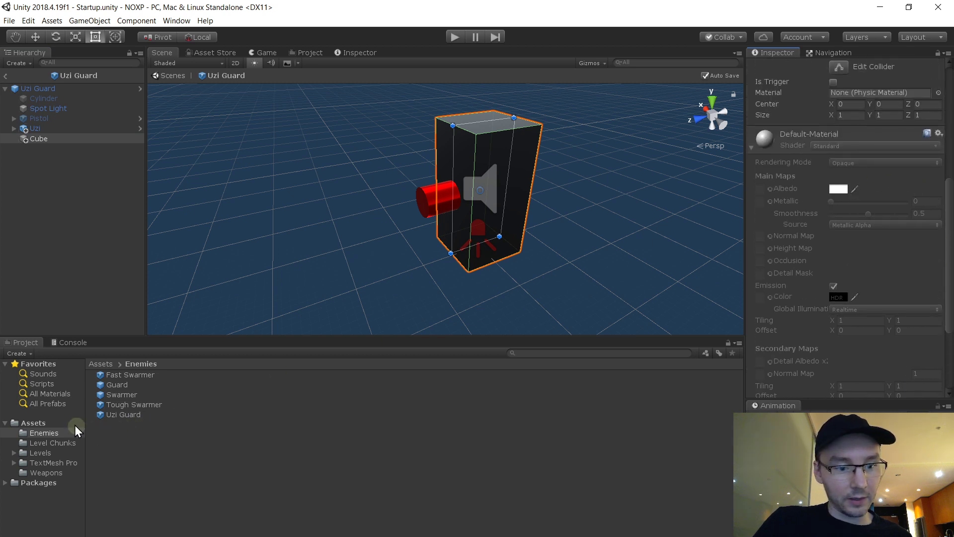
{"action": "left_click", "coordinate": [61, 393]}
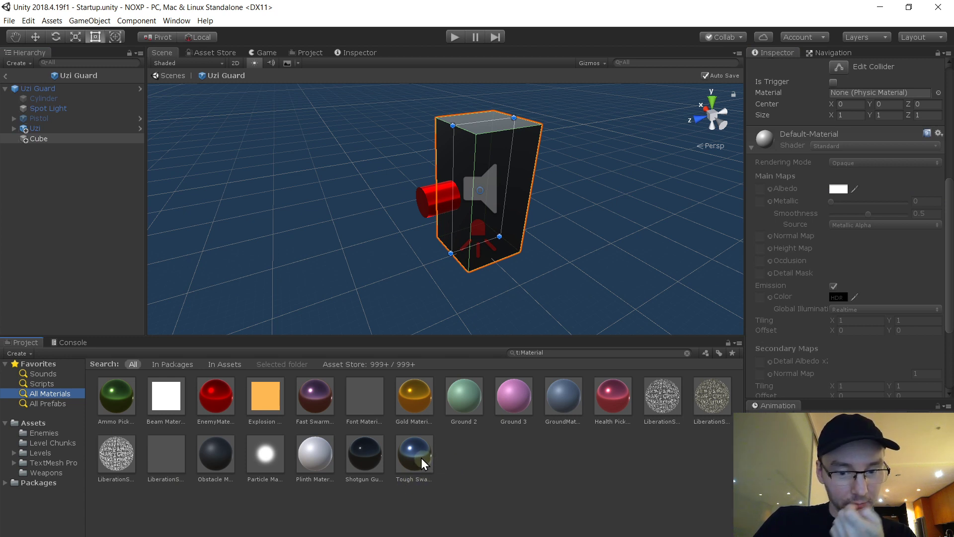
{"action": "left_click_drag", "start_coordinate": [949, 283], "coordinate": [949, 343]}
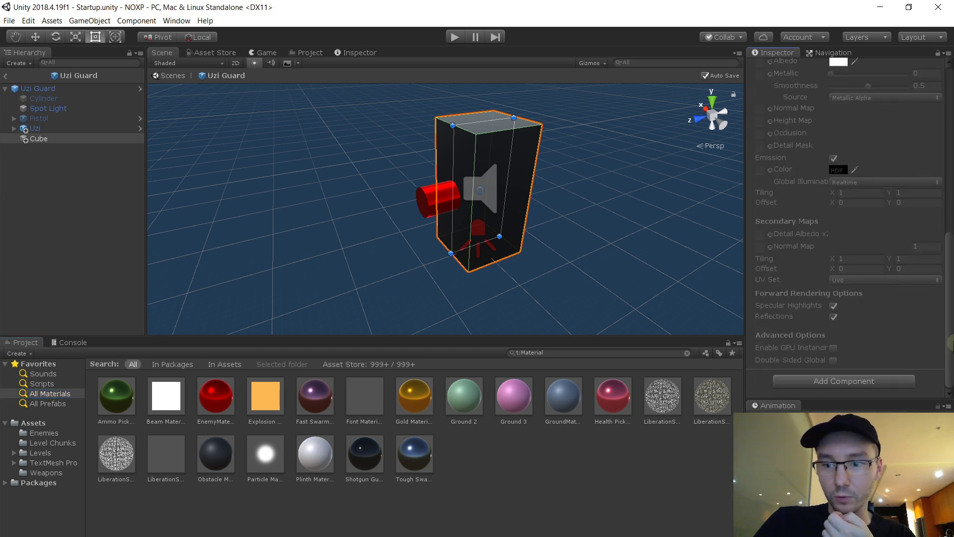
{"action": "left_click_drag", "start_coordinate": [401, 455], "coordinate": [491, 237]}
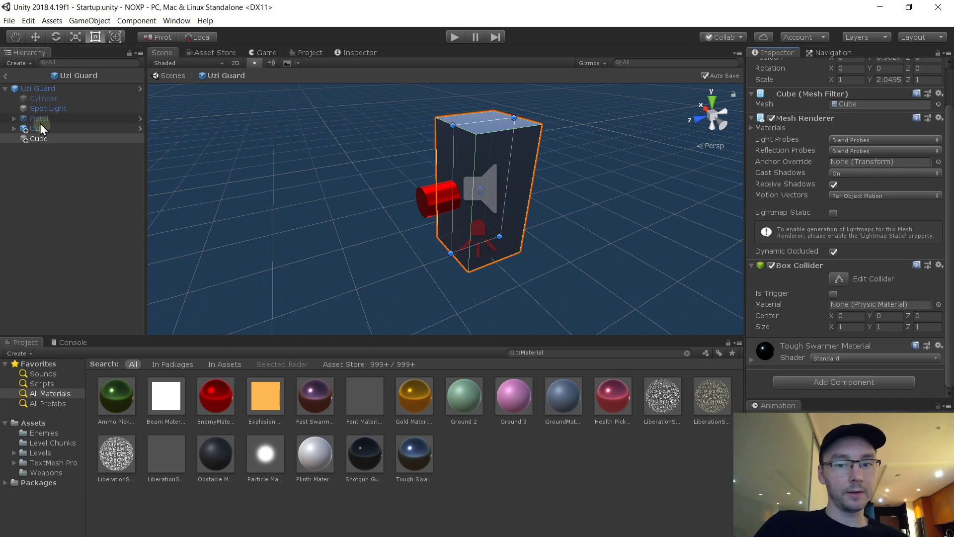
{"action": "scroll", "coordinate": [871, 218], "scroll_direction": "up", "scroll_amount": 2}
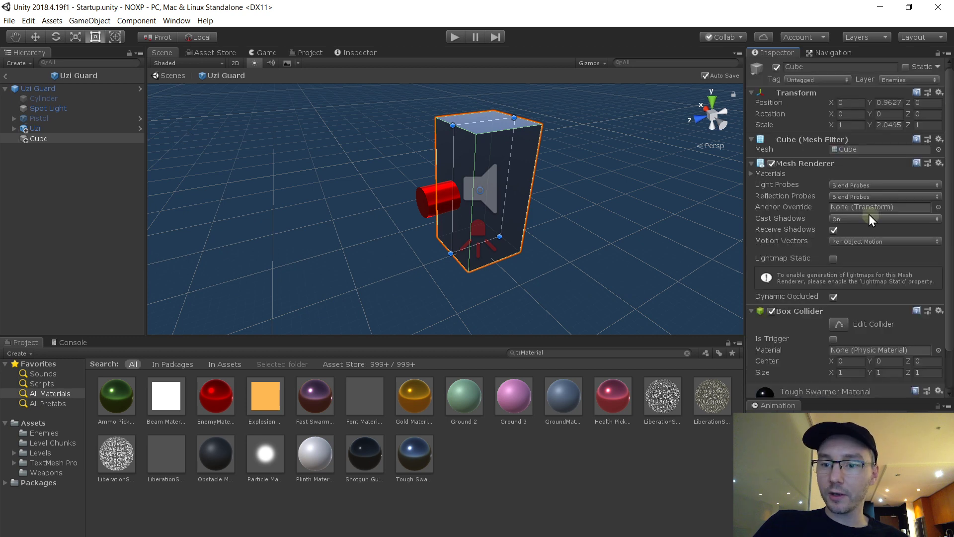
- Try a Y rotation of 45 on the Uzi Guard's Cube, and set it back to 0
{"action": "left_click", "coordinate": [884, 113]}
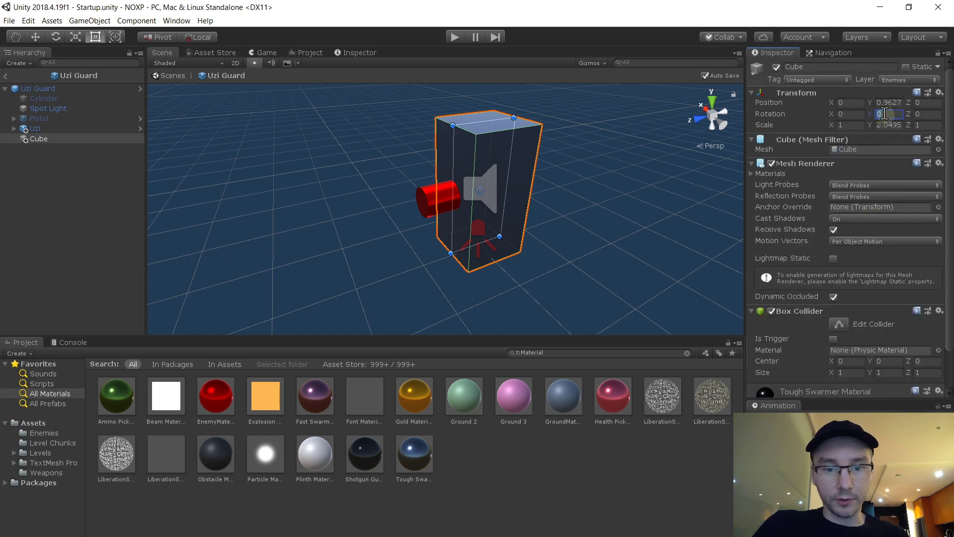
{"action": "type", "text": "45"}
{"action": "left_click_drag", "start_coordinate": [322, 196], "coordinate": [487, 238], "text": "alt"}
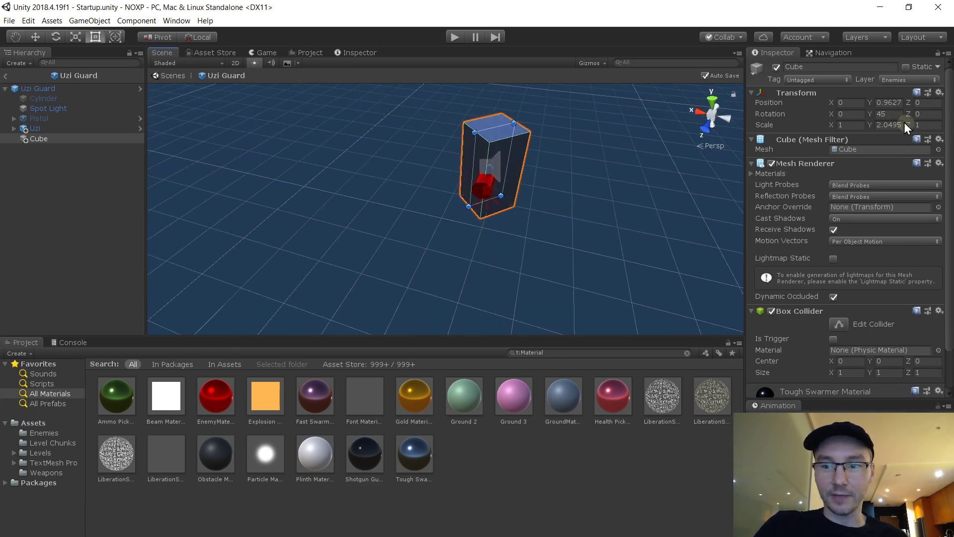
{"action": "type", "text": "0"}
{"action": "key", "text": "Return"}
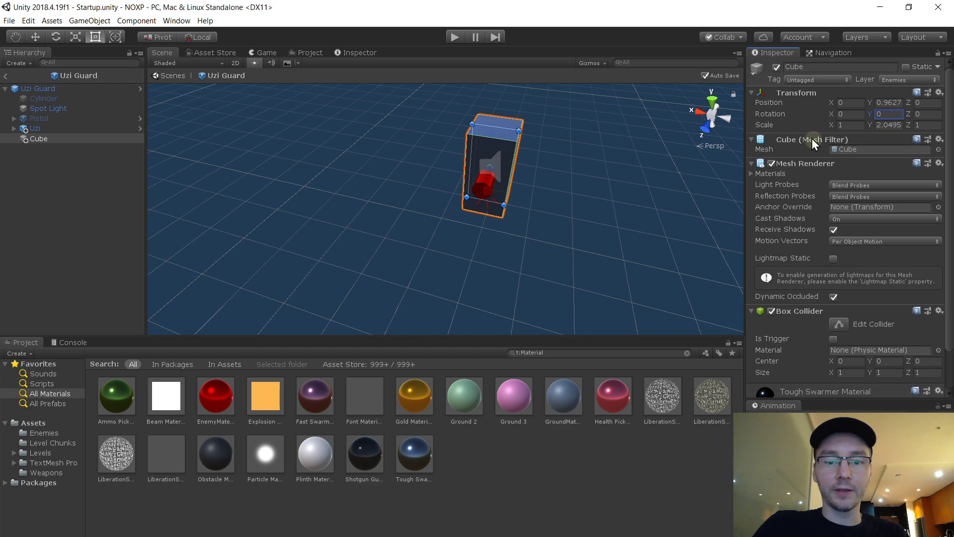
{"action": "mouse_move", "coordinate": [490, 189]}
{"action": "left_mouse_down", "text": "alt"}
{"action": "mouse_move", "coordinate": [486, 196]}
{"action": "mouse_move", "coordinate": [477, 183]}
{"action": "left_mouse_up", "text": "alt"}
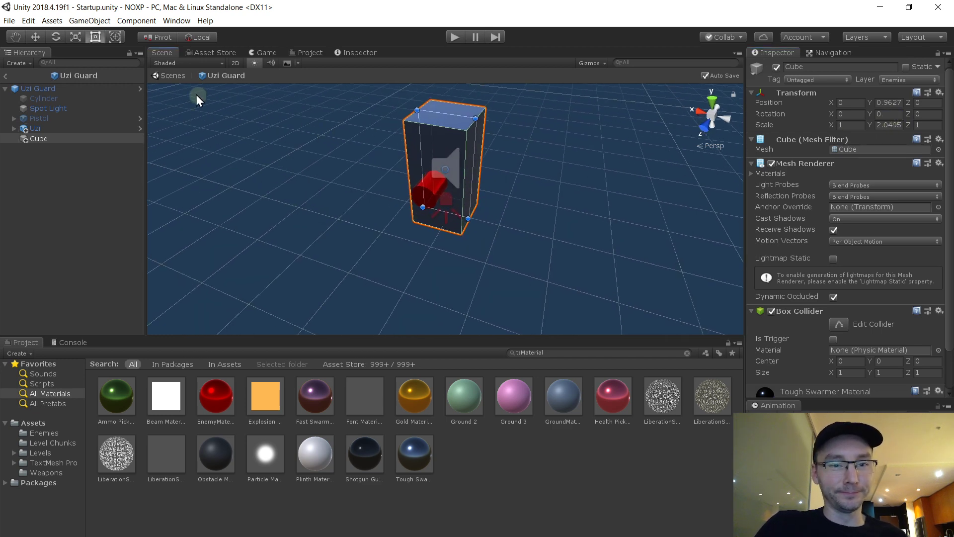
- Leave the Uzi Guard prefab and set the Level Manager's First Level Name to Level 4
{"action": "left_click", "coordinate": [3, 75]}
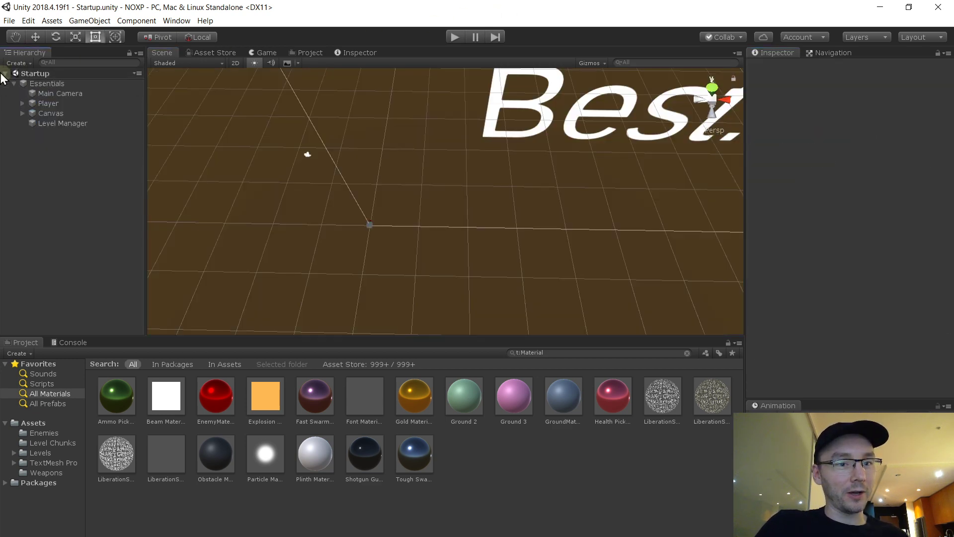
{"action": "left_click", "coordinate": [65, 124]}
{"action": "left_click", "coordinate": [893, 175]}
{"action": "left_click", "coordinate": [892, 175]}
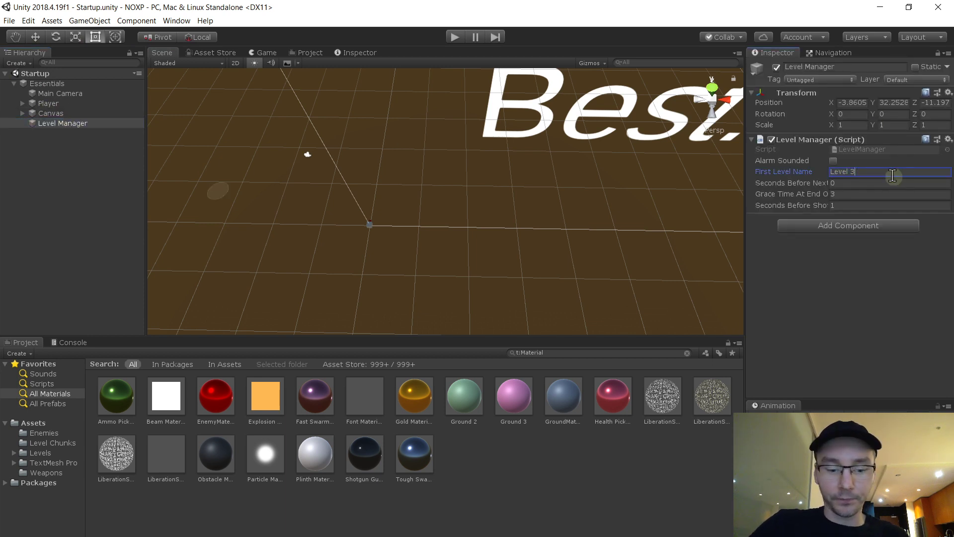
- Start a playtest of Level 4 and collect the Auto Shotgun and an antique while moving past the guards
{"action": "left_click", "coordinate": [455, 38]}
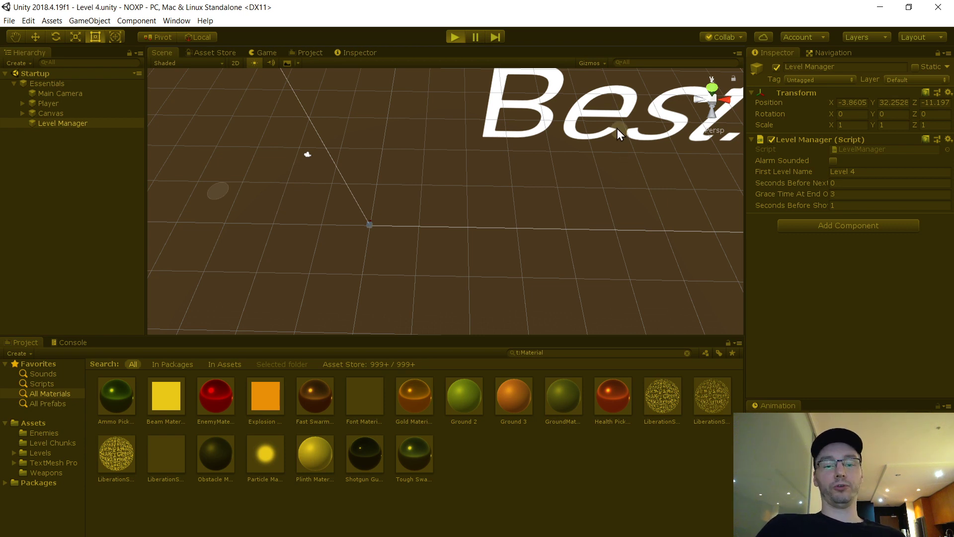
{"action": "key", "text": "d"}
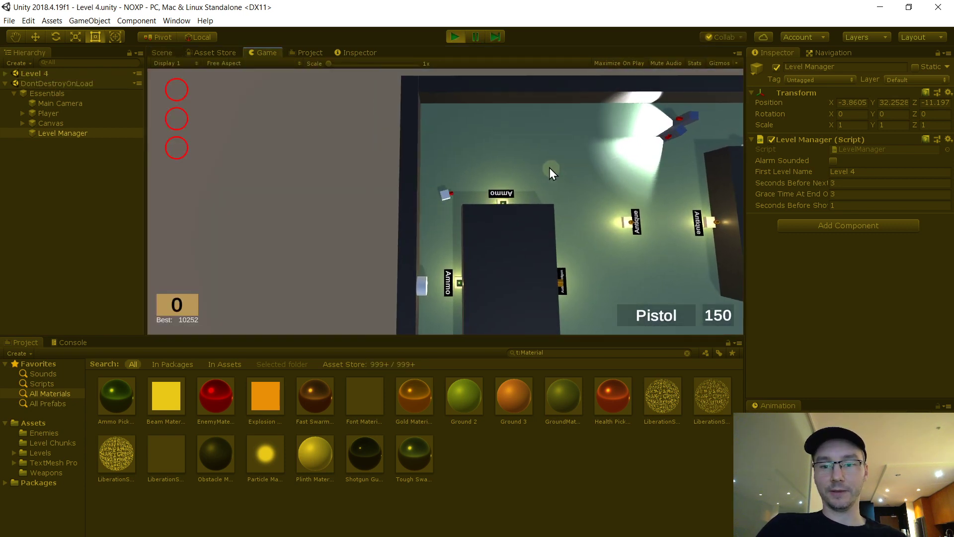
{"action": "key", "text": "w"}
{"action": "key", "text": "d"}
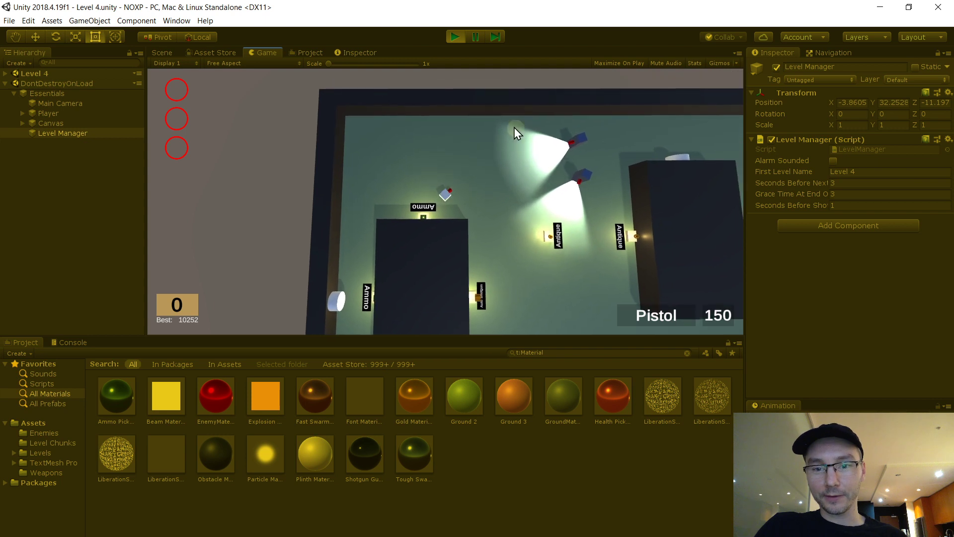
{"action": "key", "text": "s"}
{"action": "key", "text": "a"}
{"action": "key", "text": "e"}
{"action": "key", "text": "d"}
{"action": "key", "text": "w"}
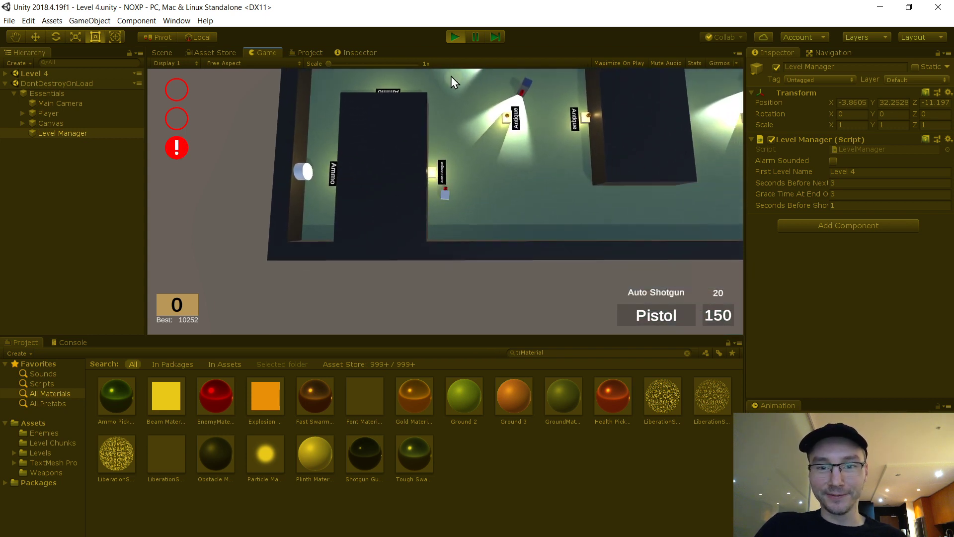
{"action": "key", "text": "d"}
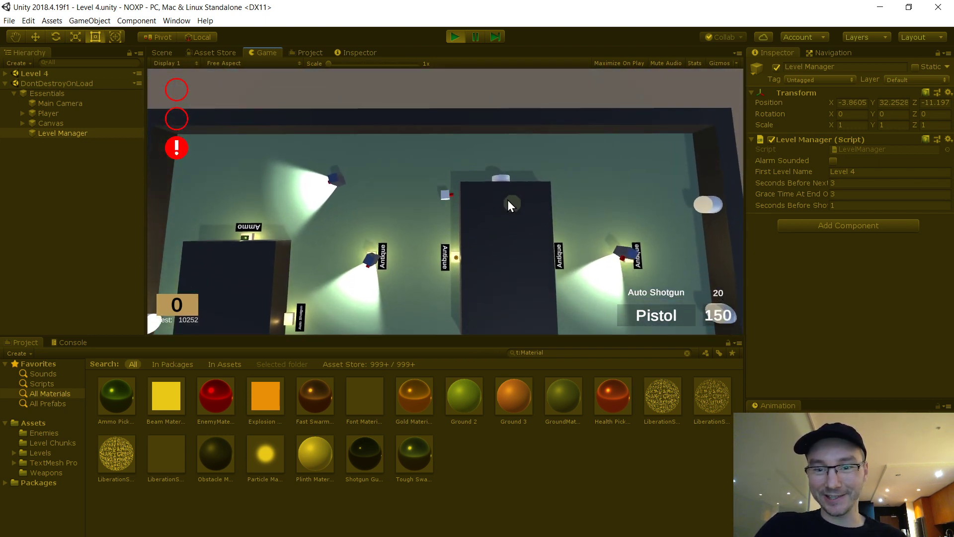
{"action": "key", "text": "e"}
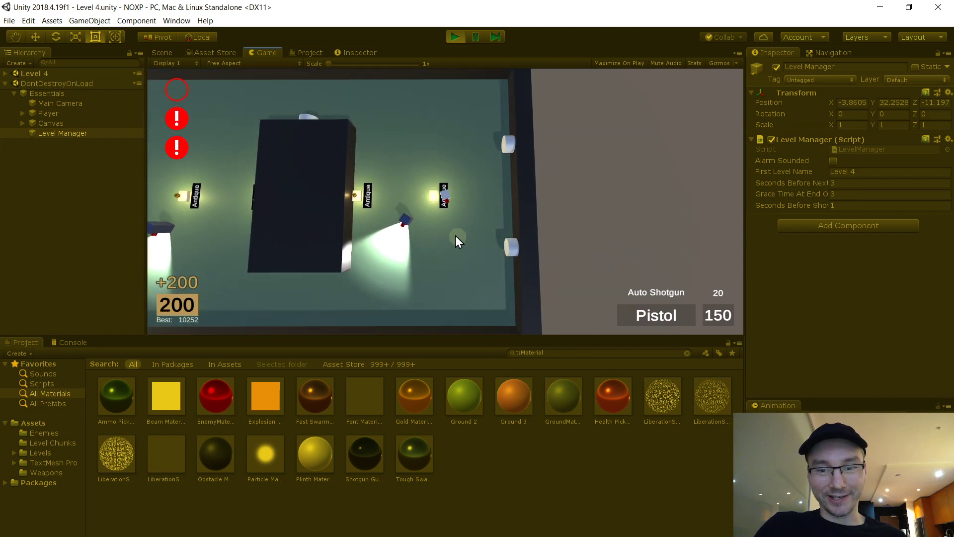
- Switch to the Auto Shotgun and fight the guards and swarmers while moving around Level 4
{"action": "right_click", "coordinate": [422, 244]}
{"action": "left_click_drag", "start_coordinate": [375, 252], "coordinate": [368, 224]}
{"action": "key", "text": "s"}
{"action": "key", "text": "a"}
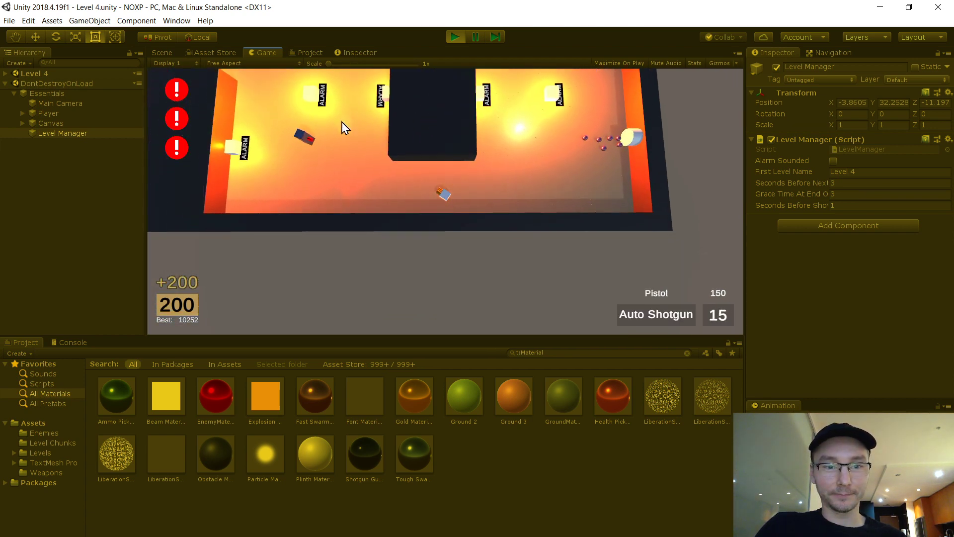
{"action": "key", "text": "w"}
{"action": "key", "text": "d"}
{"action": "left_click_drag", "start_coordinate": [457, 146], "coordinate": [346, 266]}
{"action": "key", "text": "a"}
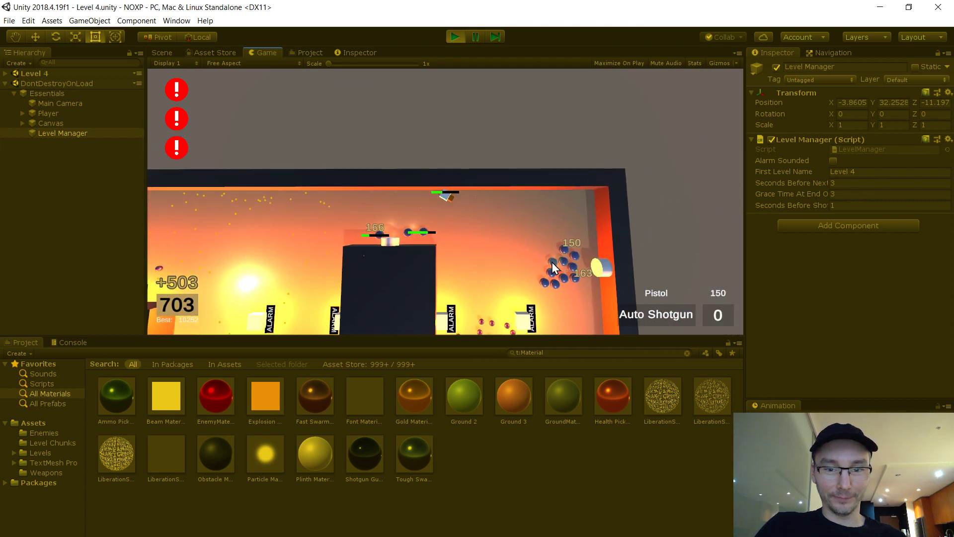
- Switch back to the Pistol, fire at the approaching enemies, and end the Level 4 playtest
{"action": "key", "text": "d"}
{"action": "key", "text": "s"}
{"action": "right_click", "coordinate": [507, 204]}
{"action": "key", "text": "w"}
{"action": "left_click", "coordinate": [523, 225]}
{"action": "left_click", "coordinate": [518, 252]}
{"action": "key", "text": "w"}
{"action": "left_click", "coordinate": [528, 258]}
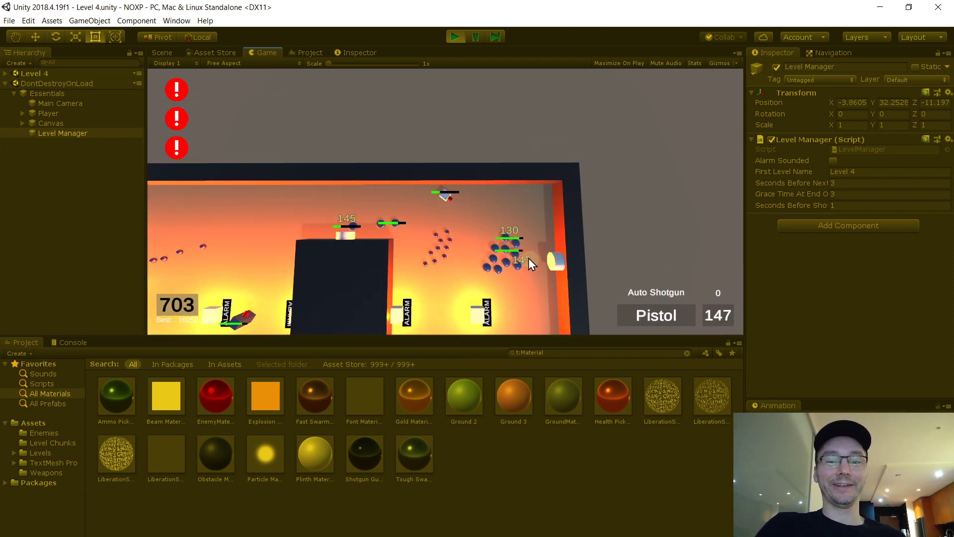
{"action": "left_click", "coordinate": [462, 257]}
{"action": "left_click", "coordinate": [455, 37]}
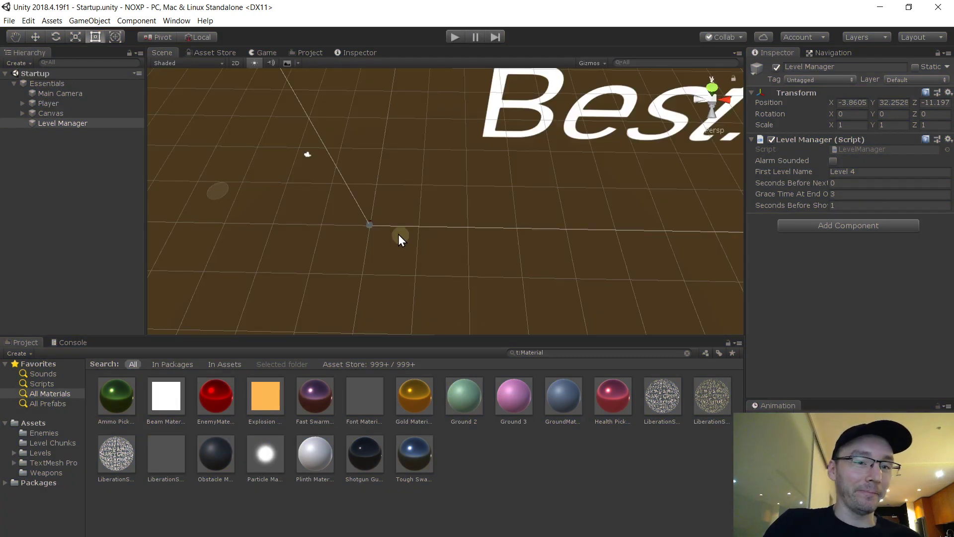
- Open the Level 6 scene from the Levels folder for a look, and open the Level 7 scene instead
{"action": "left_click", "coordinate": [64, 452]}
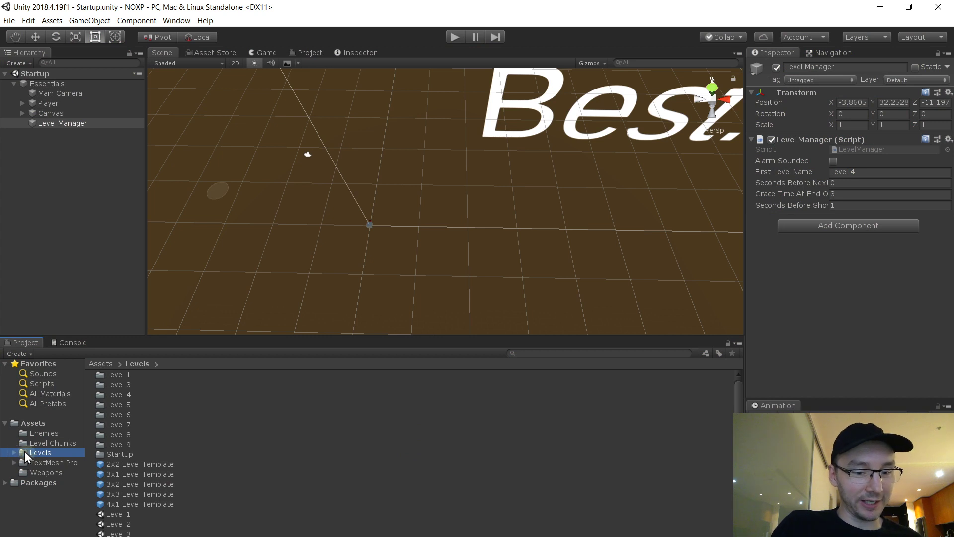
{"action": "scroll", "coordinate": [185, 434], "scroll_direction": "down", "scroll_amount": 3}
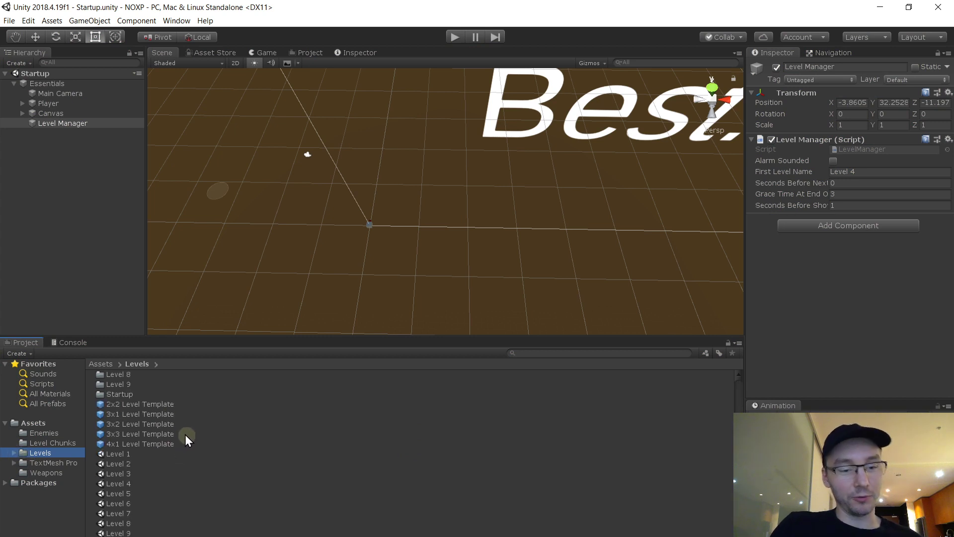
{"action": "double_click", "coordinate": [132, 502]}
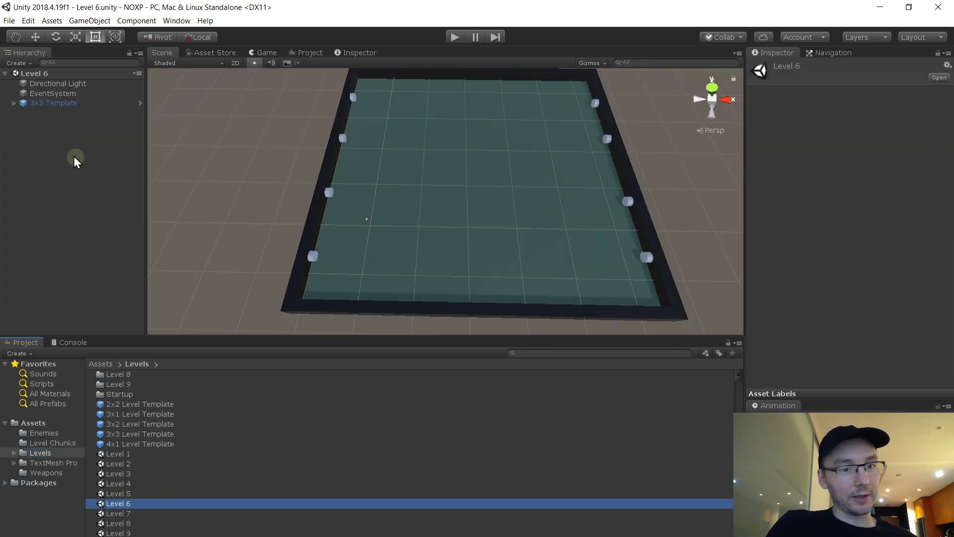
{"action": "double_click", "coordinate": [130, 513]}
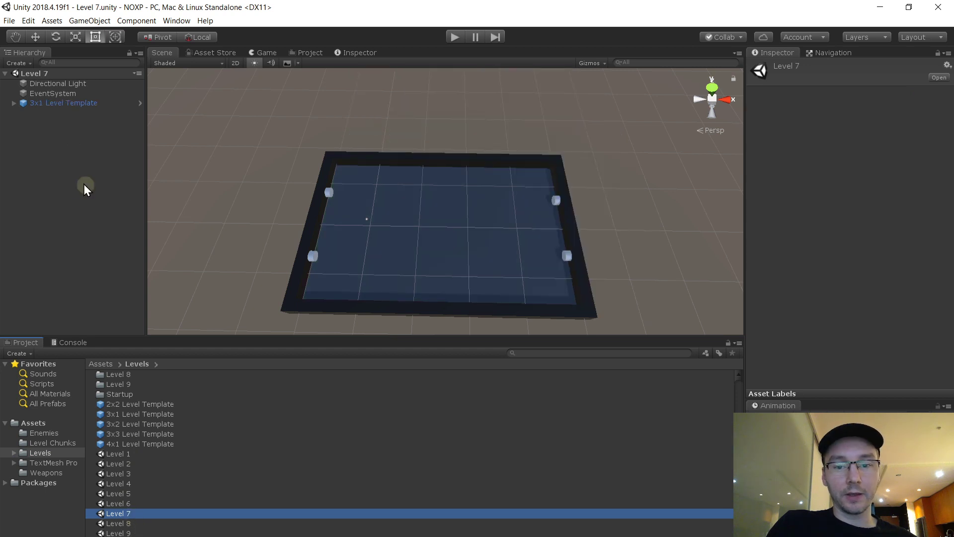
- Apply the Ground 3 material to the Ground object of the 3x1 Level Template in Level 7
{"action": "left_click", "coordinate": [14, 103]}
{"action": "left_click", "coordinate": [57, 114]}
{"action": "left_click", "coordinate": [55, 122]}
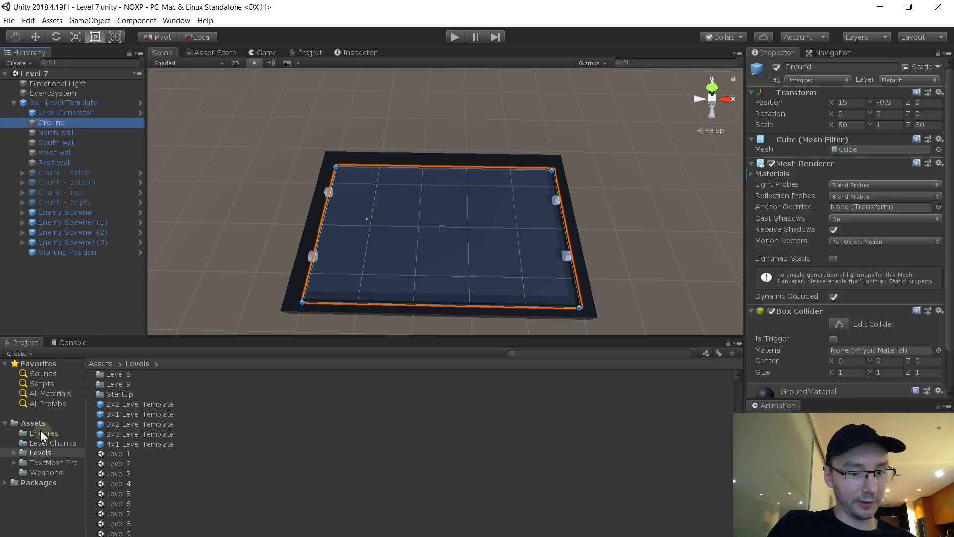
{"action": "left_click", "coordinate": [46, 393]}
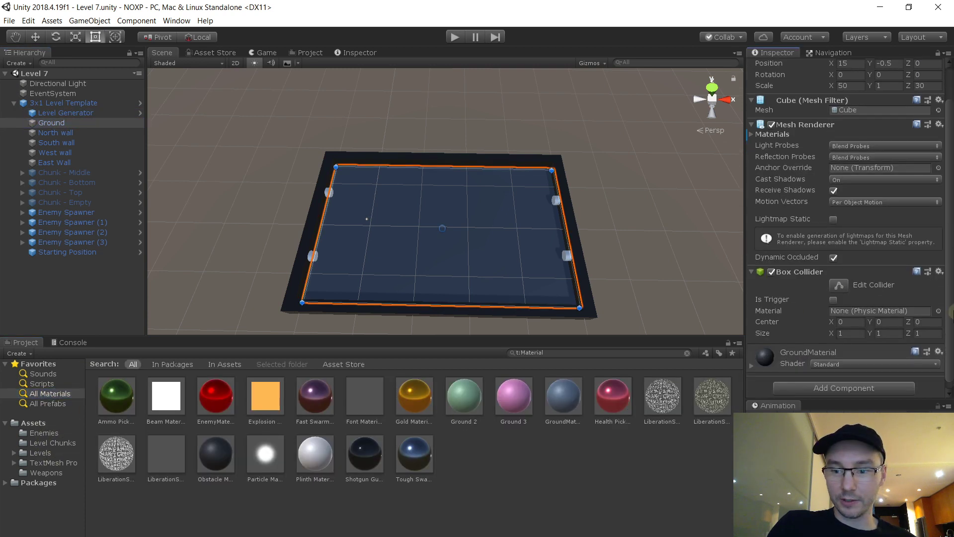
{"action": "left_click_drag", "start_coordinate": [513, 400], "coordinate": [866, 396]}
{"action": "mouse_move", "coordinate": [417, 175]}
{"action": "left_mouse_down", "text": "alt"}
{"action": "mouse_move", "coordinate": [383, 165]}
{"action": "mouse_move", "coordinate": [392, 185]}
{"action": "mouse_move", "coordinate": [317, 158]}
{"action": "mouse_move", "coordinate": [373, 144]}
{"action": "mouse_move", "coordinate": [435, 177]}
{"action": "left_mouse_up", "text": "alt"}
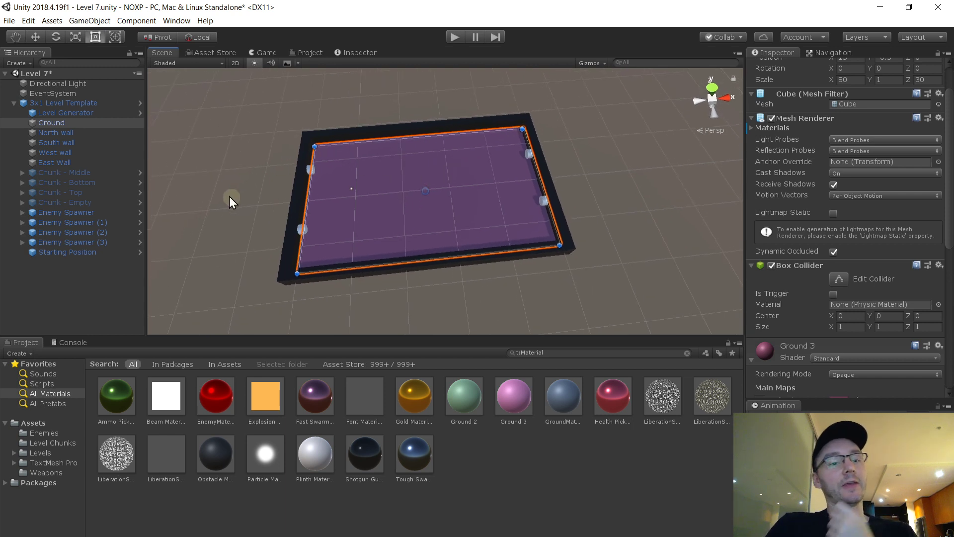
- Duplicate the Uzi Guard prefab in the Enemies folder, rename the copy Shotgun Guard, and open it for editing
{"action": "left_click", "coordinate": [64, 450]}
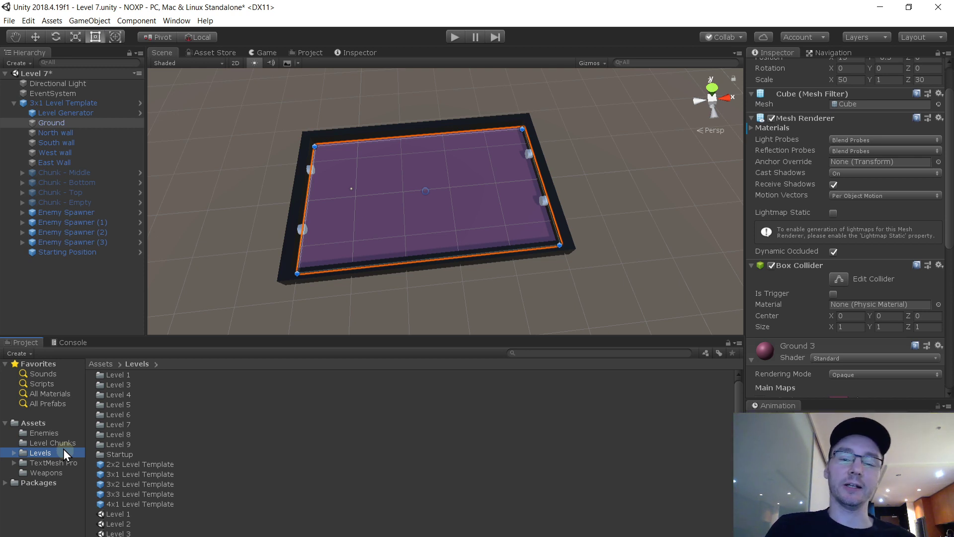
{"action": "left_click", "coordinate": [42, 433]}
{"action": "left_click", "coordinate": [123, 415]}
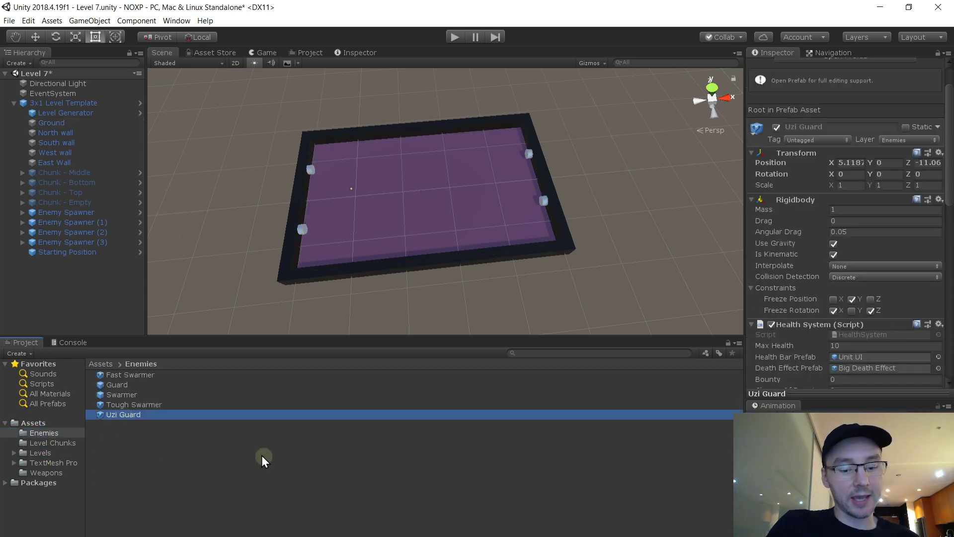
{"action": "key", "text": "ctrl+d"}
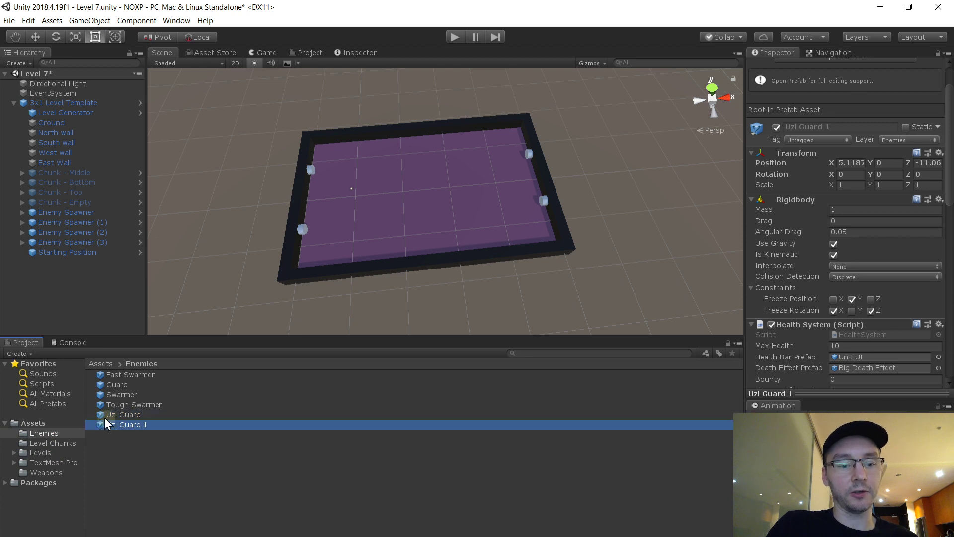
{"action": "left_click", "coordinate": [117, 415]}
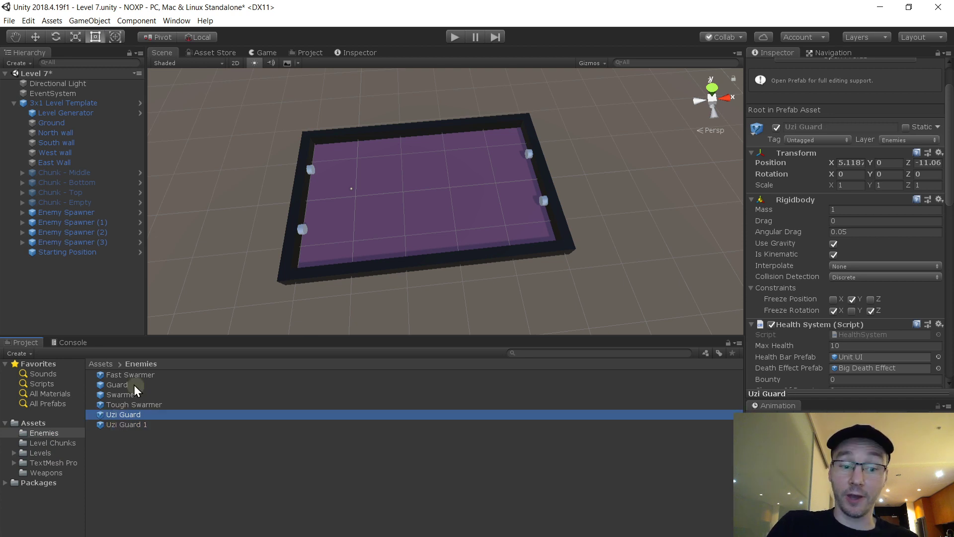
{"action": "left_click", "coordinate": [136, 424]}
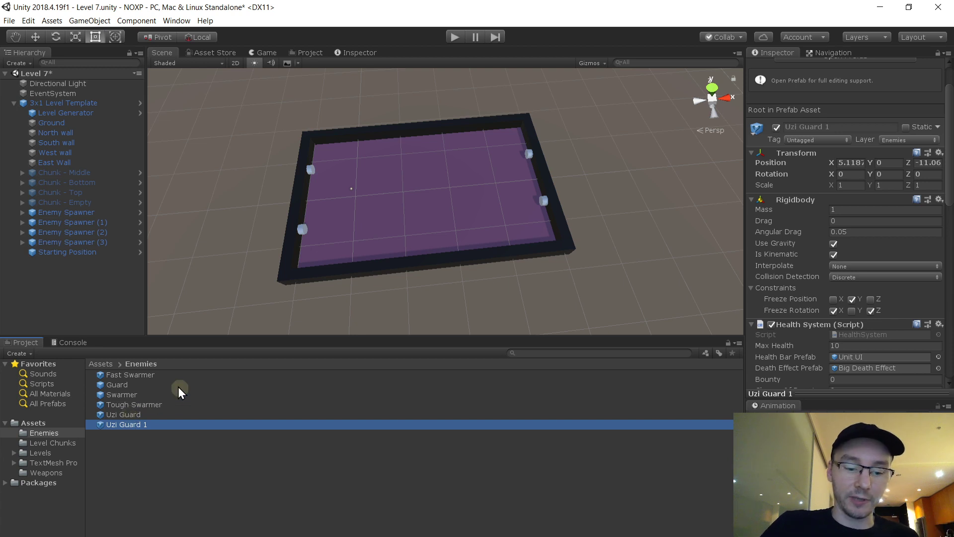
{"action": "key", "text": "F2"}
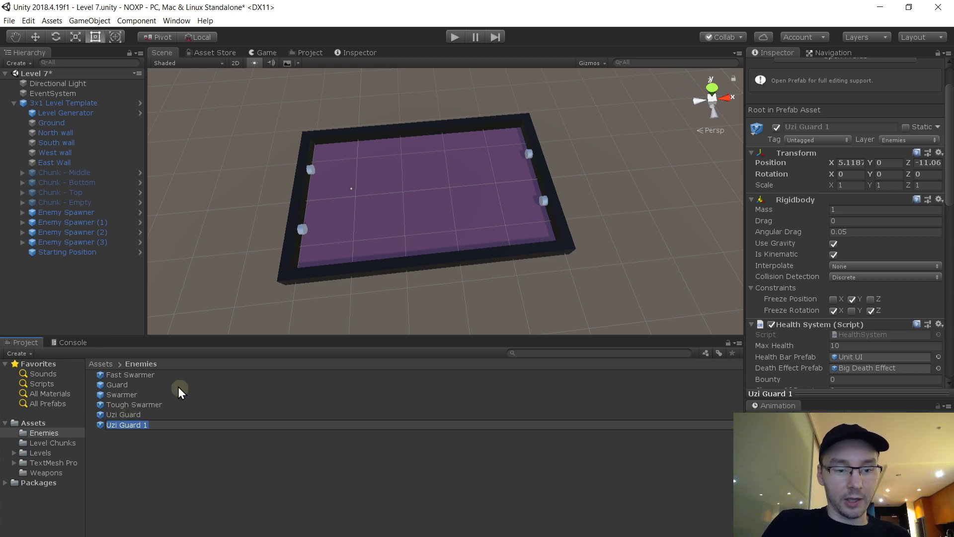
{"action": "type", "text": "Shotgun Guard"}
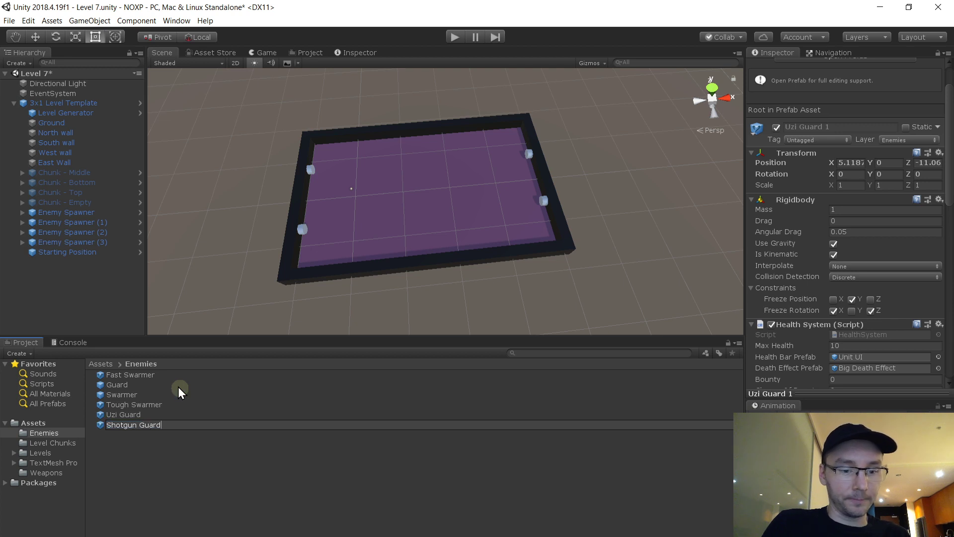
{"action": "key", "text": "Return"}
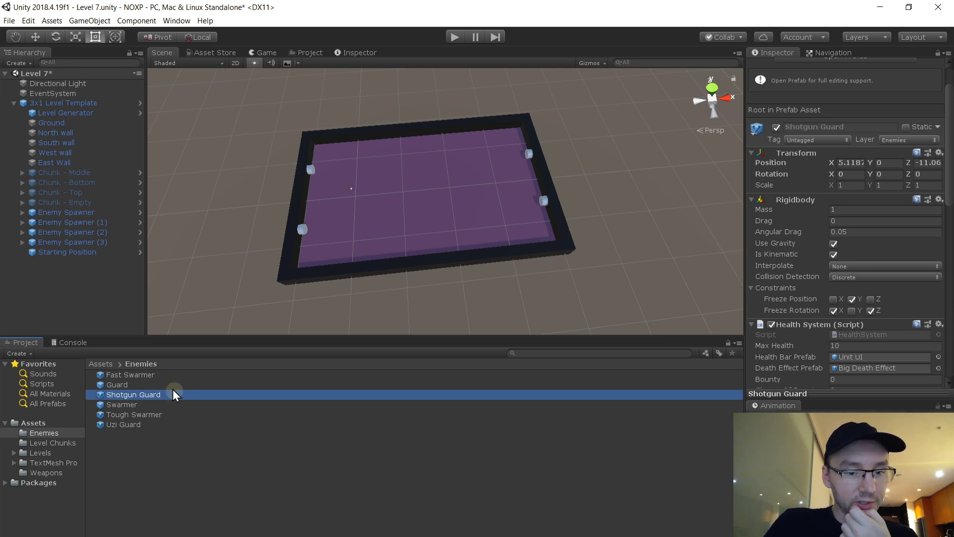
{"action": "double_click", "coordinate": [151, 394]}
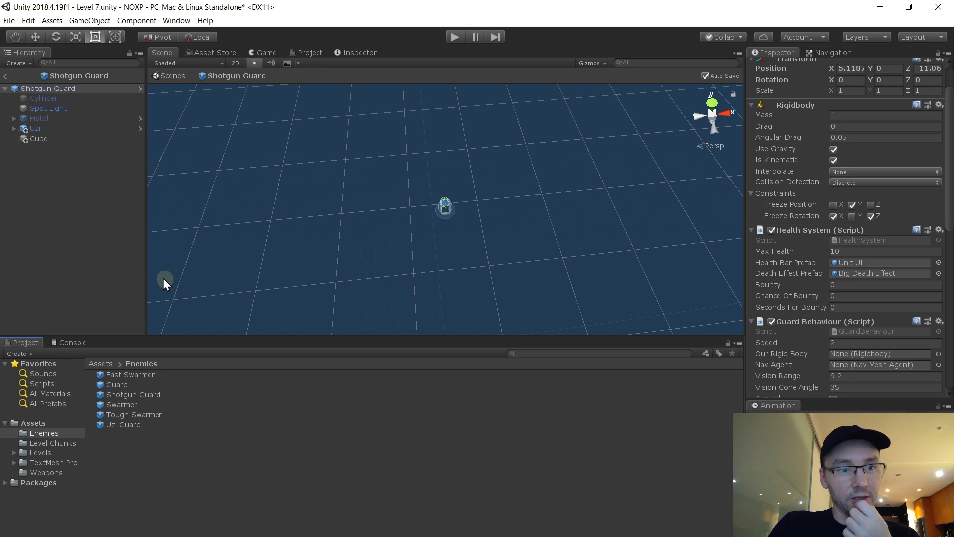
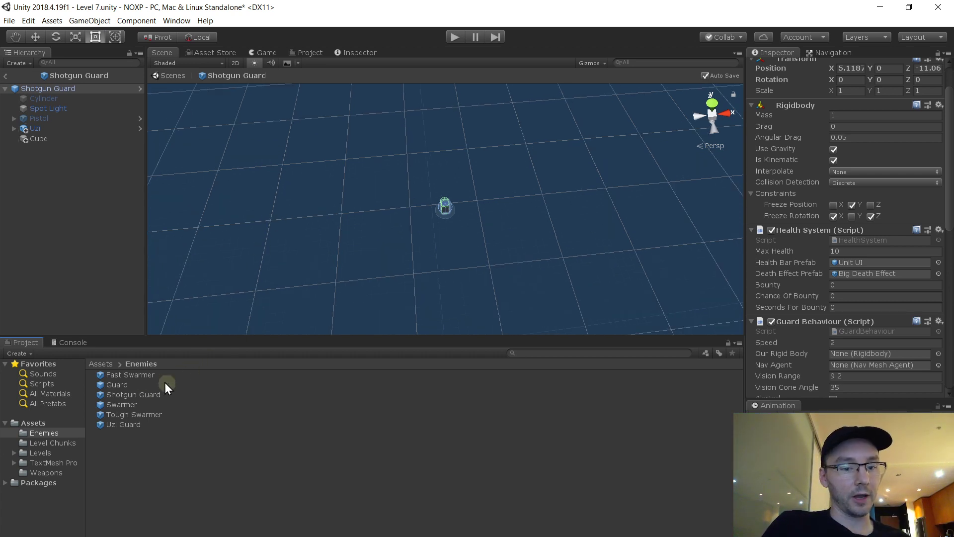
- Rename the Uzi Guard prefab in the Enemies folder as World 2 Guard
{"action": "left_click", "coordinate": [128, 426]}
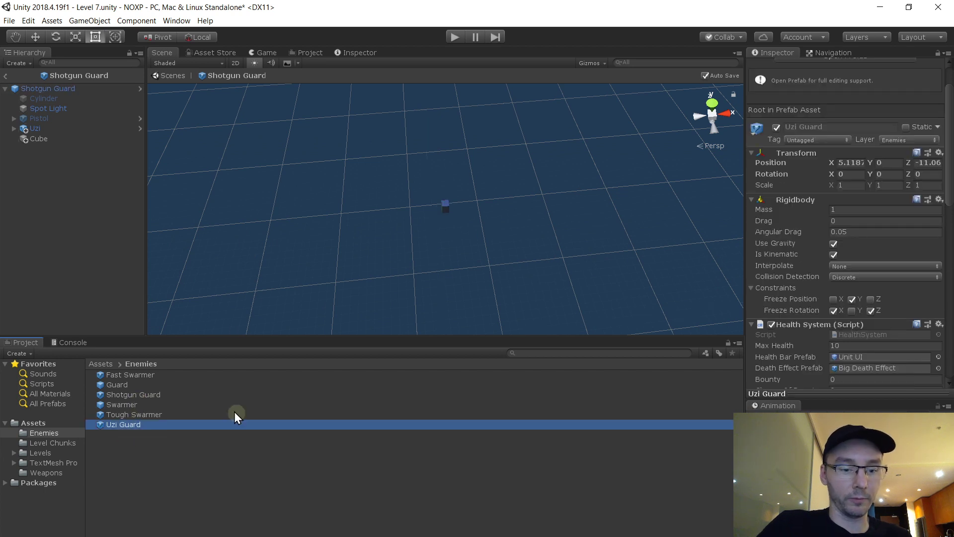
{"action": "key", "text": "F2"}
{"action": "type", "text": "Worl"}
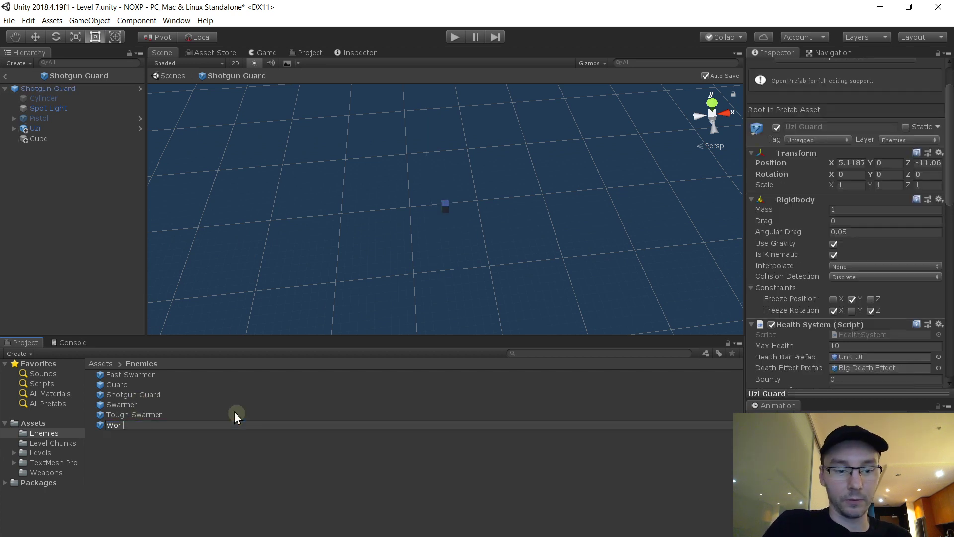
{"action": "type", "text": "d 2 Guard"}
{"action": "key", "text": "Return"}
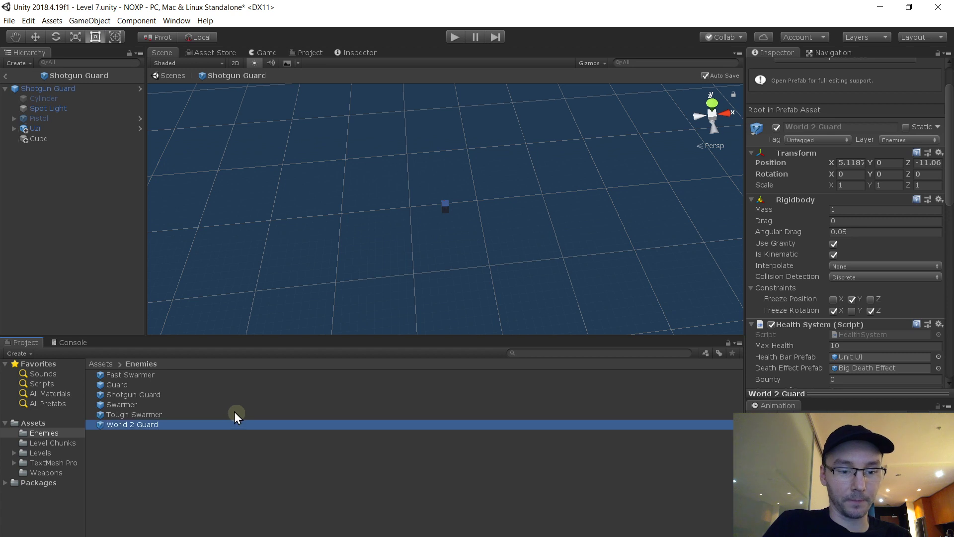
- Rename the Shotgun Guard prefab as World 3 Guard
{"action": "key", "text": "Up"}
{"action": "key", "text": "Up"}
{"action": "key", "text": "F2"}
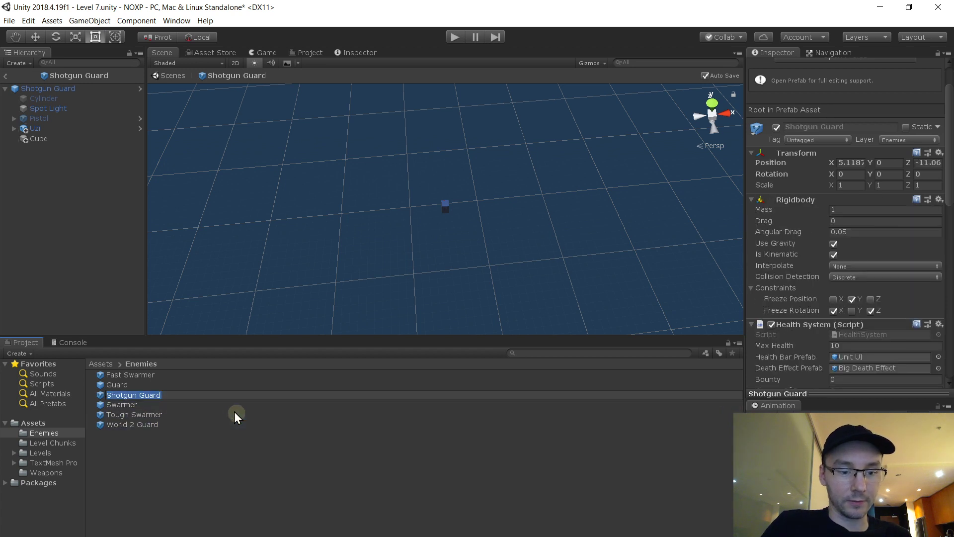
{"action": "type", "text": "World 3 Guard"}
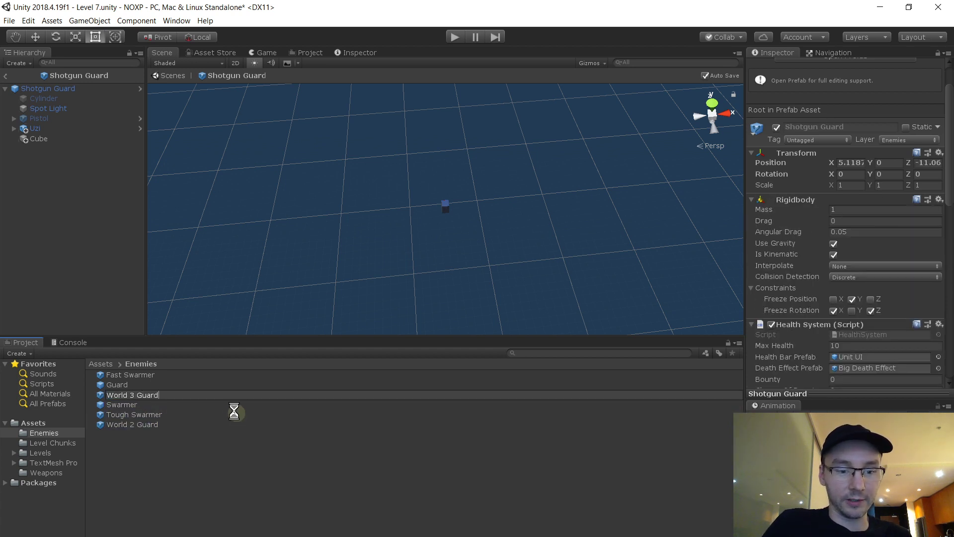
{"action": "key", "text": "Return"}
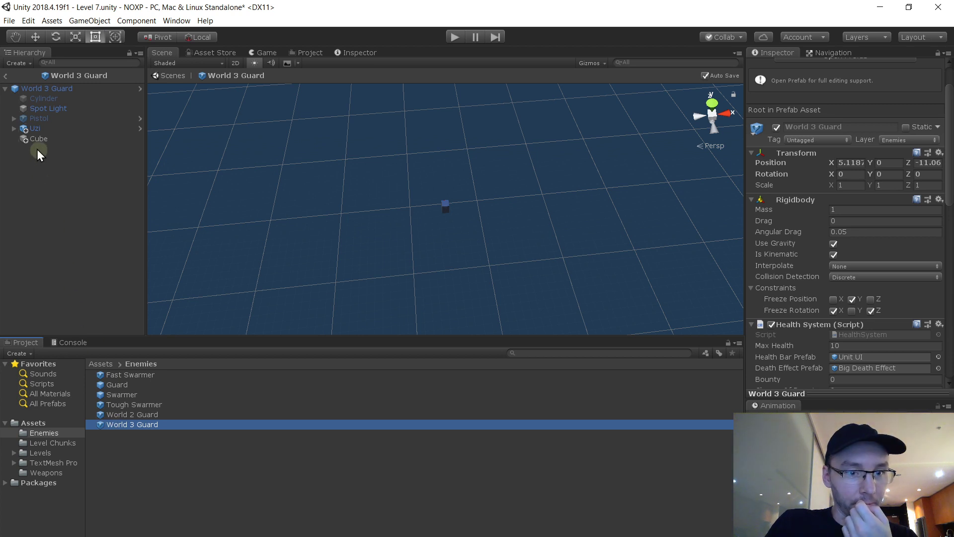
- Add the Shotgun prefab from the Weapons folder to the World 3 Guard and reset its transform
{"action": "left_click", "coordinate": [43, 473]}
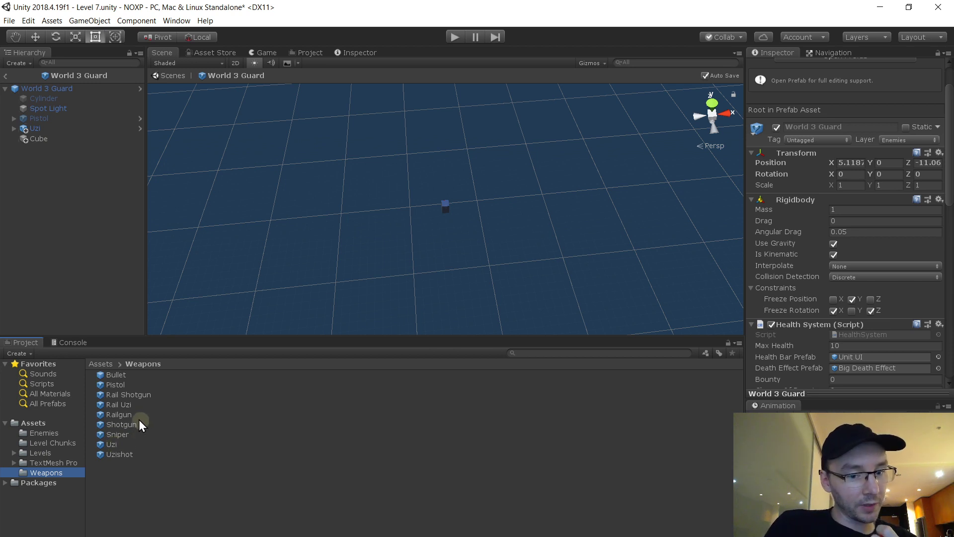
{"action": "left_click_drag", "start_coordinate": [127, 424], "coordinate": [58, 186]}
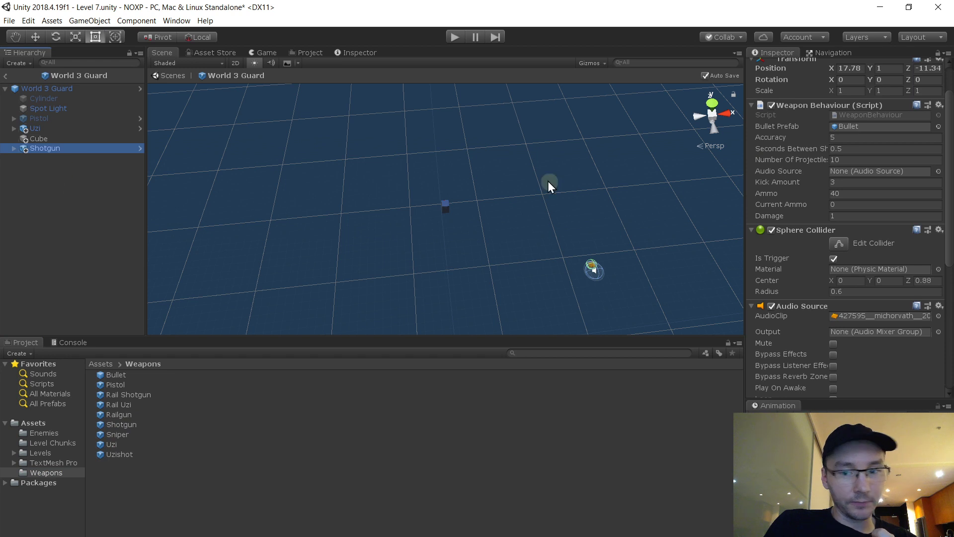
{"action": "scroll", "coordinate": [948, 69], "scroll_direction": "up", "scroll_amount": 2}
{"action": "left_click", "coordinate": [939, 104]}
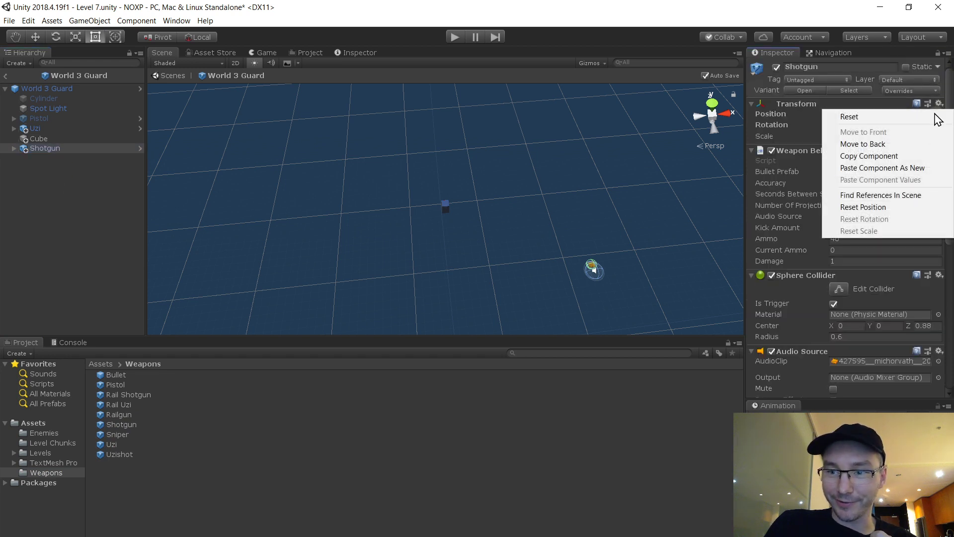
{"action": "left_click", "coordinate": [876, 117]}
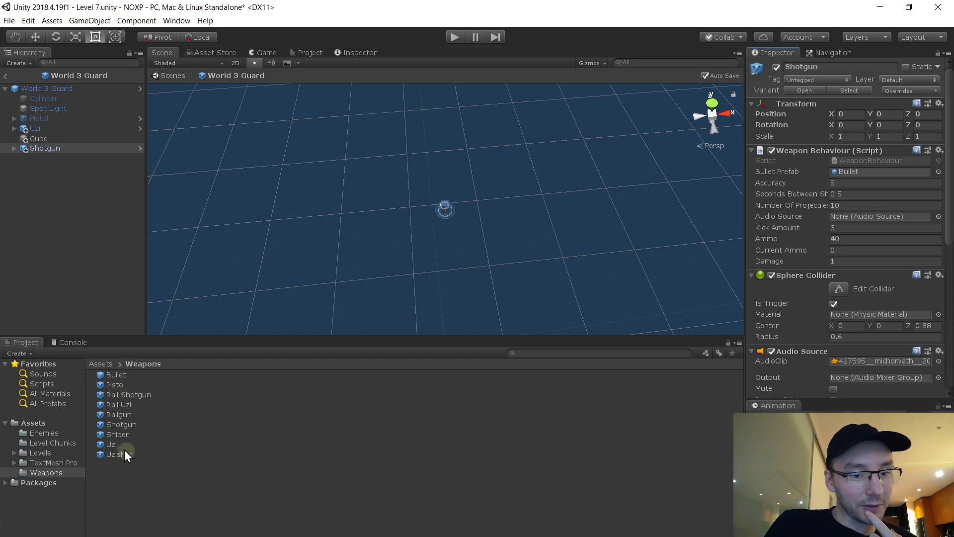
- Open the base Weapon prefab from the Assets folder to inspect it, and exit to the Level 7 scene
{"action": "left_click", "coordinate": [48, 422]}
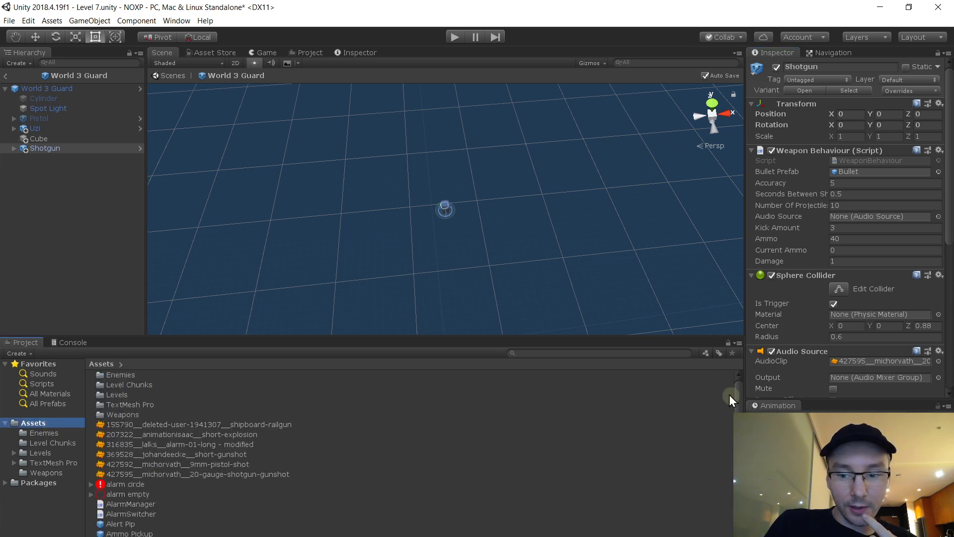
{"action": "scroll", "coordinate": [728, 395], "scroll_direction": "down", "scroll_amount": 15}
{"action": "double_click", "coordinate": [120, 513]}
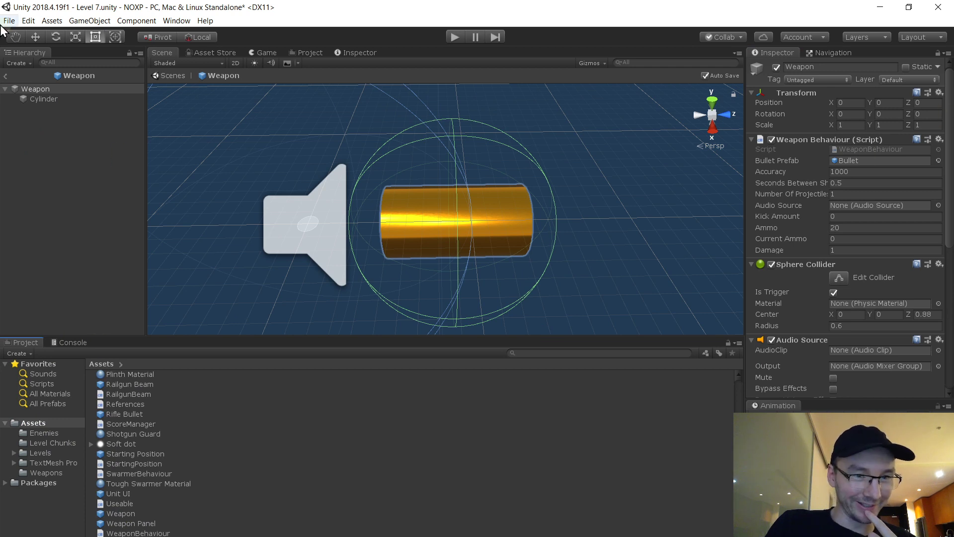
{"action": "left_click", "coordinate": [5, 76]}
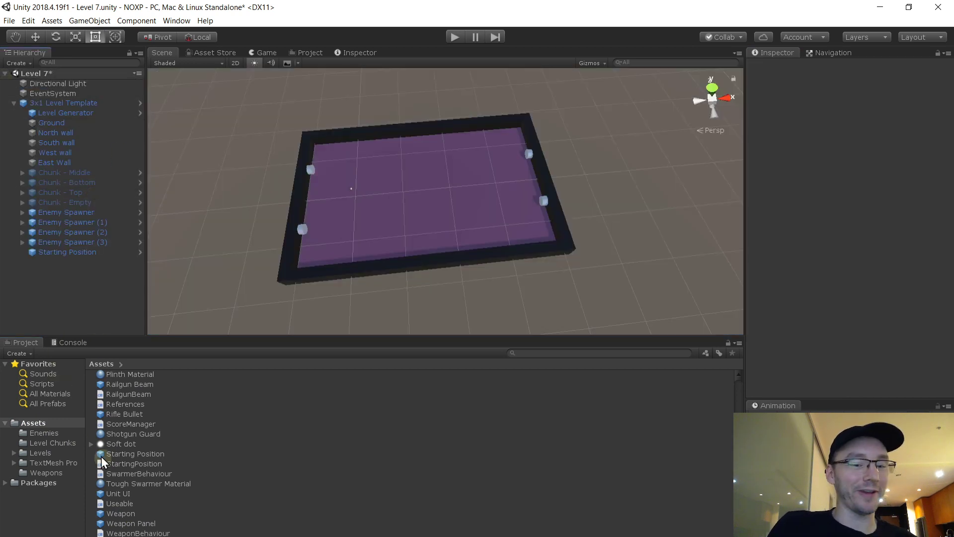
- Reopen the World 3 Guard prefab from the Enemies folder and delete its Uzi object
{"action": "left_click", "coordinate": [70, 473]}
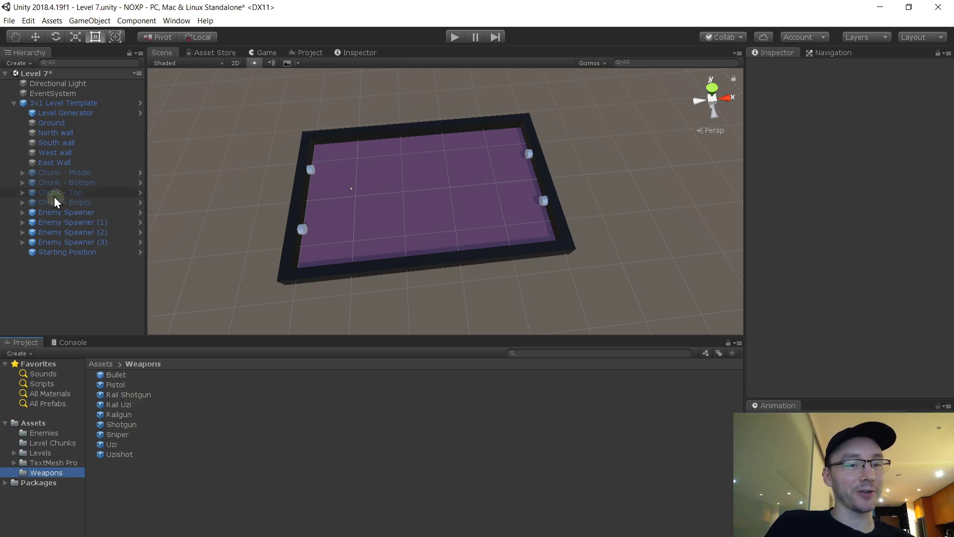
{"action": "left_click", "coordinate": [50, 432]}
{"action": "double_click", "coordinate": [130, 424]}
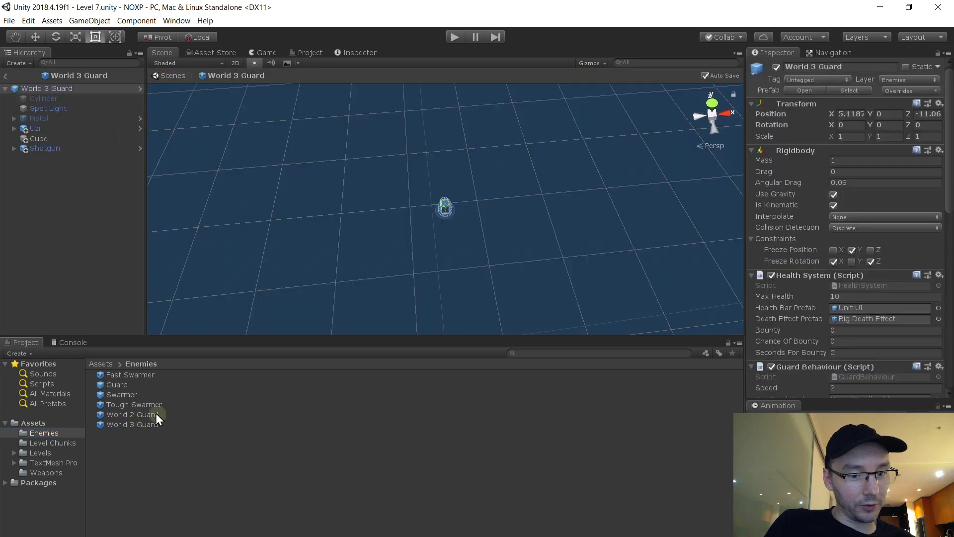
{"action": "left_click", "coordinate": [53, 128]}
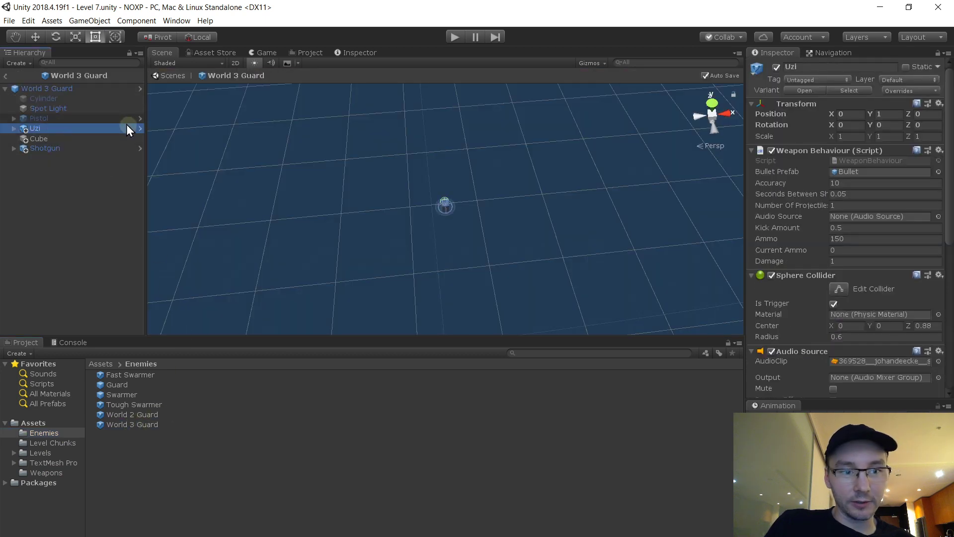
{"action": "key", "text": "Delete"}
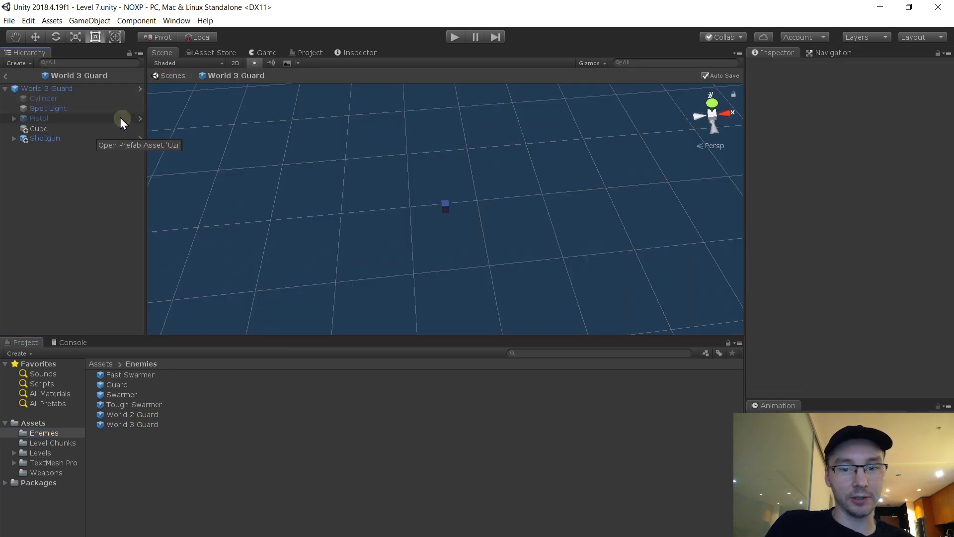
- Assign the Shotgun child as My Weapon in the World 3 Guard's Guard Behaviour script
{"action": "left_click", "coordinate": [82, 123]}
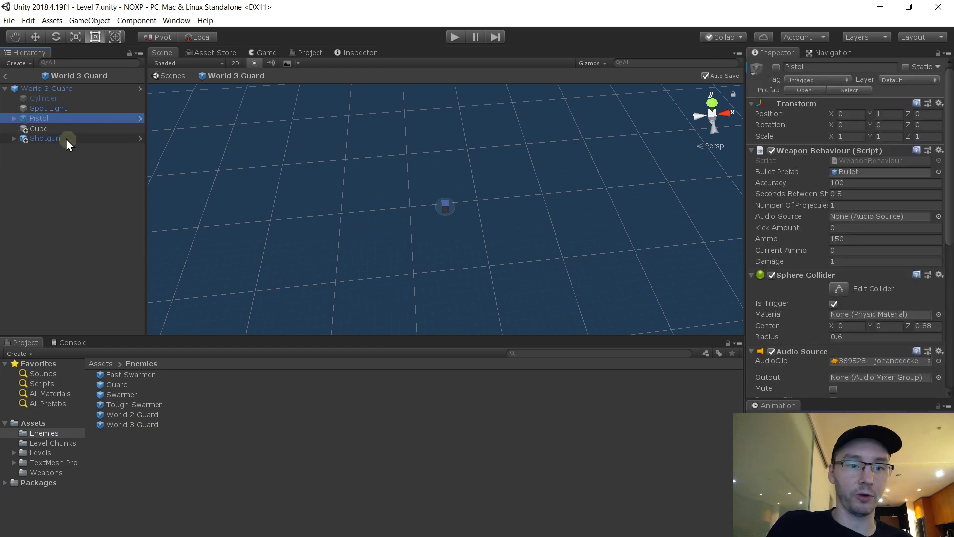
{"action": "left_click", "coordinate": [58, 91]}
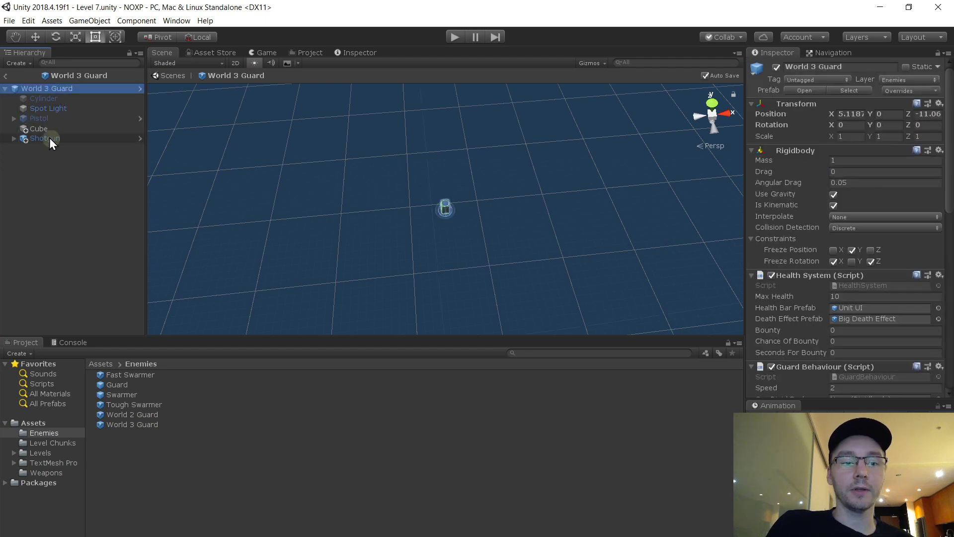
{"action": "left_click_drag", "start_coordinate": [49, 138], "coordinate": [870, 311]}
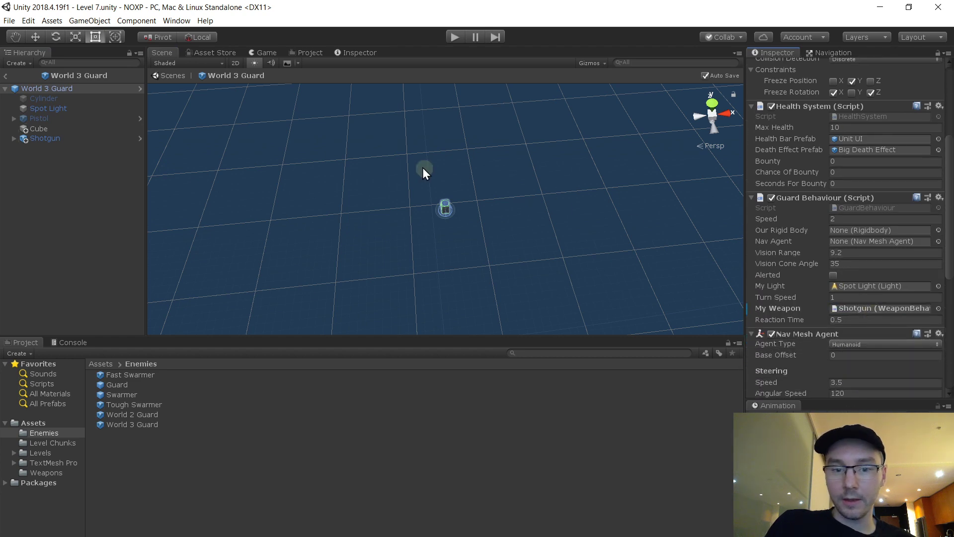
- Duplicate the guard's Cube body and set the copy's Y rotation to 45
{"action": "left_click_drag", "start_coordinate": [426, 171], "coordinate": [336, 120], "text": "alt"}
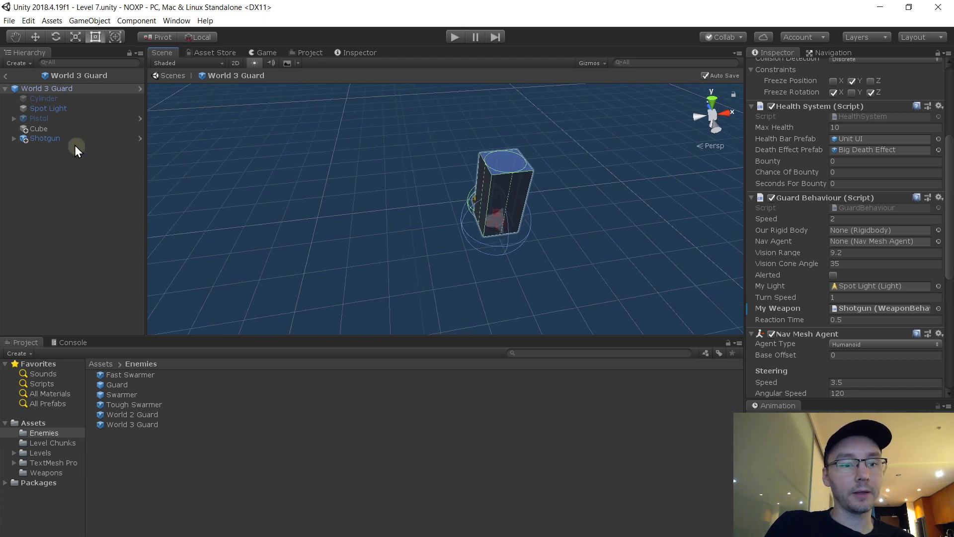
{"action": "left_click", "coordinate": [62, 130]}
{"action": "key", "text": "ctrl+d"}
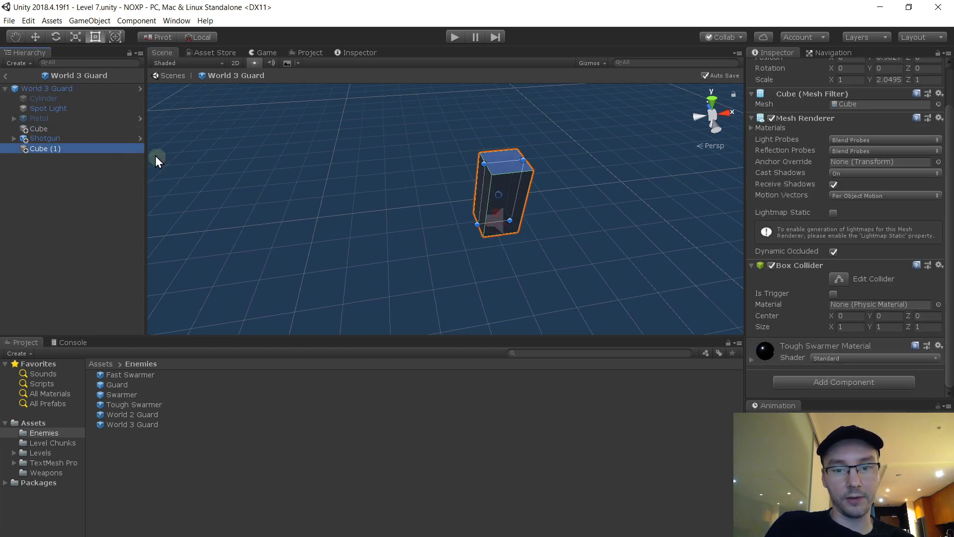
{"action": "left_click", "coordinate": [952, 93]}
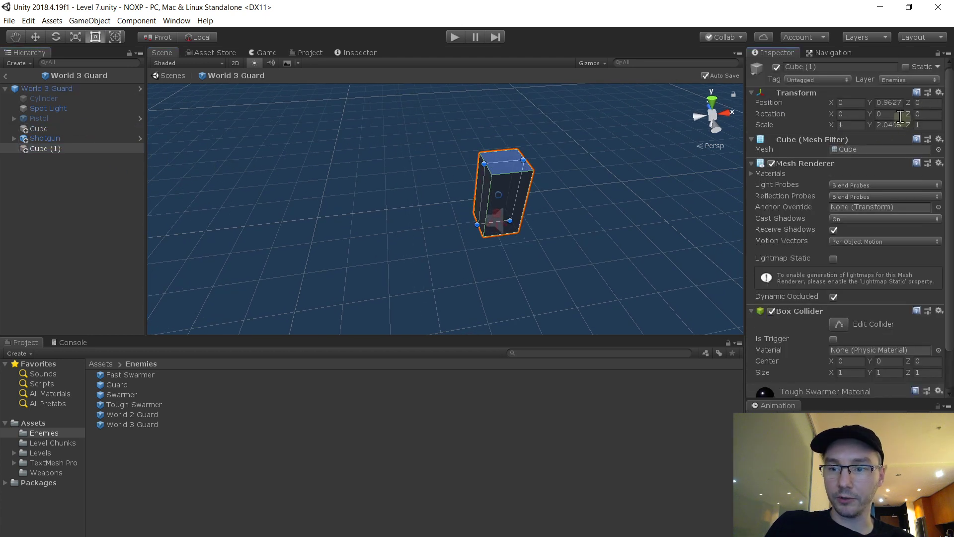
{"action": "type", "text": "45"}
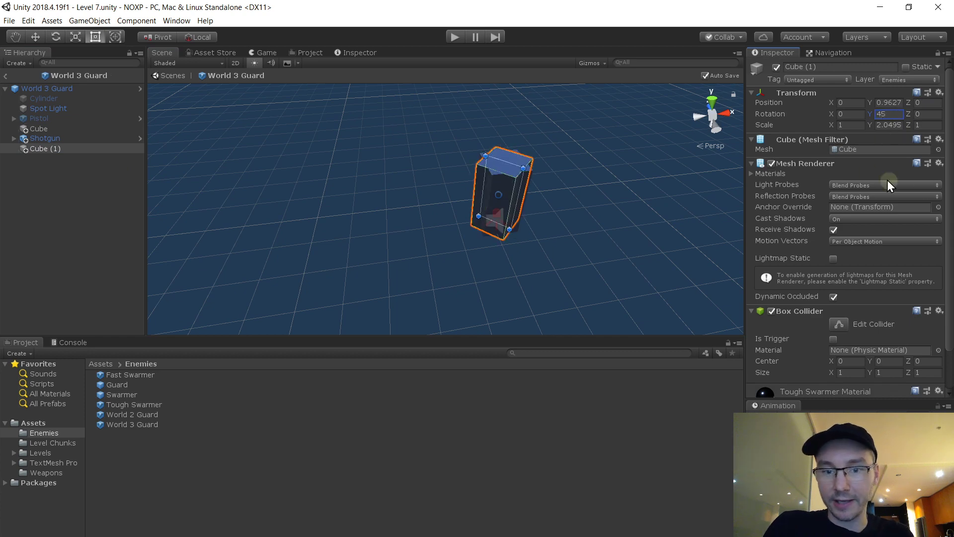
{"action": "scroll", "coordinate": [890, 183], "scroll_direction": "down", "scroll_amount": 1}
{"action": "left_click", "coordinate": [36, 192]}
{"action": "right_click_drag", "start_coordinate": [395, 229], "coordinate": [707, 160]}
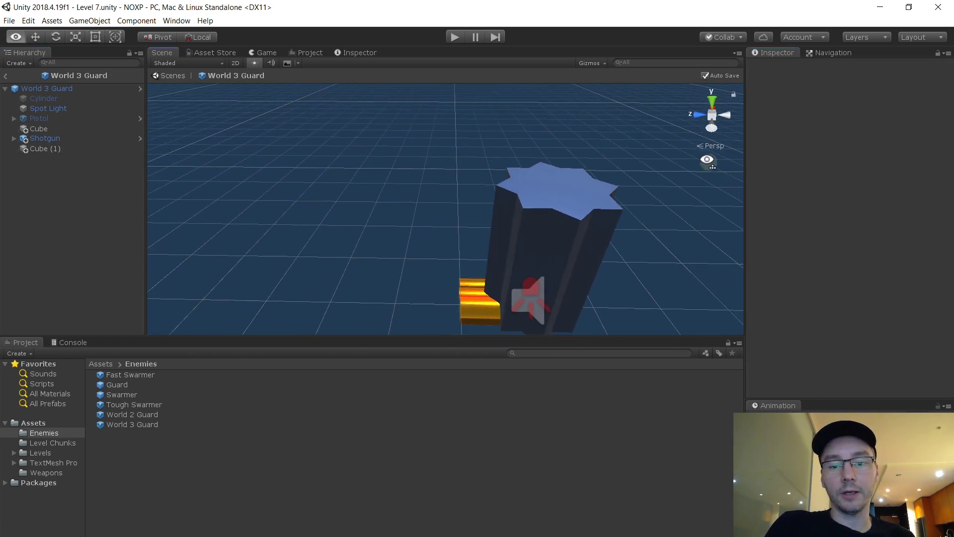
- Raise the guard's Shotgun by setting its Y position to 1
{"action": "left_click", "coordinate": [87, 139]}
{"action": "left_click", "coordinate": [886, 113]}
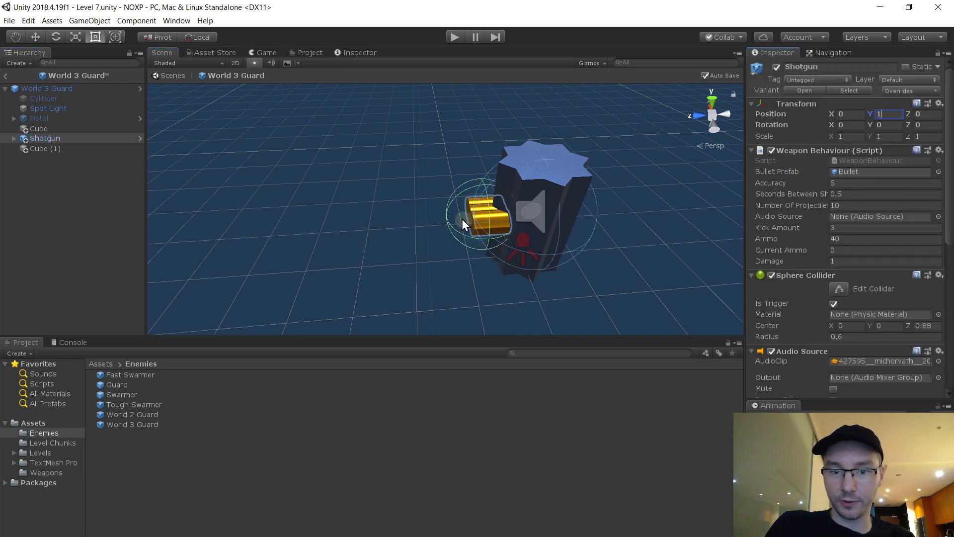
{"action": "left_click", "coordinate": [356, 222]}
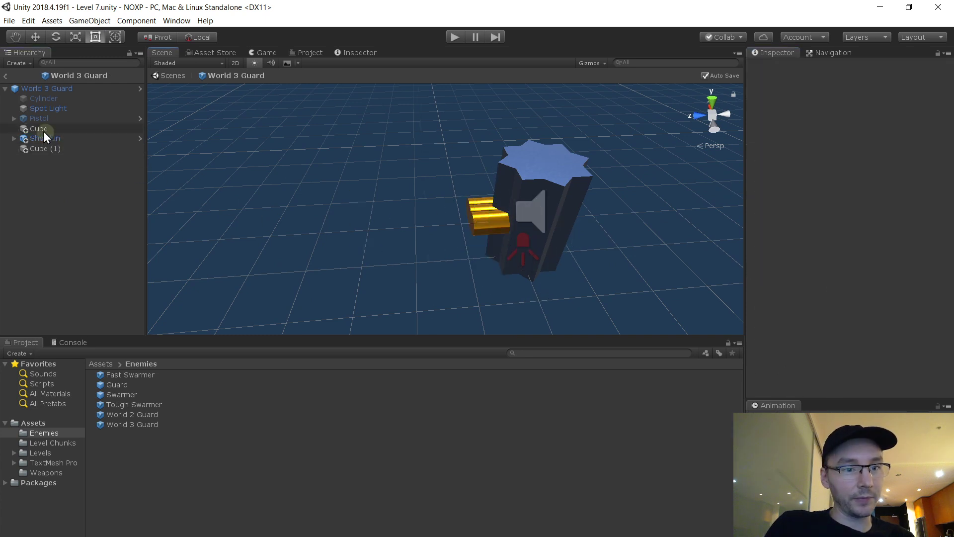
- Find the project's materials and apply EnemyMaterial to the rotated Cube (1)
{"action": "left_click", "coordinate": [64, 148]}
{"action": "left_click", "coordinate": [50, 422]}
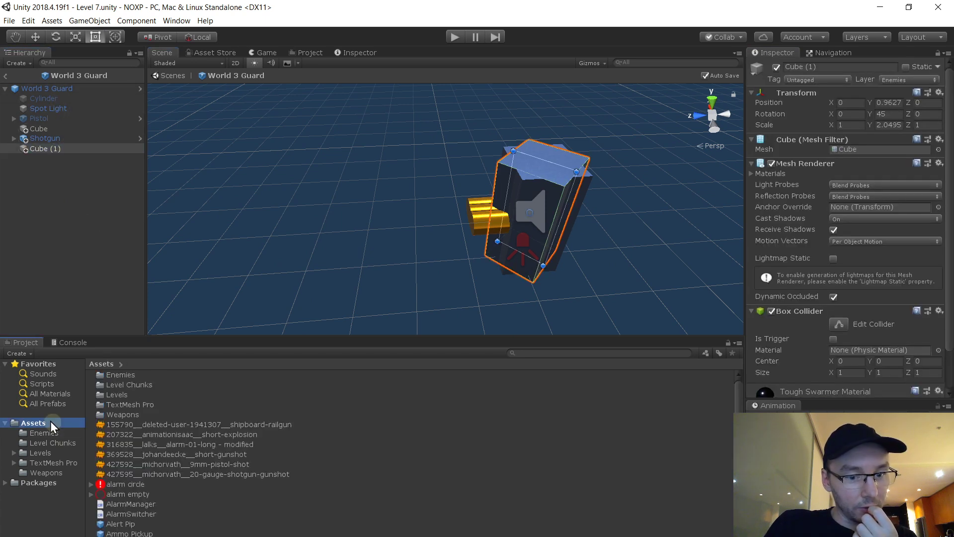
{"action": "left_click", "coordinate": [63, 393]}
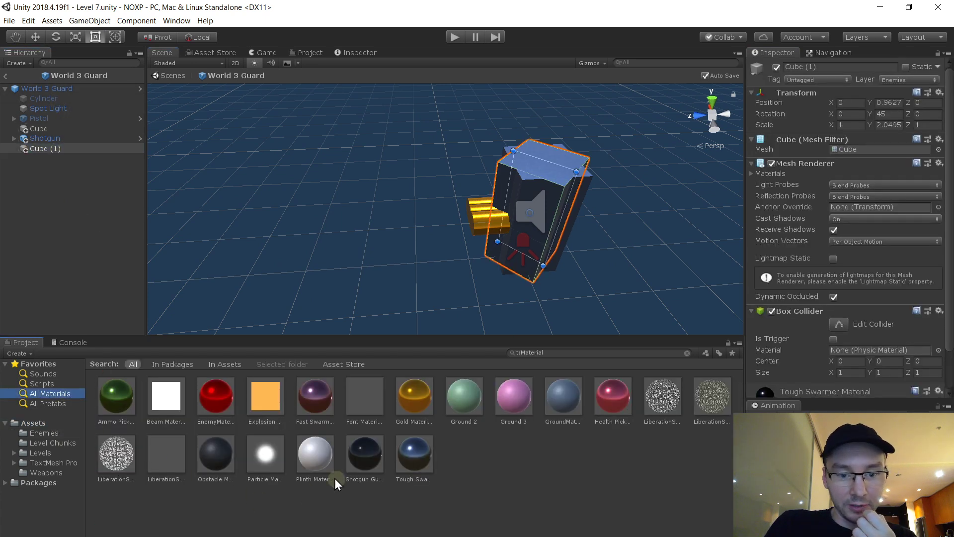
{"action": "scroll", "coordinate": [767, 383], "scroll_direction": "down", "scroll_amount": 2}
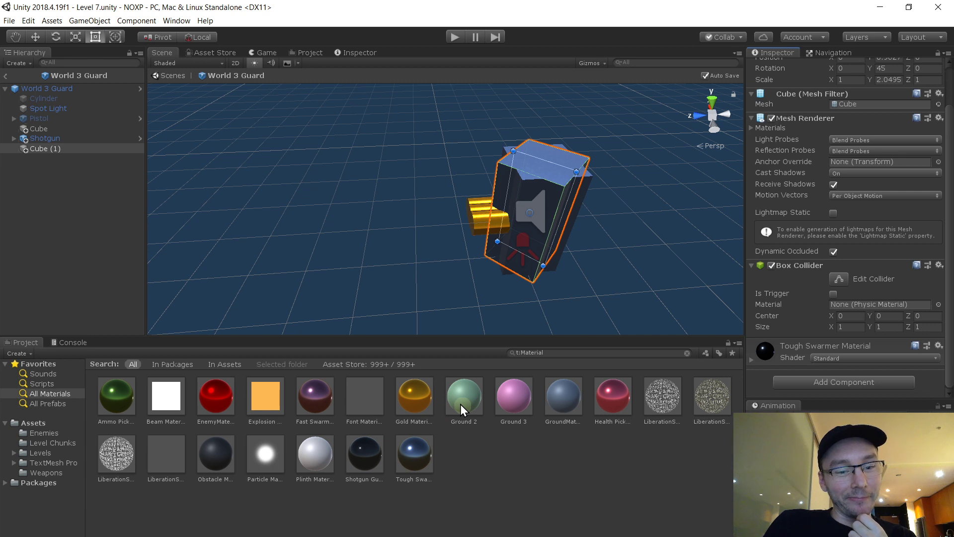
{"action": "left_click_drag", "start_coordinate": [216, 397], "coordinate": [849, 395]}
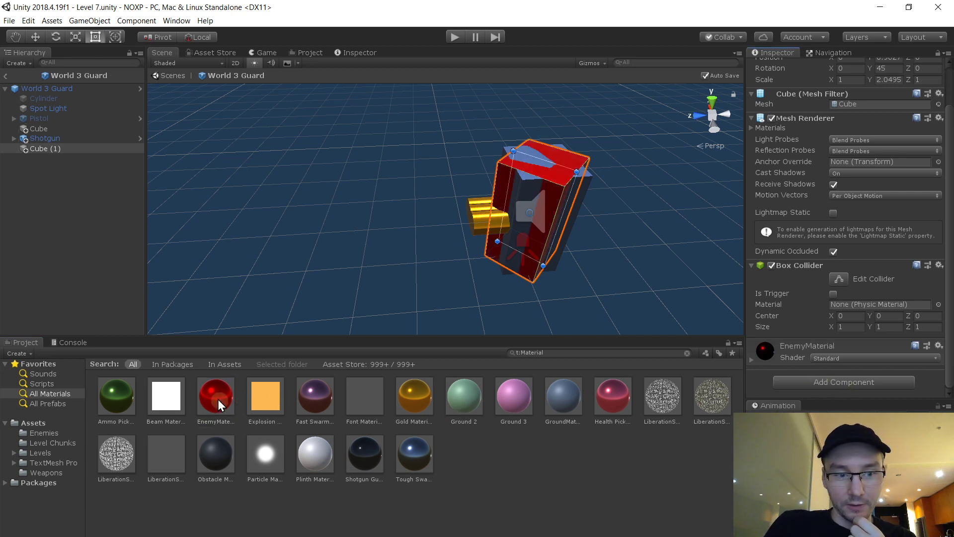
- Apply EnemyMaterial to the original Cube as well and view the guard from several angles
{"action": "left_click", "coordinate": [60, 129]}
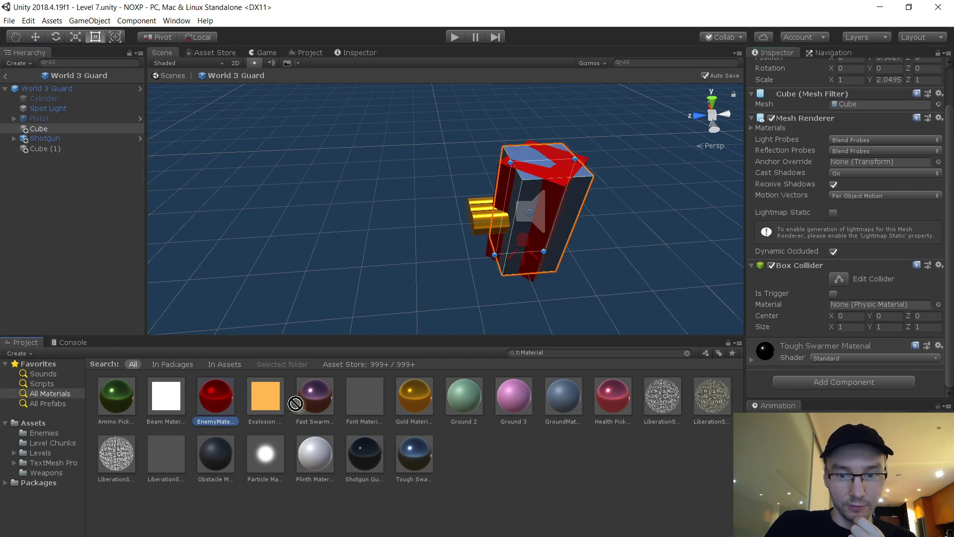
{"action": "left_click_drag", "start_coordinate": [895, 400], "coordinate": [892, 398]}
{"action": "left_click_drag", "start_coordinate": [422, 199], "coordinate": [463, 183], "text": "alt"}
{"action": "key", "text": "w"}
{"action": "right_click_drag", "start_coordinate": [463, 183], "coordinate": [427, 195]}
{"action": "key", "text": "s"}
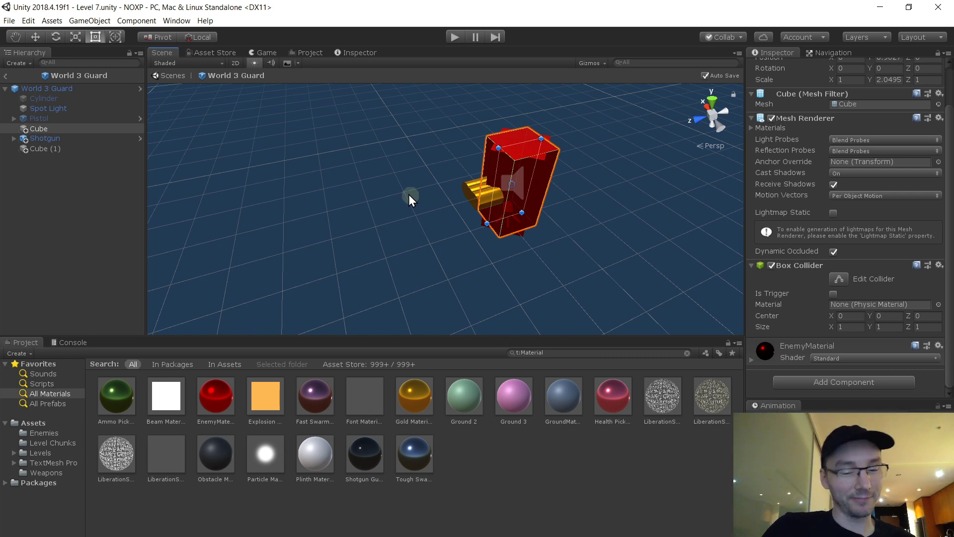
{"action": "left_click", "coordinate": [508, 472]}
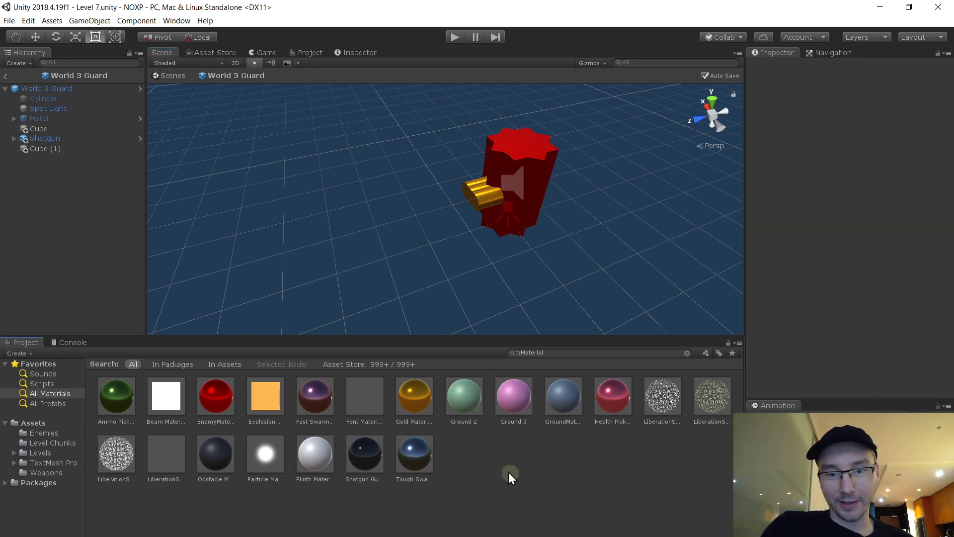
{"action": "left_click_drag", "start_coordinate": [506, 297], "coordinate": [436, 168], "text": "alt"}
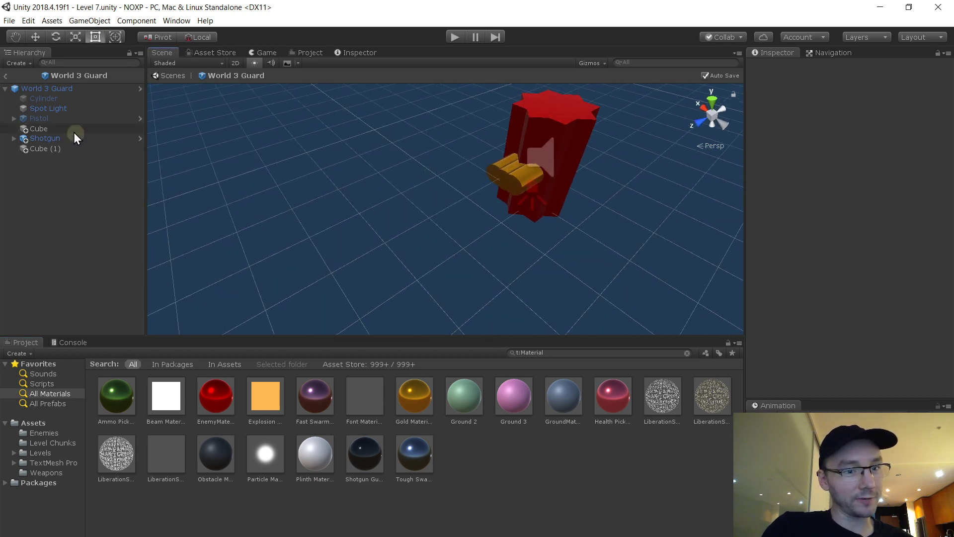
- Check the World 3 Guard's root component settings, including its assigned weapon, and open the Level 7 scene
{"action": "left_click", "coordinate": [49, 91]}
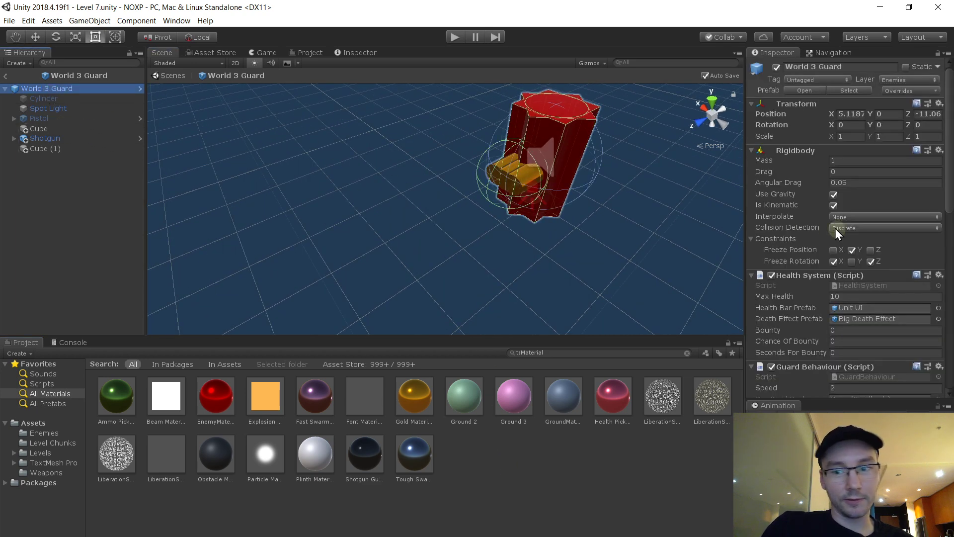
{"action": "scroll", "coordinate": [834, 228], "scroll_direction": "down", "scroll_amount": 5}
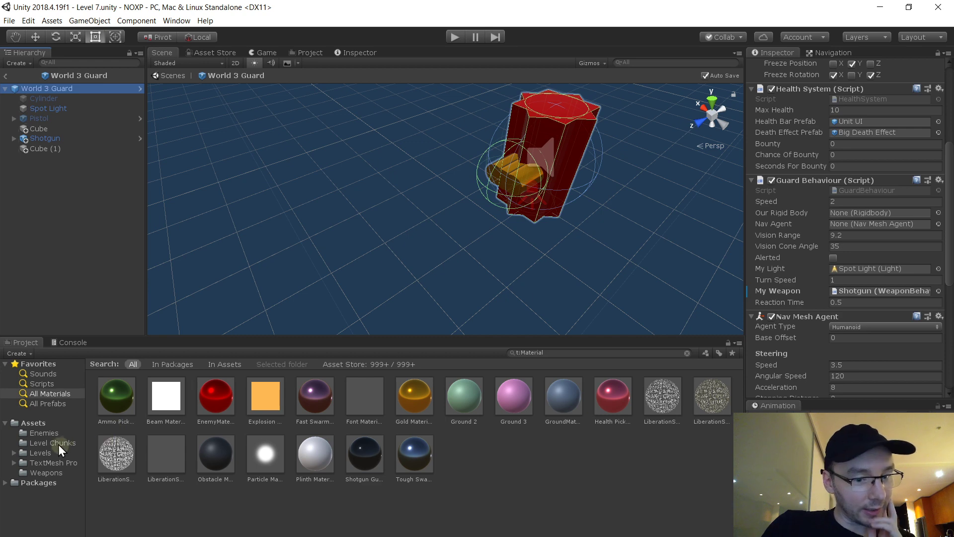
{"action": "left_click", "coordinate": [43, 452]}
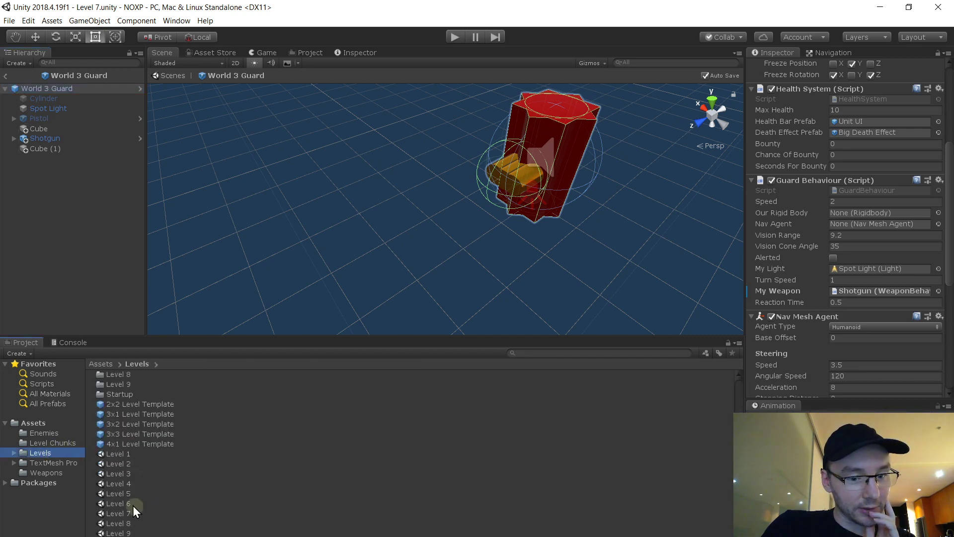
{"action": "left_click", "coordinate": [131, 512]}
{"action": "double_click", "coordinate": [131, 512]}
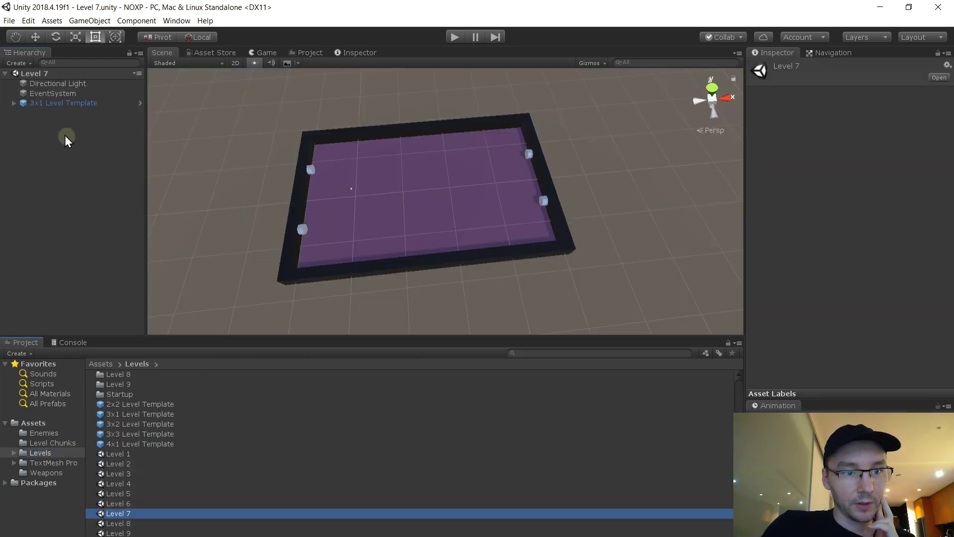
- Select the Level Generator inside the 3x1 Level Template and find its Guard Prefab setting
{"action": "left_click", "coordinate": [15, 104]}
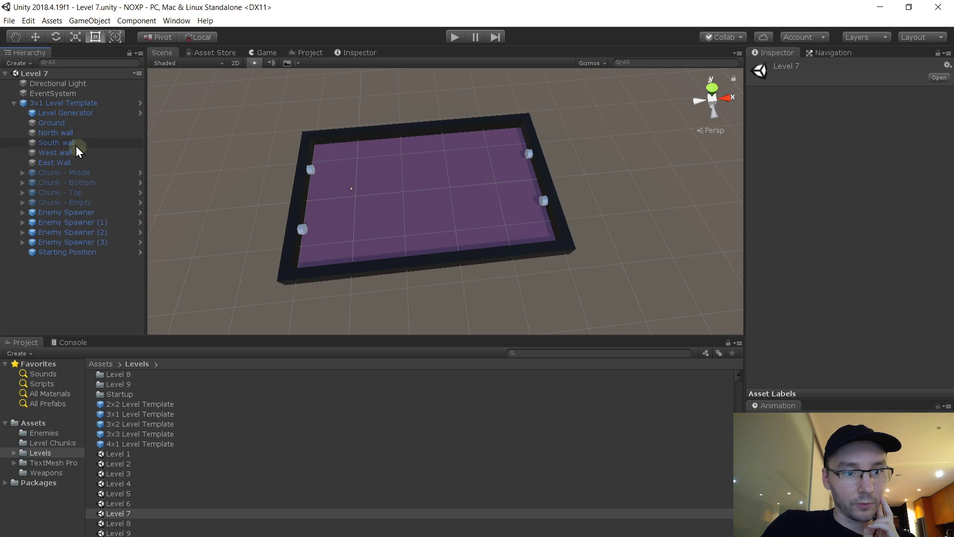
{"action": "left_click", "coordinate": [94, 116]}
{"action": "scroll", "coordinate": [844, 224], "scroll_direction": "down", "scroll_amount": 10}
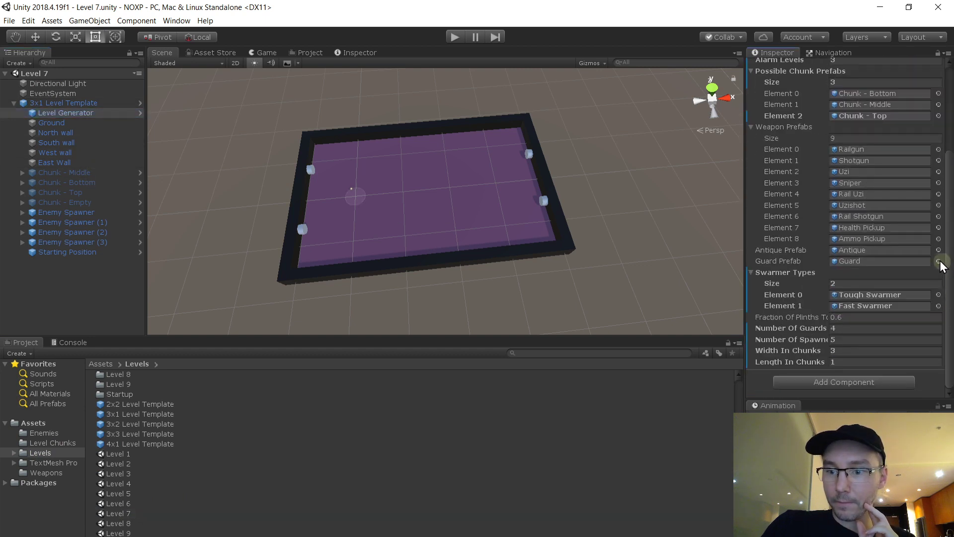
- Set the Guard Prefab of Level 7's Level Generator to World 3 Guard and save the scene
{"action": "left_click", "coordinate": [939, 261]}
{"action": "scroll", "coordinate": [165, 201], "scroll_direction": "down", "scroll_amount": 5}
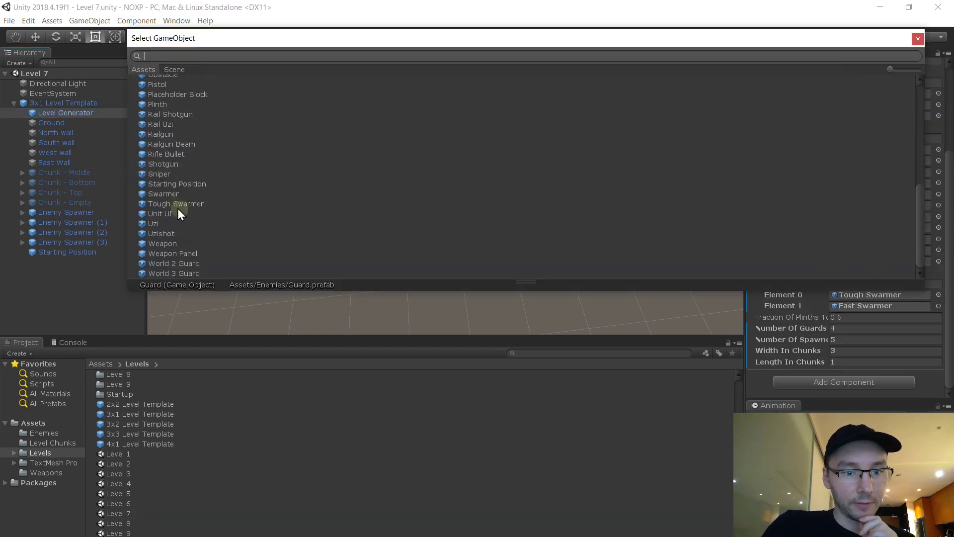
{"action": "left_click", "coordinate": [187, 268]}
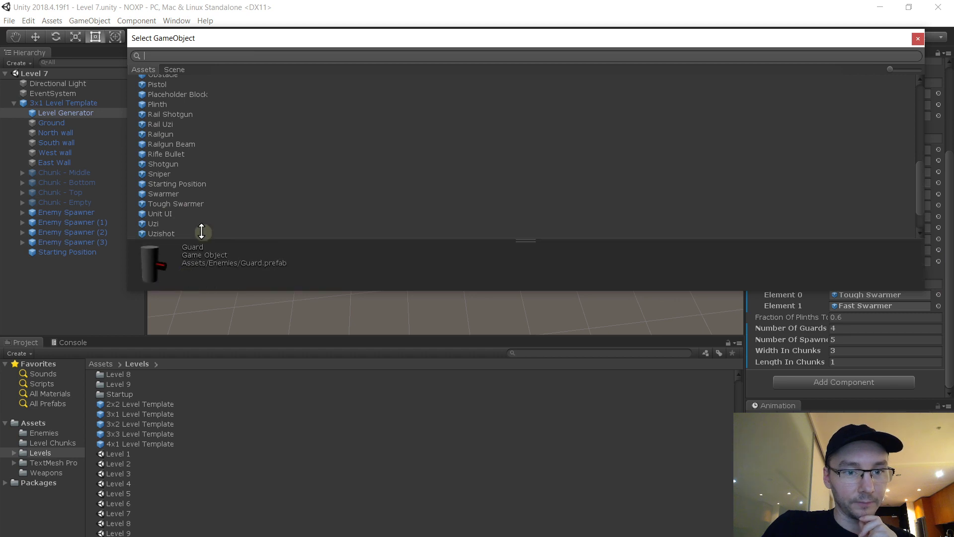
{"action": "scroll", "coordinate": [206, 230], "scroll_direction": "down", "scroll_amount": 2}
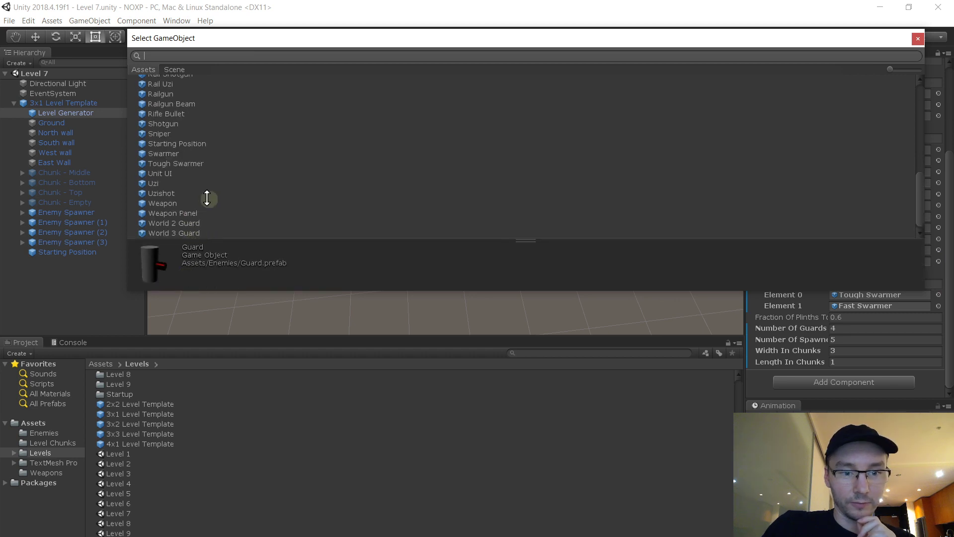
{"action": "left_click_drag", "start_coordinate": [219, 241], "coordinate": [242, 409]}
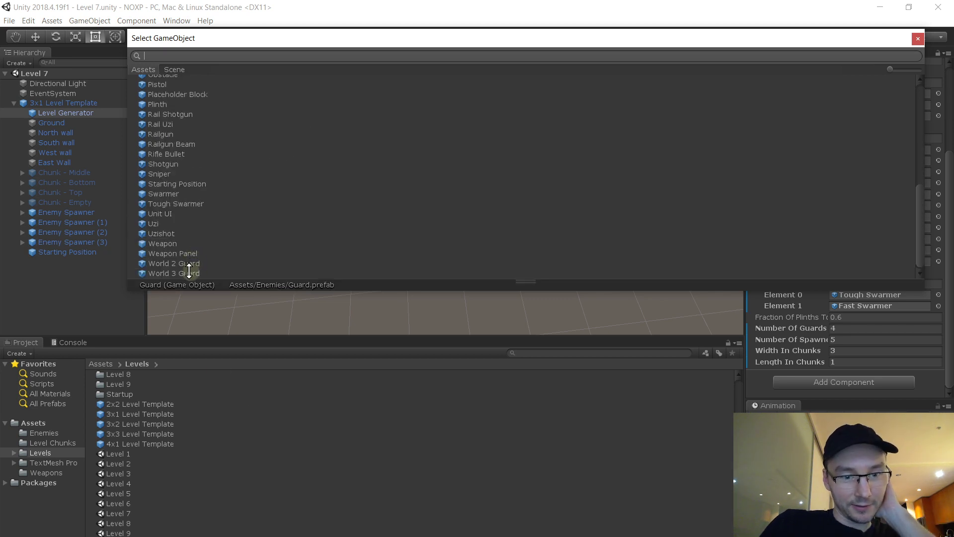
{"action": "left_click_drag", "start_coordinate": [189, 271], "coordinate": [187, 273]}
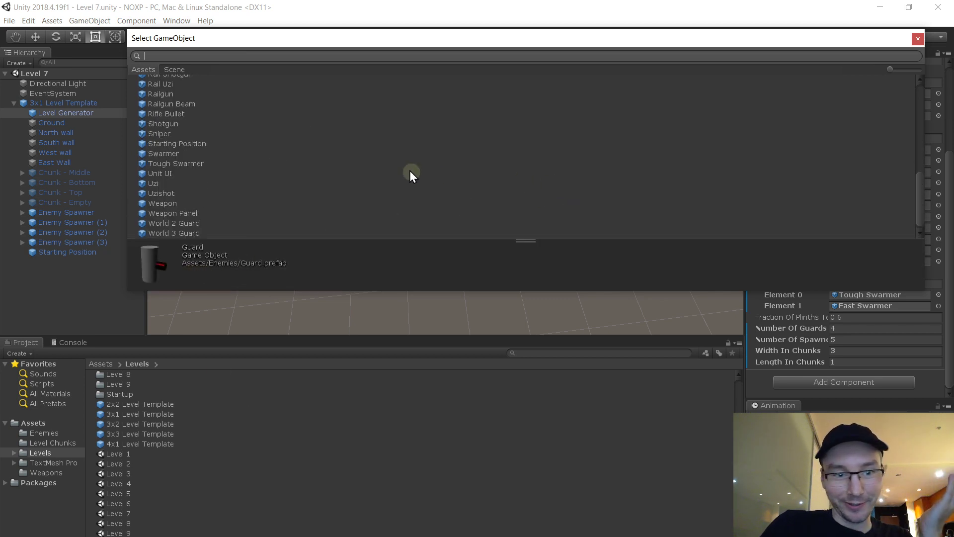
{"action": "type", "text": "world"}
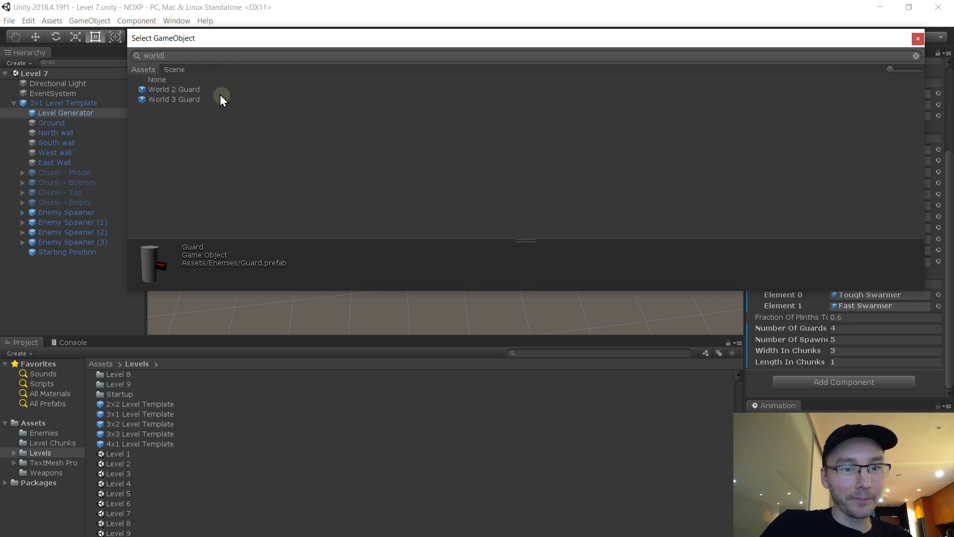
{"action": "double_click", "coordinate": [195, 102]}
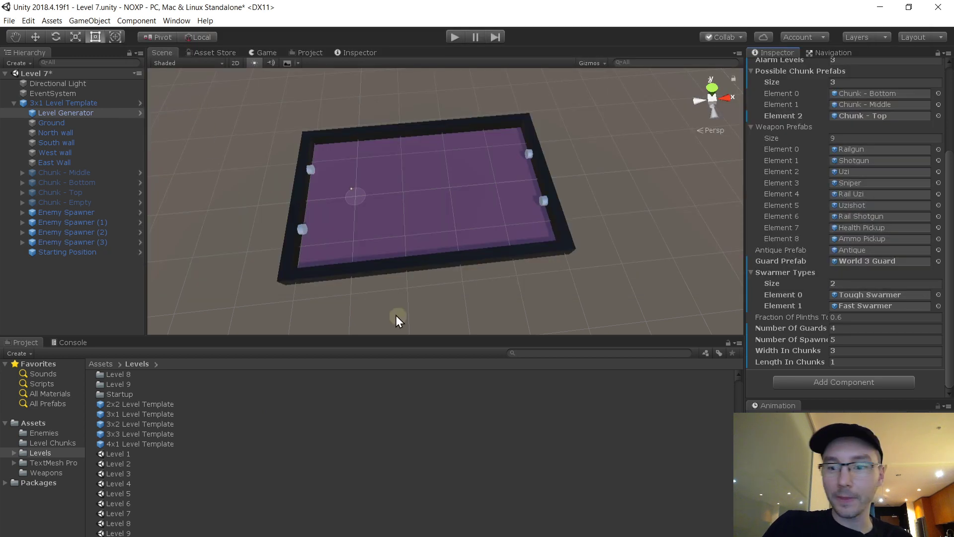
{"action": "key", "text": "ctrl+s"}
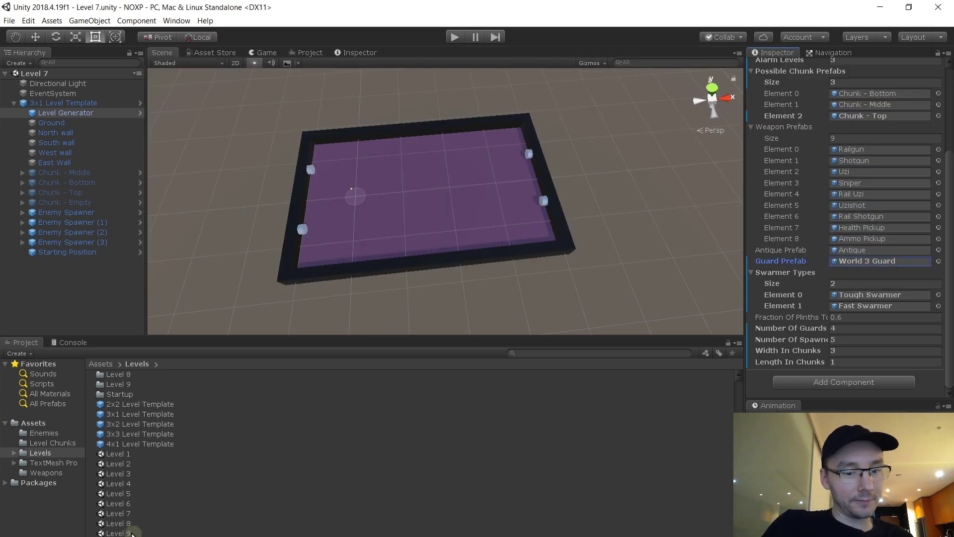
- Open the Level 8 scene, assign World 3 Guard as its Level Generator's Guard Prefab, and save
{"action": "double_click", "coordinate": [119, 523]}
{"action": "left_click", "coordinate": [14, 103]}
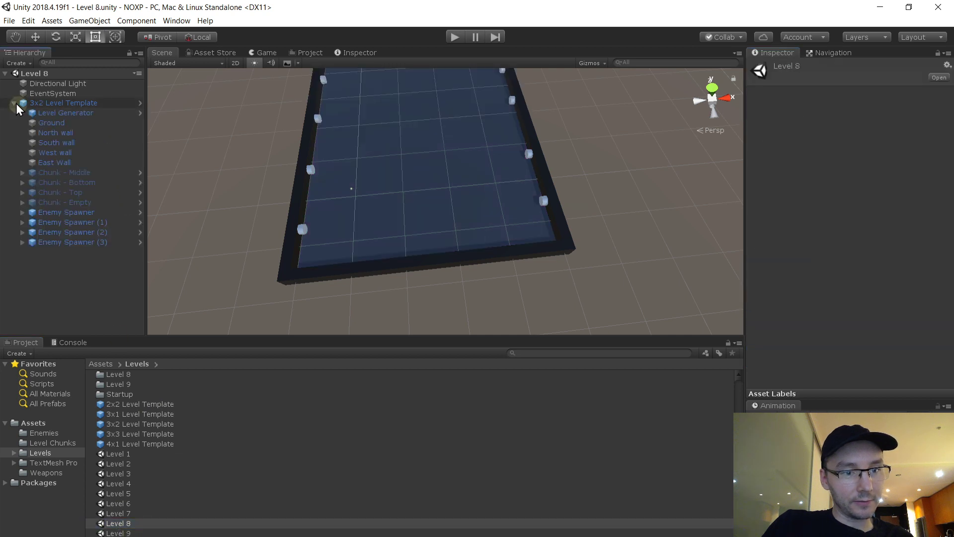
{"action": "left_click", "coordinate": [59, 113]}
{"action": "scroll", "coordinate": [922, 337], "scroll_direction": "down", "scroll_amount": 10}
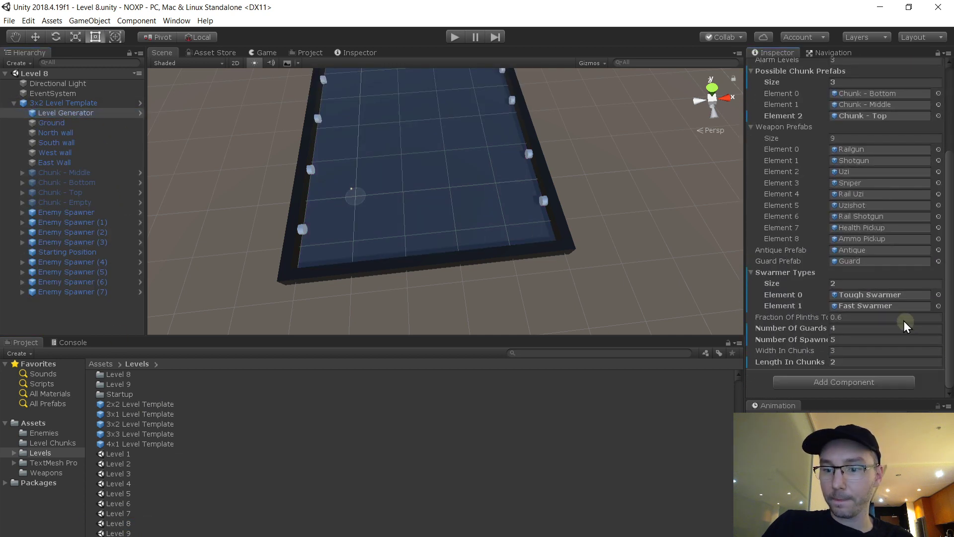
{"action": "left_click", "coordinate": [938, 261]}
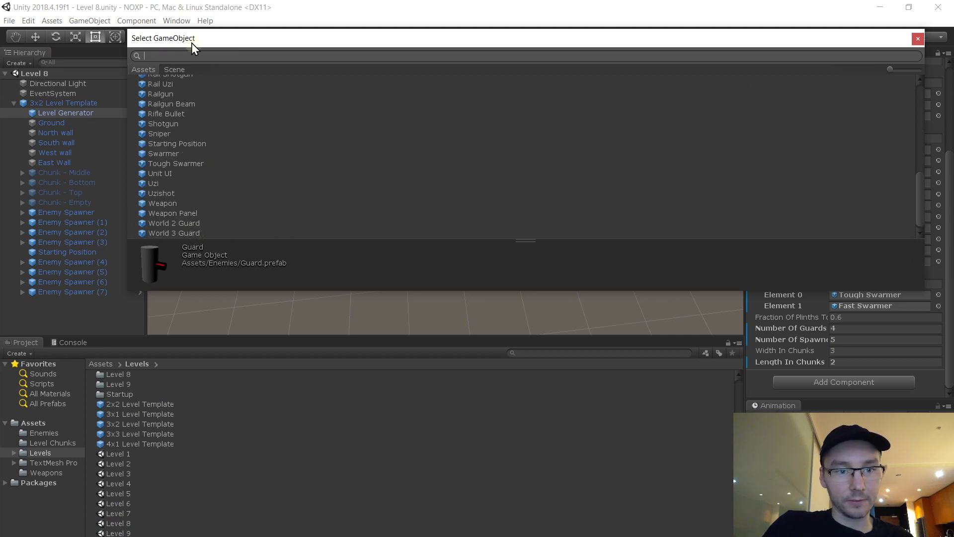
{"action": "type", "text": "worl"}
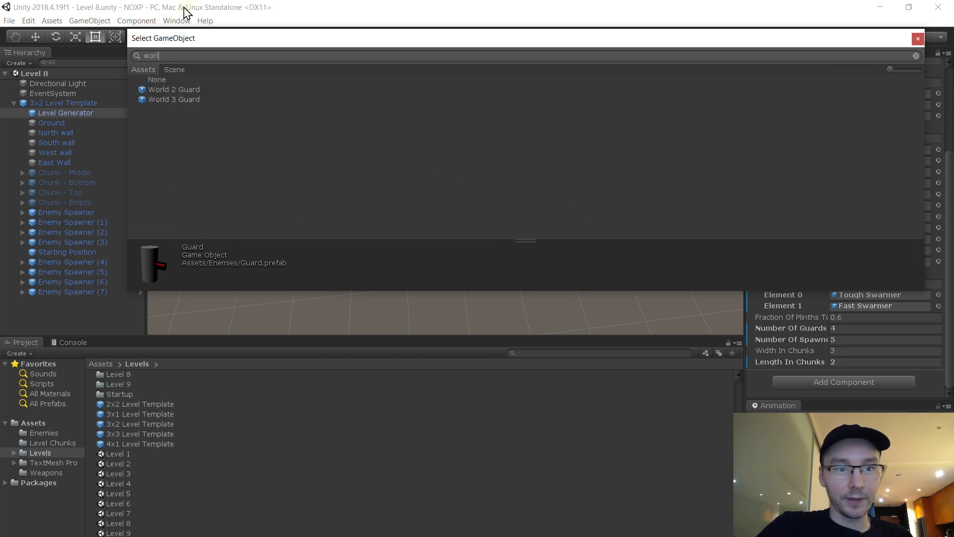
{"action": "double_click", "coordinate": [175, 99]}
{"action": "key", "text": "ctrl+s"}
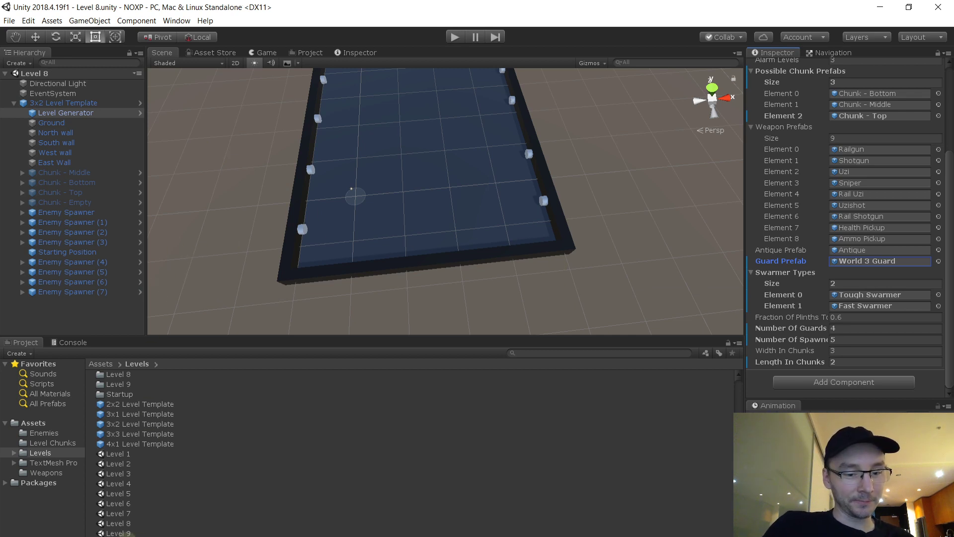
- Apply the Ground 3 material to the Ground object inside Level 8's 3x2 Level Template and save the scene
{"action": "double_click", "coordinate": [124, 532]}
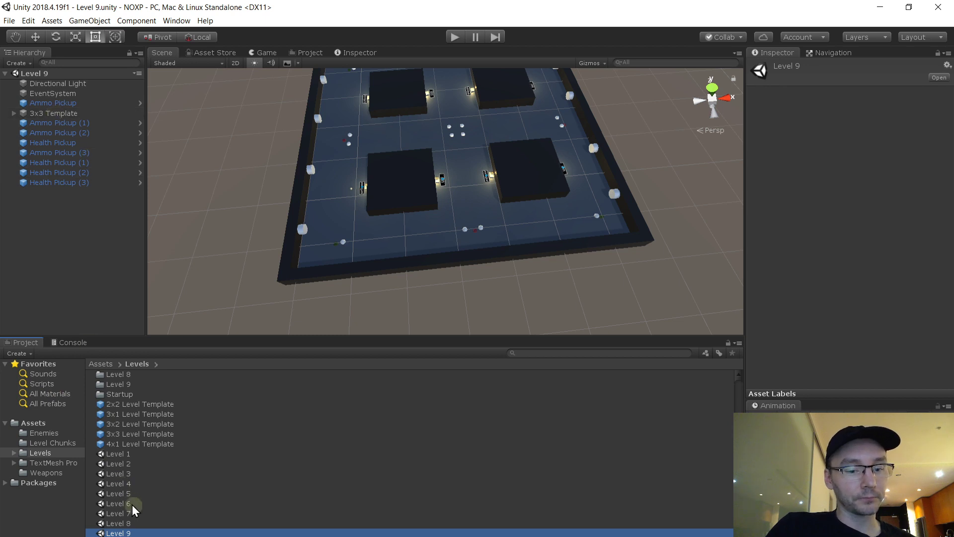
{"action": "double_click", "coordinate": [119, 523]}
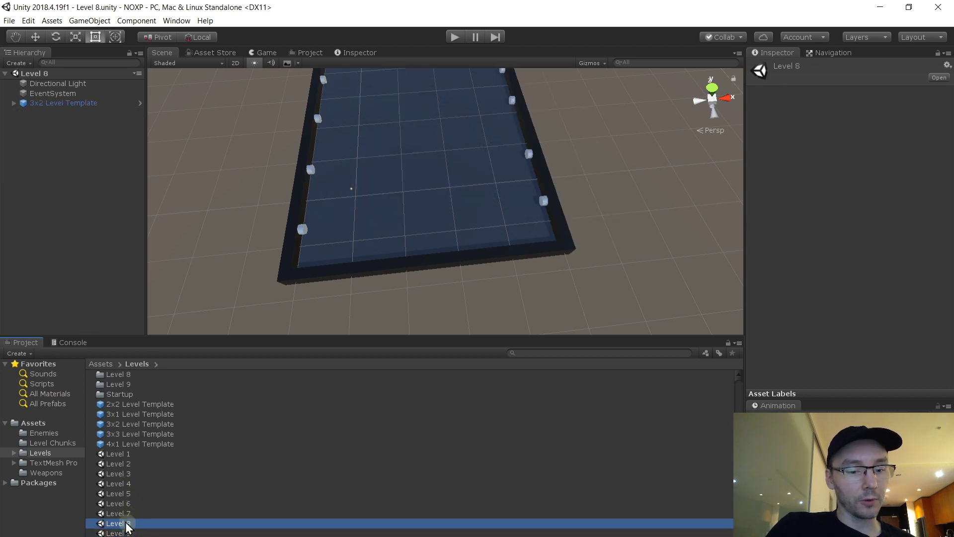
{"action": "left_click", "coordinate": [33, 104]}
{"action": "left_click", "coordinate": [14, 103]}
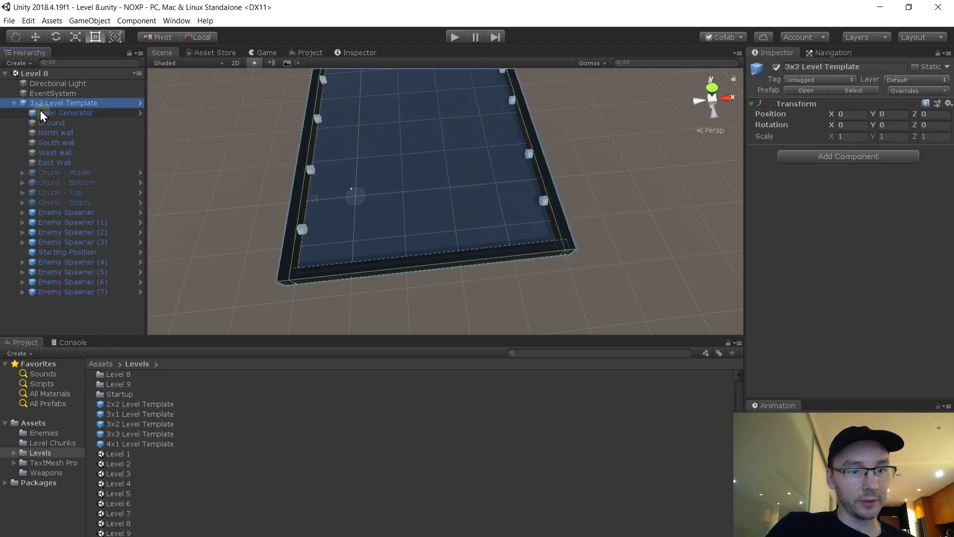
{"action": "left_click", "coordinate": [58, 114]}
{"action": "left_click", "coordinate": [62, 121]}
{"action": "left_click", "coordinate": [49, 393]}
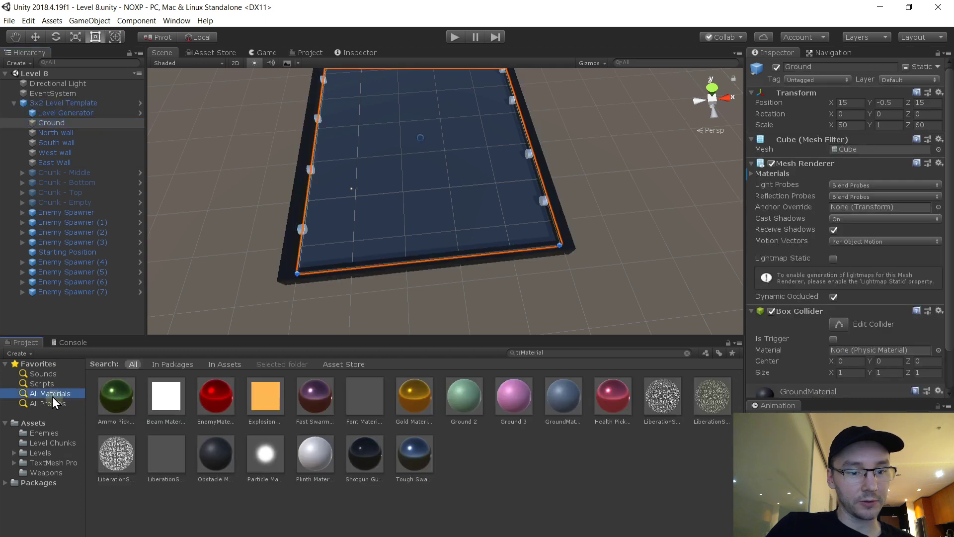
{"action": "scroll", "coordinate": [889, 312], "scroll_direction": "down", "scroll_amount": 2}
{"action": "left_click_drag", "start_coordinate": [535, 399], "coordinate": [799, 392]}
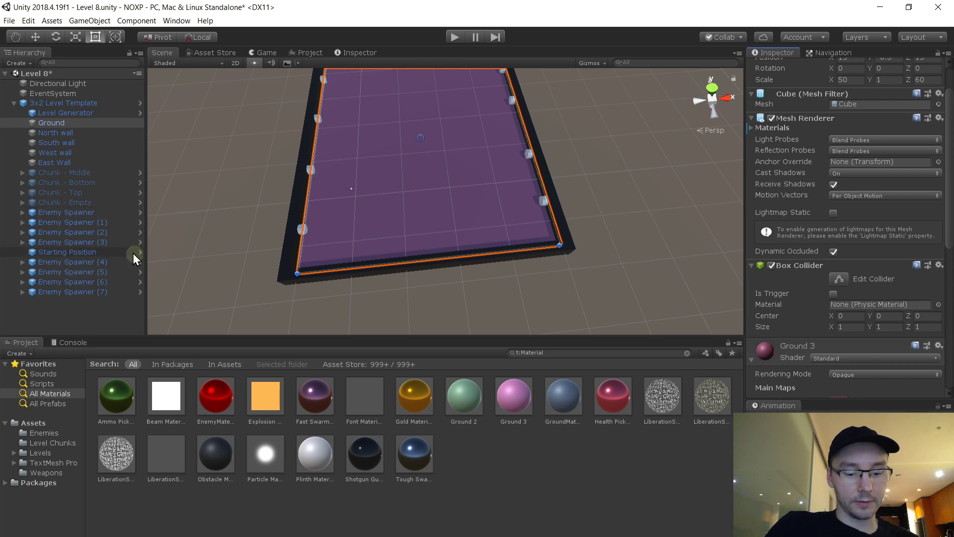
{"action": "key", "text": "ctrl+s"}
- Open the Level 9 scene, apply the Ground 3 material to the Ground object in its 3x3 Template, and save
{"action": "left_click", "coordinate": [52, 451]}
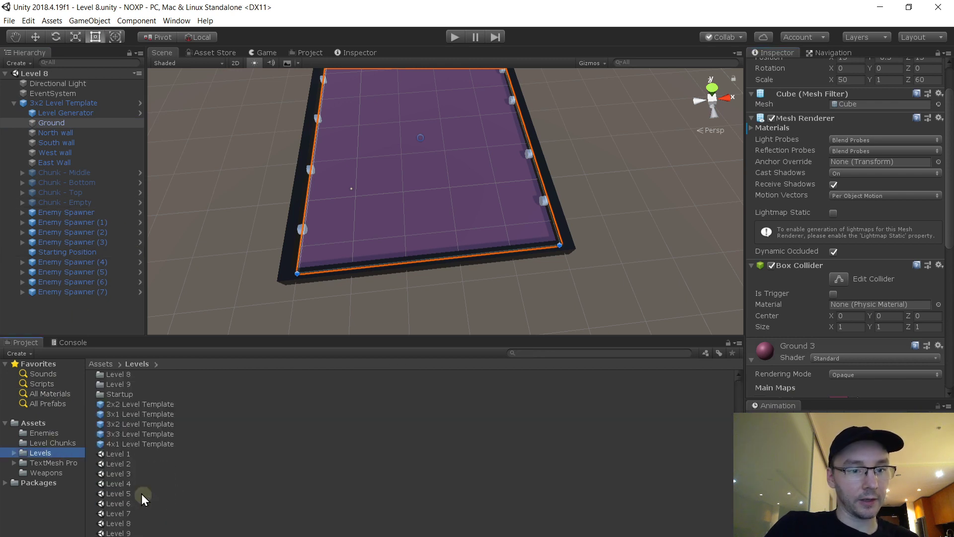
{"action": "double_click", "coordinate": [130, 512]}
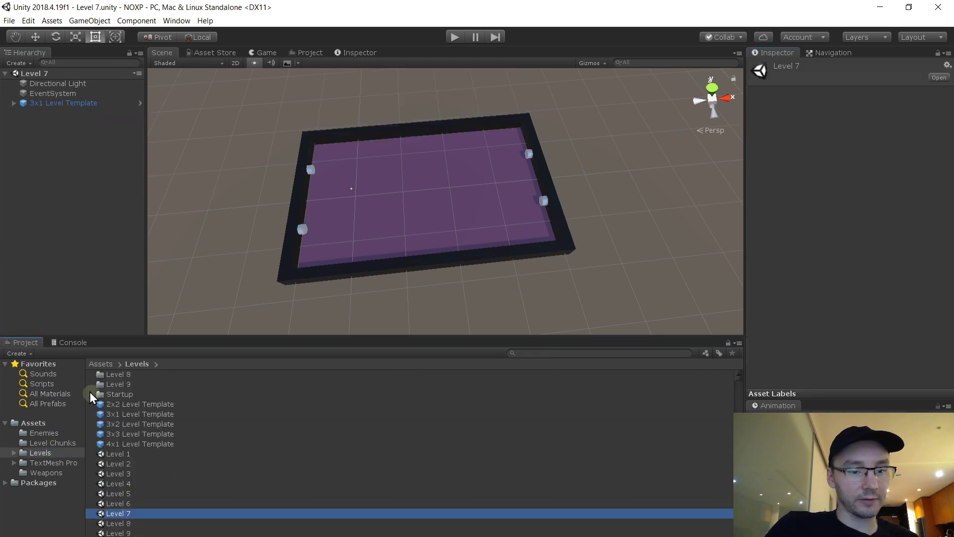
{"action": "double_click", "coordinate": [130, 532]}
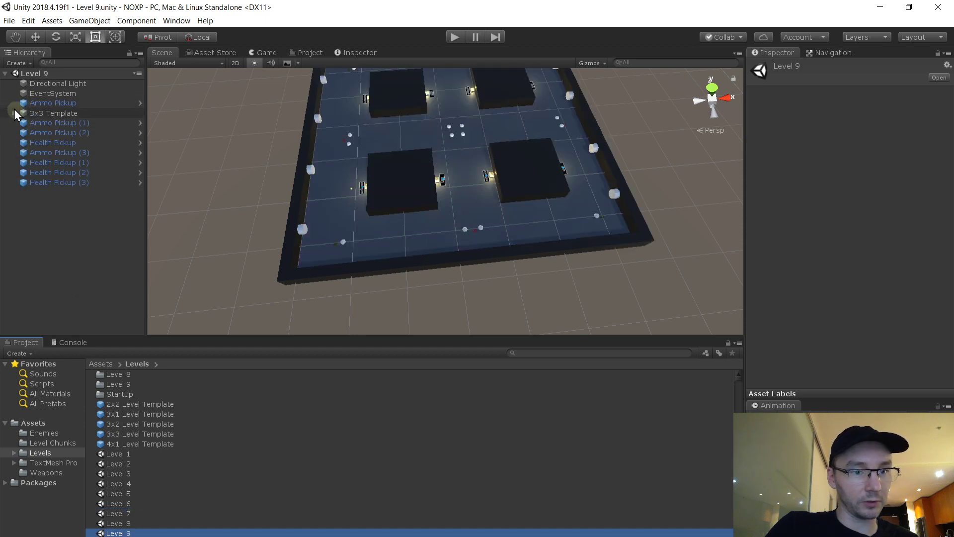
{"action": "left_click", "coordinate": [14, 113]}
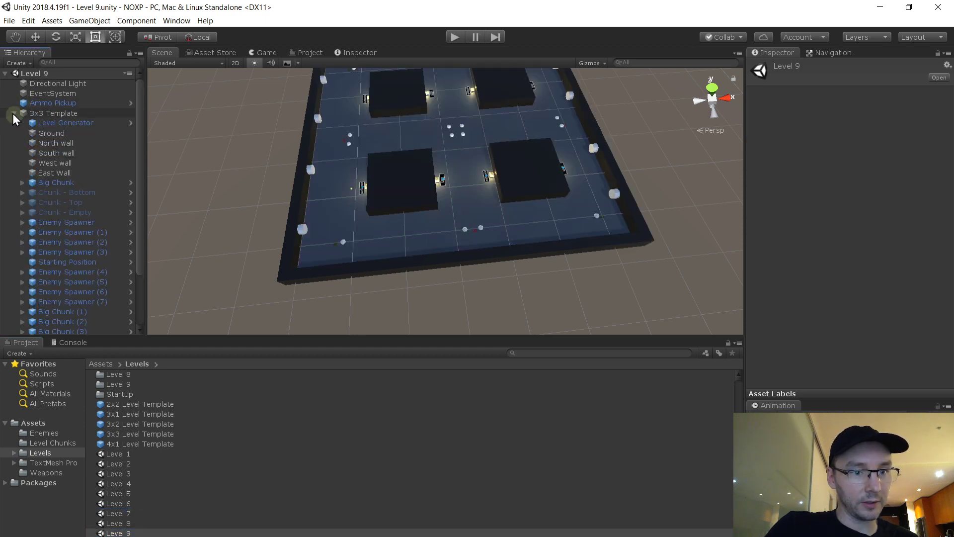
{"action": "left_click", "coordinate": [81, 134]}
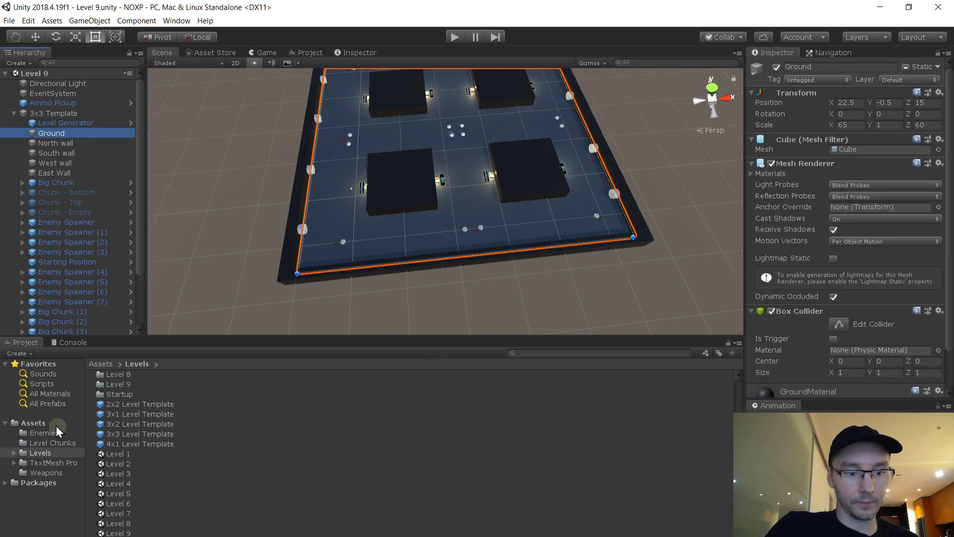
{"action": "left_click", "coordinate": [57, 393]}
{"action": "scroll", "coordinate": [822, 259], "scroll_direction": "down", "scroll_amount": 3}
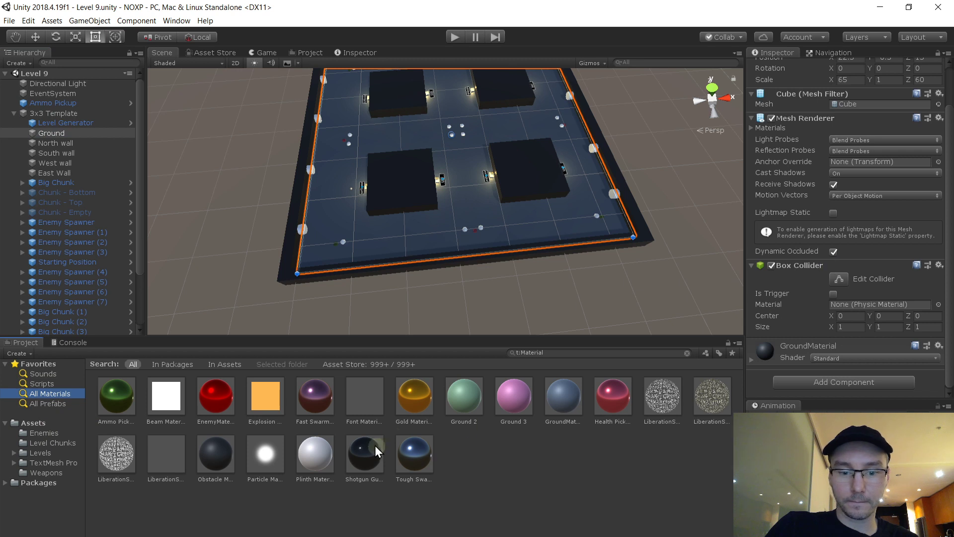
{"action": "left_click", "coordinate": [520, 401]}
{"action": "left_click_drag", "start_coordinate": [520, 401], "coordinate": [819, 400]}
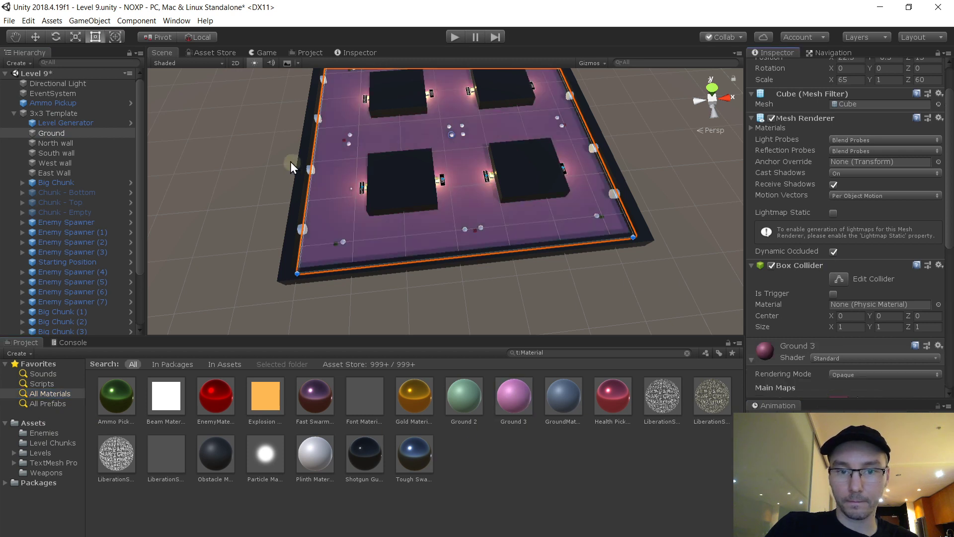
{"action": "key", "text": "ctrl+s"}
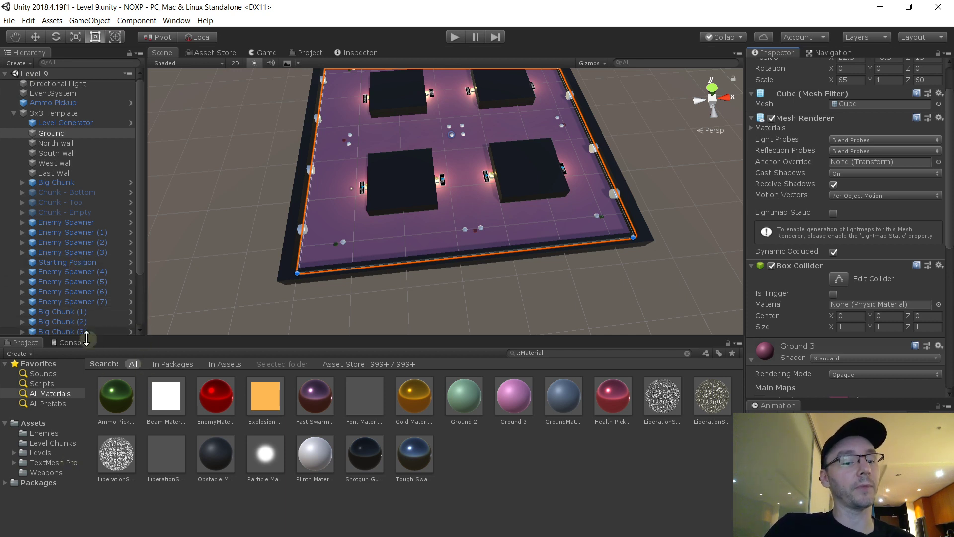
- Open the Startup scene and set the Level Manager's First Level Name to Level 7
{"action": "left_click", "coordinate": [40, 452]}
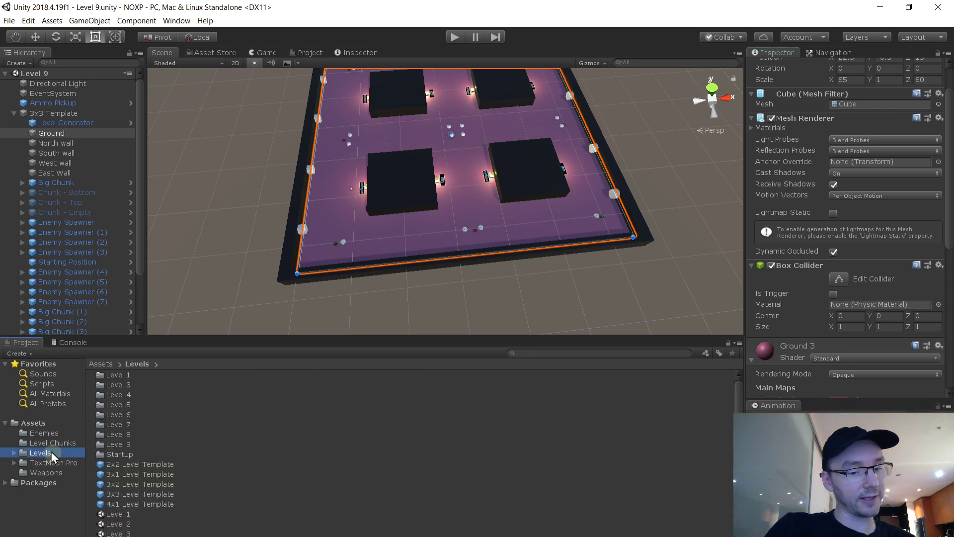
{"action": "scroll", "coordinate": [121, 500], "scroll_direction": "down", "scroll_amount": 3}
{"action": "double_click", "coordinate": [118, 536]}
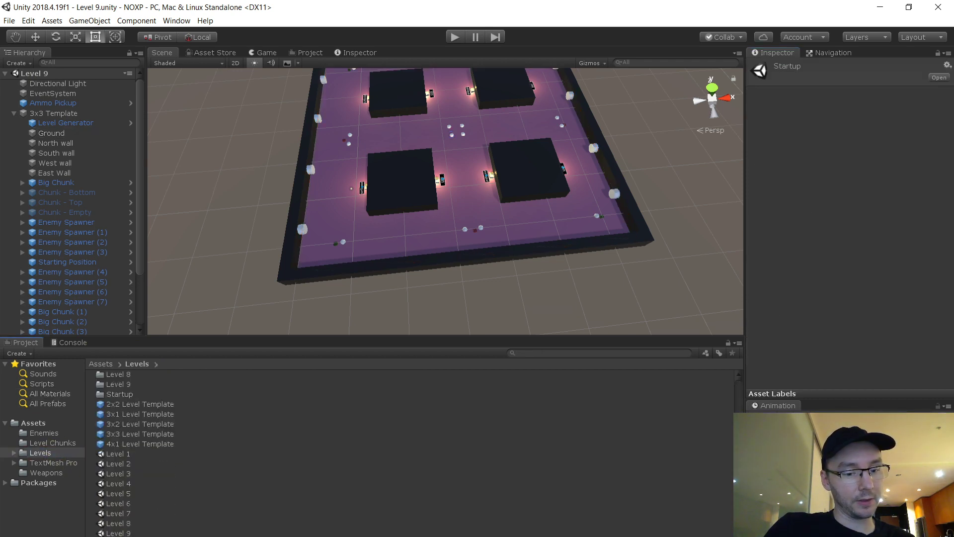
{"action": "left_click", "coordinate": [13, 83]}
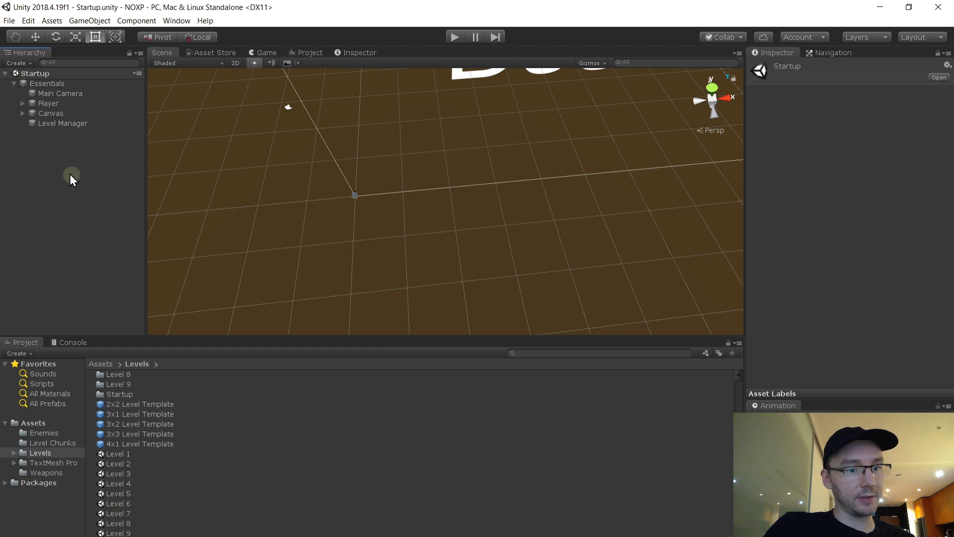
{"action": "left_click", "coordinate": [38, 123]}
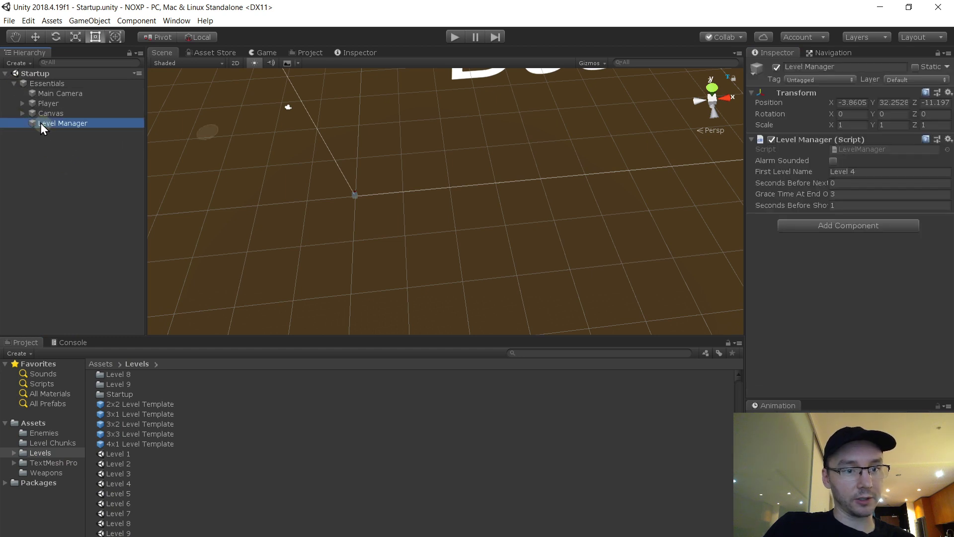
{"action": "left_click", "coordinate": [888, 172]}
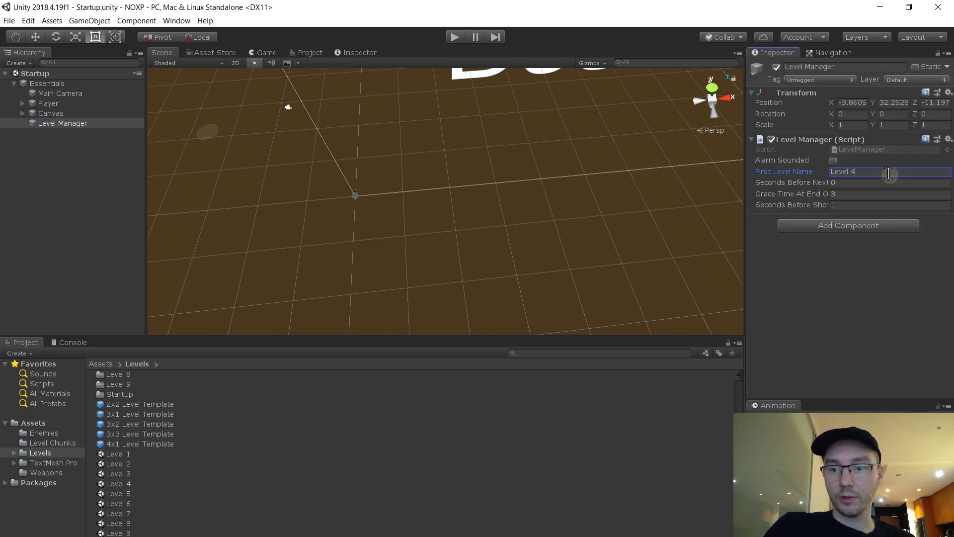
{"action": "key", "text": "BackSpace"}
{"action": "type", "text": "7"}
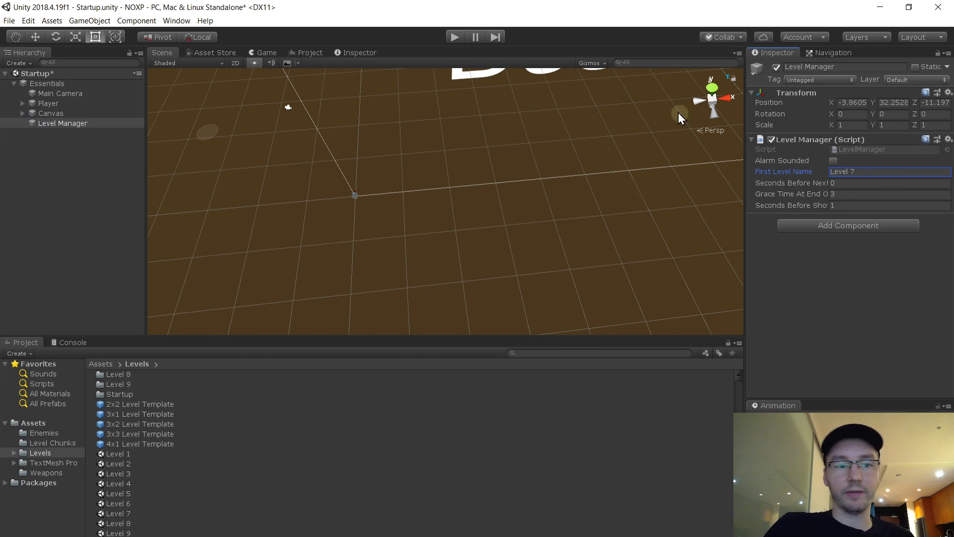
- Run the game from Level 7 and move the player to the Sniper plinth to pick up the weapon
{"action": "left_click", "coordinate": [453, 39]}
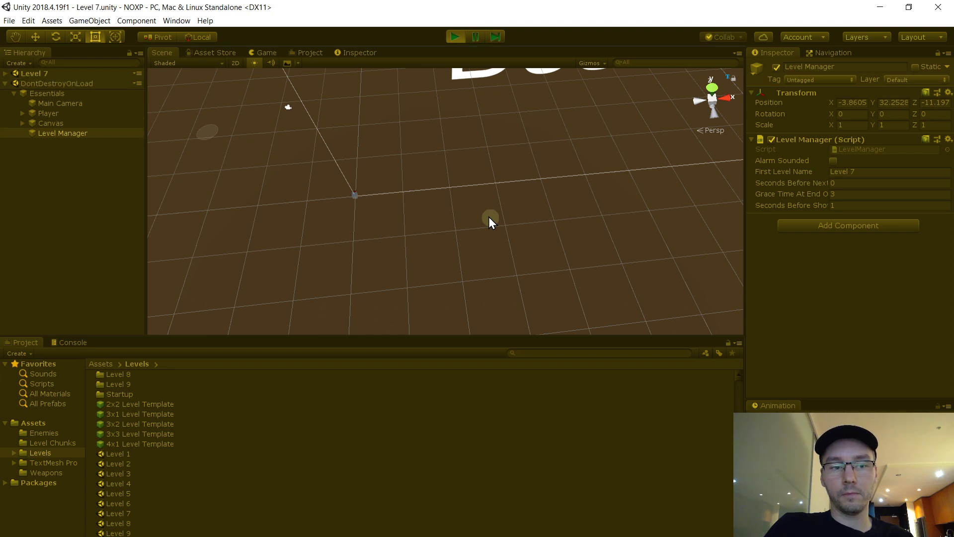
{"action": "key", "text": "w"}
{"action": "key", "text": "s"}
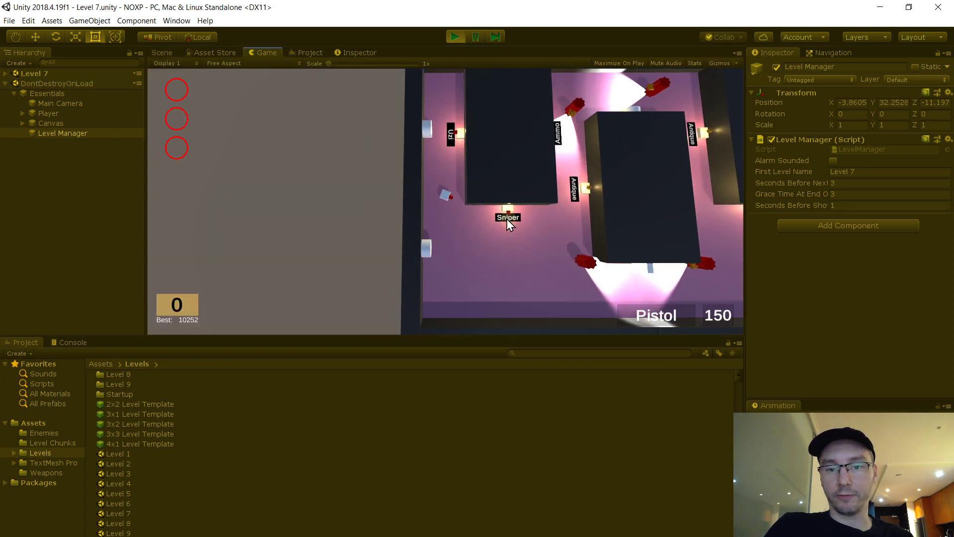
{"action": "key", "text": "d"}
{"action": "key", "text": "w"}
{"action": "key", "text": "e"}
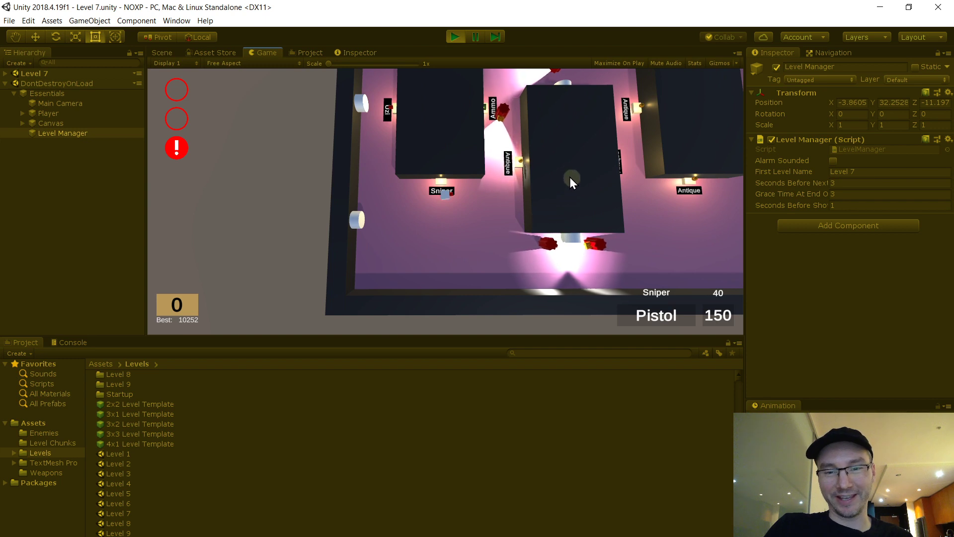
- Walk the player to the Uzi plinth, take the Uzi, and head back down the corridor
{"action": "key", "text": "a"}
{"action": "key", "text": "w"}
{"action": "key", "text": "d"}
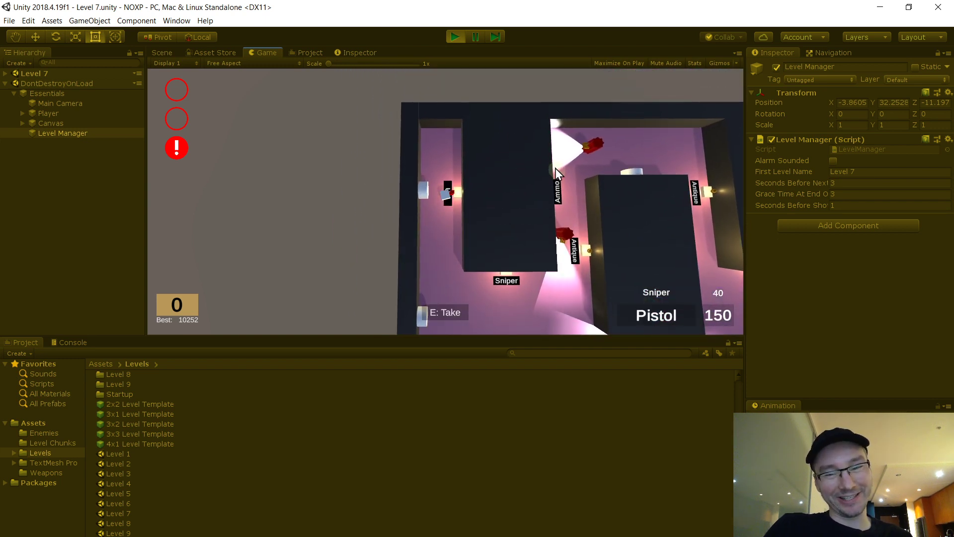
{"action": "key", "text": "e"}
{"action": "key", "text": "s"}
{"action": "key", "text": "d"}
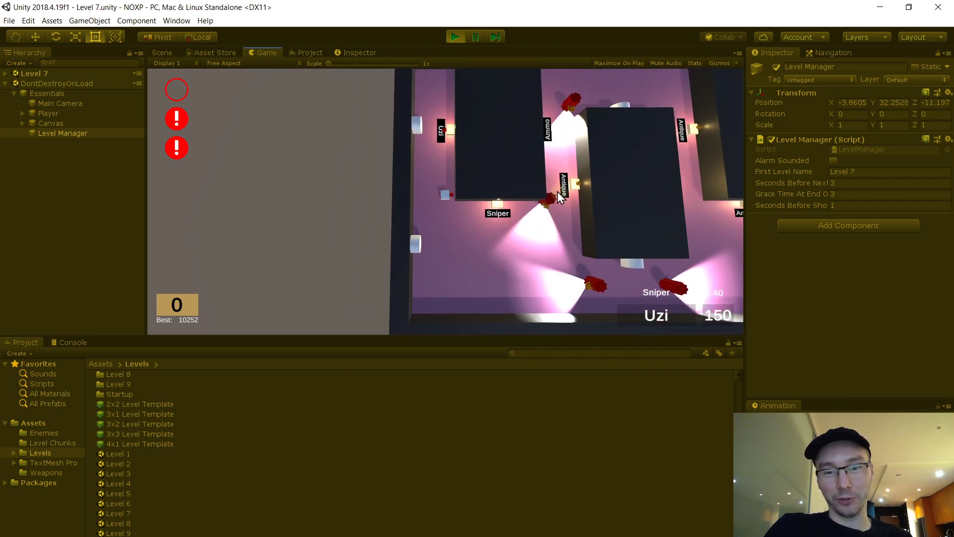
- Switch to the Sniper and fire at the guards patrolling near the Sniper plinth
{"action": "key", "text": "w"}
{"action": "right_click", "coordinate": [468, 246]}
{"action": "key", "text": "w"}
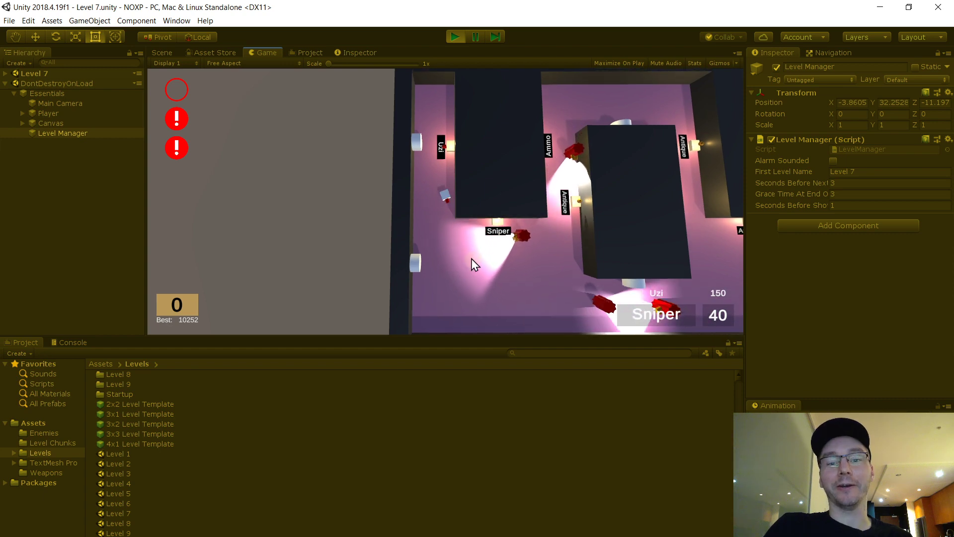
{"action": "key", "text": "s"}
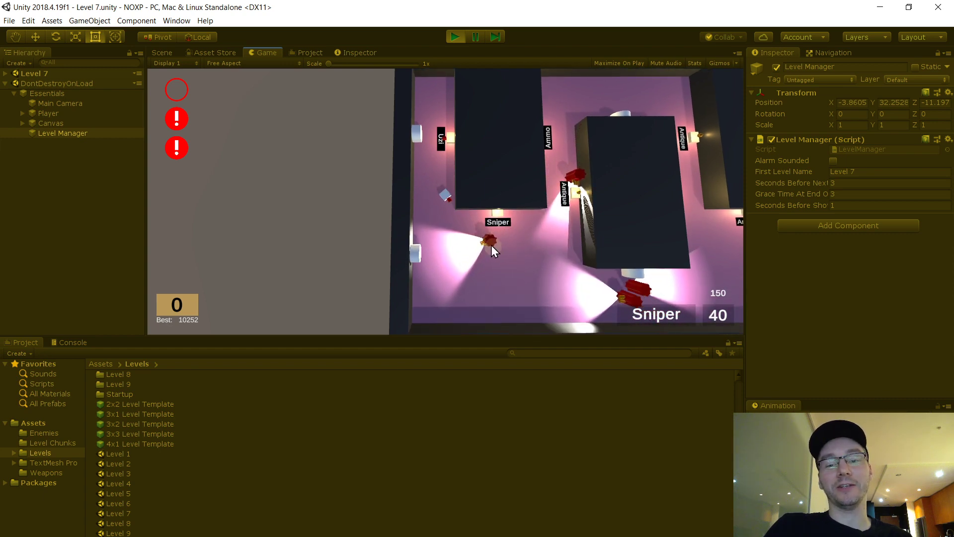
{"action": "left_click", "coordinate": [479, 250]}
{"action": "key", "text": "s"}
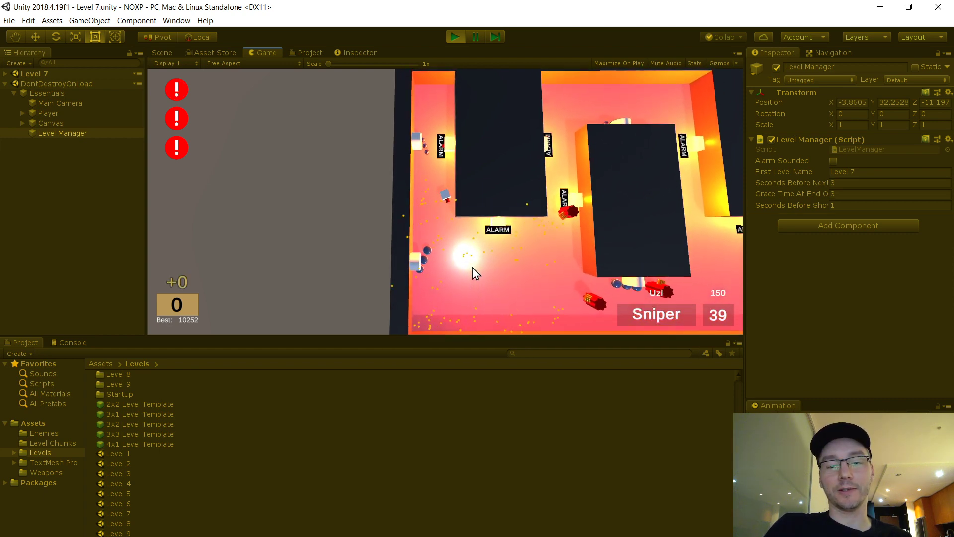
{"action": "left_click", "coordinate": [520, 231]}
{"action": "key", "text": "w"}
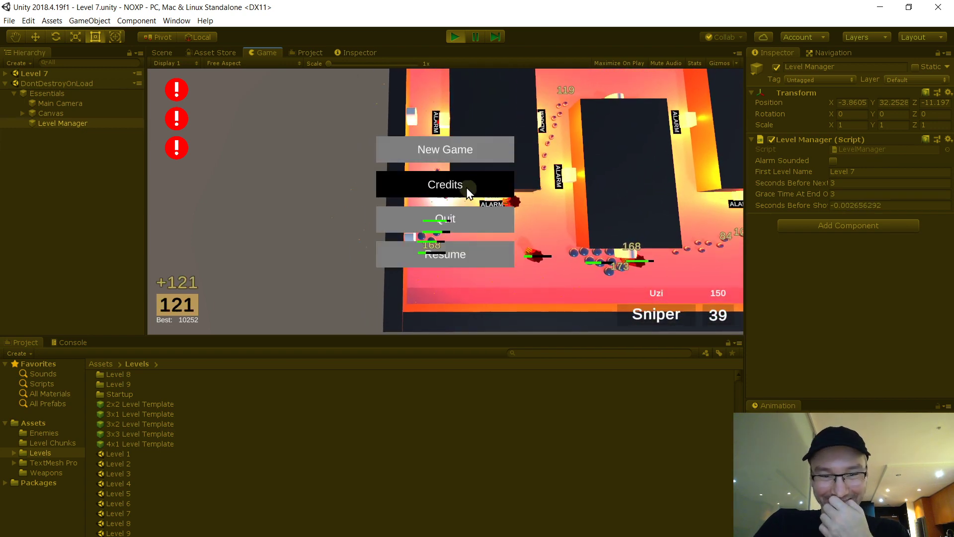
- Start a new game from Level 7, run the player through the level once more, and end the playtest
{"action": "left_click", "coordinate": [464, 149]}
{"action": "key", "text": "s"}
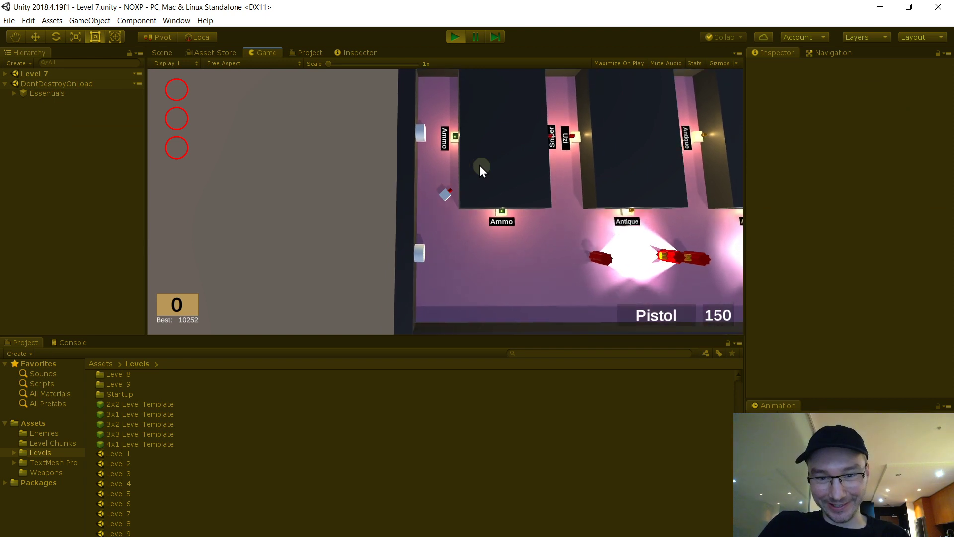
{"action": "key", "text": "d"}
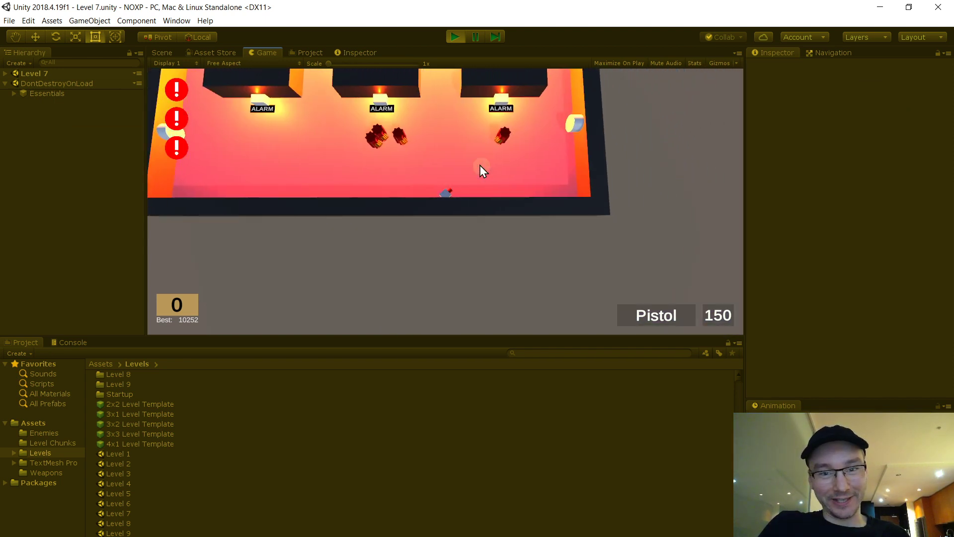
{"action": "key", "text": "w"}
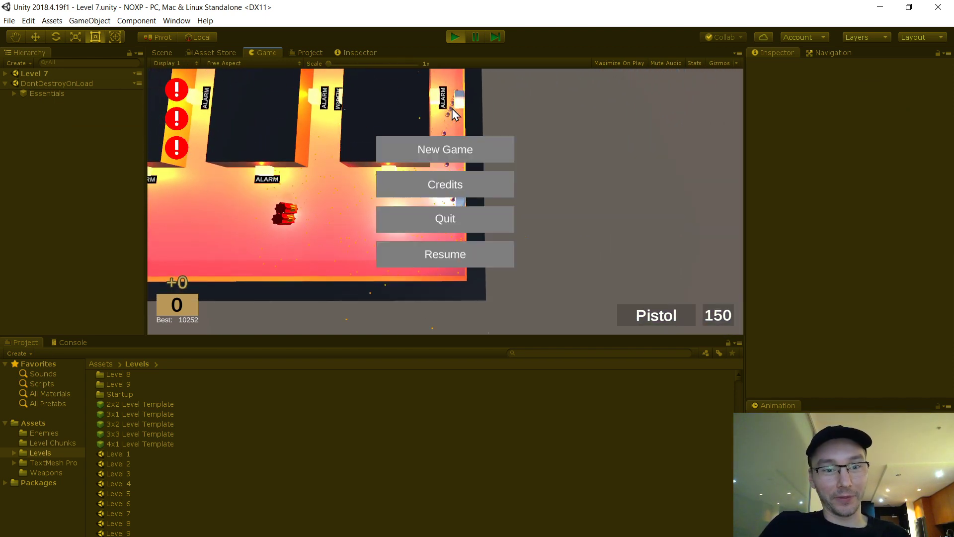
{"action": "left_click", "coordinate": [485, 148]}
{"action": "left_click", "coordinate": [449, 37]}
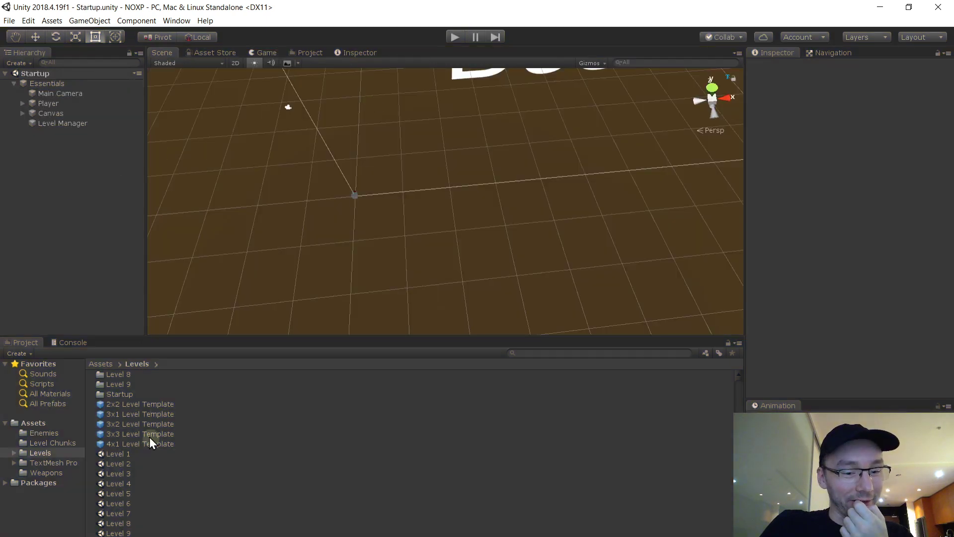
- Add the 3x2 Level Template to the Level 7 scene and apply the Ground 3 material to its Ground object
{"action": "double_click", "coordinate": [138, 513]}
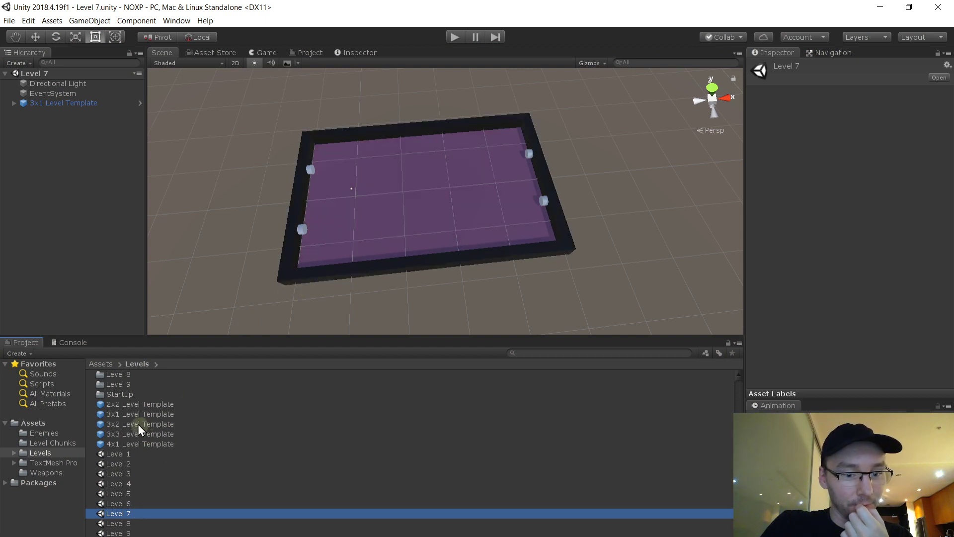
{"action": "left_click_drag", "start_coordinate": [138, 425], "coordinate": [83, 153]}
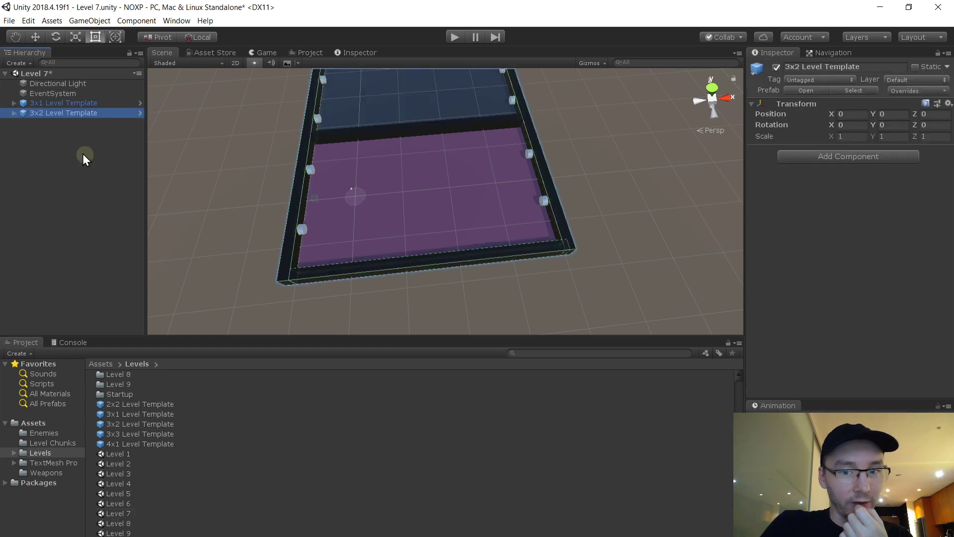
{"action": "left_click", "coordinate": [14, 114]}
{"action": "left_click", "coordinate": [50, 132]}
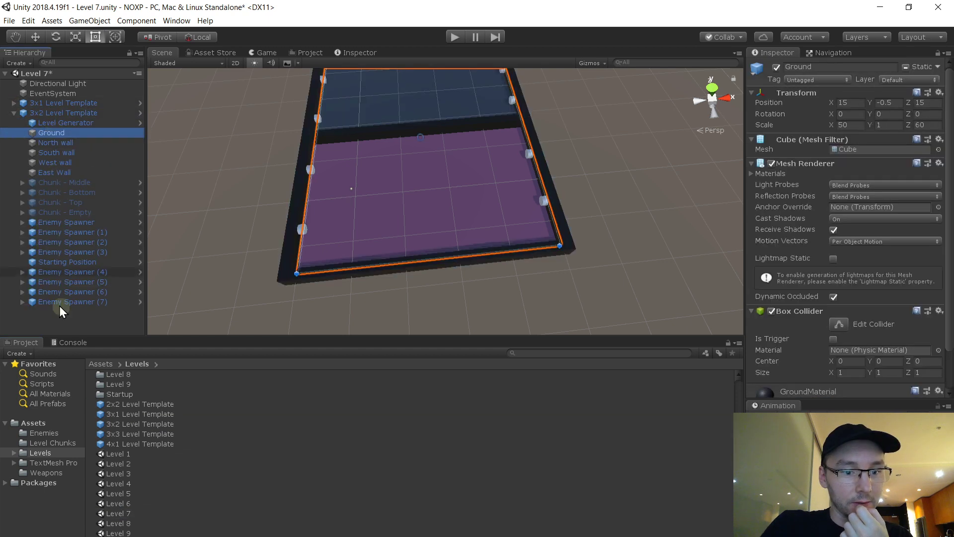
{"action": "left_click", "coordinate": [52, 394]}
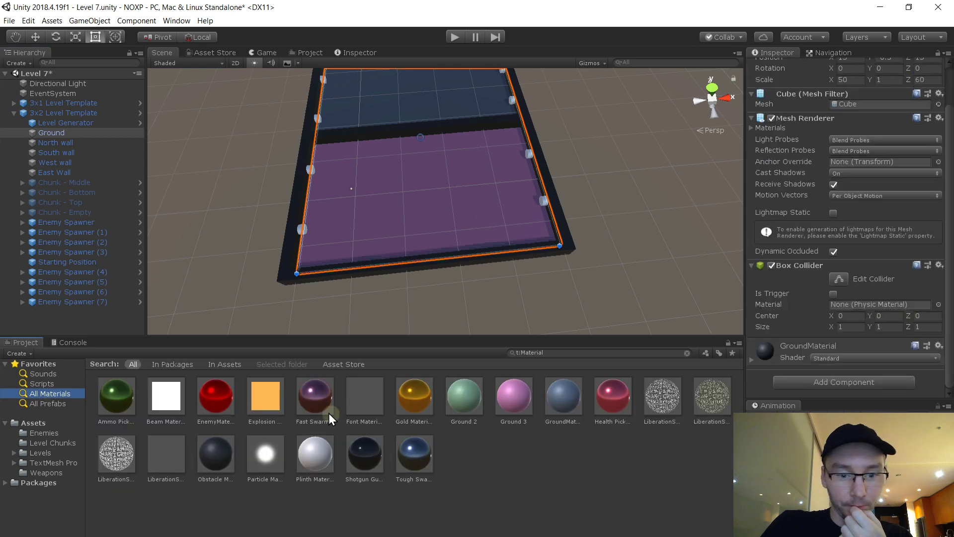
{"action": "left_click", "coordinate": [514, 403]}
{"action": "left_click_drag", "start_coordinate": [843, 391], "coordinate": [842, 391]}
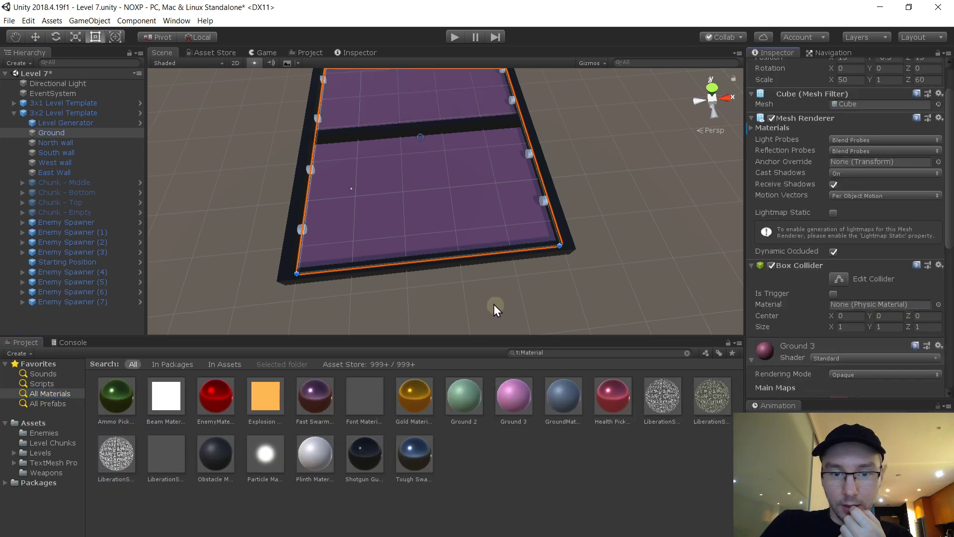
- Copy the Level Generator component's values from the 3x1 Level Template to the 3x2 Level Template's Level Generator
{"action": "left_click", "coordinate": [14, 103]}
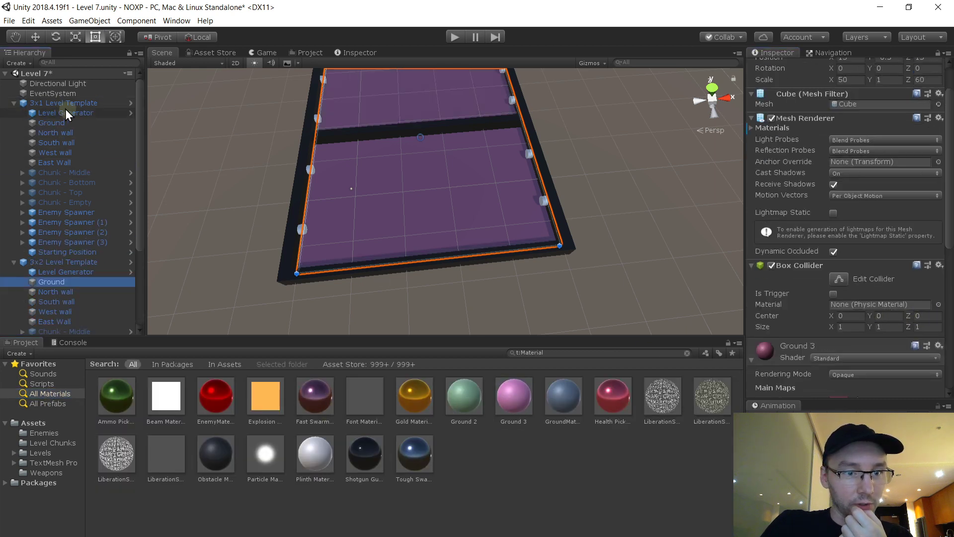
{"action": "left_click", "coordinate": [65, 112]}
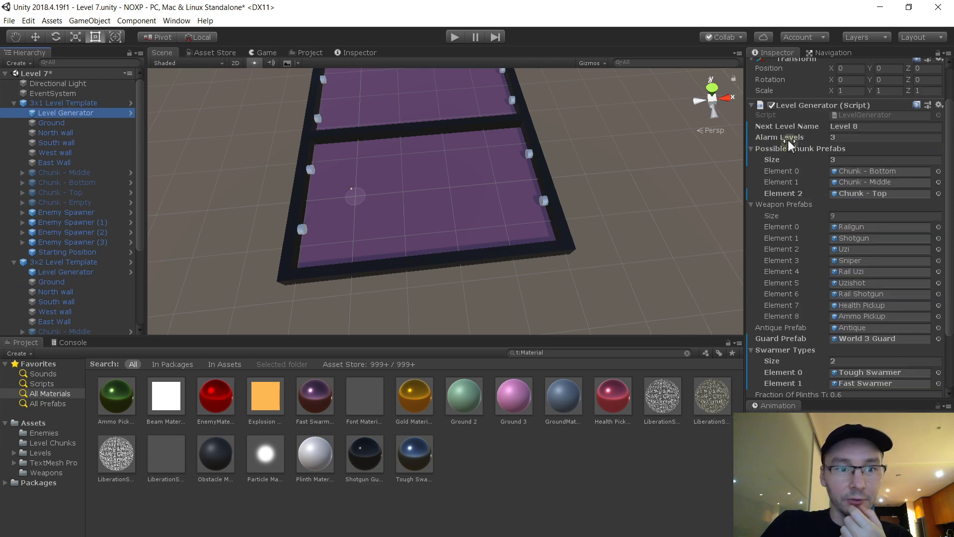
{"action": "left_click", "coordinate": [939, 105]}
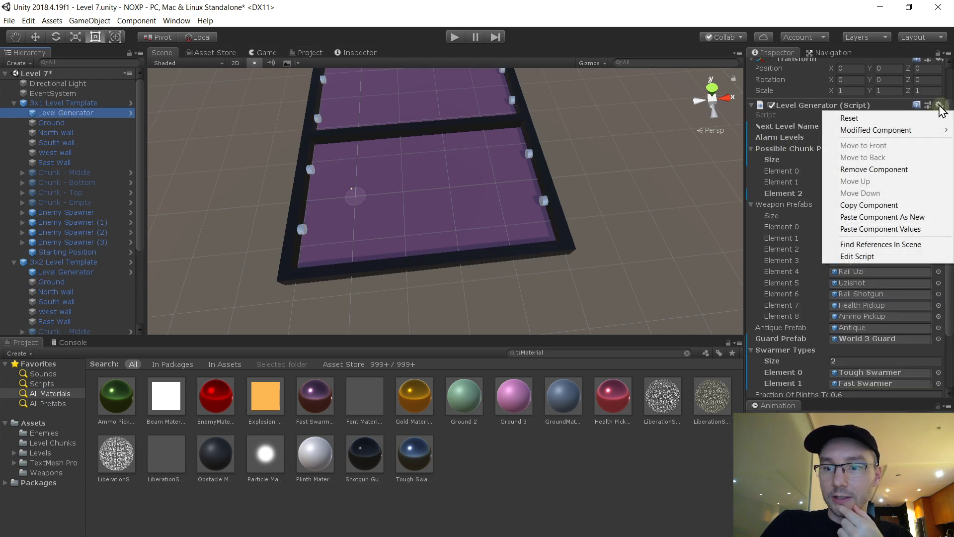
{"action": "left_click", "coordinate": [870, 205]}
{"action": "left_click", "coordinate": [71, 275]}
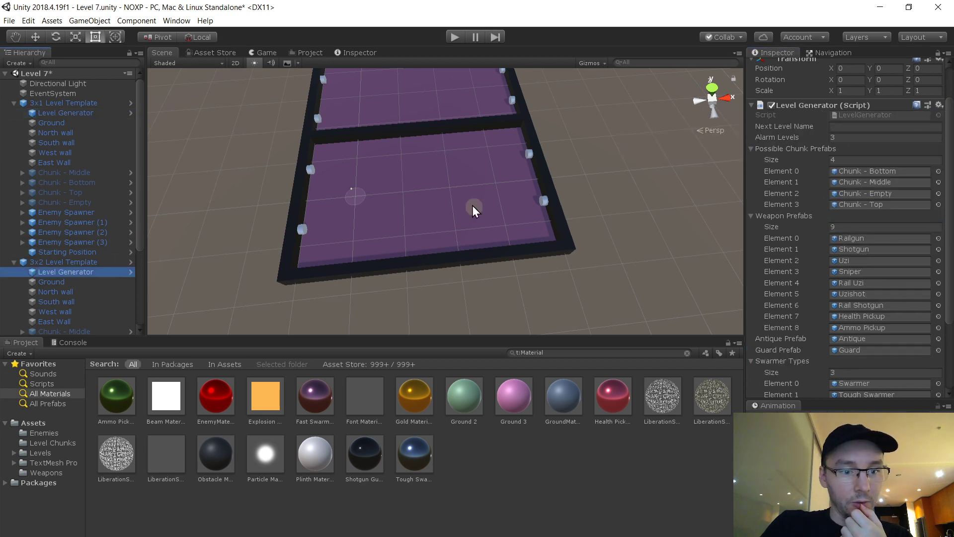
{"action": "left_click", "coordinate": [939, 104]}
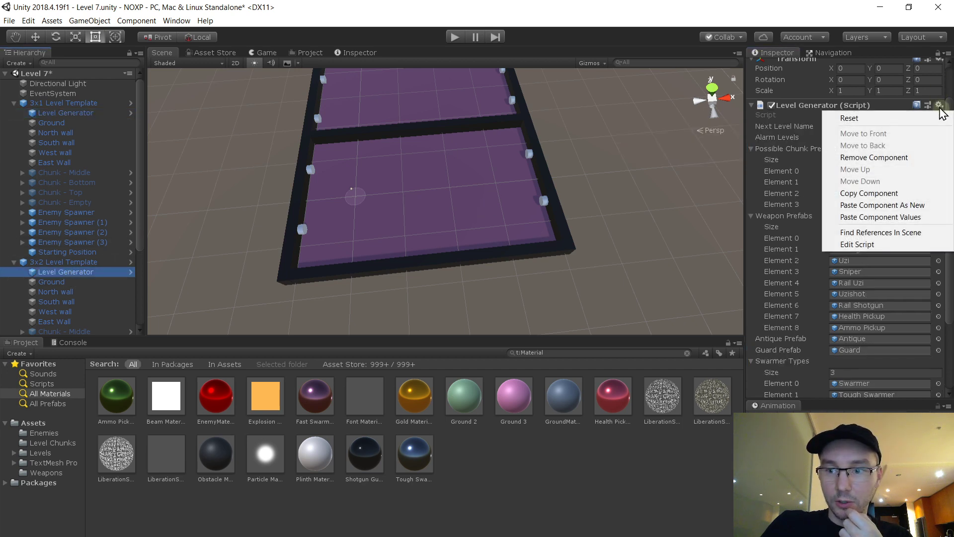
{"action": "left_click", "coordinate": [889, 217]}
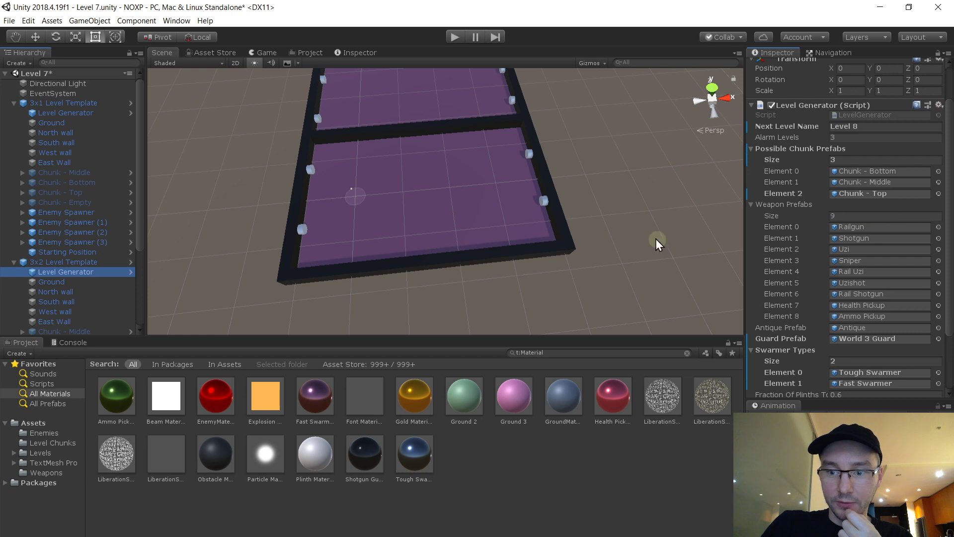
- Delete the 3x1 Level Template from Level 7 and re-bake the navigation mesh for the larger floor
{"action": "left_click", "coordinate": [56, 101]}
{"action": "key", "text": "Delete"}
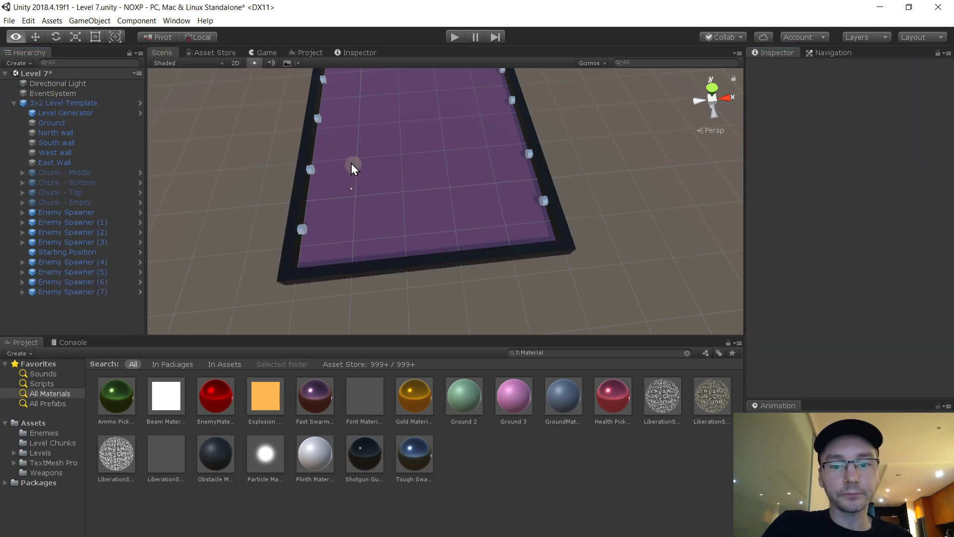
{"action": "left_click_drag", "start_coordinate": [351, 163], "coordinate": [321, 123], "text": "alt"}
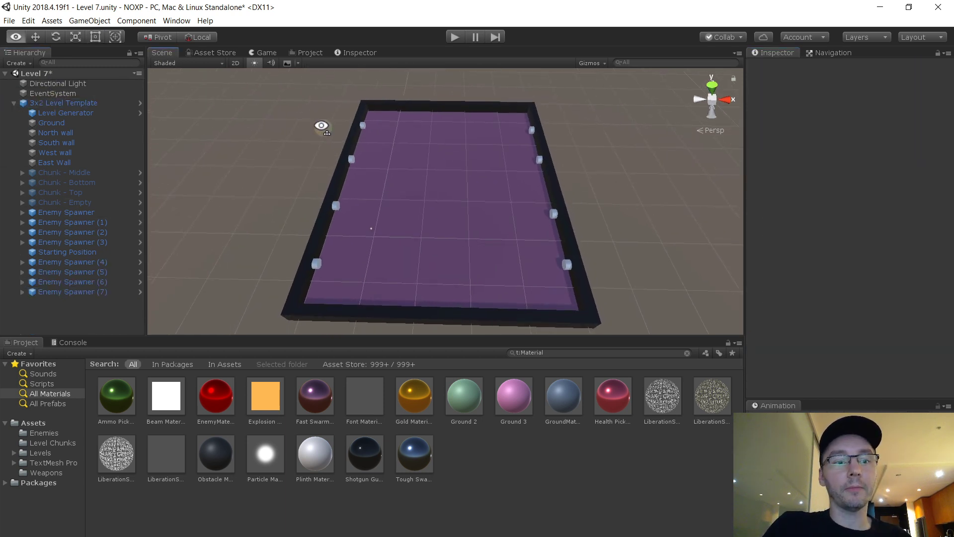
{"action": "left_click", "coordinate": [847, 52]}
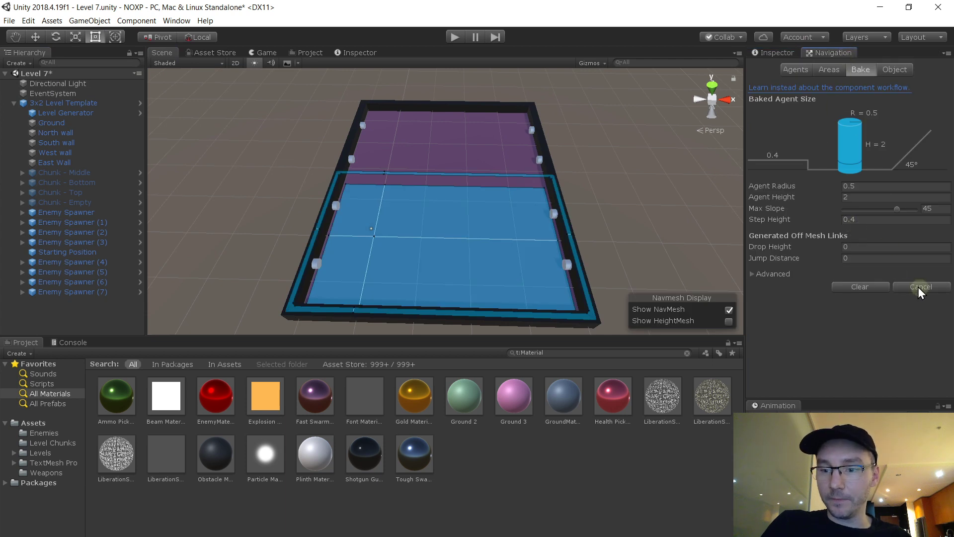
- Switch to the Tutorial Notes in Notepad and go through the level checklist items
{"action": "left_click", "coordinate": [346, 533]}
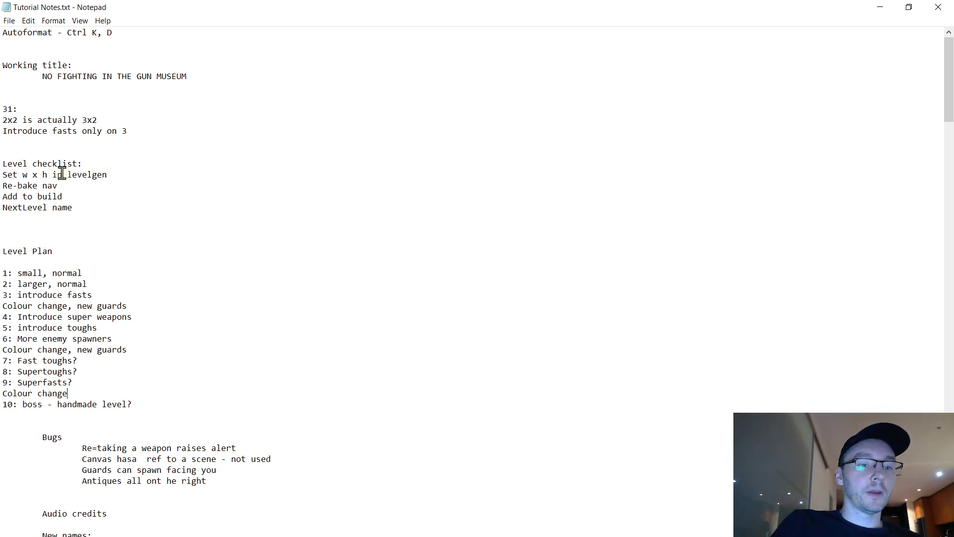
{"action": "left_click_drag", "start_coordinate": [120, 176], "coordinate": [2, 177]}
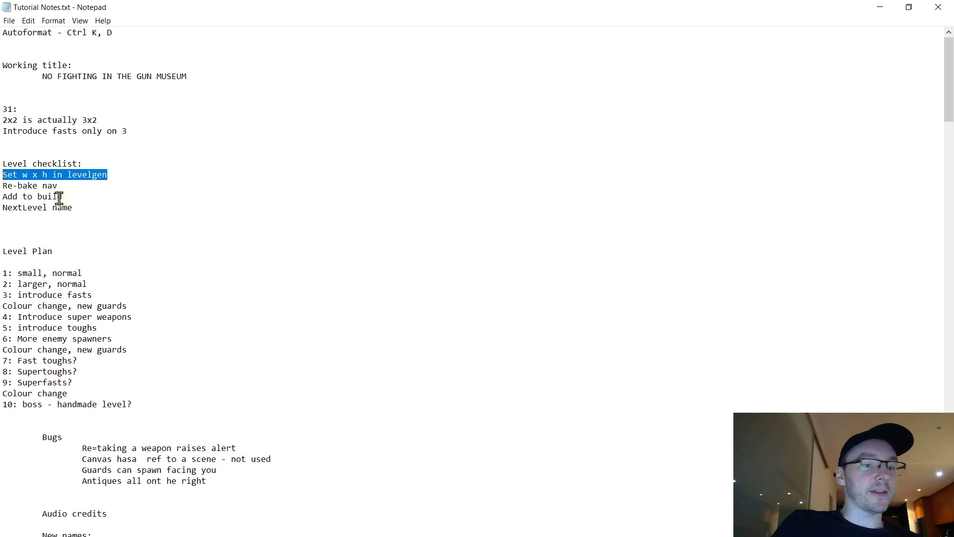
{"action": "left_click_drag", "start_coordinate": [70, 185], "coordinate": [3, 186]}
{"action": "left_click", "coordinate": [82, 199]}
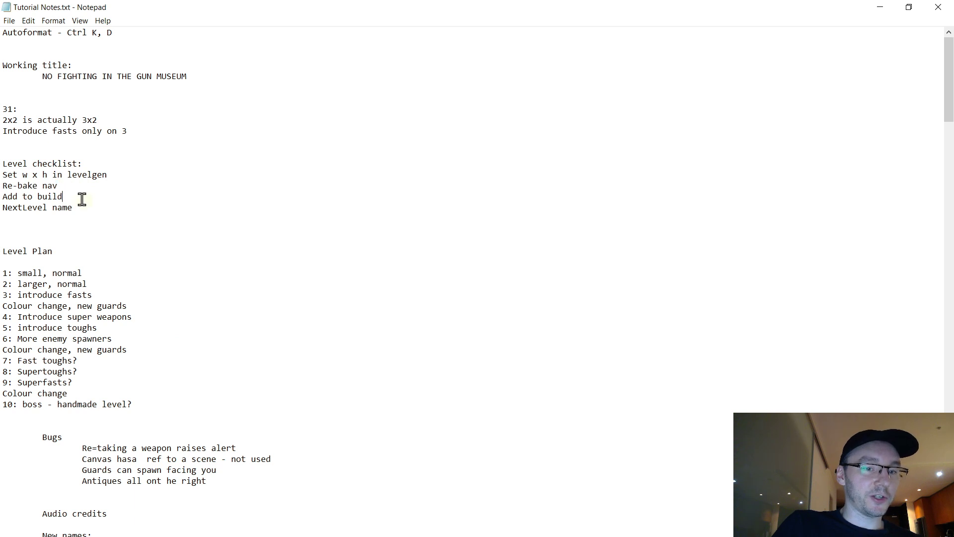
{"action": "left_click_drag", "start_coordinate": [76, 198], "coordinate": [3, 198]}
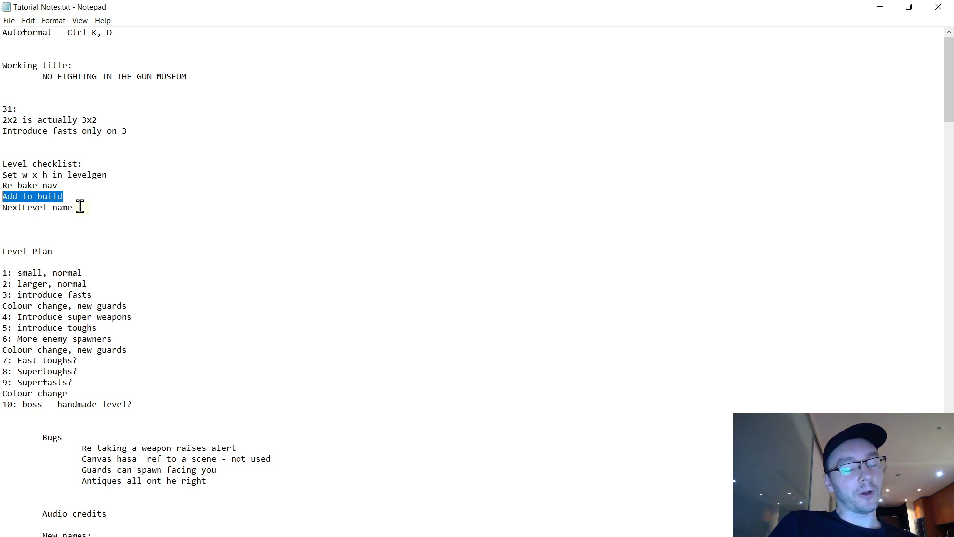
{"action": "left_click_drag", "start_coordinate": [80, 206], "coordinate": [1, 202]}
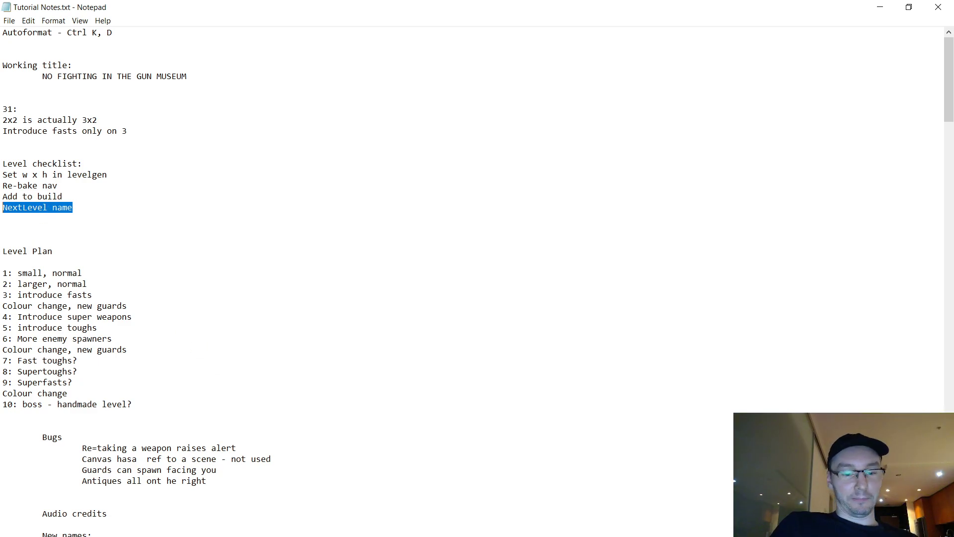
- Return to Unity and check the Next Level Name on the 3x2 Level Template's Level Generator
{"action": "key", "text": "alt+Tab"}
{"action": "left_click", "coordinate": [51, 113]}
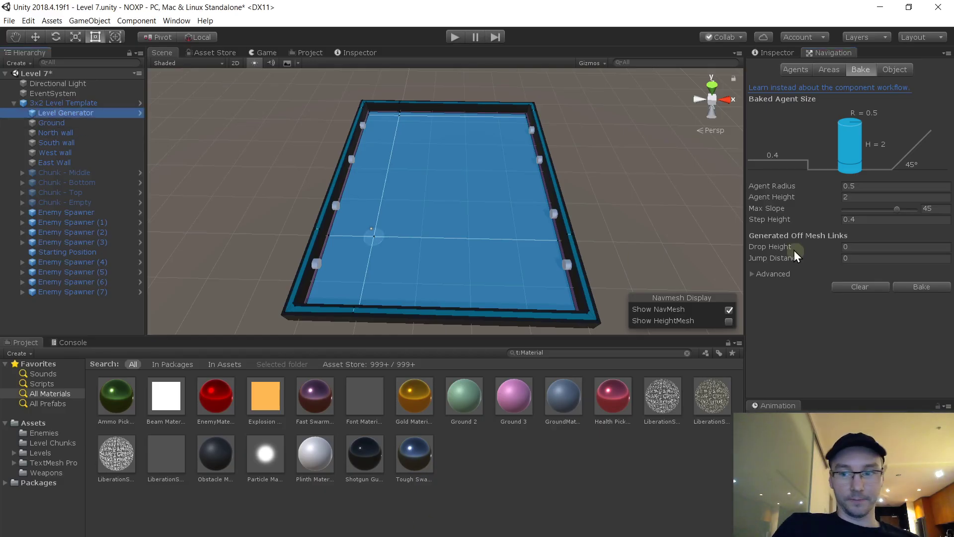
{"action": "left_click", "coordinate": [794, 52]}
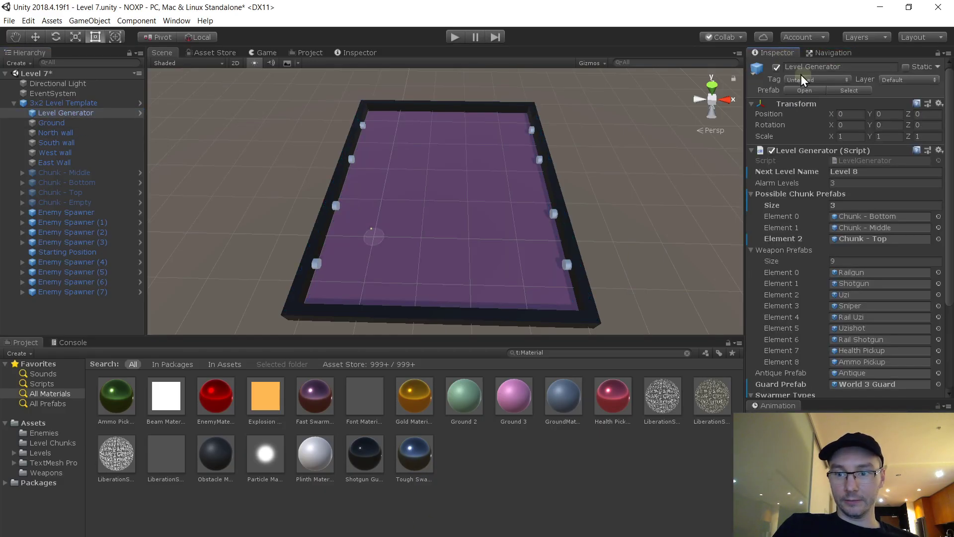
{"action": "left_click", "coordinate": [875, 172]}
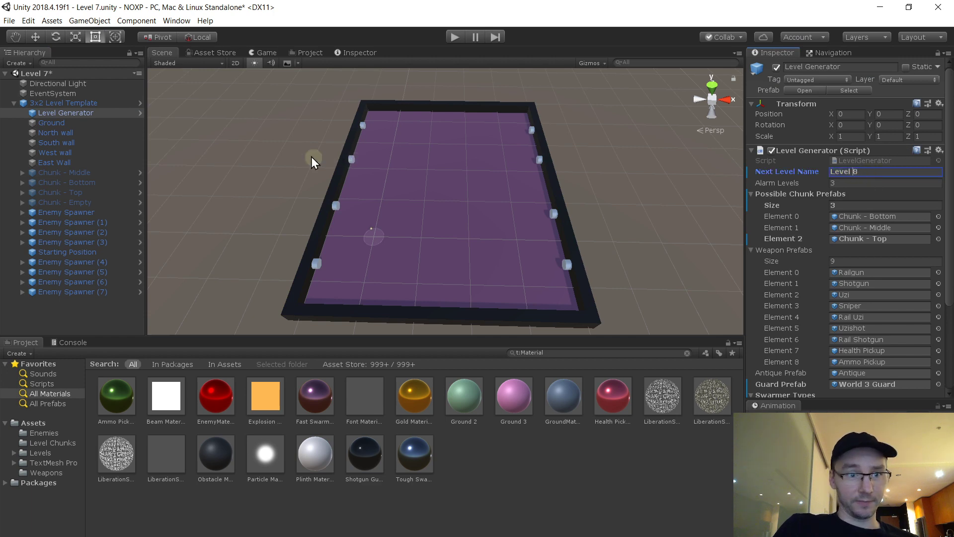
- Save the Level 7 scene and check the list of scenes in the Build Settings
{"action": "left_click", "coordinate": [9, 21]}
{"action": "left_click", "coordinate": [61, 128]}
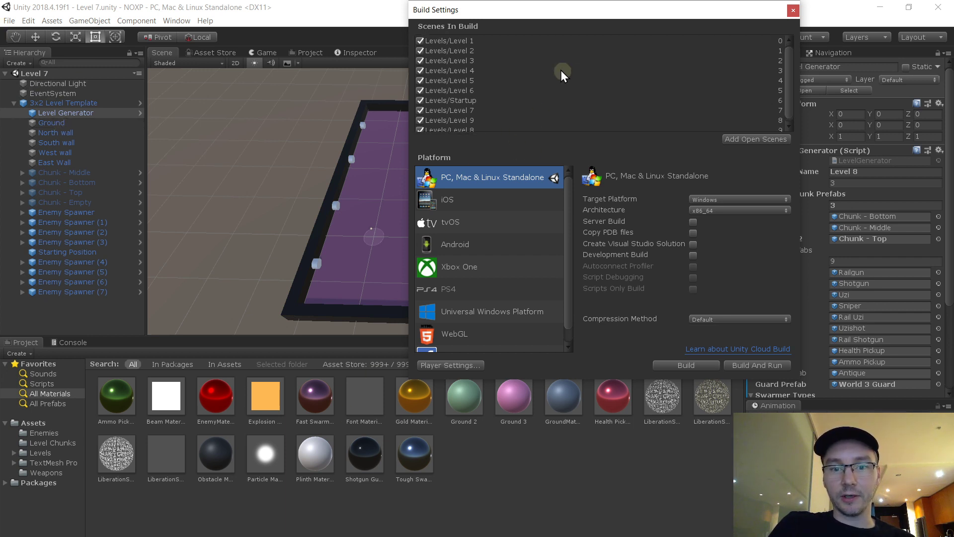
{"action": "left_click", "coordinate": [793, 10]}
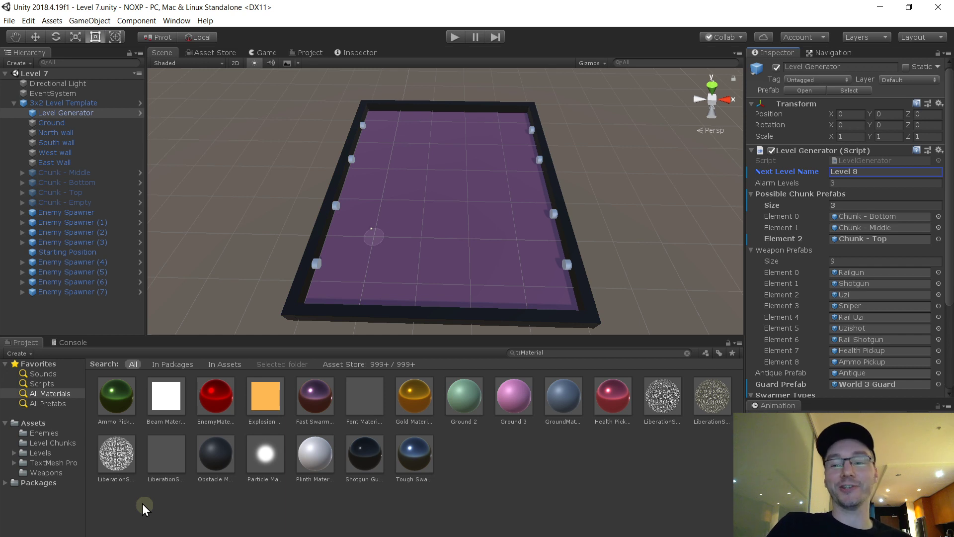
{"action": "left_click", "coordinate": [73, 305]}
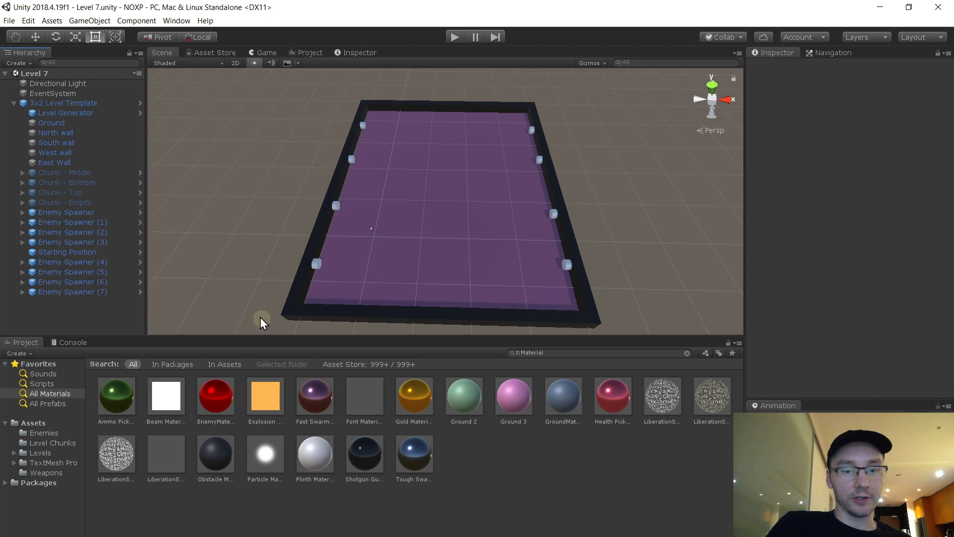
- Open the Startup scene from the Levels folder and start a playtest
{"action": "left_click", "coordinate": [47, 443]}
{"action": "left_click", "coordinate": [45, 451]}
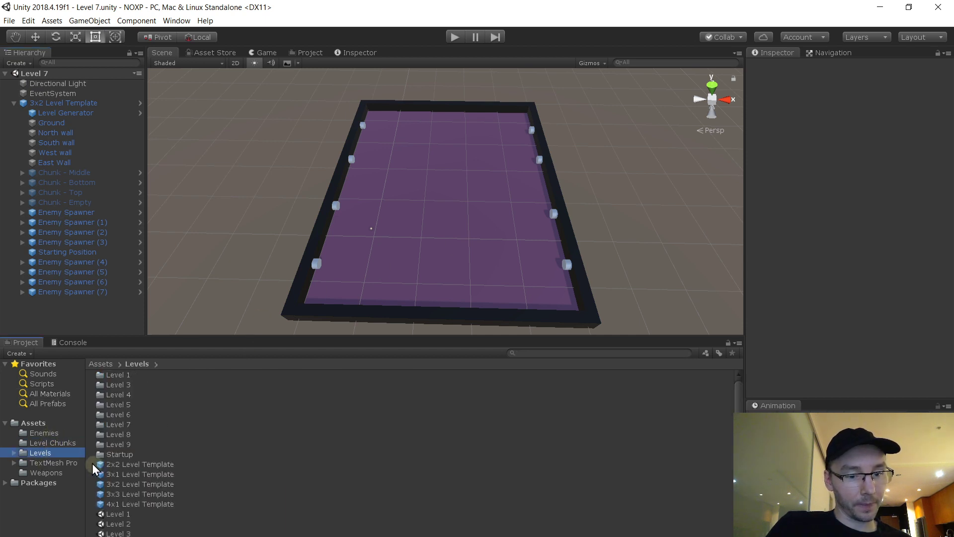
{"action": "scroll", "coordinate": [137, 506], "scroll_direction": "down", "scroll_amount": 3}
{"action": "double_click", "coordinate": [138, 534]}
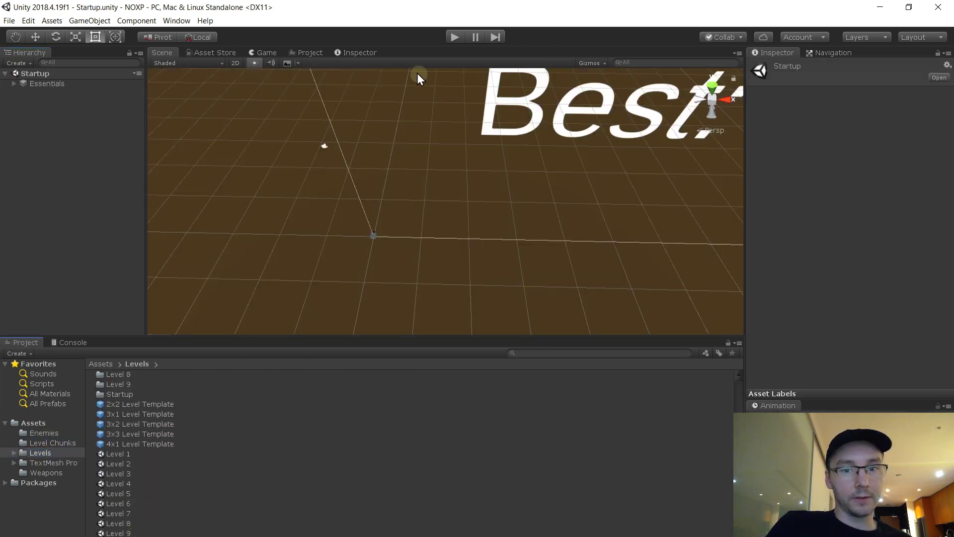
{"action": "left_click", "coordinate": [455, 37]}
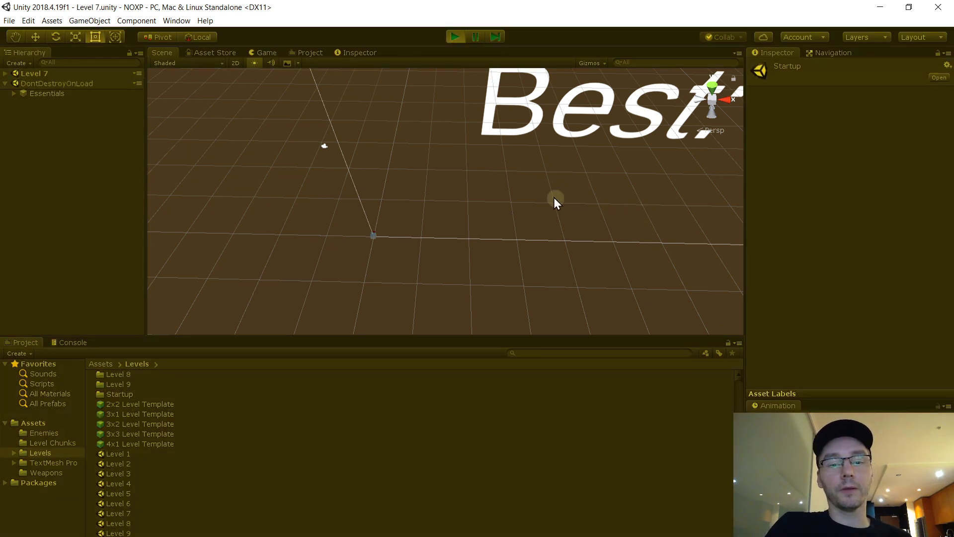
- Explore Level 7 by moving the player across the open floor and along the east wall past the Antique pickups
{"action": "key", "text": "w"}
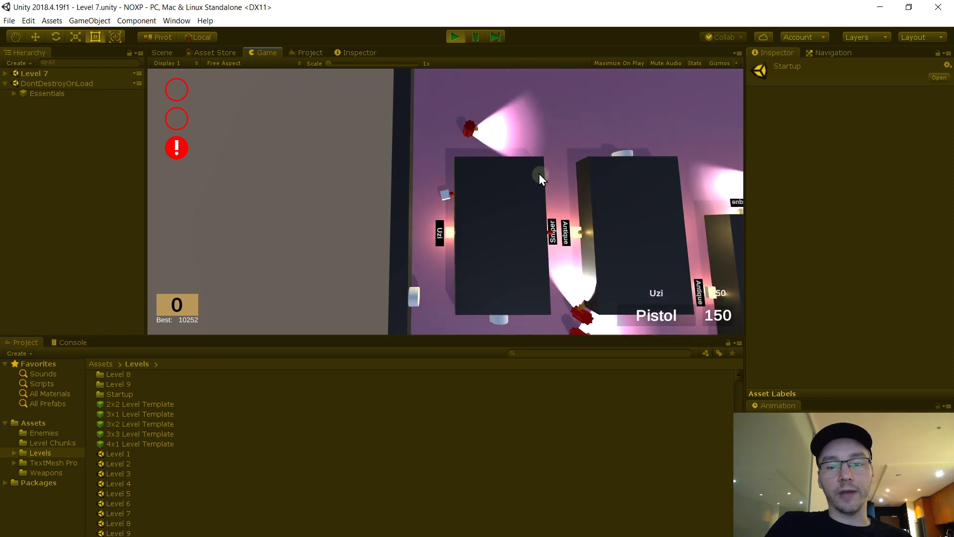
{"action": "key", "text": "d"}
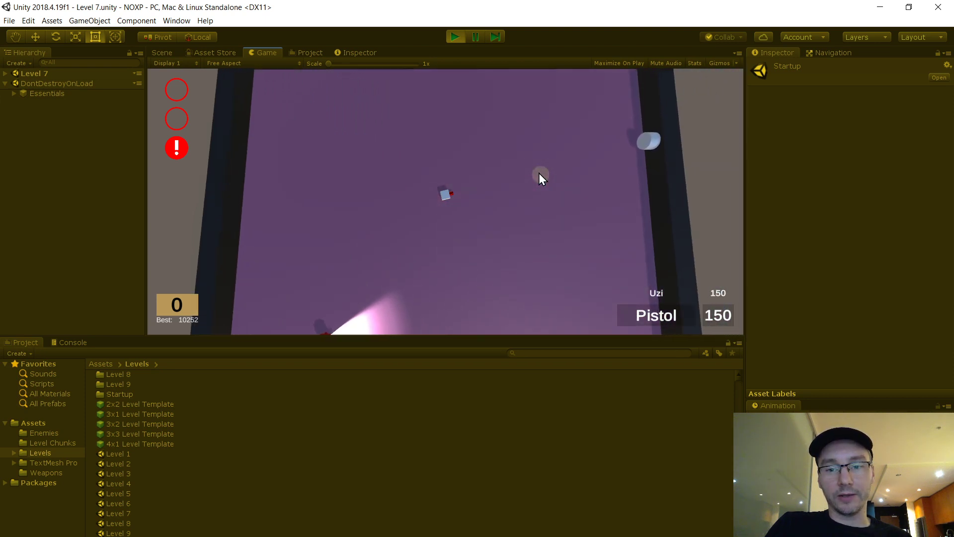
{"action": "key", "text": "w"}
{"action": "key", "text": "d"}
{"action": "key", "text": "s"}
{"action": "key", "text": "s"}
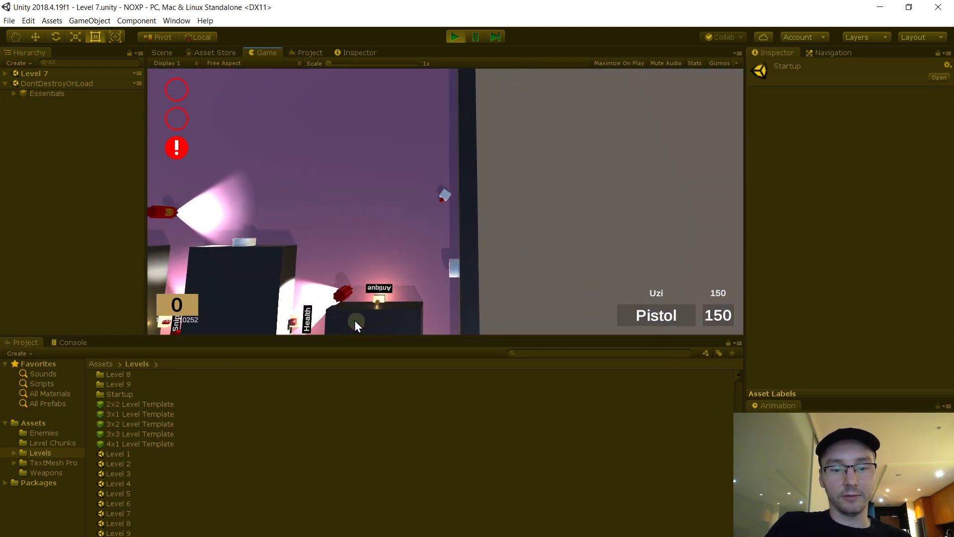
{"action": "key", "text": "a"}
{"action": "key", "text": "d"}
{"action": "key", "text": "s"}
{"action": "key", "text": "d"}
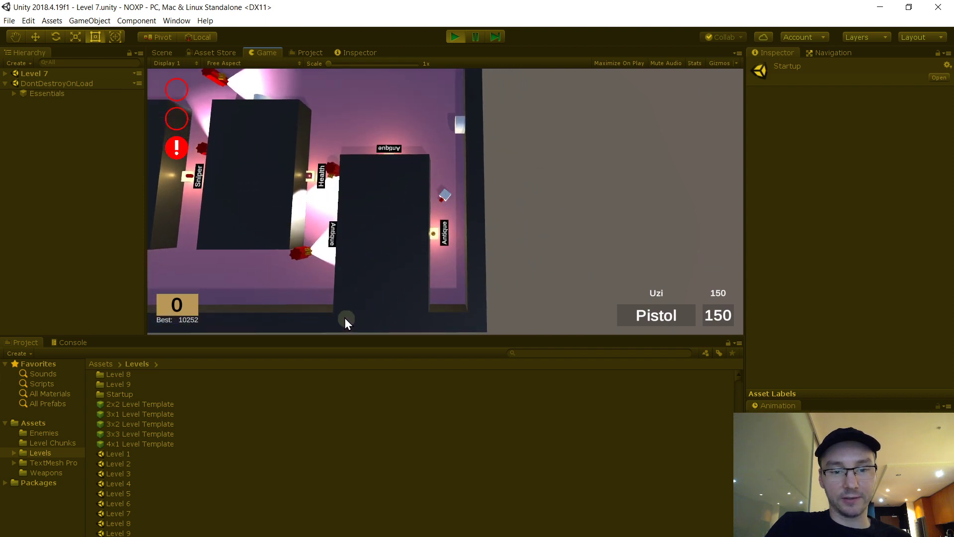
- Move the player back across the level to the west wall and around the westernmost block beside the Uzi pickup
{"action": "key", "text": "w"}
{"action": "key", "text": "a"}
{"action": "key", "text": "a"}
{"action": "key", "text": "w"}
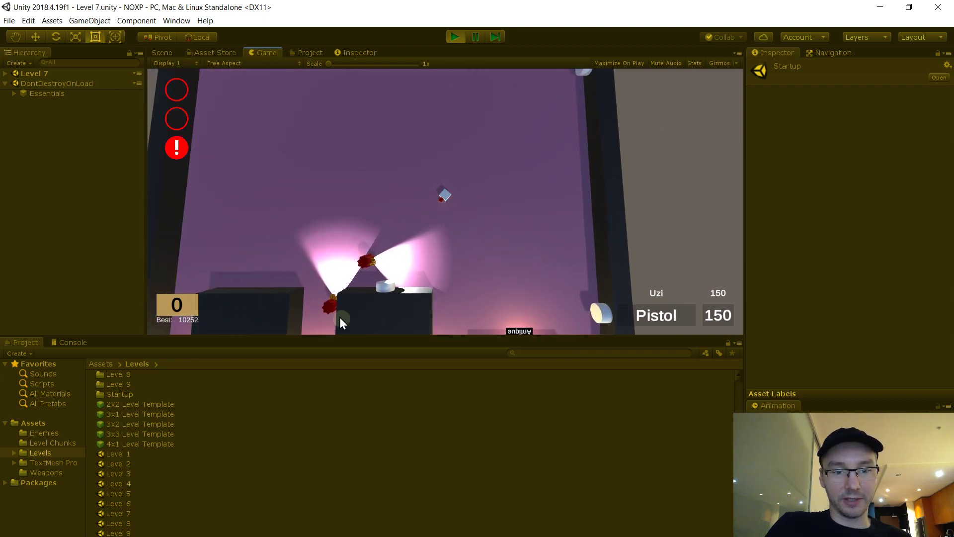
{"action": "key", "text": "s"}
{"action": "key", "text": "w"}
{"action": "key", "text": "s"}
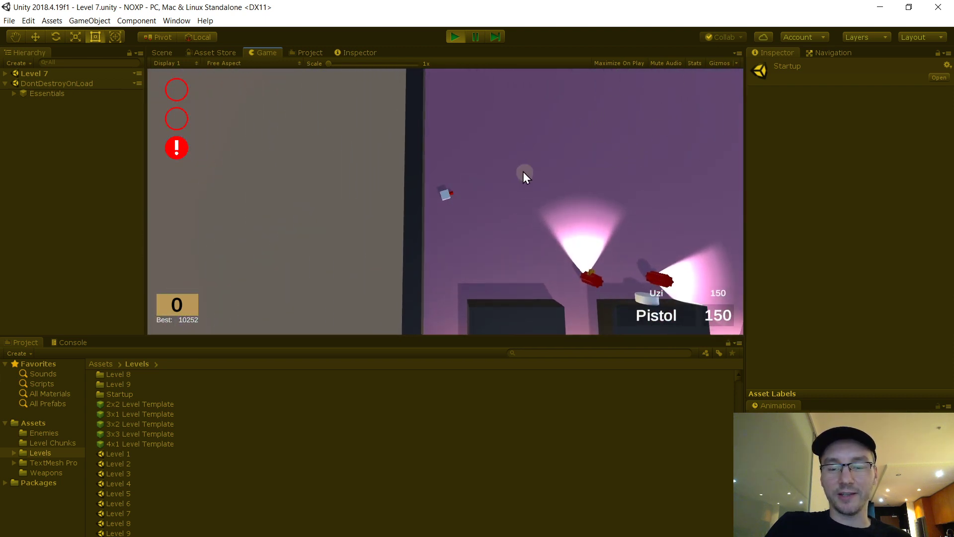
{"action": "key", "text": "s"}
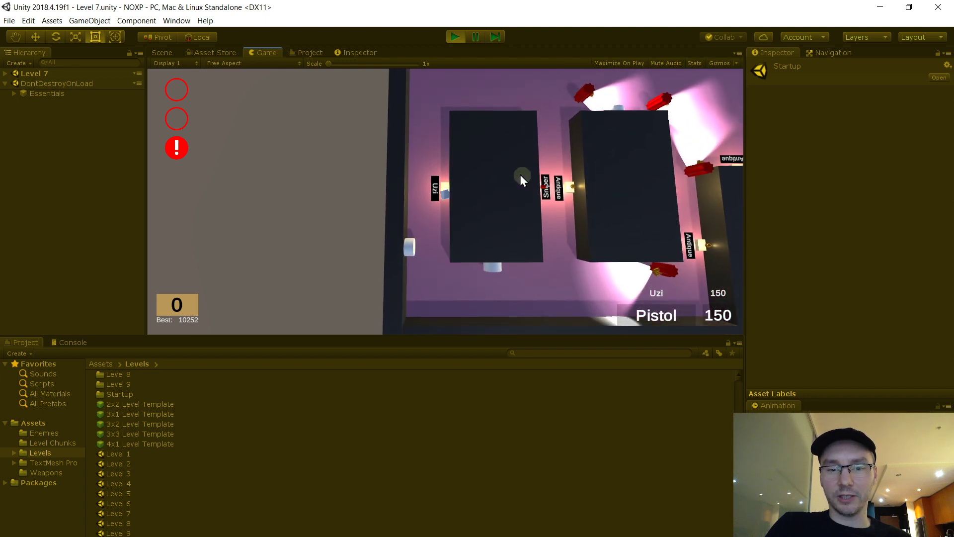
{"action": "key", "text": "d"}
{"action": "key", "text": "w"}
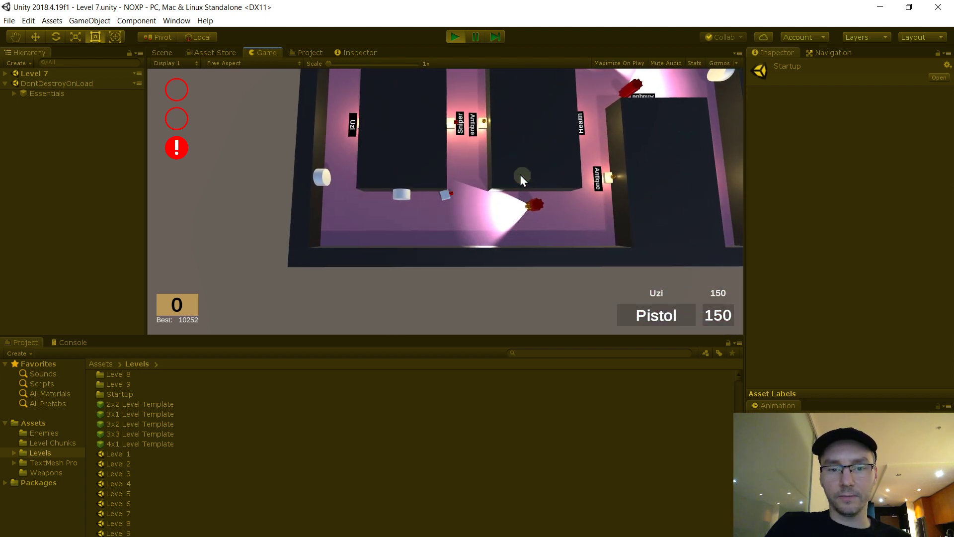
- Take the Sniper from between the two western blocks and fire it at the guard to the south
{"action": "key", "text": "d"}
{"action": "key", "text": "w"}
{"action": "key", "text": "a"}
{"action": "key", "text": "e"}
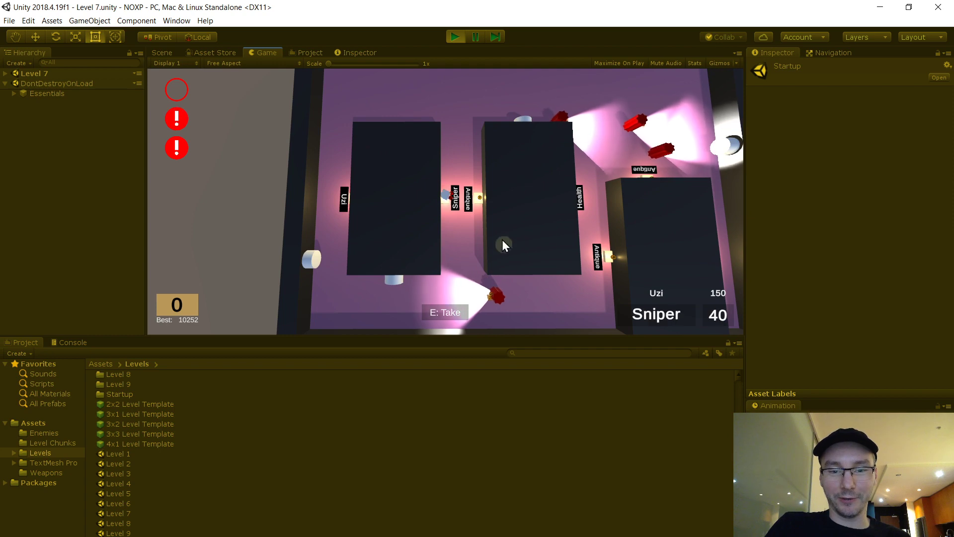
{"action": "left_click", "coordinate": [486, 300]}
{"action": "key", "text": "d"}
{"action": "key", "text": "w"}
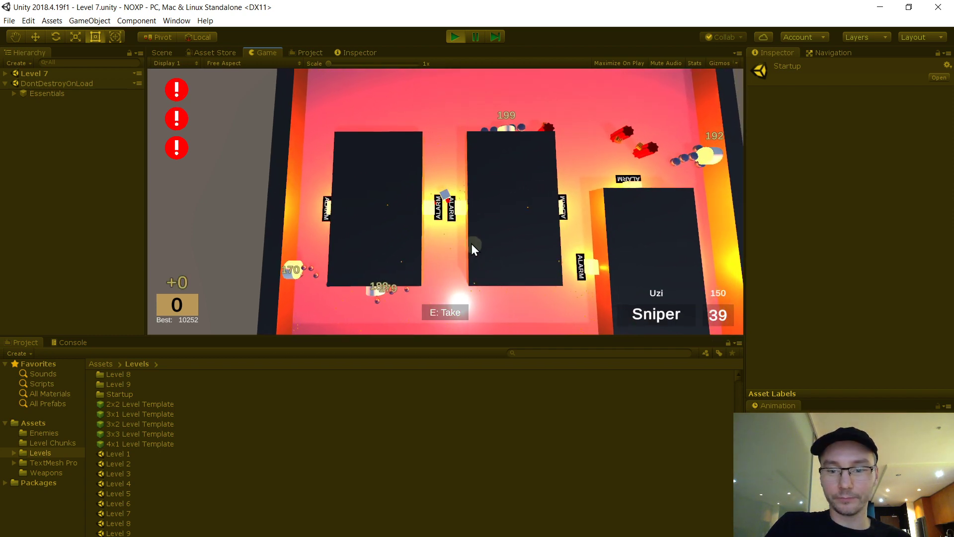
- Switch to the Uzi and fight the spawned enemies while moving the player east through Level 7
{"action": "key", "text": "q"}
{"action": "key", "text": "w"}
{"action": "left_click_drag", "start_coordinate": [513, 238], "coordinate": [603, 205]}
{"action": "key", "text": "w"}
{"action": "key", "text": "d"}
{"action": "key", "text": "d"}
{"action": "key", "text": "w"}
{"action": "key", "text": "s"}
{"action": "key", "text": "d"}
{"action": "key", "text": "d"}
- Switch back to the Sniper, fire at the enemies and retreat to the level's west side
{"action": "key", "text": "q"}
{"action": "left_click", "coordinate": [408, 275]}
{"action": "key", "text": "s"}
{"action": "key", "text": "a"}
{"action": "key", "text": "a"}
{"action": "key", "text": "w"}
{"action": "key", "text": "a"}
{"action": "key", "text": "a"}
{"action": "key", "text": "s"}
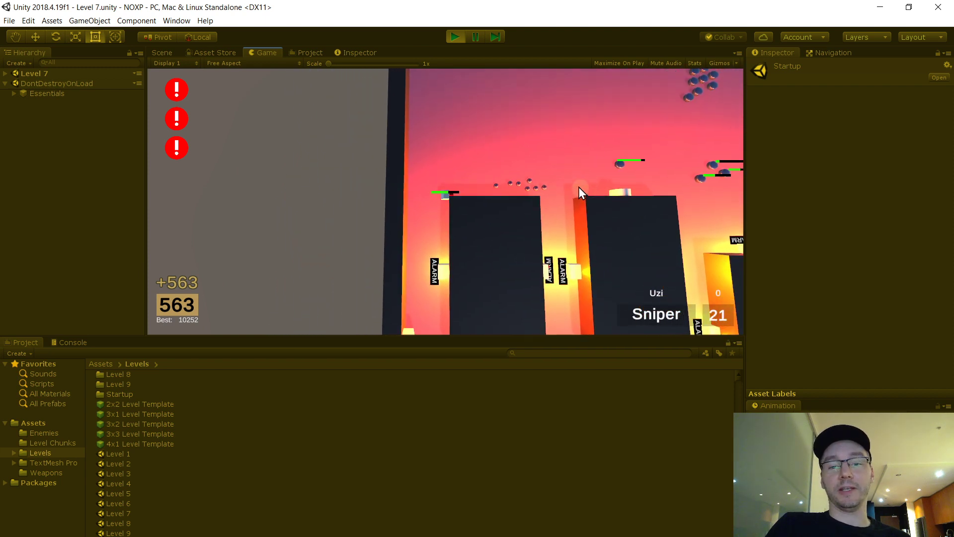
- Run the player back past the enemy swarm and stop the playtest
{"action": "key", "text": "w"}
{"action": "key", "text": "d"}
{"action": "key", "text": "w"}
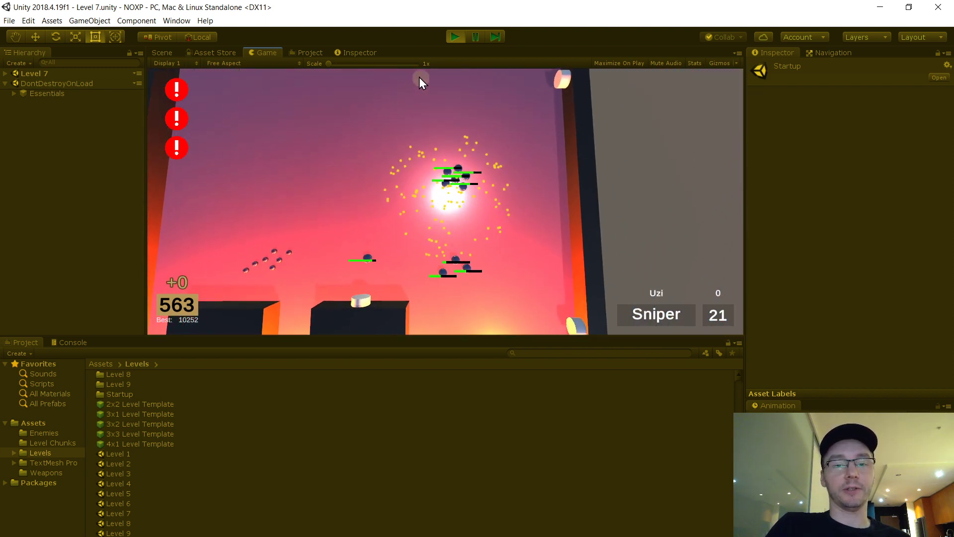
{"action": "left_click", "coordinate": [451, 41]}
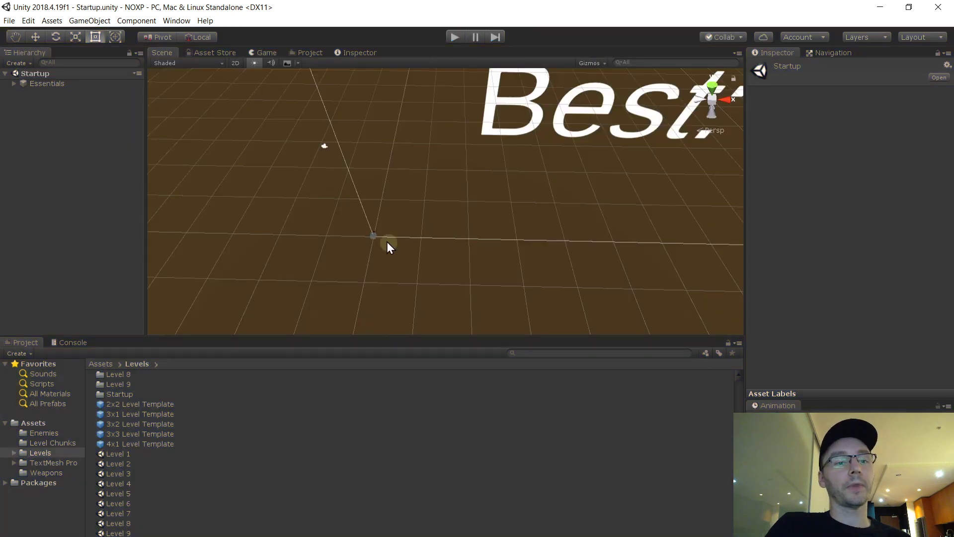
- Expand the Essentials object and open the World 2 Guard prefab from the Enemies folder for editing
{"action": "left_click", "coordinate": [14, 83]}
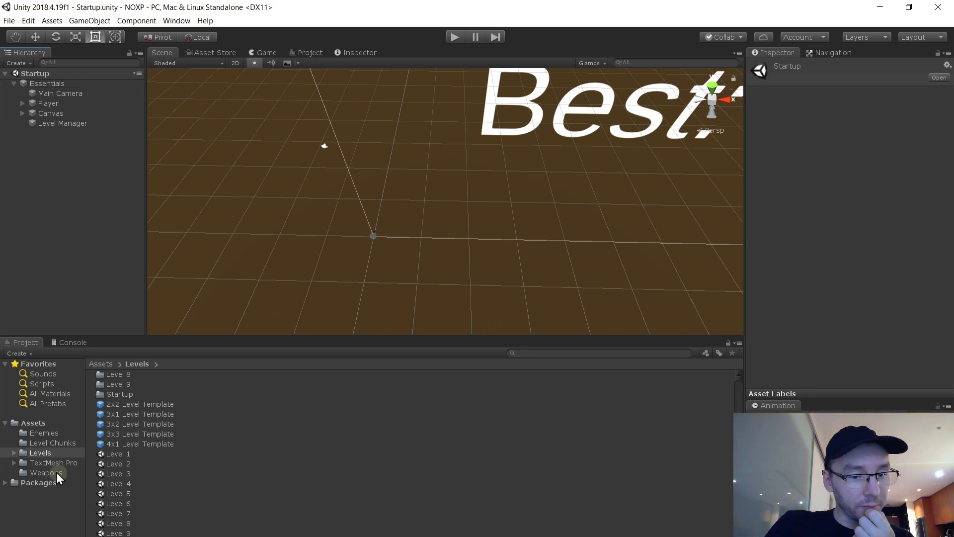
{"action": "left_click", "coordinate": [49, 435]}
{"action": "left_click", "coordinate": [151, 407]}
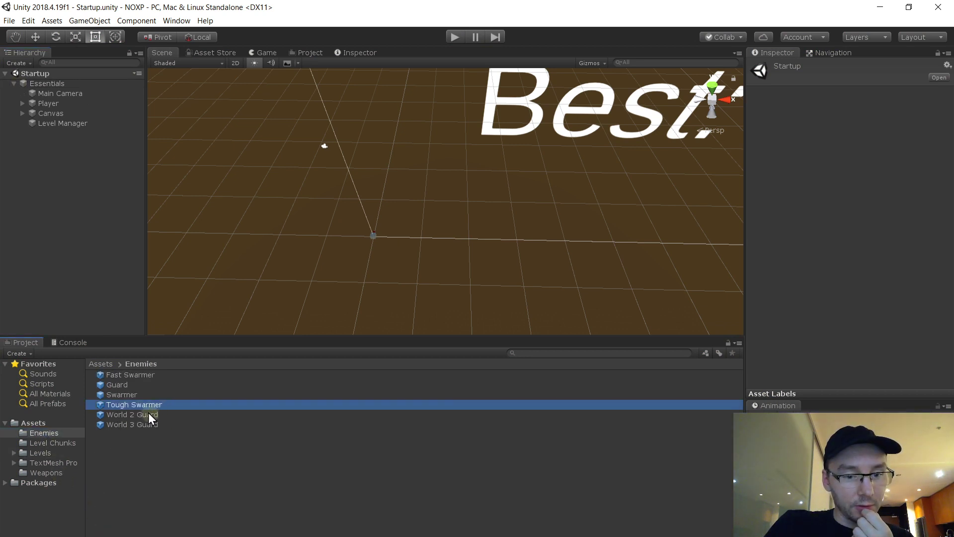
{"action": "double_click", "coordinate": [146, 414]}
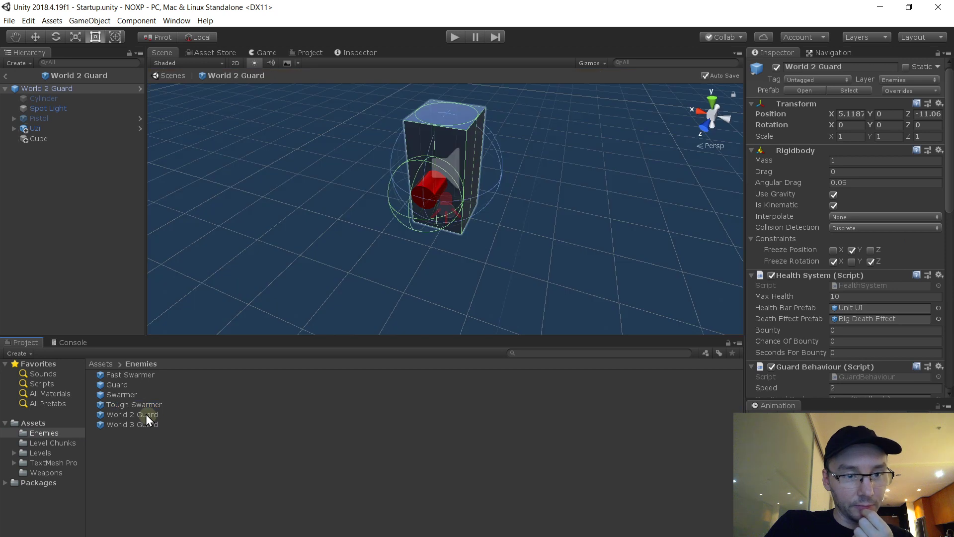
- Add the Shotgun prefab to World 2 Guard and set its X and Z positions to 0
{"action": "left_click", "coordinate": [47, 472]}
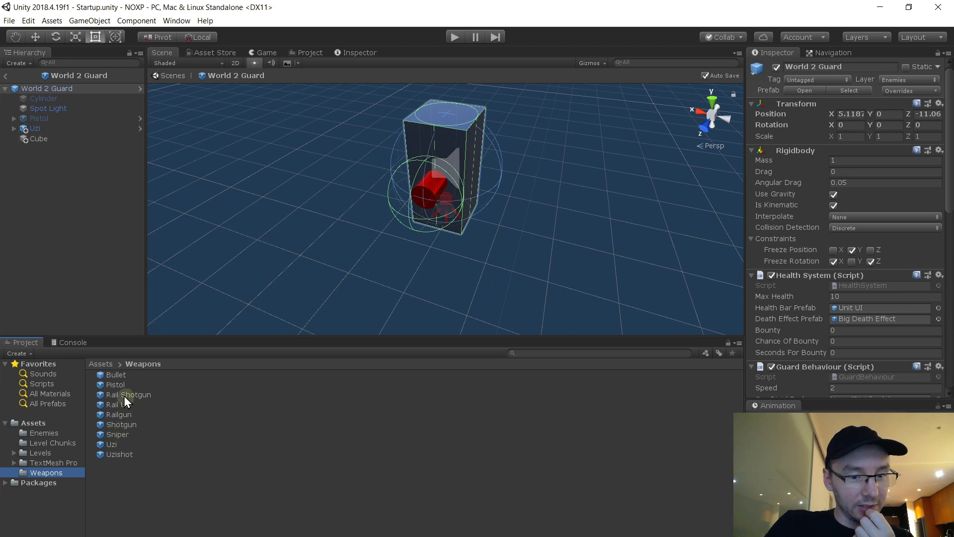
{"action": "left_click_drag", "start_coordinate": [122, 425], "coordinate": [70, 261]}
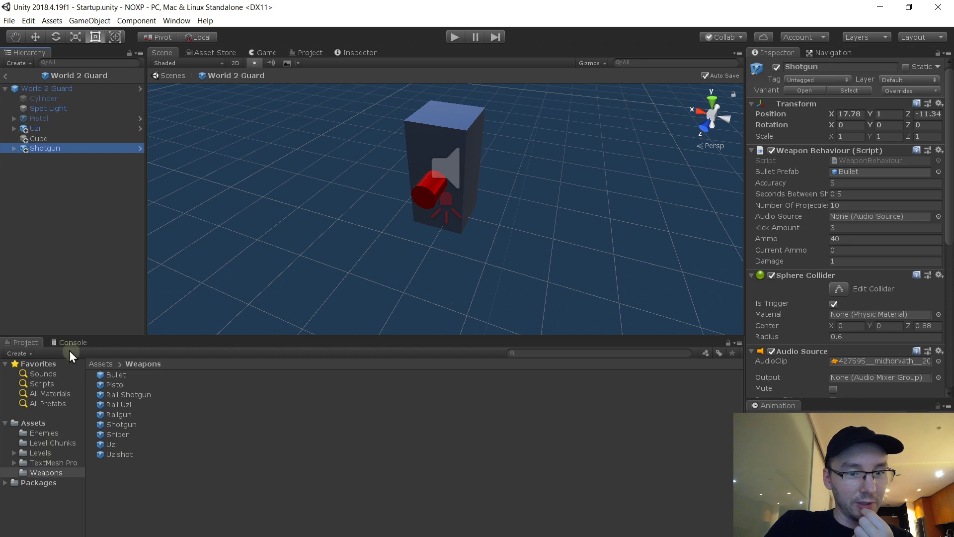
{"action": "left_click", "coordinate": [853, 113]}
{"action": "type", "text": "0"}
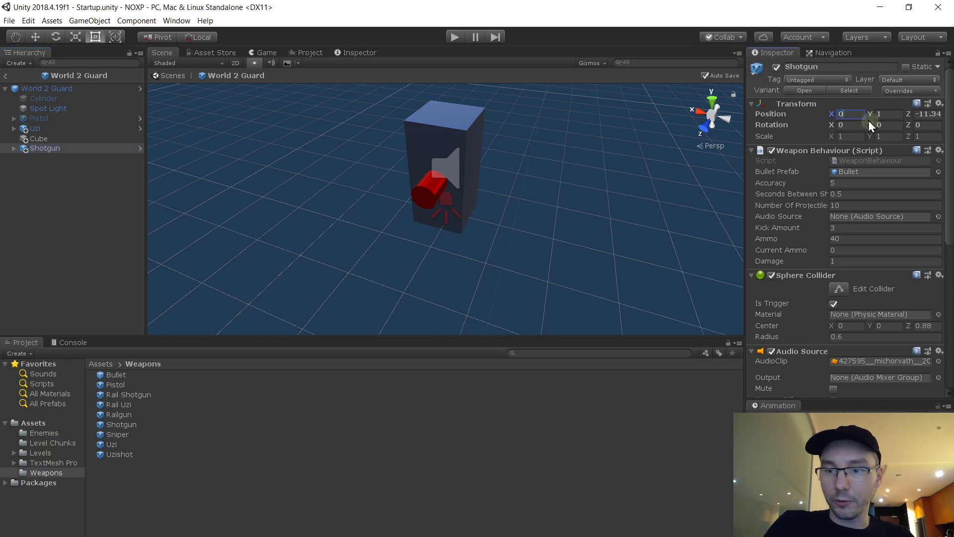
{"action": "left_click", "coordinate": [928, 113]}
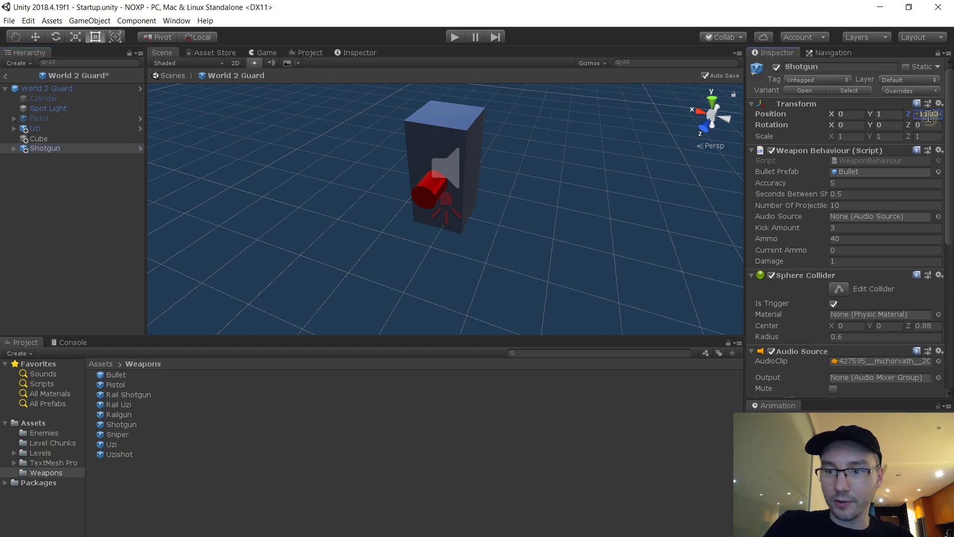
{"action": "type", "text": "-0"}
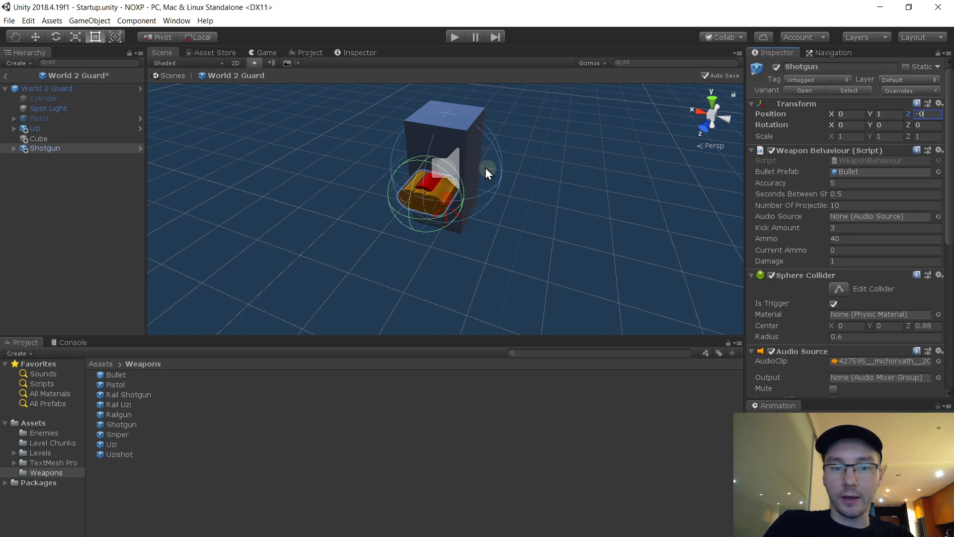
- Assign the Shotgun as My Weapon in World 2 Guard's Guard Behaviour and delete the Uzi
{"action": "left_click", "coordinate": [35, 91]}
{"action": "left_click_drag", "start_coordinate": [43, 149], "coordinate": [875, 338]}
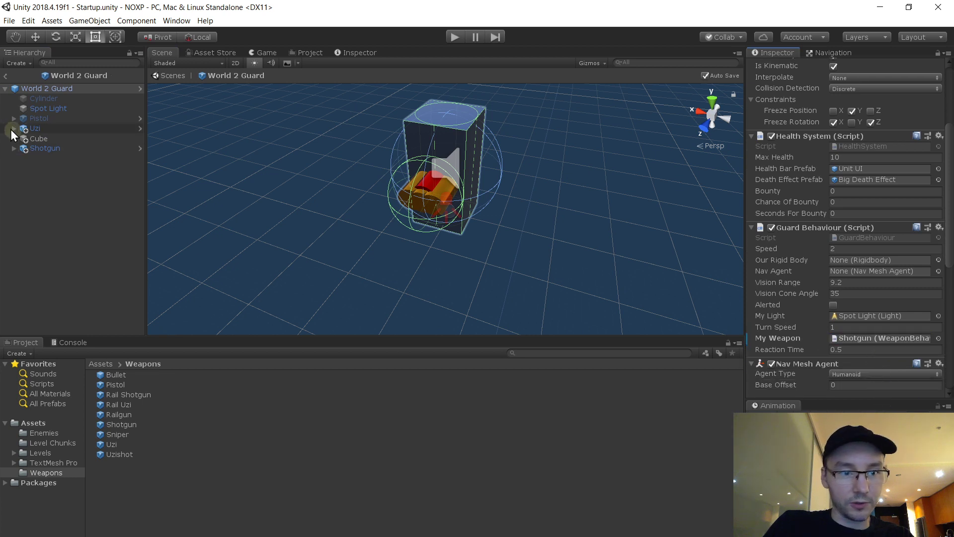
{"action": "left_click", "coordinate": [43, 129]}
{"action": "key", "text": "Delete"}
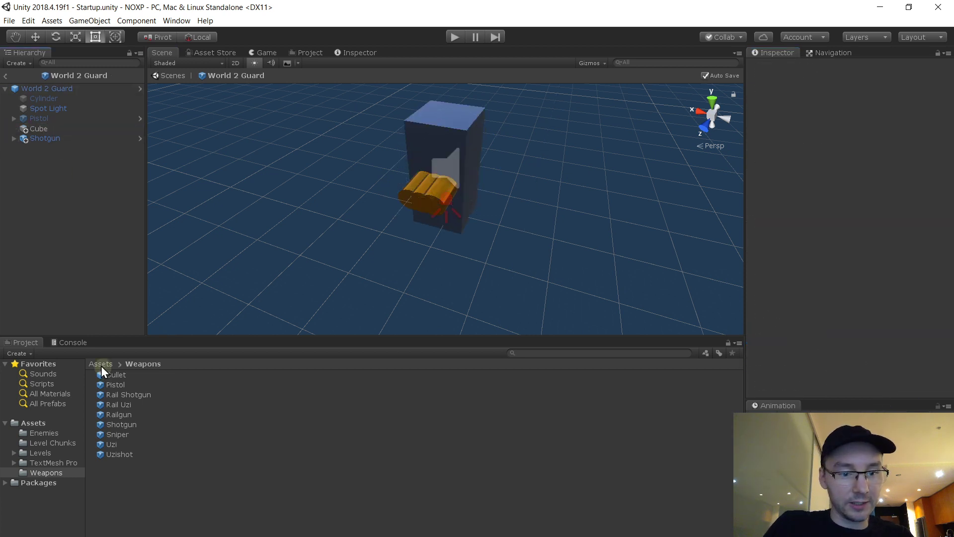
- Open the World 3 Guard prefab and delete its Shotgun
{"action": "left_click", "coordinate": [67, 433]}
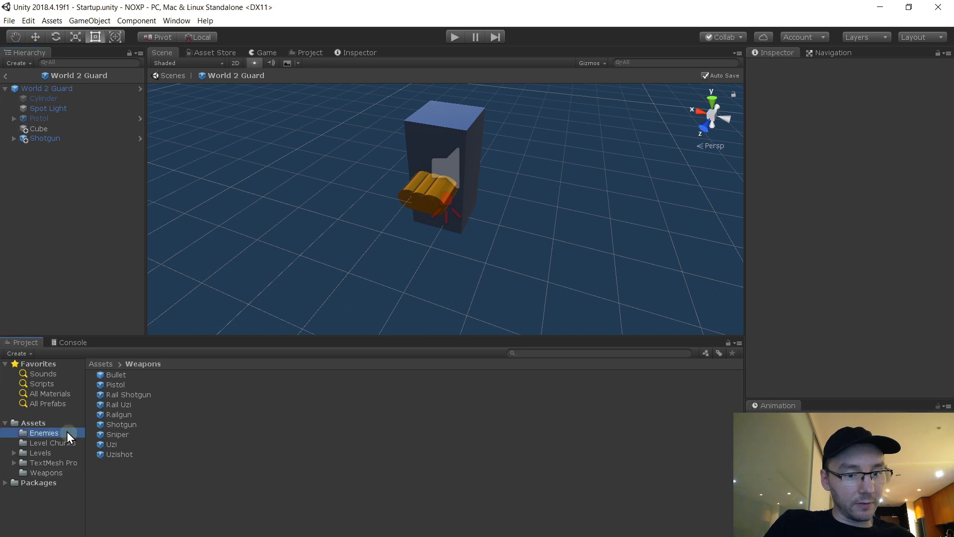
{"action": "double_click", "coordinate": [135, 425]}
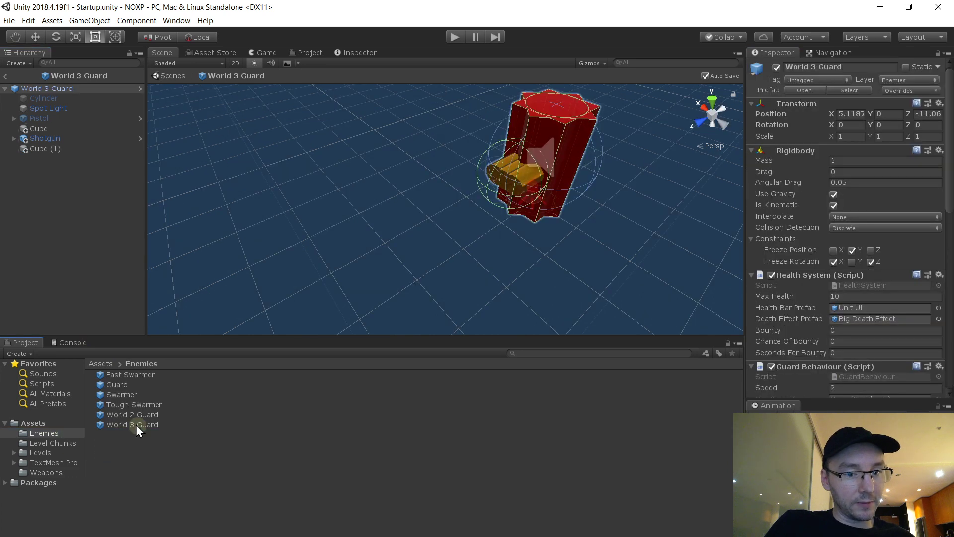
{"action": "left_click", "coordinate": [58, 140]}
{"action": "key", "text": "Delete"}
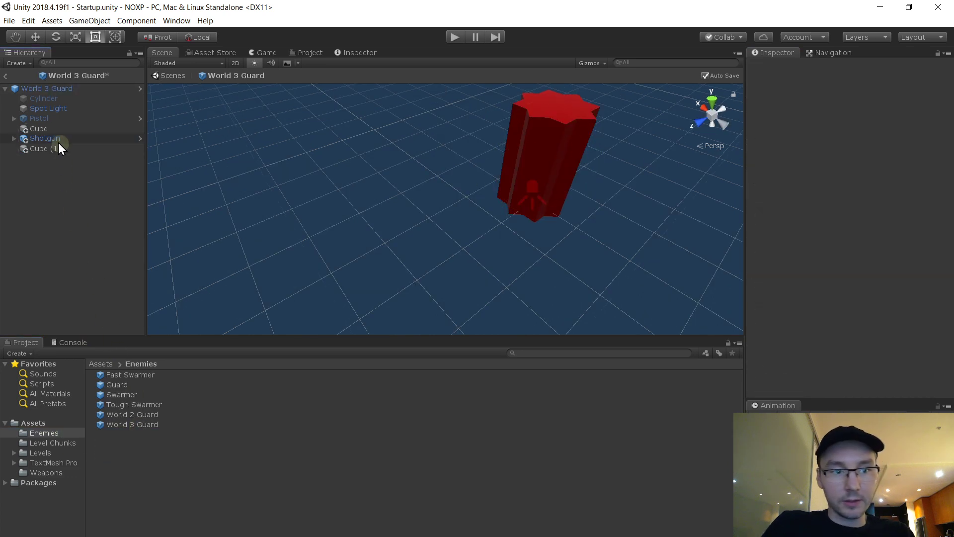
- Add the Uzi prefab to World 3 Guard and set its X and Z positions to 0
{"action": "left_click", "coordinate": [50, 472]}
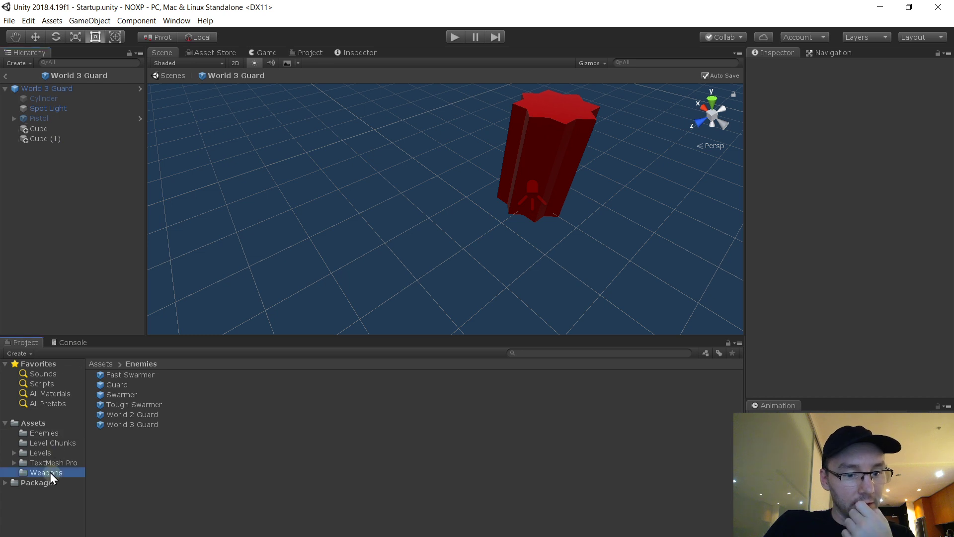
{"action": "left_click_drag", "start_coordinate": [112, 444], "coordinate": [77, 288]}
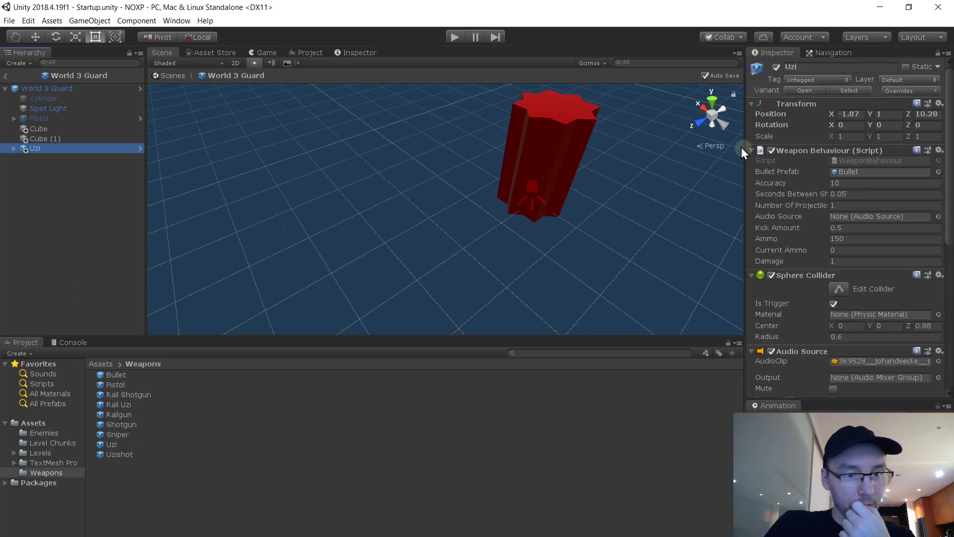
{"action": "left_click", "coordinate": [851, 115]}
{"action": "type", "text": "0"}
{"action": "left_click", "coordinate": [918, 116]}
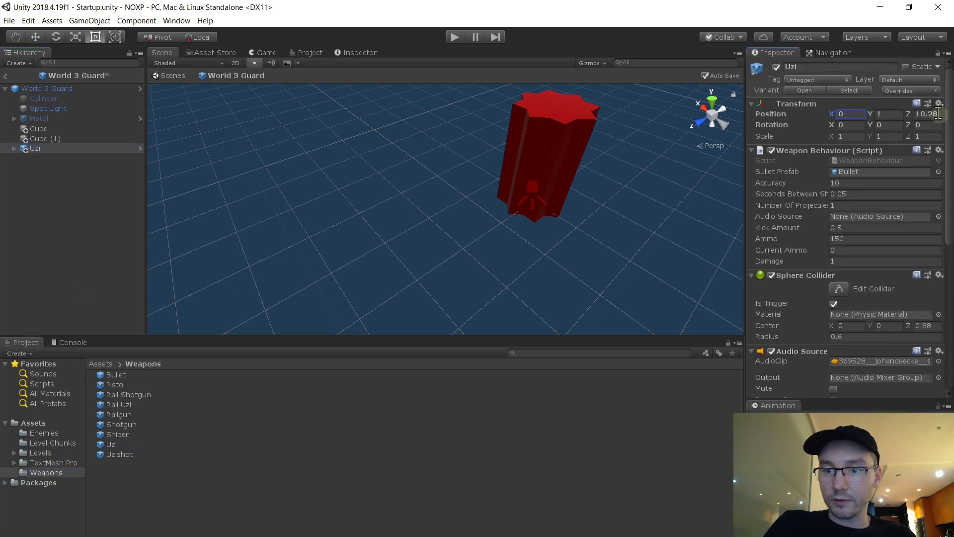
{"action": "type", "text": "0"}
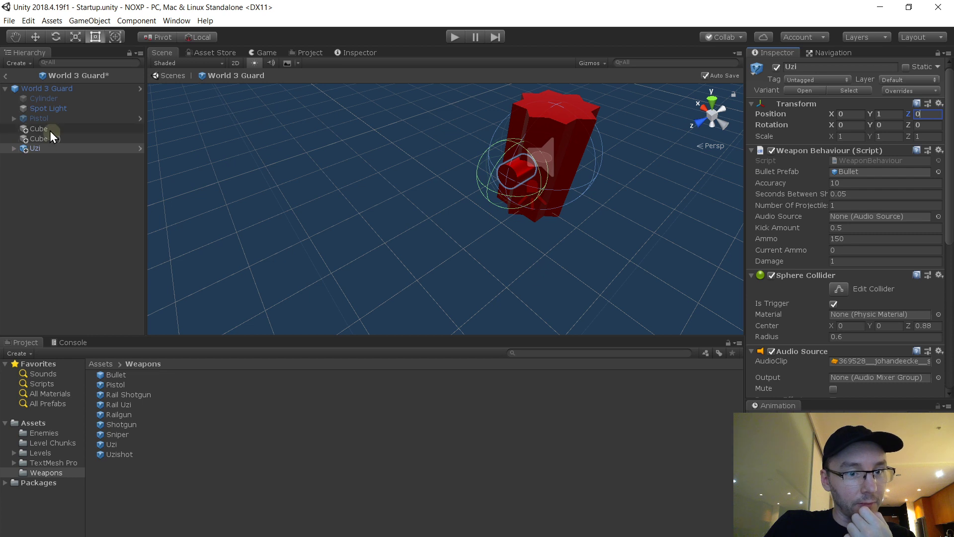
- Assign the Uzi as My Weapon in World 3 Guard's Guard Behaviour
{"action": "left_click", "coordinate": [68, 90]}
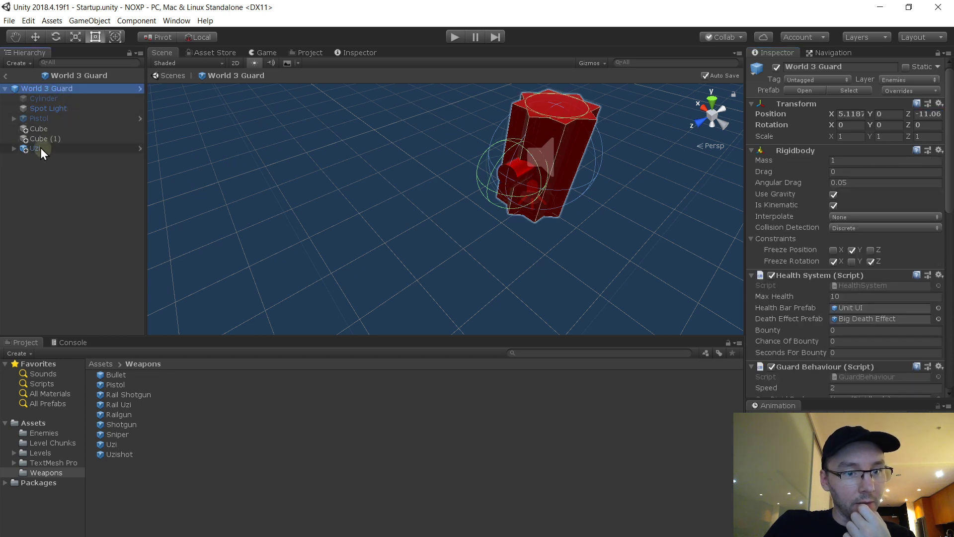
{"action": "scroll", "coordinate": [928, 281], "scroll_direction": "down", "scroll_amount": 5}
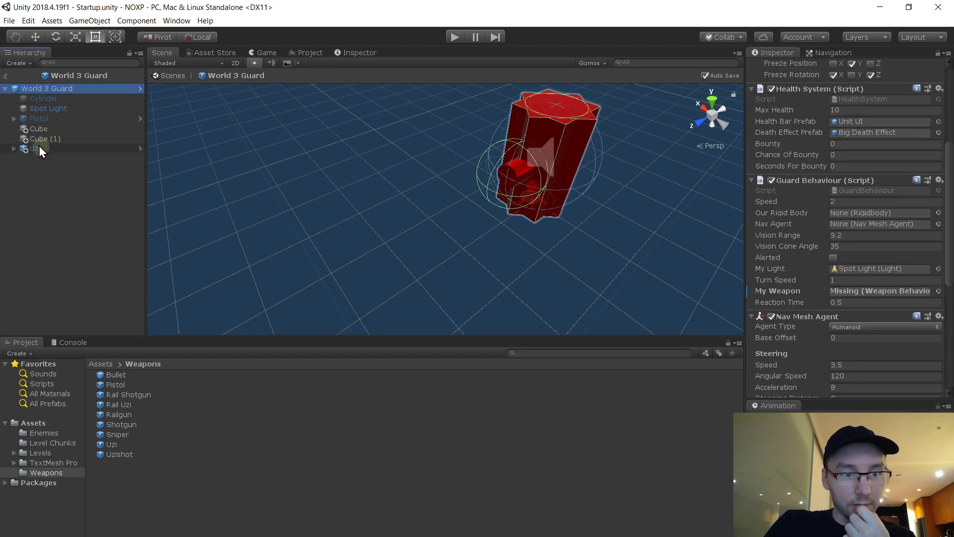
{"action": "left_click_drag", "start_coordinate": [40, 149], "coordinate": [875, 292]}
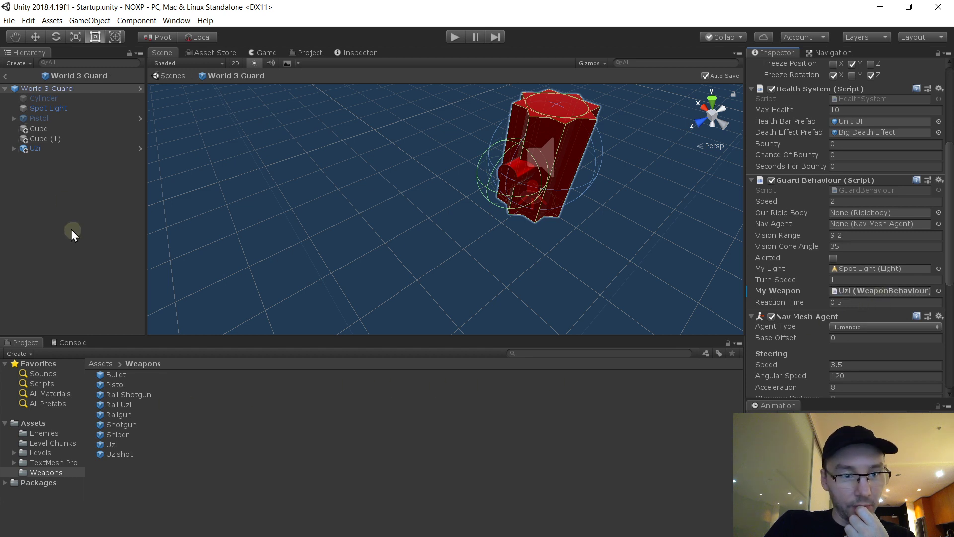
- Try the Ground 2 material on World 3 Guard's Cube and Cube (1)
{"action": "left_click", "coordinate": [40, 129]}
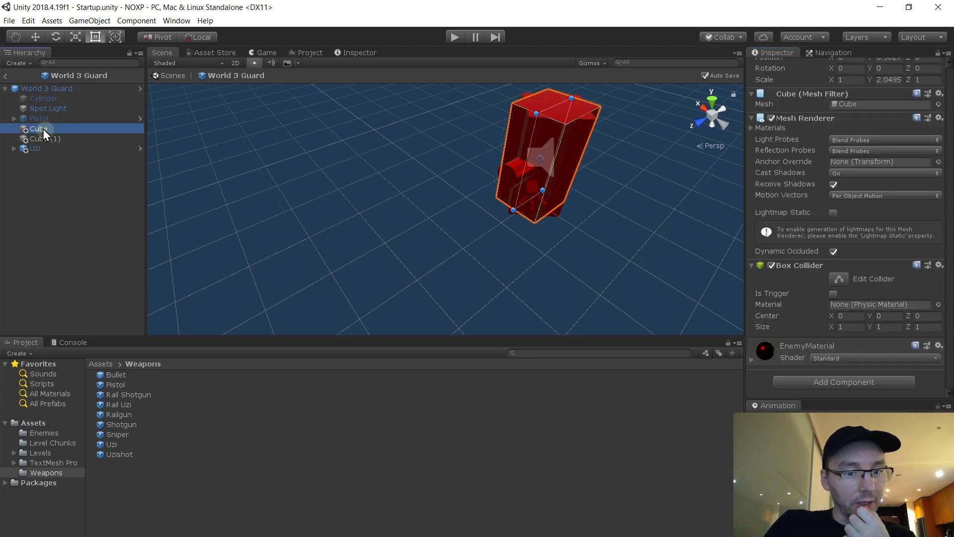
{"action": "left_click", "coordinate": [50, 393]}
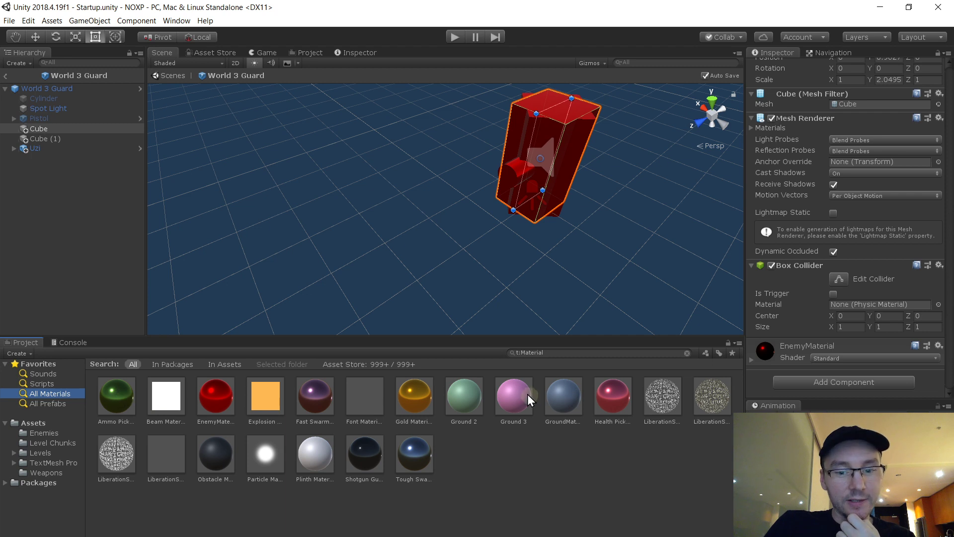
{"action": "left_click_drag", "start_coordinate": [479, 389], "coordinate": [854, 397]}
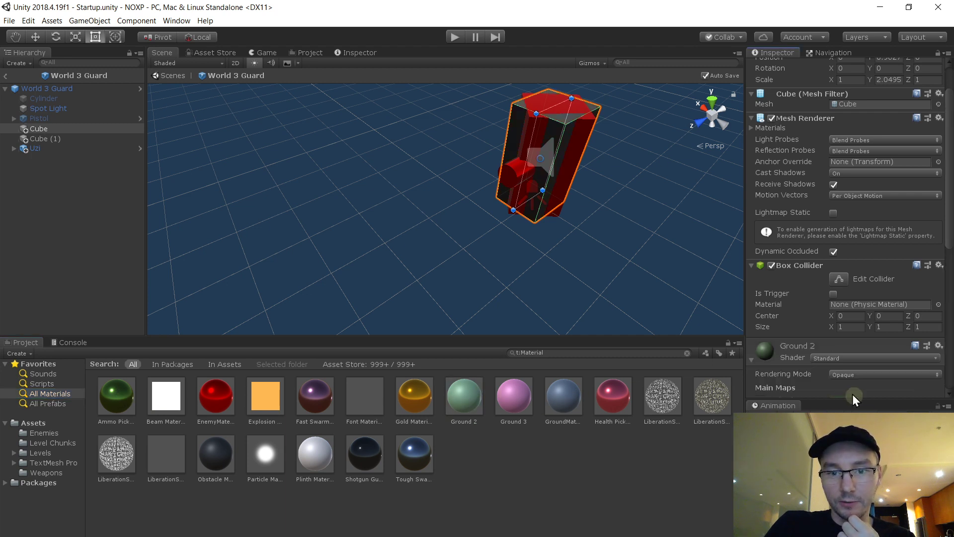
{"action": "left_click", "coordinate": [56, 138]}
{"action": "left_click_drag", "start_coordinate": [464, 396], "coordinate": [855, 394]}
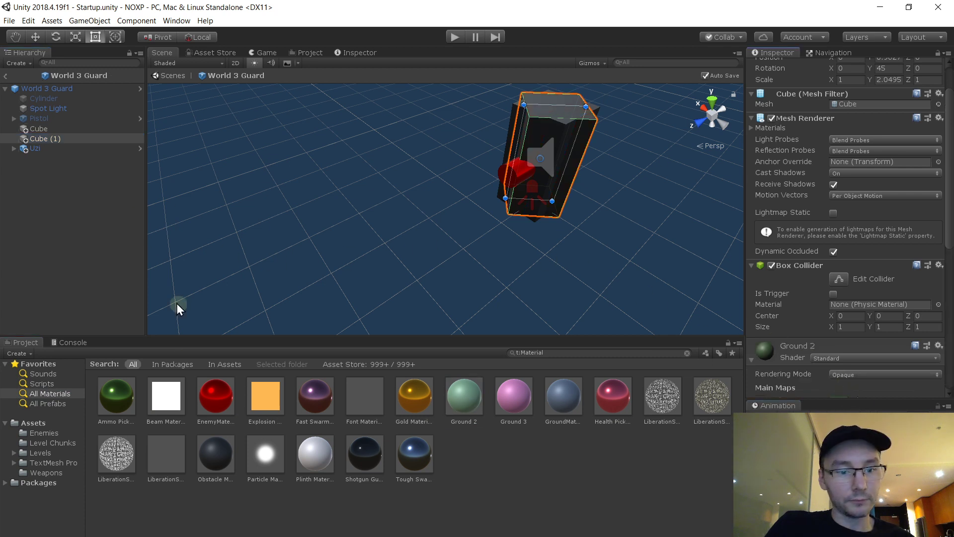
- Try the Ammo Pickup Material on both body cubes of World 3 Guard and inspect the look
{"action": "left_click_drag", "start_coordinate": [116, 396], "coordinate": [897, 398]}
{"action": "left_click", "coordinate": [39, 128]}
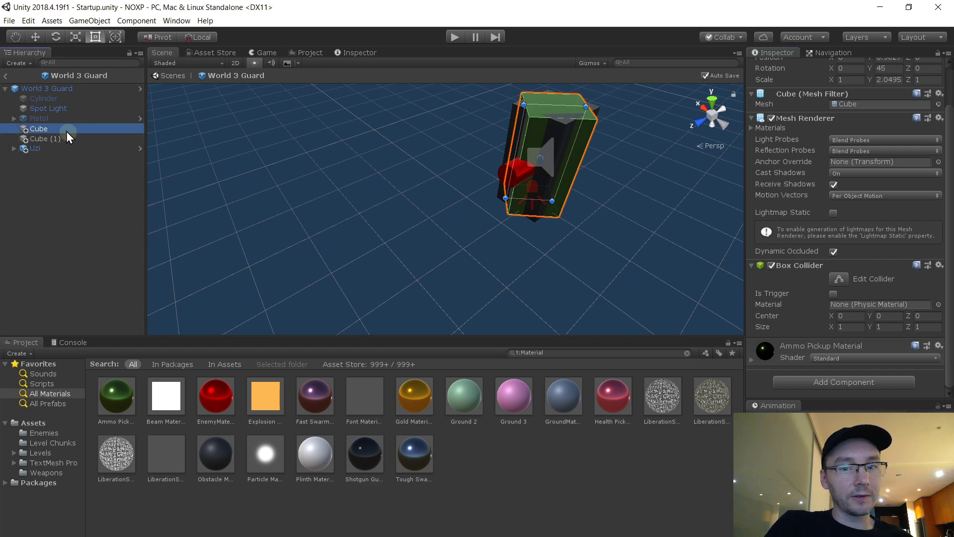
{"action": "scroll", "coordinate": [806, 382], "scroll_direction": "down", "scroll_amount": 5}
{"action": "scroll", "coordinate": [805, 379], "scroll_direction": "down", "scroll_amount": 3}
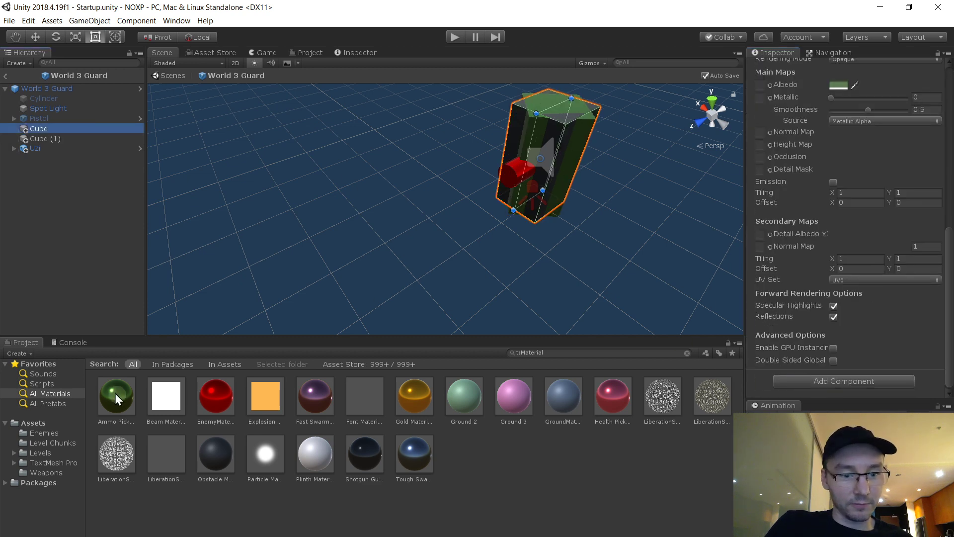
{"action": "left_click_drag", "start_coordinate": [116, 396], "coordinate": [872, 392]}
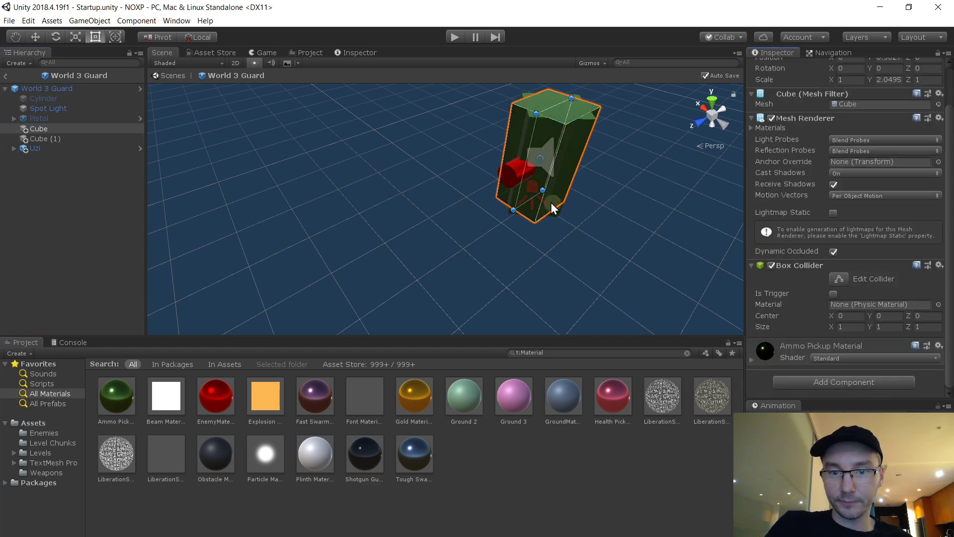
{"action": "left_click_drag", "start_coordinate": [551, 206], "coordinate": [396, 183], "text": "alt"}
{"action": "left_click", "coordinate": [481, 247]}
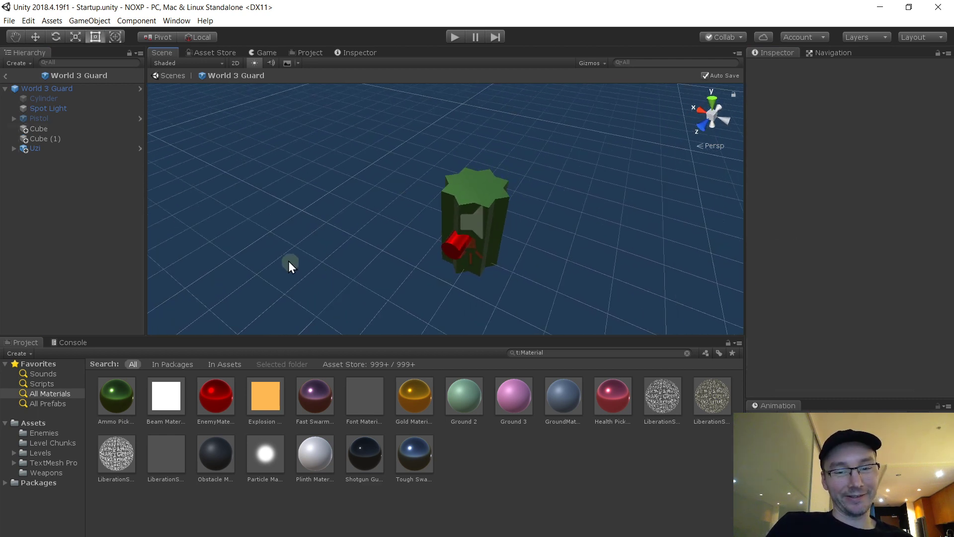
- Apply Gold Material to Cube (1) and Cube of World 3 Guard, and return to the Startup scene
{"action": "left_click", "coordinate": [59, 137]}
{"action": "scroll", "coordinate": [901, 344], "scroll_direction": "down", "scroll_amount": 3}
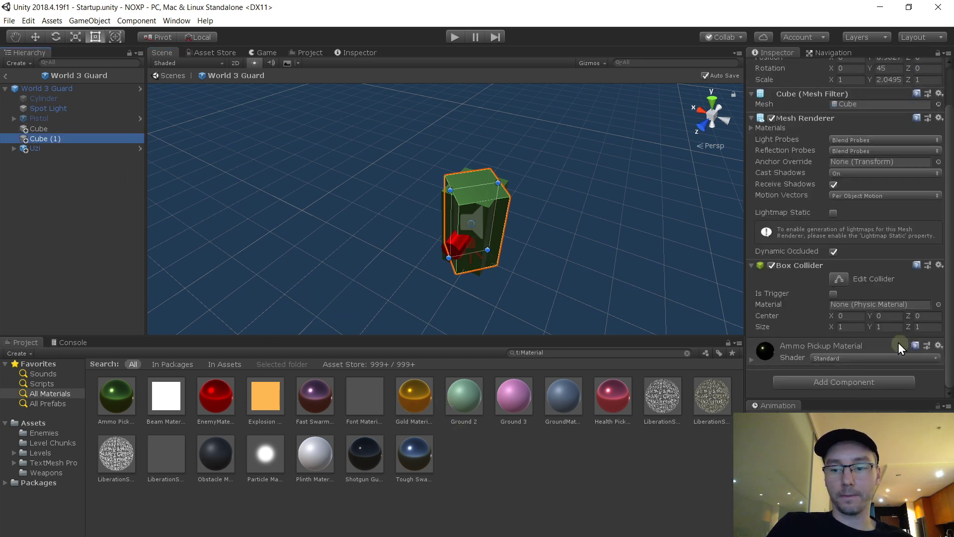
{"action": "left_click_drag", "start_coordinate": [417, 396], "coordinate": [843, 396]}
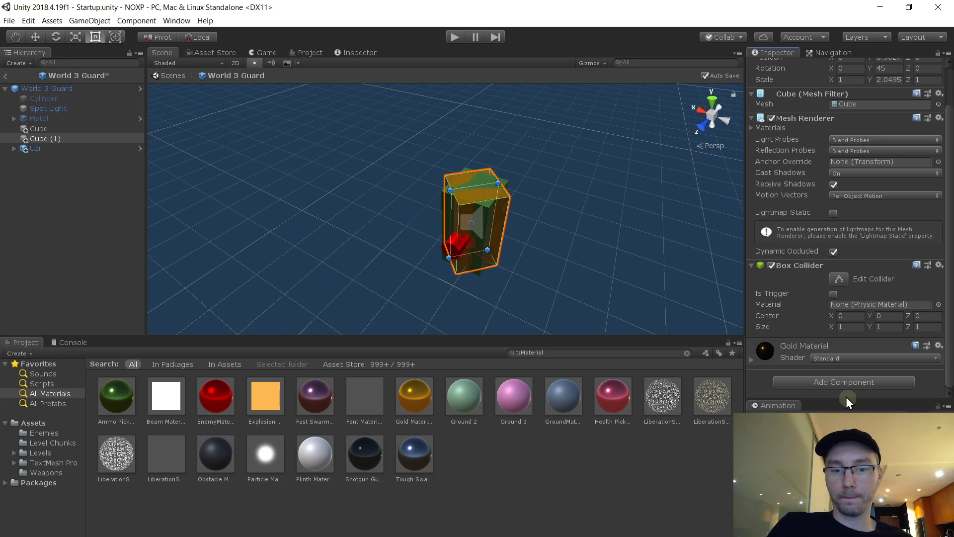
{"action": "left_click", "coordinate": [55, 128]}
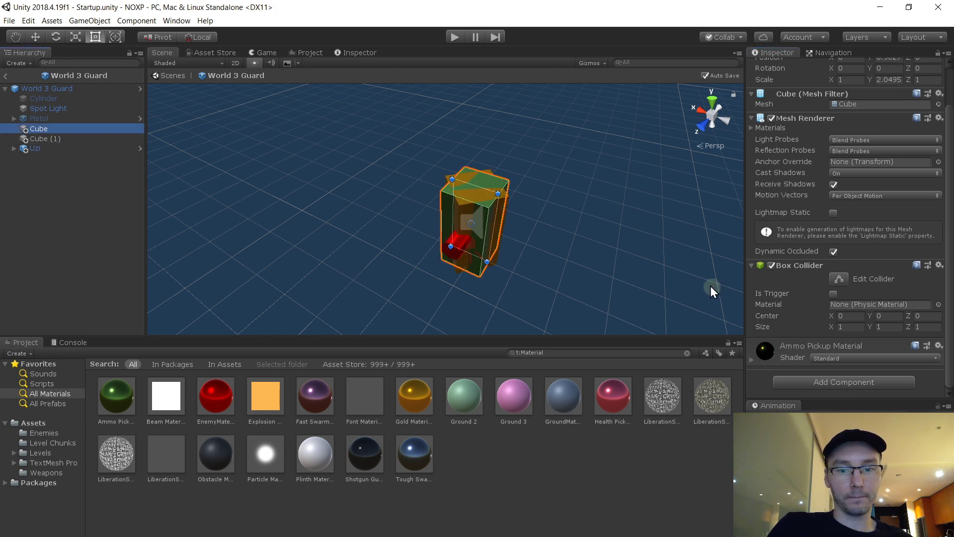
{"action": "left_click_drag", "start_coordinate": [415, 396], "coordinate": [805, 395]}
{"action": "left_click", "coordinate": [335, 209]}
{"action": "left_click_drag", "start_coordinate": [335, 209], "coordinate": [477, 189], "text": "alt"}
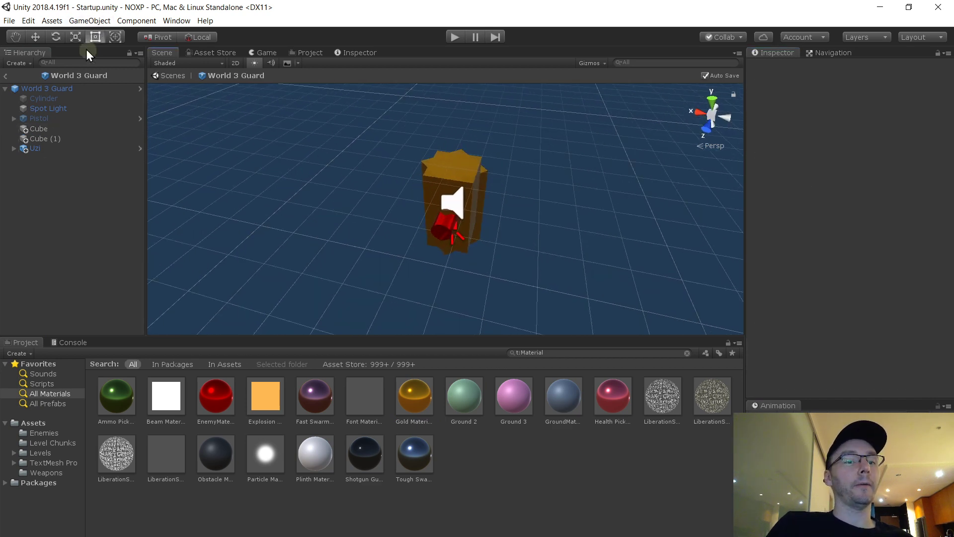
{"action": "left_click", "coordinate": [7, 76]}
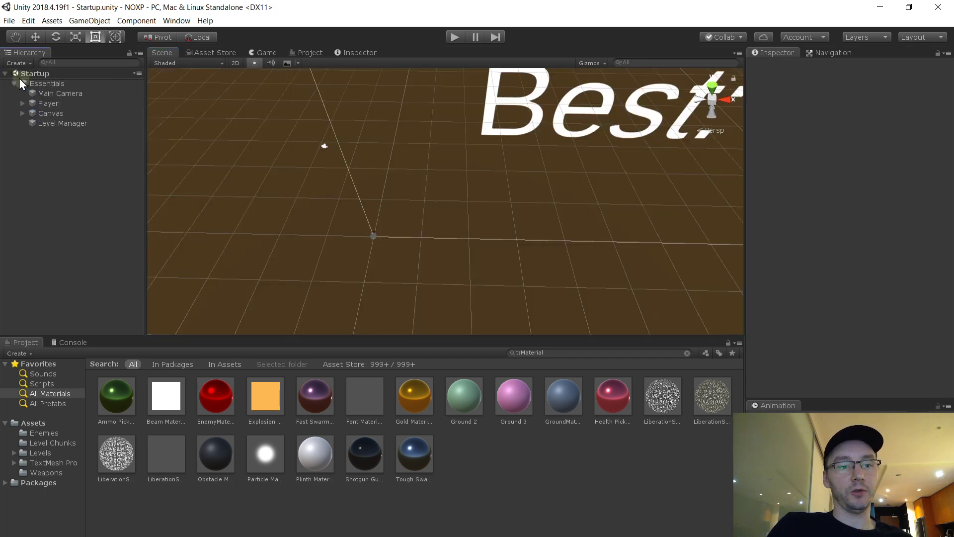
{"action": "left_click", "coordinate": [5, 73]}
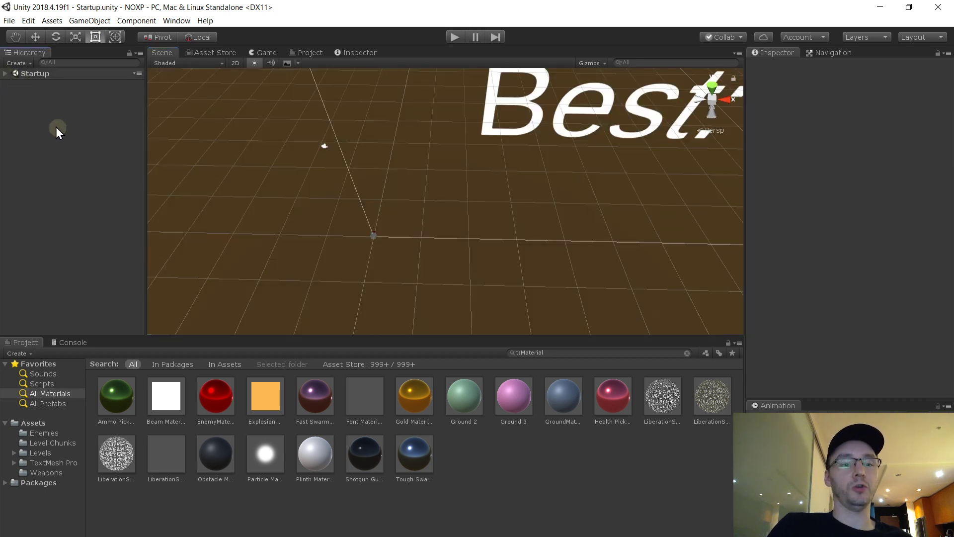
{"action": "left_click", "coordinate": [5, 73]}
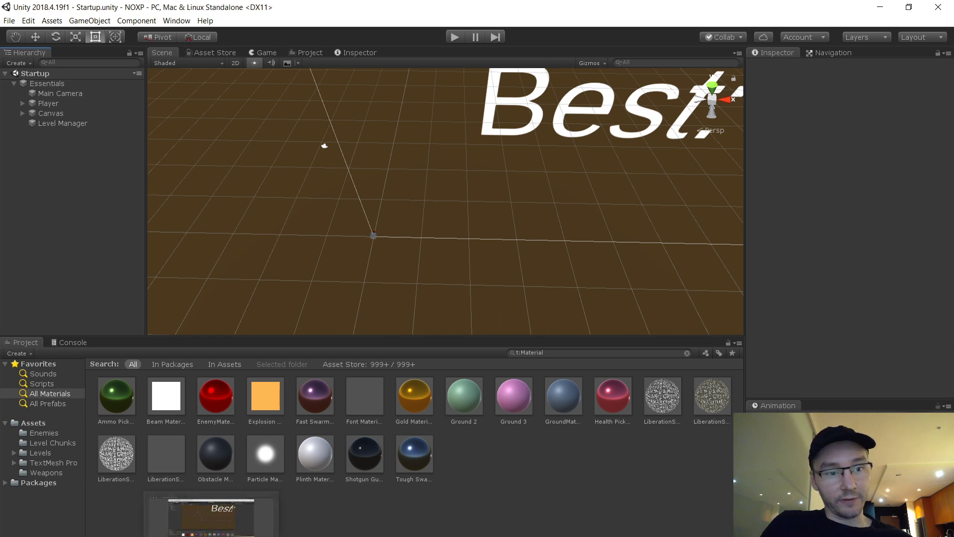
{"action": "left_click", "coordinate": [211, 535]}
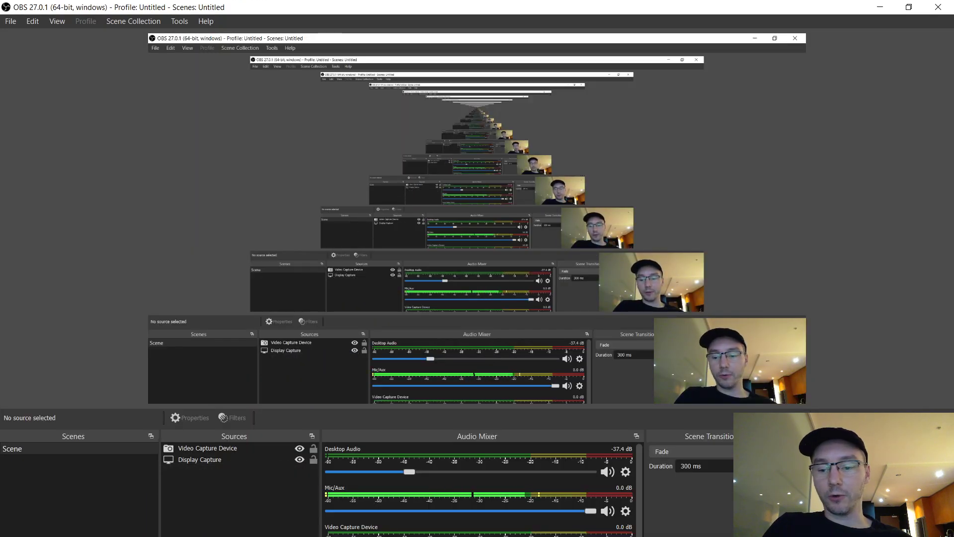
{"action": "key", "text": "alt+Tab"}
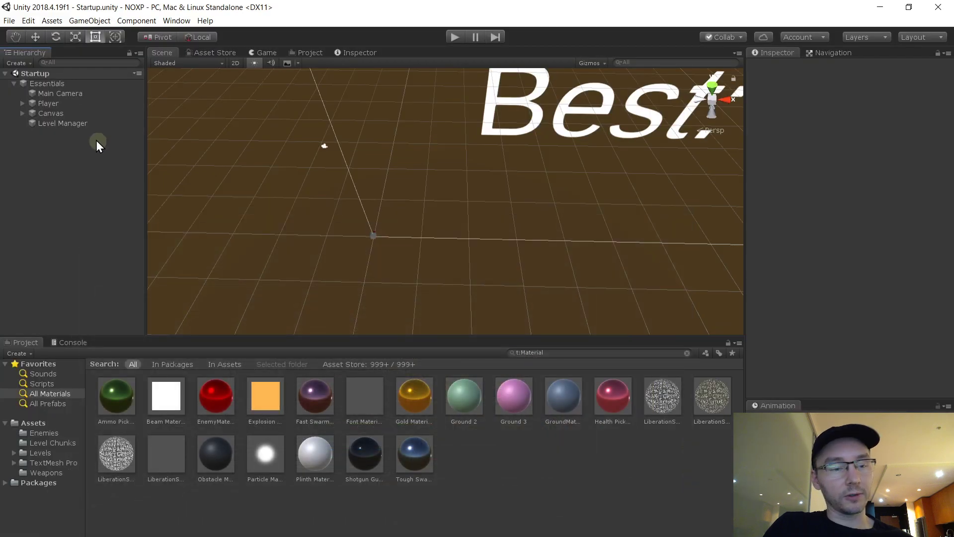
{"action": "left_click", "coordinate": [14, 84]}
{"action": "left_click", "coordinate": [14, 84]}
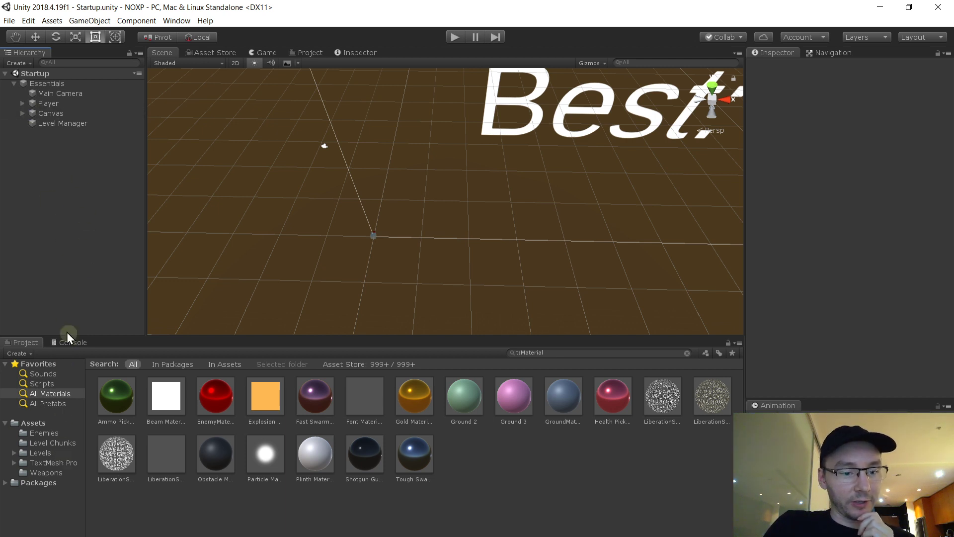
- Open the Level 9 scene and look over the layout of its obstacles and plinths
{"action": "left_click", "coordinate": [59, 453]}
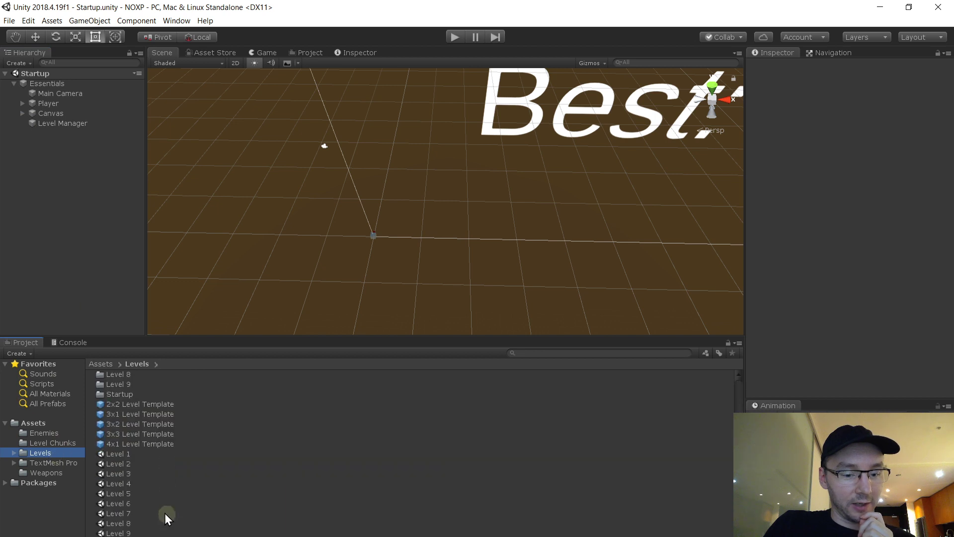
{"action": "double_click", "coordinate": [130, 532]}
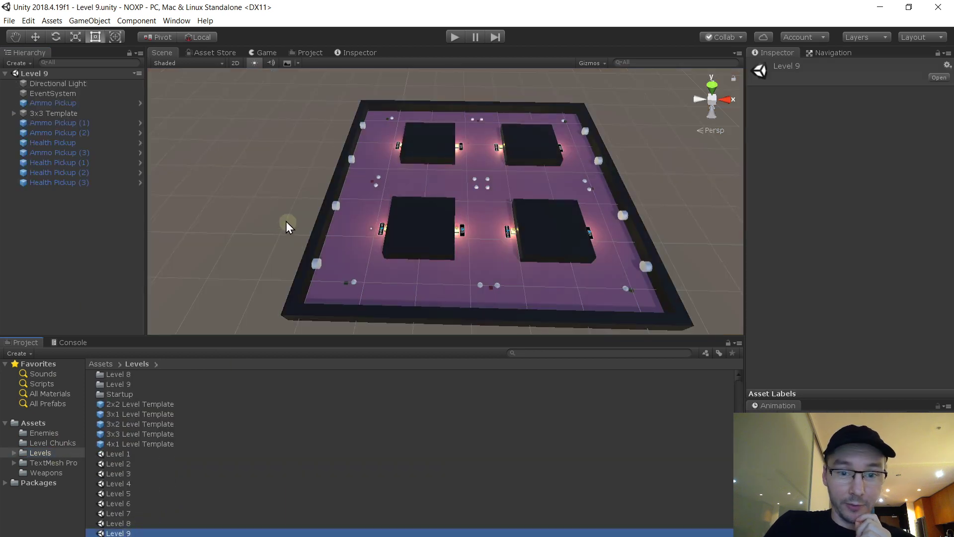
{"action": "left_click_drag", "start_coordinate": [285, 221], "coordinate": [350, 93], "text": "alt"}
{"action": "key", "text": "w"}
{"action": "right_click_drag", "start_coordinate": [351, 92], "coordinate": [328, 210]}
{"action": "key", "text": "s"}
{"action": "key", "text": "w"}
{"action": "key", "text": "s"}
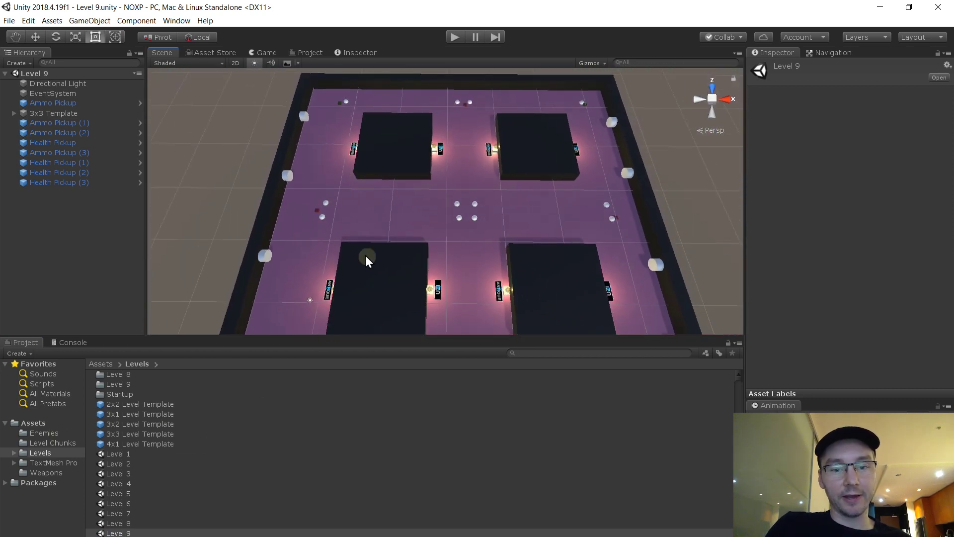
{"action": "right_click_drag", "start_coordinate": [365, 255], "coordinate": [359, 232]}
{"action": "key", "text": "w"}
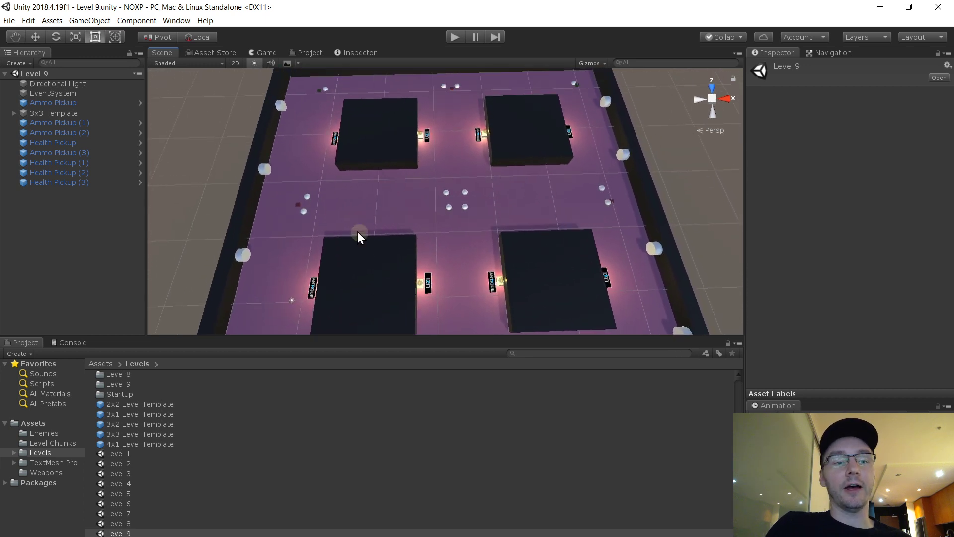
- Examine the Level Generator settings in Level 9's 3x3 Template alongside the level layout
{"action": "left_click", "coordinate": [40, 105]}
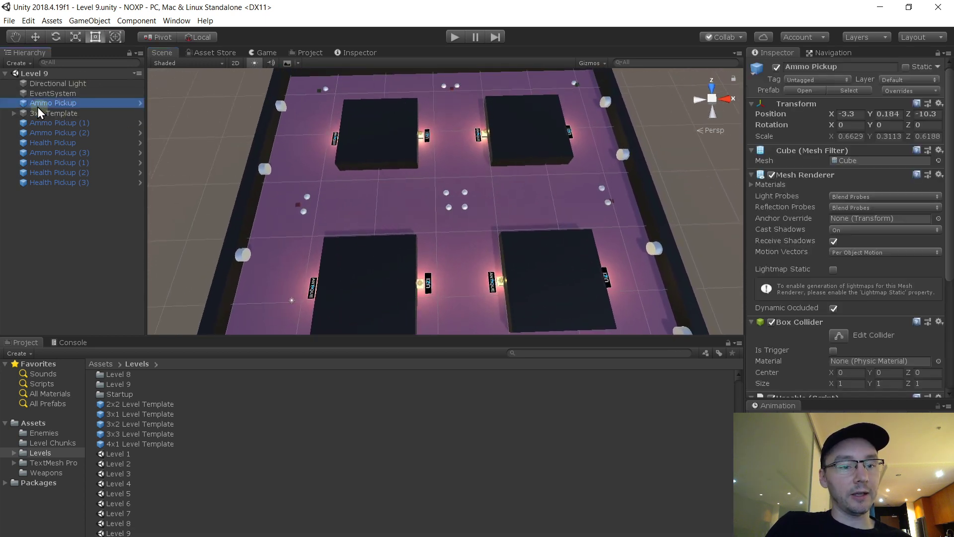
{"action": "double_click", "coordinate": [40, 113]}
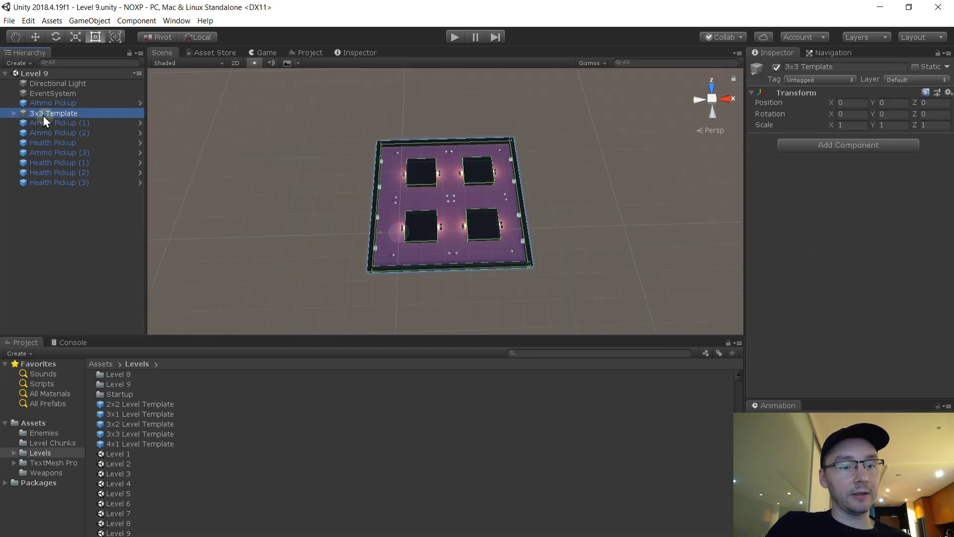
{"action": "left_click", "coordinate": [13, 112]}
{"action": "double_click", "coordinate": [98, 123]}
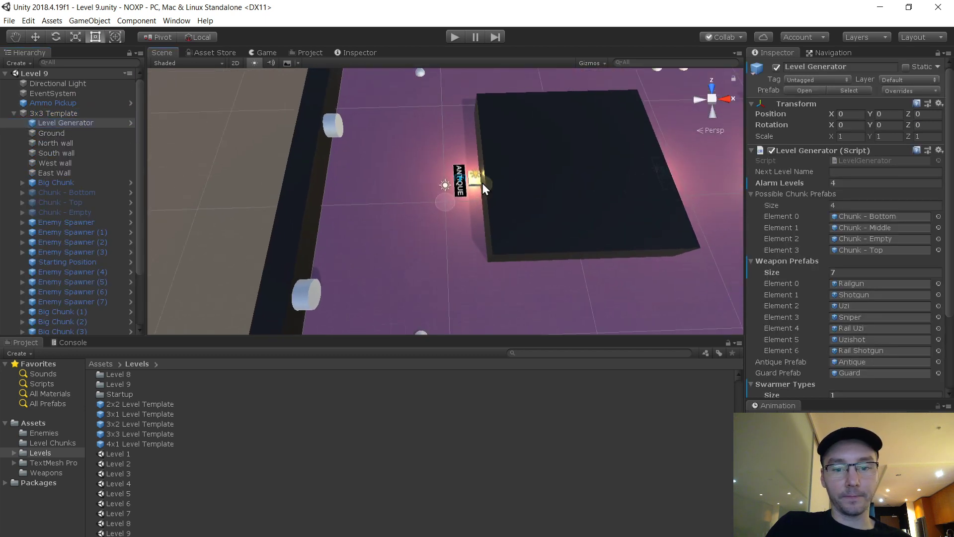
{"action": "scroll", "coordinate": [939, 367], "scroll_direction": "down", "scroll_amount": 5}
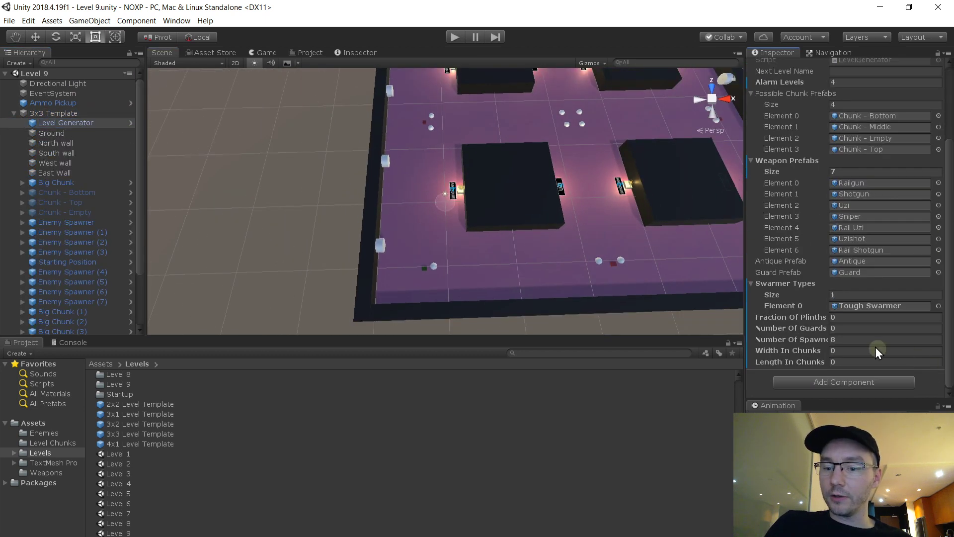
{"action": "left_click_drag", "start_coordinate": [436, 189], "coordinate": [396, 176], "text": "alt"}
{"action": "key", "text": "s"}
{"action": "mouse_move", "coordinate": [398, 177]}
{"action": "right_mouse_down"}
{"action": "mouse_move", "coordinate": [411, 178]}
{"action": "mouse_move", "coordinate": [407, 156]}
{"action": "mouse_move", "coordinate": [400, 175]}
{"action": "right_mouse_up"}
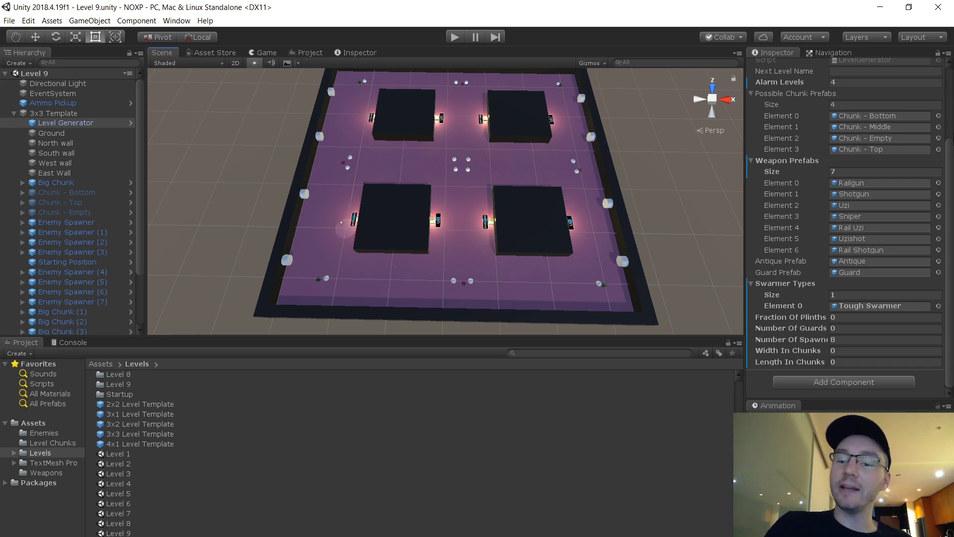
{"action": "scroll", "coordinate": [878, 224], "scroll_direction": "up", "scroll_amount": 3}
{"action": "scroll", "coordinate": [829, 204], "scroll_direction": "down", "scroll_amount": 3}
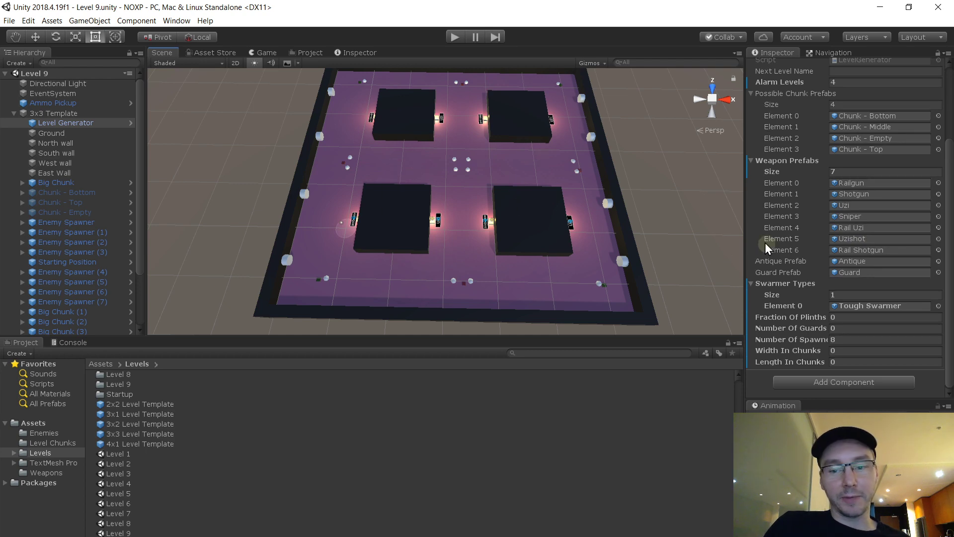
{"action": "left_click_drag", "start_coordinate": [483, 162], "coordinate": [434, 145], "text": "alt"}
{"action": "key", "text": "w"}
{"action": "mouse_move", "coordinate": [435, 145]}
{"action": "right_mouse_down"}
{"action": "mouse_move", "coordinate": [425, 128]}
{"action": "mouse_move", "coordinate": [426, 154]}
{"action": "right_mouse_up"}
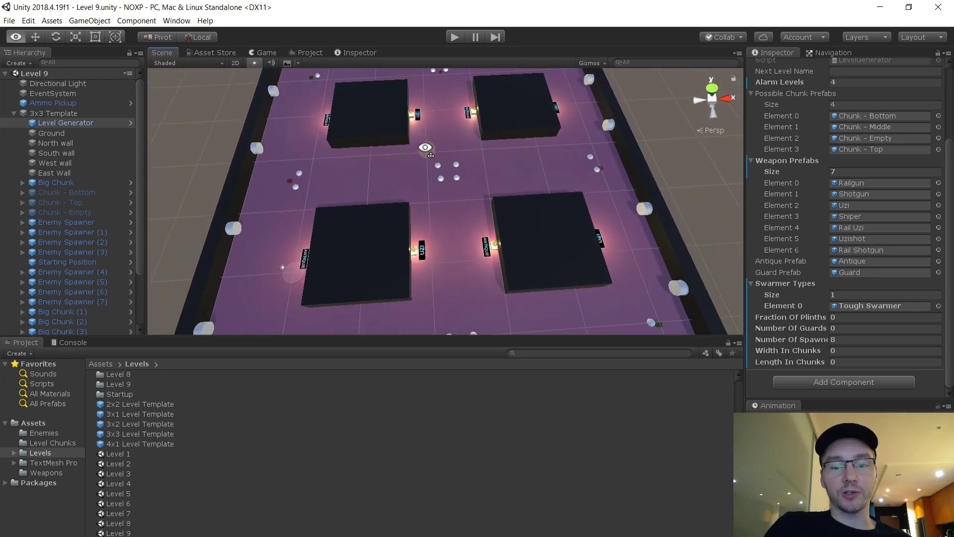
- Place the Chunk - Middle prefab from Level Chunks in the Level 9 scene, outside the arena's west wall
{"action": "left_click", "coordinate": [67, 441]}
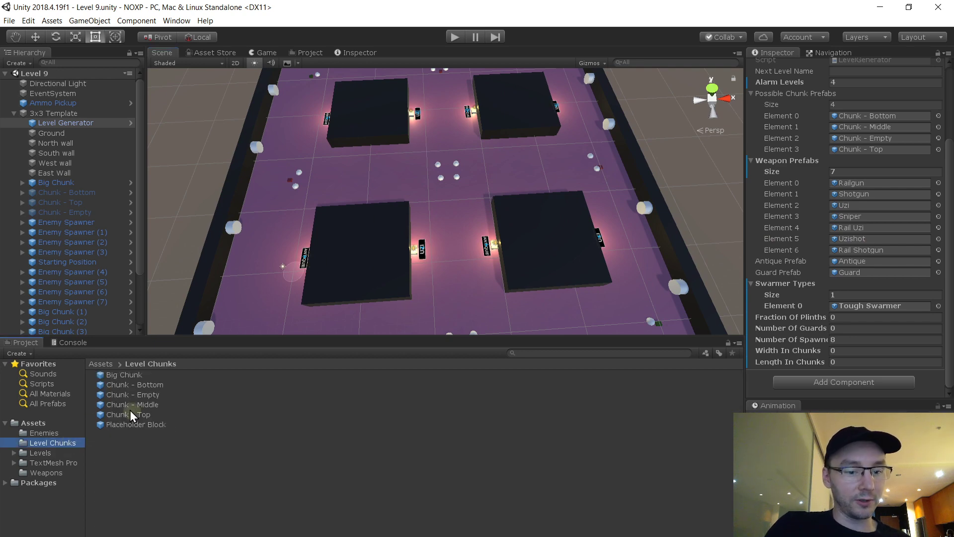
{"action": "left_click", "coordinate": [139, 376]}
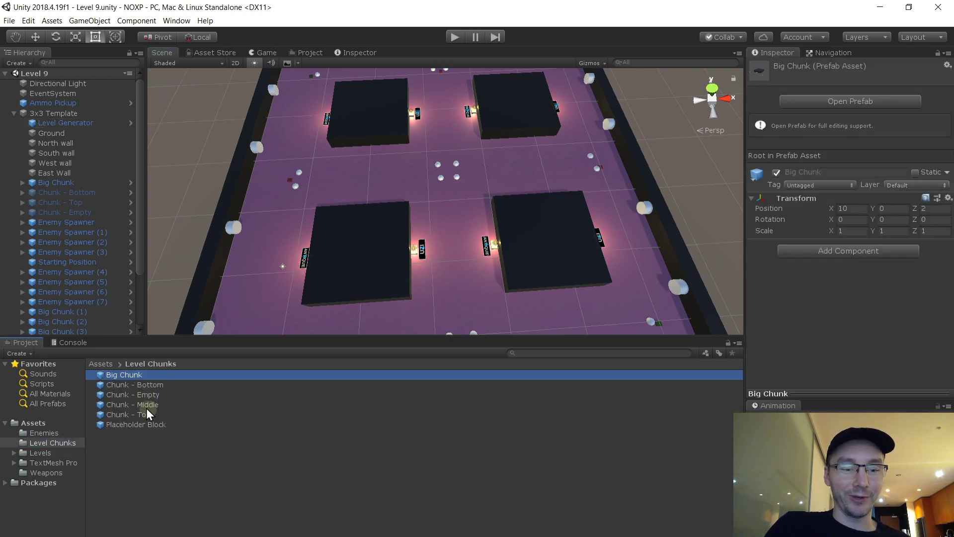
{"action": "key", "text": "a"}
{"action": "right_click_drag", "start_coordinate": [392, 222], "coordinate": [297, 190]}
{"action": "left_click_drag", "start_coordinate": [148, 403], "coordinate": [278, 203]}
- Set the scale of the Obstacle in the placed Chunk - Middle to 15 on X and 15 on Z
{"action": "left_click", "coordinate": [401, 155]}
{"action": "key", "text": "f"}
{"action": "scroll", "coordinate": [419, 171], "scroll_direction": "up", "scroll_amount": 2}
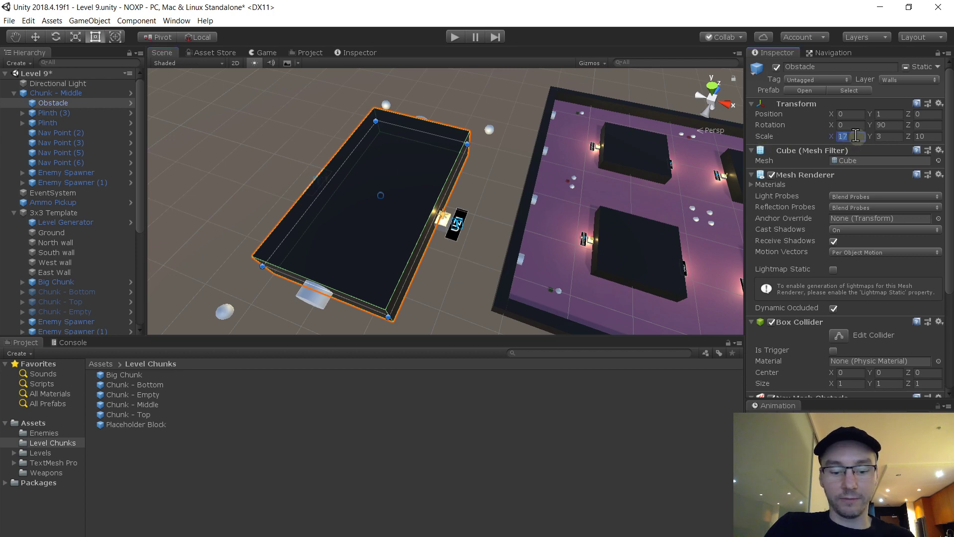
{"action": "type", "text": "15"}
{"action": "key", "text": "Tab"}
{"action": "key", "text": "Tab"}
{"action": "type", "text": "15"}
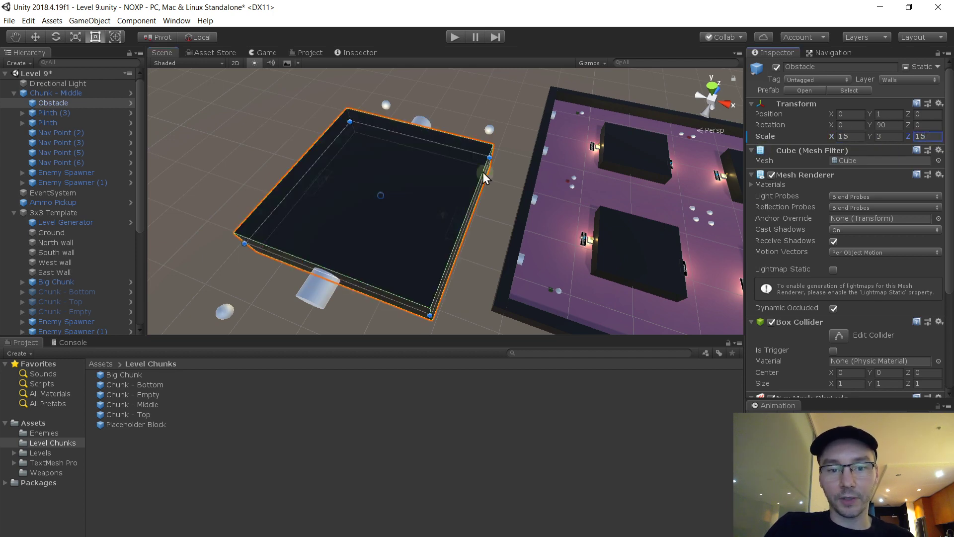
- Reposition the Cylinder of the Chunk - Middle's Enemy Spawner against the side of the enlarged obstacle
{"action": "right_click_drag", "start_coordinate": [422, 144], "coordinate": [495, 204]}
{"action": "key", "text": "w"}
{"action": "left_click", "coordinate": [494, 206]}
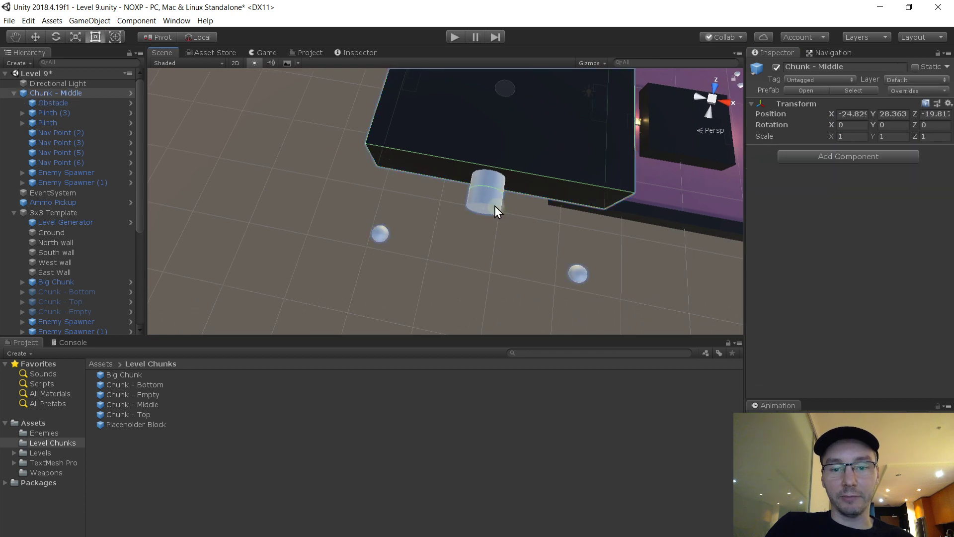
{"action": "left_click", "coordinate": [70, 37]}
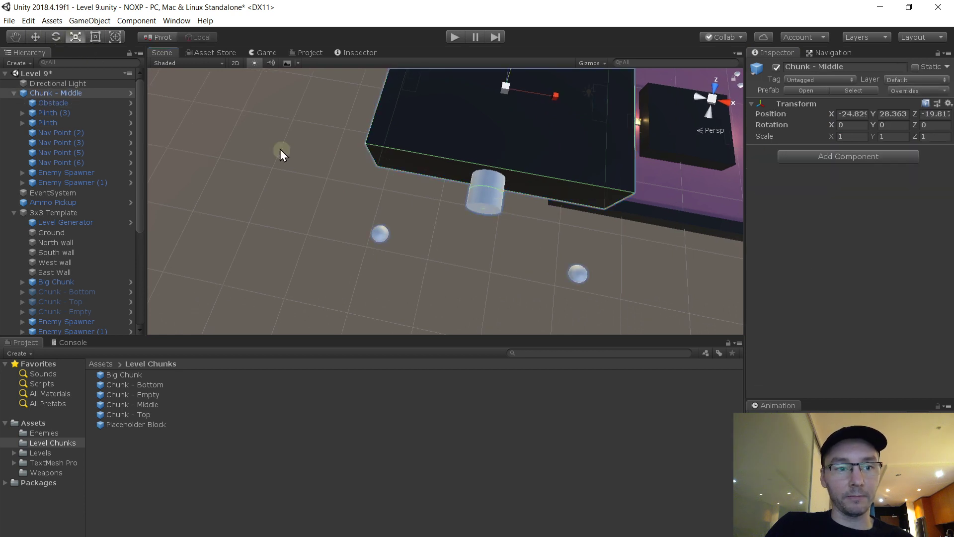
{"action": "left_click", "coordinate": [35, 42]}
{"action": "left_click", "coordinate": [481, 192]}
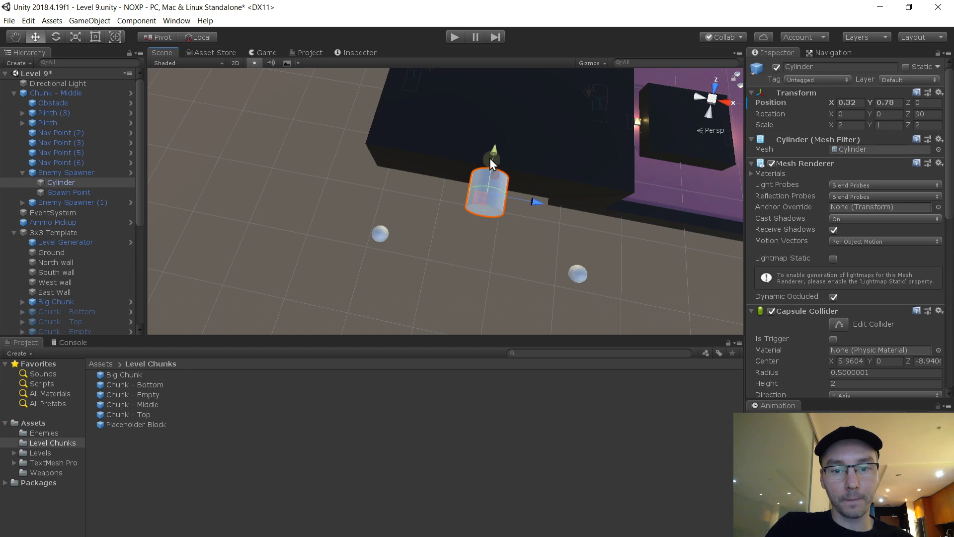
{"action": "mouse_move", "coordinate": [490, 158]}
{"action": "left_mouse_down"}
{"action": "mouse_move", "coordinate": [504, 124]}
{"action": "mouse_move", "coordinate": [496, 159]}
{"action": "left_mouse_up"}
{"action": "right_click_drag", "start_coordinate": [534, 129], "coordinate": [523, 177]}
{"action": "key", "text": "s"}
{"action": "left_click", "coordinate": [472, 181]}
{"action": "left_click", "coordinate": [472, 182]}
{"action": "left_click_drag", "start_coordinate": [506, 188], "coordinate": [559, 204]}
- Move the Chunk - Middle's Nav Point (2) outward along X to about -10.92, away from the obstacle's corner
{"action": "left_click", "coordinate": [373, 157]}
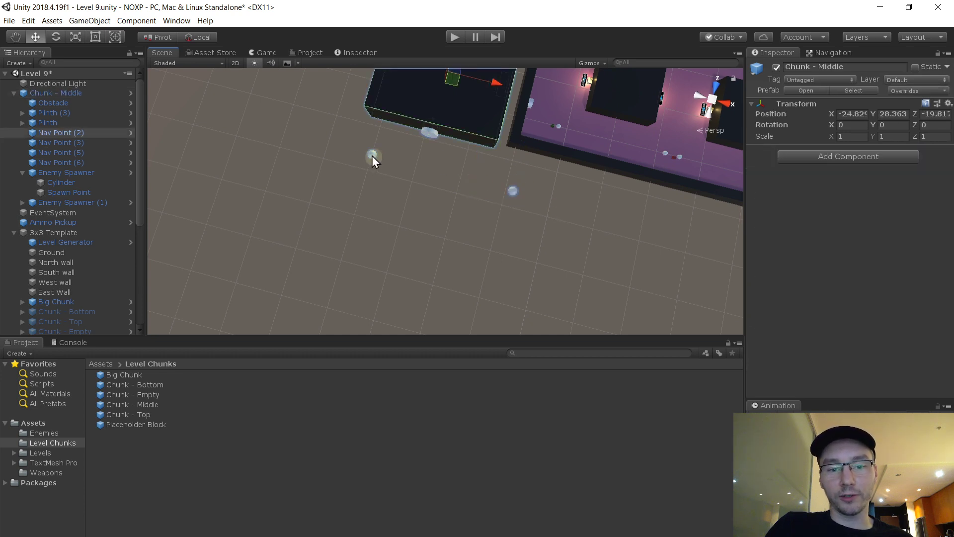
{"action": "left_click", "coordinate": [372, 156]}
{"action": "left_click_drag", "start_coordinate": [414, 177], "coordinate": [375, 164]}
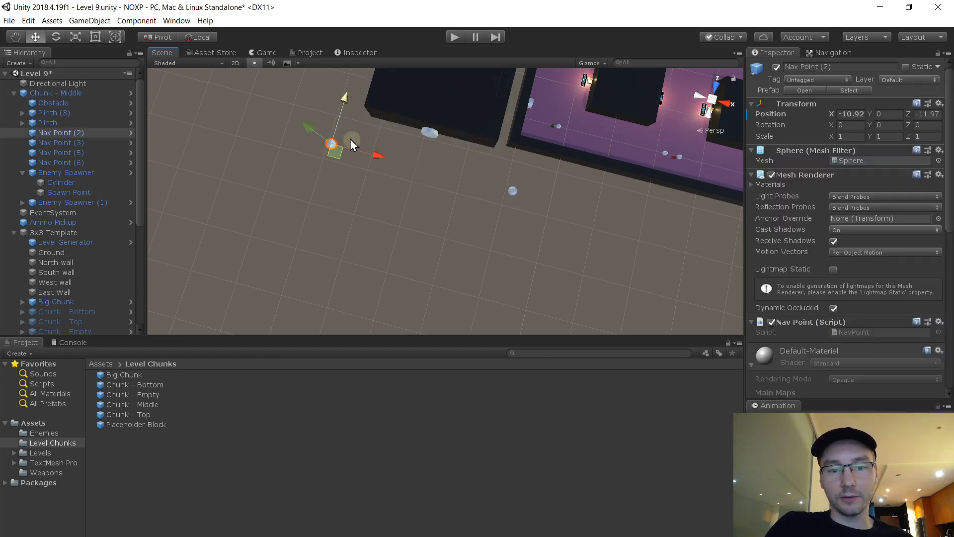
{"action": "right_click_drag", "start_coordinate": [350, 138], "coordinate": [409, 123]}
{"action": "key", "text": "s"}
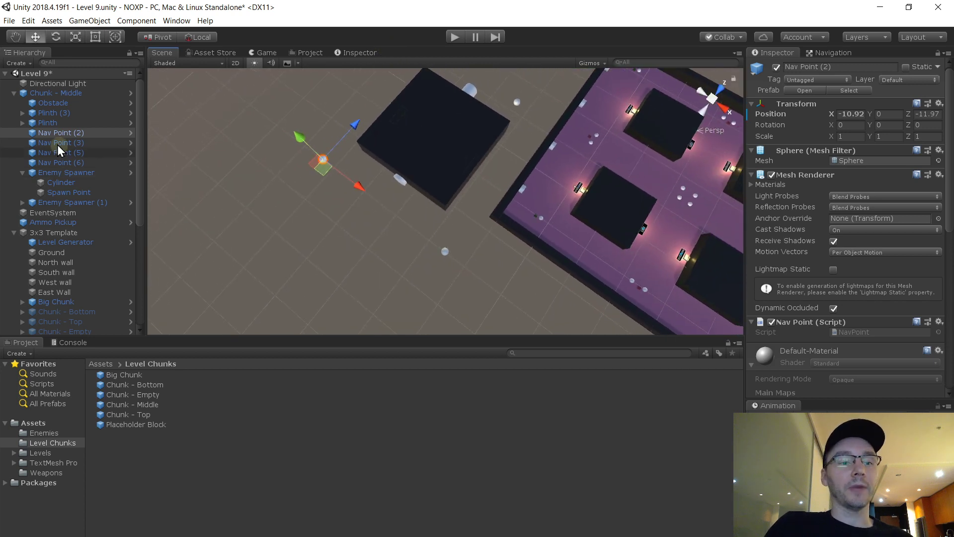
- Delete the Chunk - Middle instance from the Level 9 scene
{"action": "left_click", "coordinate": [64, 92]}
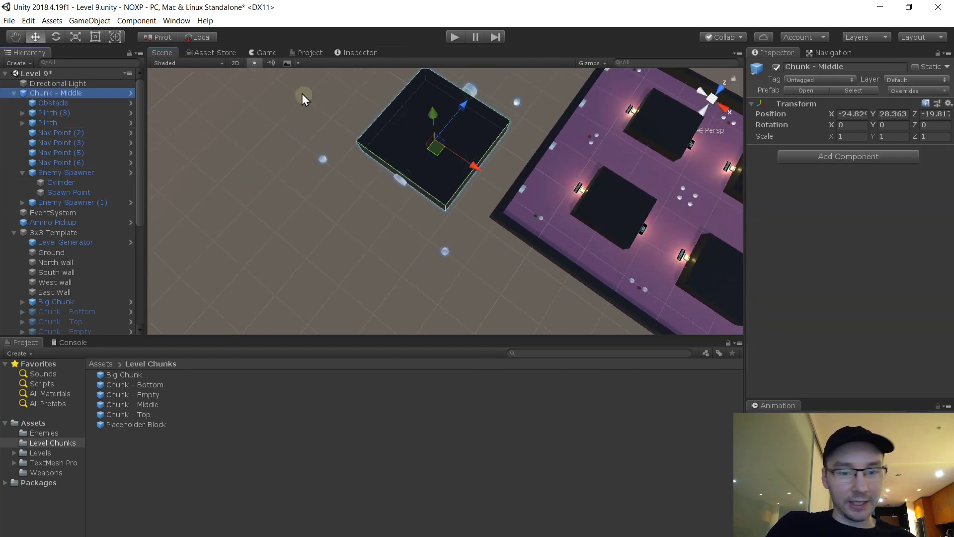
{"action": "key", "text": "Delete"}
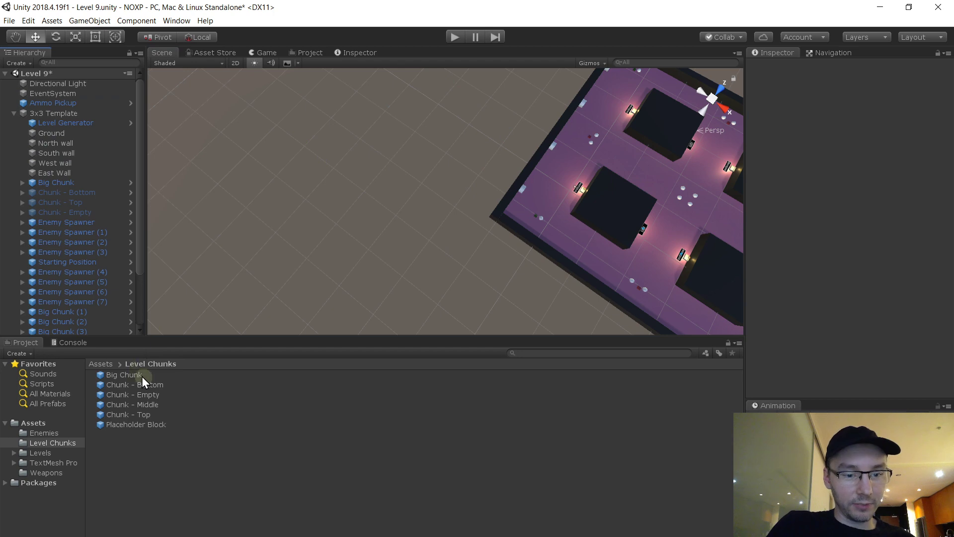
{"action": "mouse_move", "coordinate": [432, 172]}
{"action": "right_mouse_down"}
{"action": "mouse_move", "coordinate": [507, 149]}
{"action": "mouse_move", "coordinate": [483, 94]}
{"action": "mouse_move", "coordinate": [454, 85]}
{"action": "mouse_move", "coordinate": [466, 48]}
{"action": "mouse_move", "coordinate": [591, 121]}
{"action": "mouse_move", "coordinate": [675, 202]}
{"action": "mouse_move", "coordinate": [598, 177]}
{"action": "mouse_move", "coordinate": [459, 168]}
{"action": "mouse_move", "coordinate": [415, 181]}
{"action": "mouse_move", "coordinate": [440, 187]}
{"action": "right_mouse_up"}
{"action": "key", "text": "w"}
{"action": "key", "text": "s"}
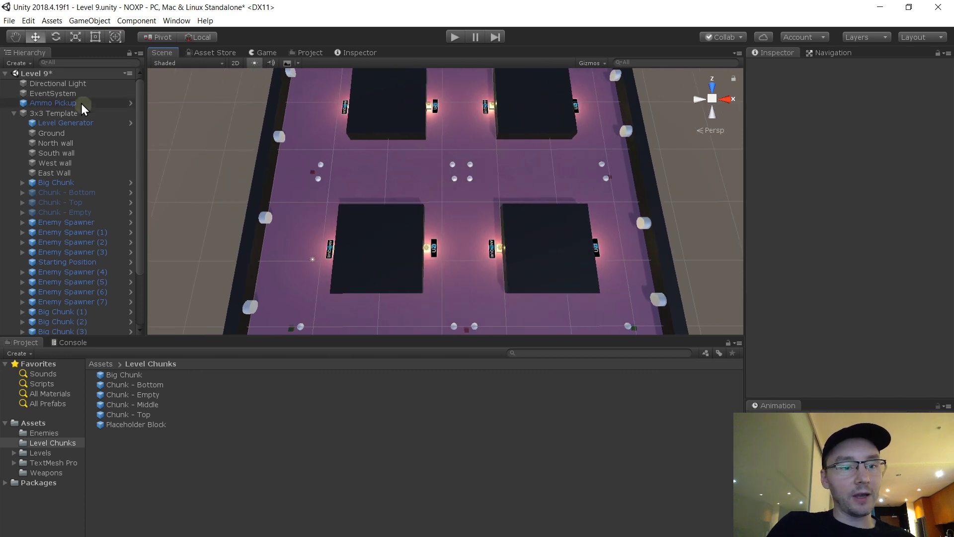
- Set Alarm Levels on the 3x3 Template's Level Generator to 5 and save the Level 9 scene
{"action": "left_click", "coordinate": [74, 123]}
{"action": "scroll", "coordinate": [874, 283], "scroll_direction": "down", "scroll_amount": 5}
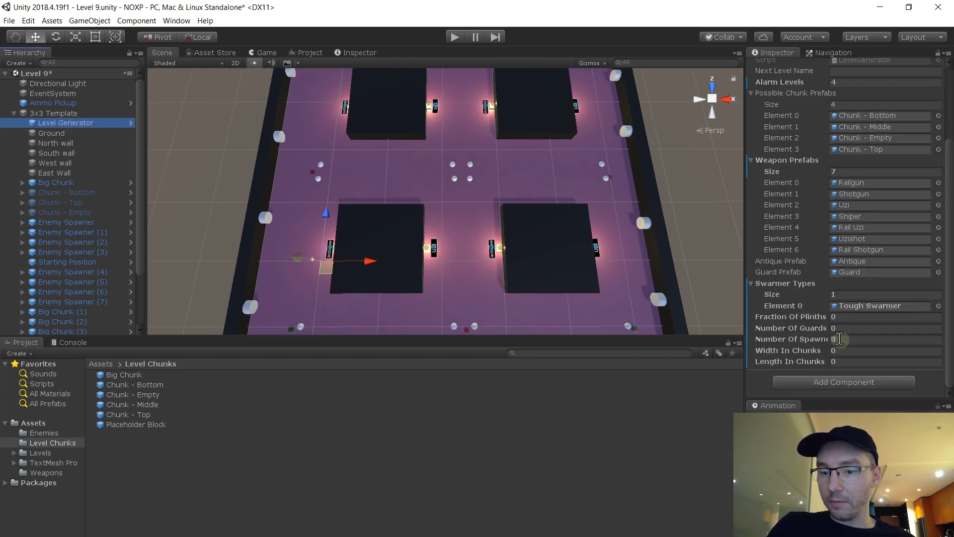
{"action": "left_click", "coordinate": [837, 317]}
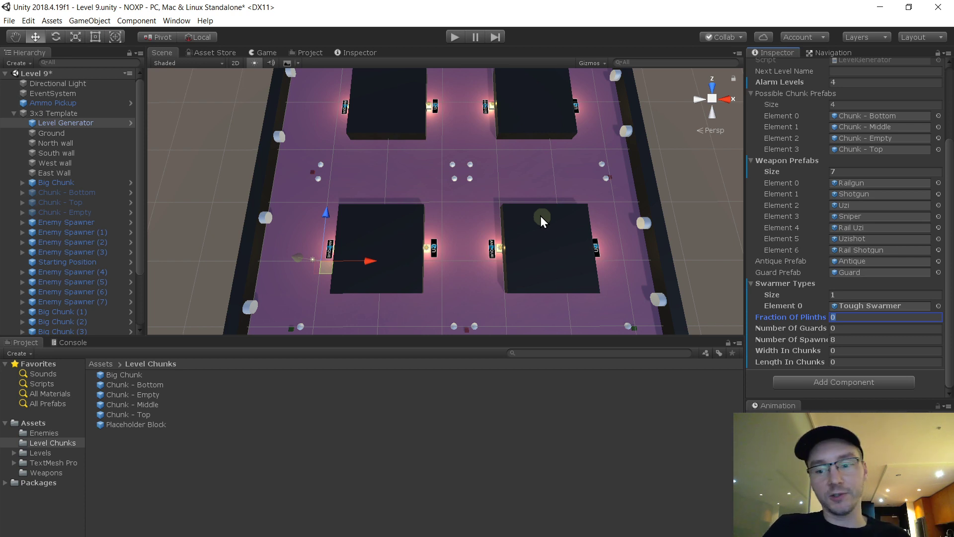
{"action": "scroll", "coordinate": [794, 169], "scroll_direction": "up", "scroll_amount": 5}
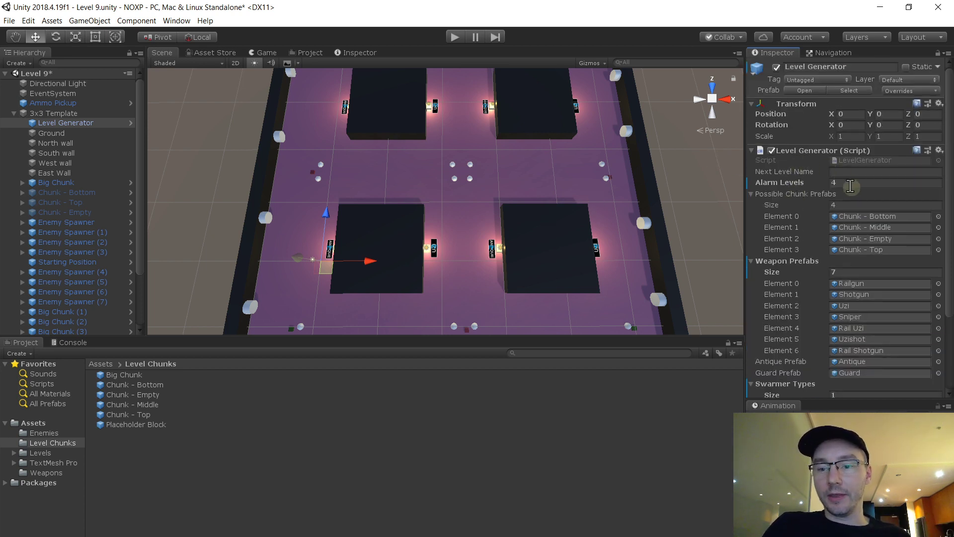
{"action": "left_click", "coordinate": [852, 183]}
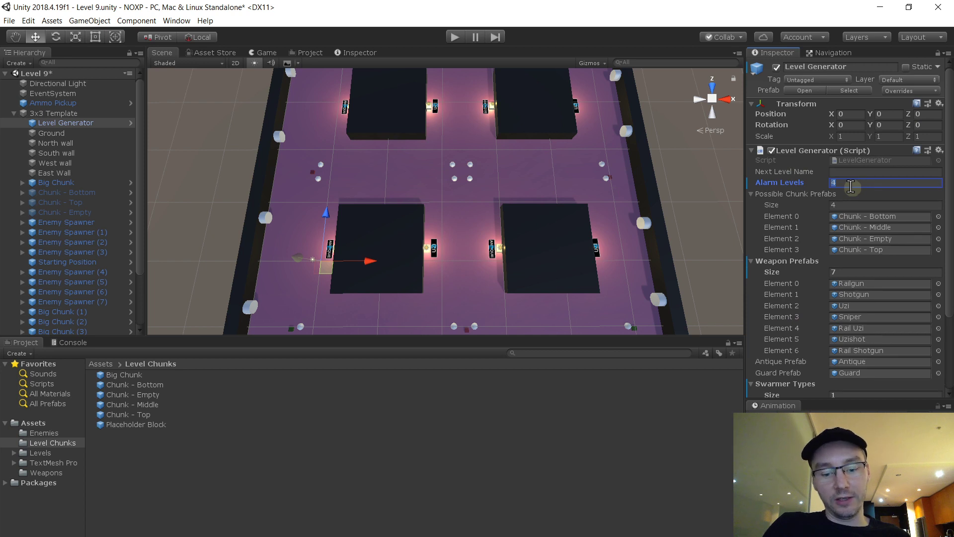
{"action": "type", "text": "5"}
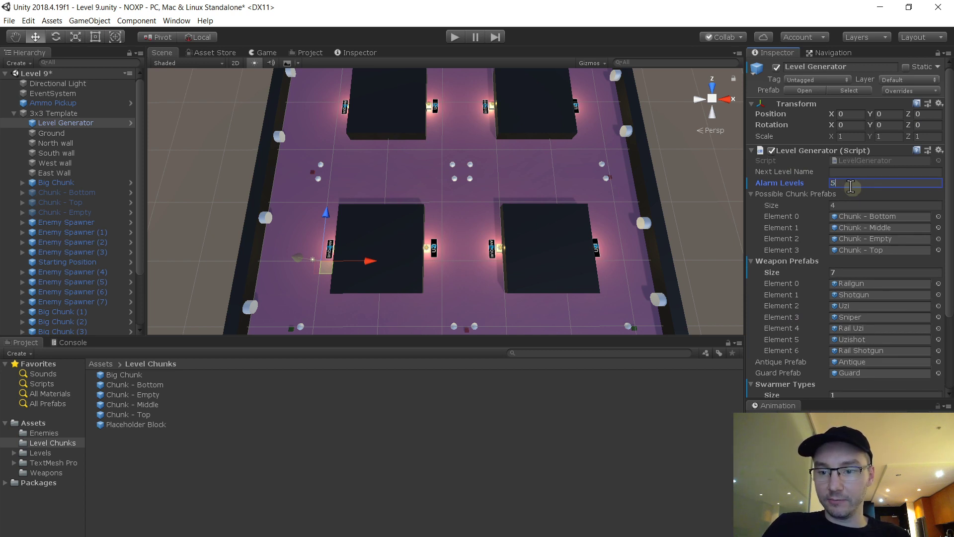
{"action": "key", "text": "ctrl+s"}
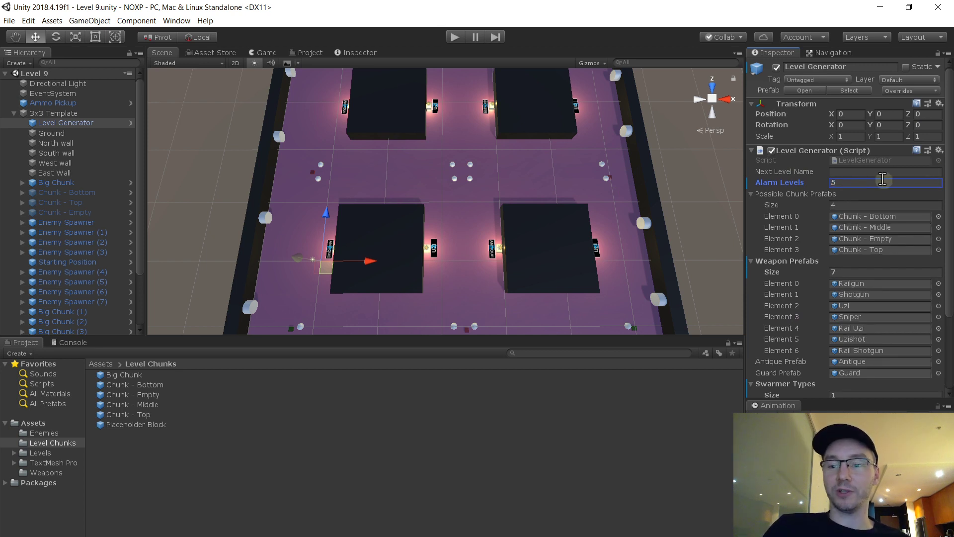
- Examine the remaining Level Generator settings, the arena layout and the Ammo Pickup placed in Level 9
{"action": "scroll", "coordinate": [927, 224], "scroll_direction": "down", "scroll_amount": 3}
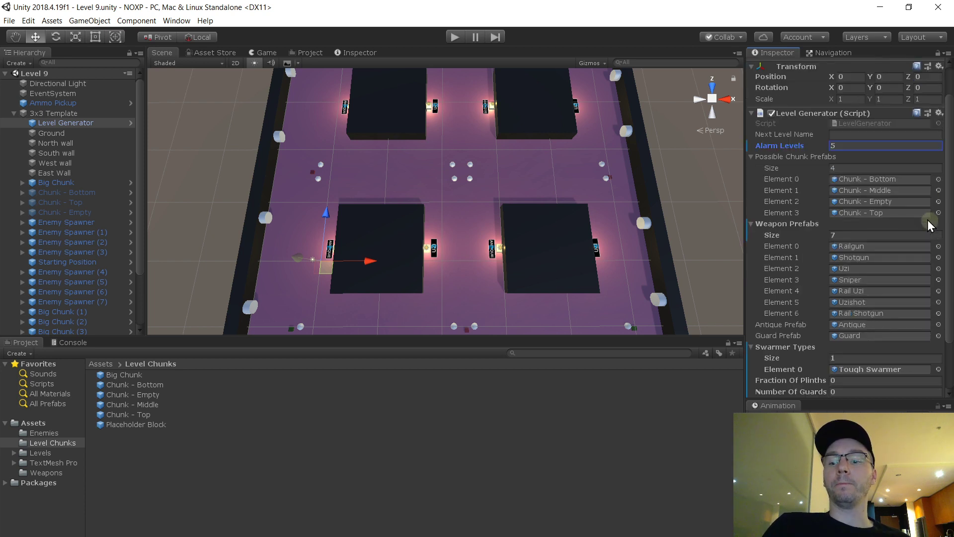
{"action": "scroll", "coordinate": [927, 224], "scroll_direction": "down", "scroll_amount": 1}
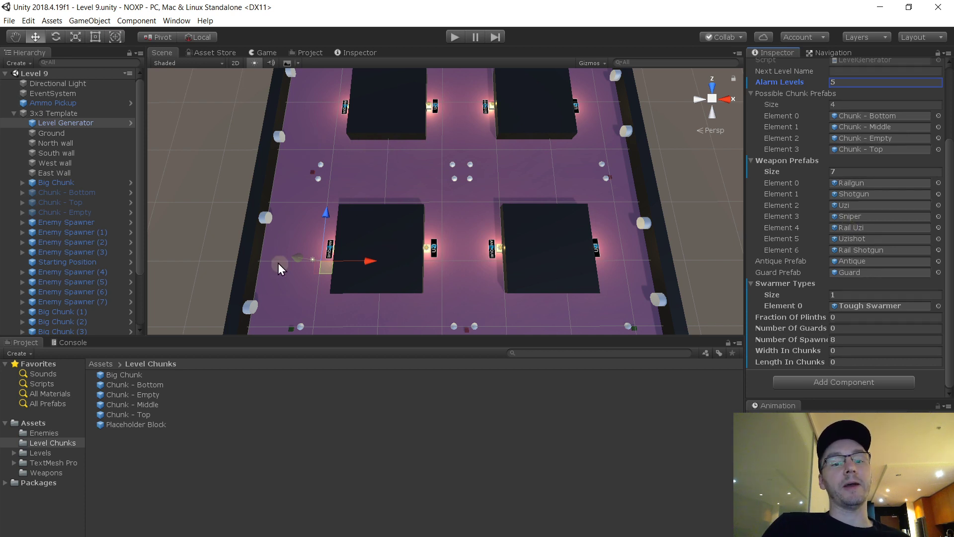
{"action": "mouse_move", "coordinate": [458, 171]}
{"action": "left_mouse_down", "text": "alt"}
{"action": "mouse_move", "coordinate": [451, 183]}
{"action": "mouse_move", "coordinate": [459, 174]}
{"action": "mouse_move", "coordinate": [447, 160]}
{"action": "left_mouse_up", "text": "alt"}
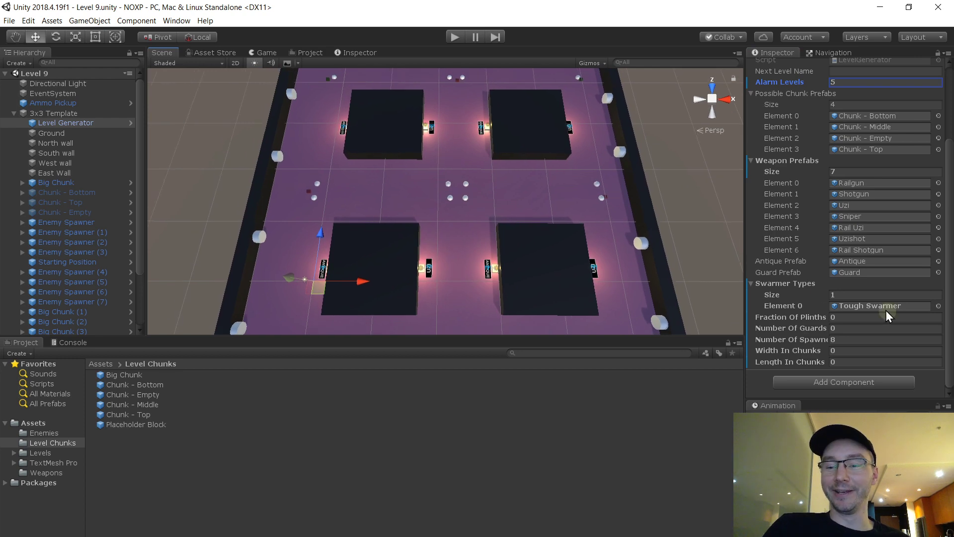
{"action": "left_click", "coordinate": [803, 293]}
{"action": "left_click_drag", "start_coordinate": [501, 201], "coordinate": [647, 147], "text": "alt"}
{"action": "scroll", "coordinate": [399, 234], "scroll_direction": "up", "scroll_amount": 3, "text": "alt"}
{"action": "left_click", "coordinate": [418, 227]}
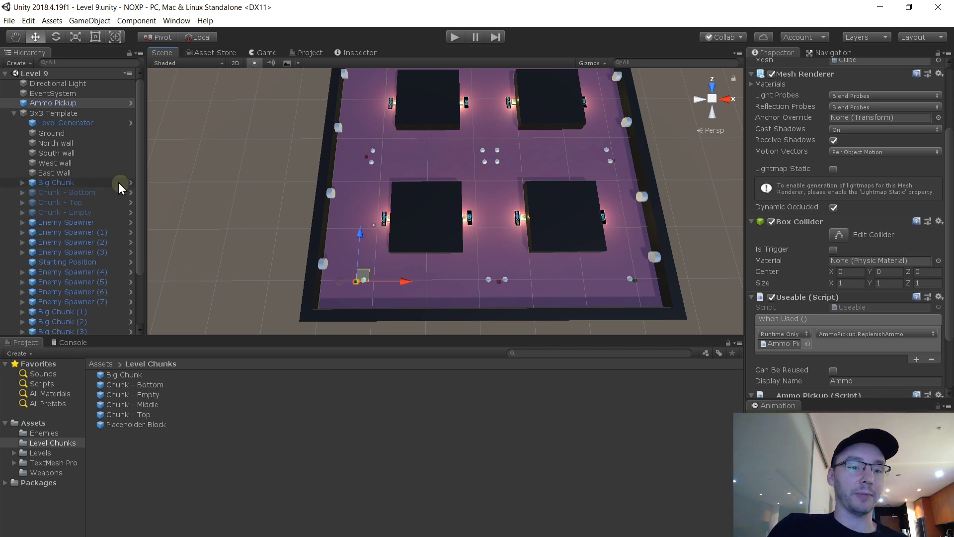
{"action": "left_click", "coordinate": [93, 104]}
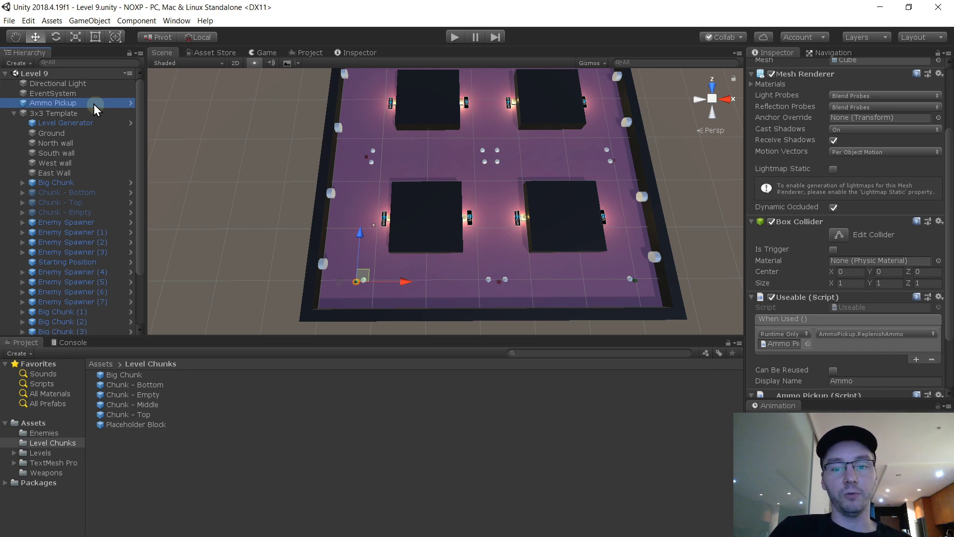
- Find the Ammo Pickup prefab in the Assets folder, review its components and duplicate it
{"action": "left_click", "coordinate": [56, 443]}
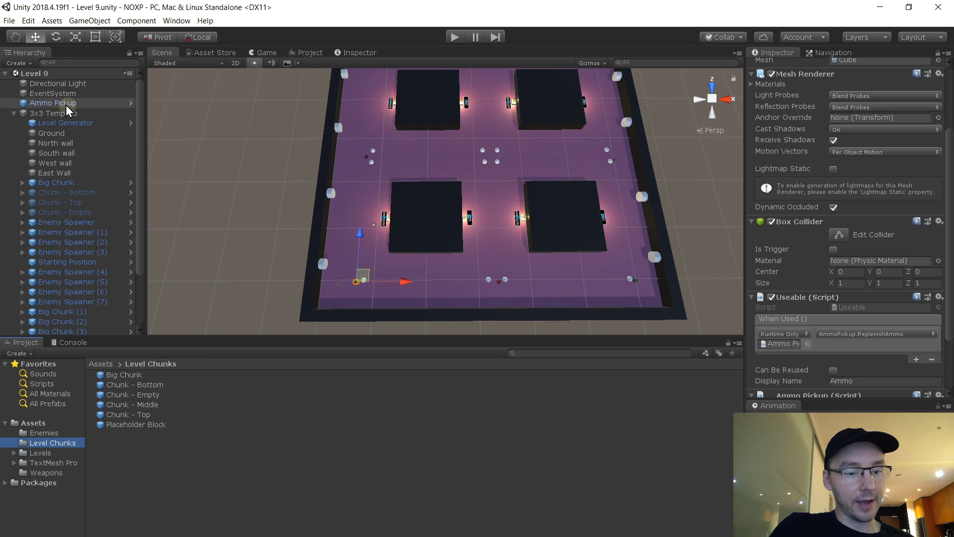
{"action": "left_click", "coordinate": [40, 452]}
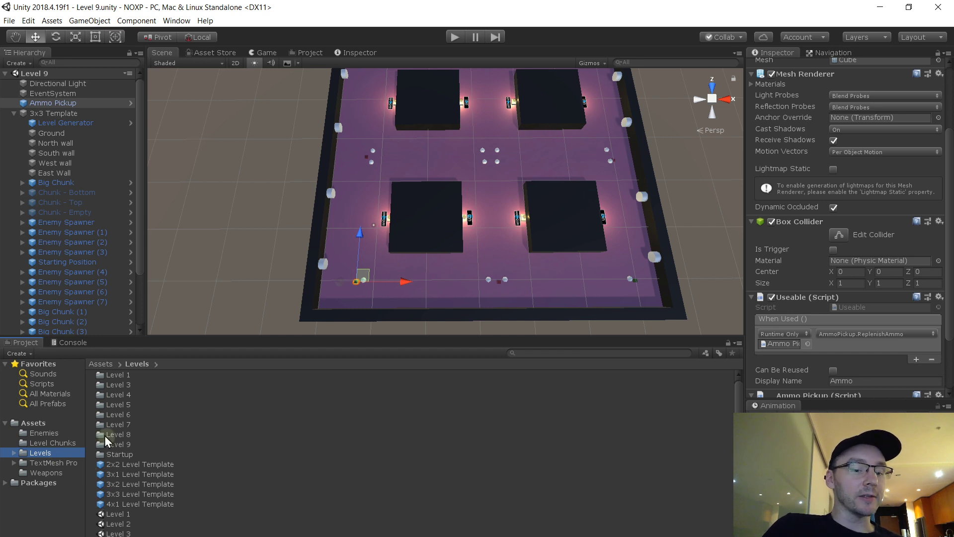
{"action": "left_click", "coordinate": [57, 435]}
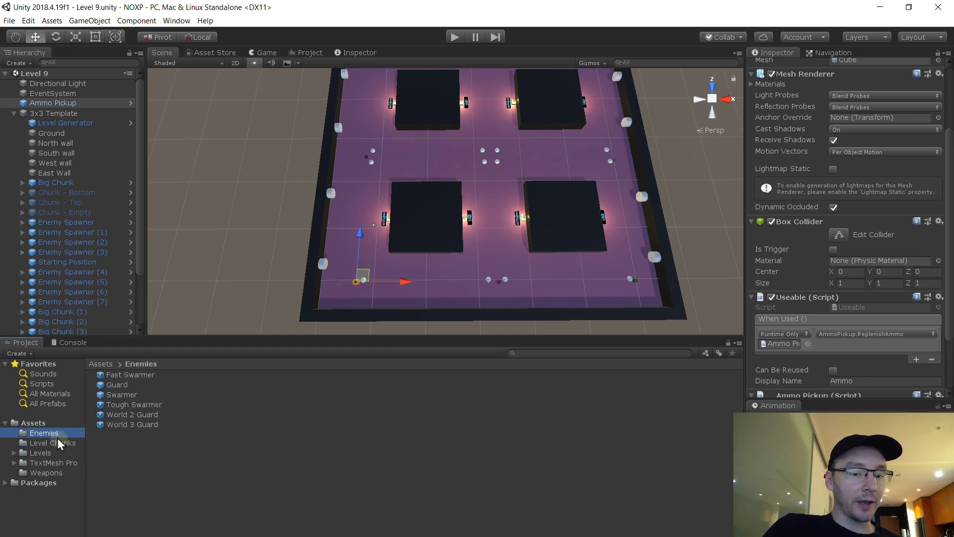
{"action": "left_click", "coordinate": [41, 422]}
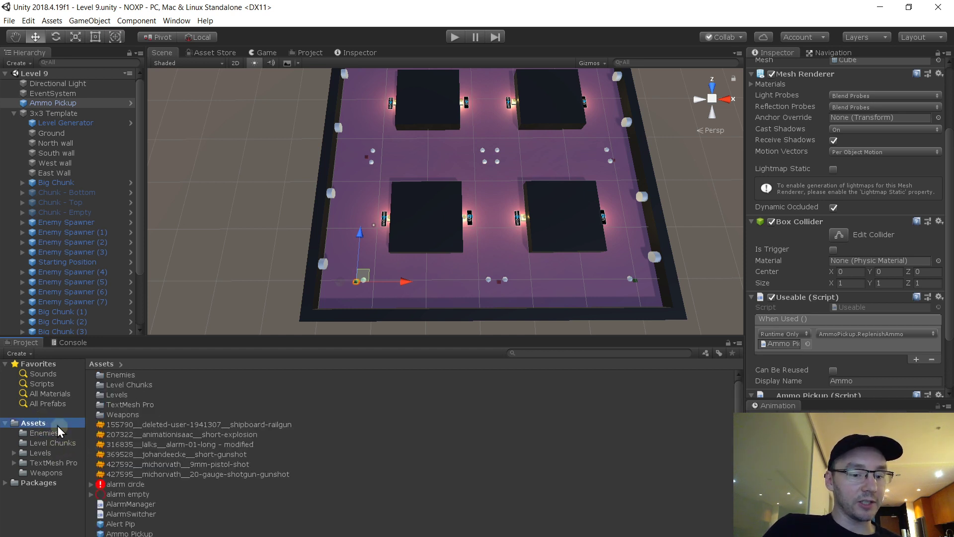
{"action": "scroll", "coordinate": [129, 437], "scroll_direction": "down", "scroll_amount": 3}
{"action": "scroll", "coordinate": [147, 445], "scroll_direction": "up", "scroll_amount": 2}
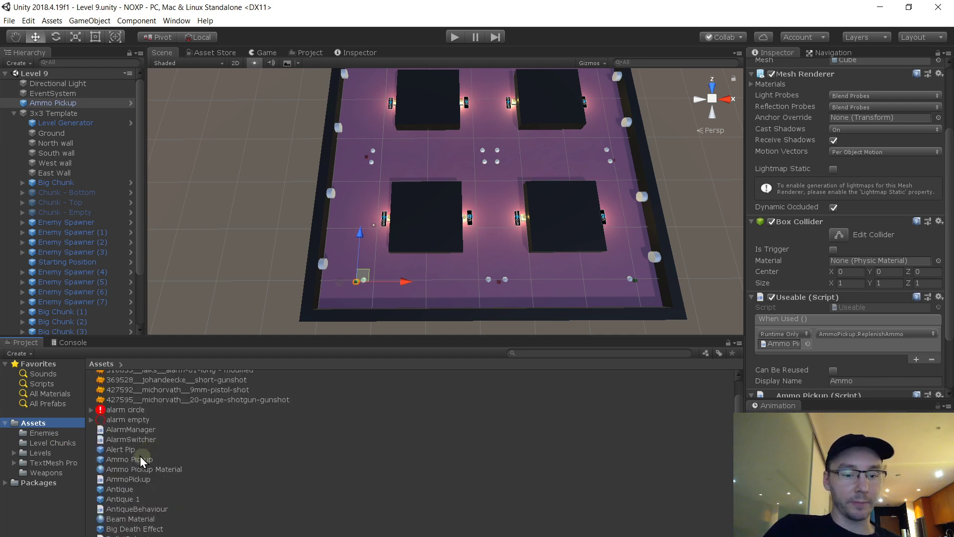
{"action": "left_click", "coordinate": [146, 459]}
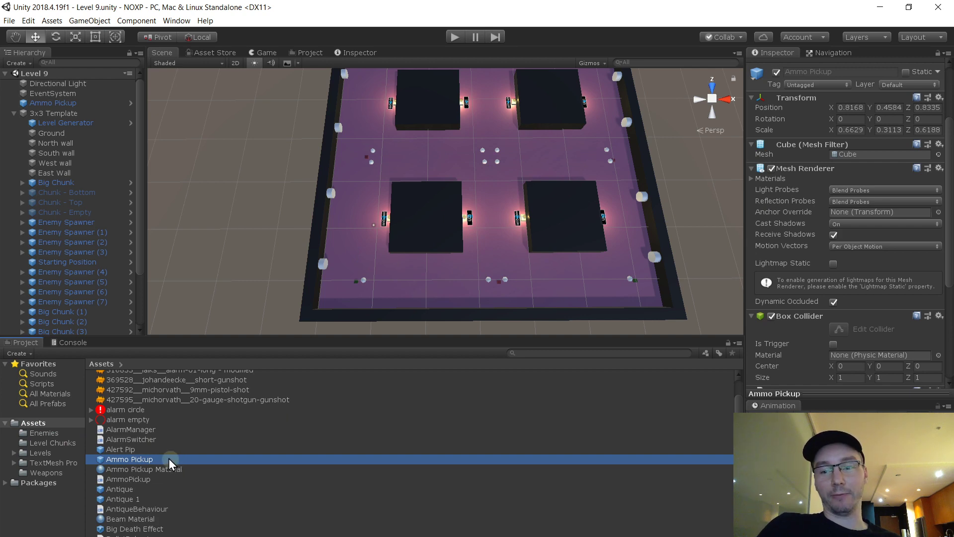
{"action": "scroll", "coordinate": [837, 270], "scroll_direction": "down", "scroll_amount": 6}
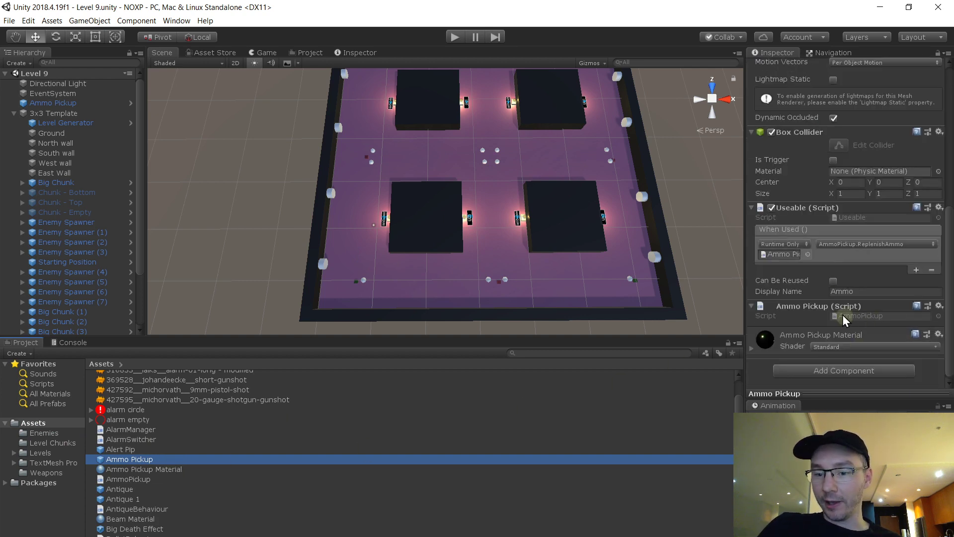
{"action": "key", "text": "ctrl+d"}
- Try to rename the duplicated prefab as Ammo Pickup
{"action": "left_click", "coordinate": [165, 460]}
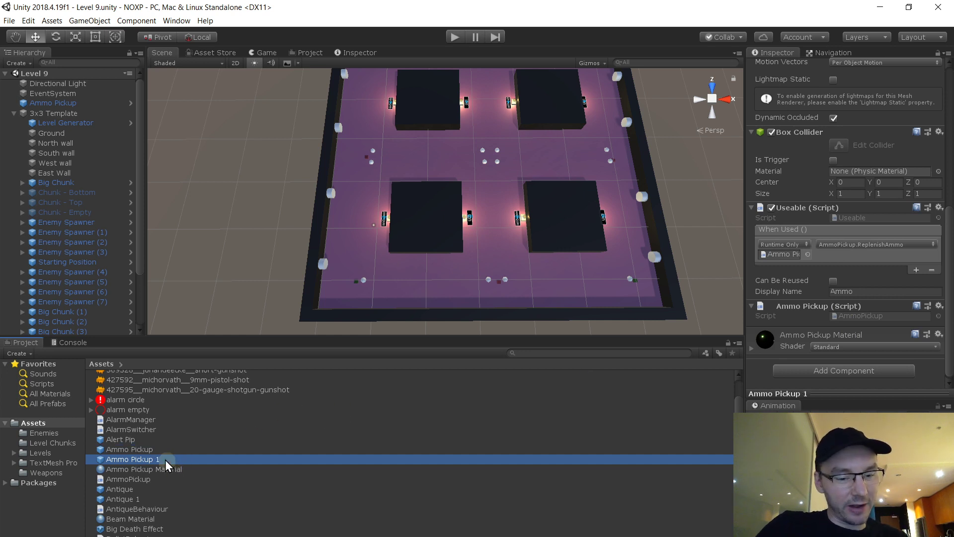
{"action": "left_click", "coordinate": [165, 460]}
{"action": "key", "text": "BackSpace"}
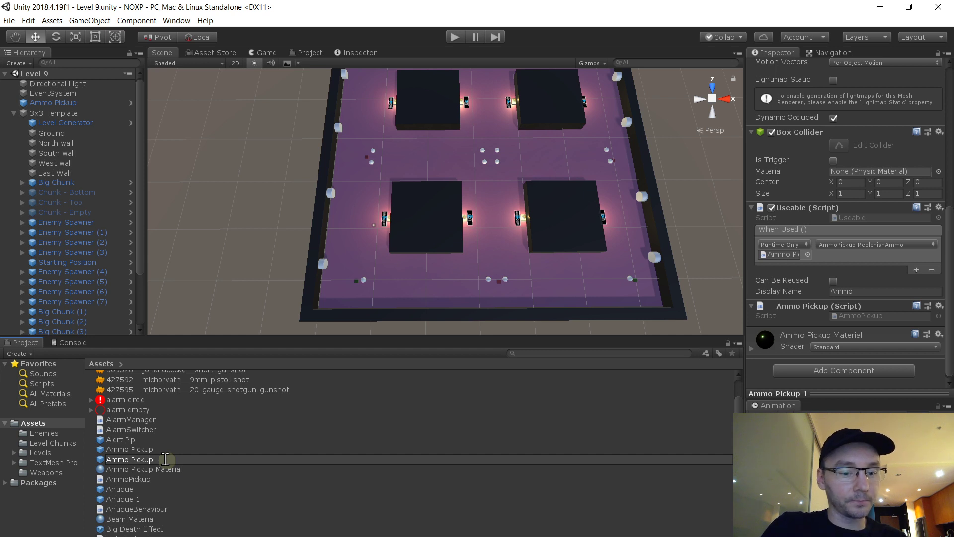
{"action": "key", "text": "Return"}
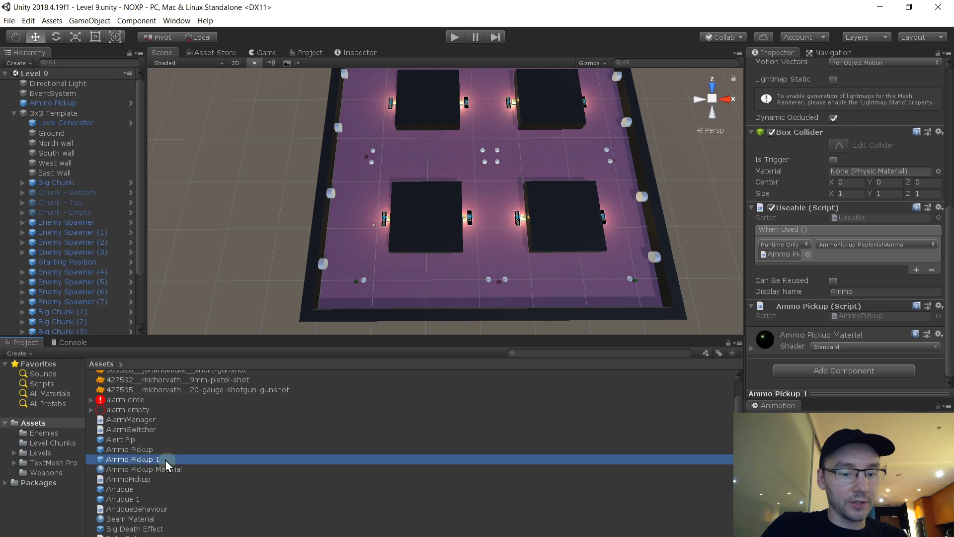
- Rename the original Ammo Pickup prefab as Full Ammo Pickup
{"action": "key", "text": "Home"}
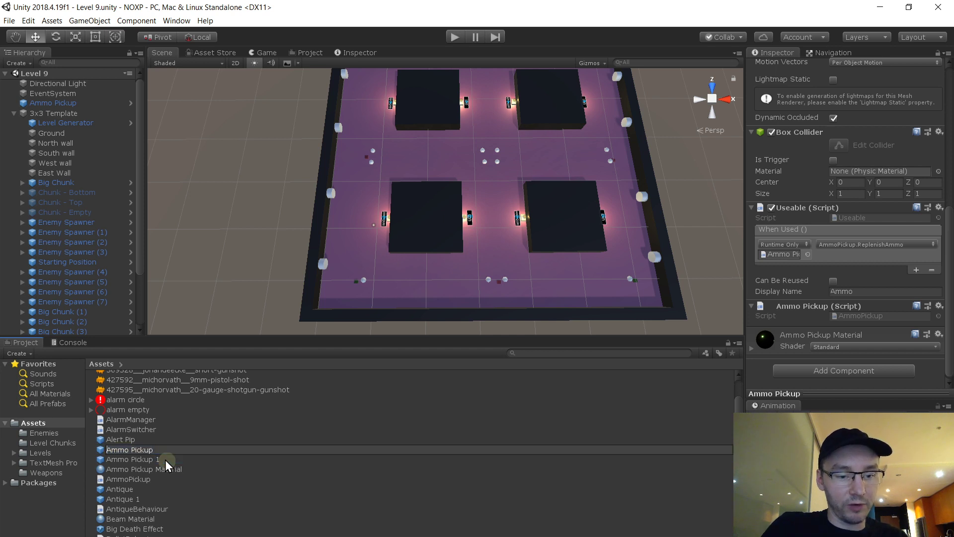
{"action": "type", "text": "Full"}
{"action": "key", "text": "Return"}
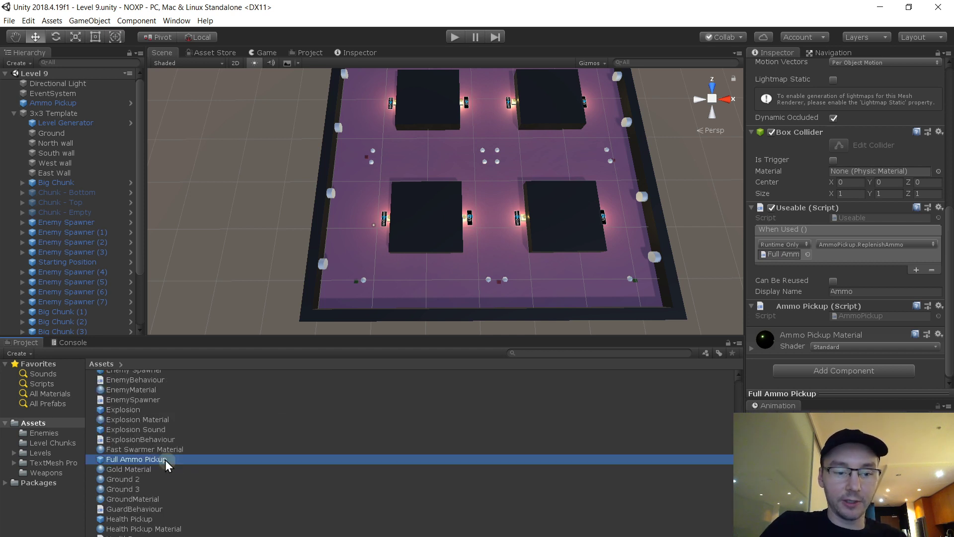
- Rename the duplicated Ammo Pickup 1 prefab as Small Ammo Pickup
{"action": "scroll", "coordinate": [149, 456], "scroll_direction": "up", "scroll_amount": 10}
{"action": "left_click", "coordinate": [139, 482]}
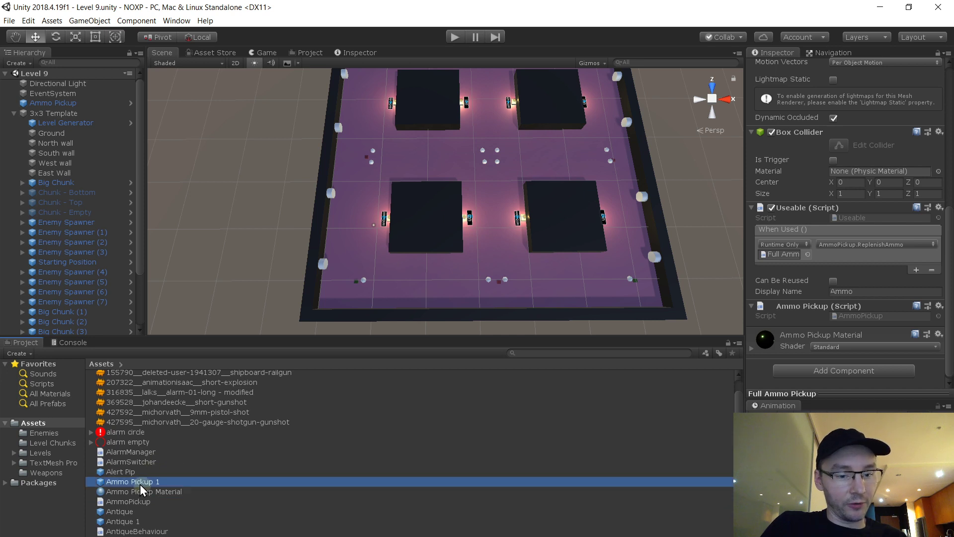
{"action": "key", "text": "F2"}
{"action": "key", "text": "End"}
{"action": "key", "text": "BackSpace"}
{"action": "key", "text": "BackSpace"}
{"action": "key", "text": "BackSpace"}
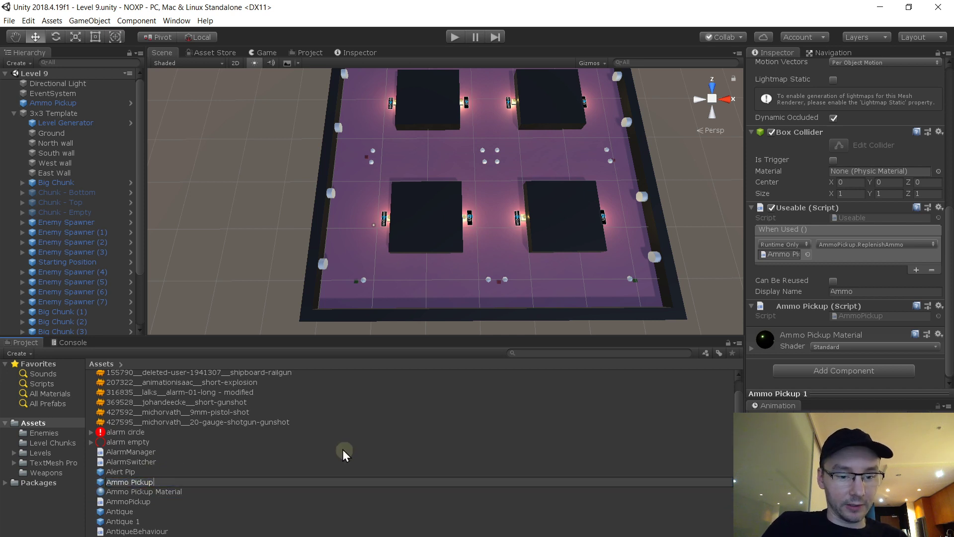
{"action": "type", "text": "p"}
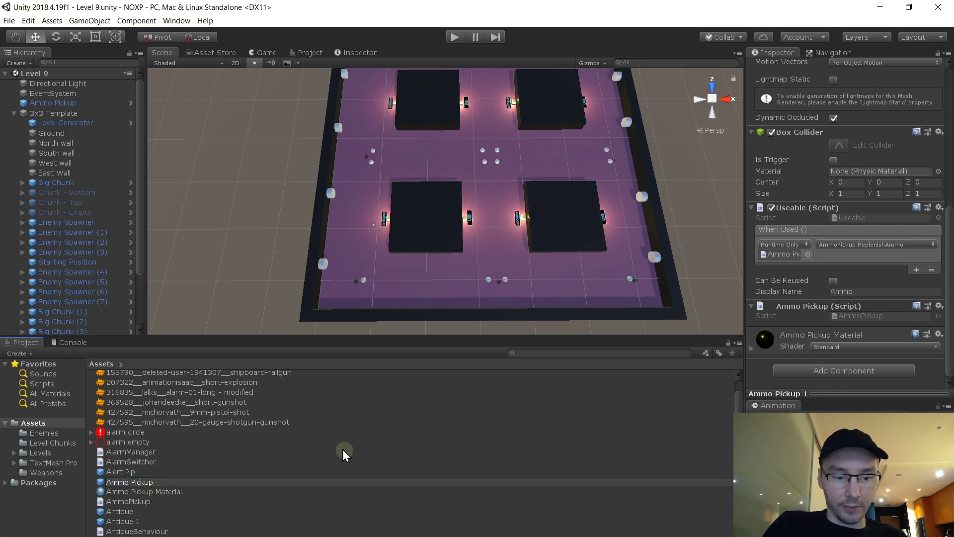
{"action": "key", "text": "Home"}
{"action": "type", "text": "Small"}
{"action": "key", "text": "Return"}
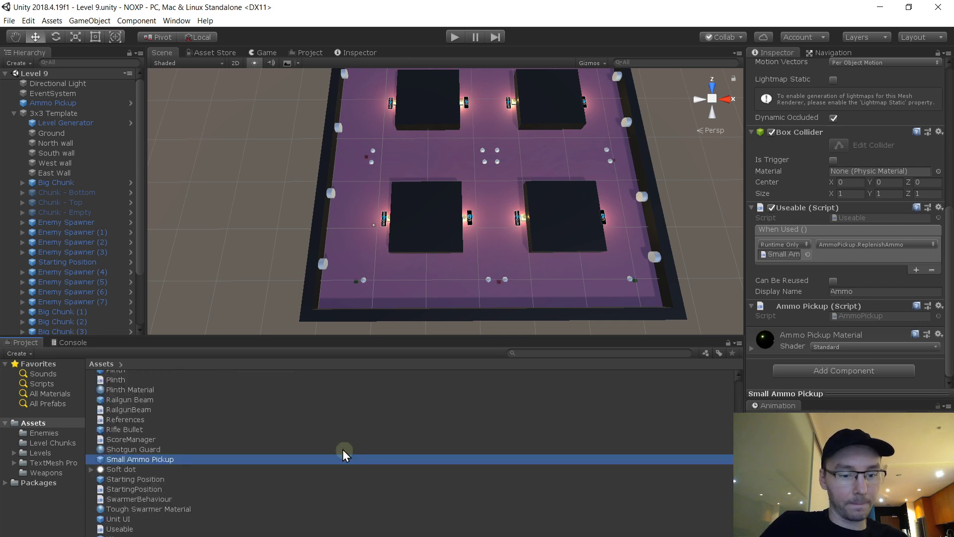
- Open the AmmoPickup script in Visual Studio, declare a public float fractionToReplenish at the start of the class and save
{"action": "left_click", "coordinate": [952, 296]}
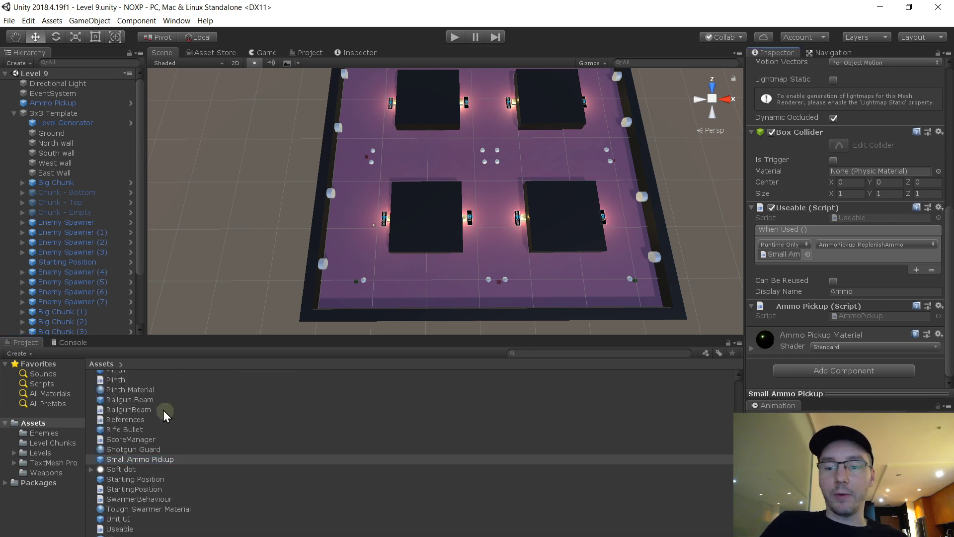
{"action": "double_click", "coordinate": [872, 317]}
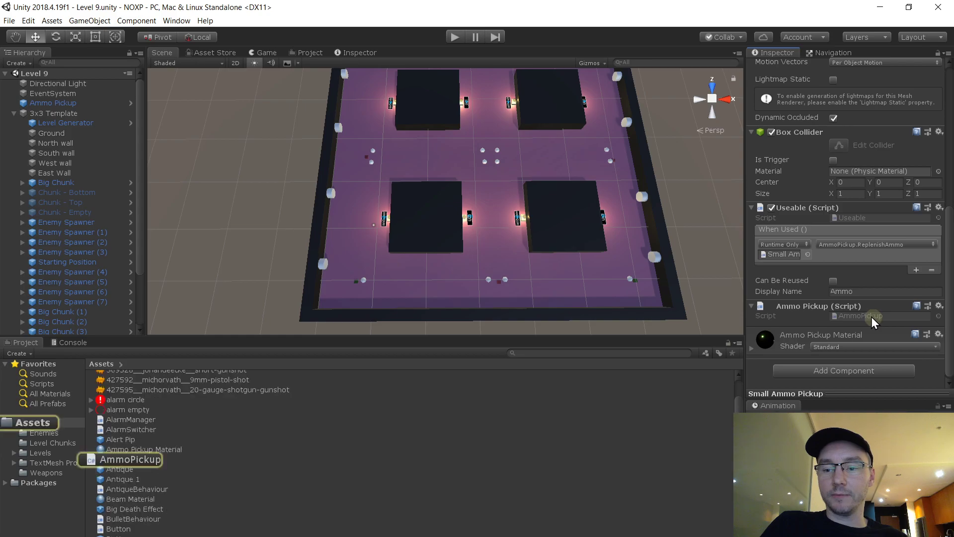
{"action": "left_click", "coordinate": [412, 159]}
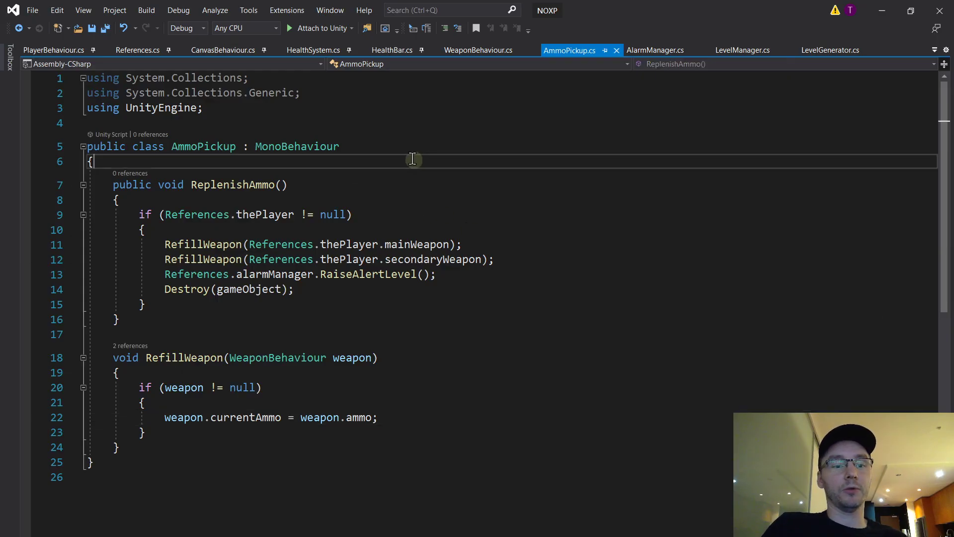
{"action": "key", "text": "Return"}
{"action": "key", "text": "Return"}
{"action": "type", "text": "public flo"}
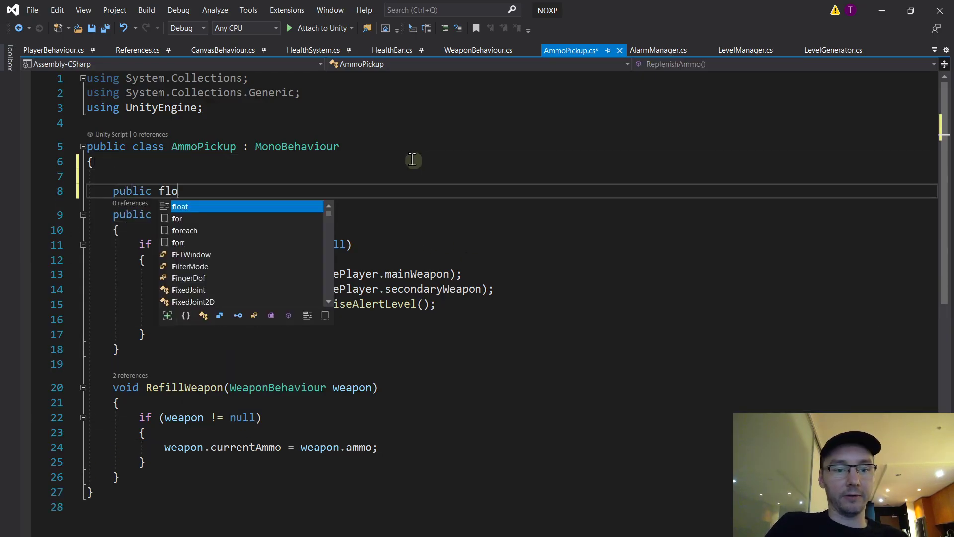
{"action": "type", "text": "at fractionTo"}
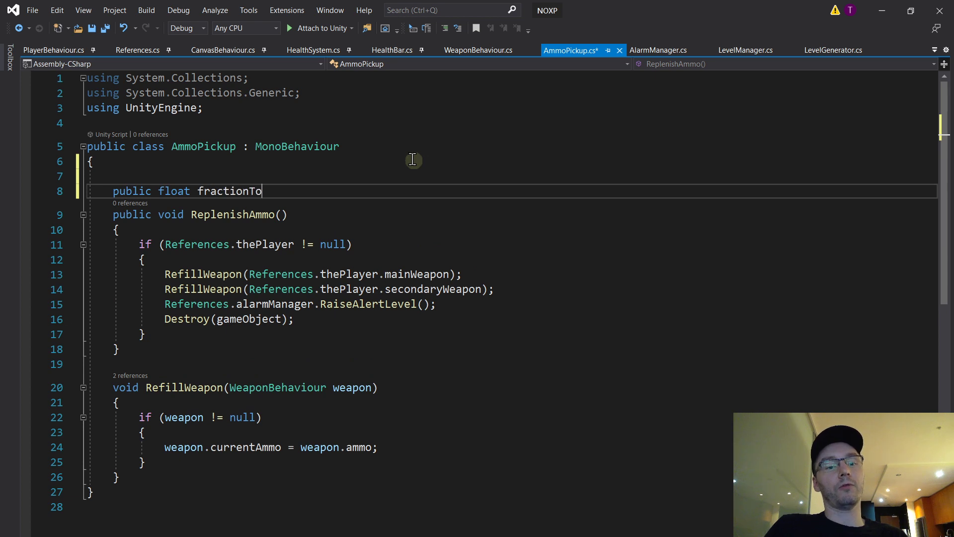
{"action": "type", "text": "Replenish;"}
{"action": "key", "text": "Return"}
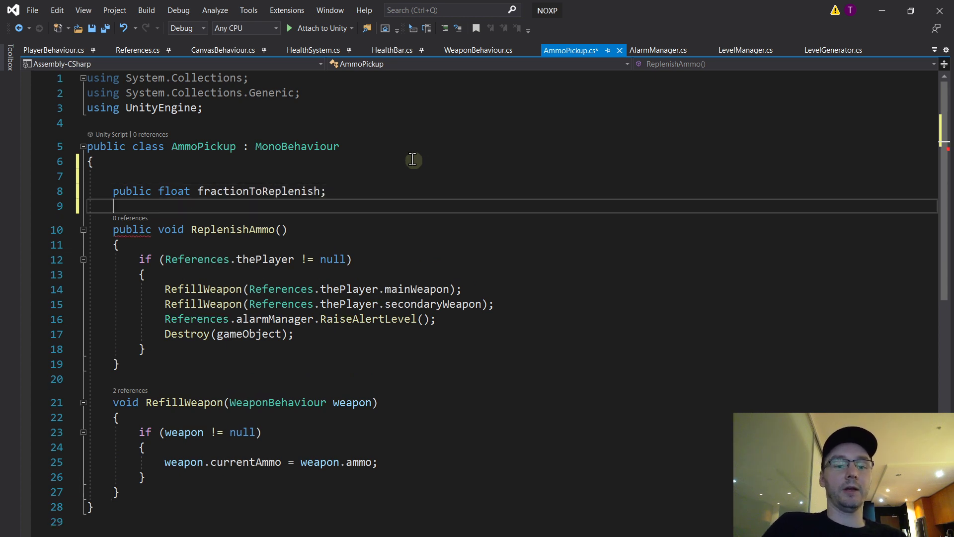
{"action": "key", "text": "ctrl+s"}
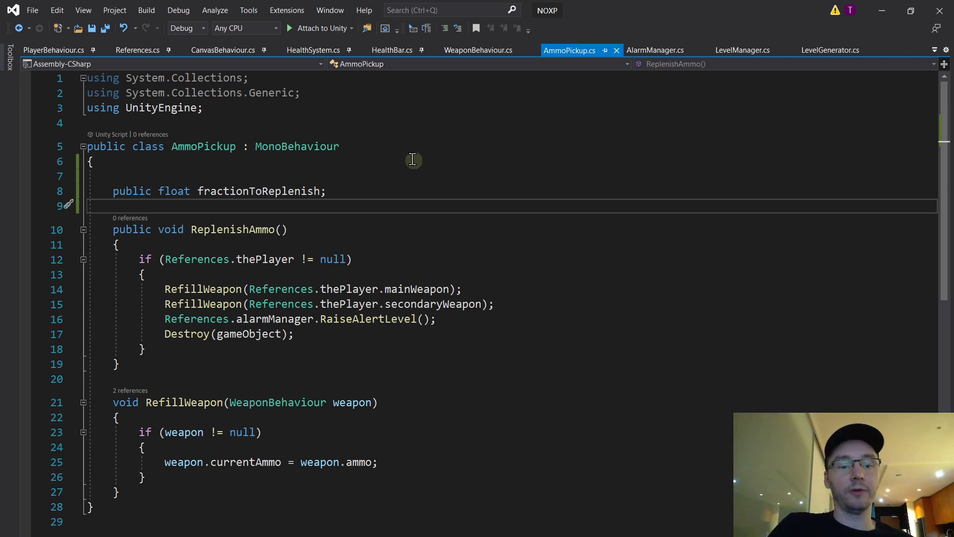
- In RefillWeapon, change the ammo assignment to weapon.currentAmmo += (weapon.ammo * fractionToReplenish)
{"action": "scroll", "coordinate": [346, 447], "scroll_direction": "down", "scroll_amount": 3}
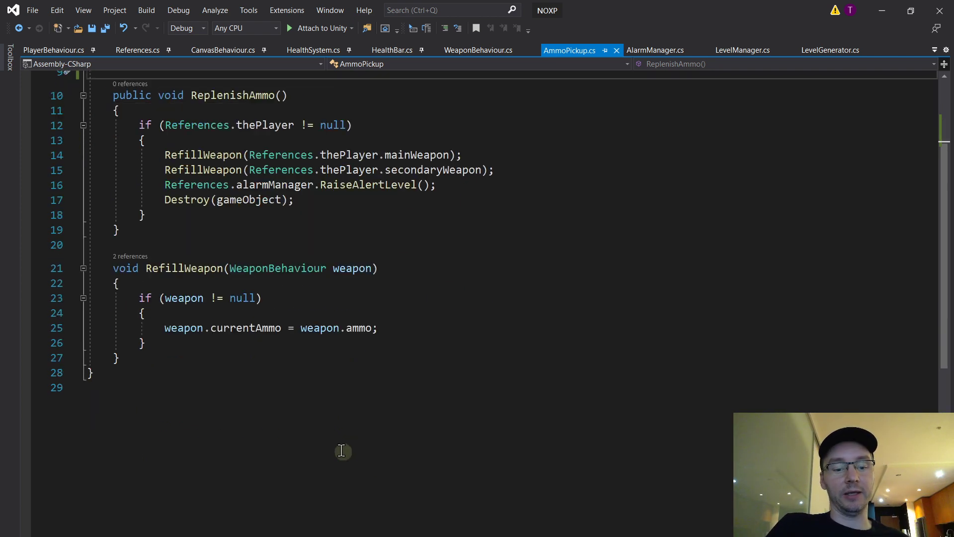
{"action": "scroll", "coordinate": [314, 322], "scroll_direction": "up", "scroll_amount": 1}
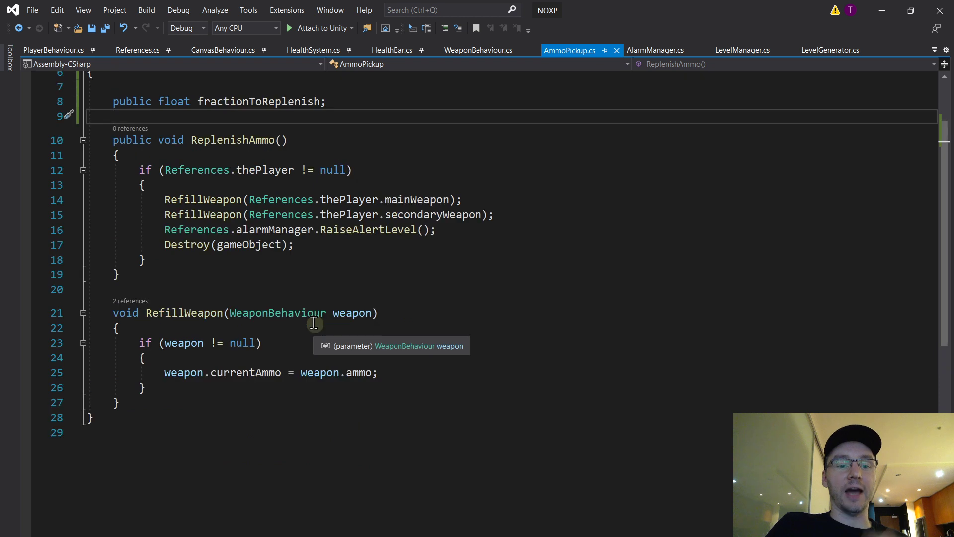
{"action": "double_click", "coordinate": [358, 373]}
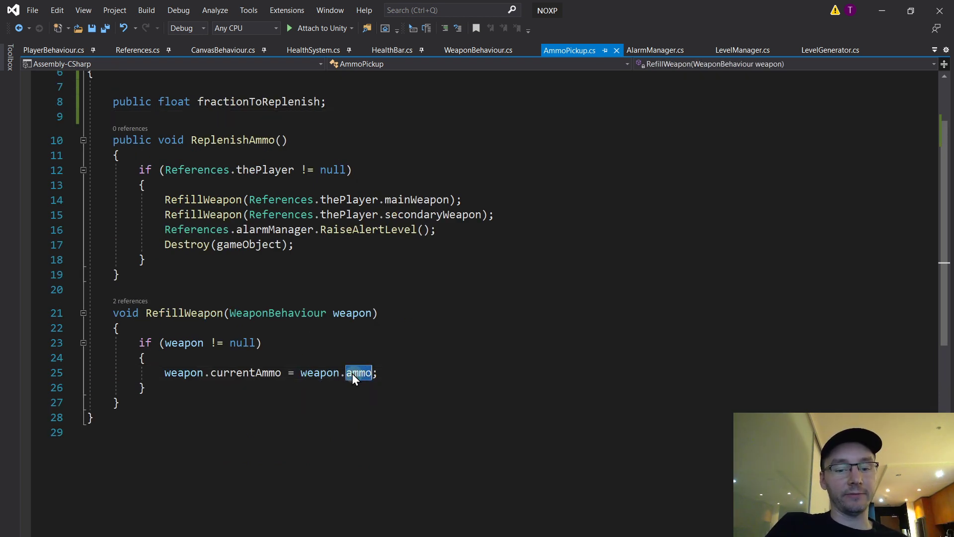
{"action": "double_click", "coordinate": [242, 373]}
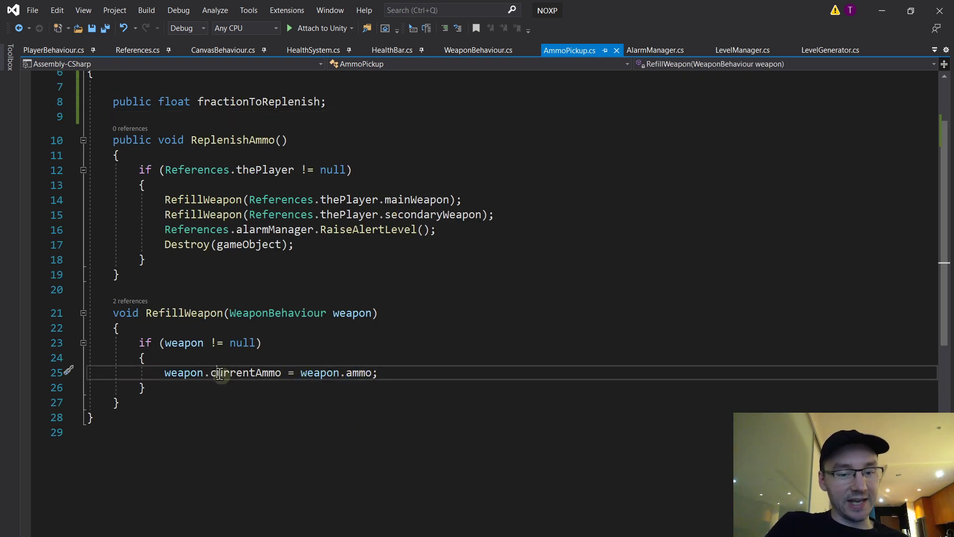
{"action": "left_click", "coordinate": [293, 373]}
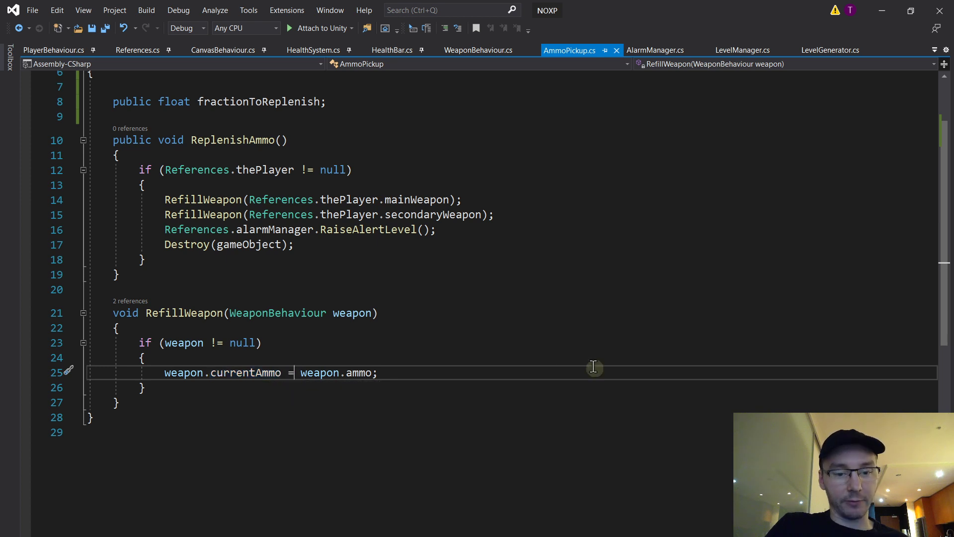
{"action": "type", "text": "+"}
{"action": "key", "text": "Right"}
{"action": "key", "text": "Right"}
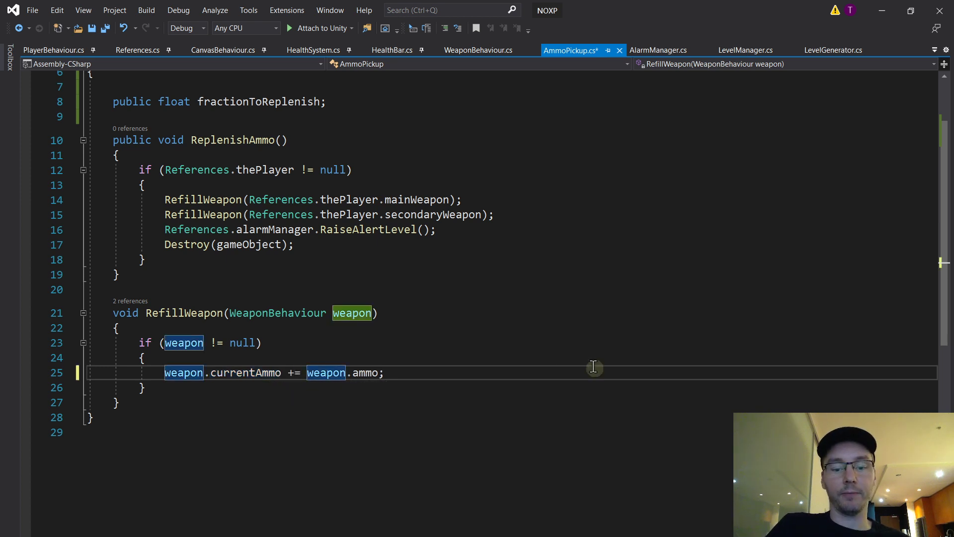
{"action": "type", "text": "("}
{"action": "key", "text": "End"}
{"action": "key", "text": "Left"}
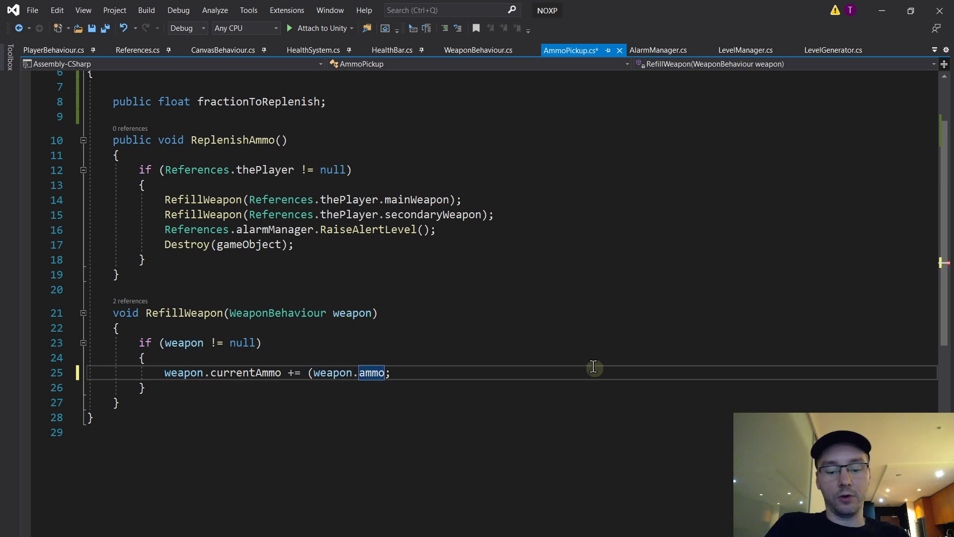
{"action": "type", "text": "* fra"}
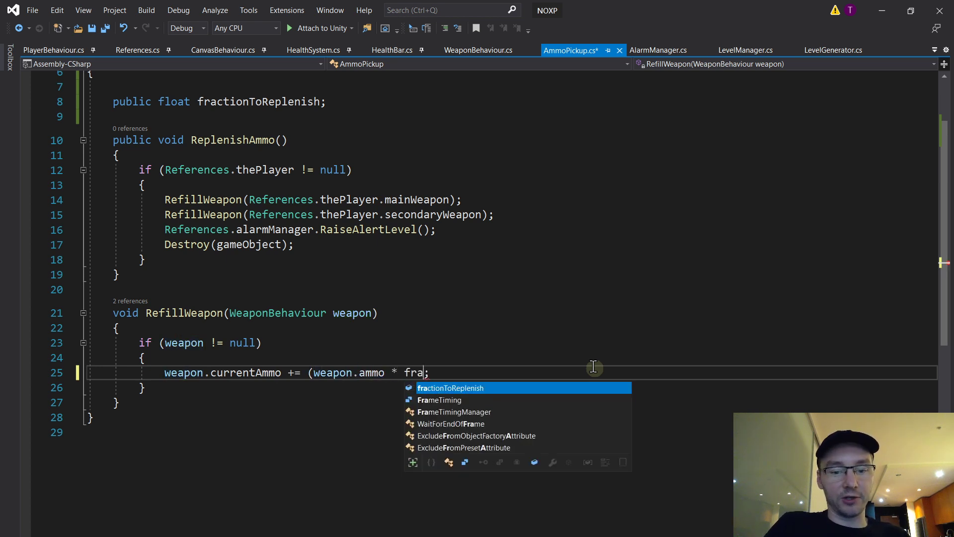
{"action": "key", "text": "Tab"}
{"action": "type", "text": ")"}
{"action": "key", "text": "End"}
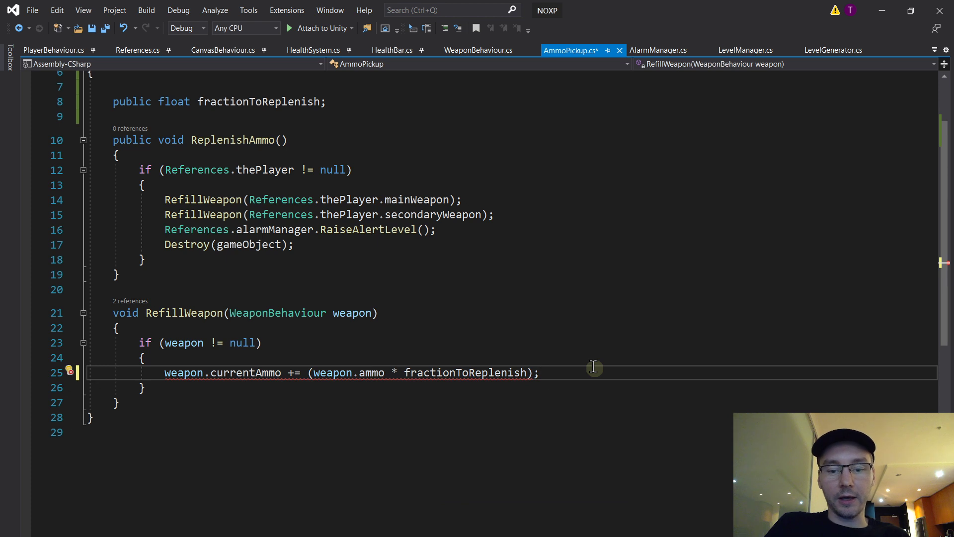
- Wrap the added ammo amount in Mathf.RoundToInt, saving the script, and insert a blank line below it
{"action": "mouse_move", "coordinate": [258, 375]}
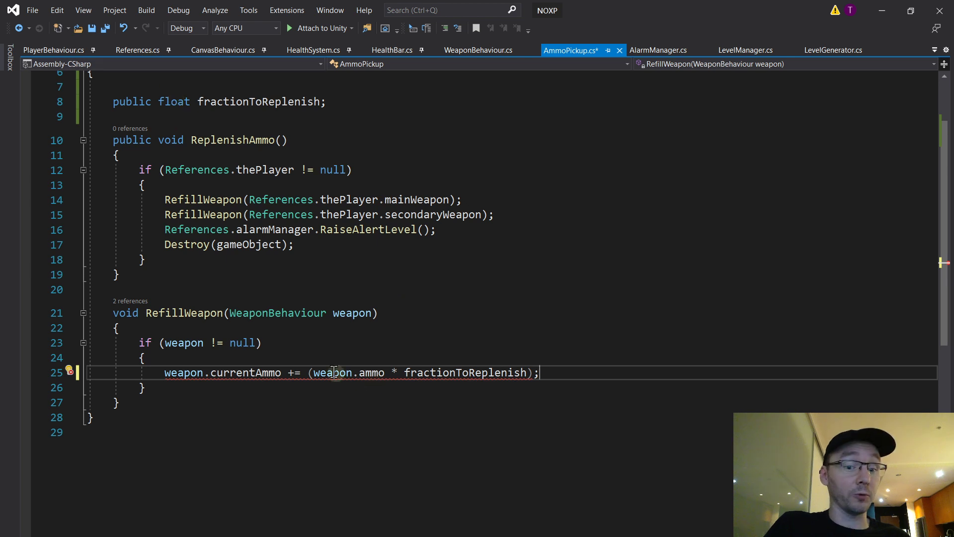
{"action": "type", "text": "Mathf."}
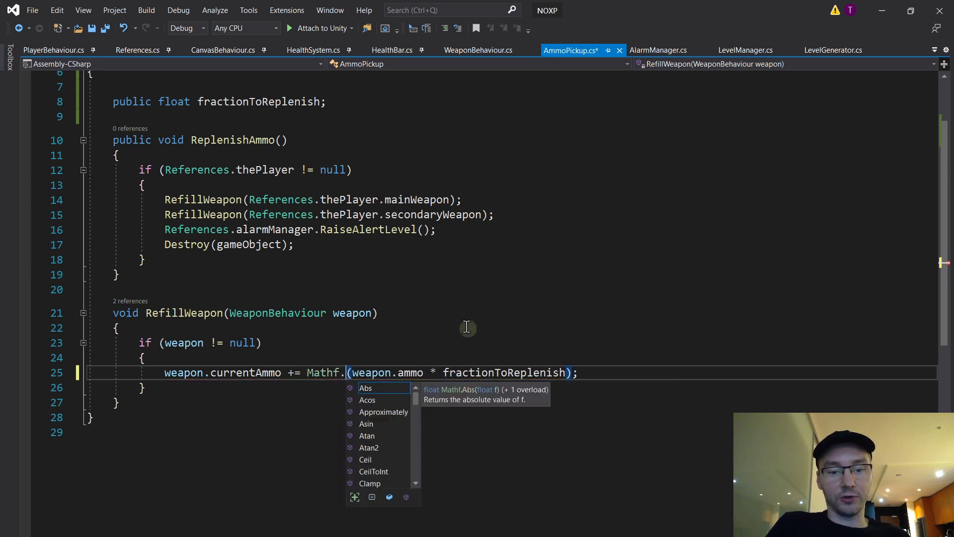
{"action": "type", "text": "round"}
{"action": "key", "text": "Down"}
{"action": "key", "text": "Tab"}
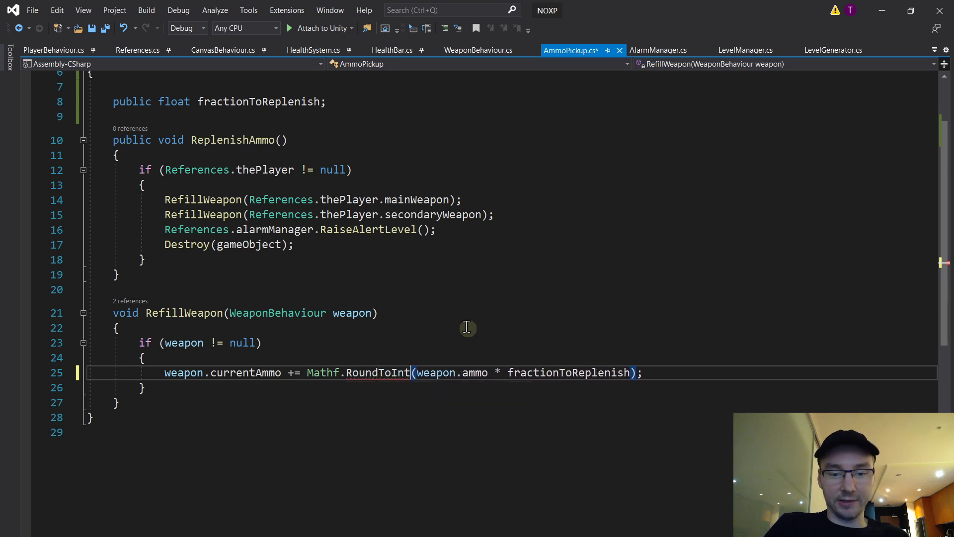
{"action": "left_click", "coordinate": [663, 372]}
{"action": "key", "text": "ctrl+s"}
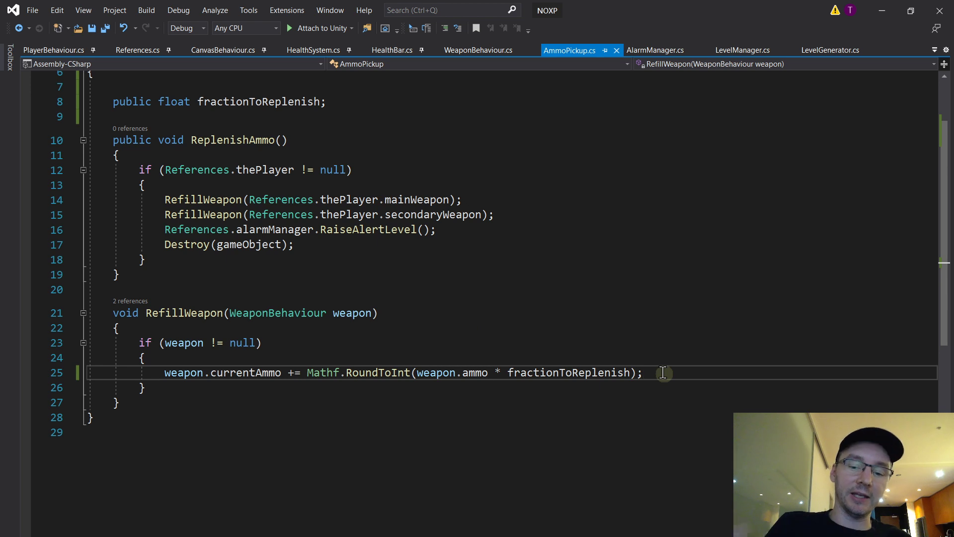
{"action": "key", "text": "Return"}
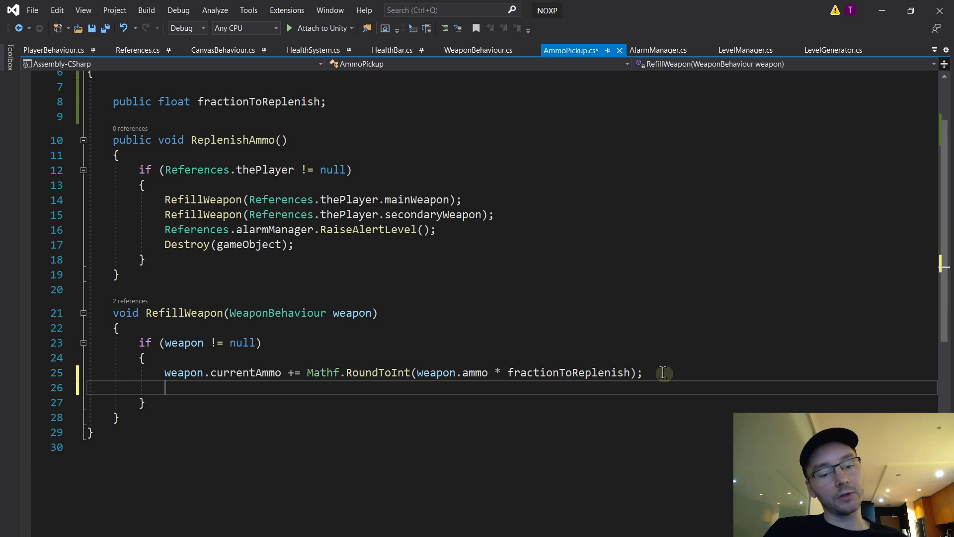
{"action": "type", "text": "if >"}
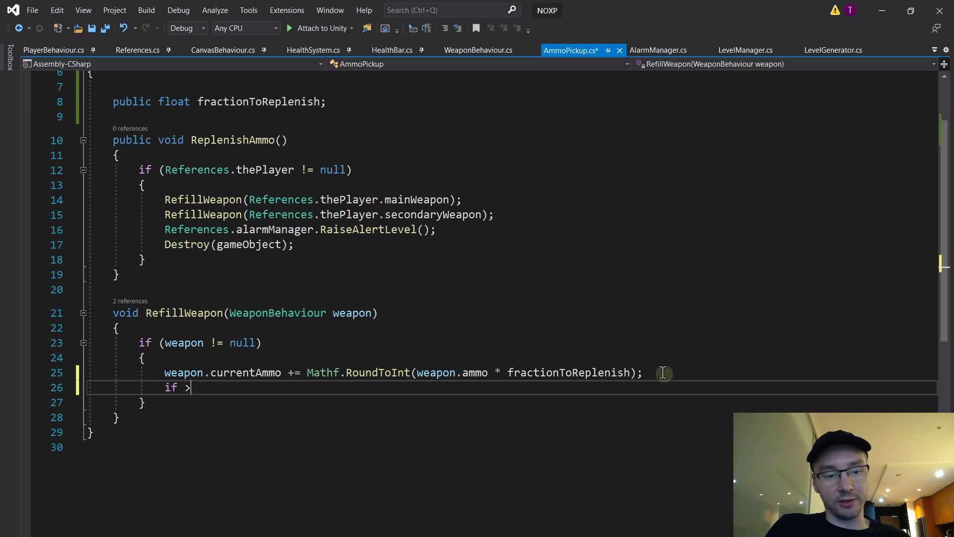
{"action": "key", "text": "BackSpace"}
{"action": "key", "text": "BackSpace"}
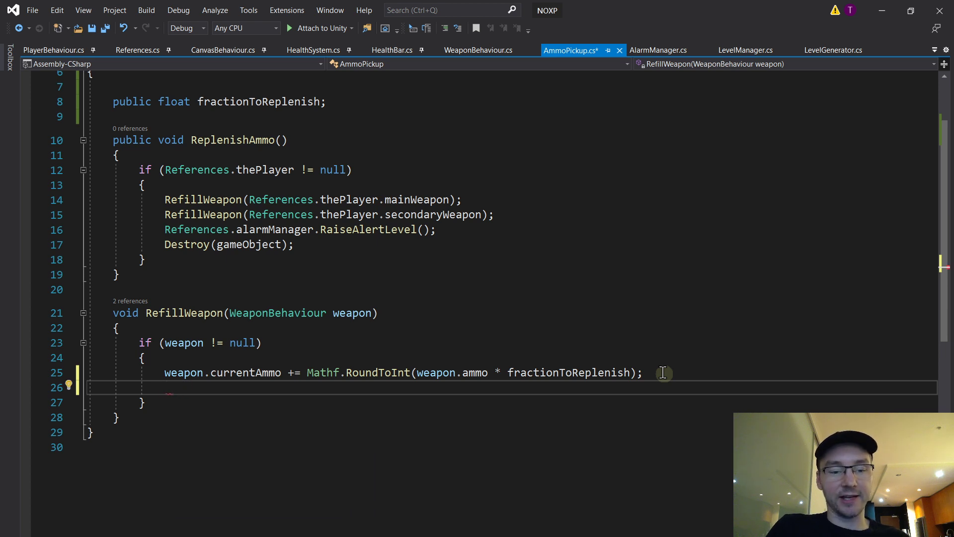
- Below the rounding line in RefillWeapon, add weapon.currentAmmo = Mathf.Min(weapon.currentAmmo, weapon.ammo); and save the script
{"action": "type", "text": "w"}
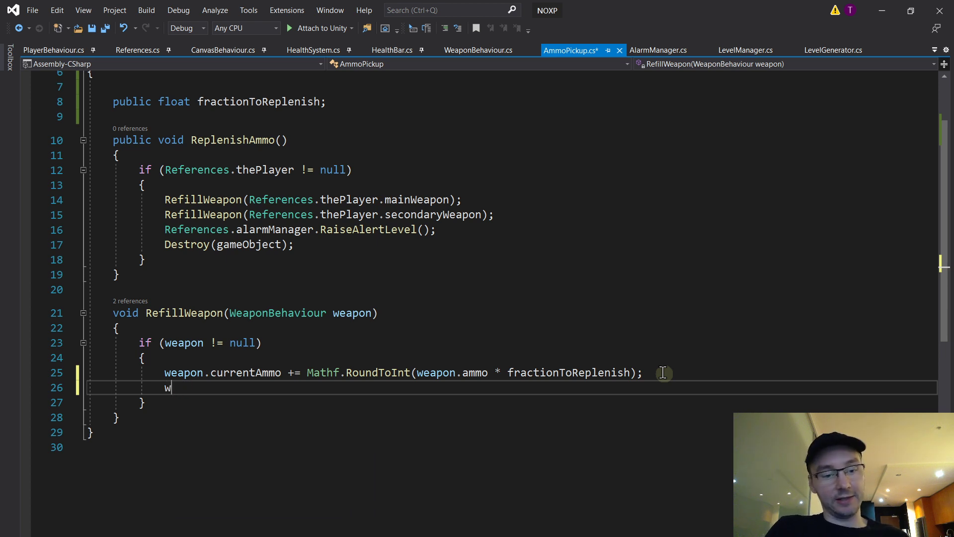
{"action": "type", "text": "eapon.cur"}
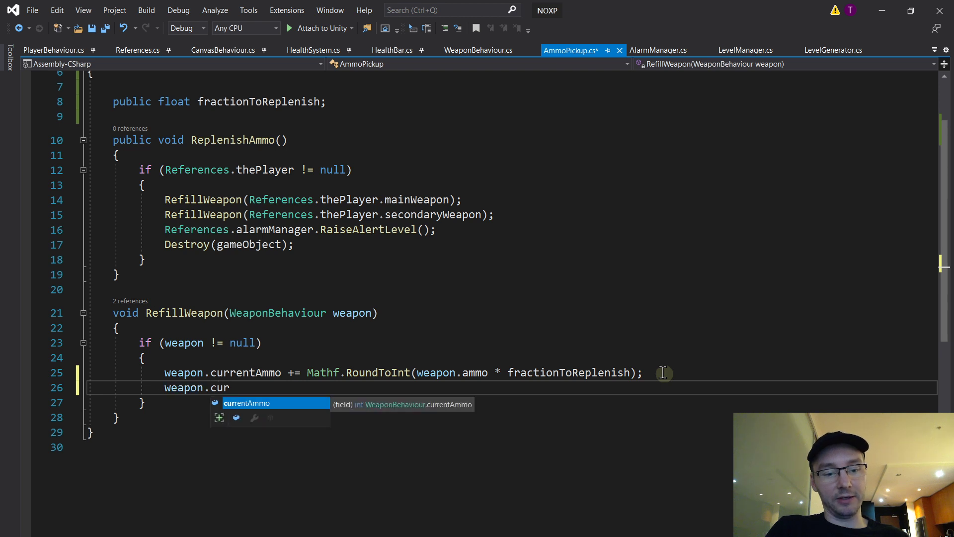
{"action": "key", "text": "Tab"}
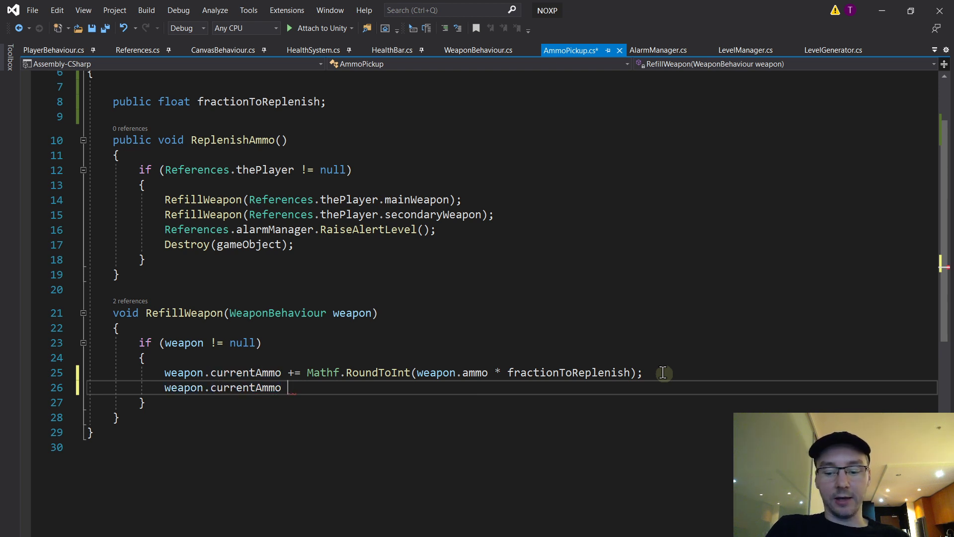
{"action": "type", "text": "= Mathf"}
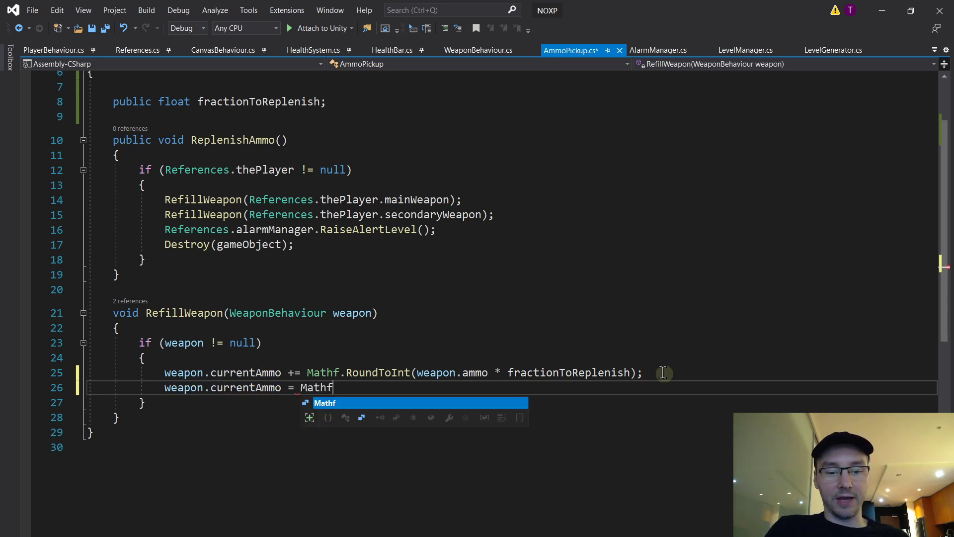
{"action": "type", "text": ".min("}
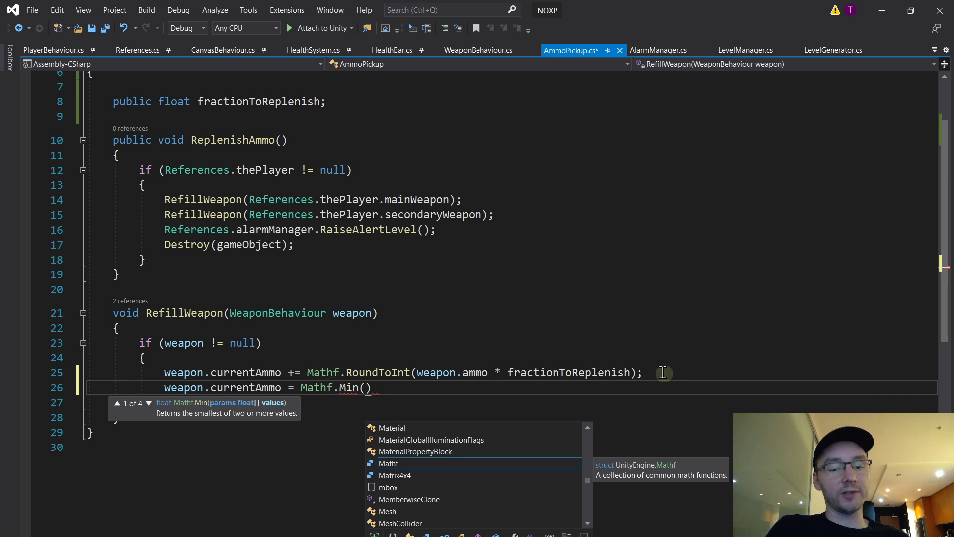
{"action": "type", "text": "weapon."}
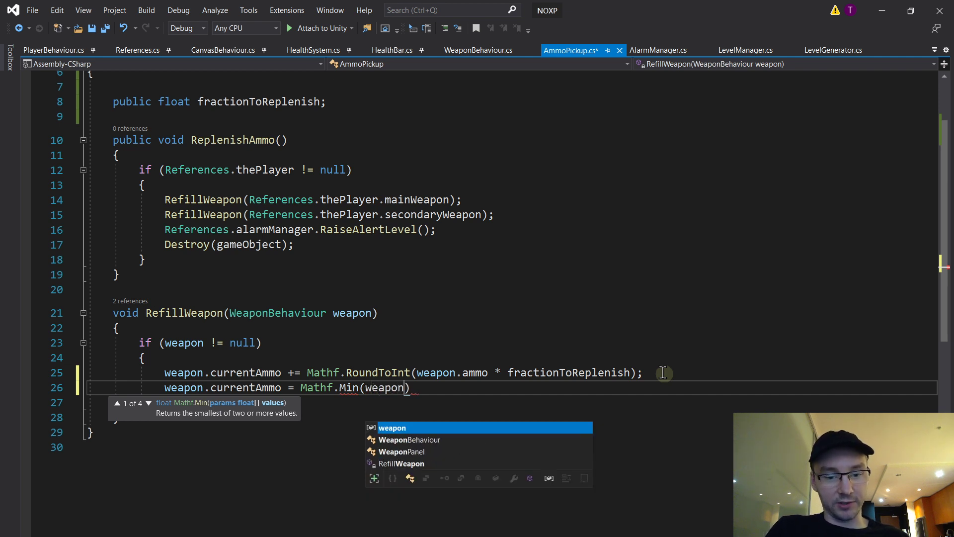
{"action": "type", "text": "currentAmmo"}
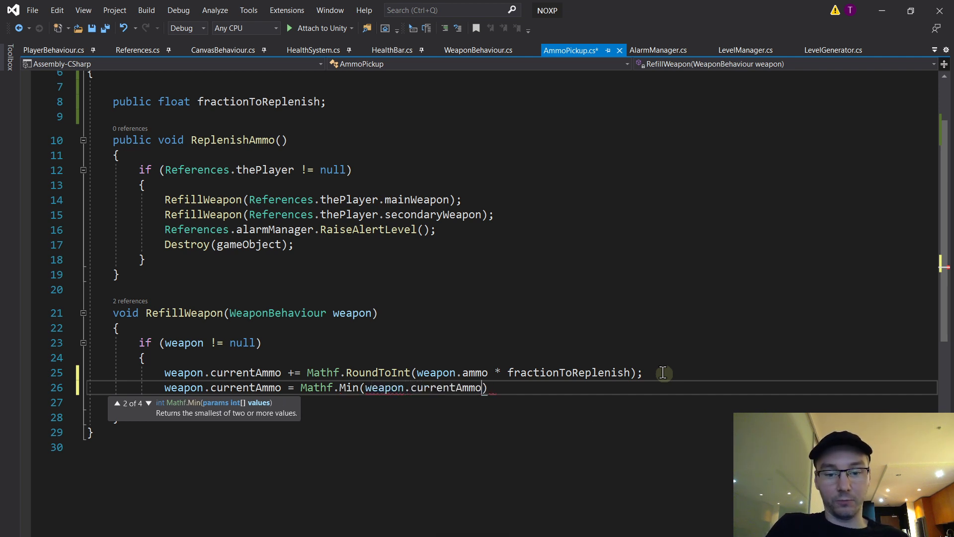
{"action": "type", "text": " = Mathf.Min(weapon.currentAmmo, weapon.am"}
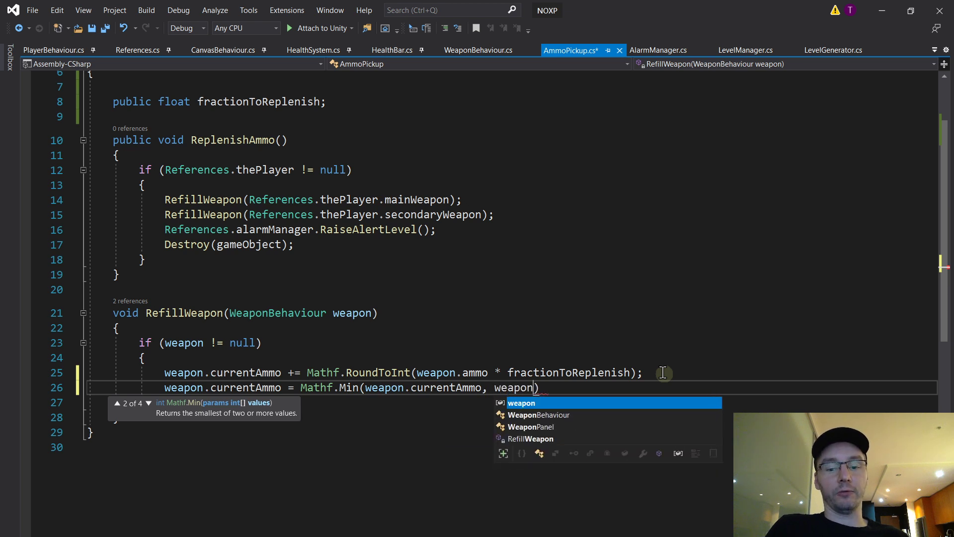
{"action": "type", "text": "mo);"}
{"action": "key", "text": "ctrl+s"}
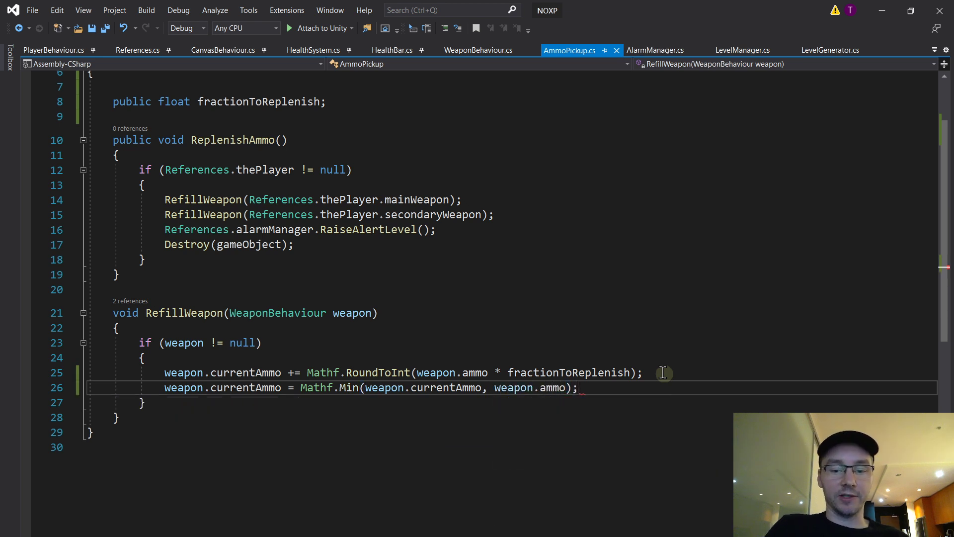
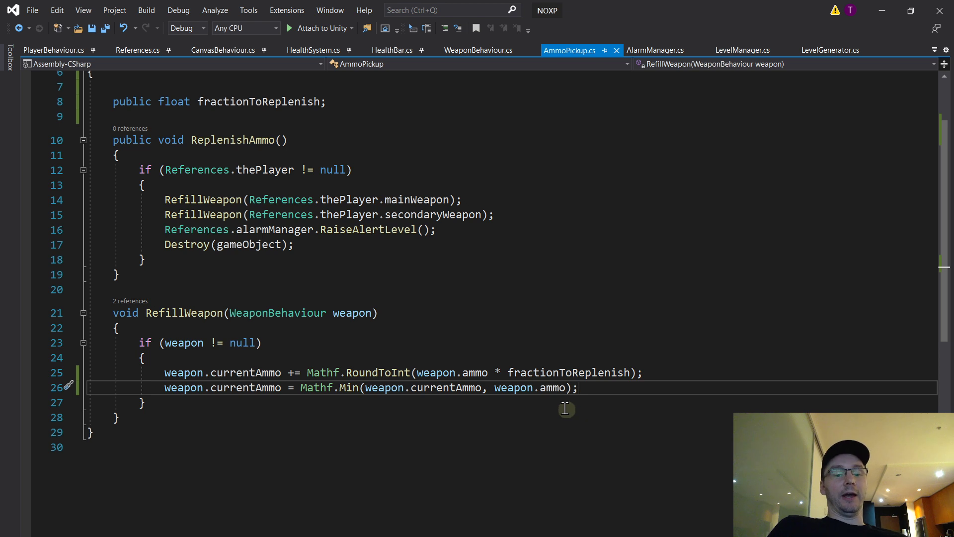
- Switch to Unity and set the Small Ammo Pickup prefab's Fraction To Replenish to 0.3
{"action": "left_click", "coordinate": [674, 370]}
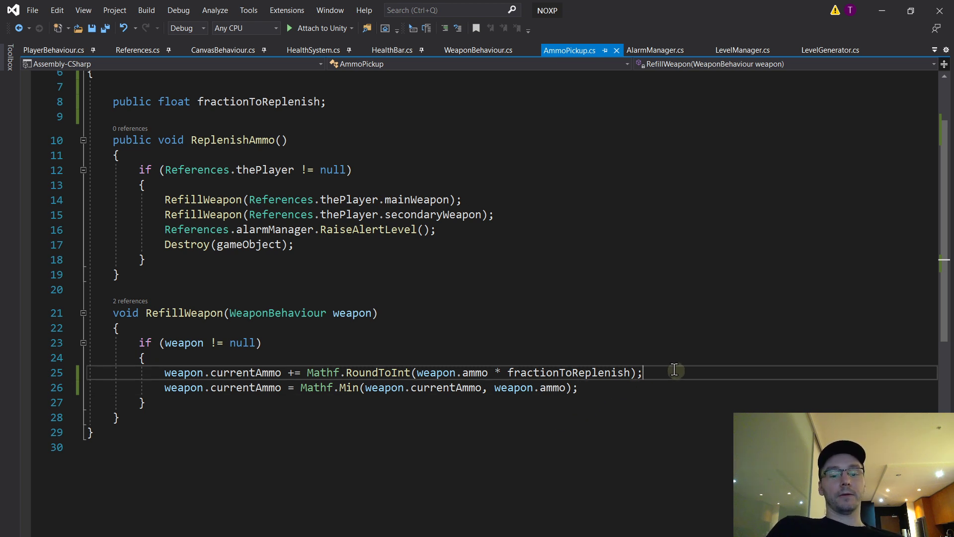
{"action": "scroll", "coordinate": [674, 371], "scroll_direction": "up", "scroll_amount": 2}
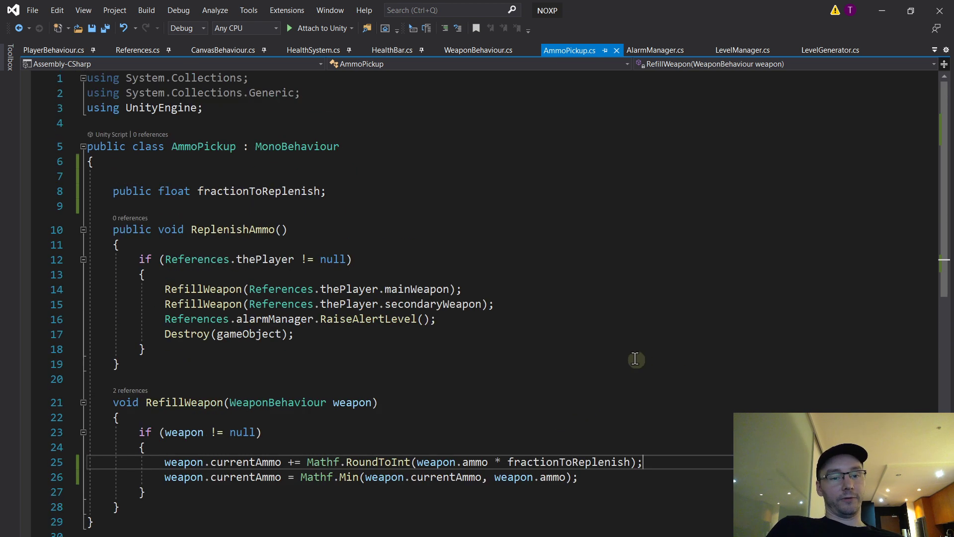
{"action": "key", "text": "alt+Tab"}
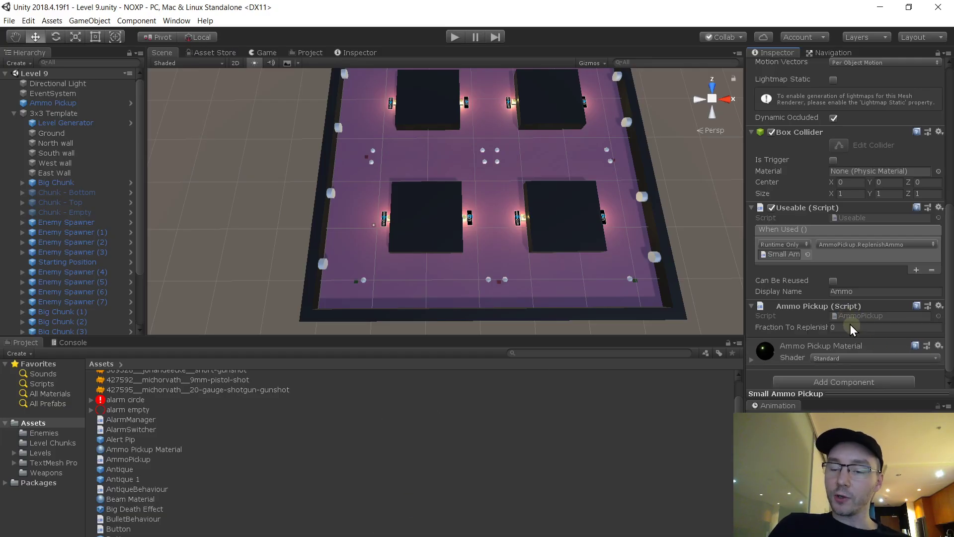
{"action": "scroll", "coordinate": [851, 288], "scroll_direction": "up", "scroll_amount": 8}
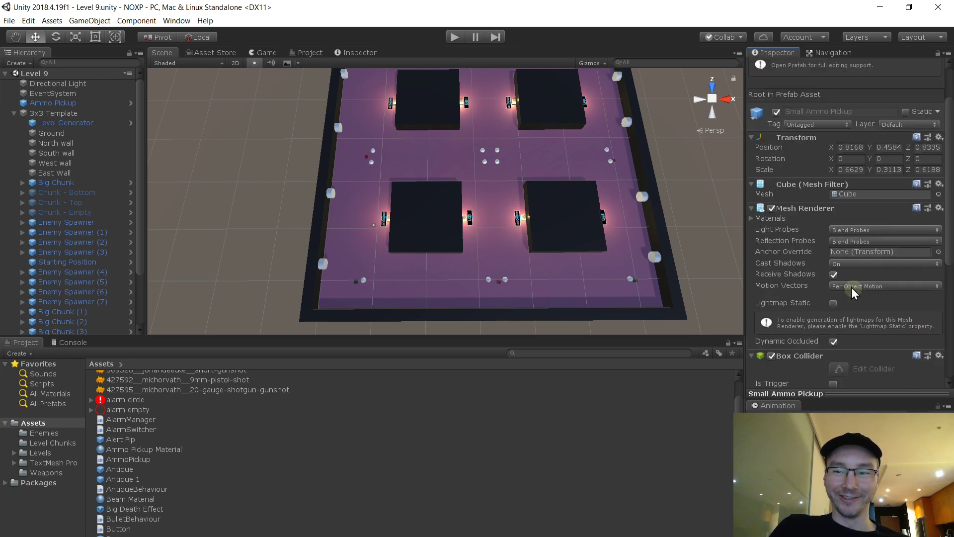
{"action": "scroll", "coordinate": [851, 287], "scroll_direction": "down", "scroll_amount": 8}
{"action": "left_click", "coordinate": [879, 315]}
{"action": "type", "text": "0."}
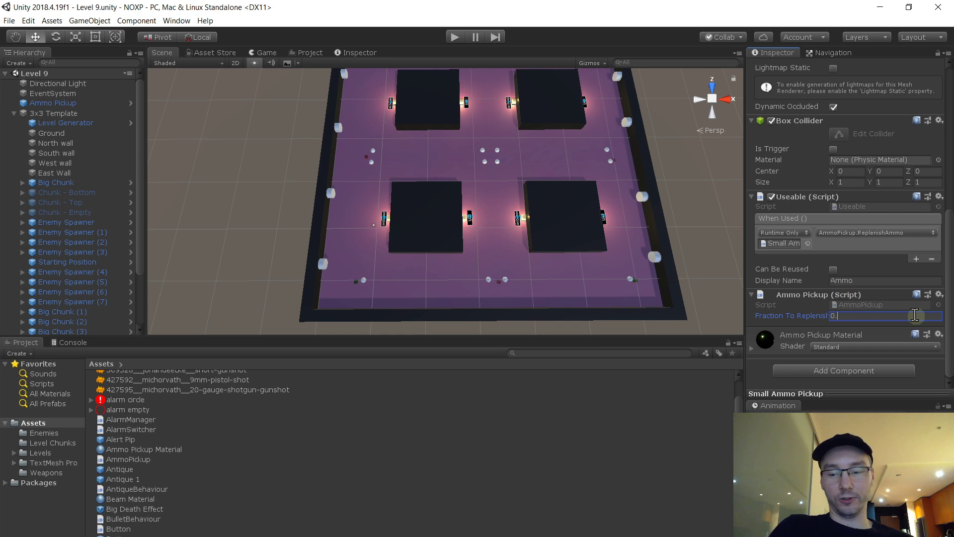
{"action": "type", "text": "3"}
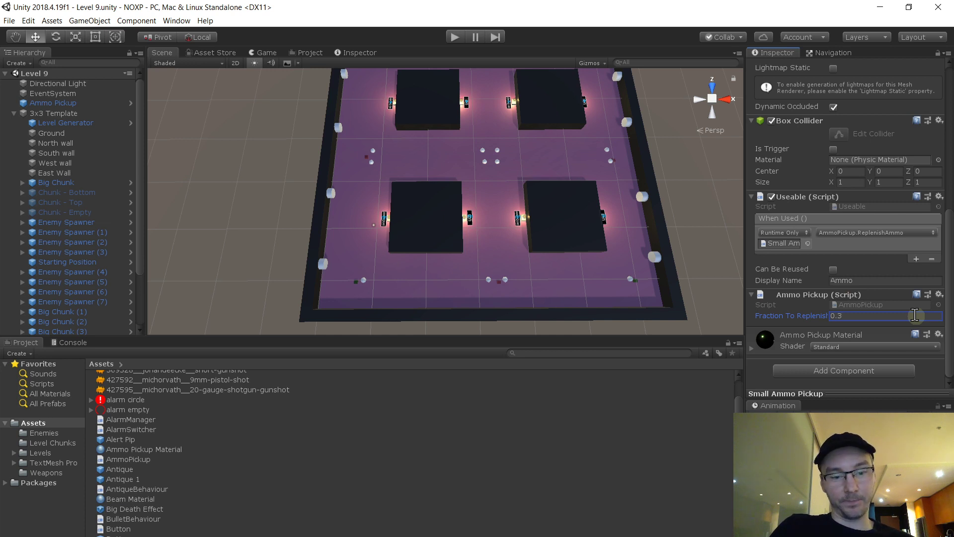
- Set the Full Ammo Pickup prefab's Fraction To Replenish to 1
{"action": "scroll", "coordinate": [204, 488], "scroll_direction": "down", "scroll_amount": 5}
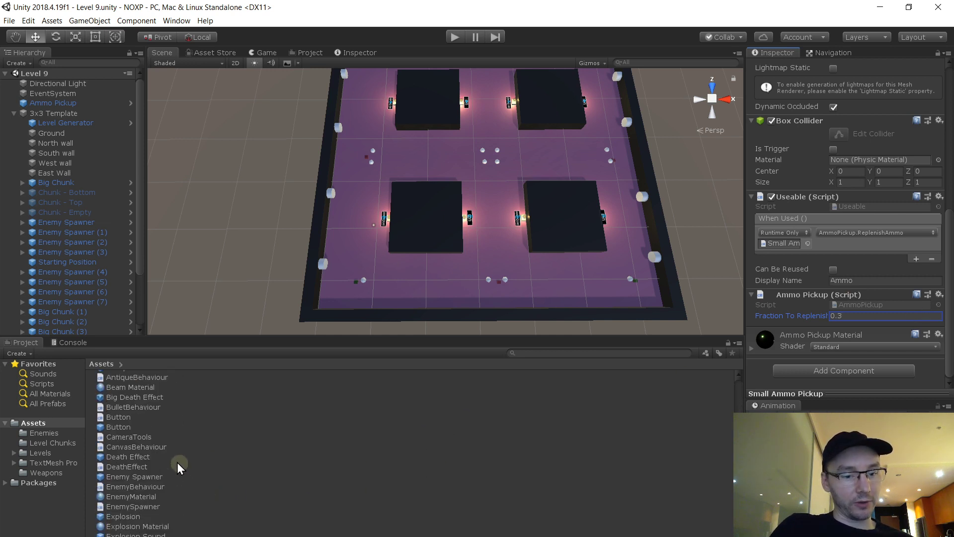
{"action": "scroll", "coordinate": [151, 463], "scroll_direction": "down", "scroll_amount": 5}
{"action": "left_click", "coordinate": [156, 453]}
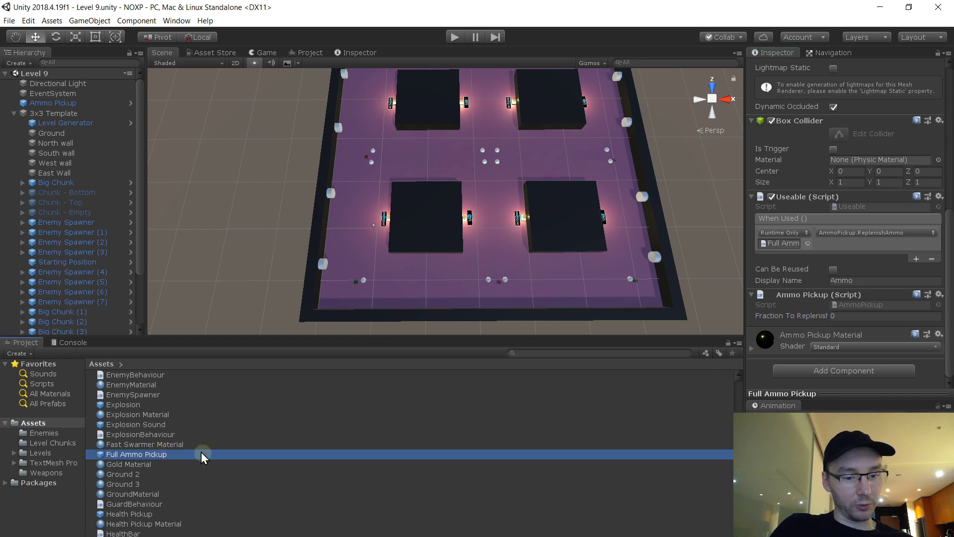
{"action": "left_click", "coordinate": [864, 315]}
{"action": "type", "text": "1"}
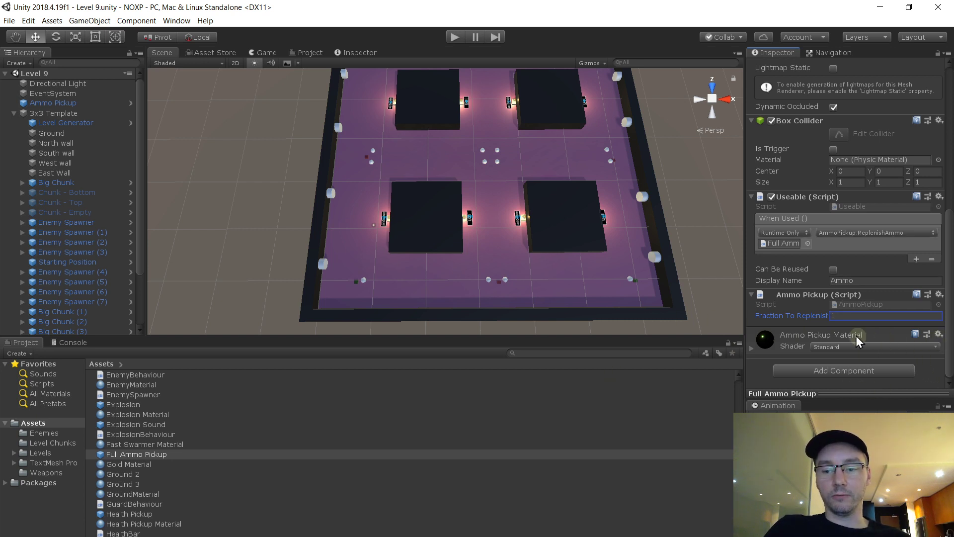
{"action": "left_click", "coordinate": [178, 474]}
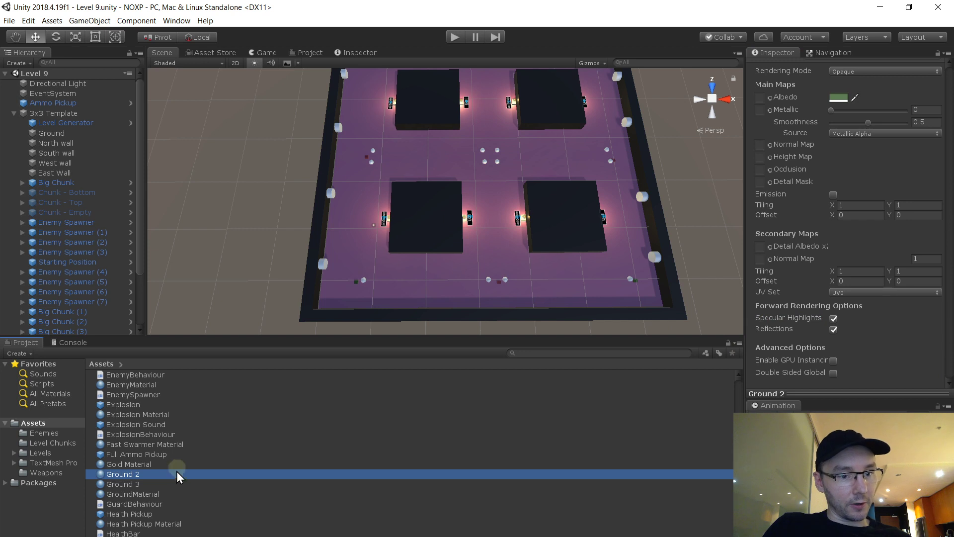
- Check Level 9's Level Generator, open the Level 5 scene to examine its generator's weapon prefabs, and locate the referenced ammo pickup asset
{"action": "left_click", "coordinate": [77, 124]}
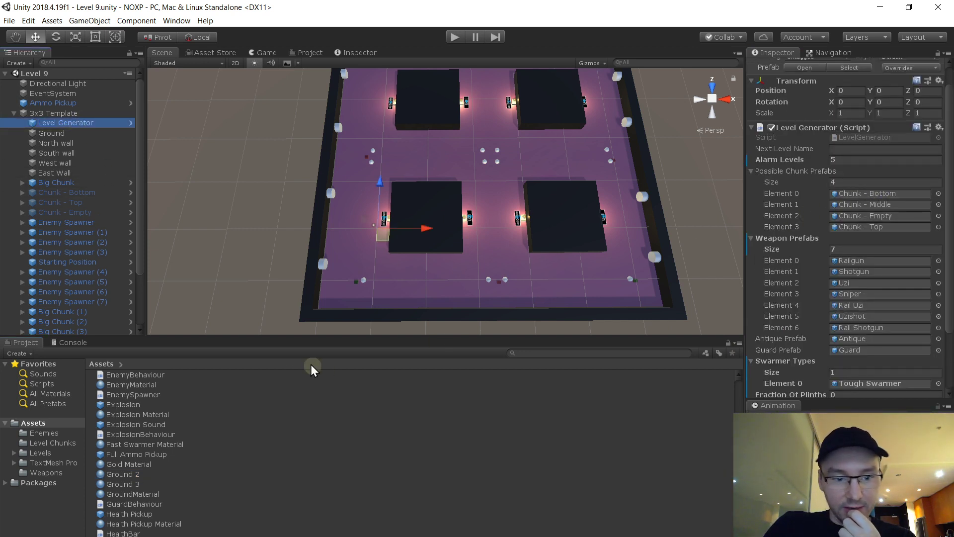
{"action": "left_click", "coordinate": [51, 454]}
{"action": "double_click", "coordinate": [116, 495]}
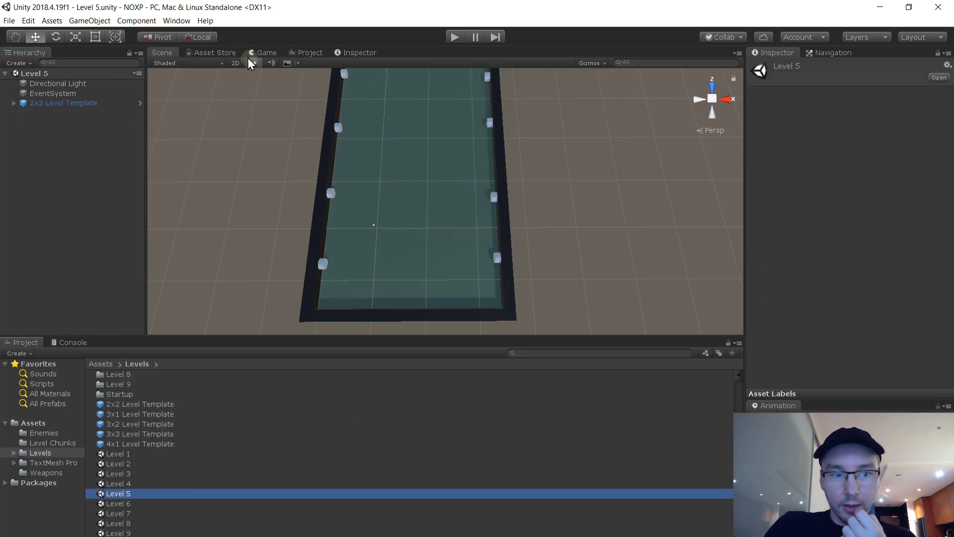
{"action": "left_click", "coordinate": [14, 102]}
{"action": "left_click", "coordinate": [53, 113]}
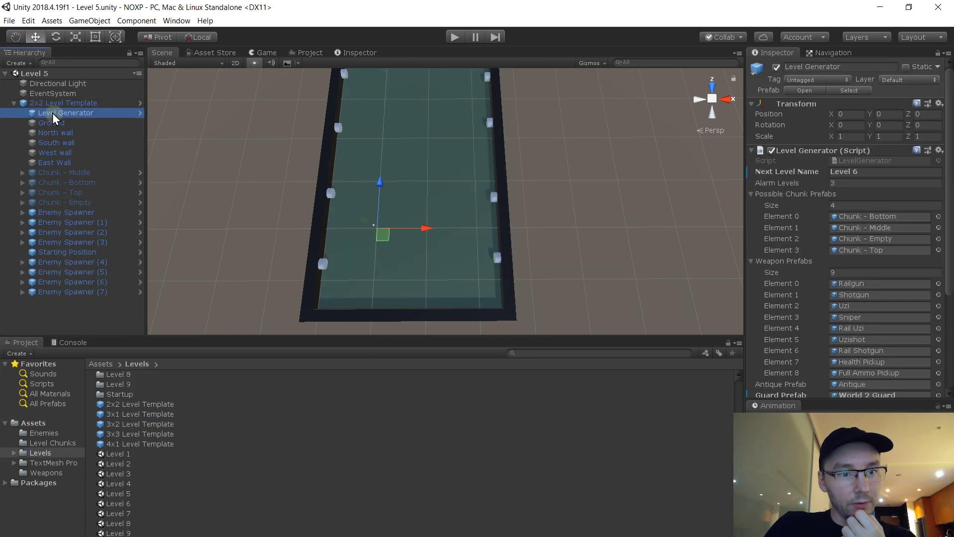
{"action": "scroll", "coordinate": [895, 298], "scroll_direction": "down", "scroll_amount": 3}
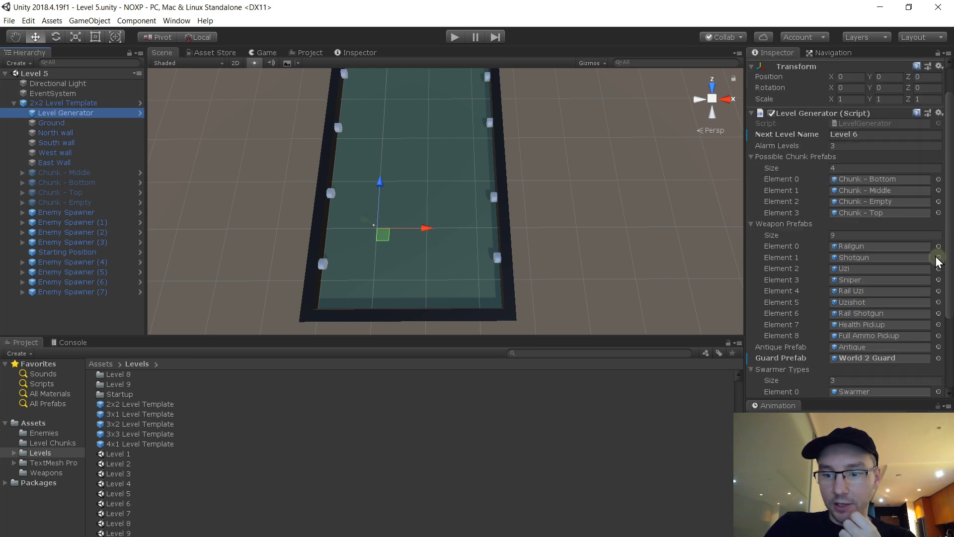
{"action": "left_click", "coordinate": [860, 336]}
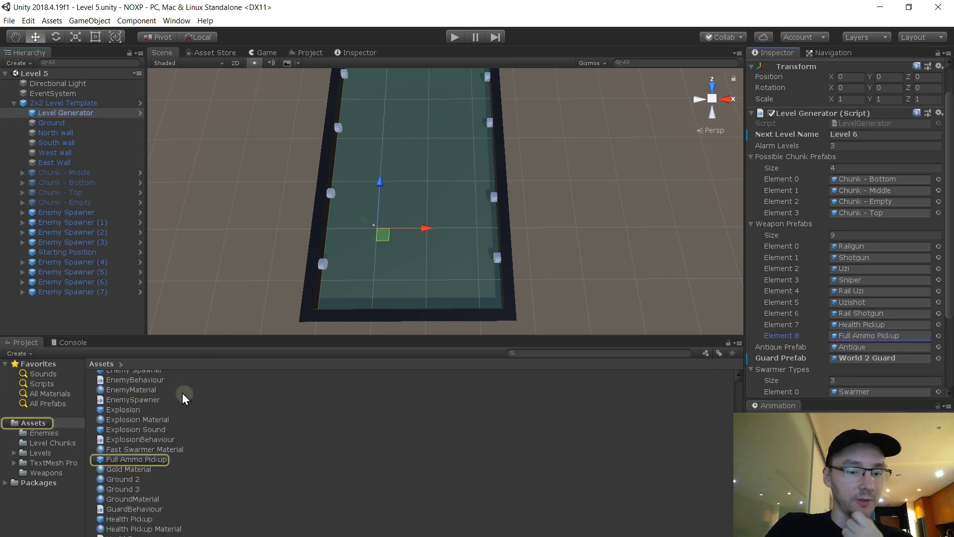
{"action": "scroll", "coordinate": [146, 427], "scroll_direction": "up", "scroll_amount": 10}
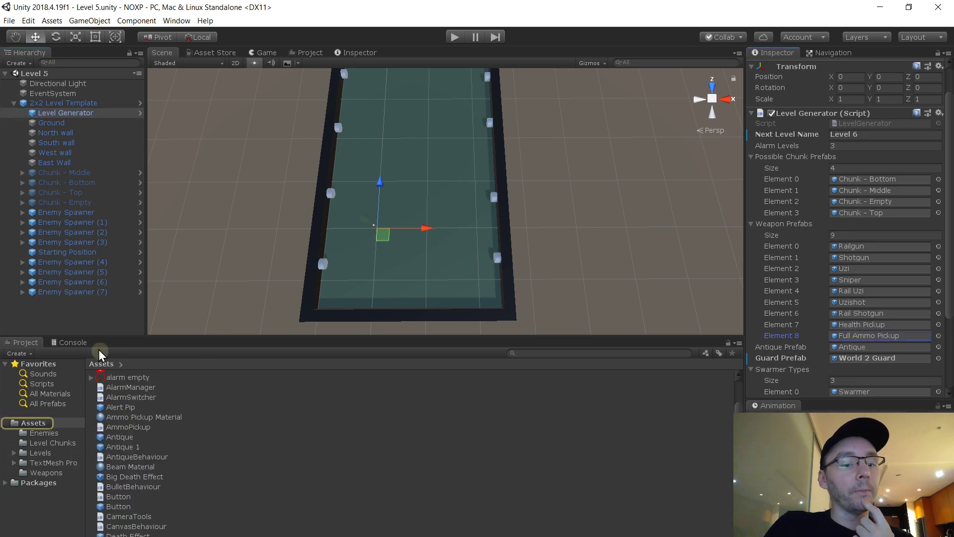
- Reopen the Level 9 scene from the Levels folder and select Ammo Pickup (1)
{"action": "left_click", "coordinate": [40, 452]}
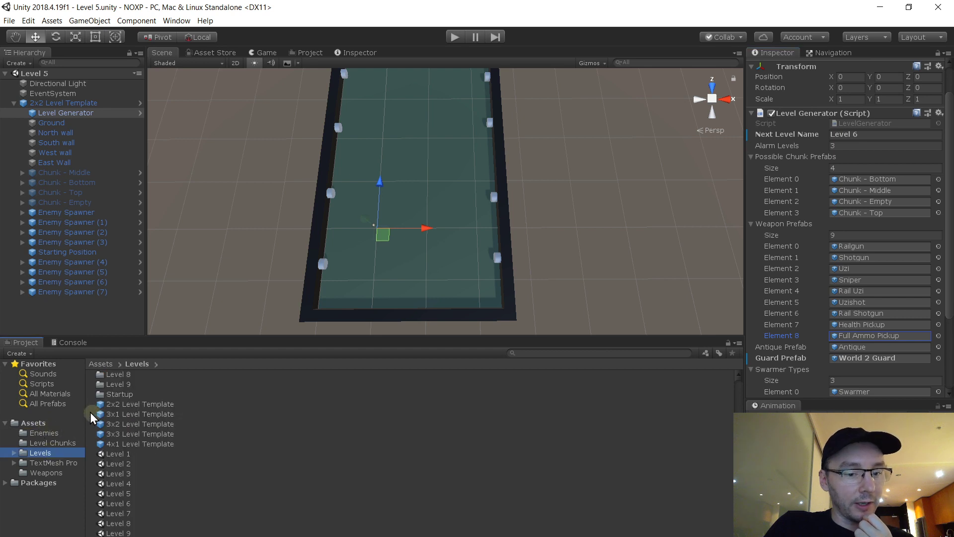
{"action": "double_click", "coordinate": [127, 533]}
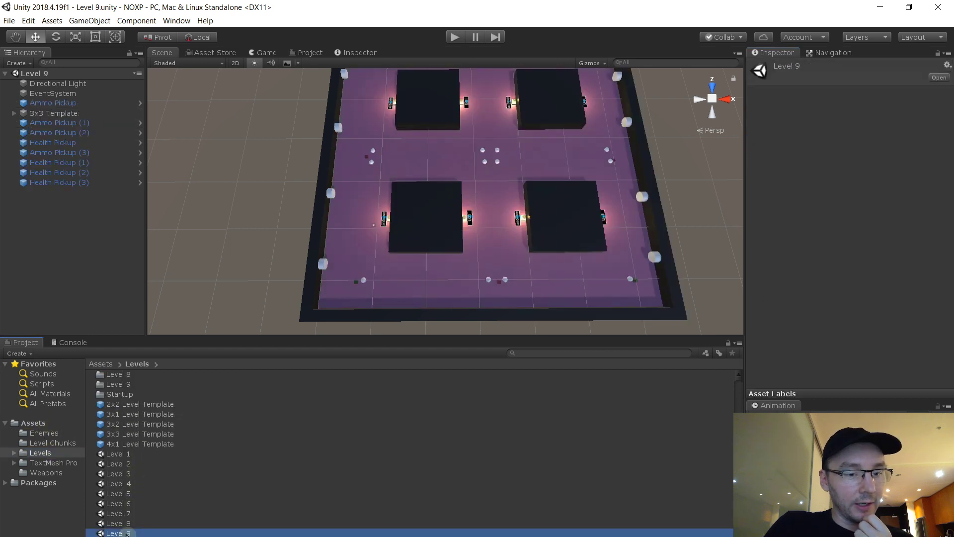
{"action": "left_click", "coordinate": [80, 125]}
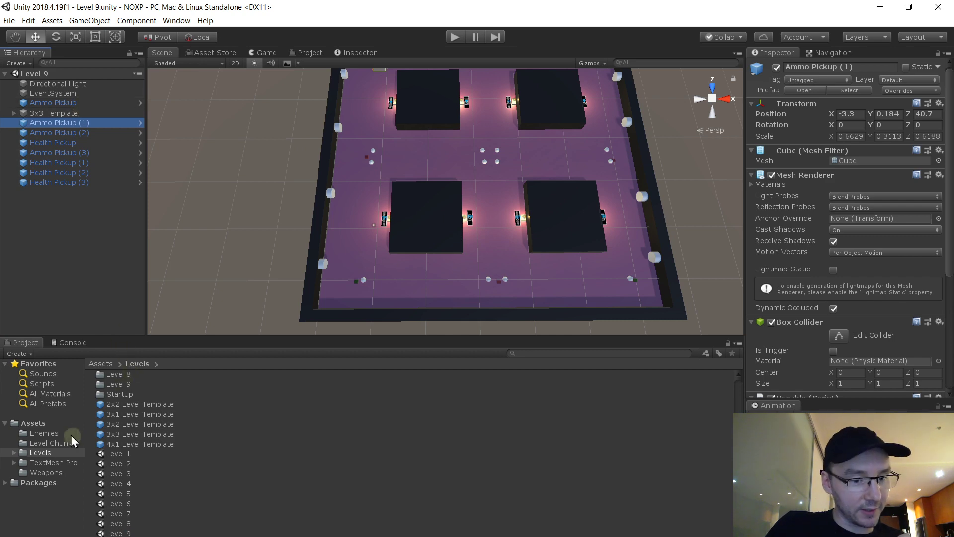
- Open the Guard prefab from the Enemies folder and review its Health System, Guard Behaviour, Nav Mesh Agent and Useable components
{"action": "left_click", "coordinate": [58, 442]}
{"action": "left_click", "coordinate": [52, 435]}
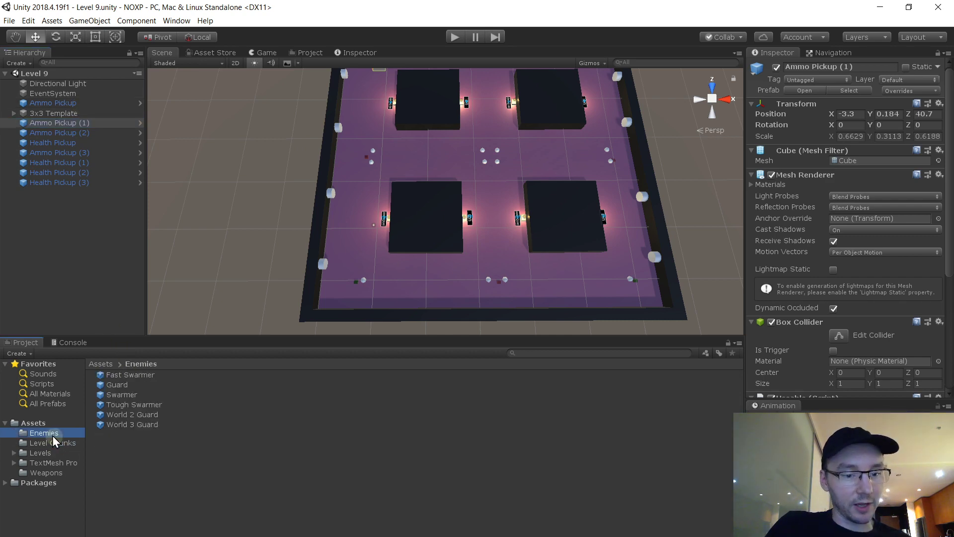
{"action": "double_click", "coordinate": [115, 386]}
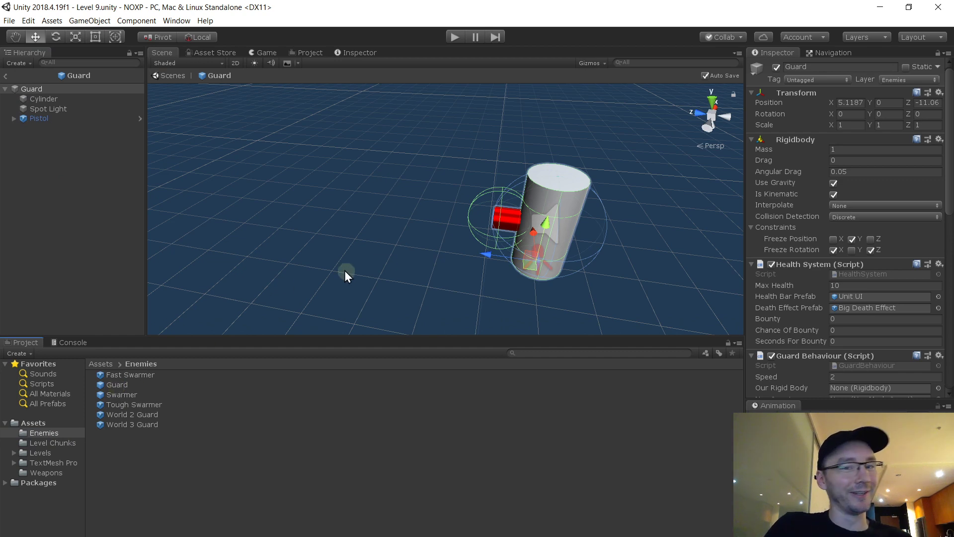
{"action": "right_click_drag", "start_coordinate": [443, 212], "coordinate": [499, 277]}
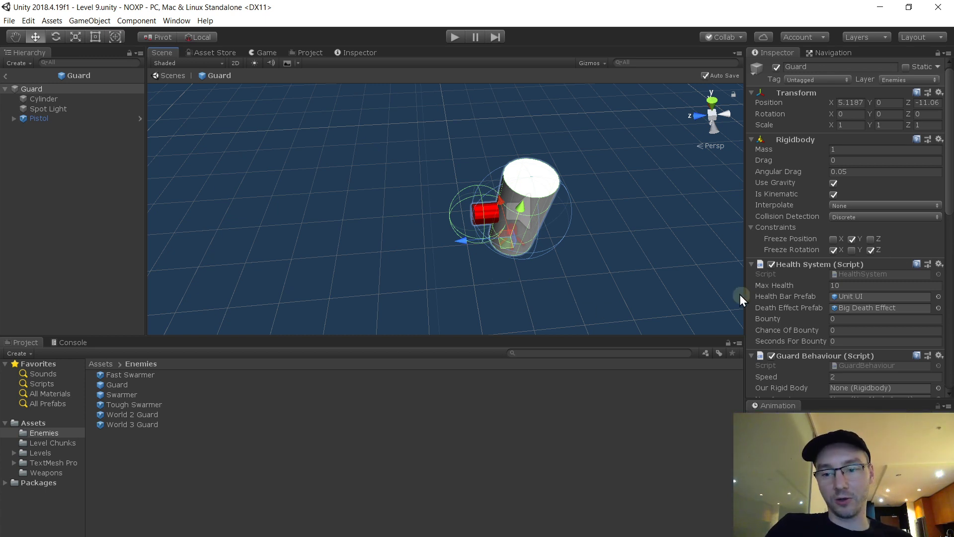
{"action": "scroll", "coordinate": [920, 243], "scroll_direction": "down", "scroll_amount": 7}
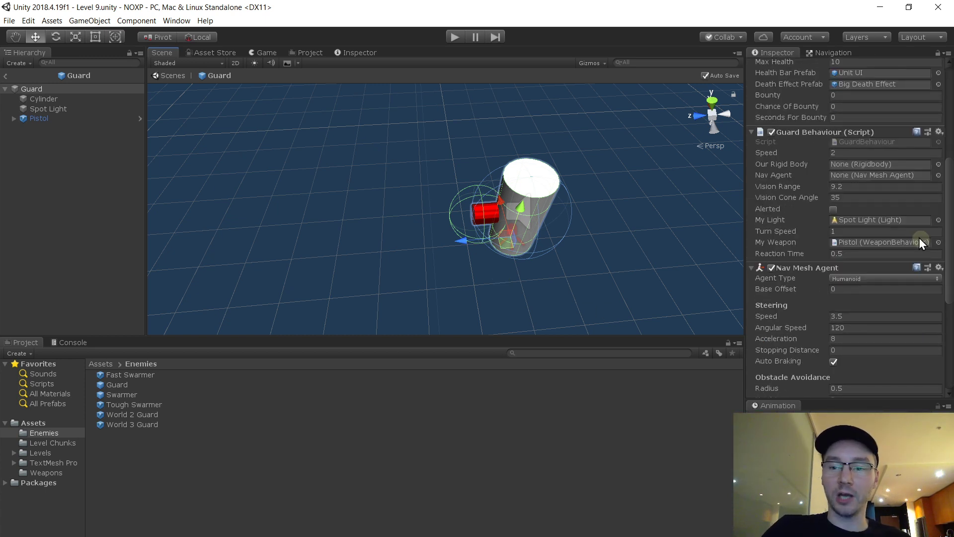
{"action": "scroll", "coordinate": [868, 145], "scroll_direction": "down", "scroll_amount": 7}
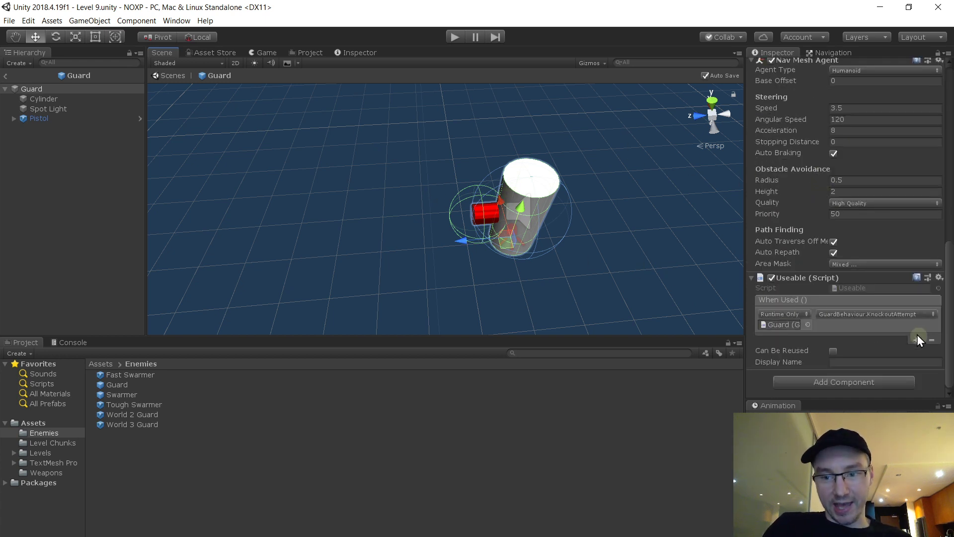
{"action": "scroll", "coordinate": [919, 336], "scroll_direction": "up", "scroll_amount": 2}
{"action": "scroll", "coordinate": [861, 254], "scroll_direction": "up", "scroll_amount": 10}
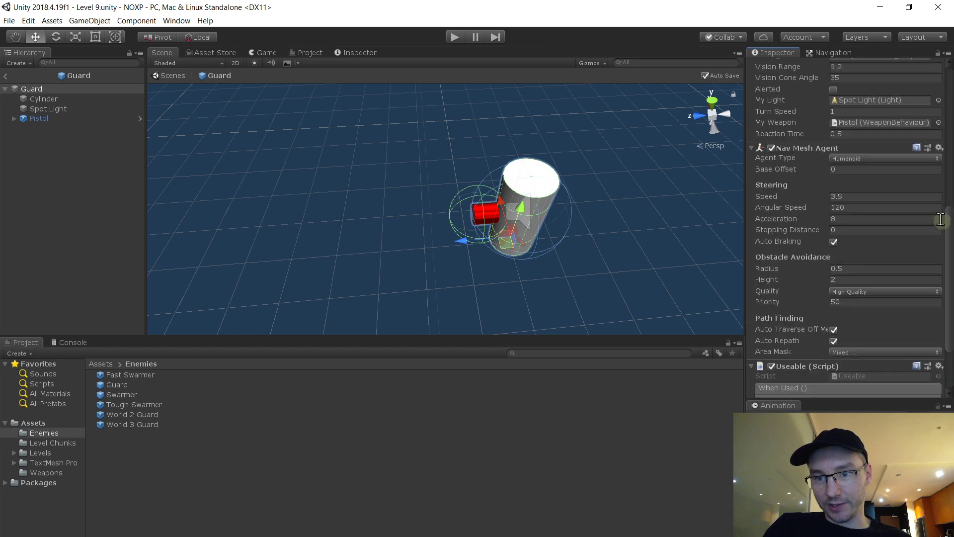
- Open the Guard's HealthSystem script in Visual Studio and declare a public GameObject lootDrop directly below deathEffectPrefab
{"action": "left_click_drag", "start_coordinate": [674, 217], "coordinate": [617, 176], "text": "alt"}
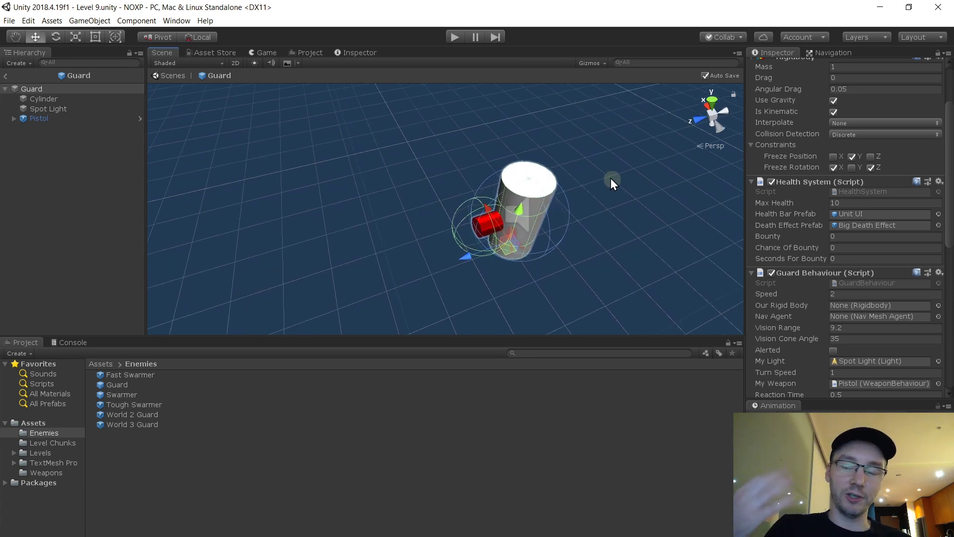
{"action": "double_click", "coordinate": [875, 190]}
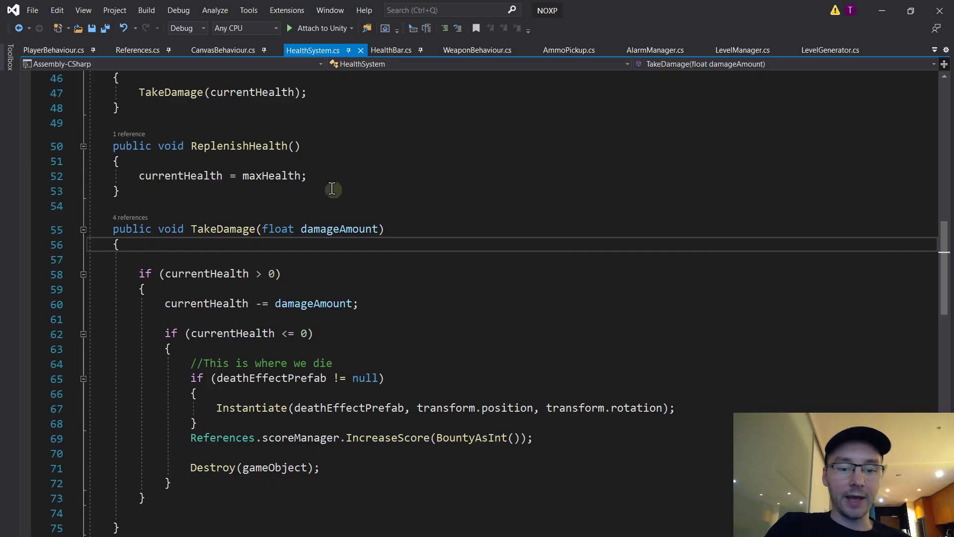
{"action": "scroll", "coordinate": [328, 194], "scroll_direction": "up", "scroll_amount": 15}
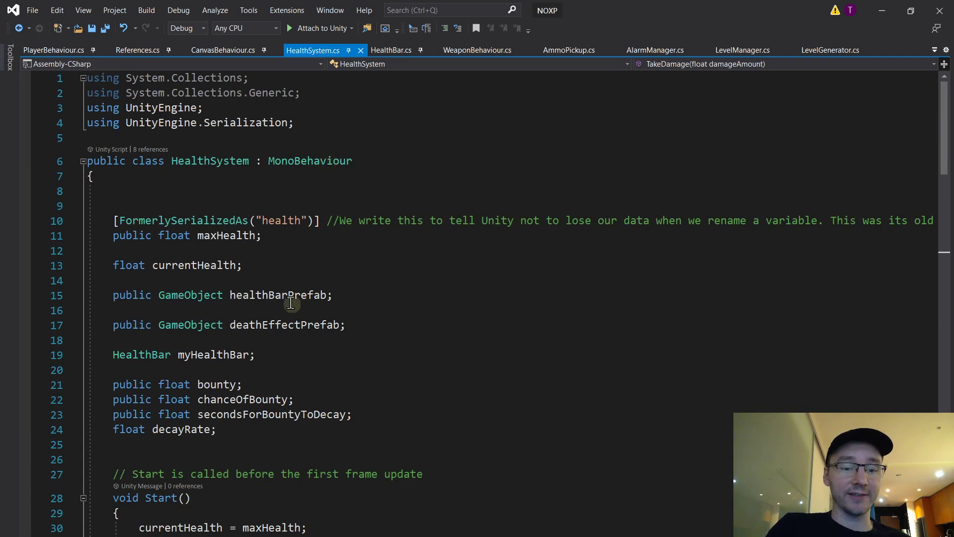
{"action": "left_click", "coordinate": [246, 326]}
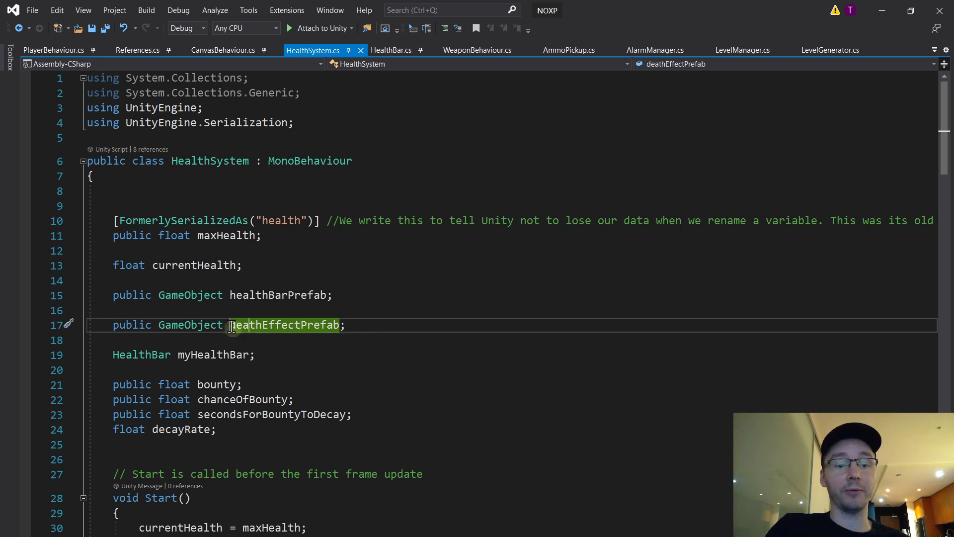
{"action": "double_click", "coordinate": [326, 328]}
{"action": "left_click", "coordinate": [357, 325]}
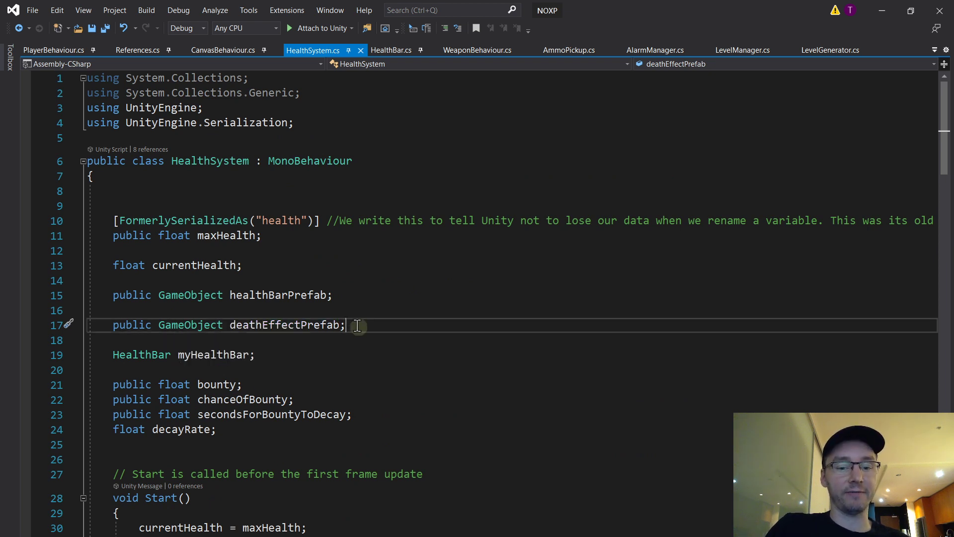
{"action": "key", "text": "Return"}
{"action": "type", "text": "public gmae"}
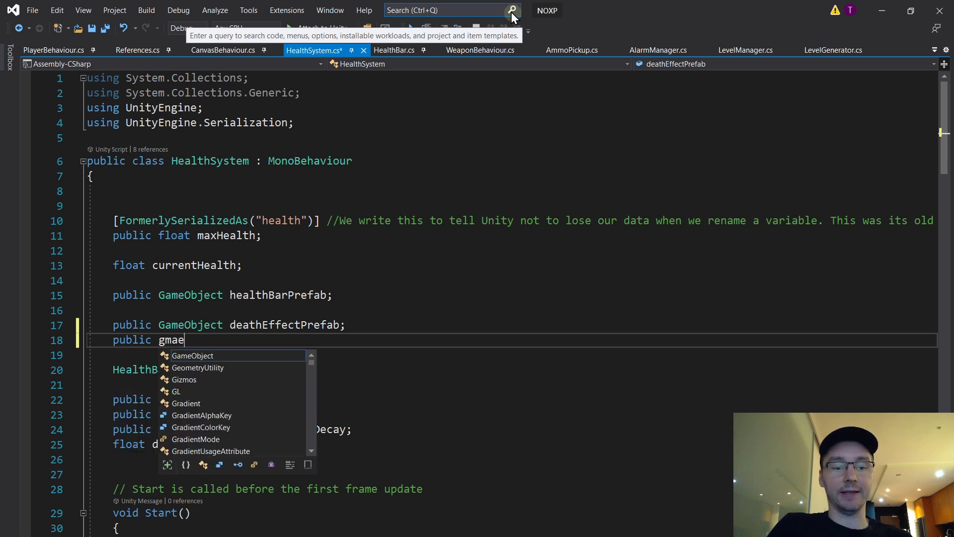
{"action": "key", "text": "BackSpace"}
{"action": "key", "text": "BackSpace"}
{"action": "key", "text": "BackSpace"}
{"action": "type", "text": "am"}
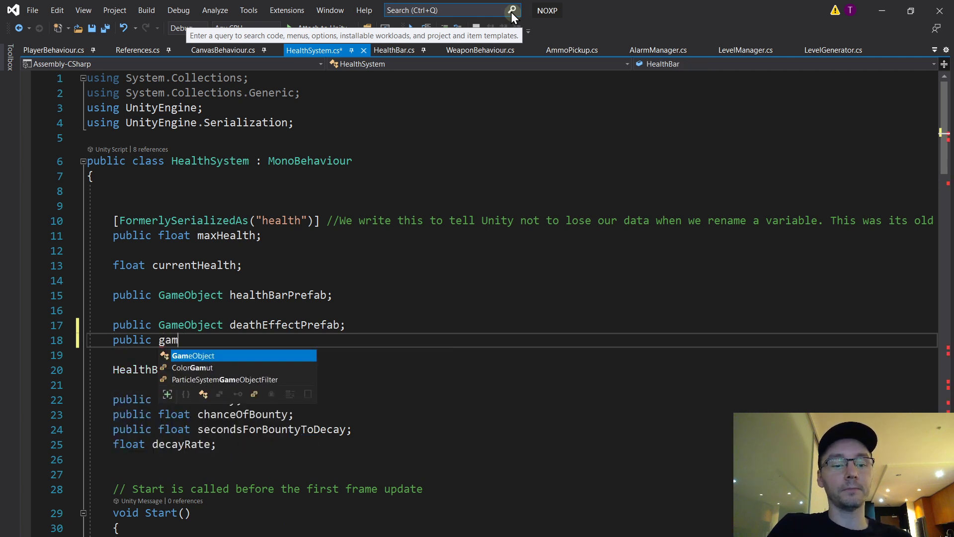
{"action": "type", "text": "eObject lootDrop;"}
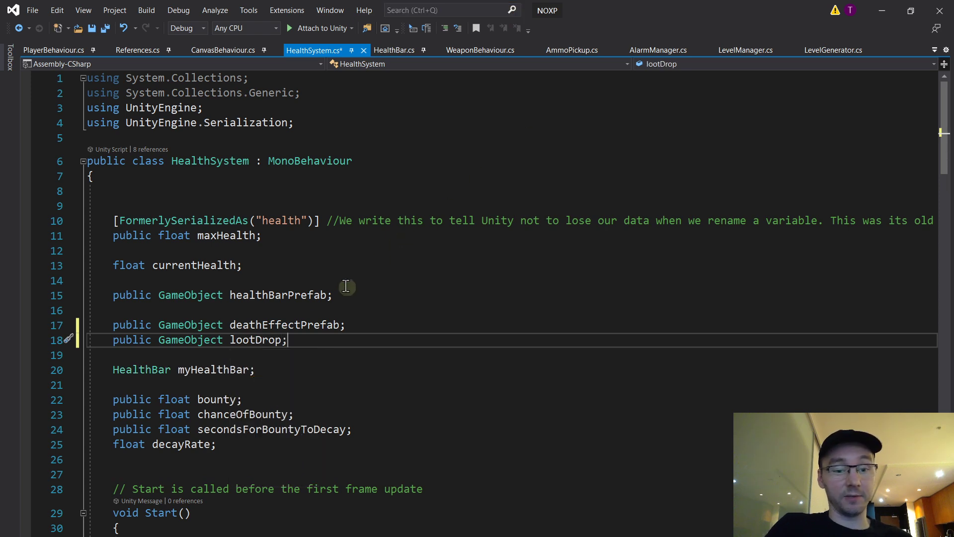
- Add an empty "if (lootDrop != null)" block after the death effect check in the TakeDamage method
{"action": "double_click", "coordinate": [269, 341]}
{"action": "scroll", "coordinate": [393, 248], "scroll_direction": "down", "scroll_amount": 8}
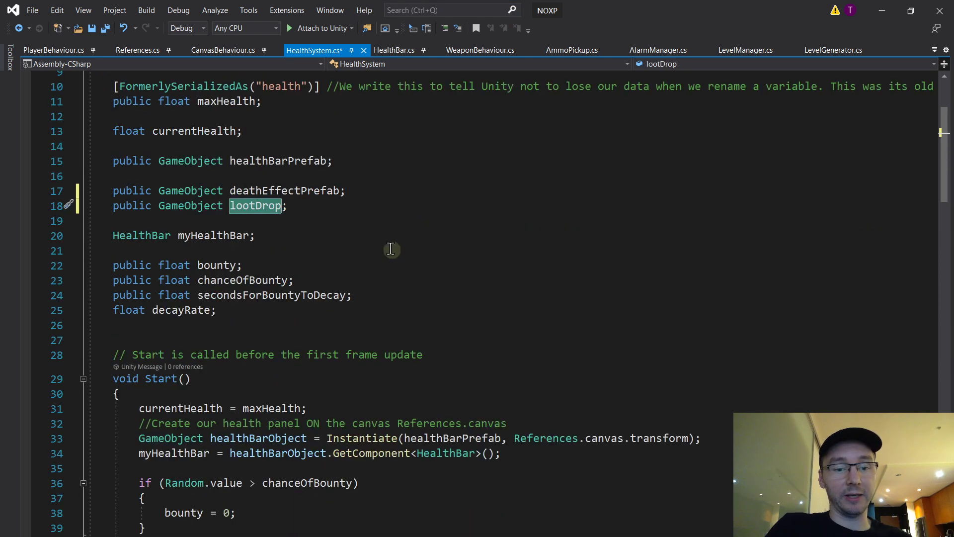
{"action": "scroll", "coordinate": [365, 271], "scroll_direction": "down", "scroll_amount": 6}
{"action": "scroll", "coordinate": [362, 269], "scroll_direction": "up", "scroll_amount": 5}
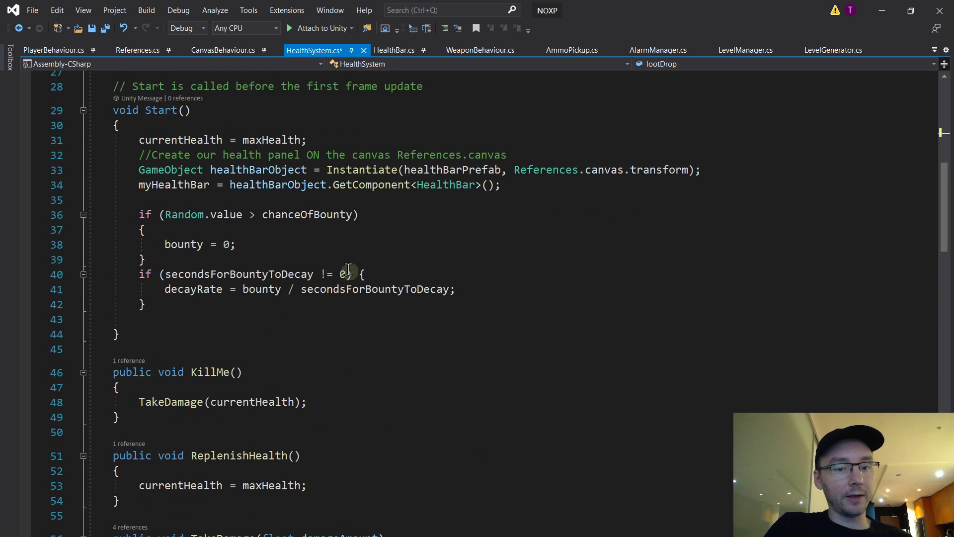
{"action": "scroll", "coordinate": [353, 261], "scroll_direction": "down", "scroll_amount": 8}
{"action": "left_click", "coordinate": [633, 324]}
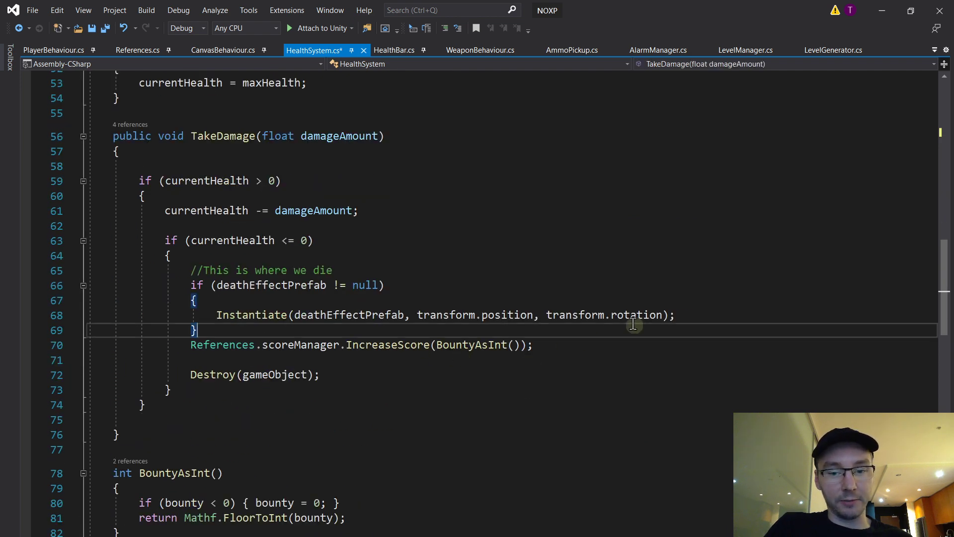
{"action": "key", "text": "Return"}
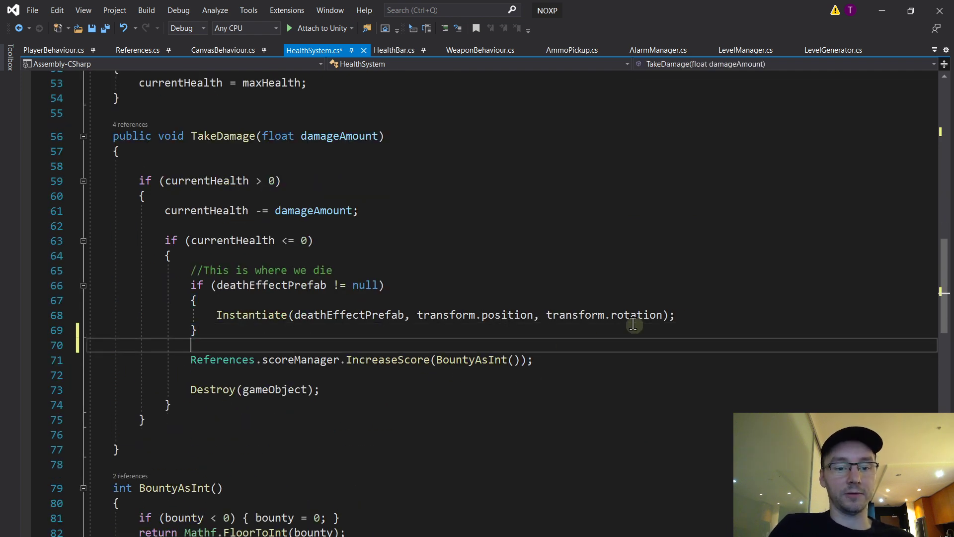
{"action": "type", "text": "if ("}
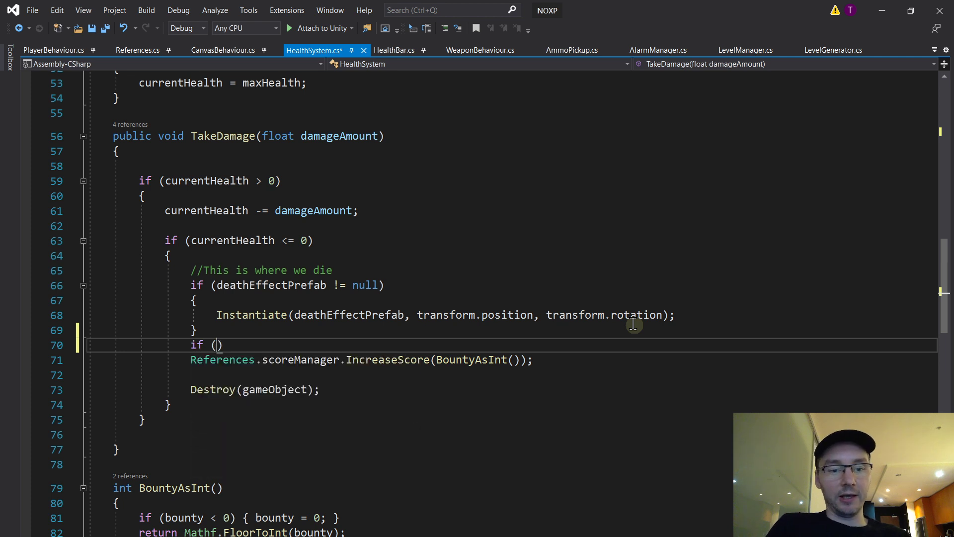
{"action": "type", "text": "lootDrop =="}
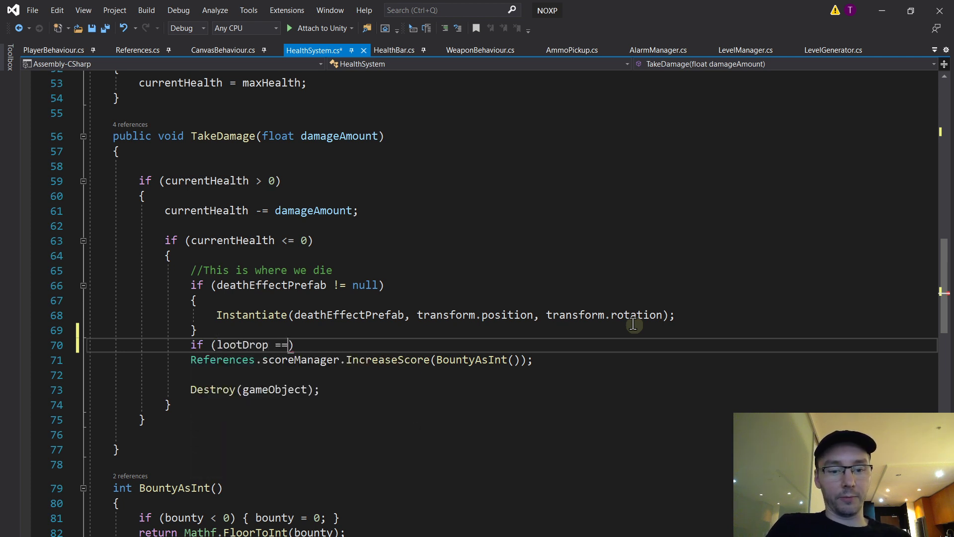
{"action": "key", "text": "BackSpace"}
{"action": "key", "text": "BackSpace"}
{"action": "type", "text": "!= null) {"}
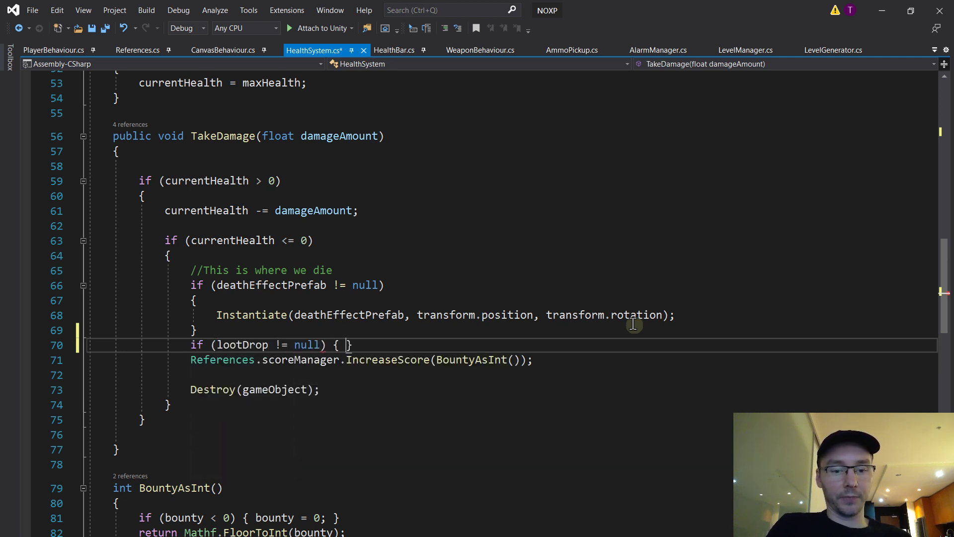
{"action": "key", "text": "Return"}
- Fill the lootDrop block with Instantiate(lootDrop, transform.position, transform.rotation); based on the death effect line, and save the script
{"action": "left_click", "coordinate": [668, 317]}
{"action": "key", "text": "shift+Up"}
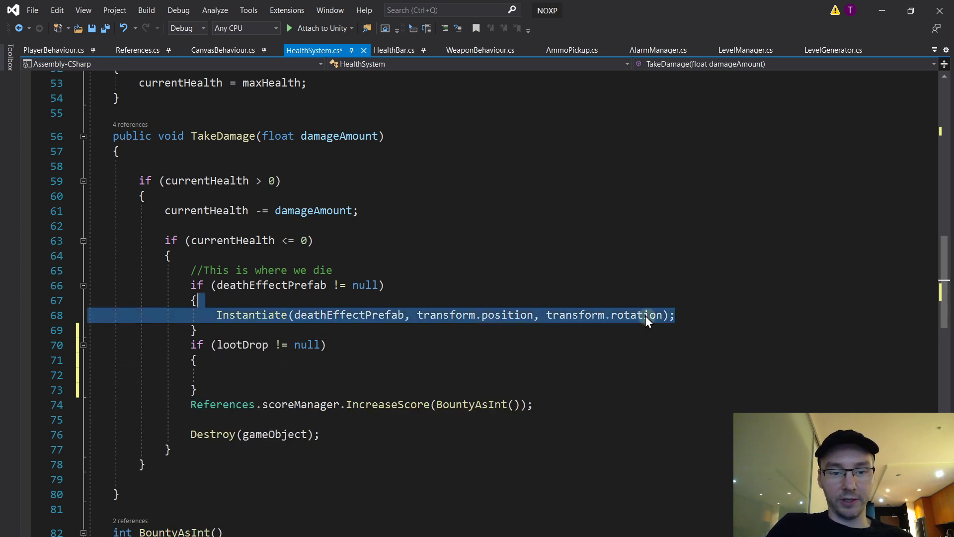
{"action": "key", "text": "ctrl+c"}
{"action": "left_click", "coordinate": [392, 359]}
{"action": "key", "text": "ctrl+v"}
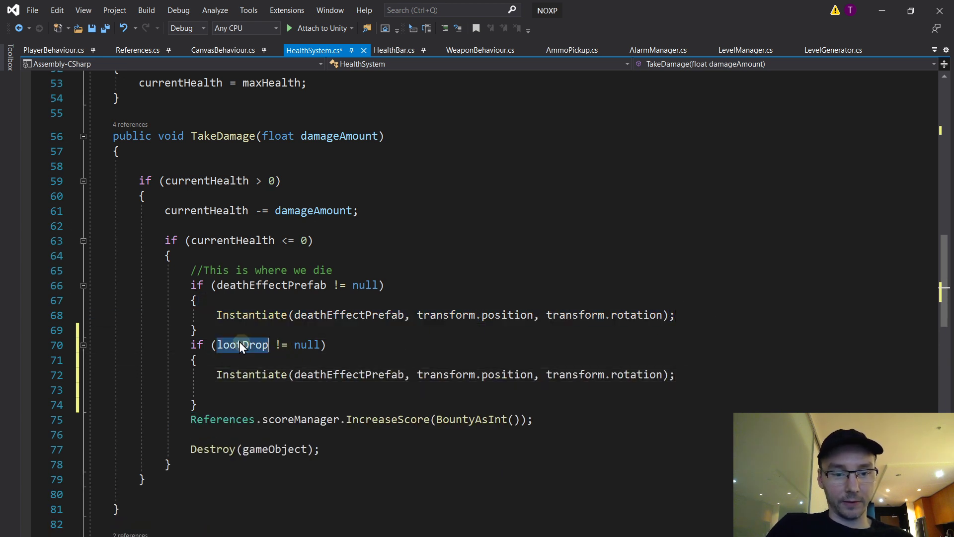
{"action": "double_click", "coordinate": [243, 344]}
{"action": "double_click", "coordinate": [359, 375]}
{"action": "key", "text": "ctrl+v"}
{"action": "left_click_drag", "start_coordinate": [625, 373], "coordinate": [640, 384]}
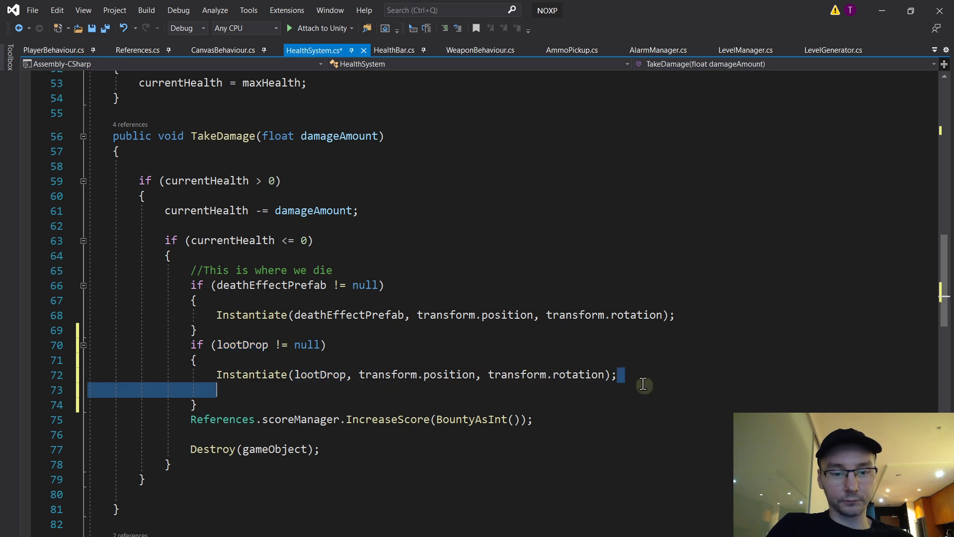
{"action": "key", "text": "Delete"}
{"action": "key", "text": "ctrl+s"}
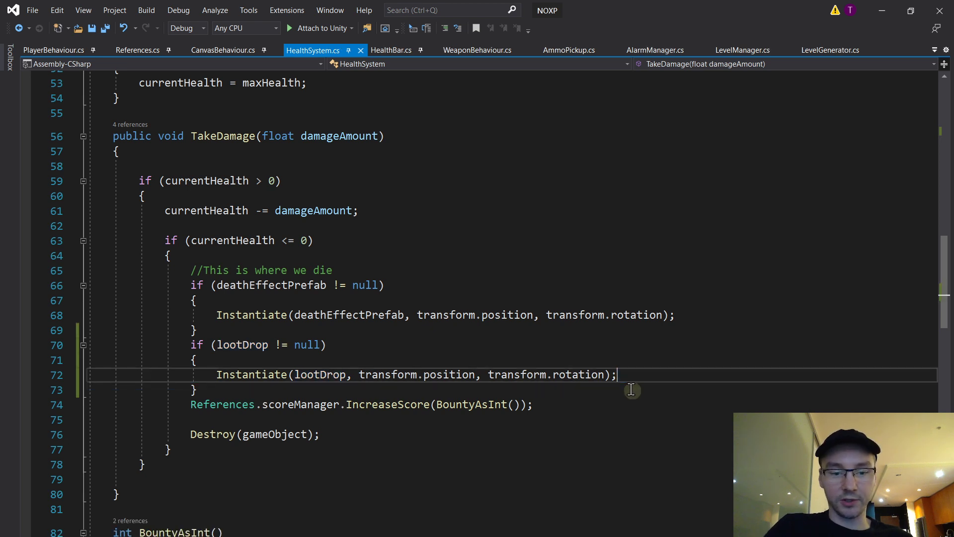
{"action": "double_click", "coordinate": [321, 376]}
{"action": "left_click", "coordinate": [340, 315]}
{"action": "left_click", "coordinate": [356, 343]}
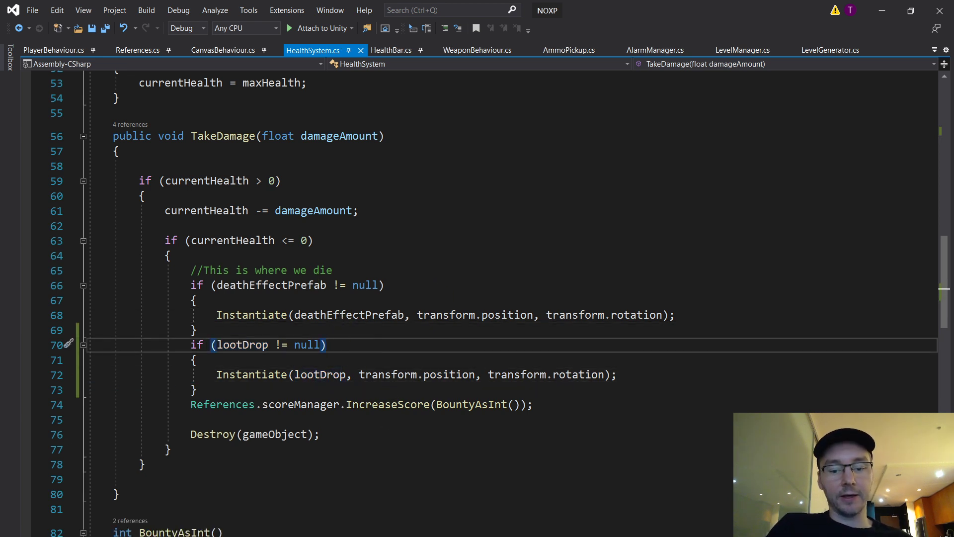
- Switch back to Unity and assign the Small Ammo Pickup prefab as the Guard's Loot Drop in its Health System
{"action": "key", "text": "alt+Tab"}
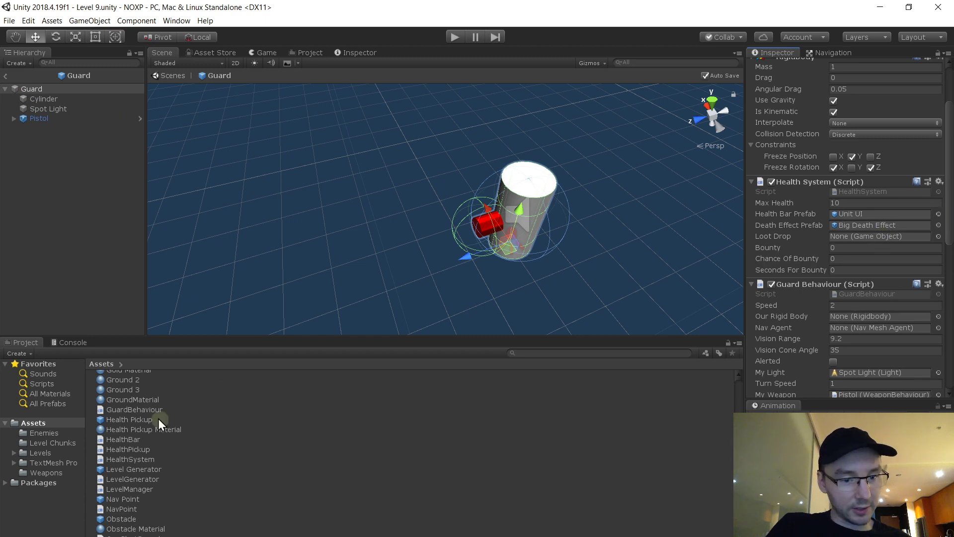
{"action": "scroll", "coordinate": [158, 419], "scroll_direction": "up", "scroll_amount": 8}
{"action": "scroll", "coordinate": [158, 419], "scroll_direction": "up", "scroll_amount": 5}
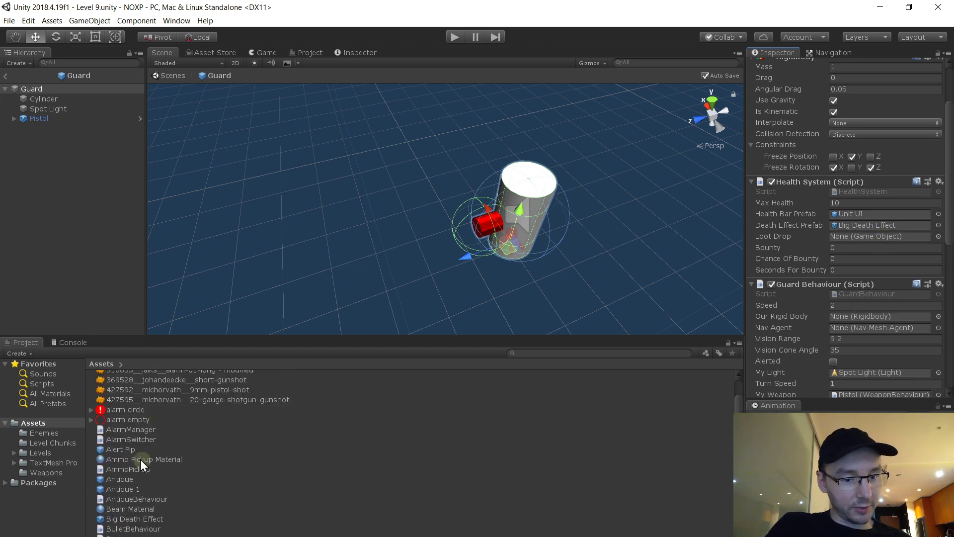
{"action": "scroll", "coordinate": [140, 459], "scroll_direction": "down", "scroll_amount": 2}
{"action": "scroll", "coordinate": [140, 469], "scroll_direction": "down", "scroll_amount": 10}
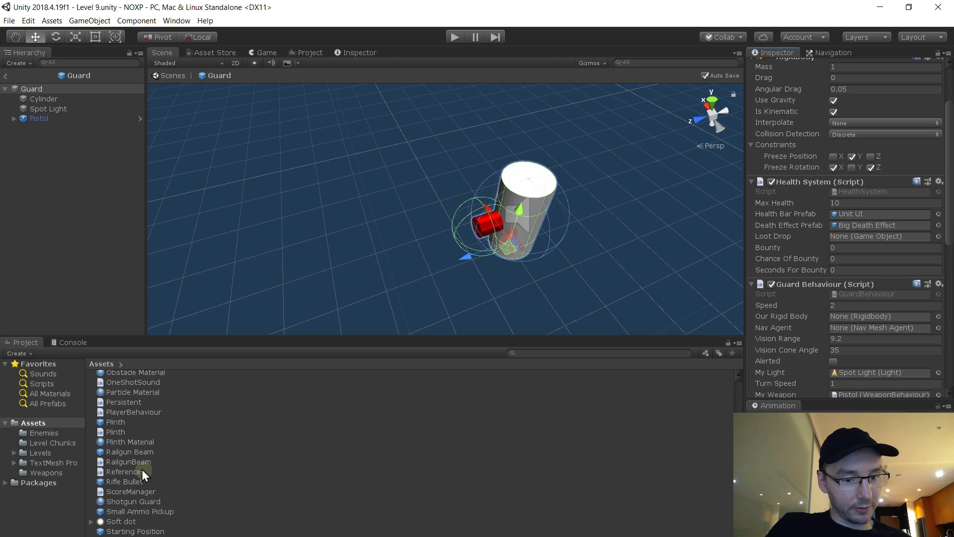
{"action": "scroll", "coordinate": [142, 472], "scroll_direction": "down", "scroll_amount": 2}
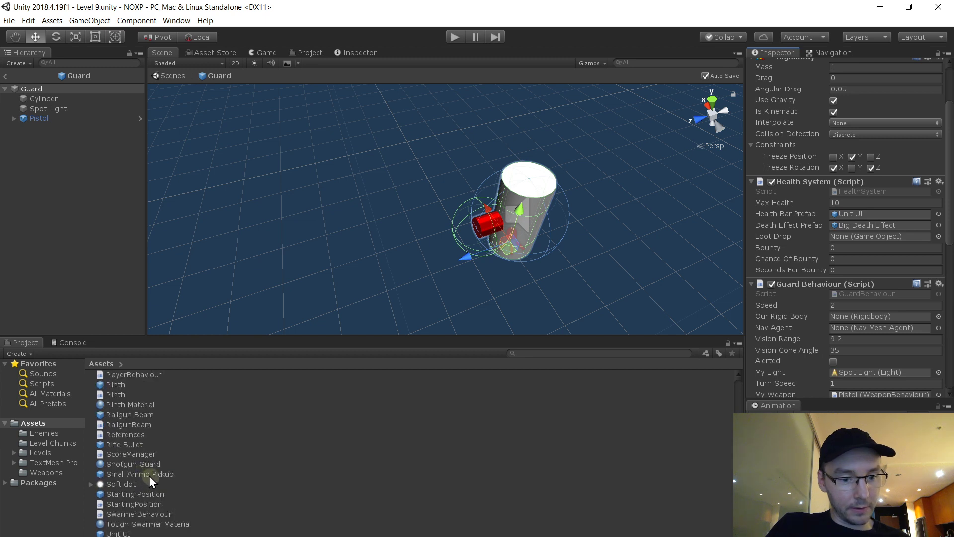
{"action": "left_click_drag", "start_coordinate": [148, 476], "coordinate": [853, 244]}
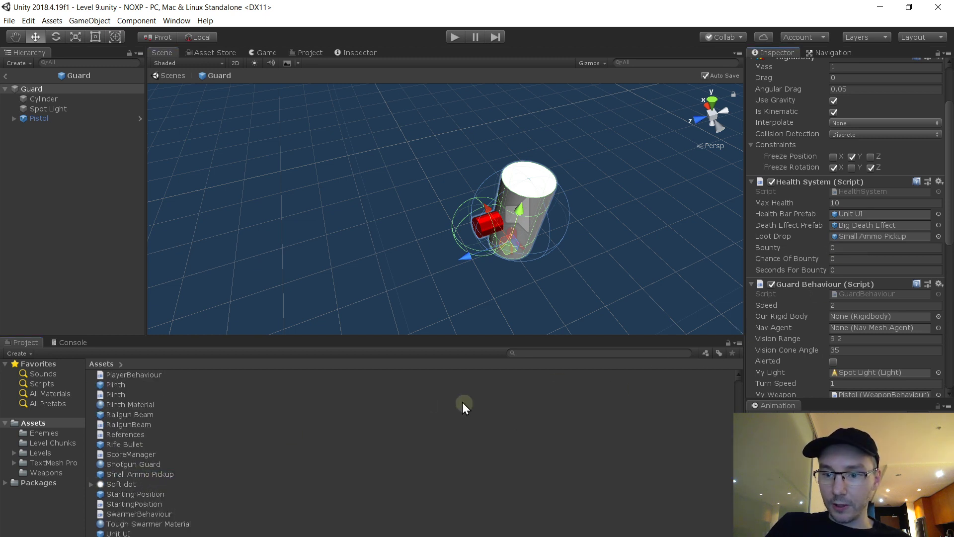
- Exit the Guard prefab and open the Startup scene from the Levels folder
{"action": "scroll", "coordinate": [299, 437], "scroll_direction": "up", "scroll_amount": 15}
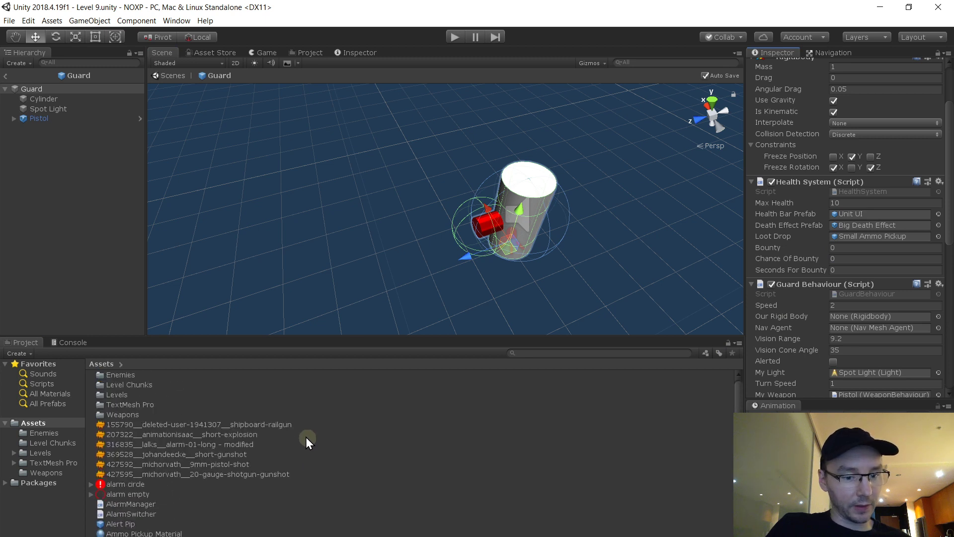
{"action": "scroll", "coordinate": [308, 441], "scroll_direction": "down", "scroll_amount": 2}
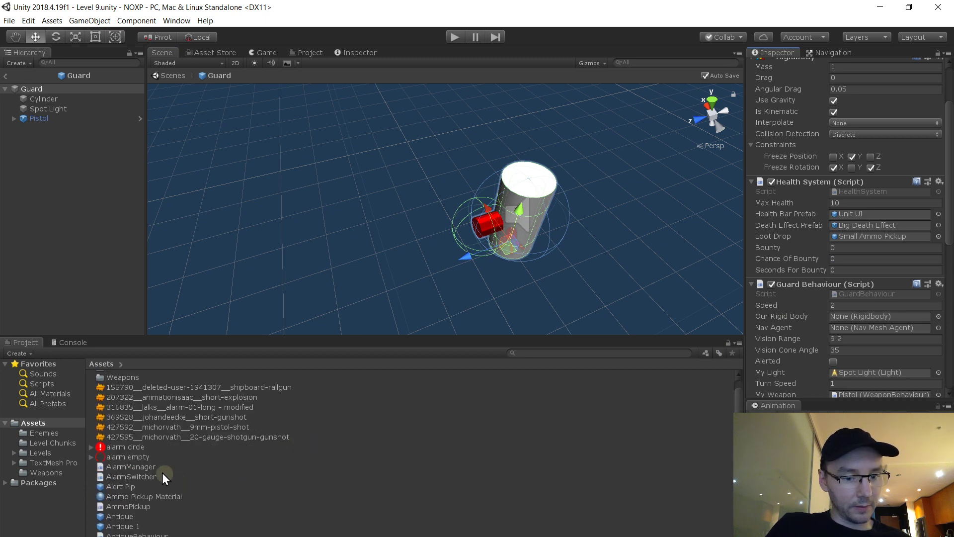
{"action": "left_click", "coordinate": [5, 75]}
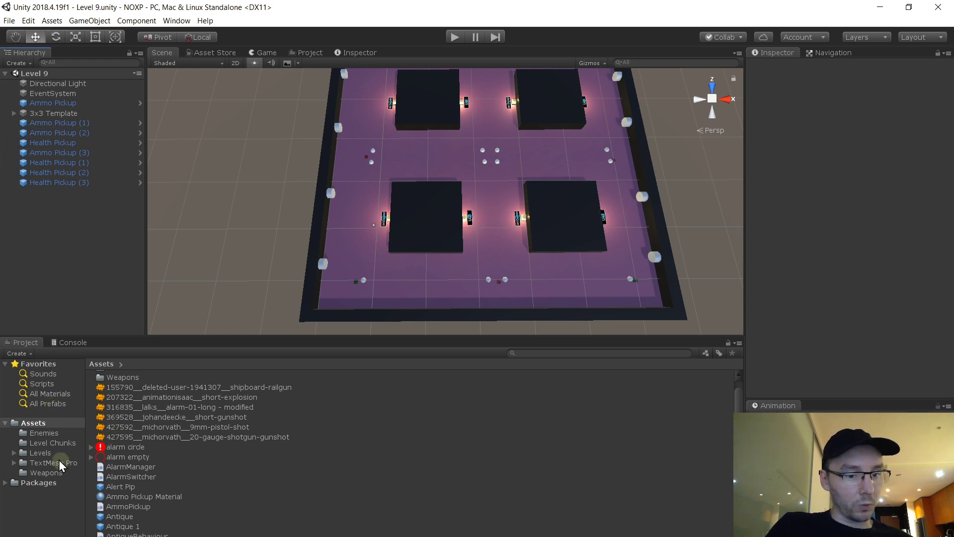
{"action": "left_click", "coordinate": [45, 455]}
{"action": "scroll", "coordinate": [134, 497], "scroll_direction": "down", "scroll_amount": 1}
{"action": "left_click", "coordinate": [122, 533]}
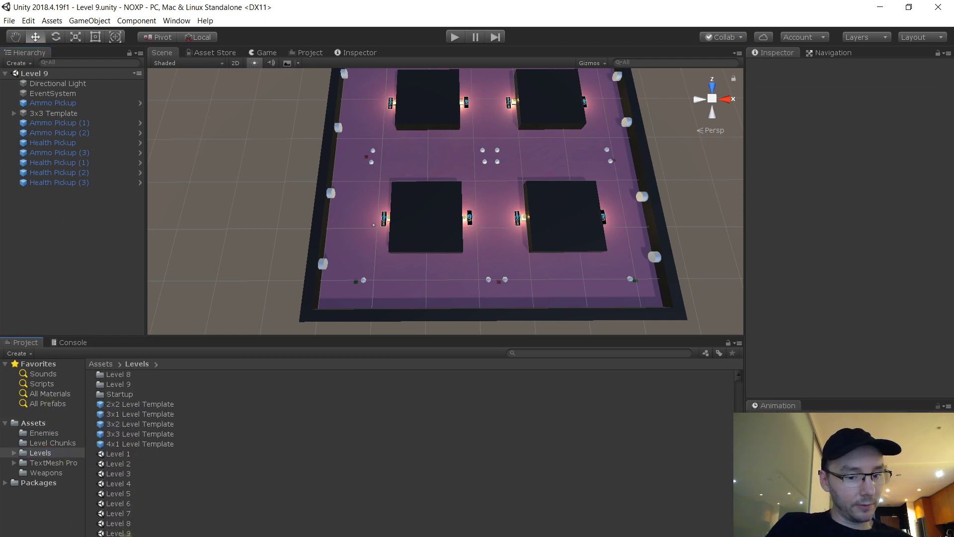
{"action": "double_click", "coordinate": [125, 534]}
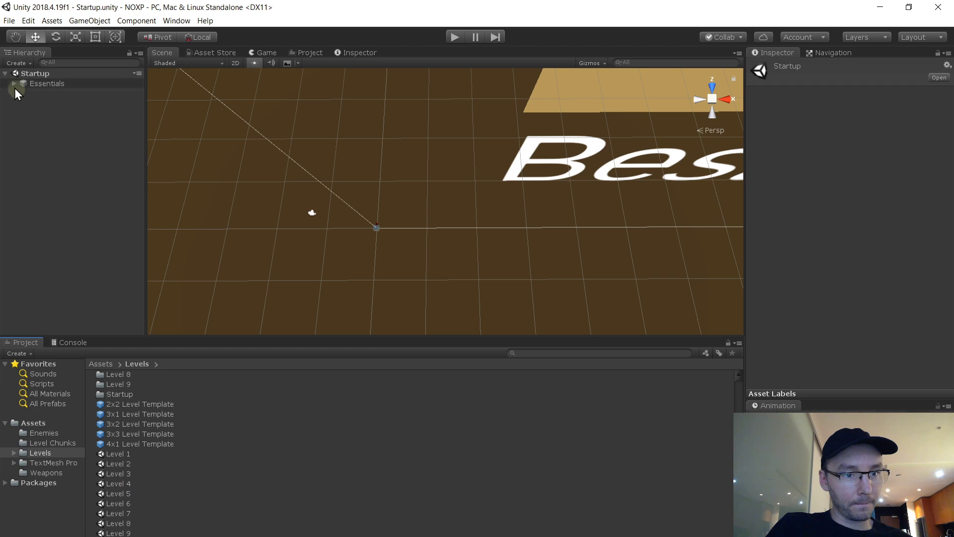
- Set the First Level Name of the Level Manager under Essentials to Level 1 and save the scene
{"action": "left_click", "coordinate": [14, 84]}
{"action": "left_click", "coordinate": [72, 123]}
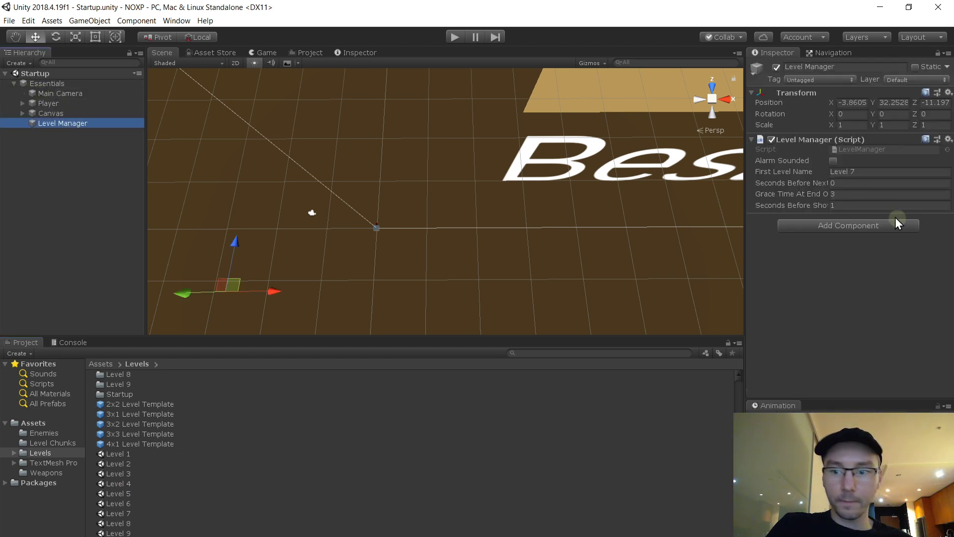
{"action": "left_click", "coordinate": [868, 172]}
{"action": "left_click", "coordinate": [904, 175]}
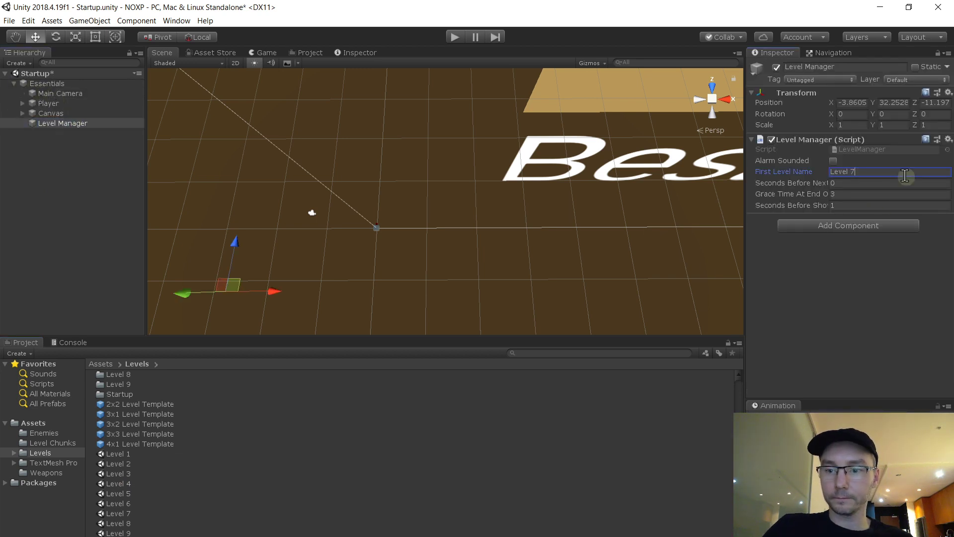
{"action": "key", "text": "ctrl+s"}
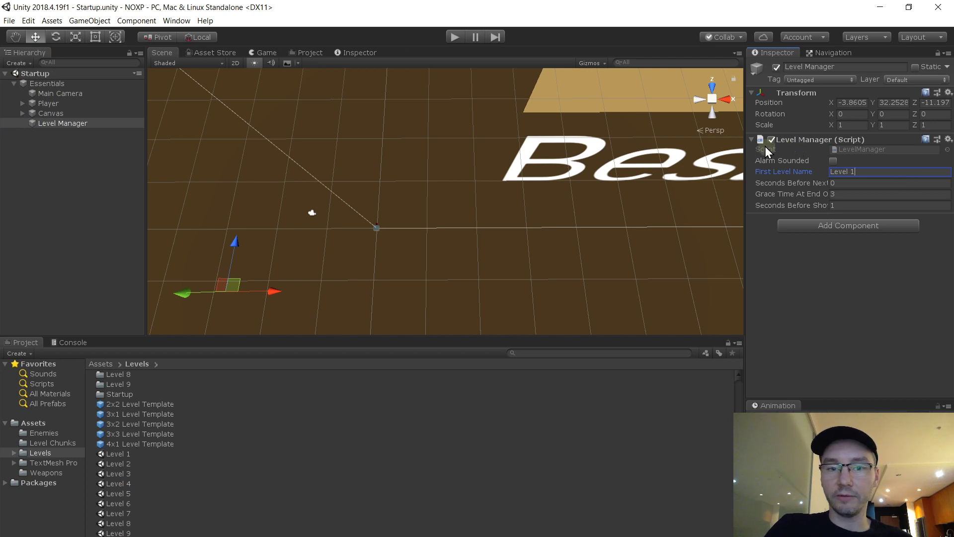
- Start the playtest and clear Level 1, taking the Shotgun and Sniper and shooting the guard with the Sniper
{"action": "left_click", "coordinate": [455, 37]}
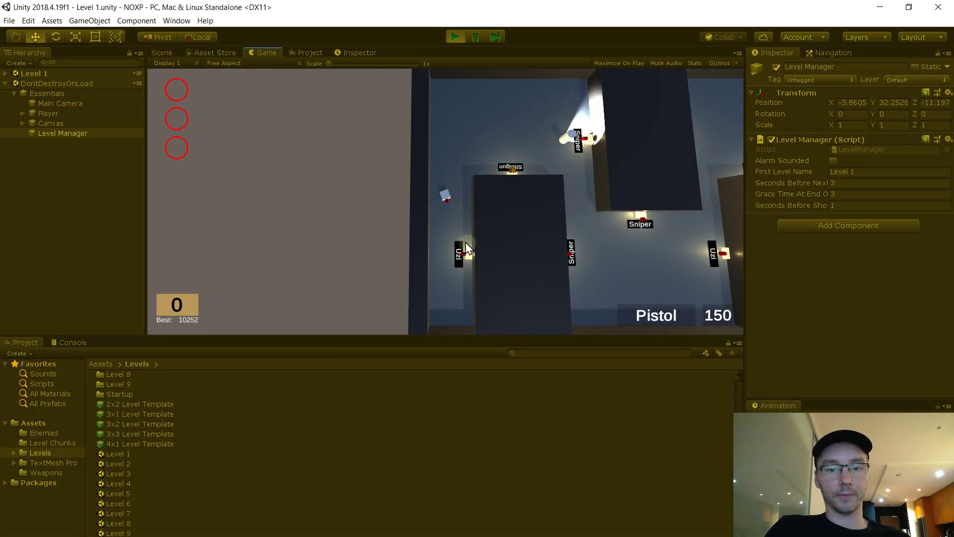
{"action": "key", "text": "w"}
{"action": "key", "text": "d"}
{"action": "key", "text": "e"}
{"action": "key", "text": "w"}
{"action": "key", "text": "d"}
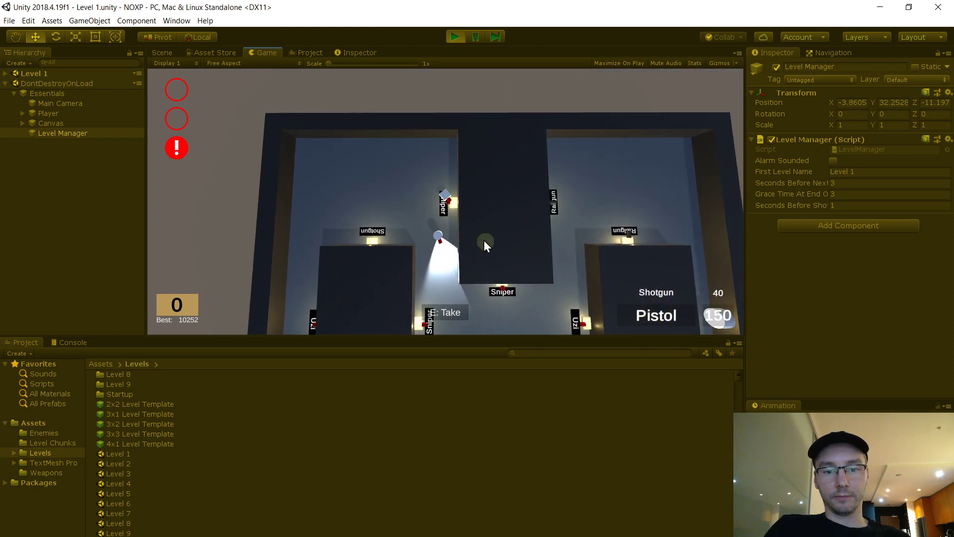
{"action": "key", "text": "e"}
{"action": "key", "text": "s"}
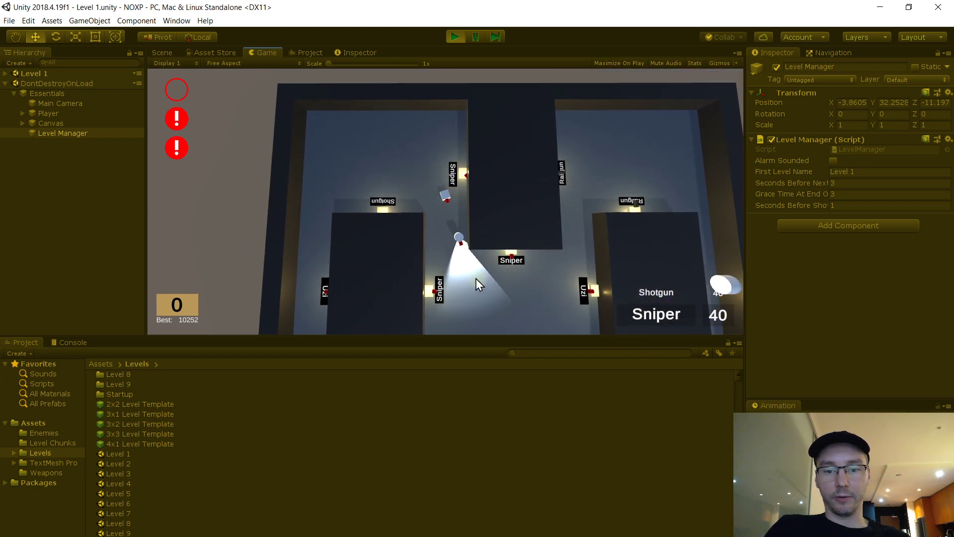
{"action": "left_click", "coordinate": [476, 281]}
{"action": "key", "text": "s"}
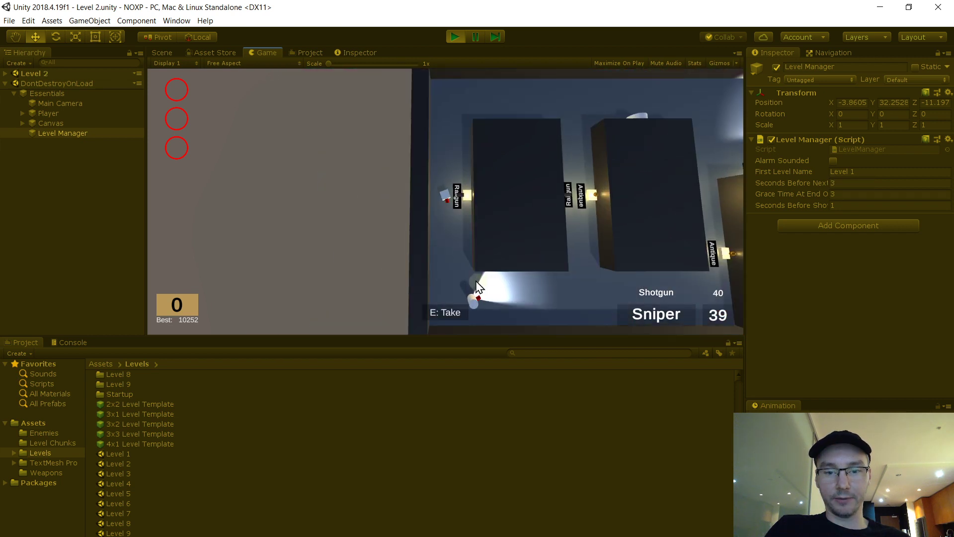
- In Level 2, swap the Sniper for the Railgun at its pedestal and swap back to the Sniper
{"action": "key", "text": "d"}
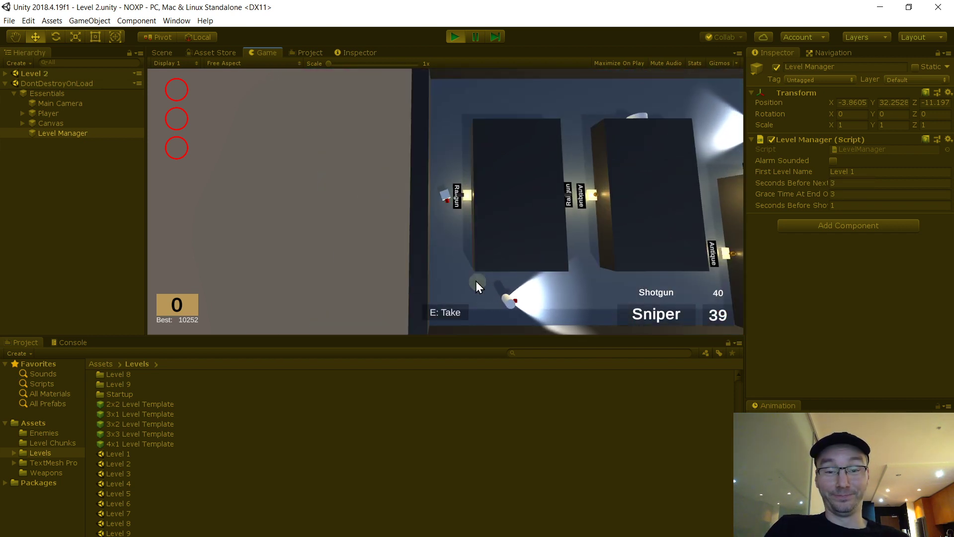
{"action": "key", "text": "d"}
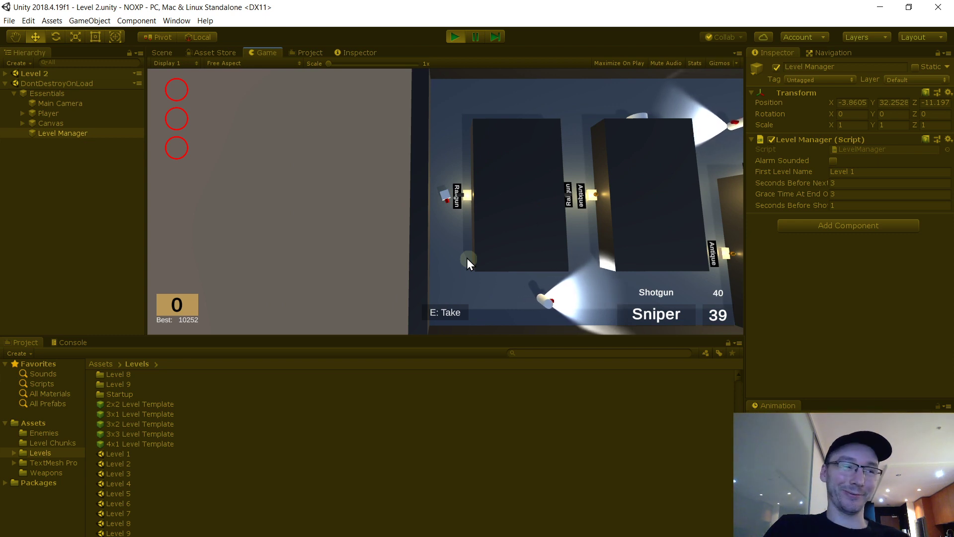
{"action": "key", "text": "d"}
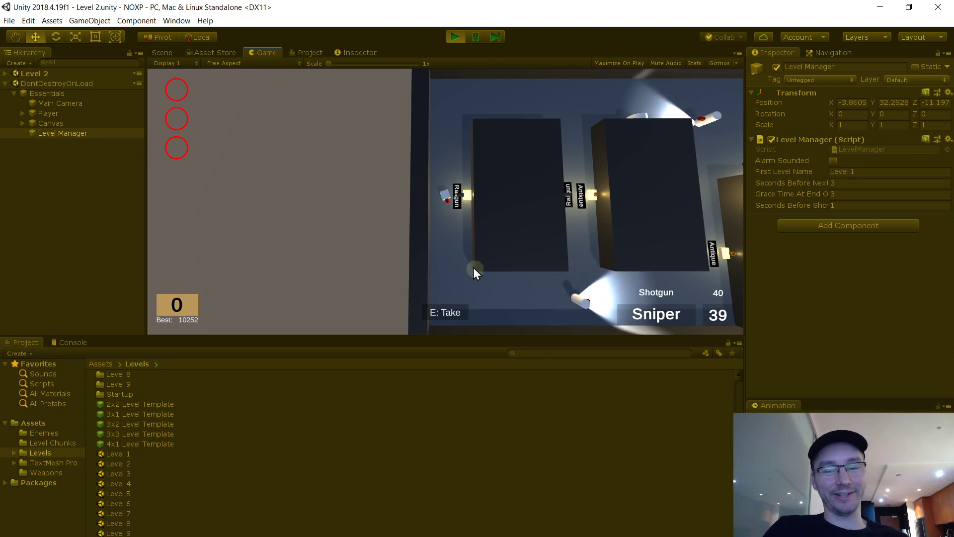
{"action": "key", "text": "d"}
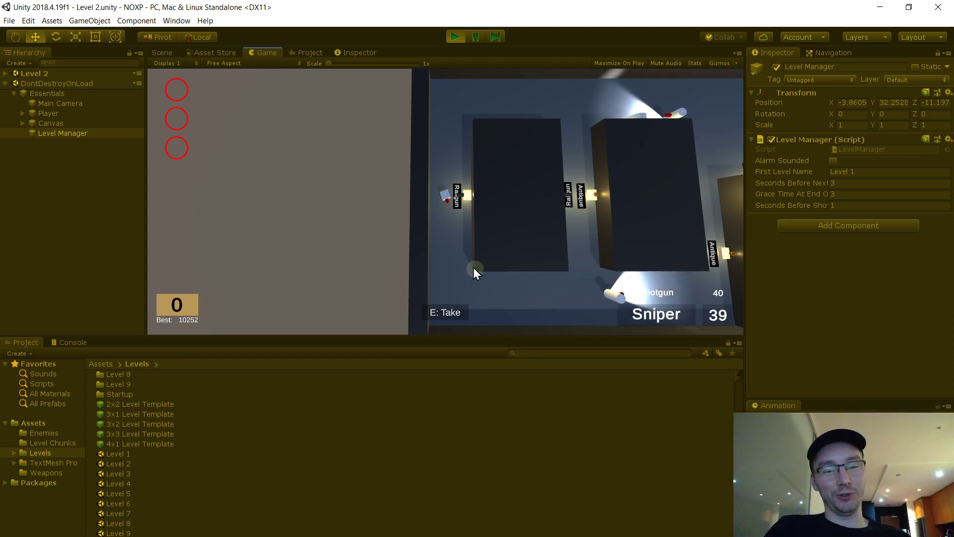
{"action": "key", "text": "e"}
{"action": "key", "text": "s"}
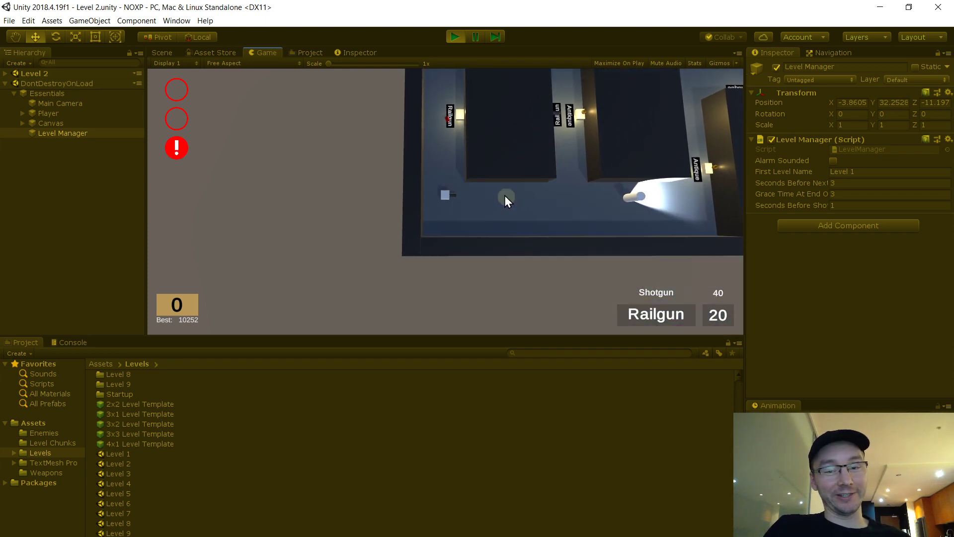
{"action": "key", "text": "d"}
{"action": "key", "text": "a"}
{"action": "key", "text": "w"}
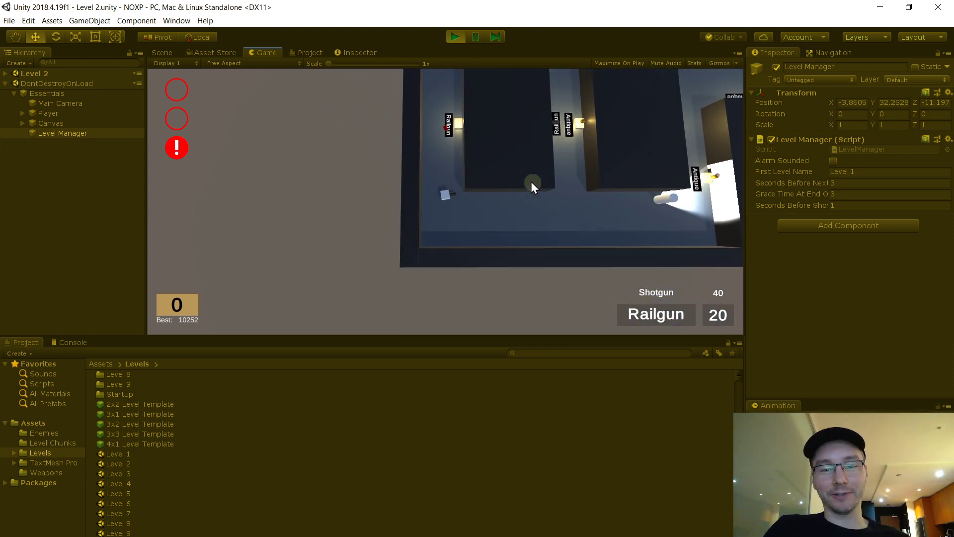
{"action": "key", "text": "w"}
{"action": "key", "text": "e"}
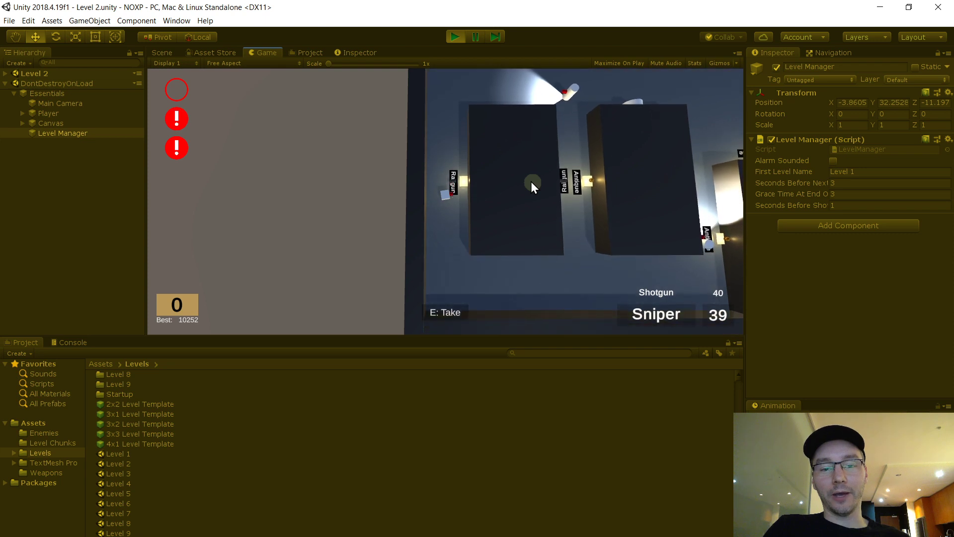
- Walk around and between the Level 2 blocks to observe the guards' patrols, returning to the Railgun pedestal
{"action": "key", "text": "s"}
{"action": "key", "text": "d"}
{"action": "right_click", "coordinate": [530, 181]}
{"action": "right_click", "coordinate": [530, 181]}
{"action": "key", "text": "d"}
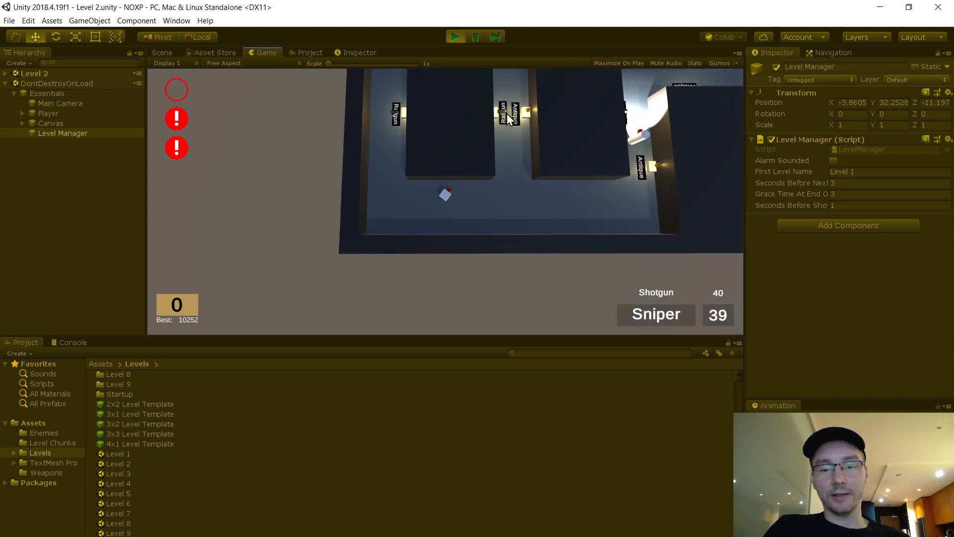
{"action": "key", "text": "w"}
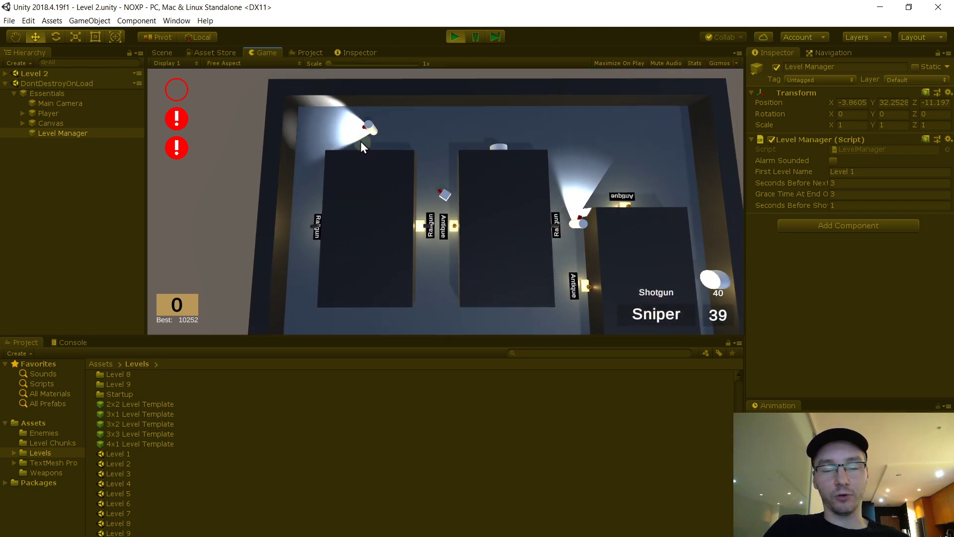
{"action": "key", "text": "w"}
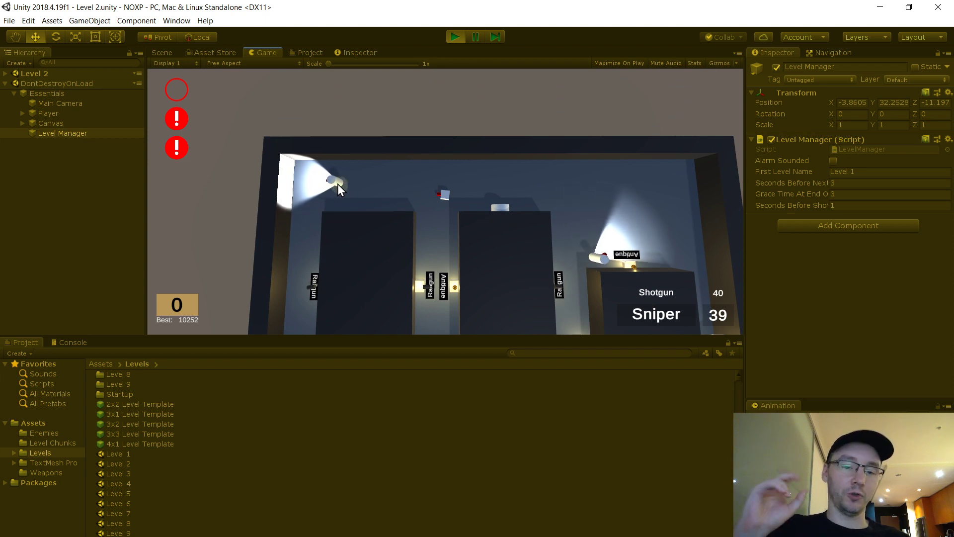
{"action": "key", "text": "s"}
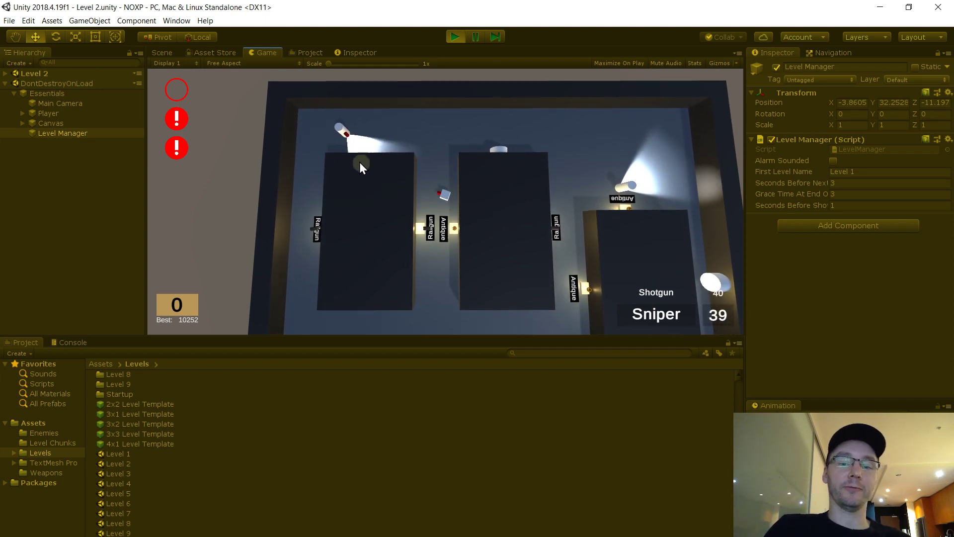
{"action": "key", "text": "s"}
{"action": "key", "text": "a"}
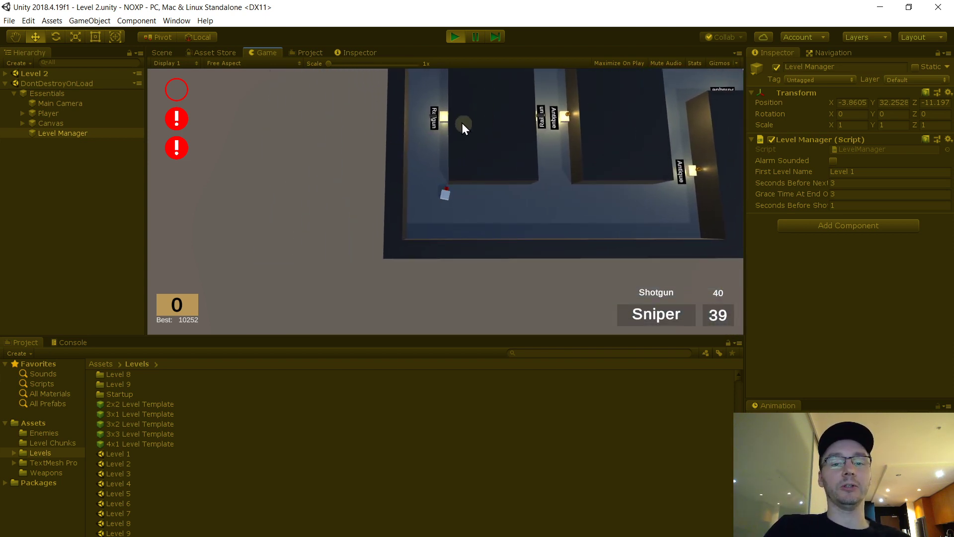
{"action": "key", "text": "a"}
{"action": "key", "text": "w"}
{"action": "key", "text": "w"}
{"action": "key", "text": "a"}
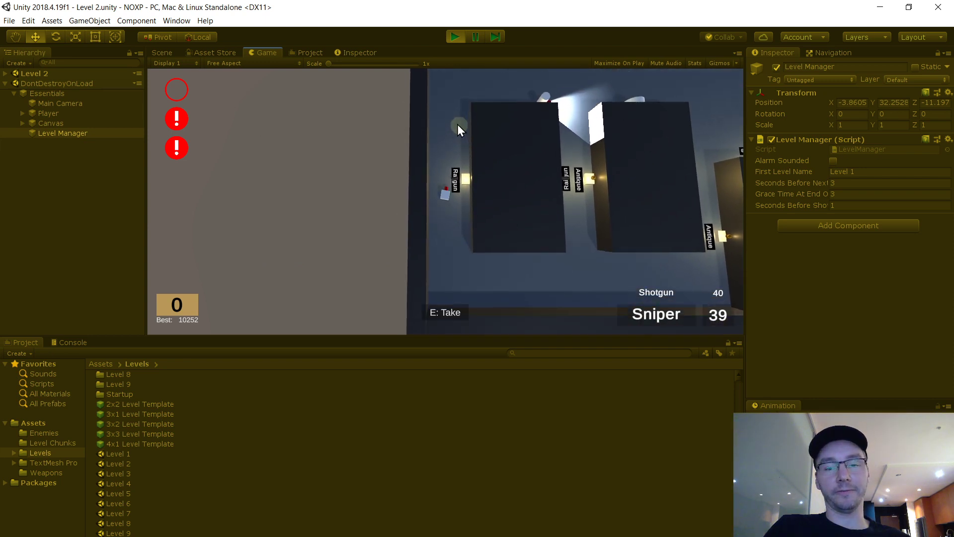
- Line up on the guard patrolling along the upper wall, shoot it with the Sniper and collect its dropped ammo
{"action": "key", "text": "w"}
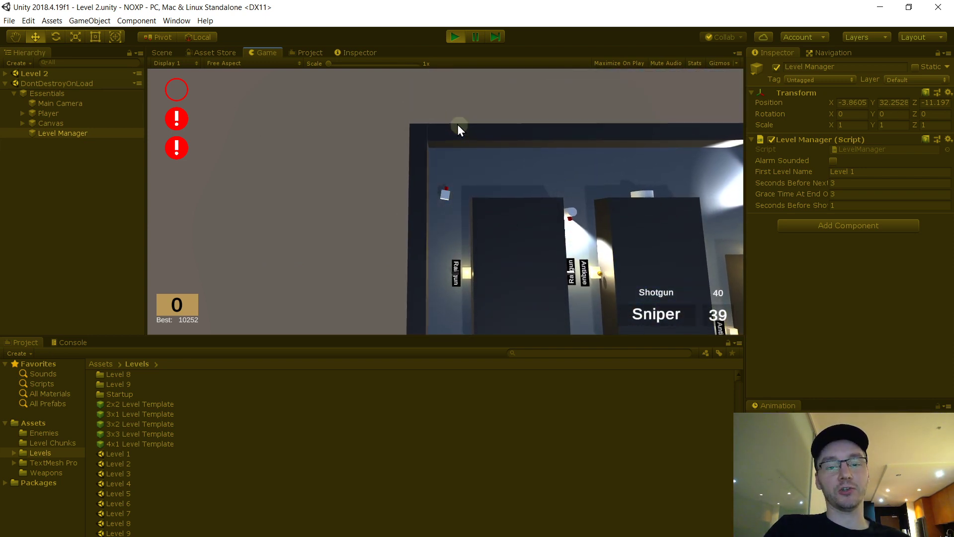
{"action": "key", "text": "d"}
{"action": "key", "text": "w"}
{"action": "key", "text": "d"}
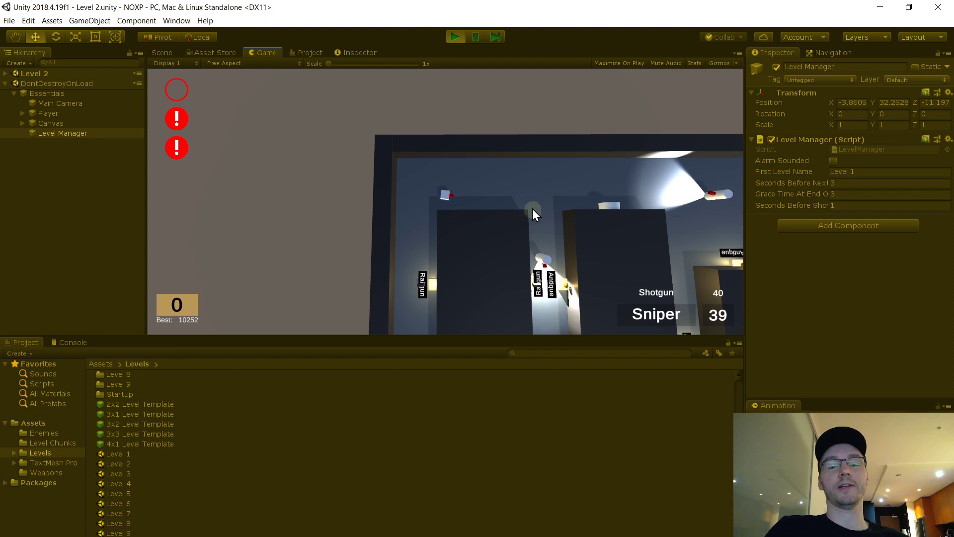
{"action": "key", "text": "a"}
{"action": "key", "text": "s"}
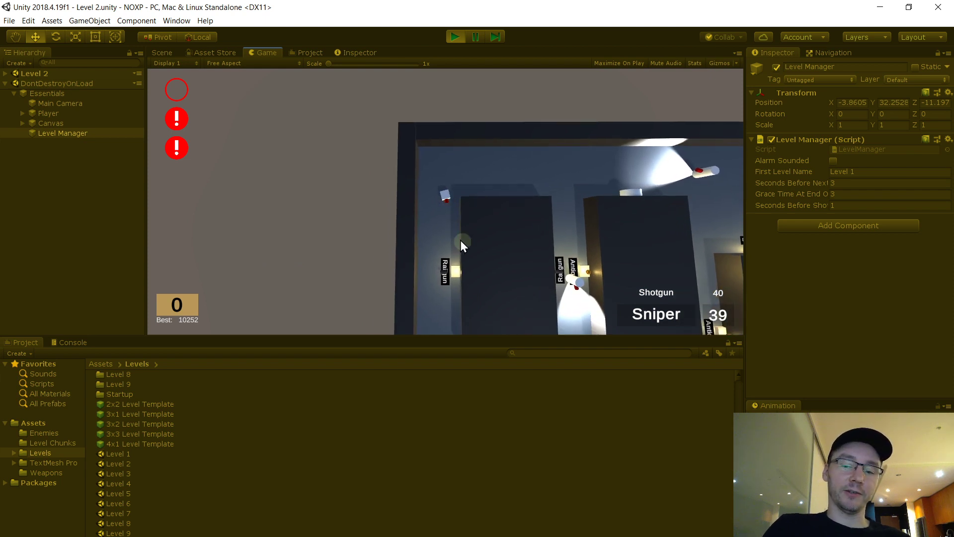
{"action": "key", "text": "s"}
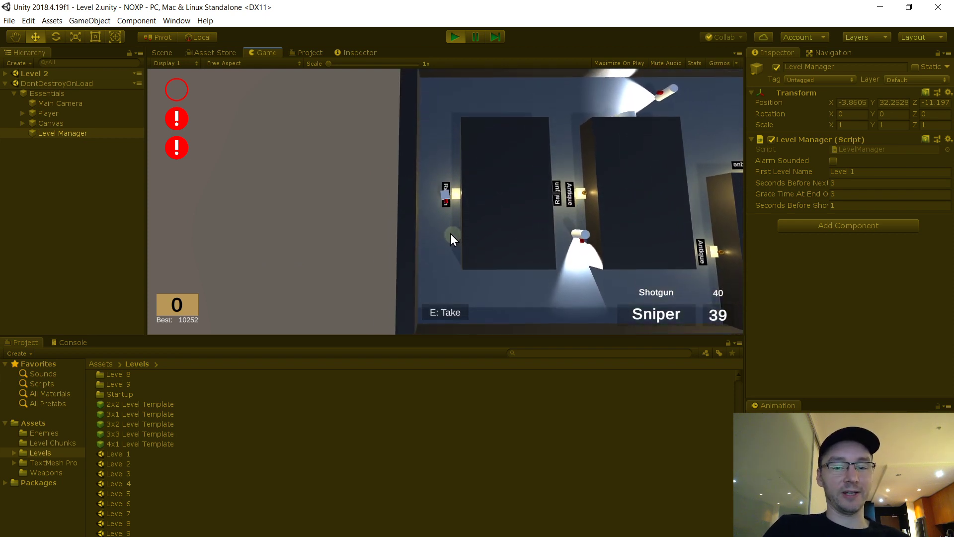
{"action": "key", "text": "w"}
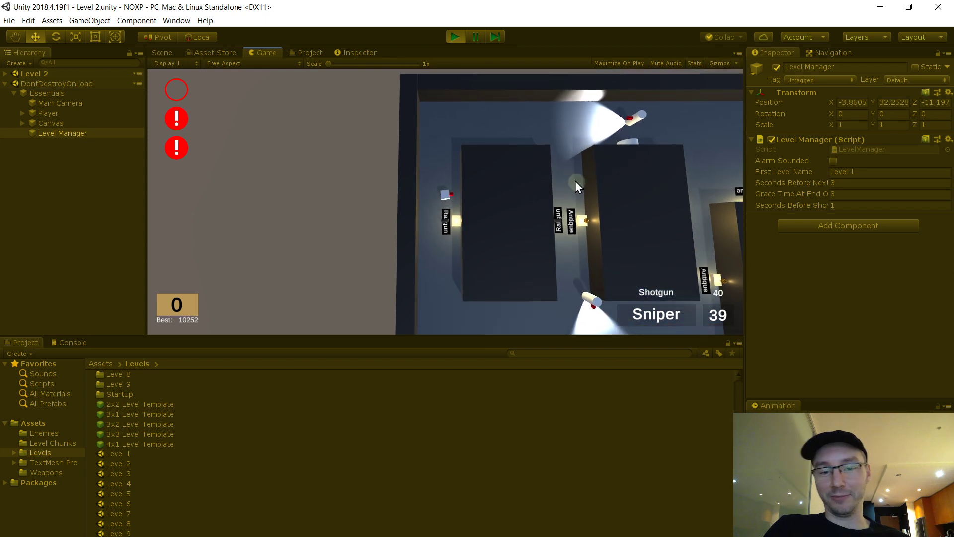
{"action": "key", "text": "w"}
{"action": "key", "text": "a"}
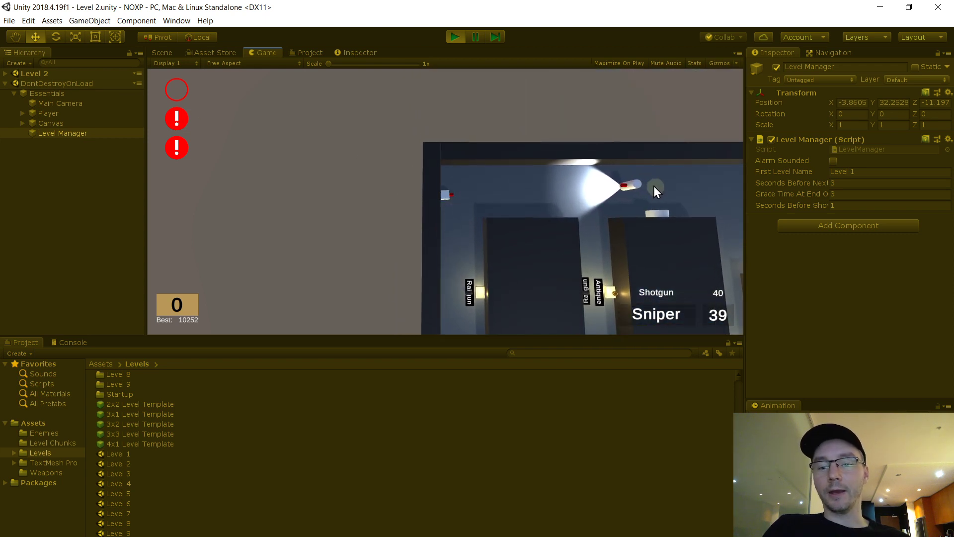
{"action": "left_click", "coordinate": [653, 186]}
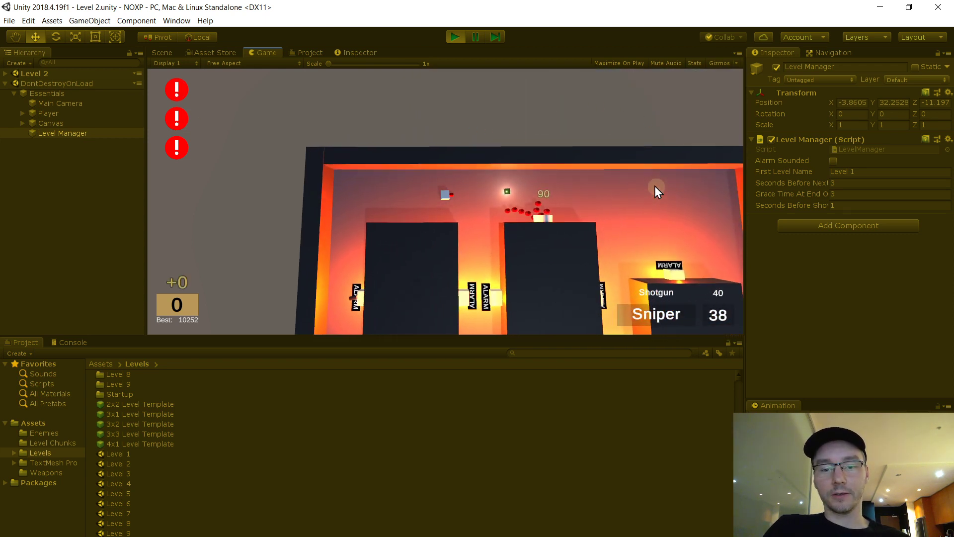
{"action": "key", "text": "d"}
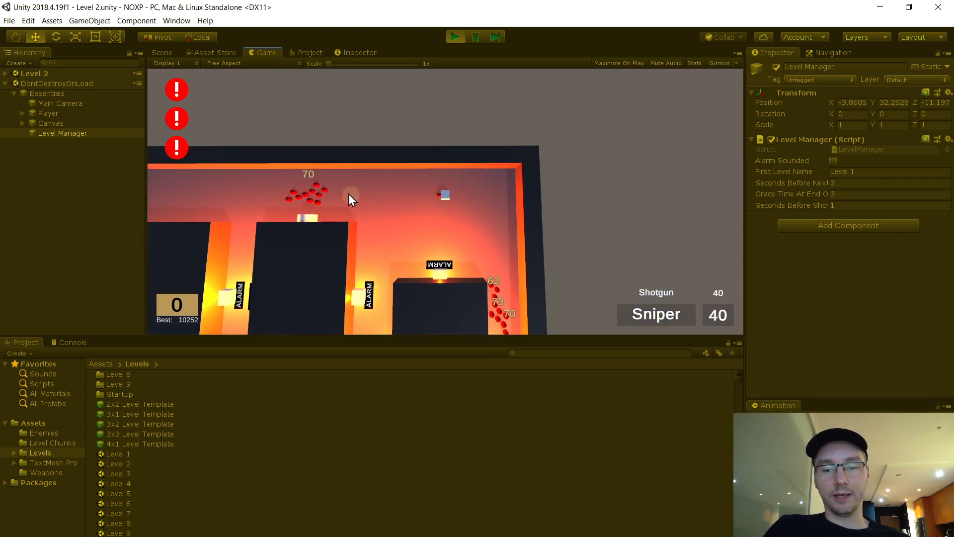
- Fire at the swarms of red enemies with the Sniper, then switch to the Shotgun and thin them out
{"action": "left_click", "coordinate": [314, 192]}
{"action": "left_click", "coordinate": [314, 192]}
{"action": "right_click", "coordinate": [314, 192]}
{"action": "left_click", "coordinate": [314, 192]}
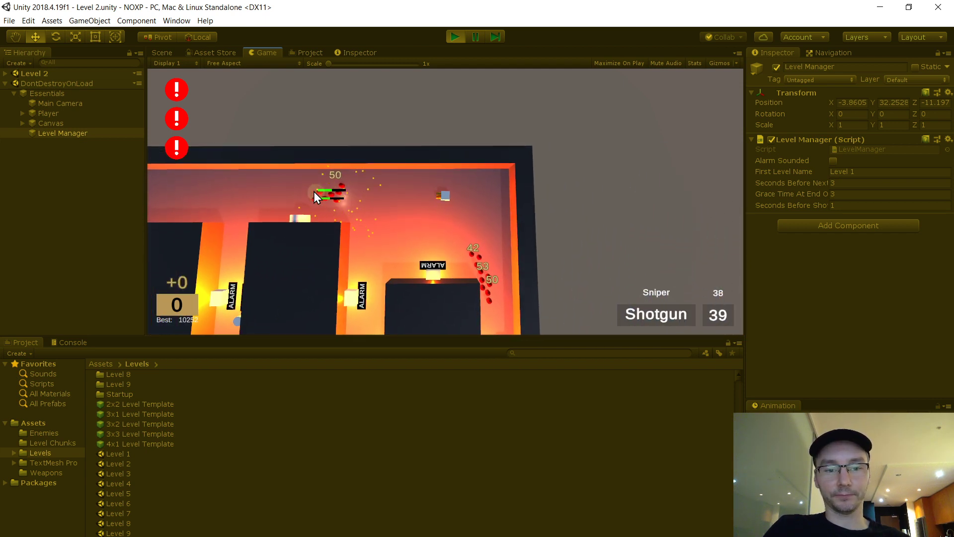
{"action": "left_click", "coordinate": [315, 192]}
{"action": "left_click", "coordinate": [323, 190]}
{"action": "left_click", "coordinate": [516, 258]}
{"action": "left_click", "coordinate": [488, 264]}
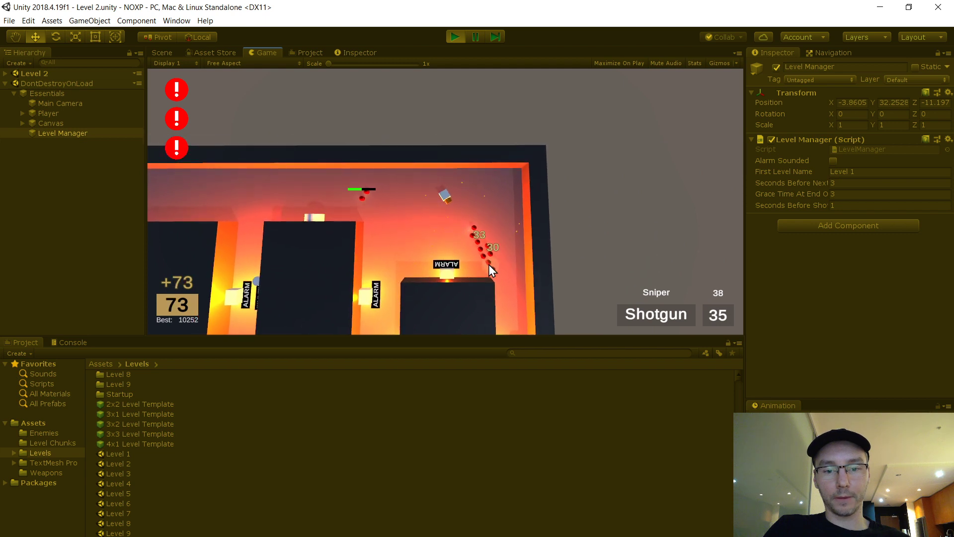
{"action": "left_click", "coordinate": [489, 264]}
{"action": "left_click", "coordinate": [490, 264]}
{"action": "left_click", "coordinate": [490, 264]}
{"action": "key", "text": "d"}
{"action": "key", "text": "s"}
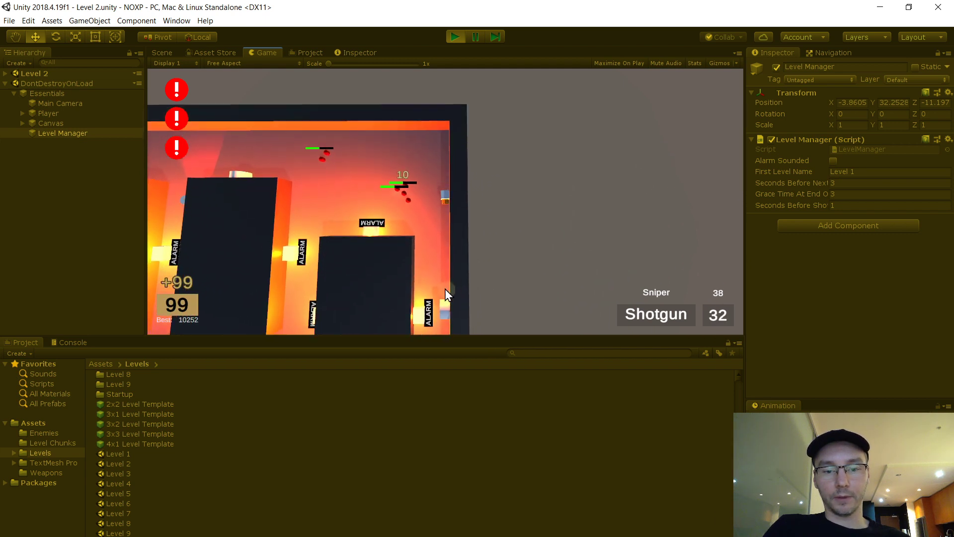
- Shoot the guard near the middle block with the Sniper and take the small ammo pickup it drops
{"action": "key", "text": "a"}
{"action": "key", "text": "d"}
{"action": "key", "text": "w"}
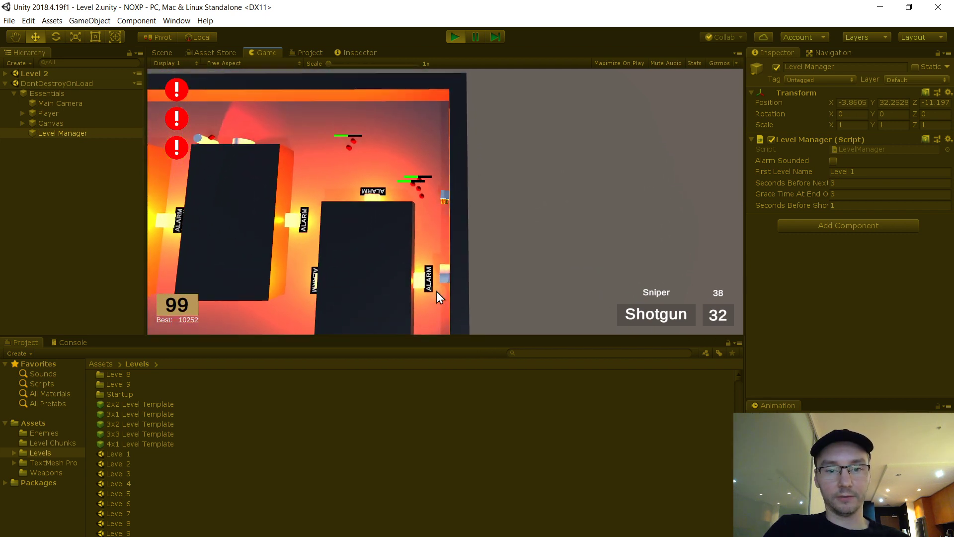
{"action": "key", "text": "a"}
{"action": "right_click", "coordinate": [348, 250]}
{"action": "left_click", "coordinate": [307, 245]}
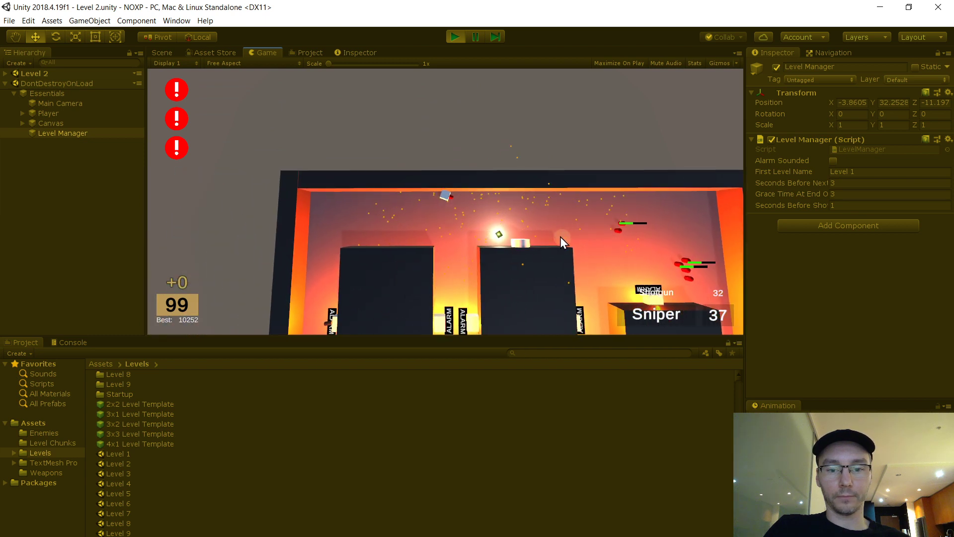
{"action": "key", "text": "s"}
{"action": "key", "text": "d"}
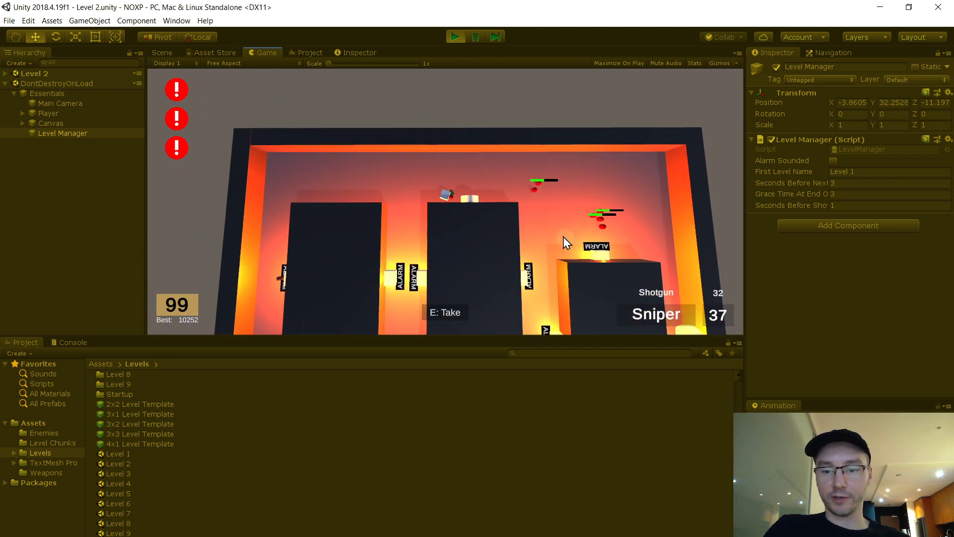
{"action": "key", "text": "e"}
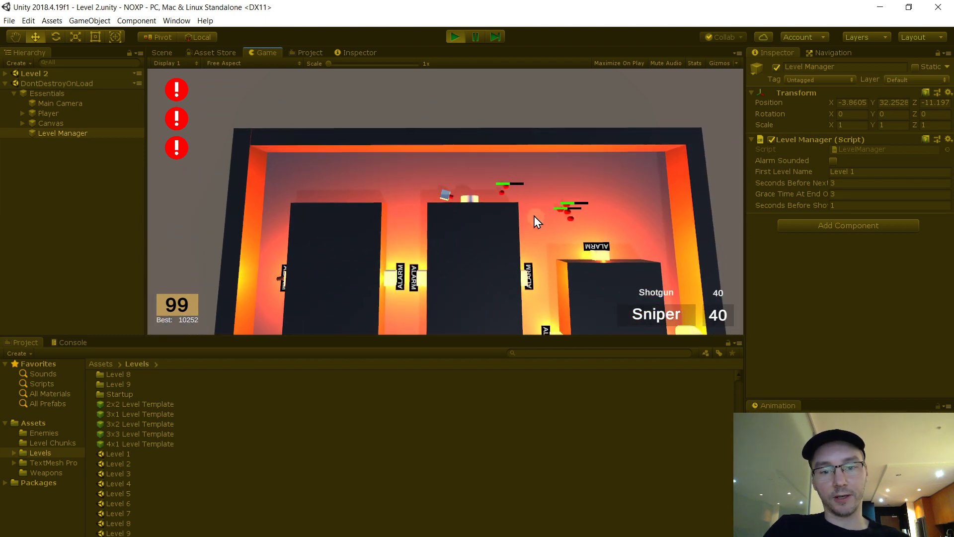
- Shoot the remaining red enemies with the Sniper and Shotgun to finish Level 2, and stop the playtest in Level 3
{"action": "left_click", "coordinate": [537, 223]}
{"action": "left_click", "coordinate": [544, 230]}
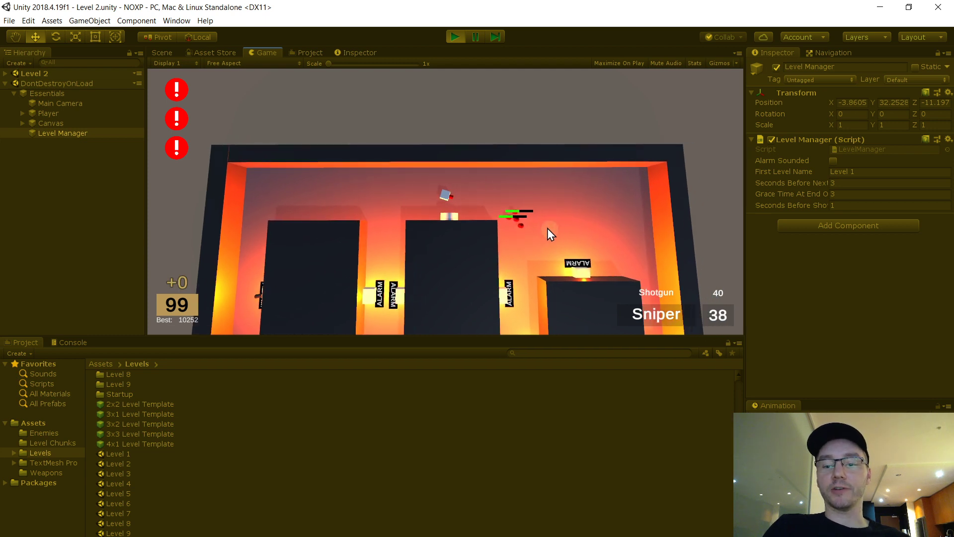
{"action": "key", "text": "d"}
{"action": "left_click", "coordinate": [536, 231]}
{"action": "right_click", "coordinate": [536, 233]}
{"action": "left_click", "coordinate": [537, 233]}
{"action": "left_click", "coordinate": [541, 234]}
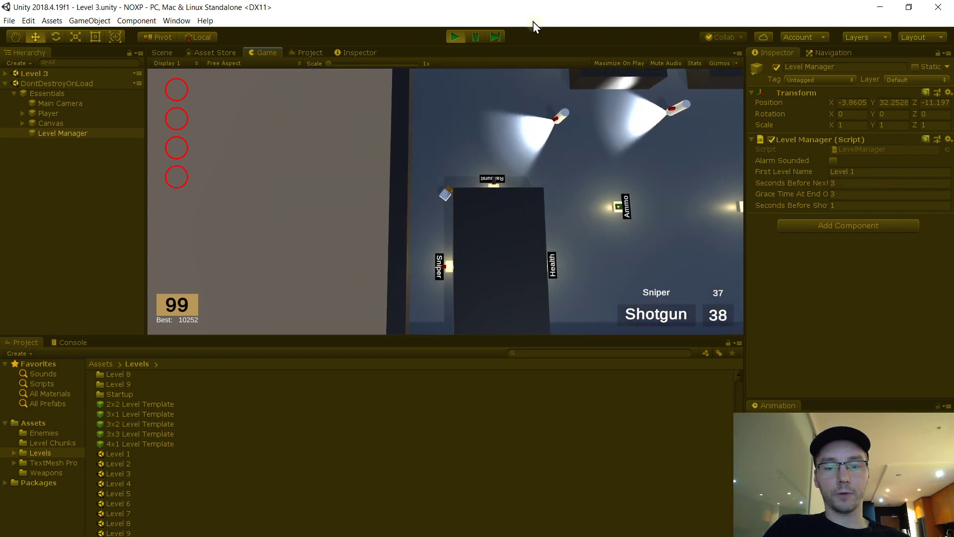
{"action": "left_click", "coordinate": [452, 37]}
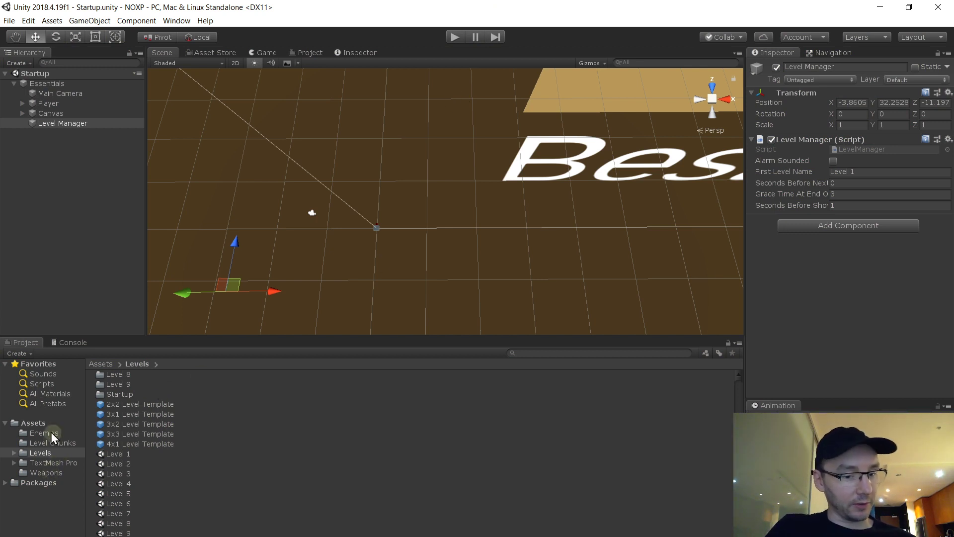
- Open the Level 9 scene and inspect where its ammo and health pickups are placed
{"action": "double_click", "coordinate": [118, 532]}
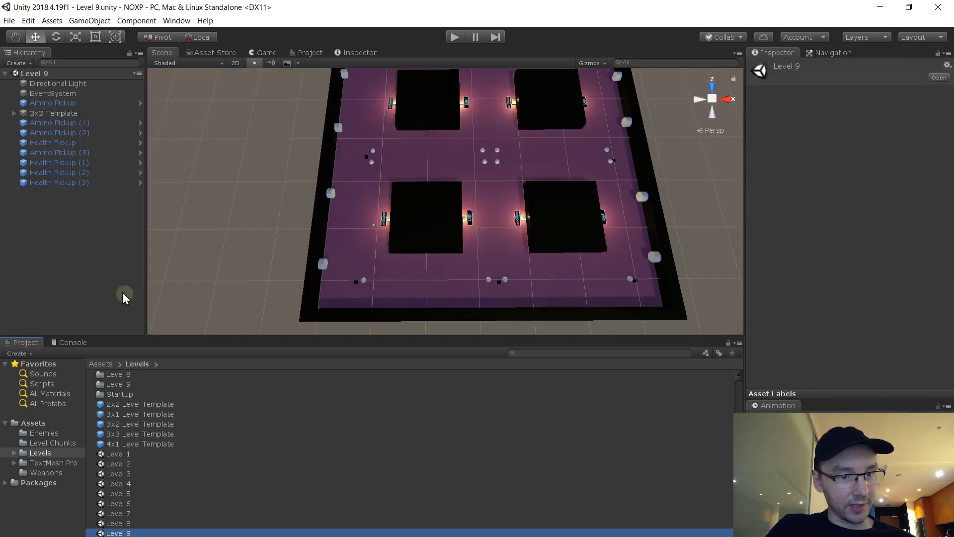
{"action": "right_click_drag", "start_coordinate": [391, 171], "coordinate": [417, 144]}
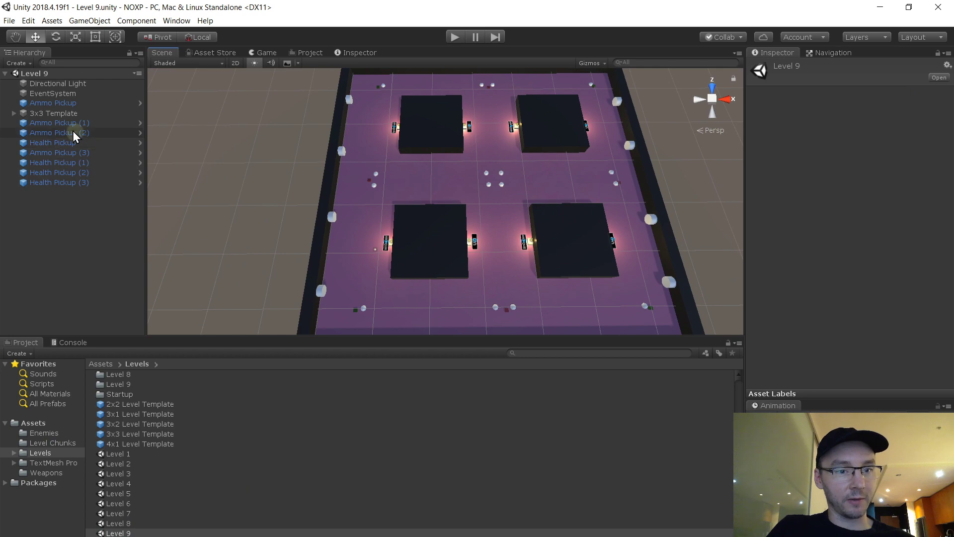
{"action": "left_click", "coordinate": [79, 151]}
{"action": "left_click", "coordinate": [82, 163]}
{"action": "mouse_move", "coordinate": [414, 155]}
{"action": "right_mouse_down"}
{"action": "mouse_move", "coordinate": [437, 132]}
{"action": "mouse_move", "coordinate": [422, 157]}
{"action": "mouse_move", "coordinate": [446, 225]}
{"action": "mouse_move", "coordinate": [430, 194]}
{"action": "mouse_move", "coordinate": [367, 147]}
{"action": "mouse_move", "coordinate": [402, 153]}
{"action": "mouse_move", "coordinate": [419, 167]}
{"action": "mouse_move", "coordinate": [418, 184]}
{"action": "right_mouse_up"}
{"action": "key", "text": "f"}
{"action": "key", "text": "s"}
{"action": "key", "text": "w"}
{"action": "key", "text": "s"}
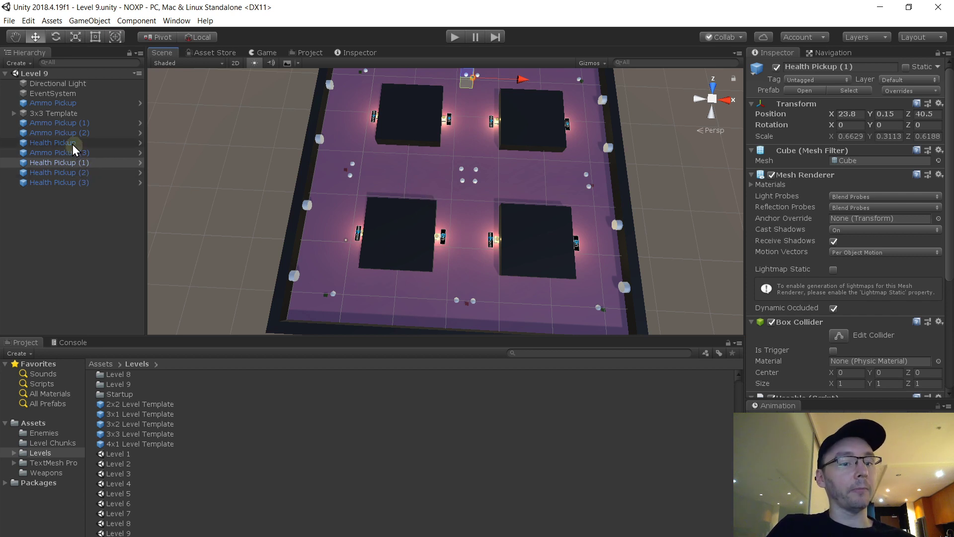
- Delete all four regular Ammo Pickup objects from Level 9, keeping the health pickups
{"action": "left_click", "coordinate": [74, 129]}
{"action": "left_click", "coordinate": [74, 124]}
{"action": "left_click", "coordinate": [79, 104]}
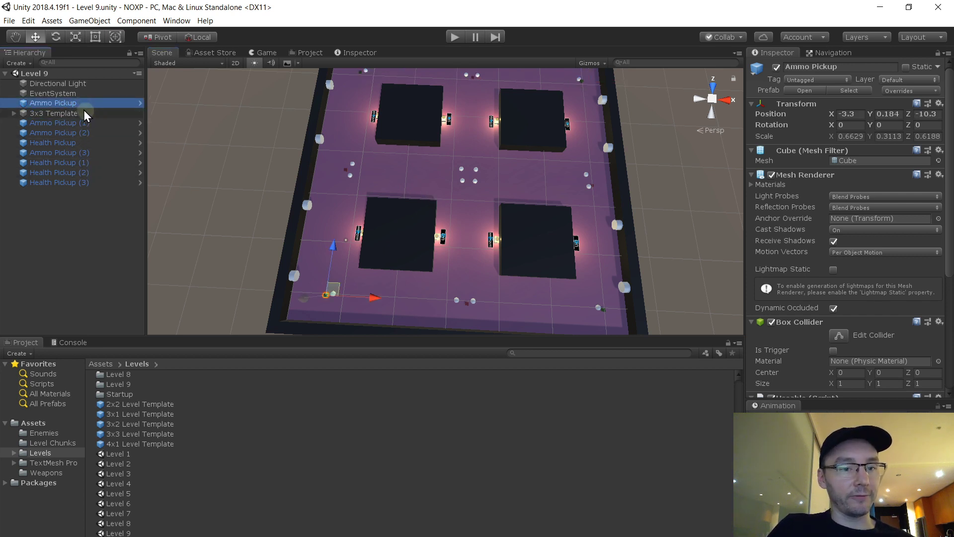
{"action": "left_click", "coordinate": [91, 124], "text": "ctrl"}
{"action": "left_click", "coordinate": [92, 133], "text": "ctrl"}
{"action": "left_click", "coordinate": [111, 154], "text": "ctrl"}
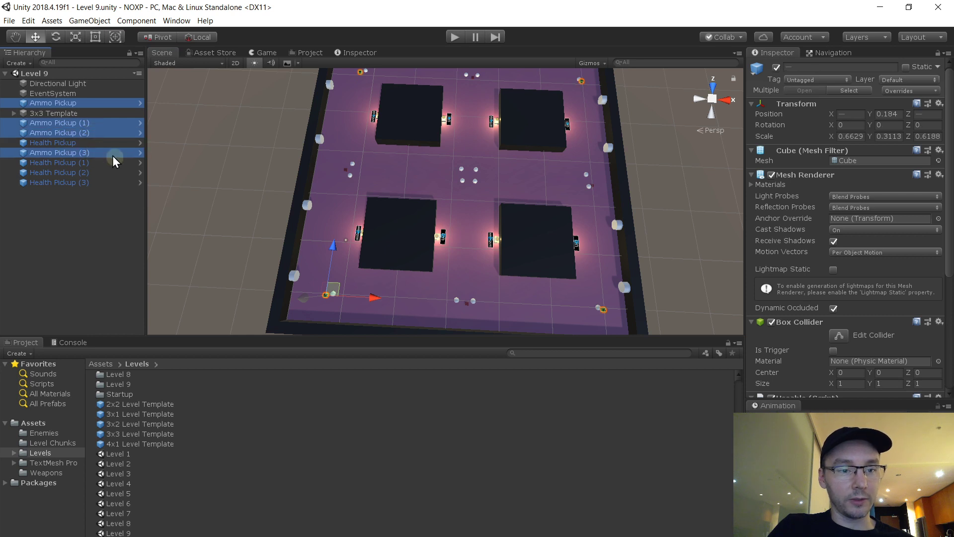
{"action": "key", "text": "Delete"}
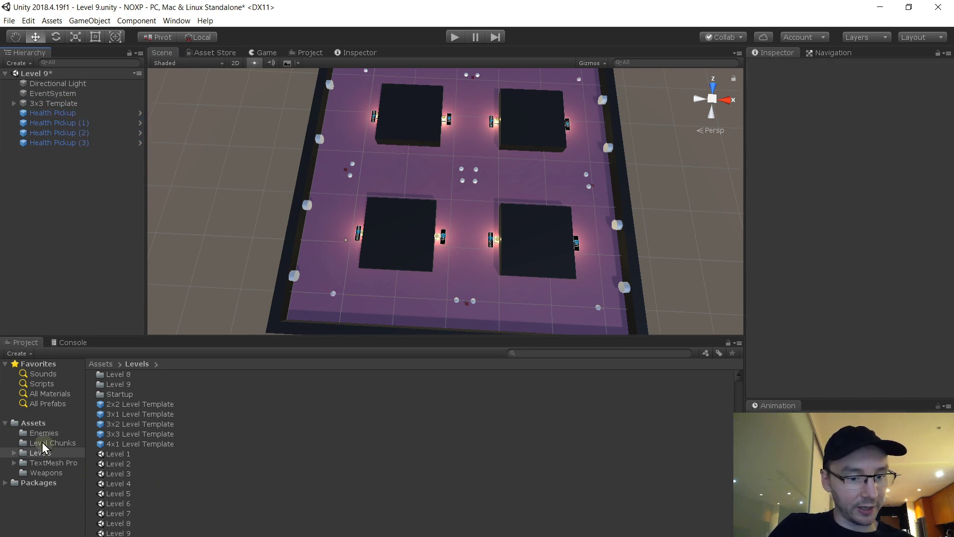
- Add an instance of the Small Ammo Pickup prefab from the Assets folder to the Level 9 scene
{"action": "left_click", "coordinate": [35, 422]}
{"action": "scroll", "coordinate": [151, 473], "scroll_direction": "down", "scroll_amount": 15}
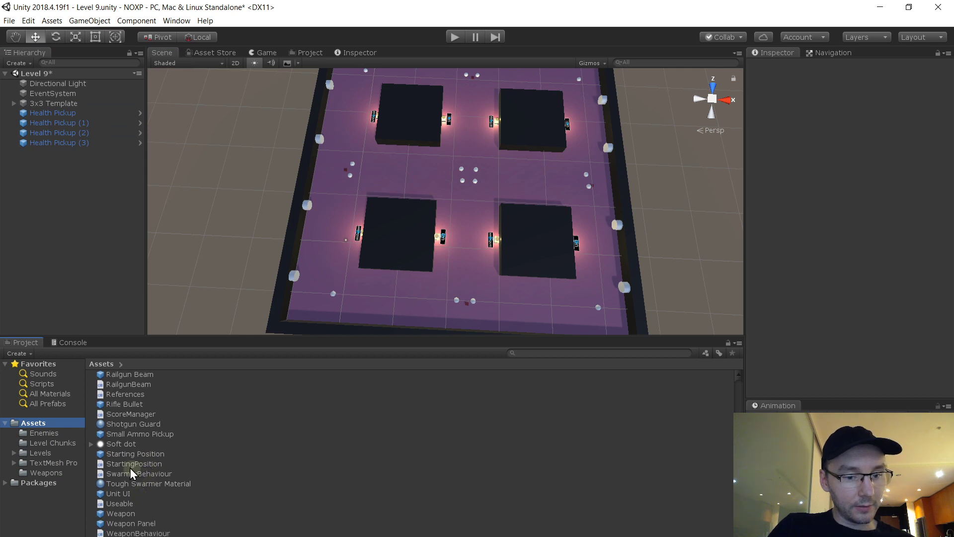
{"action": "left_click_drag", "start_coordinate": [138, 433], "coordinate": [44, 195]}
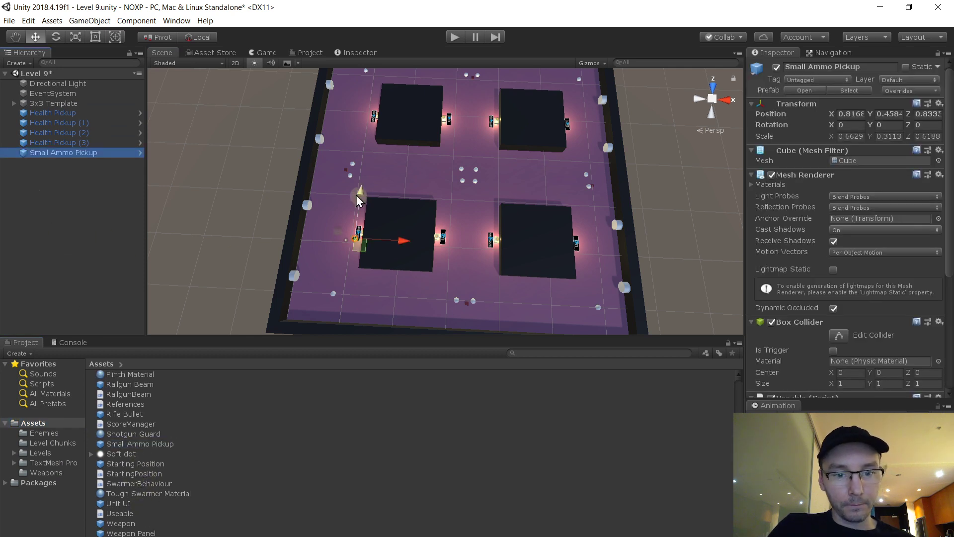
- Duplicate the small ammo pickup three times and place one pickup in each of the arena's four corners
{"action": "left_click_drag", "start_coordinate": [357, 243], "coordinate": [646, 304]}
{"action": "key", "text": "ctrl+d"}
{"action": "key", "text": "ctrl+d"}
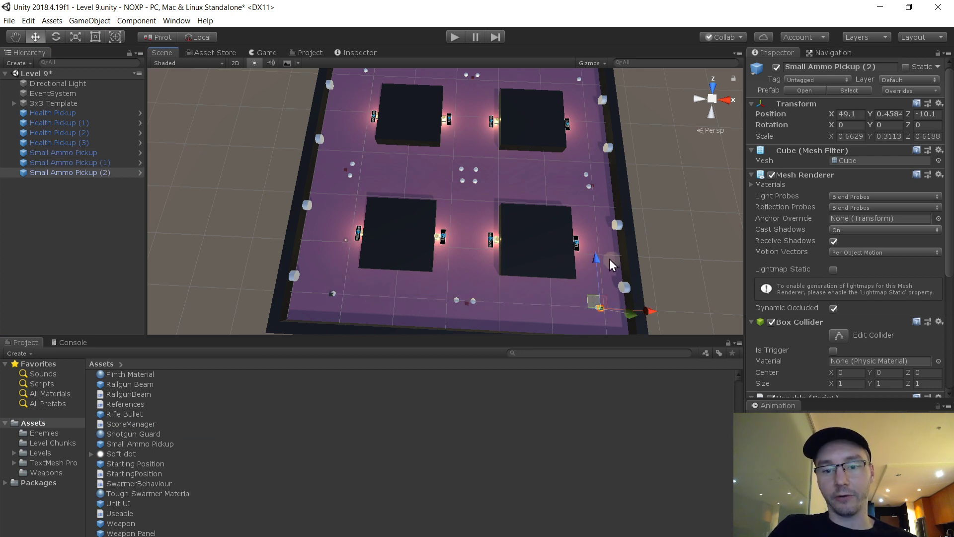
{"action": "left_click_drag", "start_coordinate": [597, 257], "coordinate": [579, 43]}
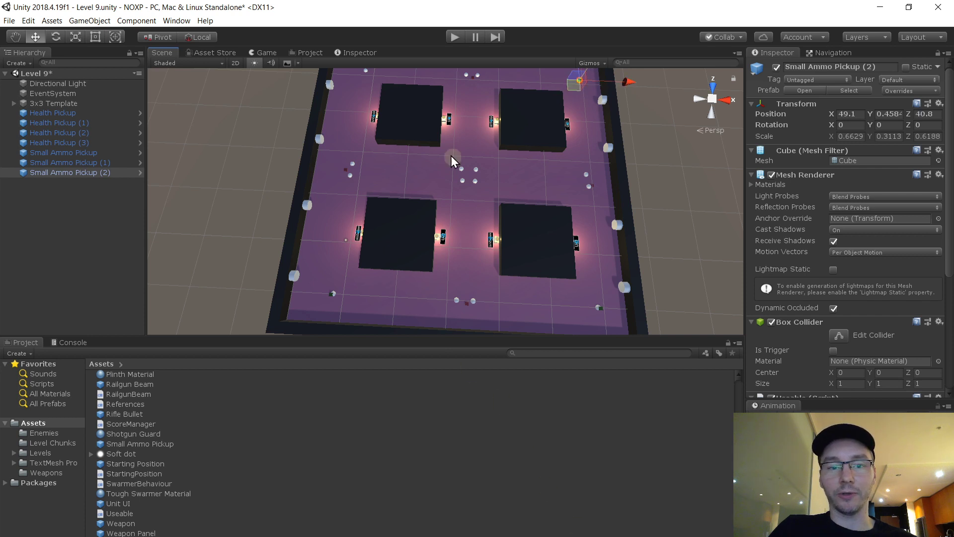
{"action": "middle_click_drag", "start_coordinate": [451, 159], "coordinate": [452, 204]}
{"action": "key", "text": "ctrl+d"}
{"action": "left_click_drag", "start_coordinate": [615, 133], "coordinate": [408, 136]}
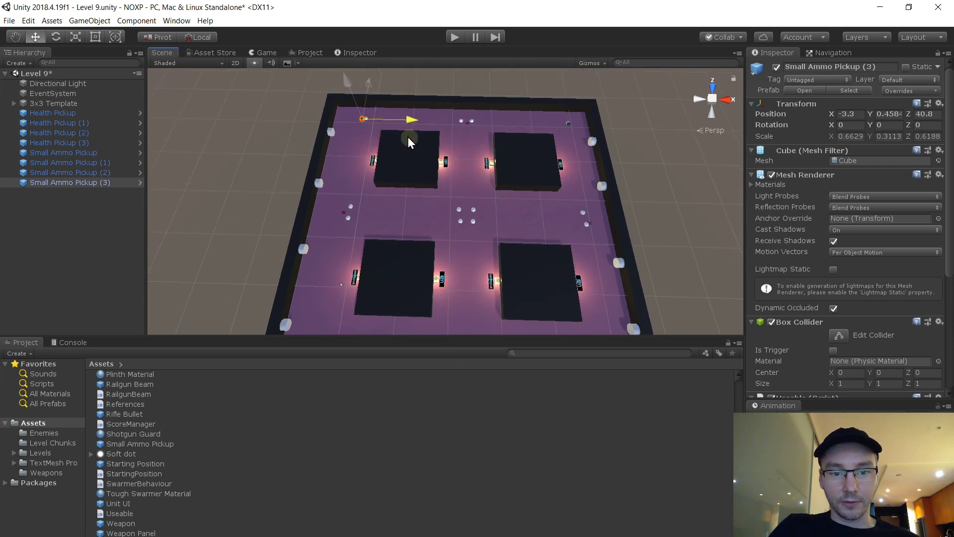
{"action": "left_click", "coordinate": [451, 220]}
{"action": "scroll", "coordinate": [462, 181], "scroll_direction": "up", "scroll_amount": 6}
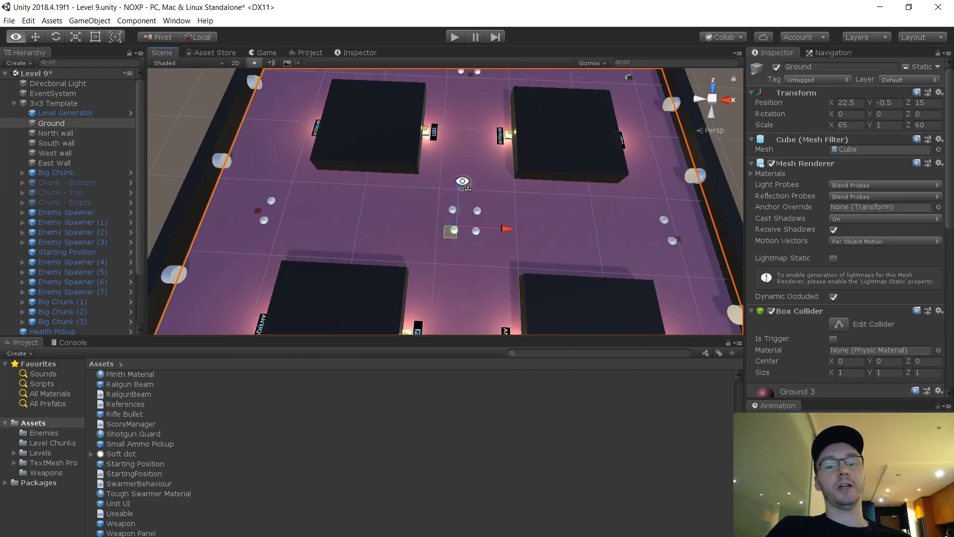
{"action": "scroll", "coordinate": [462, 181], "scroll_direction": "down", "scroll_amount": 5}
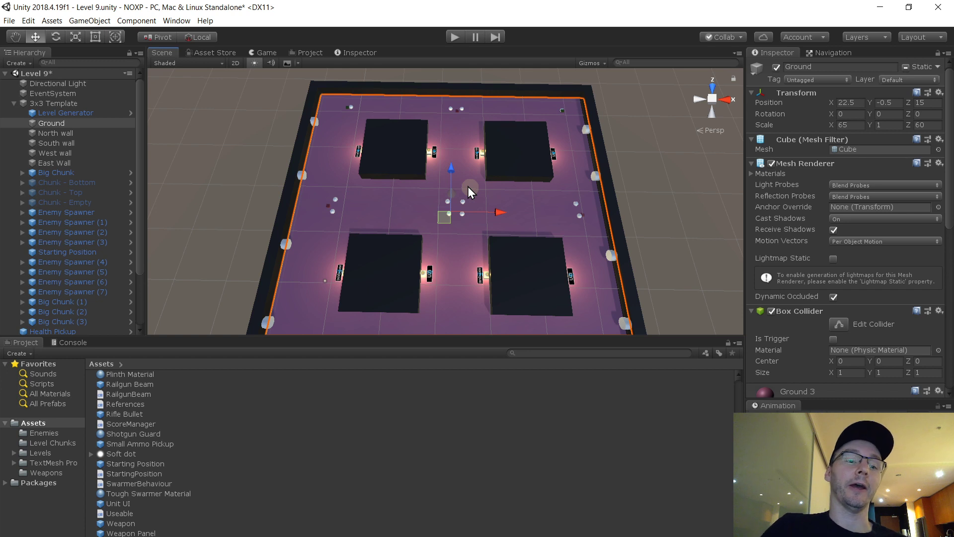
{"action": "left_click_drag", "start_coordinate": [137, 92], "coordinate": [140, 145]}
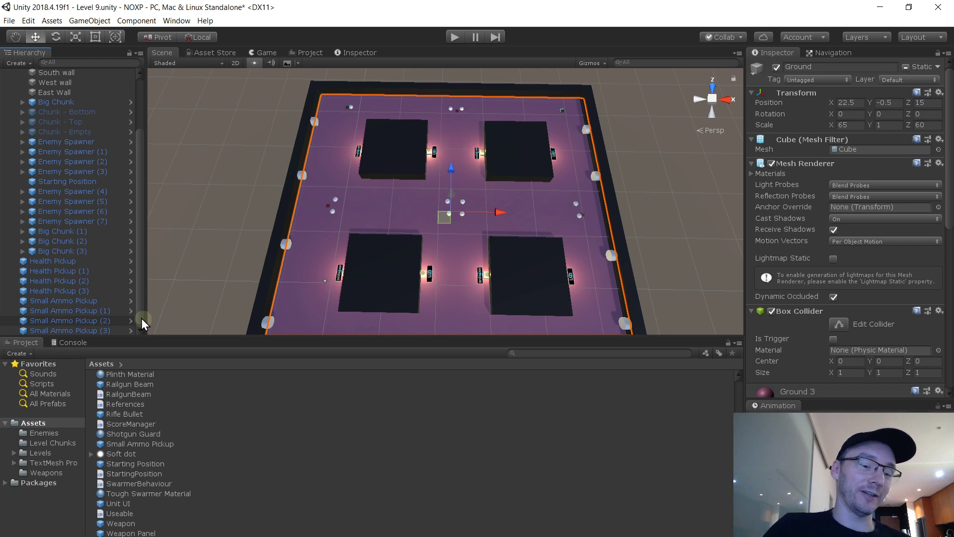
- Open the Weapons folder and examine the Rail Shotgun prefab's weapon, audio and Useable settings
{"action": "left_click", "coordinate": [57, 473]}
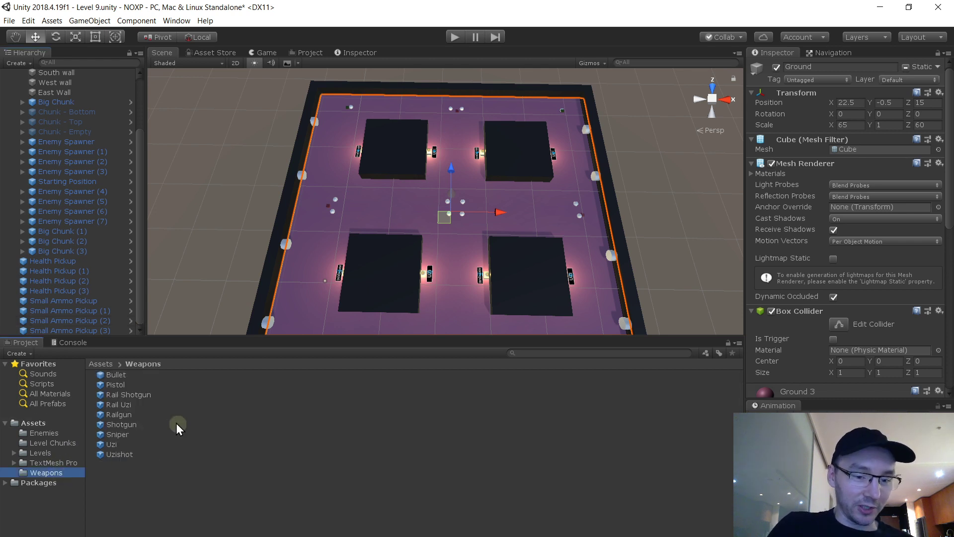
{"action": "left_click", "coordinate": [163, 394]}
{"action": "left_click", "coordinate": [163, 383]}
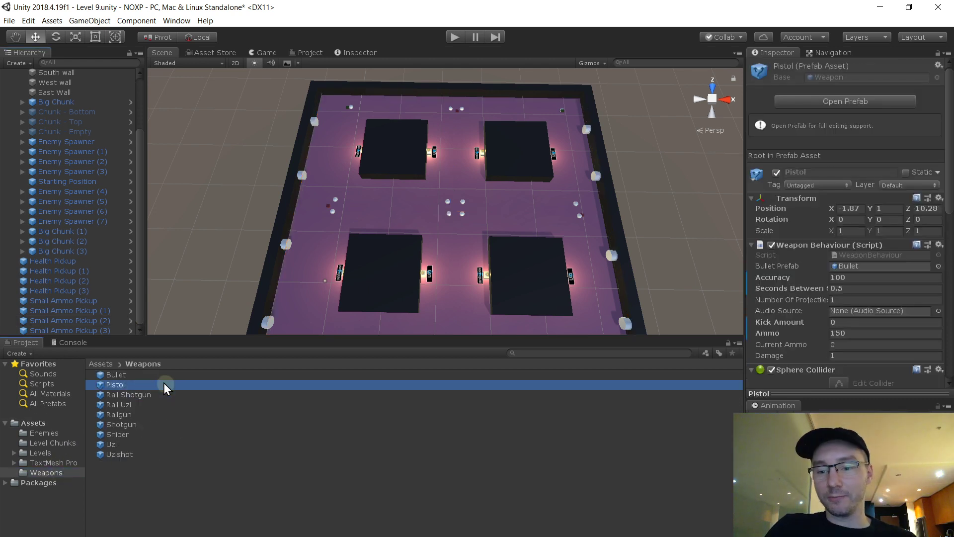
{"action": "left_click", "coordinate": [169, 392]}
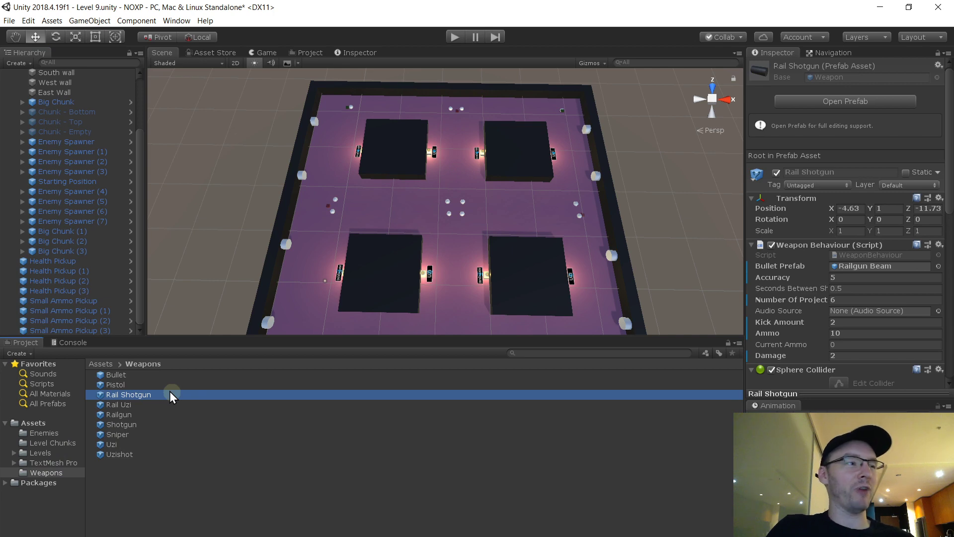
{"action": "scroll", "coordinate": [830, 322], "scroll_direction": "down", "scroll_amount": 5}
{"action": "scroll", "coordinate": [830, 322], "scroll_direction": "down", "scroll_amount": 3}
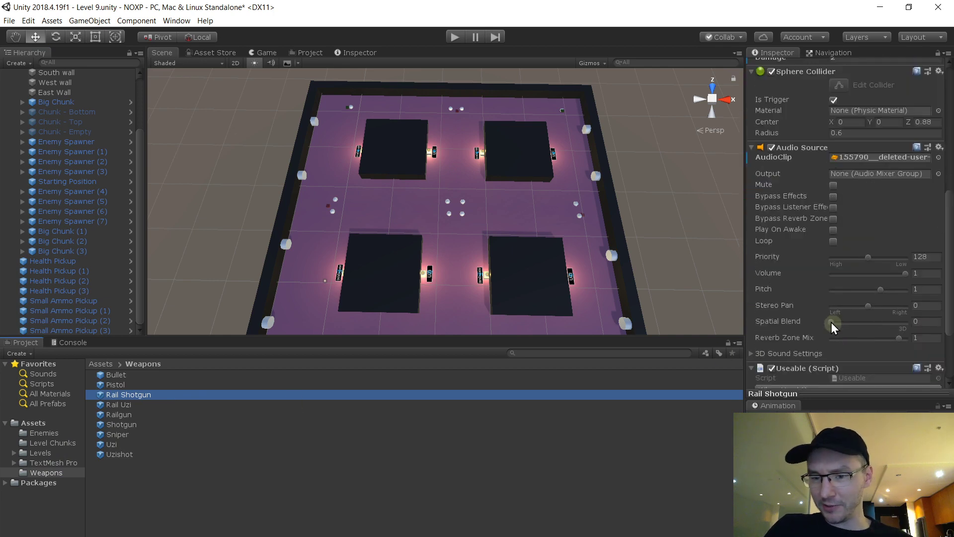
{"action": "scroll", "coordinate": [825, 322], "scroll_direction": "up", "scroll_amount": 4}
{"action": "scroll", "coordinate": [816, 318], "scroll_direction": "down", "scroll_amount": 6}
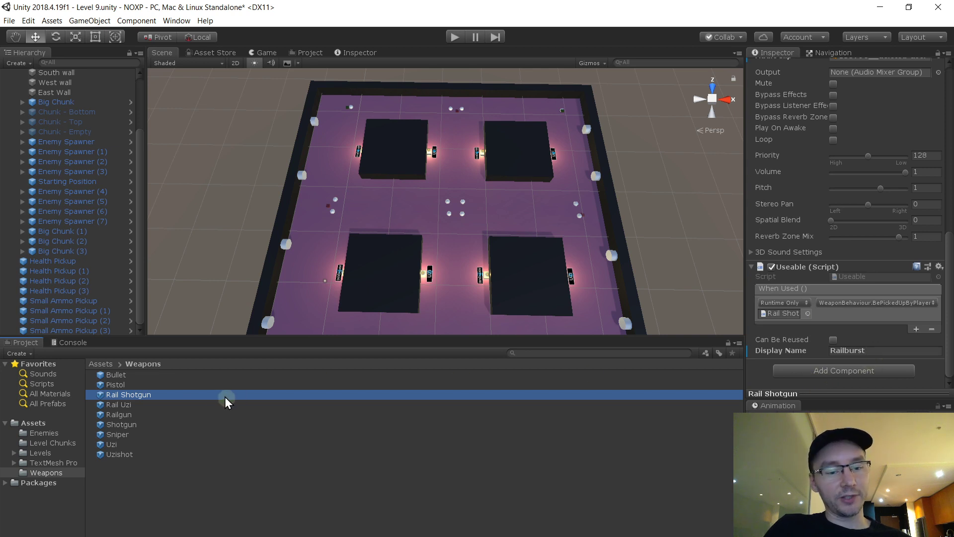
- Check the display names of the other weapon prefabs, including Rail Uzi, Uzishot, Shotgun and Railgun
{"action": "left_click", "coordinate": [195, 403]}
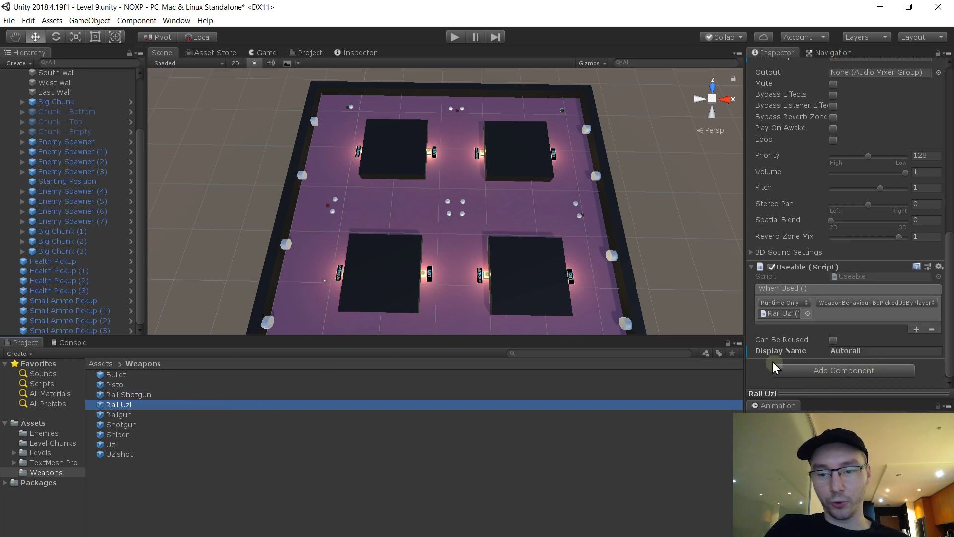
{"action": "left_click", "coordinate": [124, 454]}
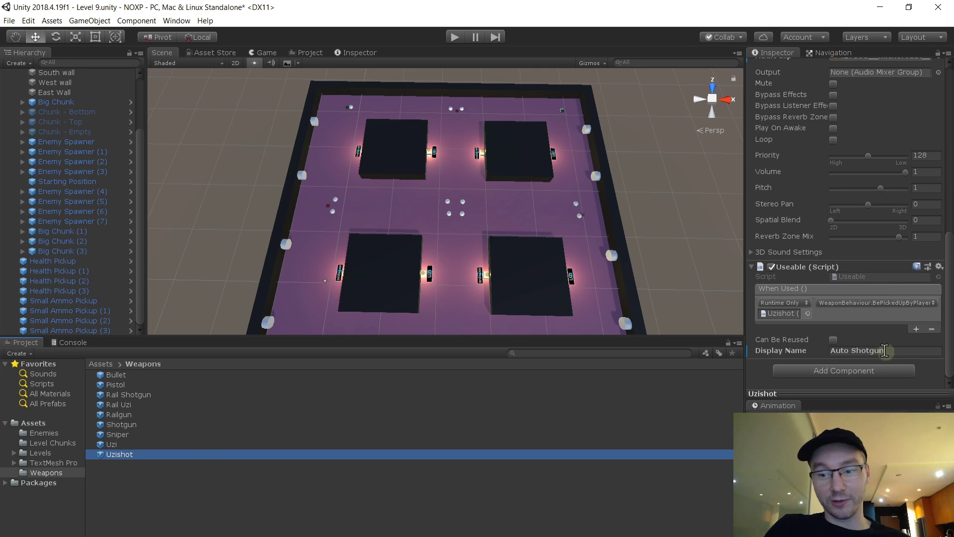
{"action": "left_click", "coordinate": [147, 425]}
{"action": "left_click", "coordinate": [144, 414]}
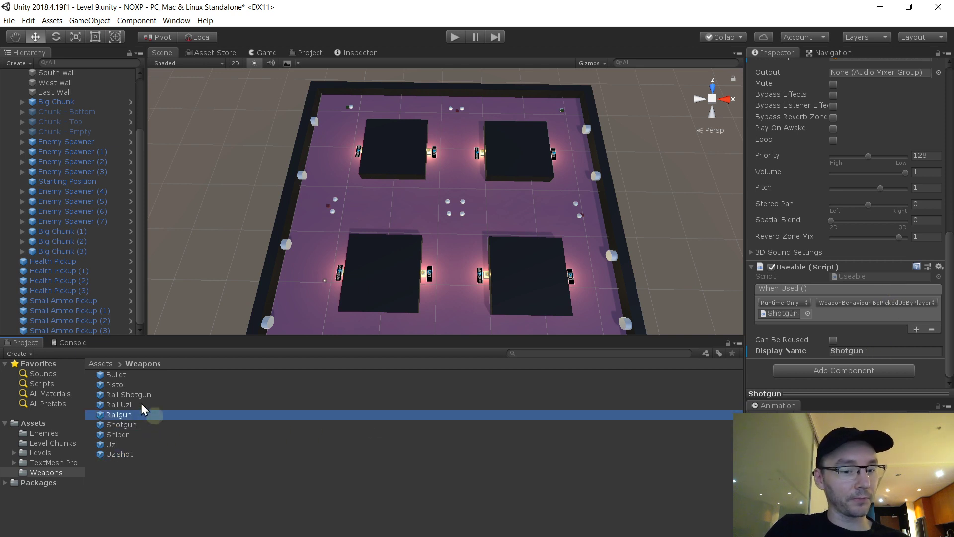
{"action": "left_click", "coordinate": [162, 398]}
{"action": "left_click", "coordinate": [165, 386]}
{"action": "left_click", "coordinate": [172, 406]}
{"action": "left_click", "coordinate": [175, 416]}
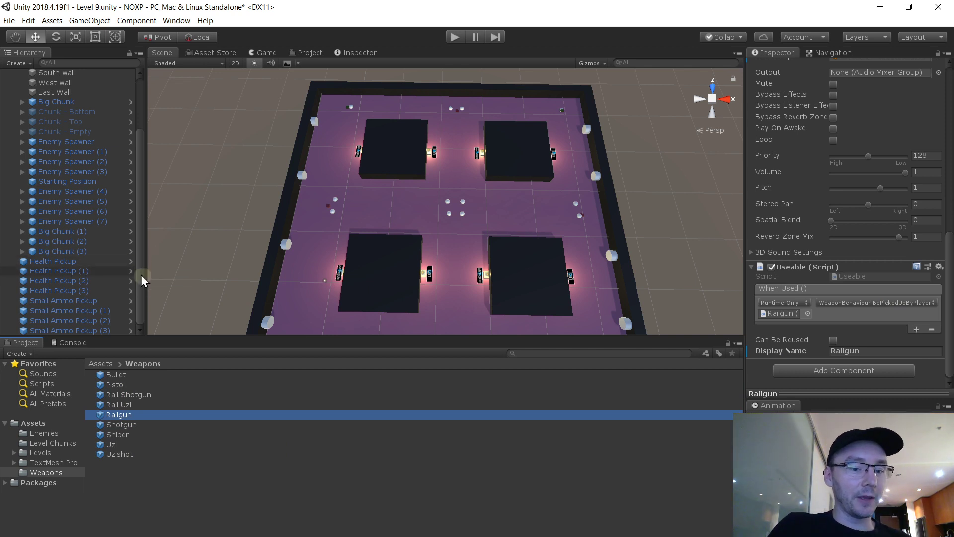
- Duplicate the World 3 Guard prefab in the Enemies folder and name the copy "The Curator"
{"action": "left_click", "coordinate": [55, 433]}
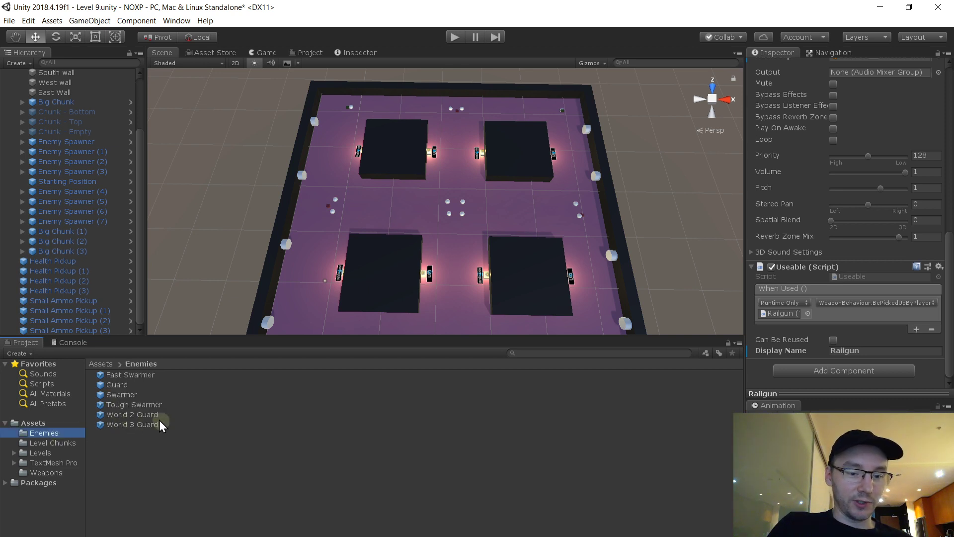
{"action": "left_click", "coordinate": [159, 416]}
{"action": "left_click", "coordinate": [155, 424]}
{"action": "key", "text": "ctrl+d"}
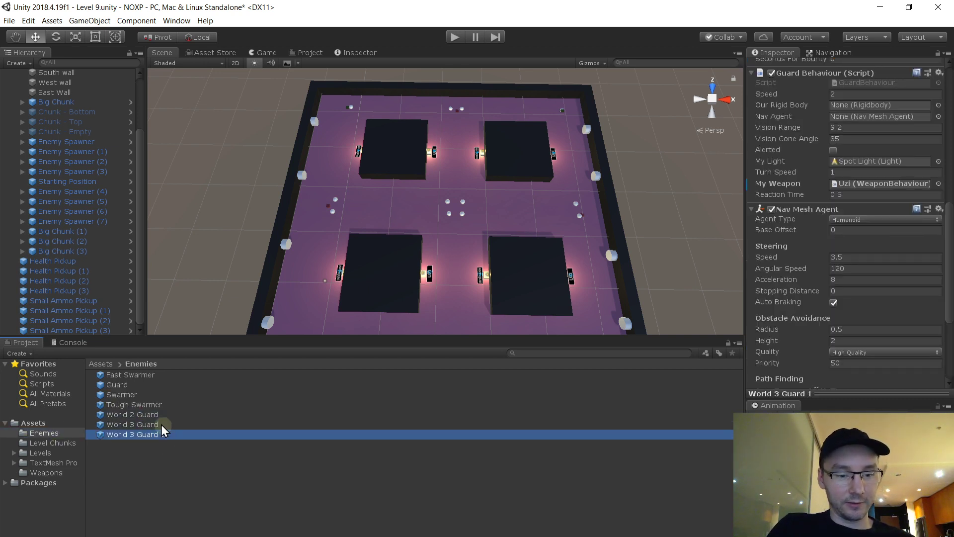
{"action": "left_click", "coordinate": [165, 430]}
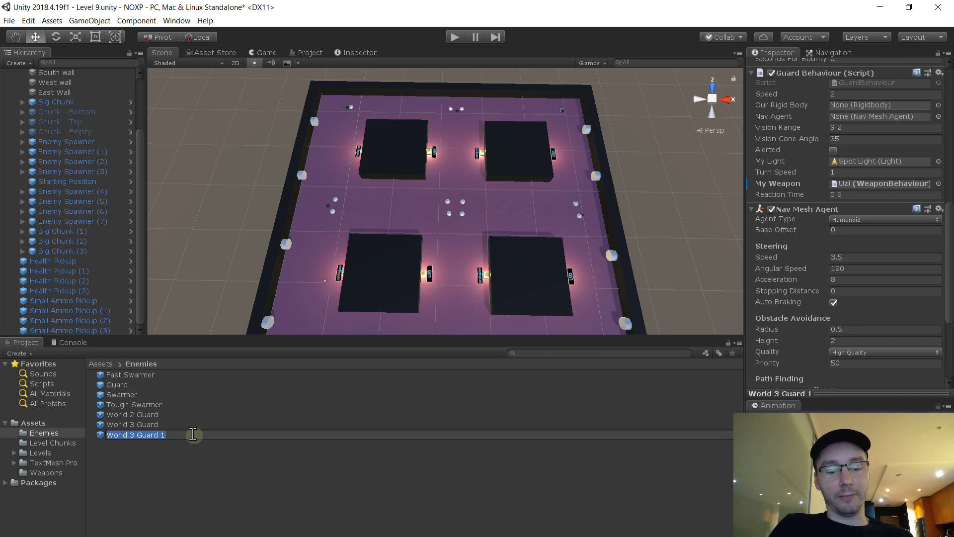
{"action": "type", "text": "The Curator"}
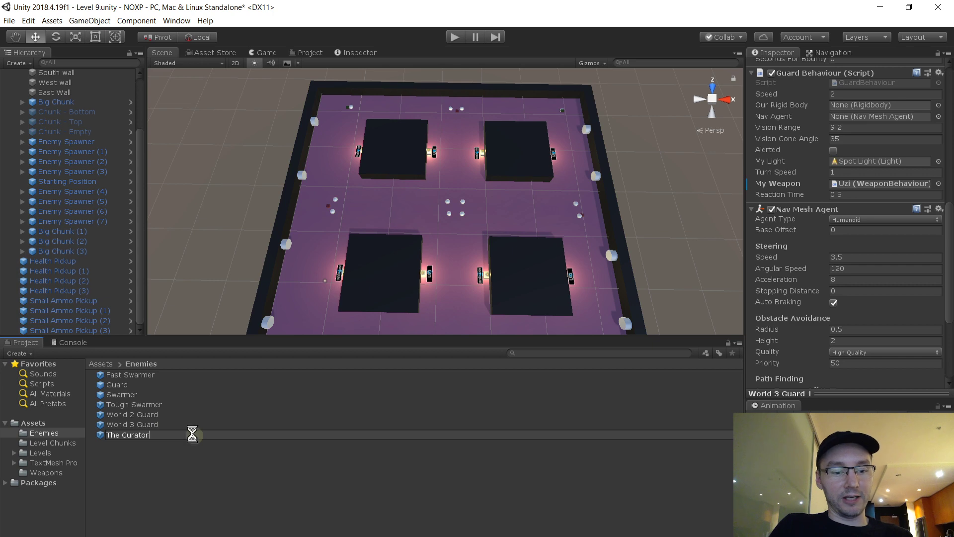
{"action": "key", "text": "Return"}
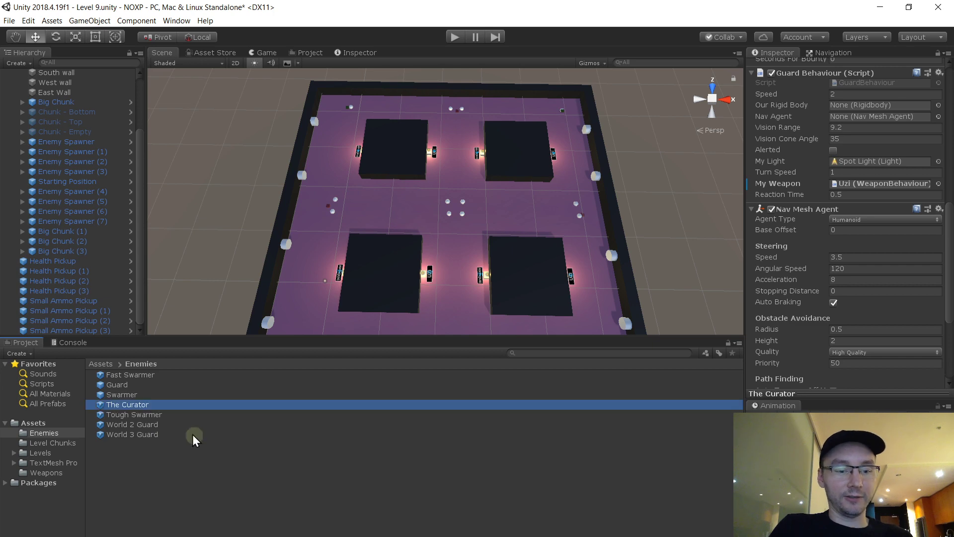
- Open The Curator prefab for editing and frame it in the scene view
{"action": "double_click", "coordinate": [145, 403]}
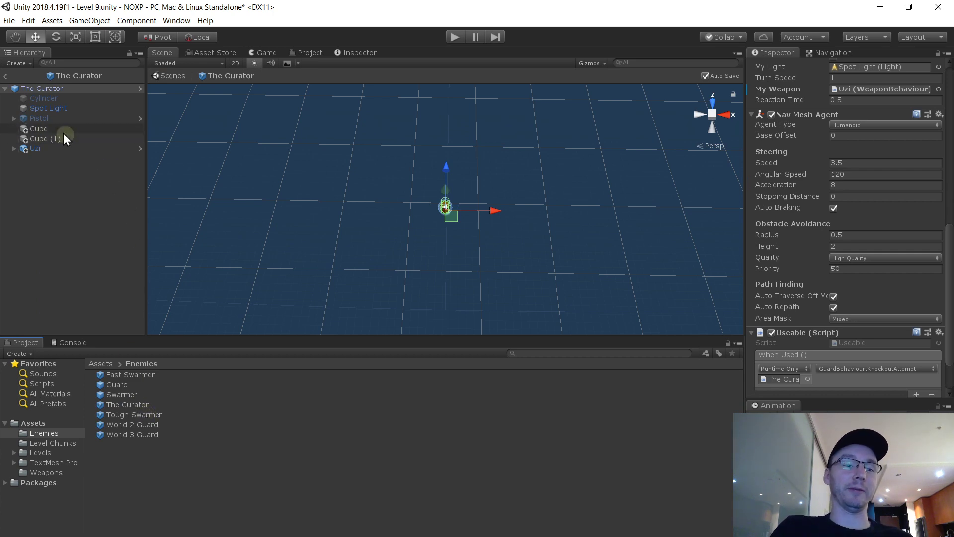
{"action": "left_click_drag", "start_coordinate": [282, 195], "coordinate": [471, 159], "text": "alt"}
{"action": "key", "text": "f"}
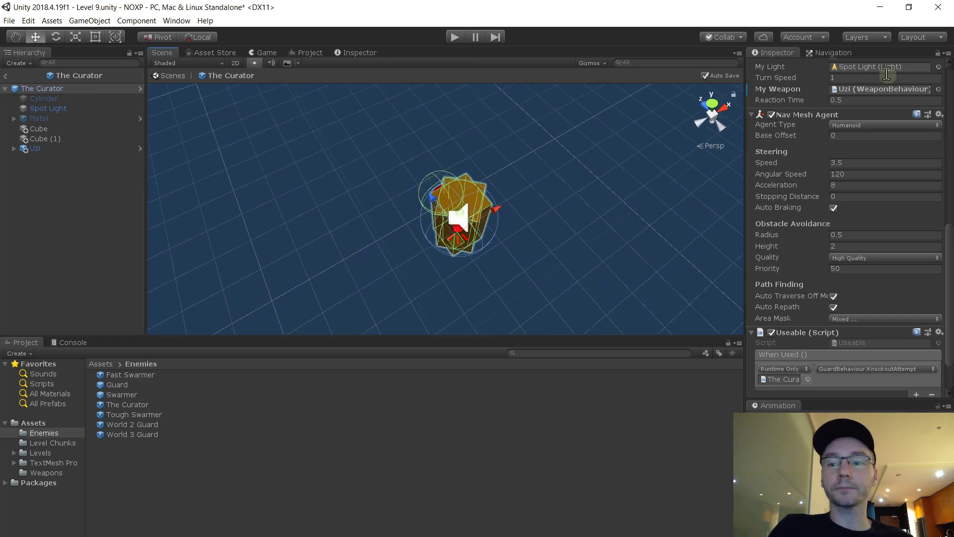
{"action": "left_click", "coordinate": [947, 83]}
- Set the X and Z scale of both body cubes, Cube and Cube (1), to 5
{"action": "left_click", "coordinate": [73, 128]}
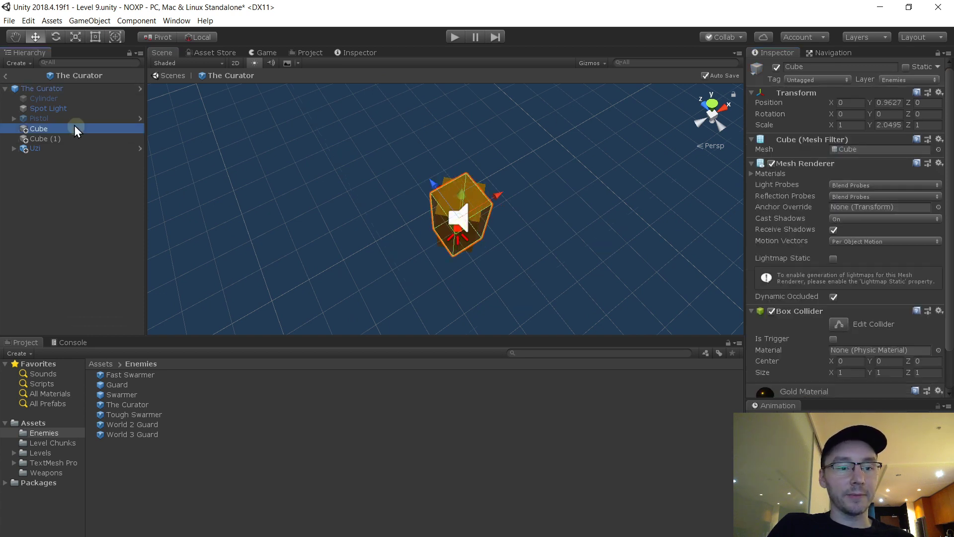
{"action": "left_click", "coordinate": [68, 138], "text": "shift"}
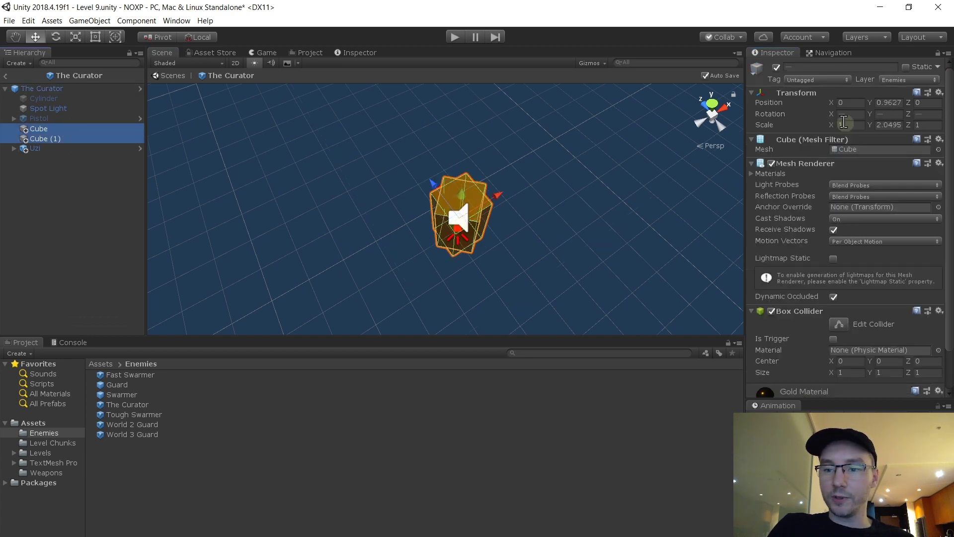
{"action": "left_click", "coordinate": [844, 125]}
{"action": "type", "text": "5"}
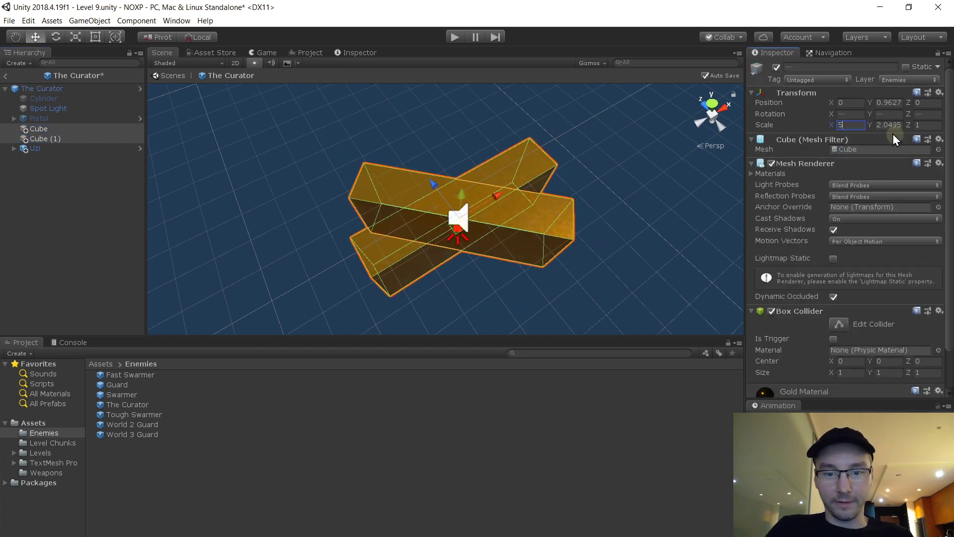
{"action": "key", "text": "Tab"}
{"action": "key", "text": "Tab"}
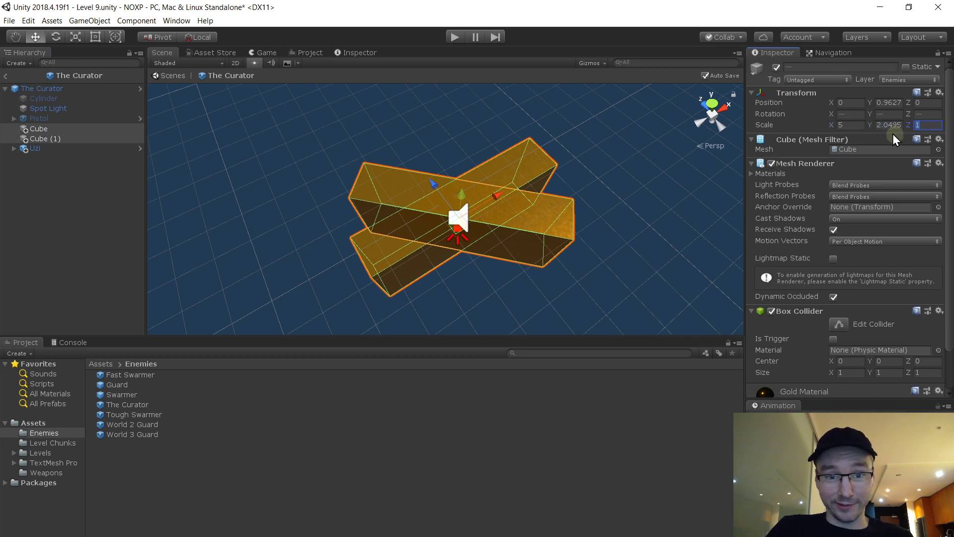
{"action": "type", "text": "5"}
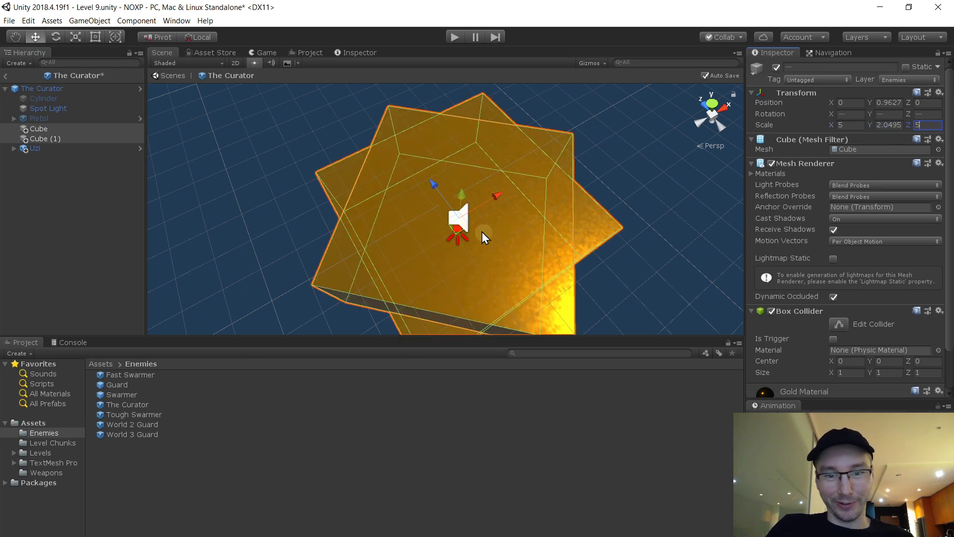
- Delete the Uzi weapon from The Curator prefab
{"action": "right_click_drag", "start_coordinate": [481, 232], "coordinate": [572, 209]}
{"action": "key", "text": "s"}
{"action": "key", "text": "w"}
{"action": "left_click", "coordinate": [573, 198]}
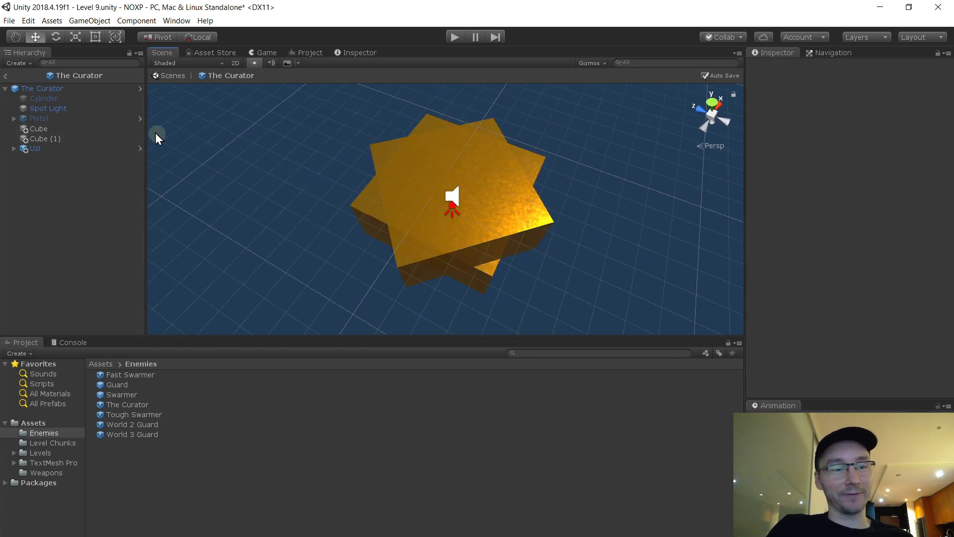
{"action": "left_click", "coordinate": [54, 149]}
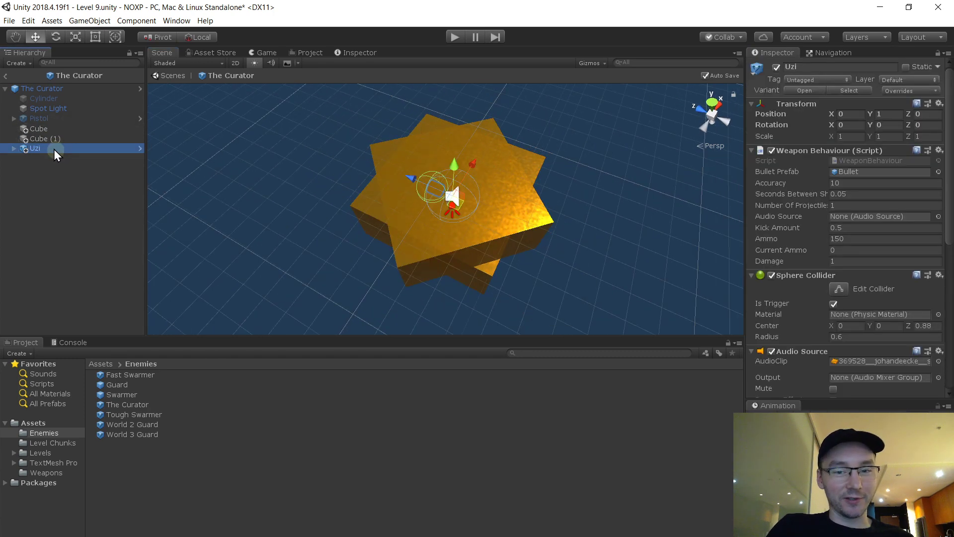
{"action": "key", "text": "Delete"}
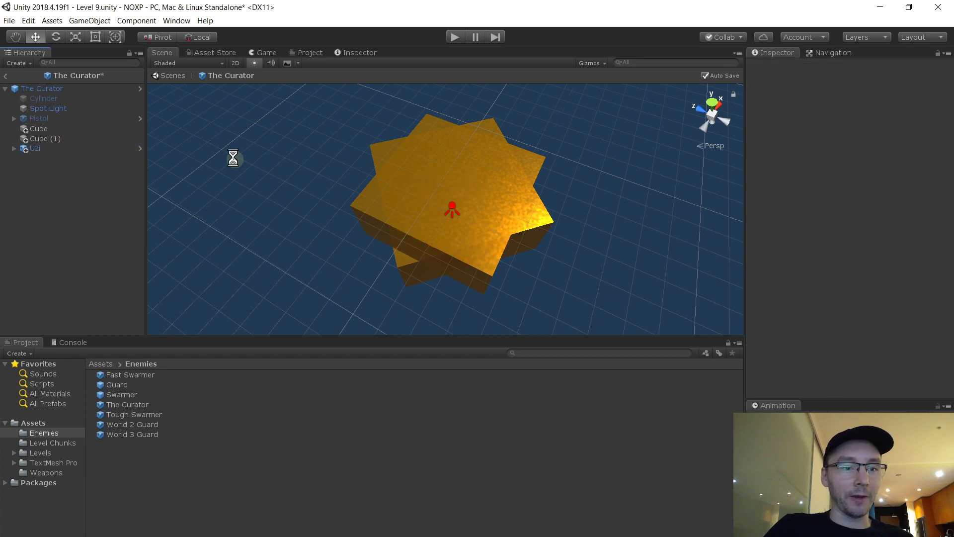
- Rename the Uzishot prefab in the Weapons folder as "Auto Shotgun"
{"action": "left_click", "coordinate": [52, 473]}
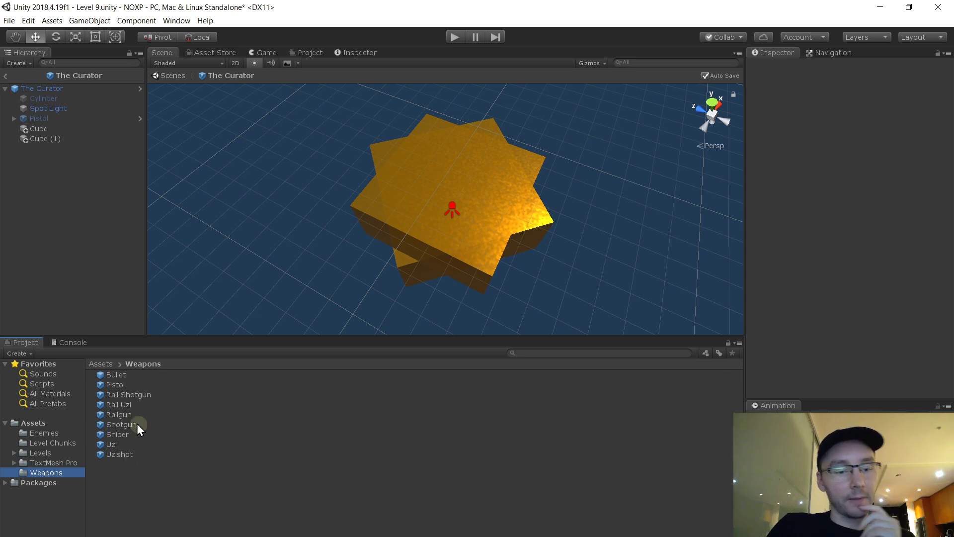
{"action": "left_click", "coordinate": [129, 394]}
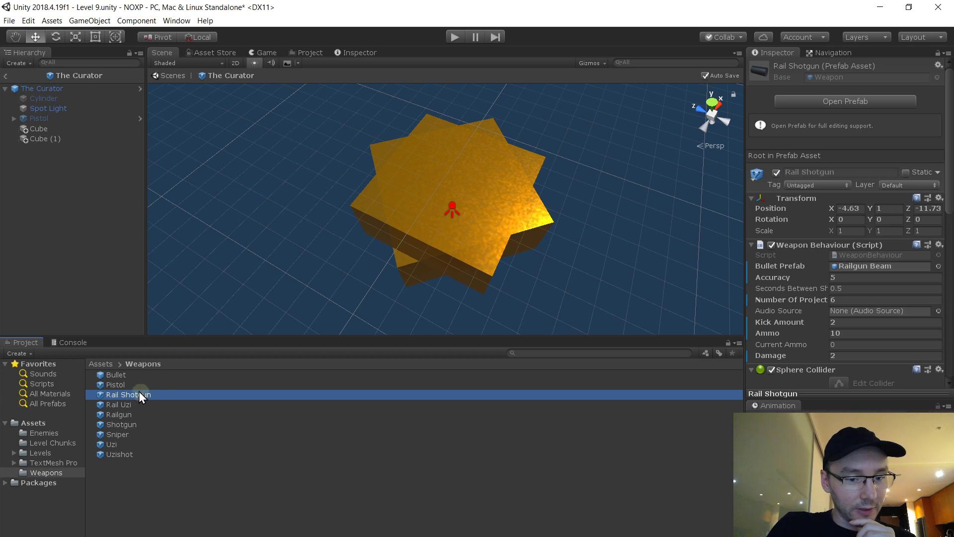
{"action": "left_click", "coordinate": [135, 448]}
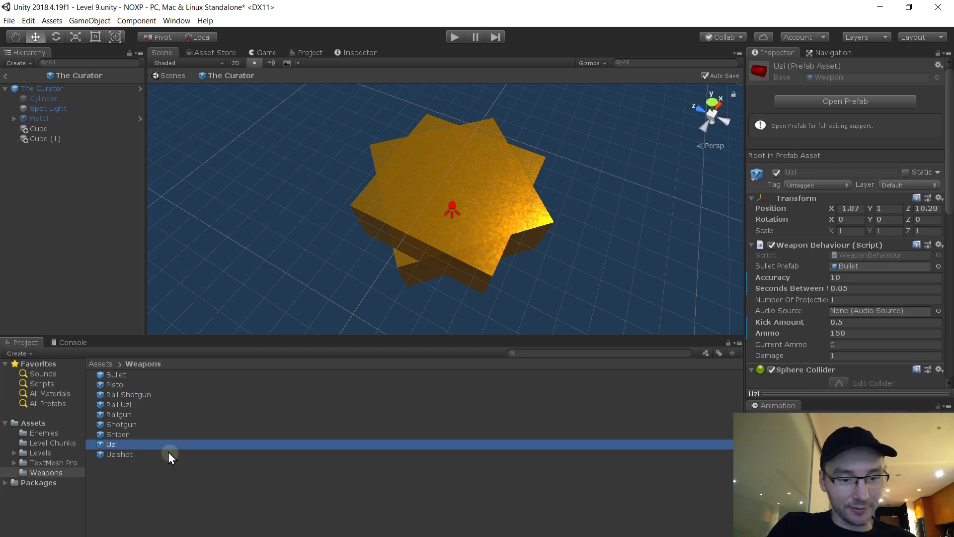
{"action": "key", "text": "F2"}
{"action": "type", "text": "Aut"}
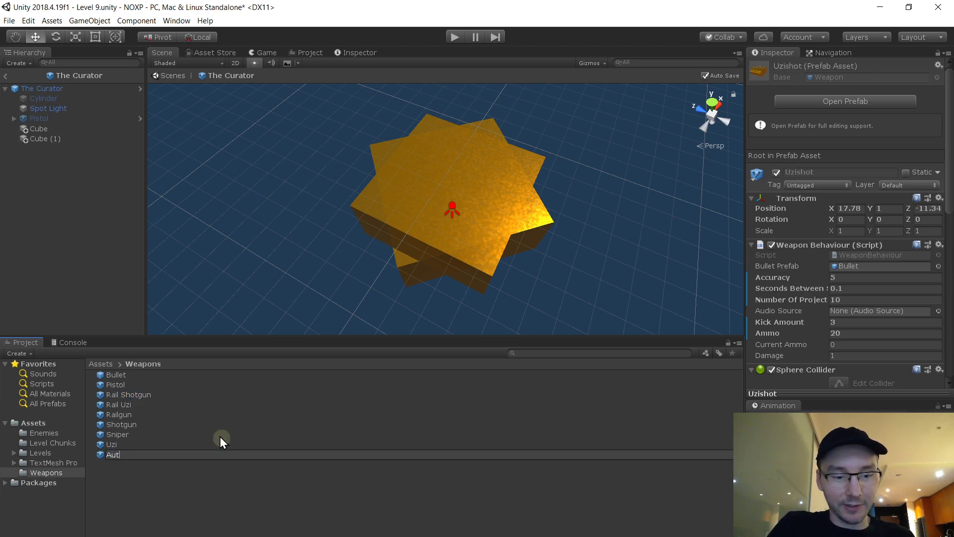
{"action": "type", "text": "o Shotgun"}
{"action": "key", "text": "Return"}
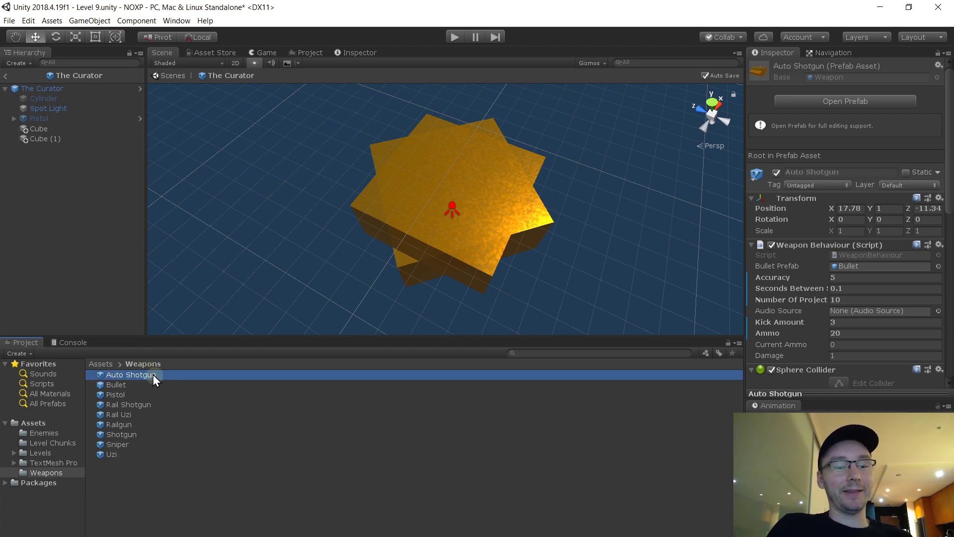
- Add the Auto Shotgun prefab to The Curator and set its X and Z position to 0
{"action": "left_click_drag", "start_coordinate": [153, 375], "coordinate": [52, 203]}
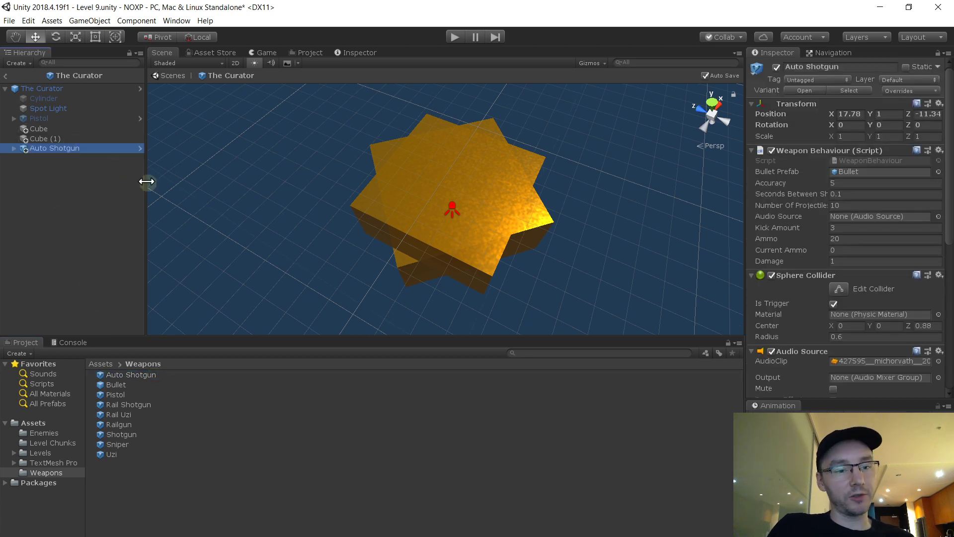
{"action": "left_click_drag", "start_coordinate": [418, 133], "coordinate": [484, 100], "text": "alt"}
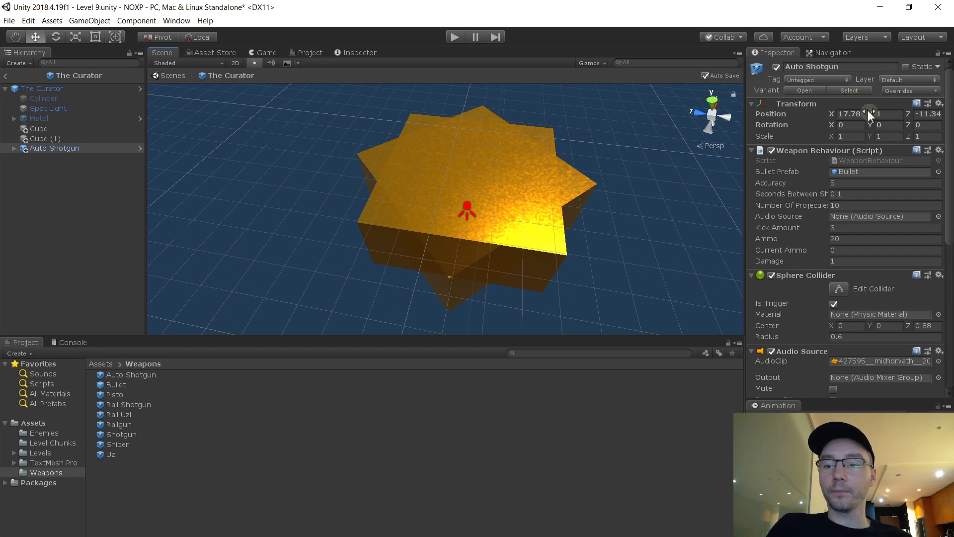
{"action": "type", "text": "0"}
{"action": "key", "text": "Tab"}
{"action": "key", "text": "Tab"}
{"action": "type", "text": "0"}
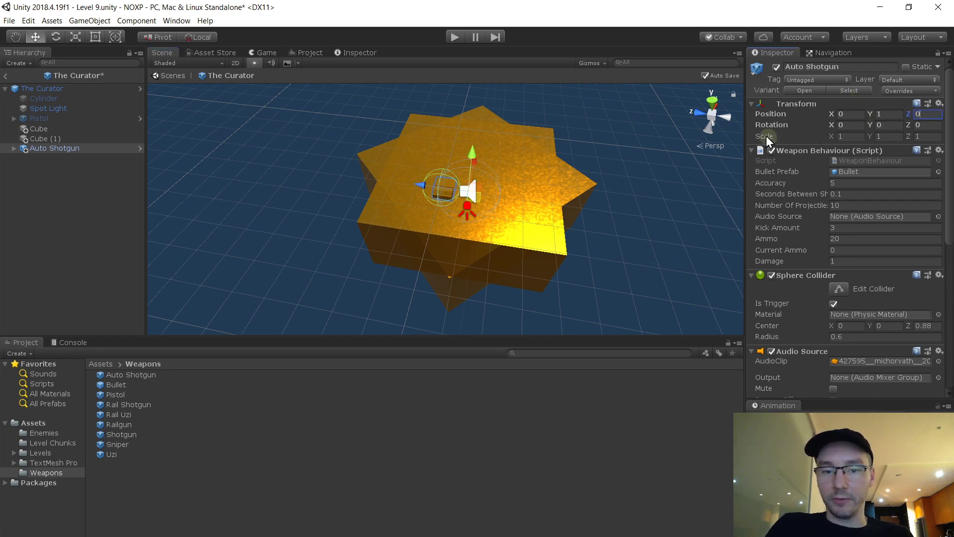
- Create a new material in the Assets folder and name it "Boss Material"
{"action": "left_click_drag", "start_coordinate": [343, 172], "coordinate": [584, 85], "text": "alt"}
{"action": "right_click_drag", "start_coordinate": [584, 86], "coordinate": [499, 119]}
{"action": "key", "text": "s"}
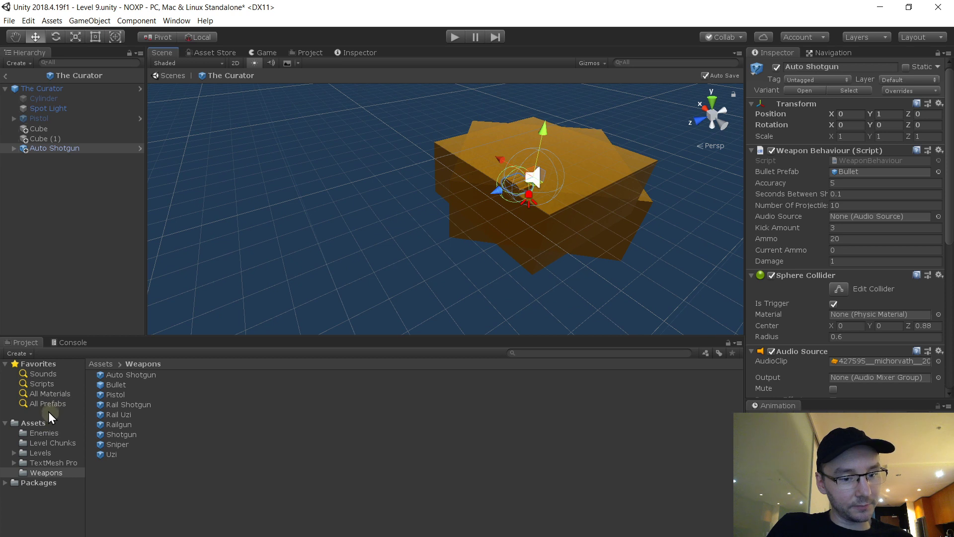
{"action": "left_click", "coordinate": [74, 140]}
{"action": "left_click", "coordinate": [73, 131], "text": "ctrl"}
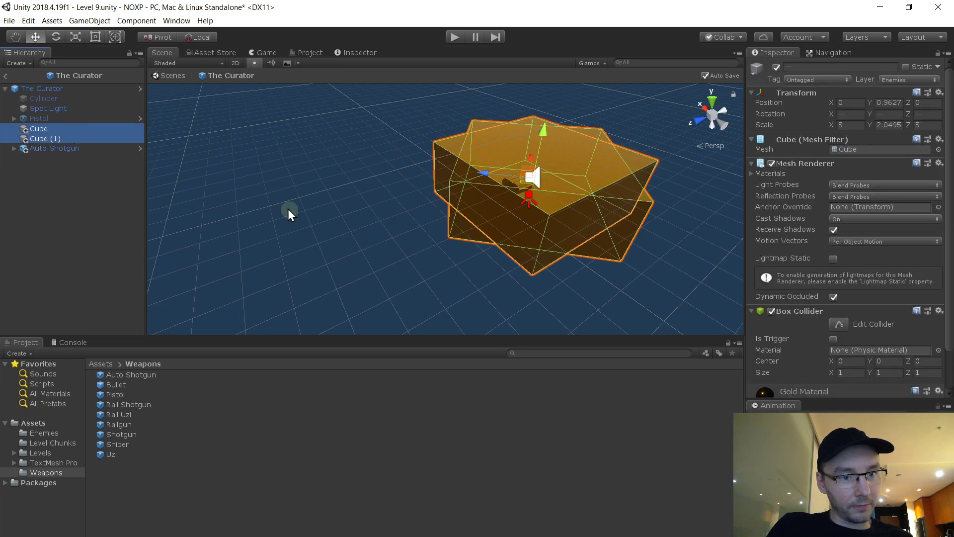
{"action": "scroll", "coordinate": [925, 259], "scroll_direction": "down", "scroll_amount": 2}
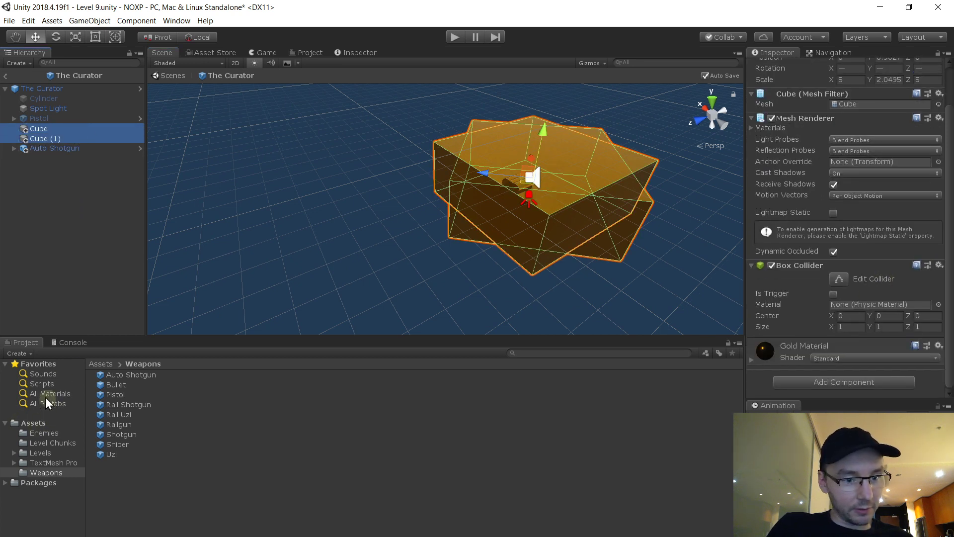
{"action": "left_click", "coordinate": [47, 394]}
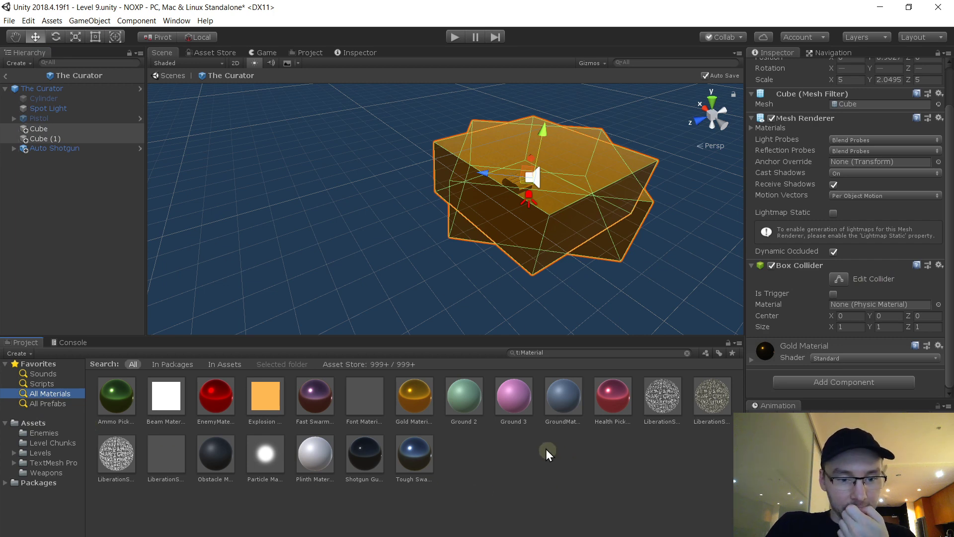
{"action": "right_click", "coordinate": [500, 460]}
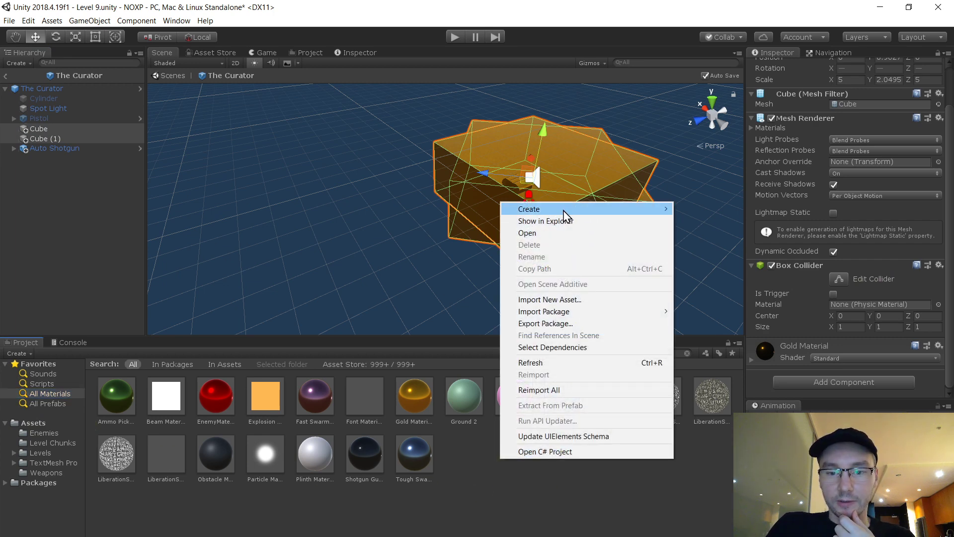
{"action": "mouse_move", "coordinate": [533, 209]}
{"action": "left_click", "coordinate": [726, 326]}
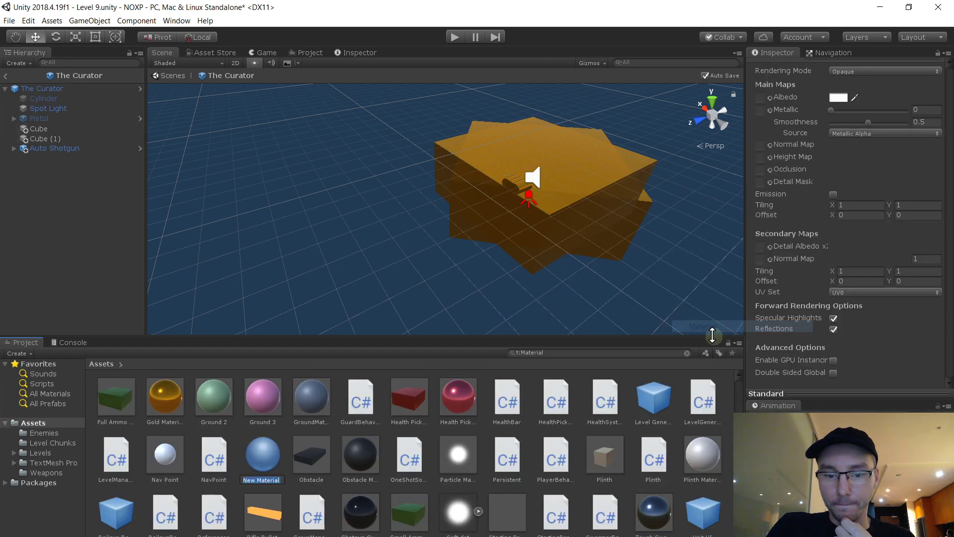
{"action": "type", "text": "B"}
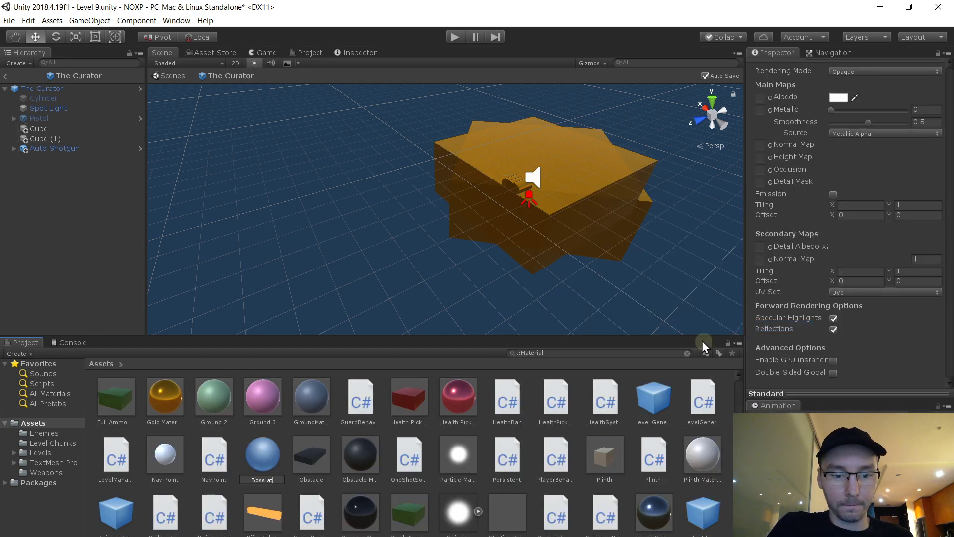
{"action": "type", "text": "oss Material"}
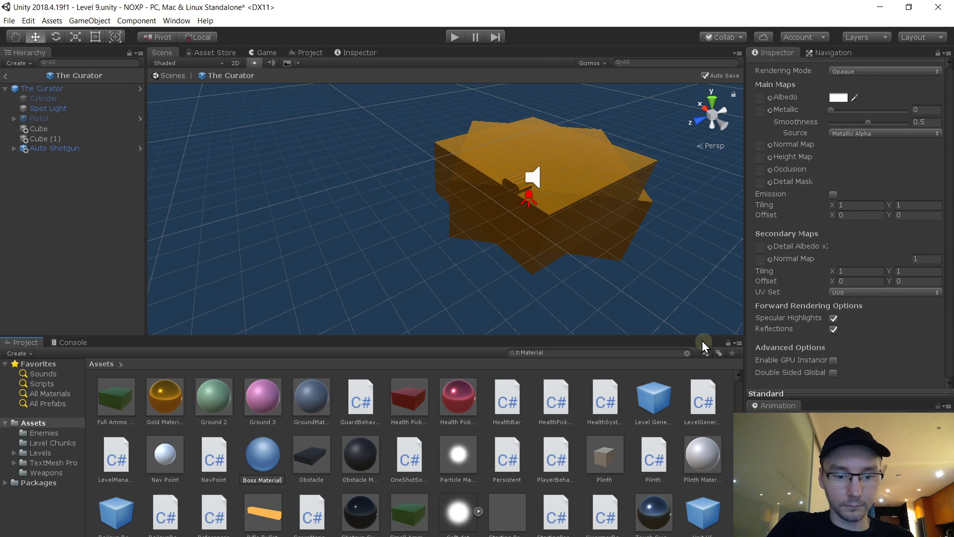
{"action": "key", "text": "Return"}
- Assign Boss Material to both body cubes, Cube and Cube (1), replacing their gold material
{"action": "scroll", "coordinate": [560, 424], "scroll_direction": "down", "scroll_amount": 3}
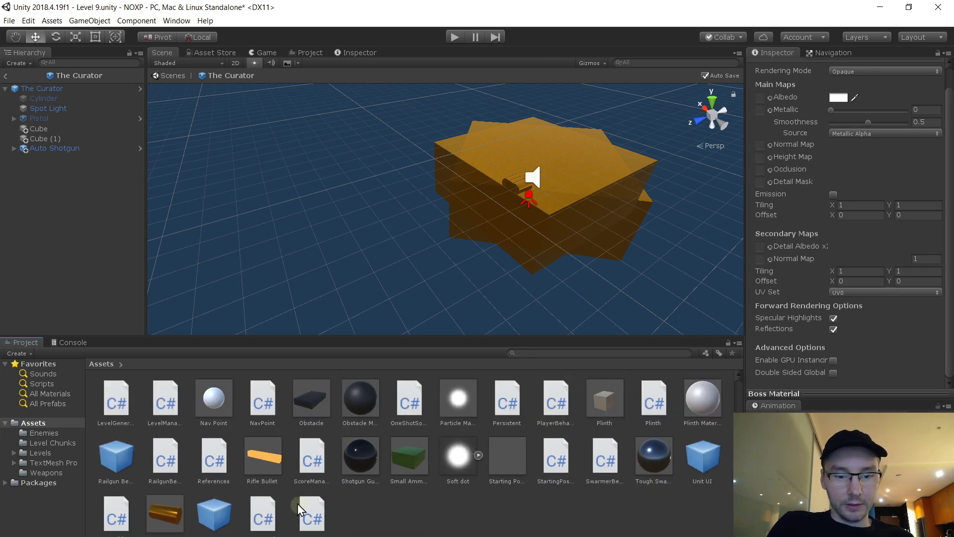
{"action": "scroll", "coordinate": [355, 507], "scroll_direction": "up", "scroll_amount": 5}
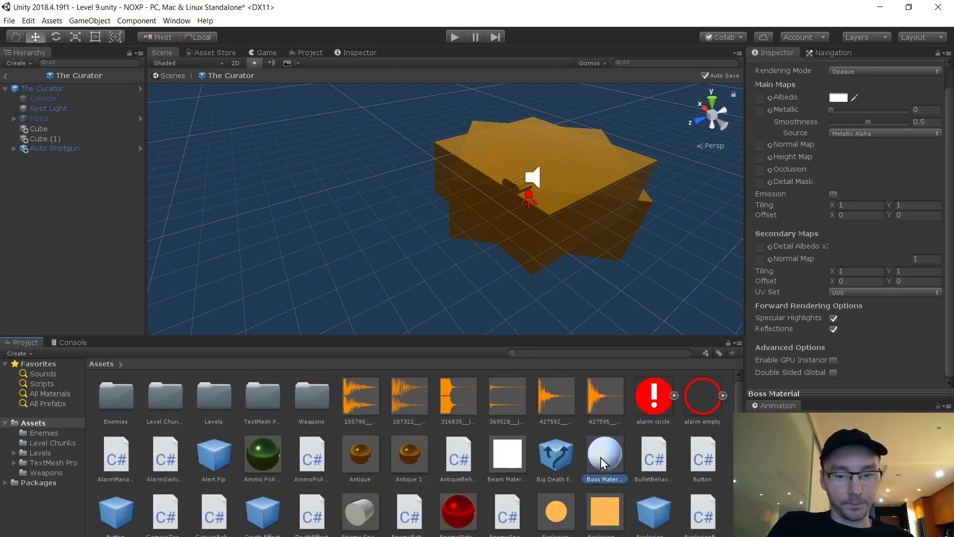
{"action": "left_click", "coordinate": [67, 128]}
{"action": "left_click", "coordinate": [71, 139], "text": "shift"}
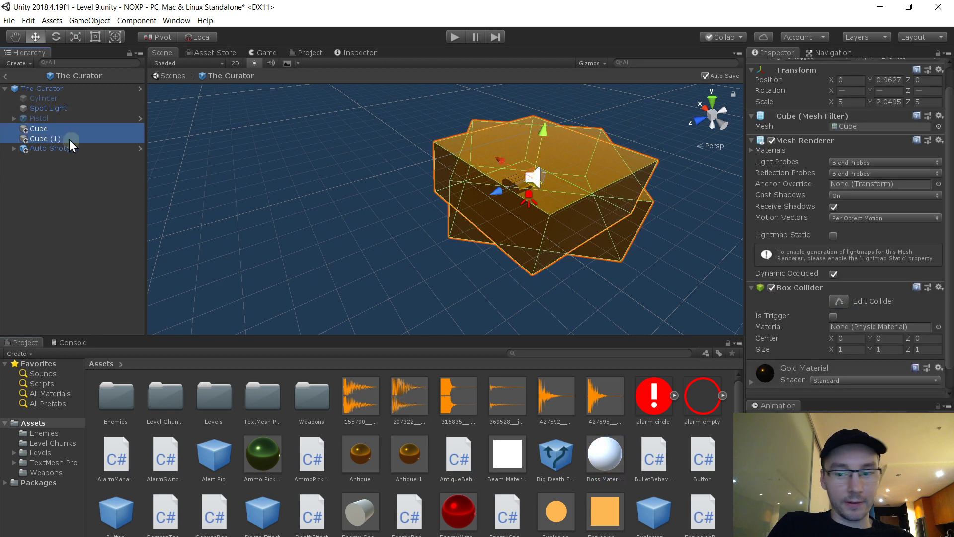
{"action": "scroll", "coordinate": [758, 264], "scroll_direction": "down", "scroll_amount": 2}
{"action": "left_click_drag", "start_coordinate": [601, 458], "coordinate": [839, 397]}
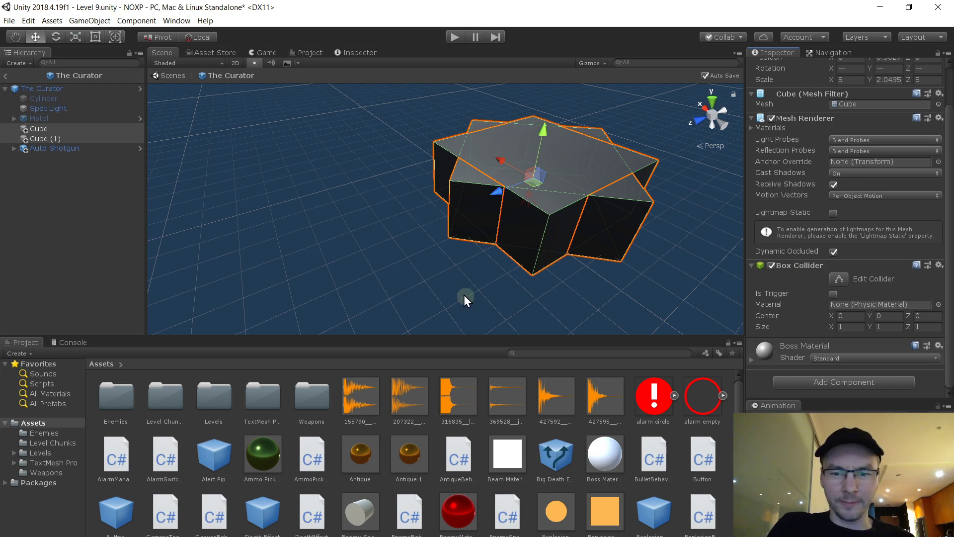
- Set Boss Material's Metallic value to 0.8 and its Albedo color to orange, FF8C00
{"action": "left_click", "coordinate": [752, 361]}
{"action": "scroll", "coordinate": [901, 336], "scroll_direction": "down", "scroll_amount": 3}
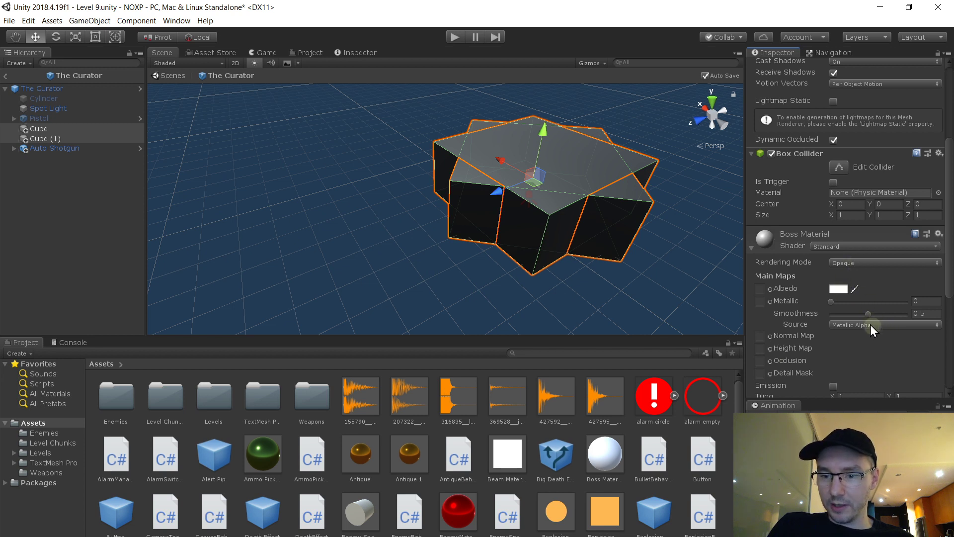
{"action": "left_click_drag", "start_coordinate": [835, 305], "coordinate": [891, 308]}
{"action": "left_click", "coordinate": [836, 291]}
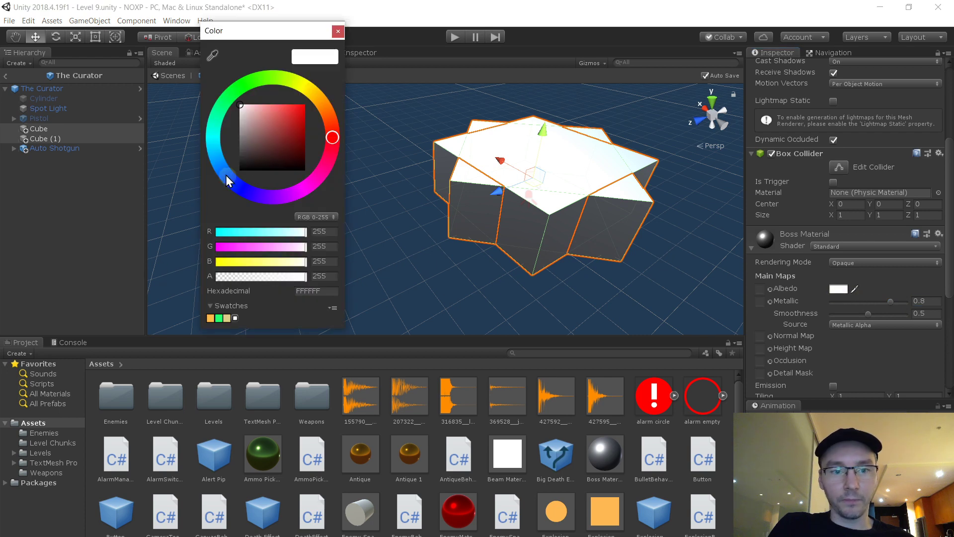
{"action": "left_click_drag", "start_coordinate": [279, 131], "coordinate": [321, 95]}
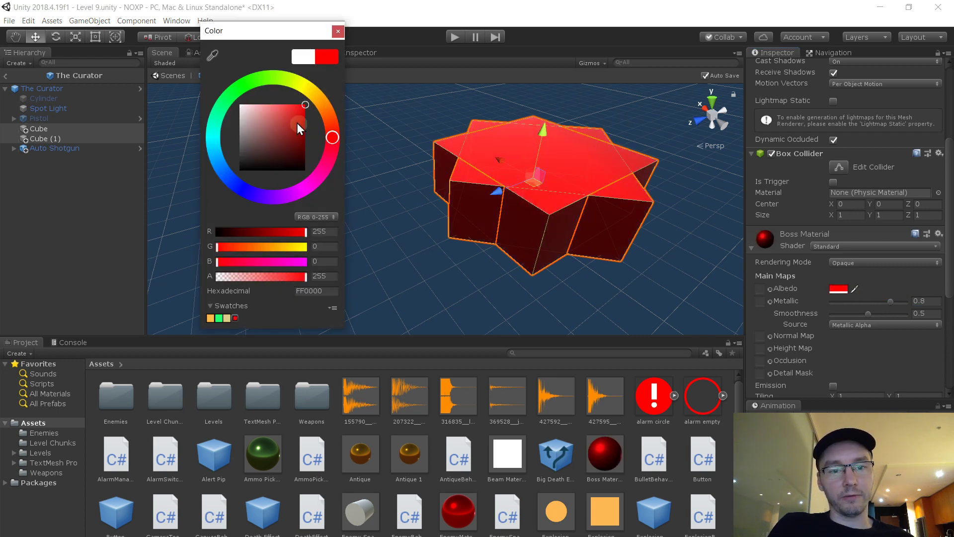
{"action": "left_click_drag", "start_coordinate": [337, 138], "coordinate": [322, 109]}
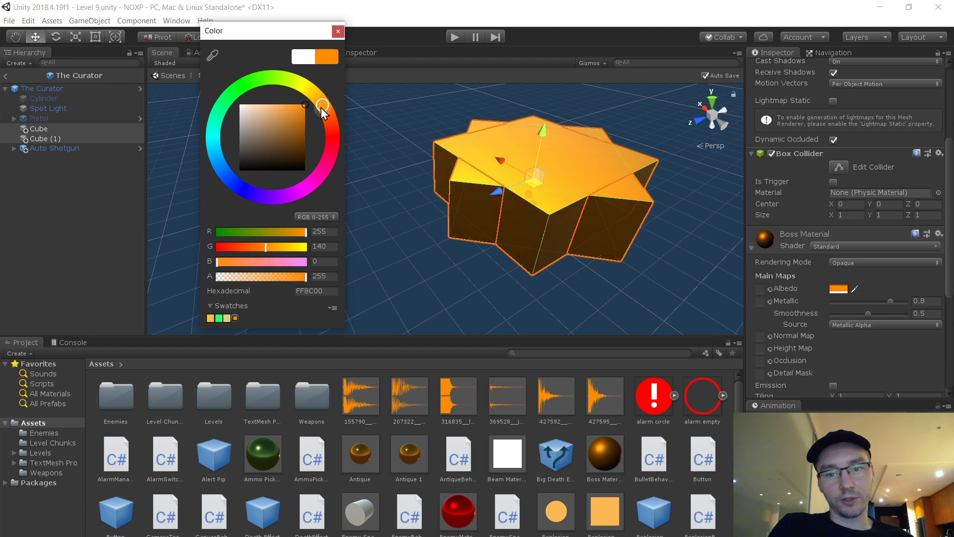
{"action": "left_click", "coordinate": [338, 31]}
- Move the Auto Shotgun out along its Z axis to the body's front edge, at Z about 2.7
{"action": "key", "text": "w"}
{"action": "right_click_drag", "start_coordinate": [384, 117], "coordinate": [431, 141]}
{"action": "key", "text": "s"}
{"action": "key", "text": "w"}
{"action": "key", "text": "w"}
{"action": "key", "text": "d"}
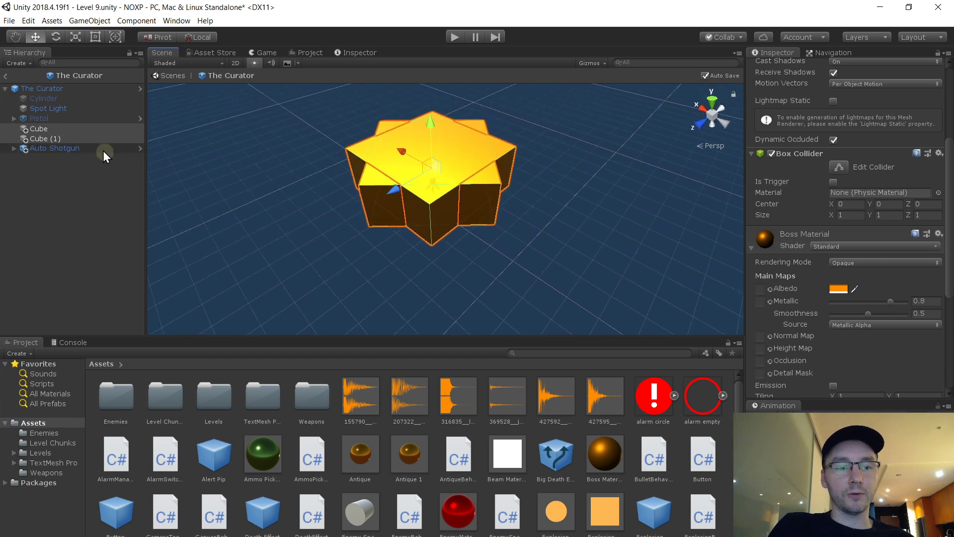
{"action": "left_click", "coordinate": [103, 149]}
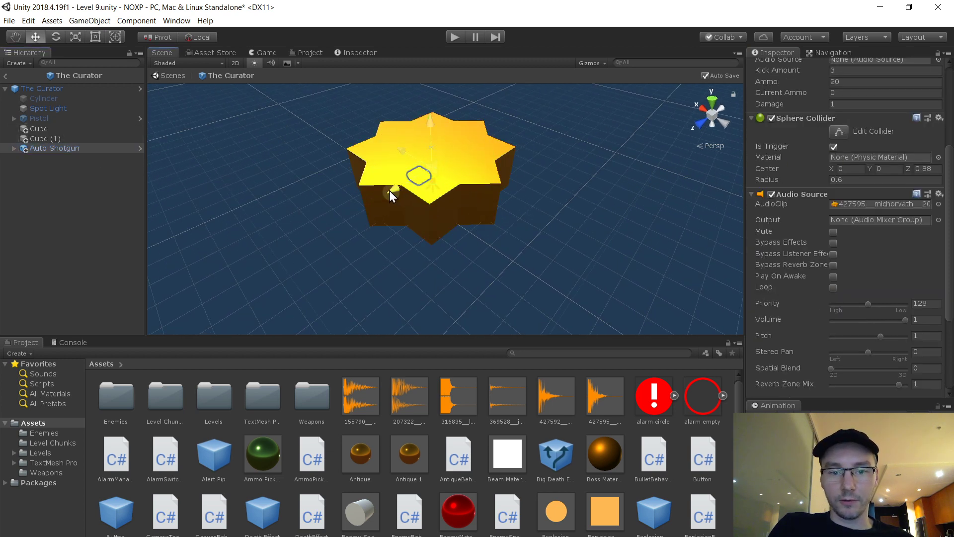
{"action": "left_click_drag", "start_coordinate": [389, 190], "coordinate": [297, 243]}
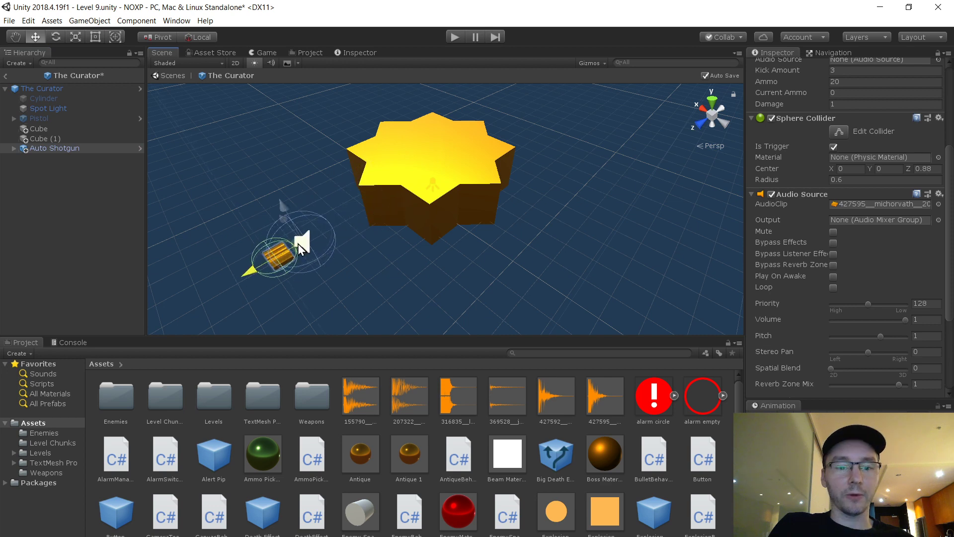
{"action": "mouse_move", "coordinate": [397, 219]}
{"action": "right_mouse_down"}
{"action": "mouse_move", "coordinate": [343, 243]}
{"action": "mouse_move", "coordinate": [307, 205]}
{"action": "mouse_move", "coordinate": [400, 234]}
{"action": "right_mouse_up"}
{"action": "left_click_drag", "start_coordinate": [386, 239], "coordinate": [581, 202]}
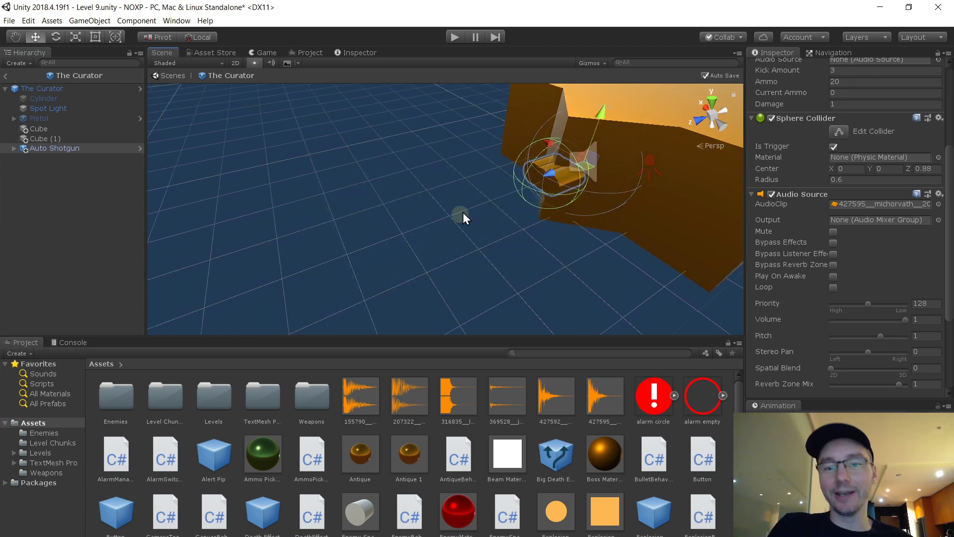
{"action": "right_click_drag", "start_coordinate": [463, 213], "coordinate": [389, 195]}
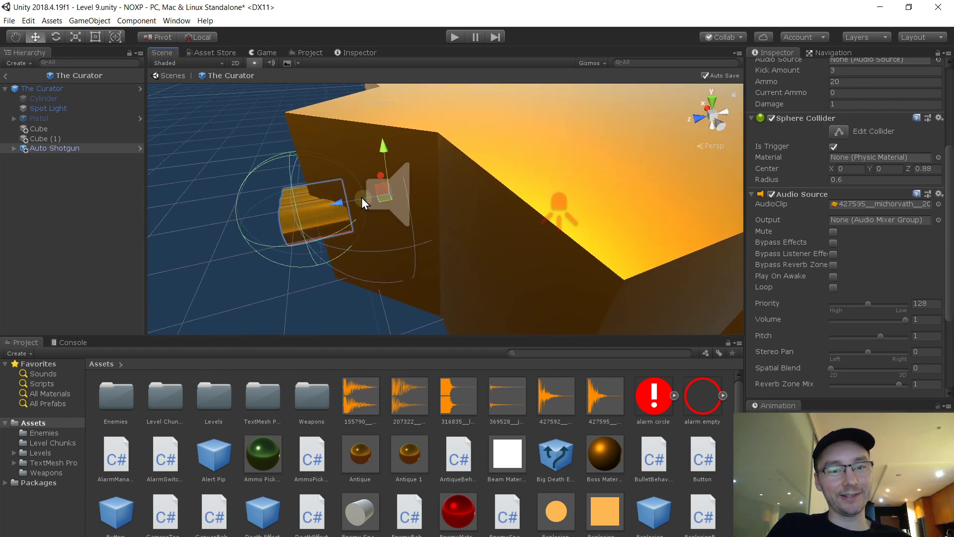
{"action": "mouse_move", "coordinate": [406, 246]}
{"action": "right_mouse_down"}
{"action": "mouse_move", "coordinate": [439, 239]}
{"action": "mouse_move", "coordinate": [404, 244]}
{"action": "right_mouse_up"}
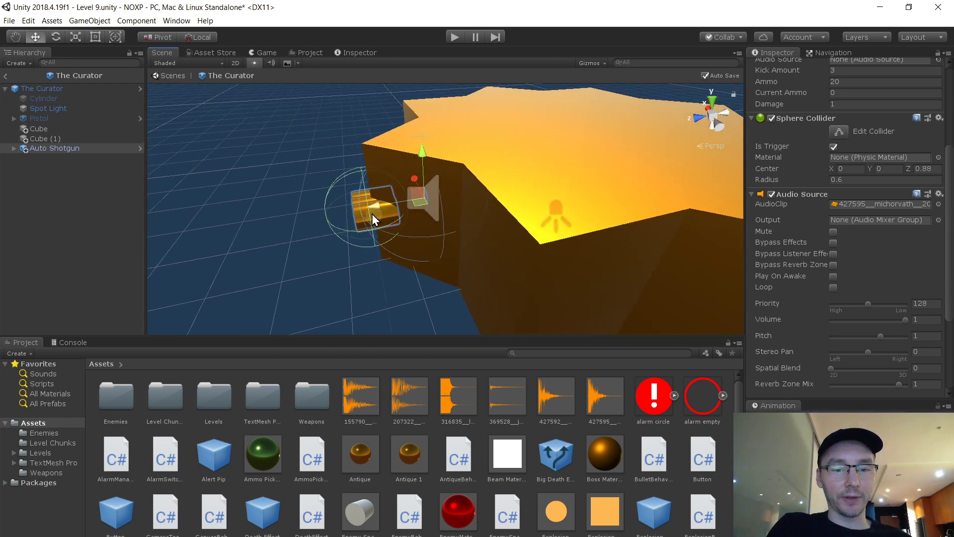
{"action": "left_click_drag", "start_coordinate": [372, 213], "coordinate": [372, 215]}
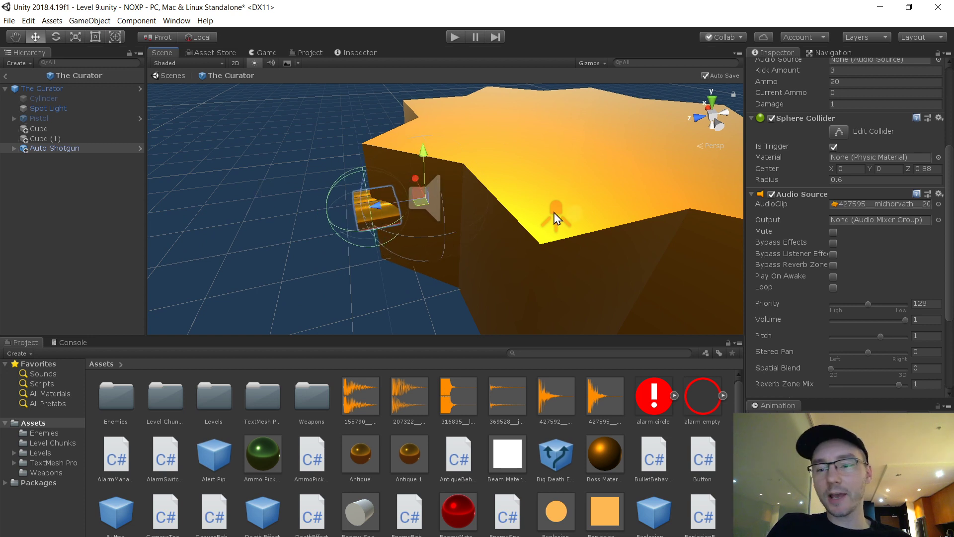
- Open the WeaponBehaviour script in Visual Studio, examine where the Fire method spawns bullets, and return to Unity
{"action": "scroll", "coordinate": [876, 159], "scroll_direction": "up", "scroll_amount": 5}
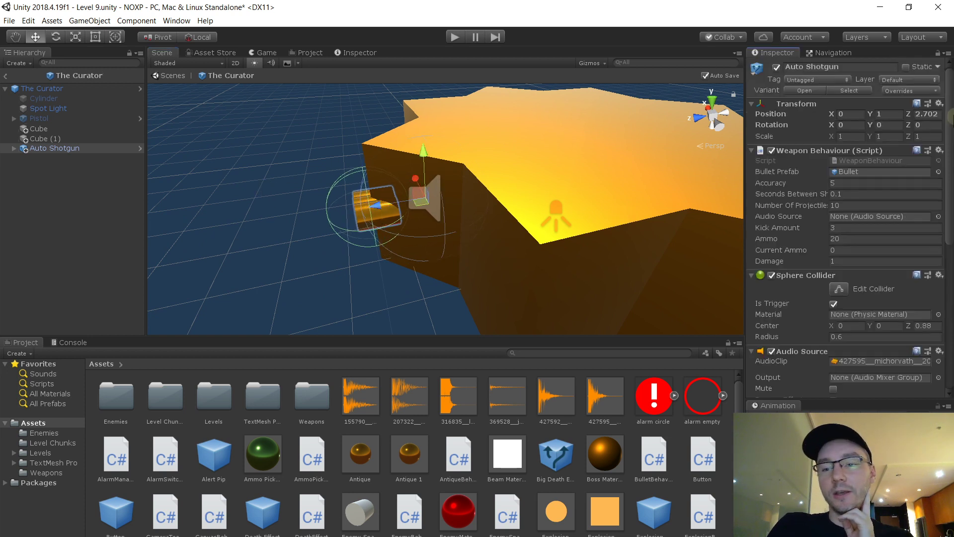
{"action": "double_click", "coordinate": [866, 159]}
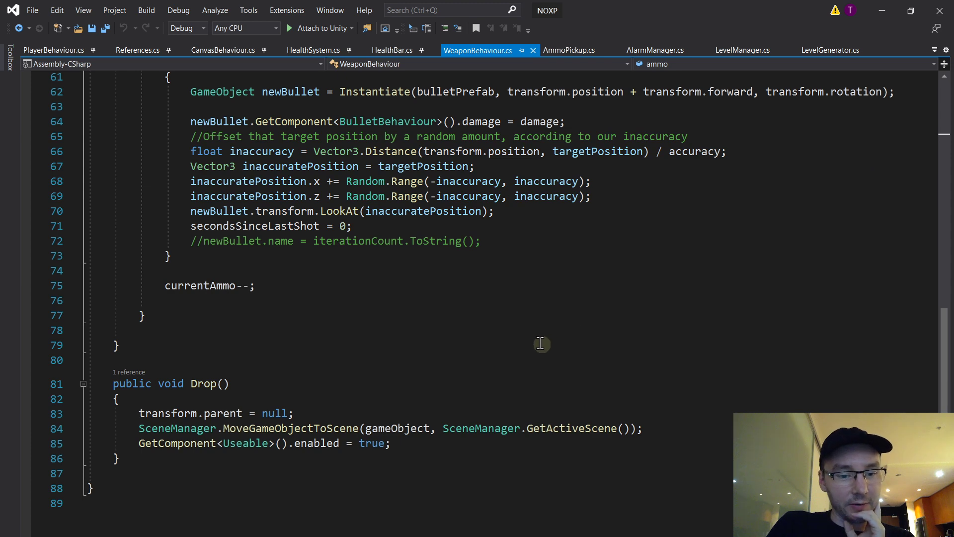
{"action": "scroll", "coordinate": [540, 342], "scroll_direction": "up", "scroll_amount": 6}
{"action": "scroll", "coordinate": [382, 347], "scroll_direction": "down", "scroll_amount": 1}
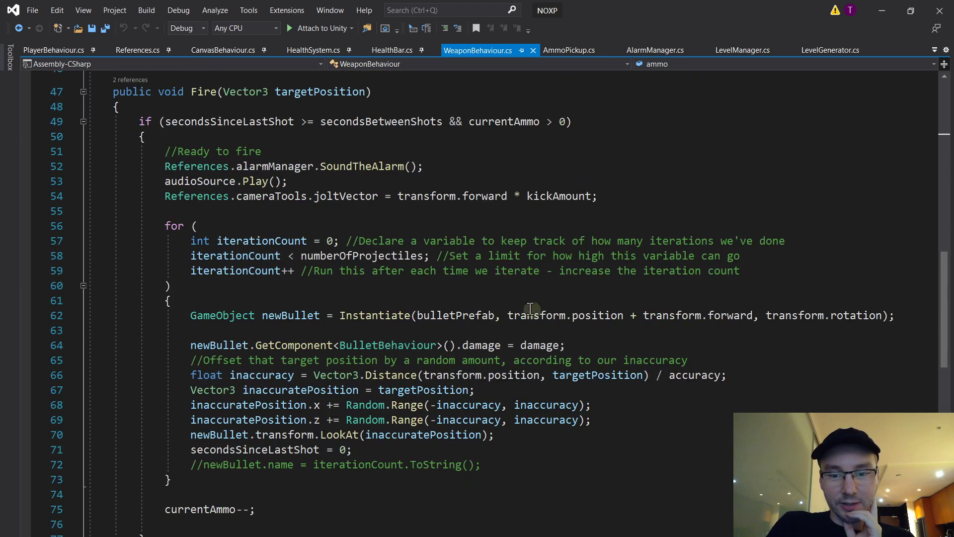
{"action": "left_click", "coordinate": [596, 316]}
{"action": "left_click", "coordinate": [753, 316]}
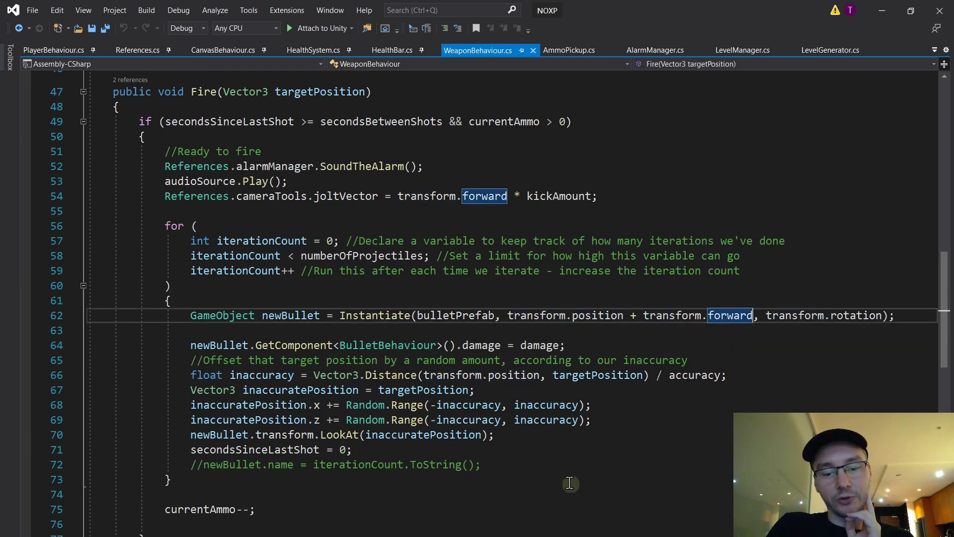
{"action": "key", "text": "alt+Tab"}
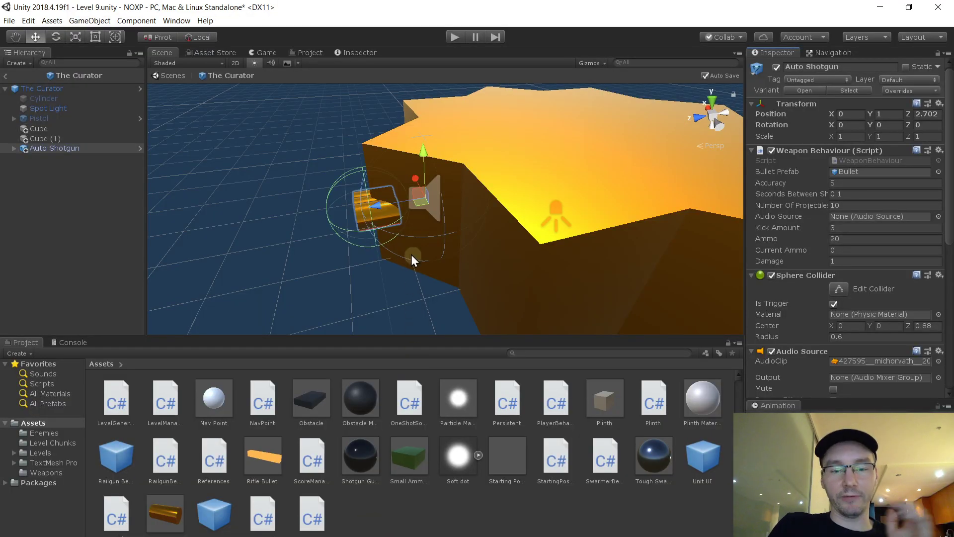
- Move the Auto Shotgun clear of the boss's body along its Z axis, to Z about 3.63
{"action": "scroll", "coordinate": [360, 210], "scroll_direction": "down", "scroll_amount": 5}
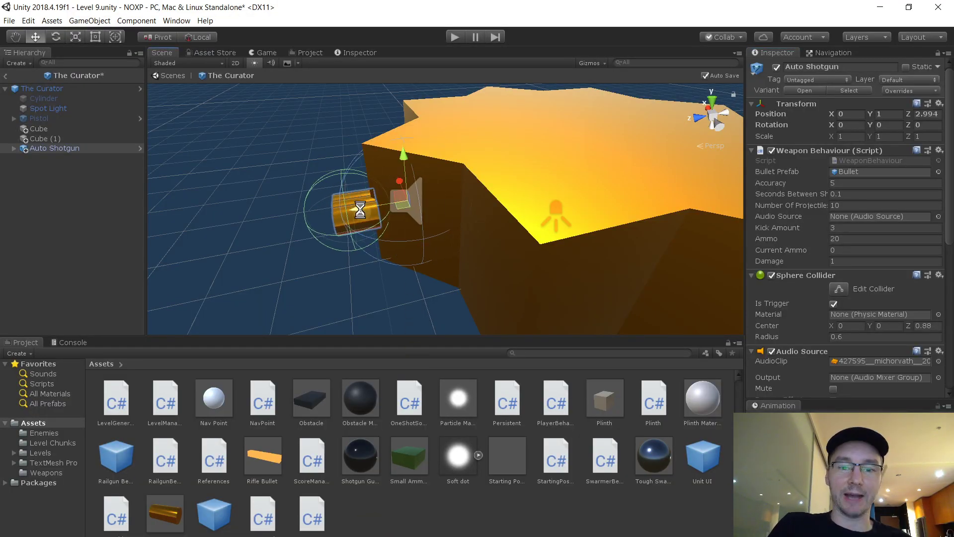
{"action": "left_click_drag", "start_coordinate": [360, 210], "coordinate": [264, 207], "text": "alt"}
{"action": "scroll", "coordinate": [321, 160], "scroll_direction": "up", "scroll_amount": 4}
{"action": "scroll", "coordinate": [265, 207], "scroll_direction": "up", "scroll_amount": 4}
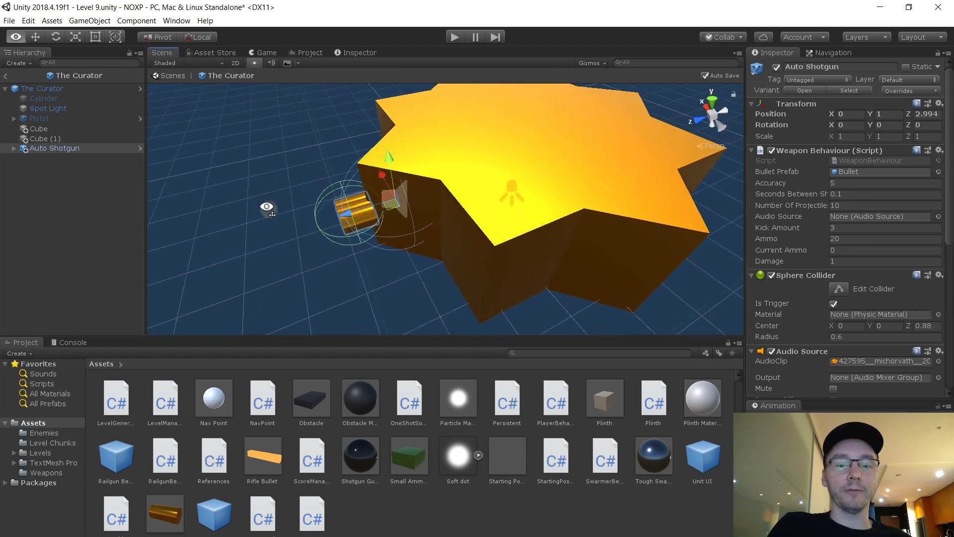
{"action": "left_click_drag", "start_coordinate": [331, 213], "coordinate": [297, 224]}
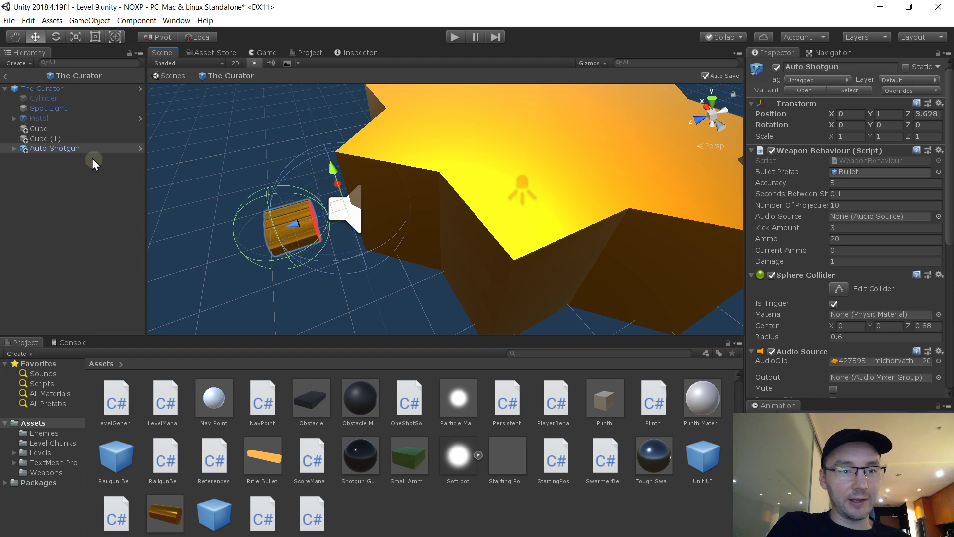
- Try to shift the Auto Shotgun's three barrel cylinders back towards the boss's body, and undo the move
{"action": "left_click", "coordinate": [15, 148]}
{"action": "left_click", "coordinate": [63, 159]}
{"action": "left_click", "coordinate": [75, 176], "text": "shift"}
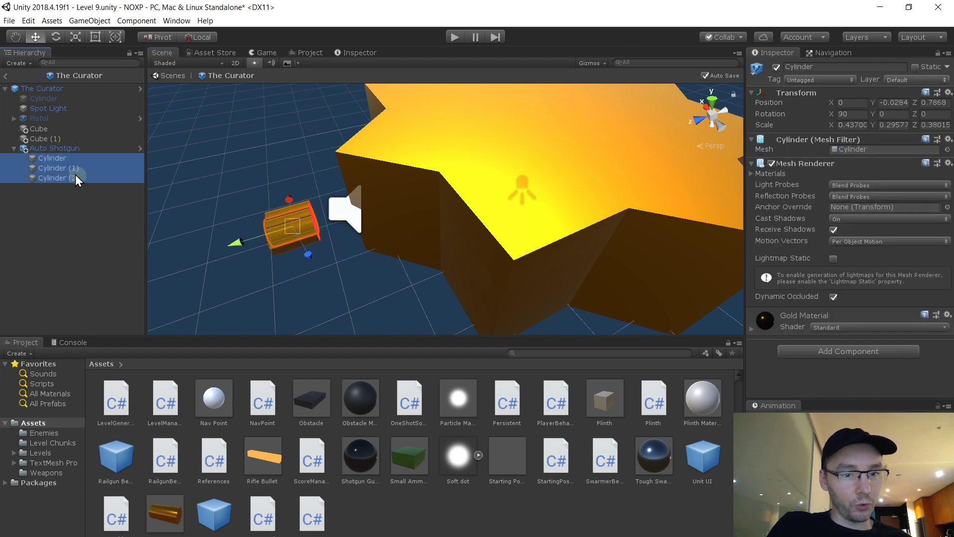
{"action": "left_click_drag", "start_coordinate": [231, 244], "coordinate": [241, 244]}
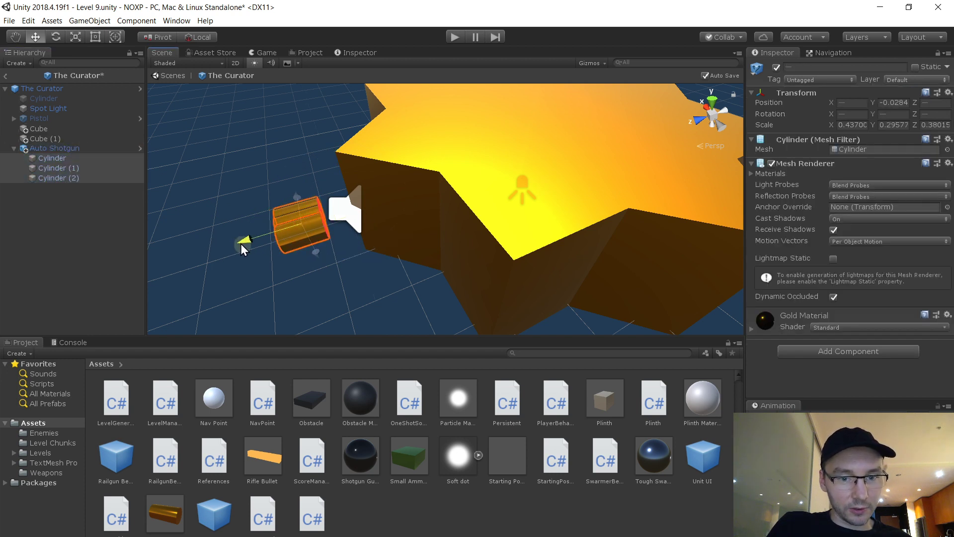
{"action": "key", "text": "ctrl+z"}
- Add a cube as a child of the Auto Shotgun to mark its origin, scaled to 0.1 on all three axes
{"action": "left_click", "coordinate": [87, 148]}
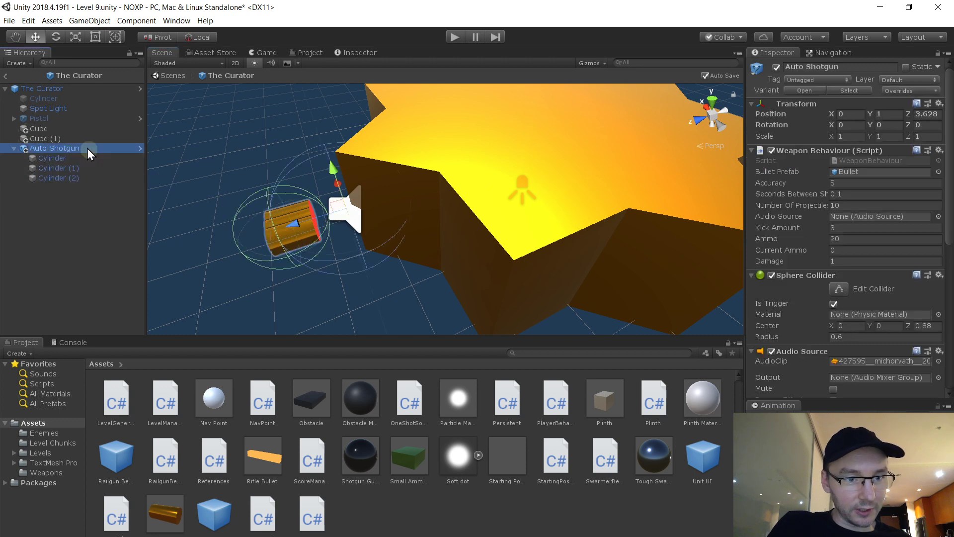
{"action": "right_click", "coordinate": [88, 148]}
{"action": "mouse_move", "coordinate": [154, 245]}
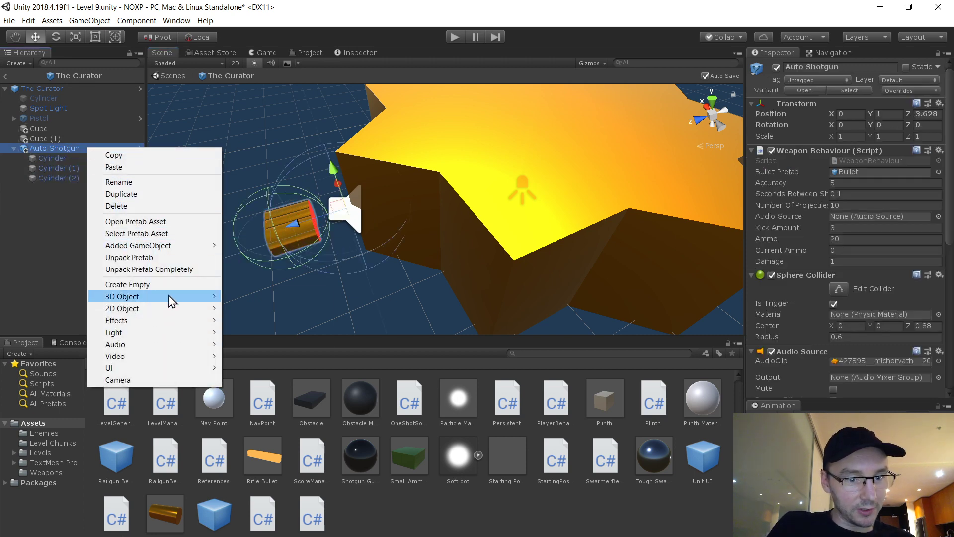
{"action": "mouse_move", "coordinate": [172, 301]}
{"action": "left_click", "coordinate": [246, 296]}
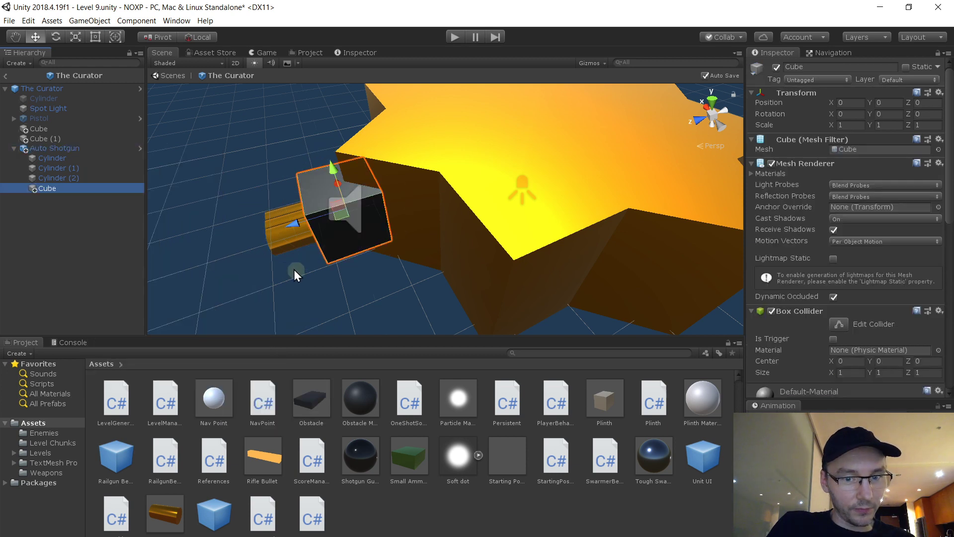
{"action": "left_click", "coordinate": [854, 126]}
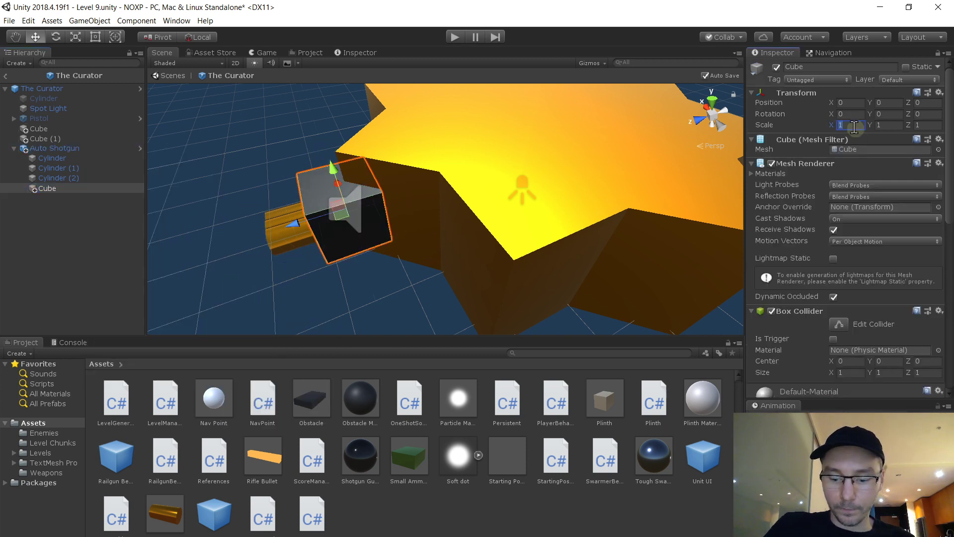
{"action": "type", "text": "0.1"}
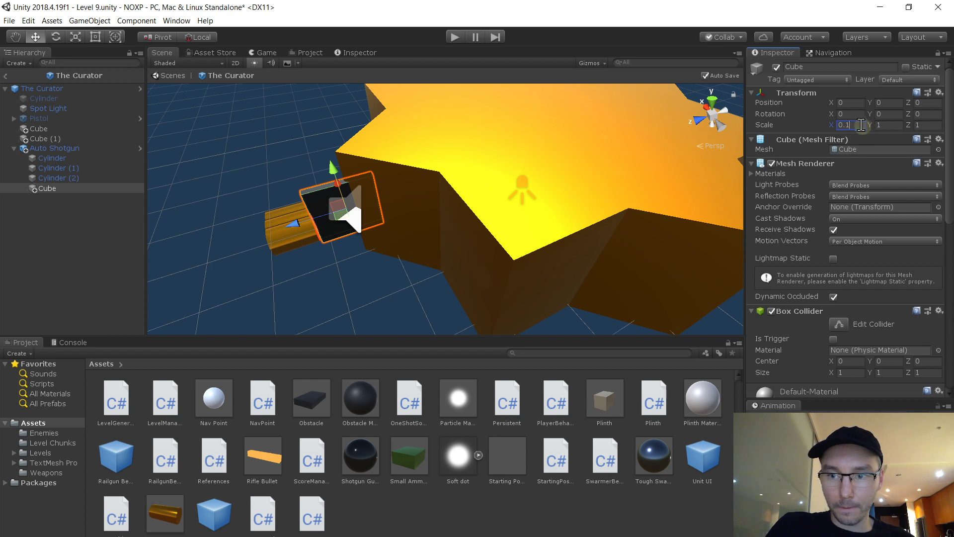
{"action": "key", "text": "Return"}
{"action": "type", "text": "0.1"}
{"action": "key", "text": "Tab"}
{"action": "type", "text": "0.1"}
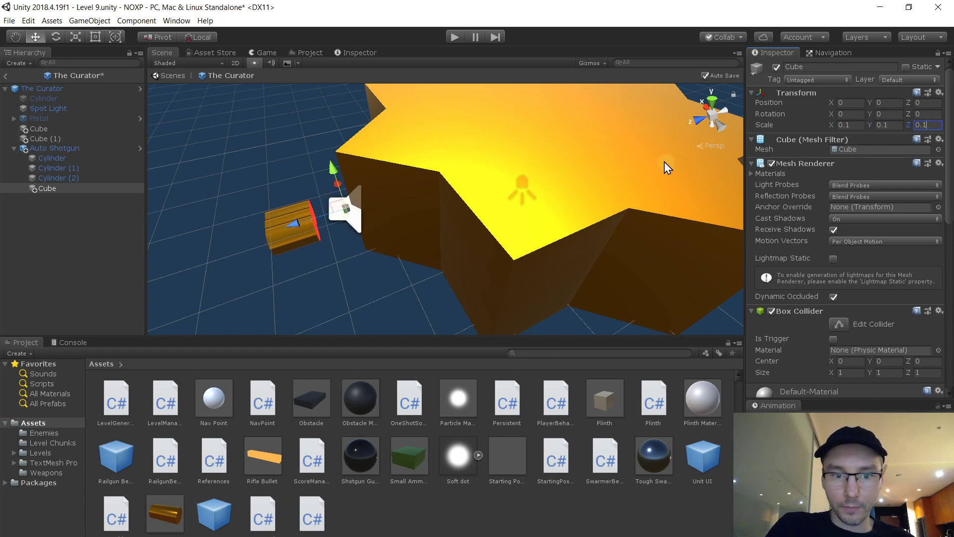
- Move the Auto Shotgun's three cylinders back along their length until their front end meets the small cube marker, and delete the cube
{"action": "left_click", "coordinate": [65, 164]}
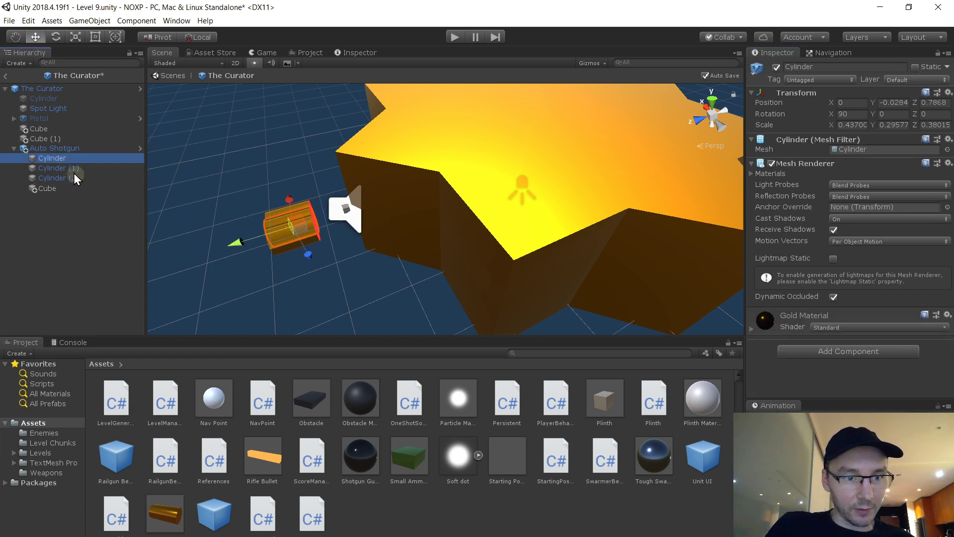
{"action": "left_click", "coordinate": [79, 178], "text": "shift"}
{"action": "left_click_drag", "start_coordinate": [243, 239], "coordinate": [268, 237]}
{"action": "left_click", "coordinate": [86, 195]}
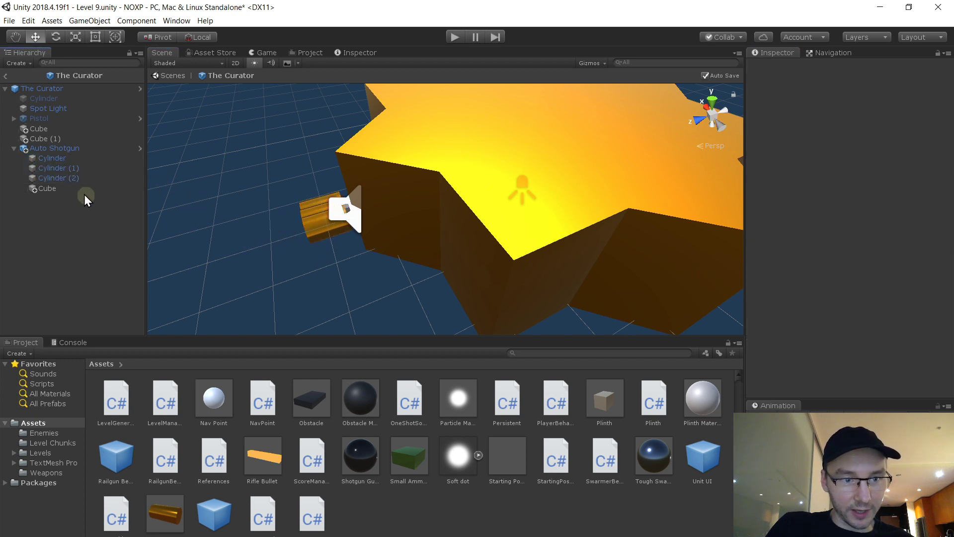
{"action": "left_click", "coordinate": [105, 189]}
{"action": "key", "text": "Delete"}
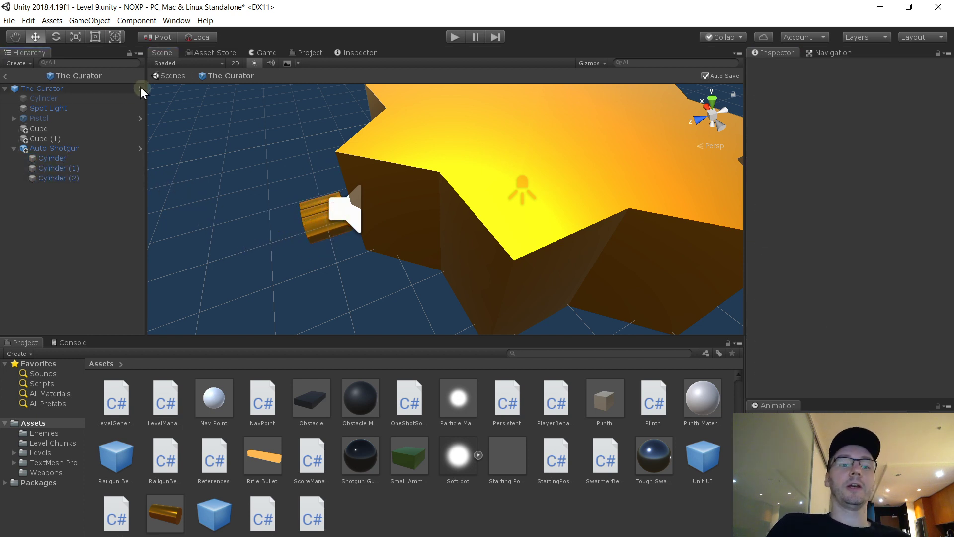
- Scale the whole Auto Shotgun up uniformly to about 2.17
{"action": "left_click", "coordinate": [103, 149]}
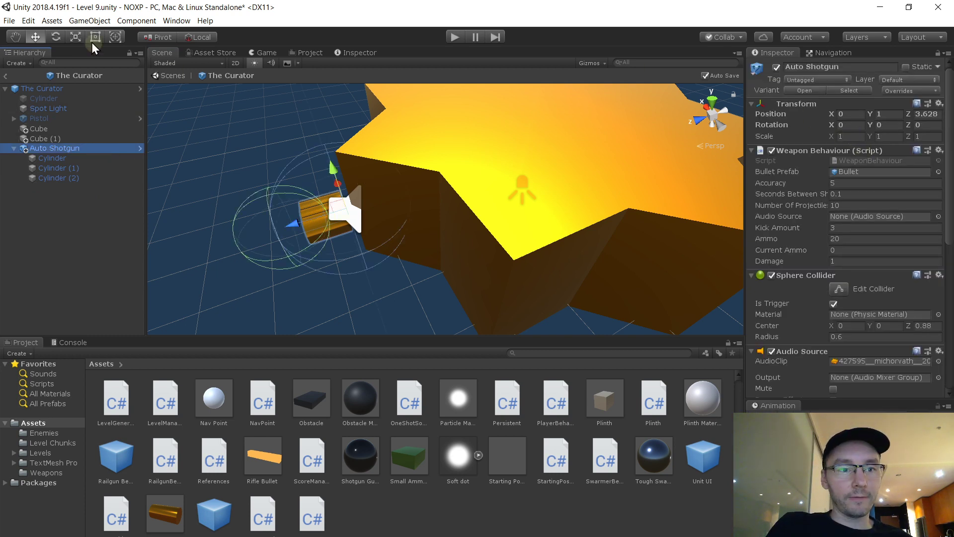
{"action": "right_click", "coordinate": [197, 149]}
{"action": "key", "text": "r"}
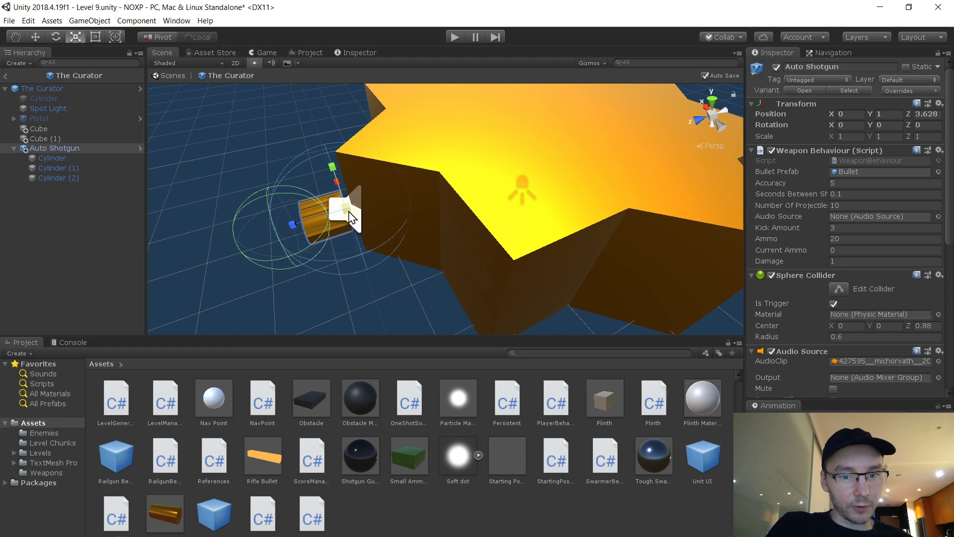
{"action": "left_click_drag", "start_coordinate": [349, 212], "coordinate": [239, 119]}
{"action": "left_click", "coordinate": [37, 35]}
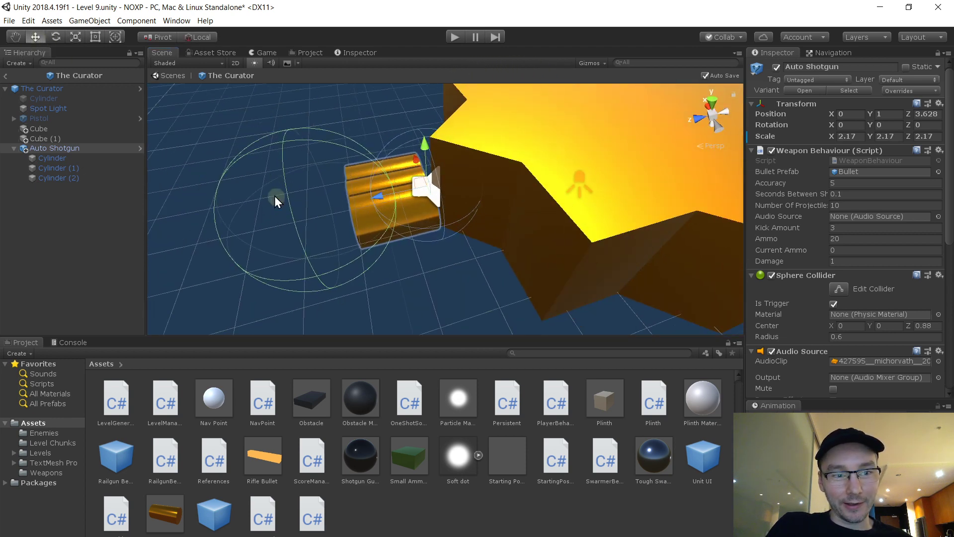
- Stretch the three barrel cylinders to a Y scale of about 0.6 and slide them back into the boss's body
{"action": "left_click", "coordinate": [106, 160]}
{"action": "left_click", "coordinate": [109, 179], "text": "shift"}
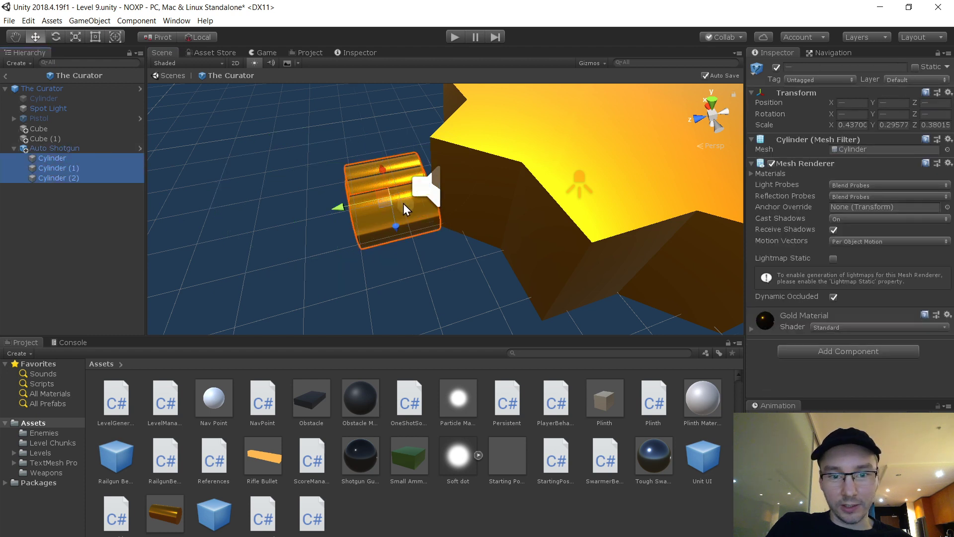
{"action": "left_click", "coordinate": [75, 37]}
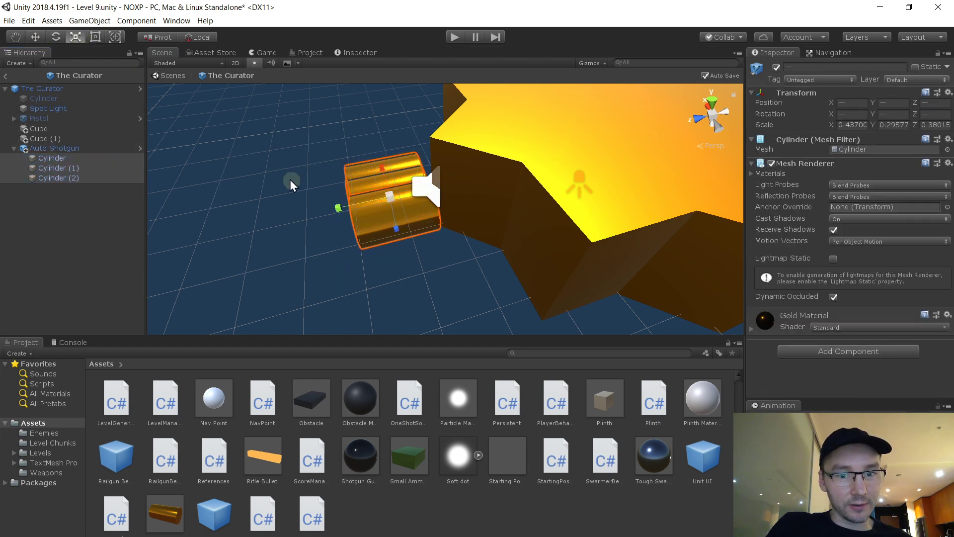
{"action": "left_click_drag", "start_coordinate": [334, 209], "coordinate": [286, 225]}
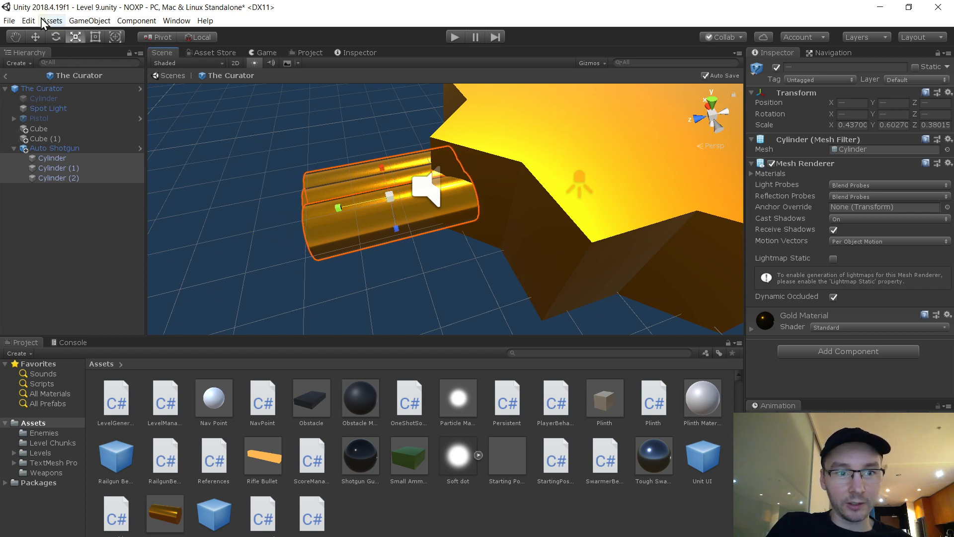
{"action": "left_click", "coordinate": [37, 35]}
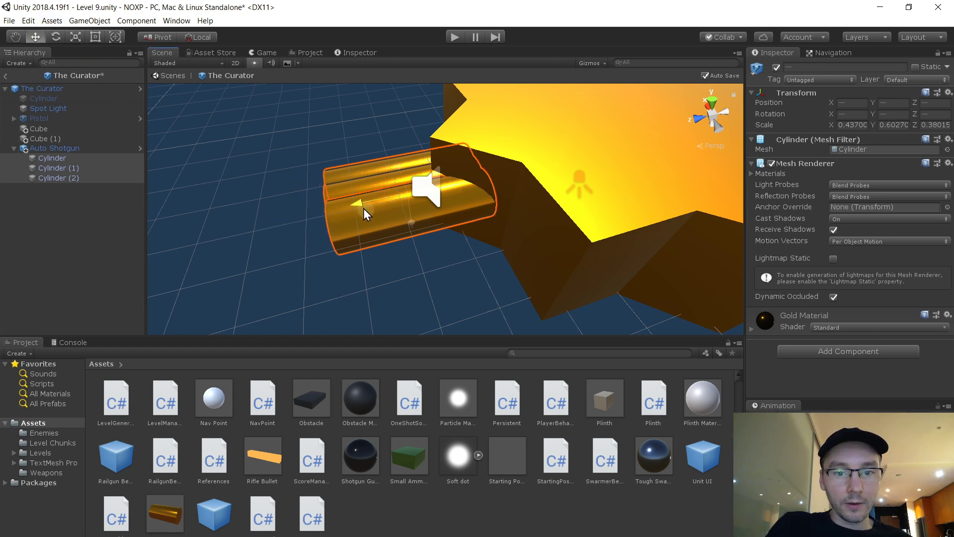
{"action": "left_click_drag", "start_coordinate": [359, 192], "coordinate": [348, 225], "text": "alt"}
{"action": "left_click", "coordinate": [233, 186]}
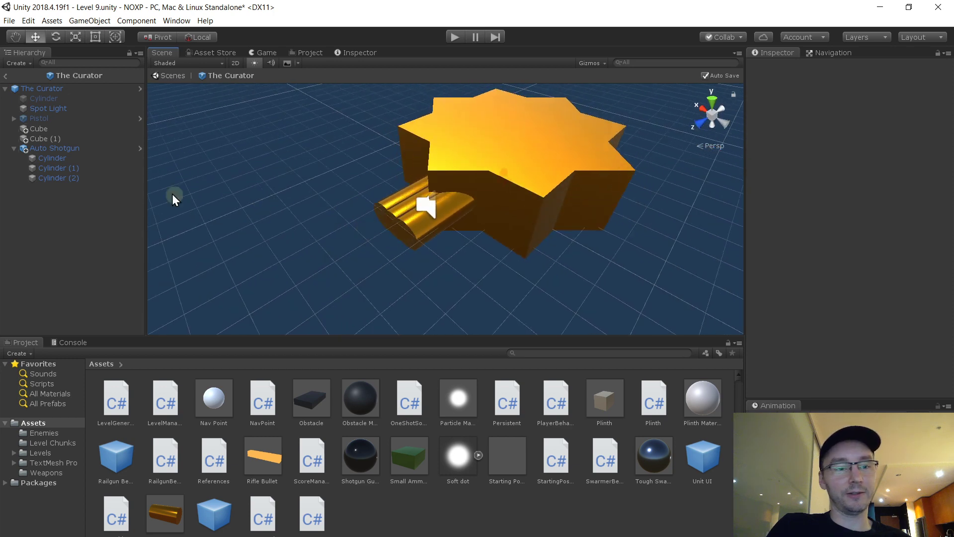
- Assign the blue Tough Swarmer material to the Auto Shotgun's three cylinders, after trying the Health Pickup Material on them
{"action": "left_click", "coordinate": [53, 157]}
{"action": "left_click", "coordinate": [73, 177], "text": "shift"}
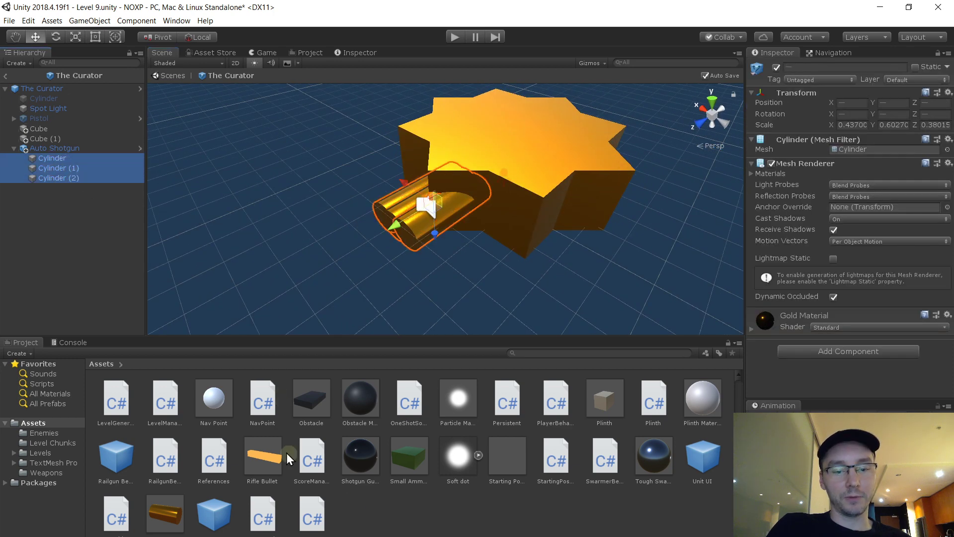
{"action": "left_click", "coordinate": [50, 394]}
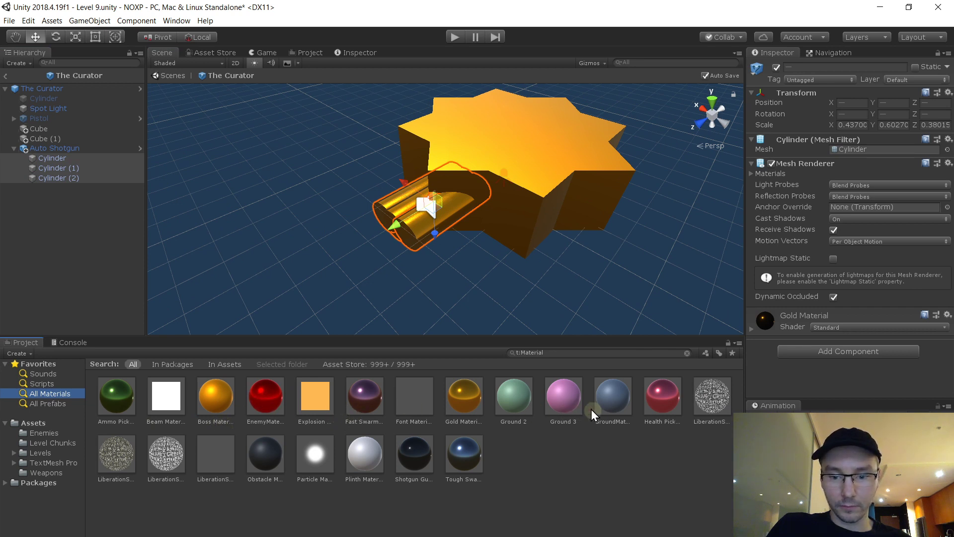
{"action": "mouse_move", "coordinate": [635, 405]}
{"action": "left_mouse_down"}
{"action": "mouse_move", "coordinate": [825, 387]}
{"action": "mouse_move", "coordinate": [838, 374]}
{"action": "left_mouse_up"}
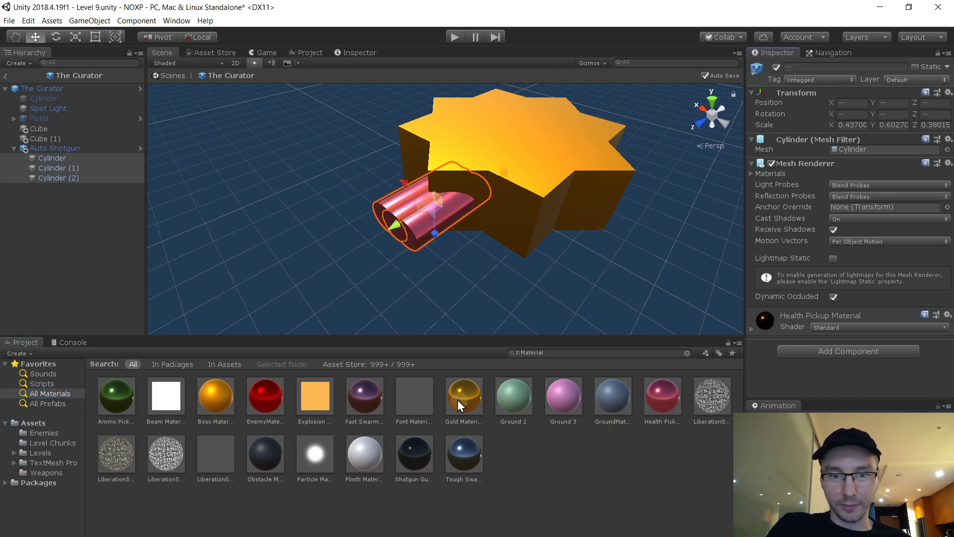
{"action": "left_click_drag", "start_coordinate": [467, 463], "coordinate": [795, 387]}
{"action": "left_click_drag", "start_coordinate": [275, 294], "coordinate": [100, 162], "text": "alt"}
- Set the Auto Shotgun's Ammo to 2000 in its Weapon Behaviour script
{"action": "left_click", "coordinate": [77, 149]}
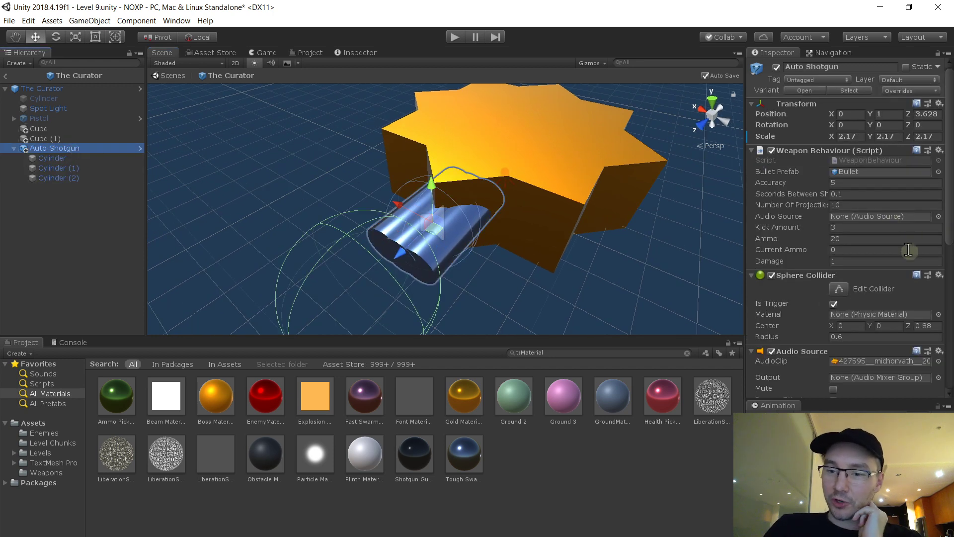
{"action": "left_click", "coordinate": [877, 240]}
{"action": "type", "text": "2000"}
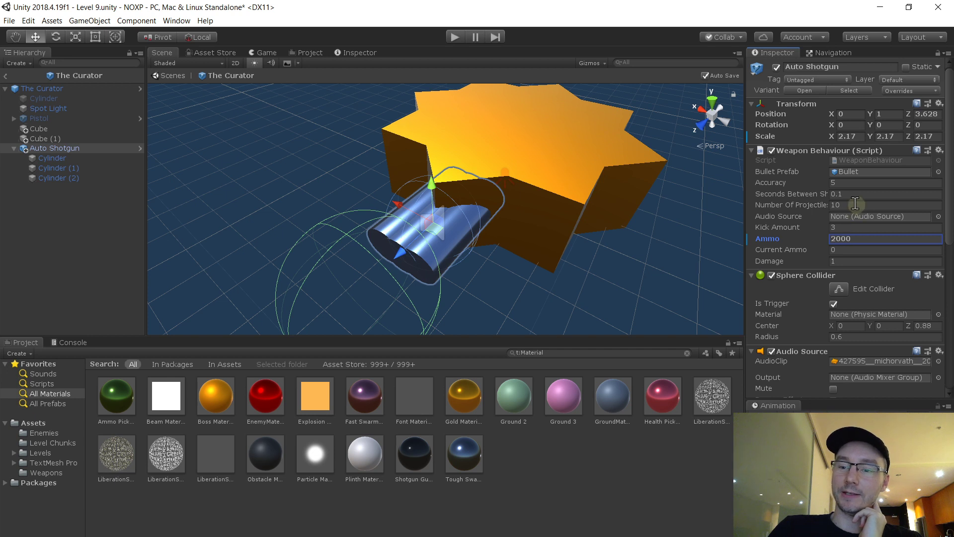
{"action": "left_click", "coordinate": [855, 204]}
{"action": "left_click", "coordinate": [865, 193]}
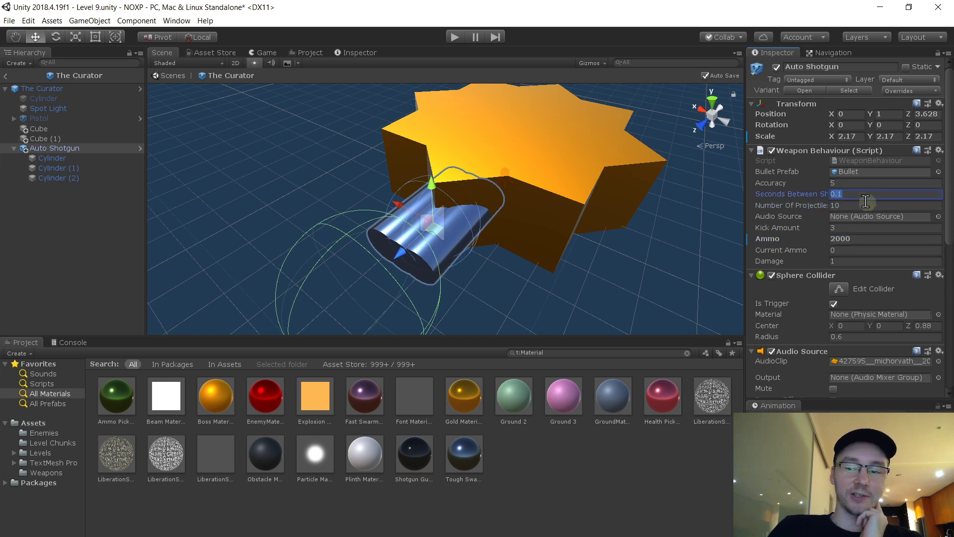
{"action": "left_click", "coordinate": [865, 202]}
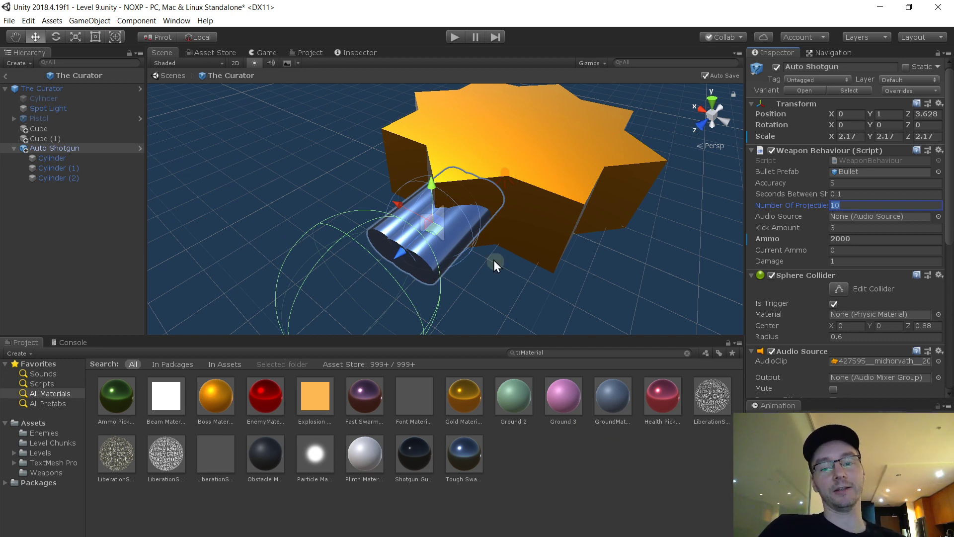
- Move the Auto Shotgun closer to the boss's body along its Z axis, to Z about 3.26
{"action": "right_click_drag", "start_coordinate": [494, 261], "coordinate": [463, 239]}
{"action": "mouse_move", "coordinate": [396, 255]}
{"action": "left_mouse_down"}
{"action": "mouse_move", "coordinate": [389, 259]}
{"action": "mouse_move", "coordinate": [409, 258]}
{"action": "left_mouse_up"}
{"action": "right_click_drag", "start_coordinate": [408, 259], "coordinate": [574, 263]}
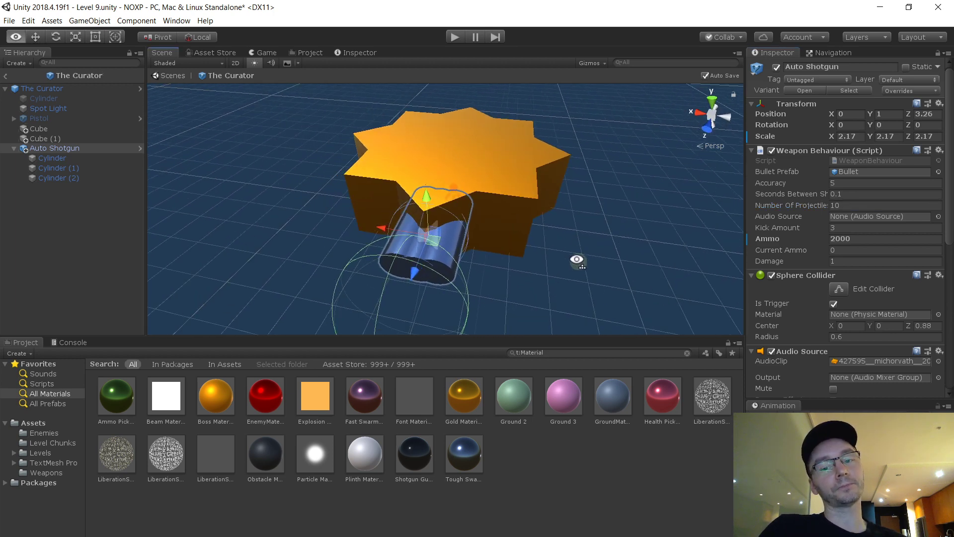
{"action": "left_click", "coordinate": [575, 264]}
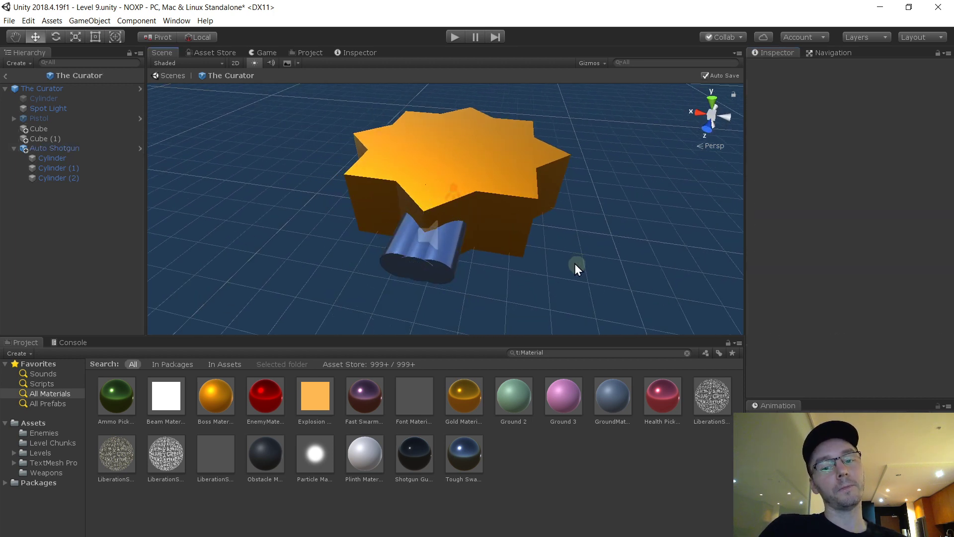
- Set The Curator's Max Health to 200 in its Health System script
{"action": "left_click", "coordinate": [58, 91]}
{"action": "scroll", "coordinate": [890, 217], "scroll_direction": "down", "scroll_amount": 5}
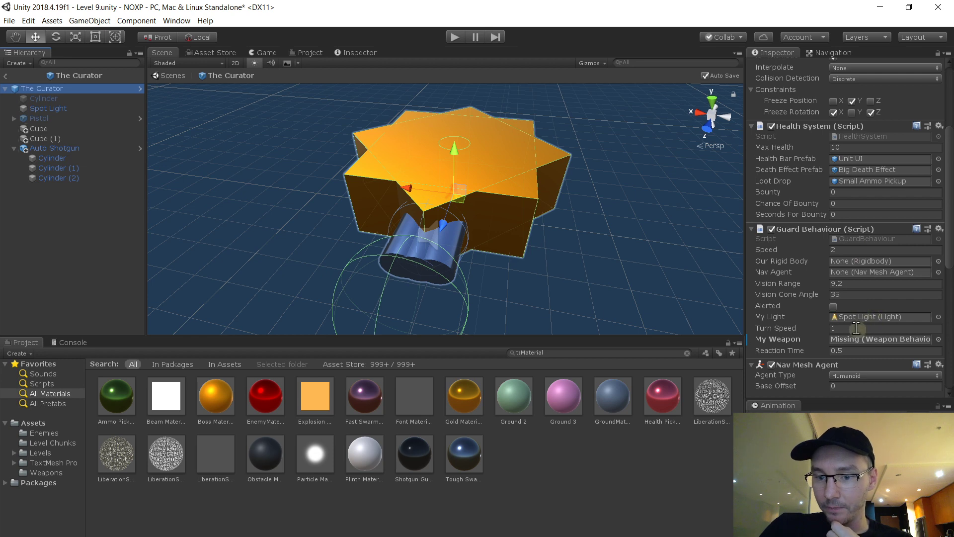
{"action": "scroll", "coordinate": [870, 314], "scroll_direction": "down", "scroll_amount": 10}
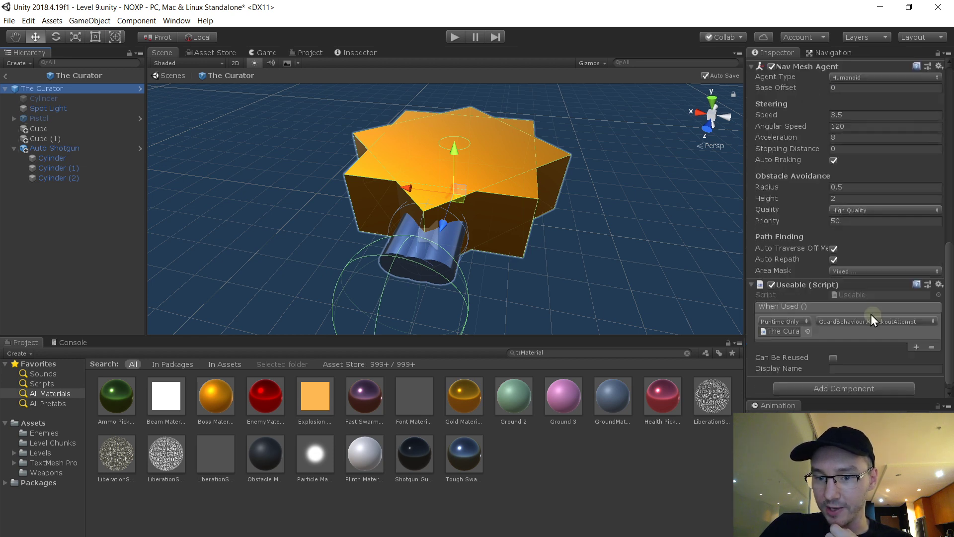
{"action": "scroll", "coordinate": [870, 314], "scroll_direction": "up", "scroll_amount": 9}
{"action": "scroll", "coordinate": [871, 308], "scroll_direction": "up", "scroll_amount": 3}
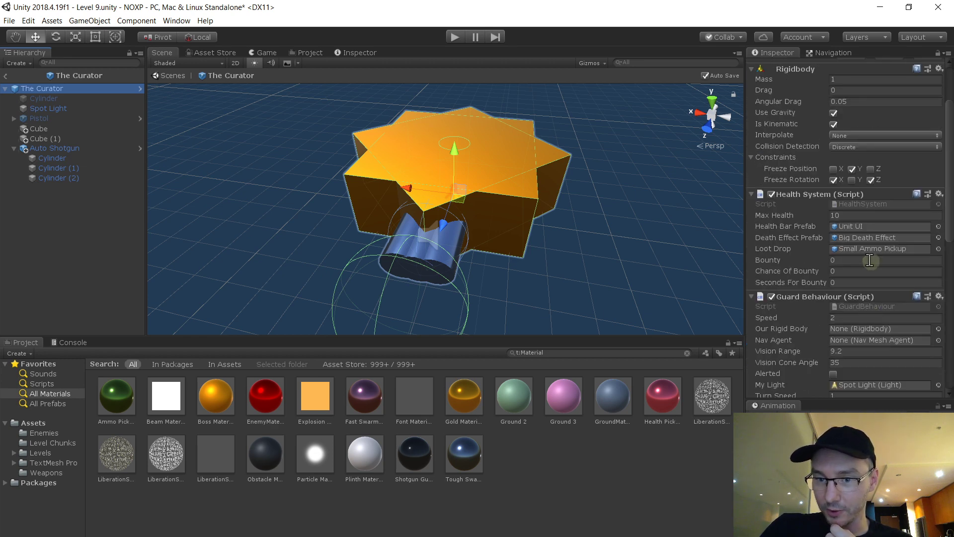
{"action": "left_click", "coordinate": [856, 215]}
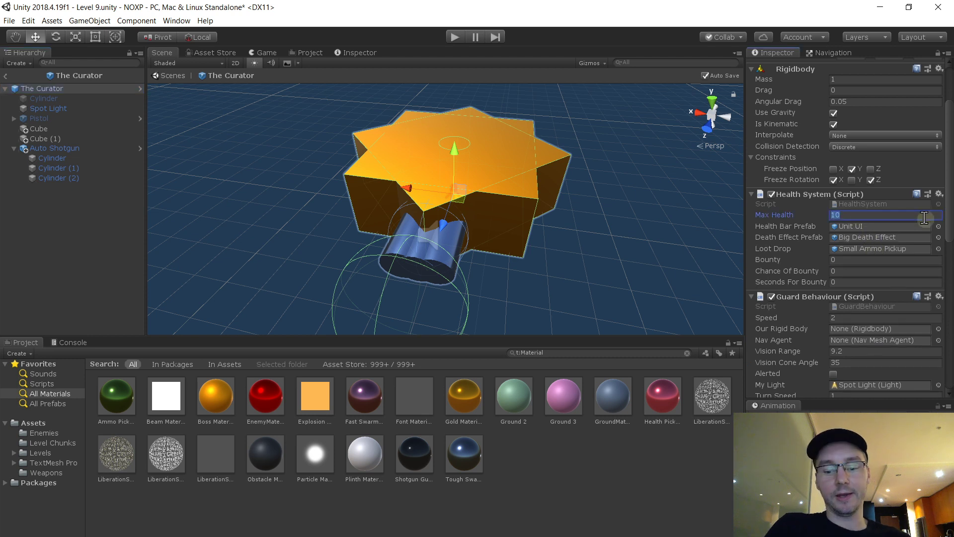
{"action": "type", "text": "1"}
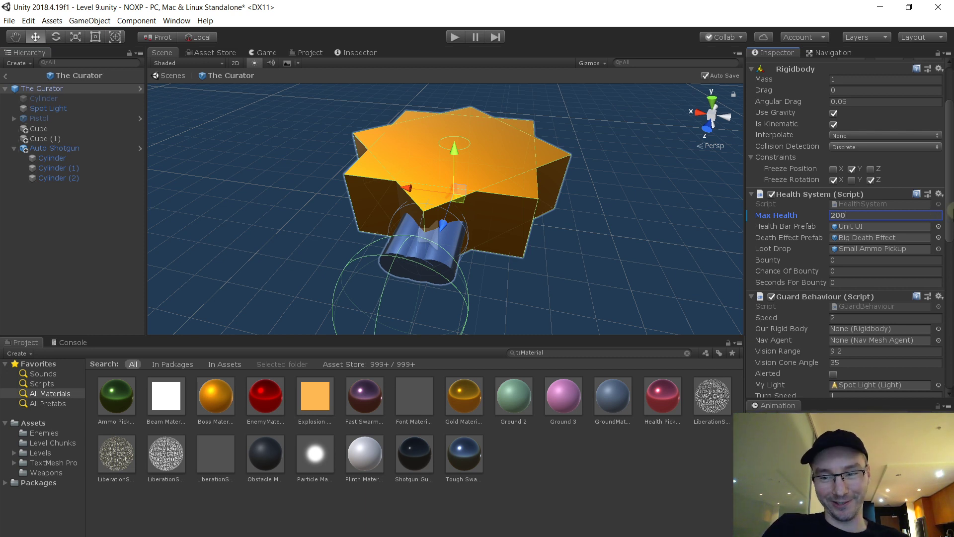
- Disable the Useable script component on The Curator prefab
{"action": "scroll", "coordinate": [947, 219], "scroll_direction": "down", "scroll_amount": 3}
{"action": "scroll", "coordinate": [950, 221], "scroll_direction": "down", "scroll_amount": 1}
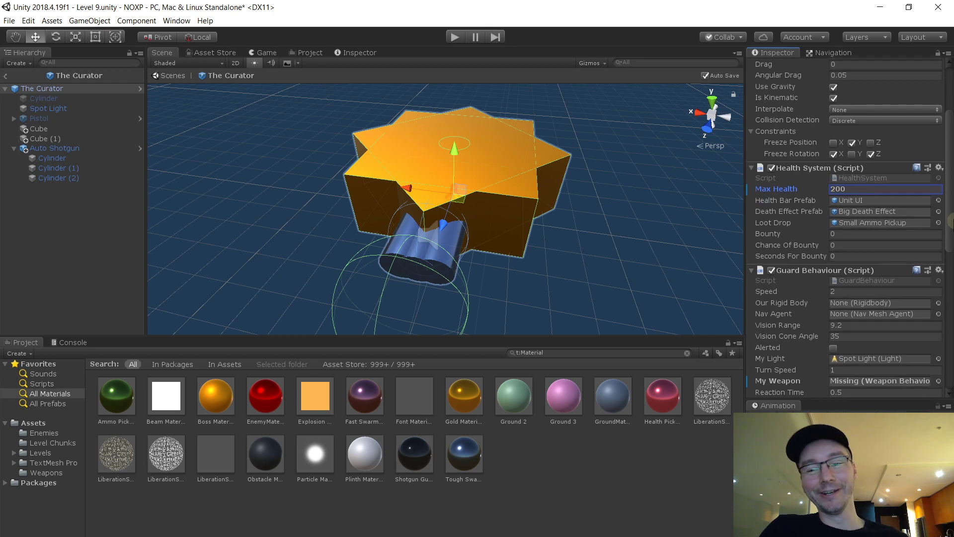
{"action": "left_click_drag", "start_coordinate": [951, 230], "coordinate": [950, 373]}
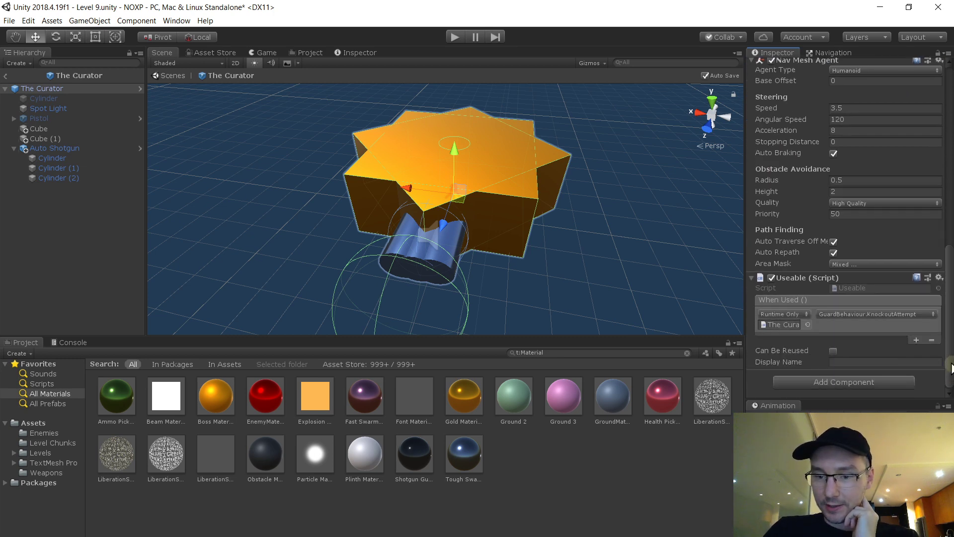
{"action": "left_click_drag", "start_coordinate": [951, 368], "coordinate": [950, 159]}
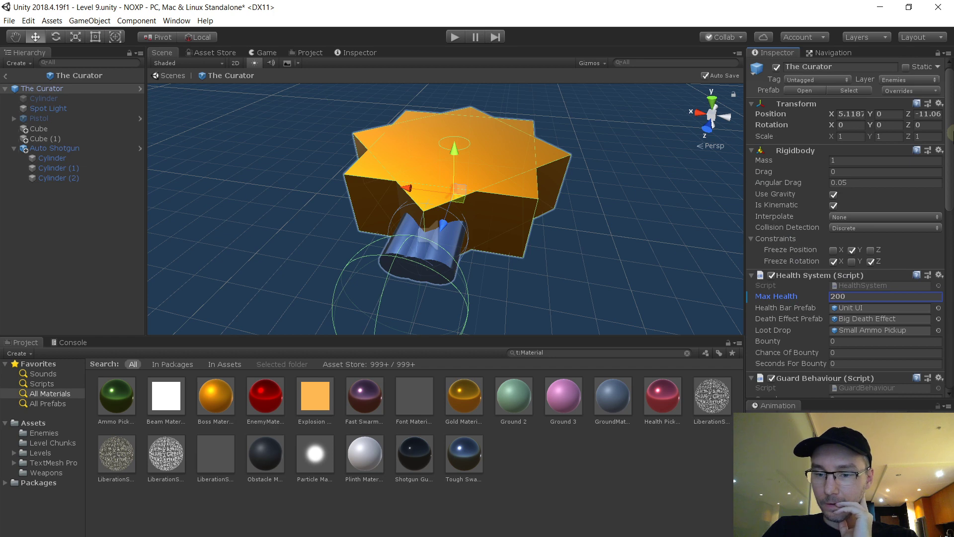
{"action": "left_click_drag", "start_coordinate": [951, 142], "coordinate": [950, 393]}
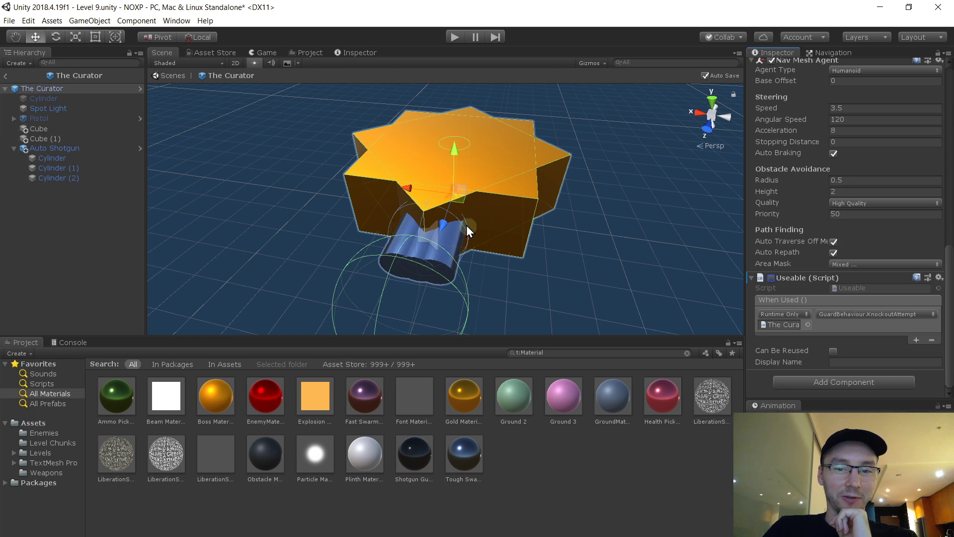
- Examine the boss's star-shaped body and its mounted shotgun from different angles and distances
{"action": "right_click_drag", "start_coordinate": [394, 158], "coordinate": [413, 191]}
{"action": "key", "text": "w"}
{"action": "key", "text": "s"}
{"action": "key", "text": "w"}
{"action": "key", "text": "s"}
{"action": "key", "text": "w"}
{"action": "key", "text": "s"}
{"action": "key", "text": "s"}
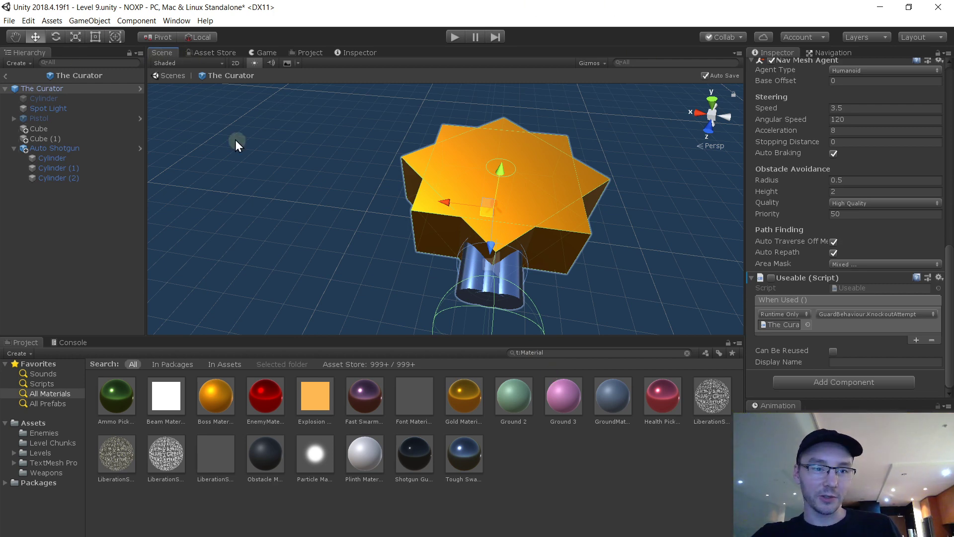
- Return to the Level 9 scene and place The Curator prefab from the Enemies folder in the middle of the arena
{"action": "left_click", "coordinate": [5, 76]}
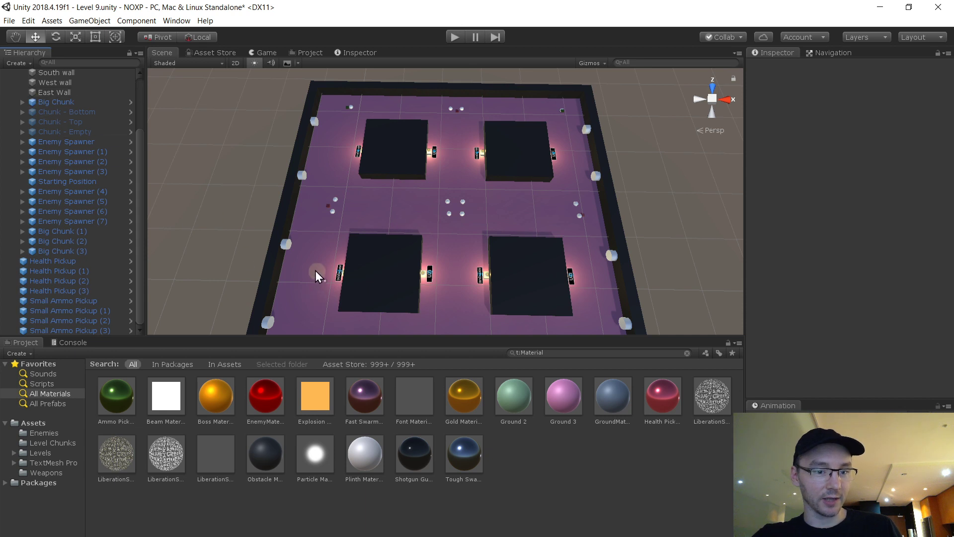
{"action": "scroll", "coordinate": [75, 90], "scroll_direction": "up", "scroll_amount": 3}
{"action": "scroll", "coordinate": [98, 132], "scroll_direction": "down", "scroll_amount": 3}
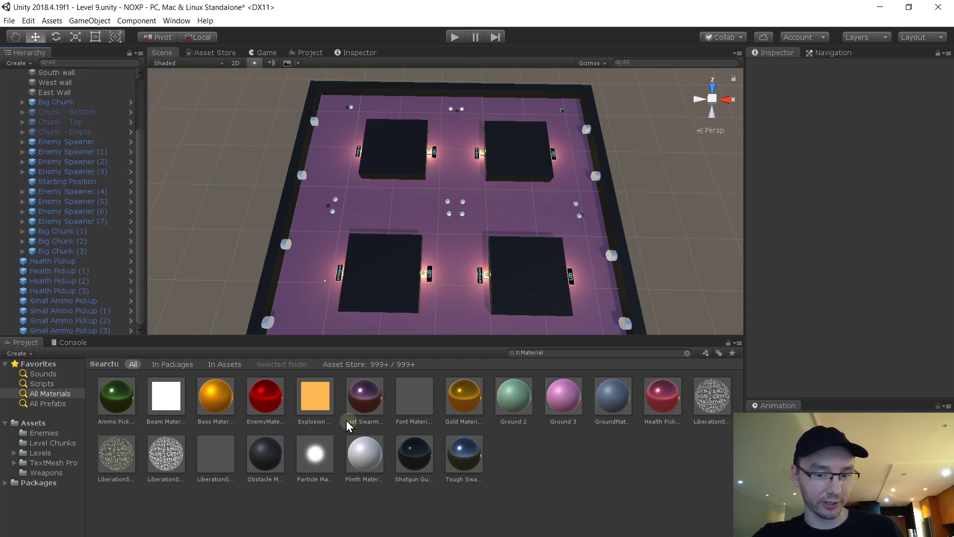
{"action": "left_click", "coordinate": [44, 432]}
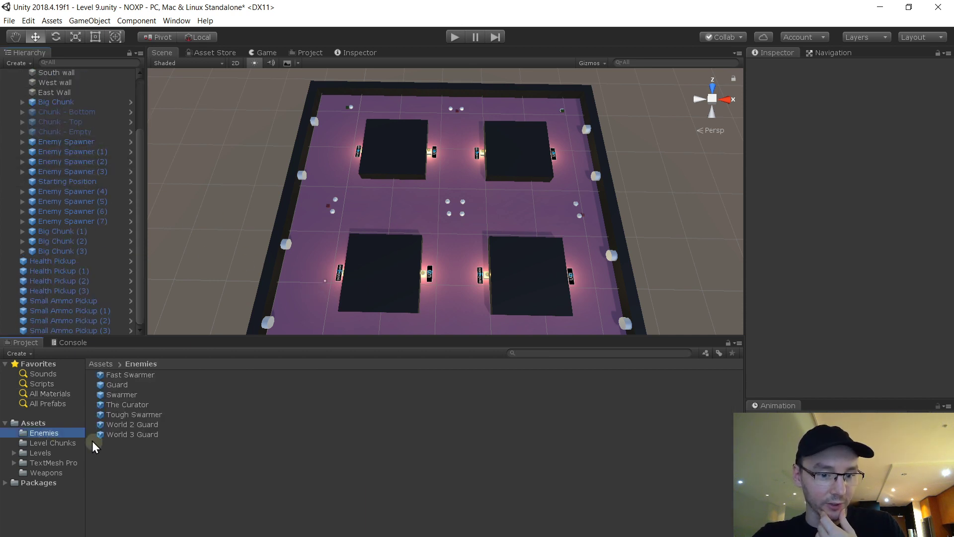
{"action": "left_click_drag", "start_coordinate": [129, 405], "coordinate": [453, 213]}
{"action": "scroll", "coordinate": [487, 201], "scroll_direction": "up", "scroll_amount": 3}
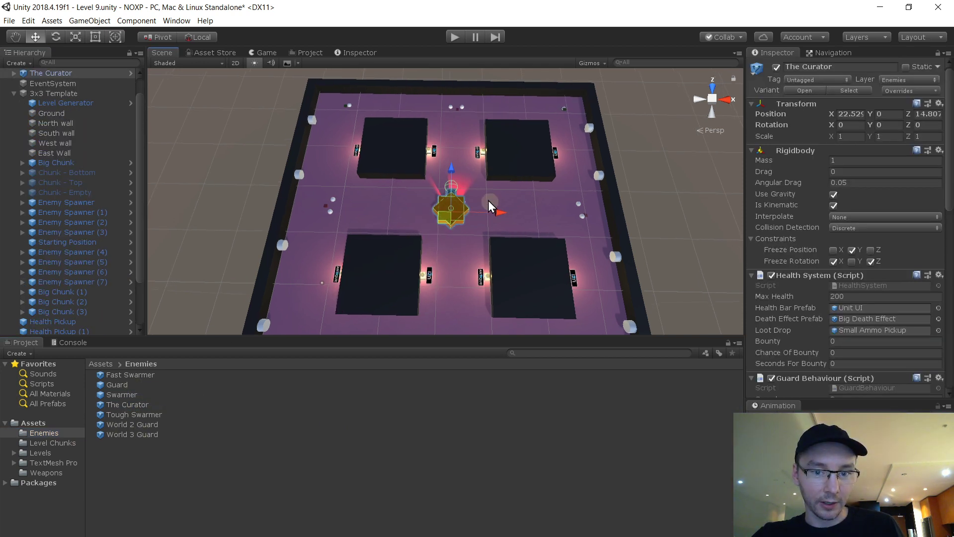
- Center The Curator between the four dark blocks by moving it to about X 23.67, Z 15.36
{"action": "right_click_drag", "start_coordinate": [498, 192], "coordinate": [479, 210]}
{"action": "key", "text": "w"}
{"action": "key", "text": "s"}
{"action": "key", "text": "s"}
{"action": "left_click_drag", "start_coordinate": [478, 210], "coordinate": [495, 205]}
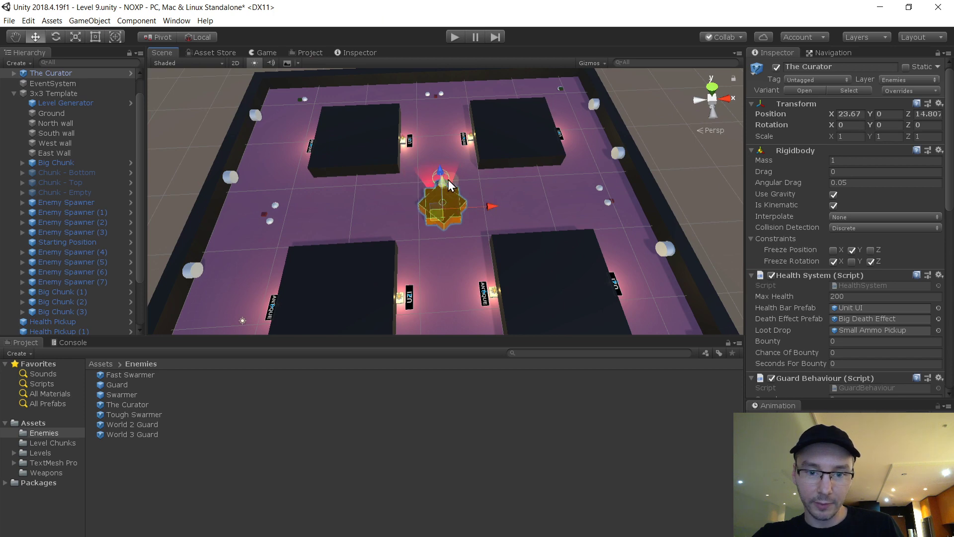
{"action": "right_click_drag", "start_coordinate": [440, 165], "coordinate": [534, 174]}
{"action": "left_click_drag", "start_coordinate": [535, 174], "coordinate": [522, 165]}
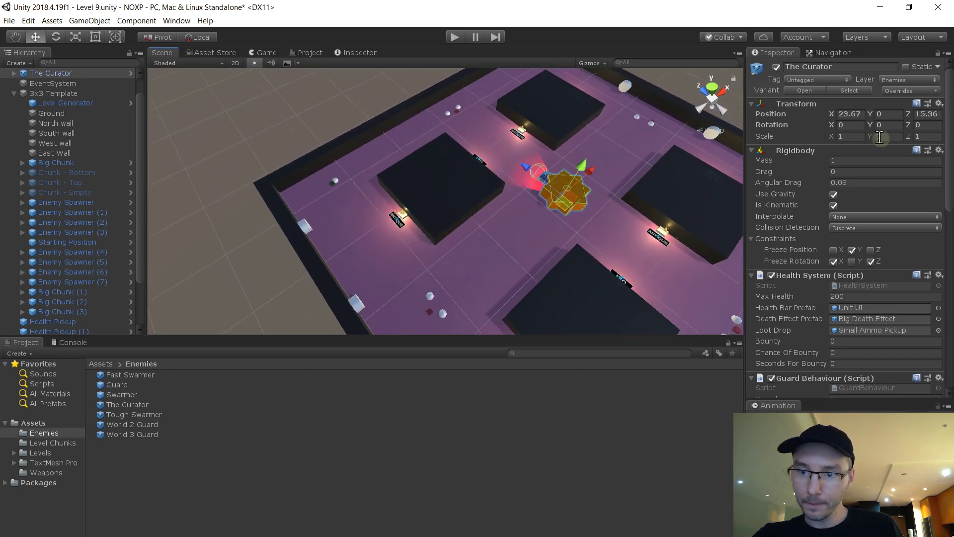
- Move the Starting Position to the arena's southwest corner, at about X -5.4, Z -12.5
{"action": "right_click_drag", "start_coordinate": [649, 157], "coordinate": [475, 219]}
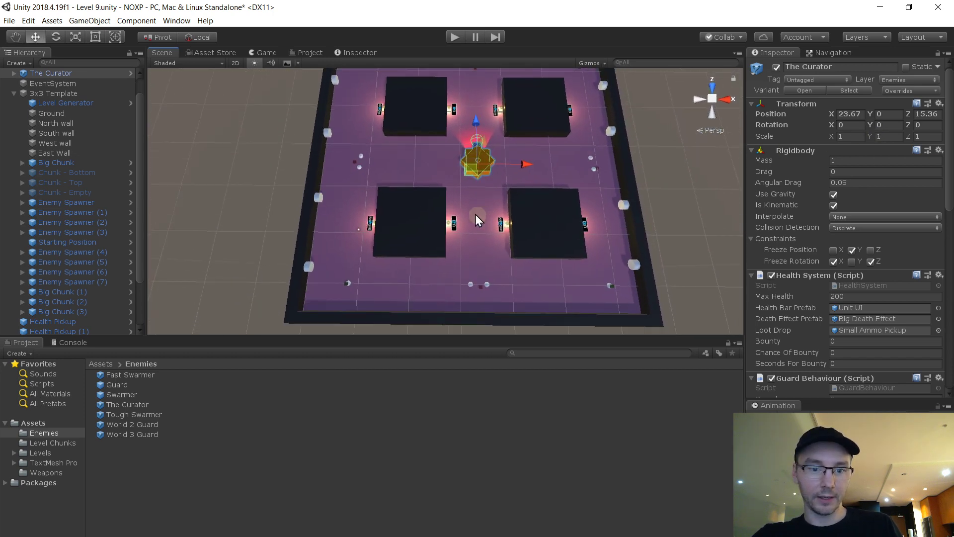
{"action": "left_click", "coordinate": [86, 242]}
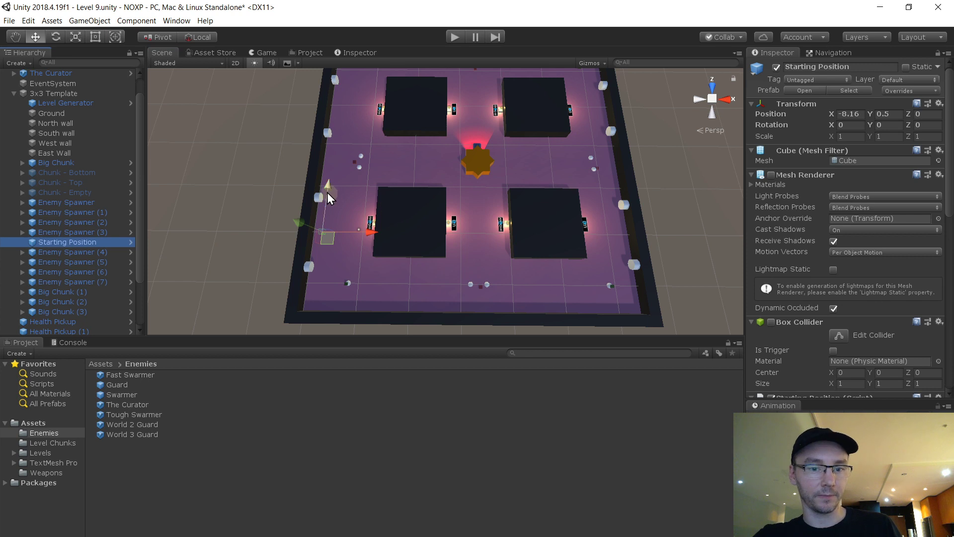
{"action": "left_click_drag", "start_coordinate": [328, 193], "coordinate": [331, 251]}
{"action": "left_click_drag", "start_coordinate": [358, 293], "coordinate": [375, 296]}
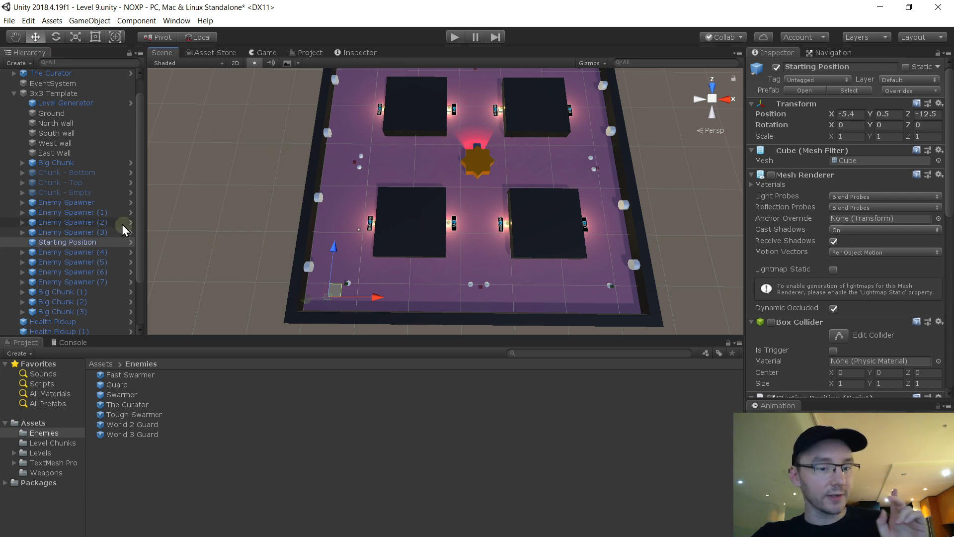
- In The Curator prefab's Health System script, set Bounty to 1000, Chance Of Bounty to 1 and Seconds For Bounty to 100
{"action": "scroll", "coordinate": [95, 156], "scroll_direction": "down", "scroll_amount": 3}
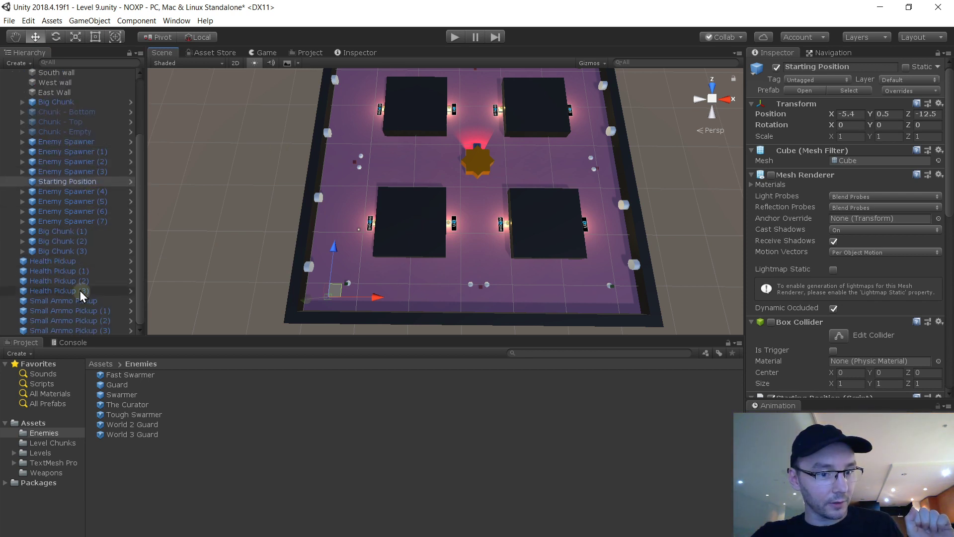
{"action": "scroll", "coordinate": [78, 307], "scroll_direction": "up", "scroll_amount": 4}
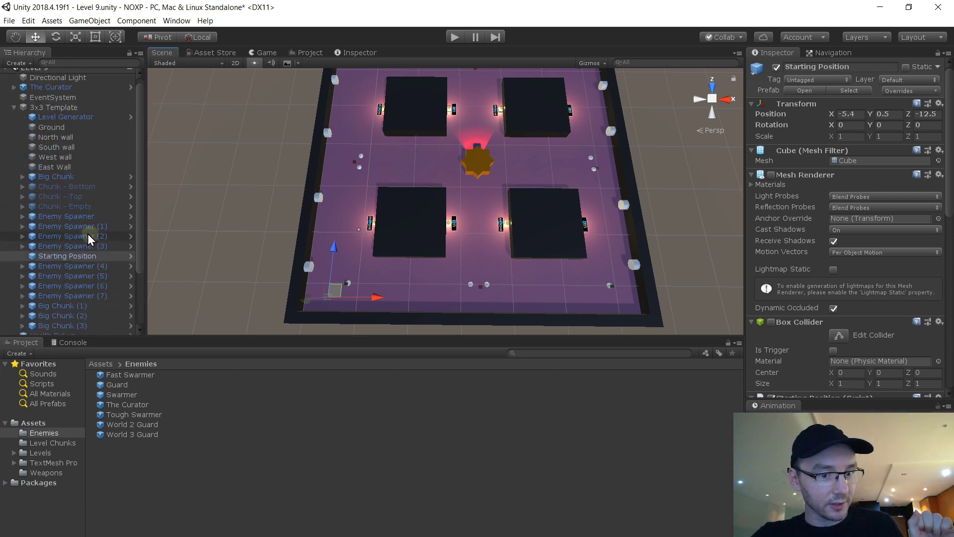
{"action": "double_click", "coordinate": [70, 93]}
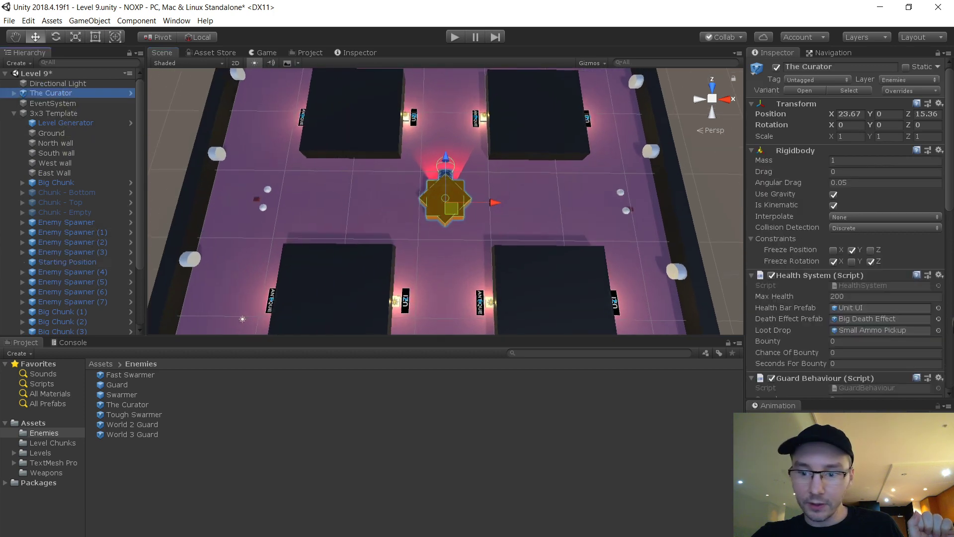
{"action": "left_click", "coordinate": [808, 91]}
{"action": "scroll", "coordinate": [908, 315], "scroll_direction": "down", "scroll_amount": 10}
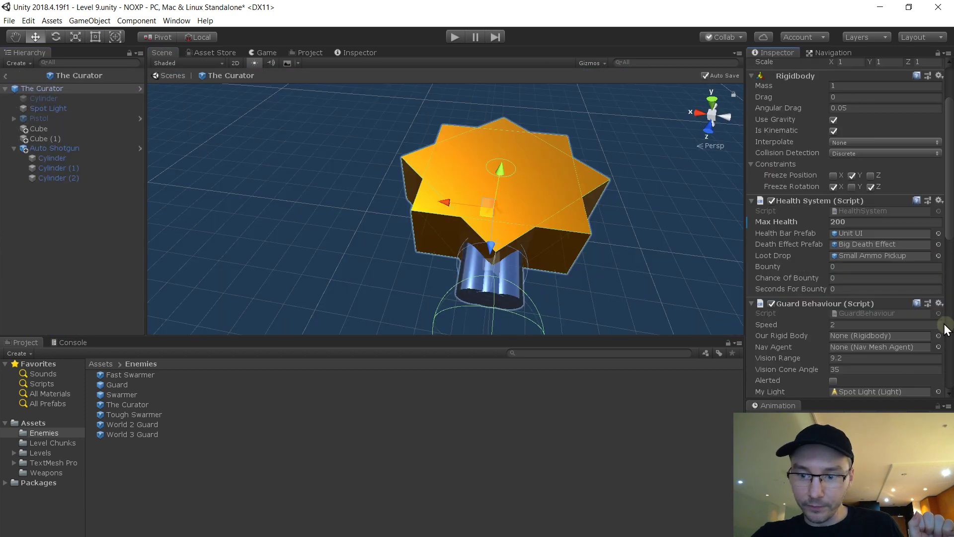
{"action": "scroll", "coordinate": [908, 316], "scroll_direction": "down", "scroll_amount": 2}
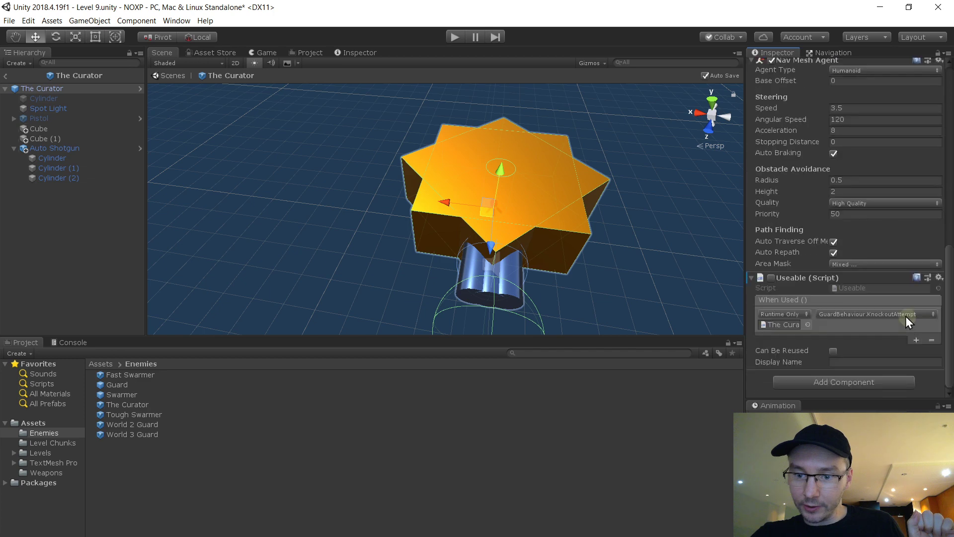
{"action": "scroll", "coordinate": [905, 316], "scroll_direction": "up", "scroll_amount": 10}
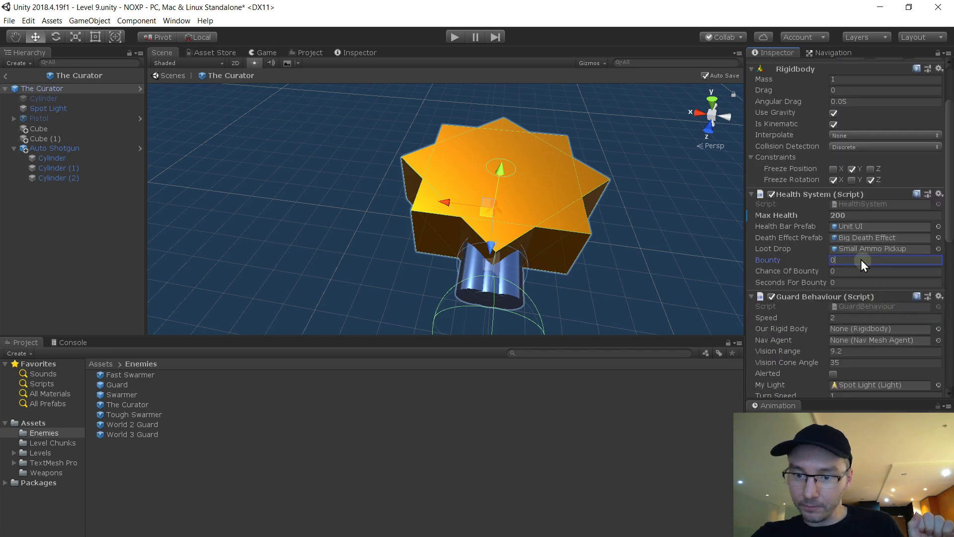
{"action": "type", "text": "1000"}
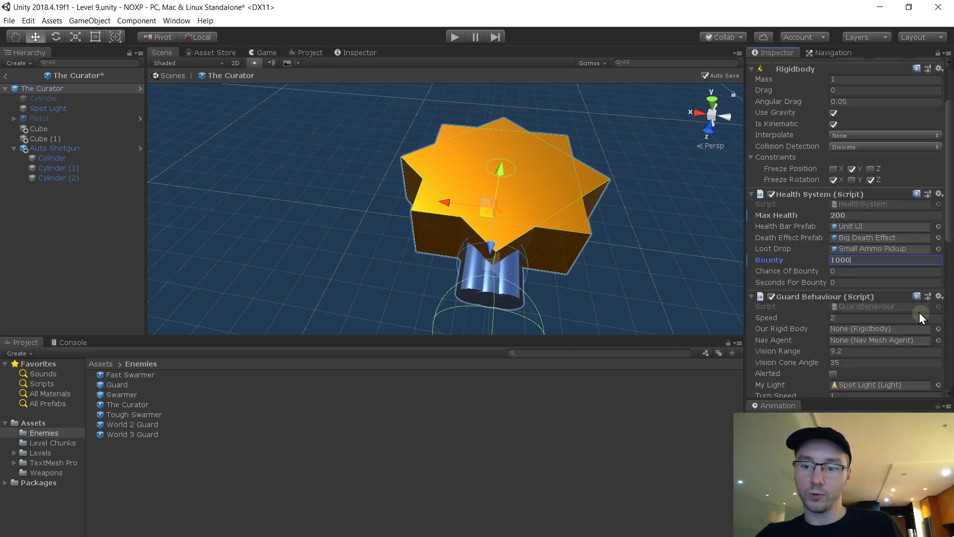
{"action": "key", "text": "Tab"}
{"action": "type", "text": "1"}
{"action": "key", "text": "Tab"}
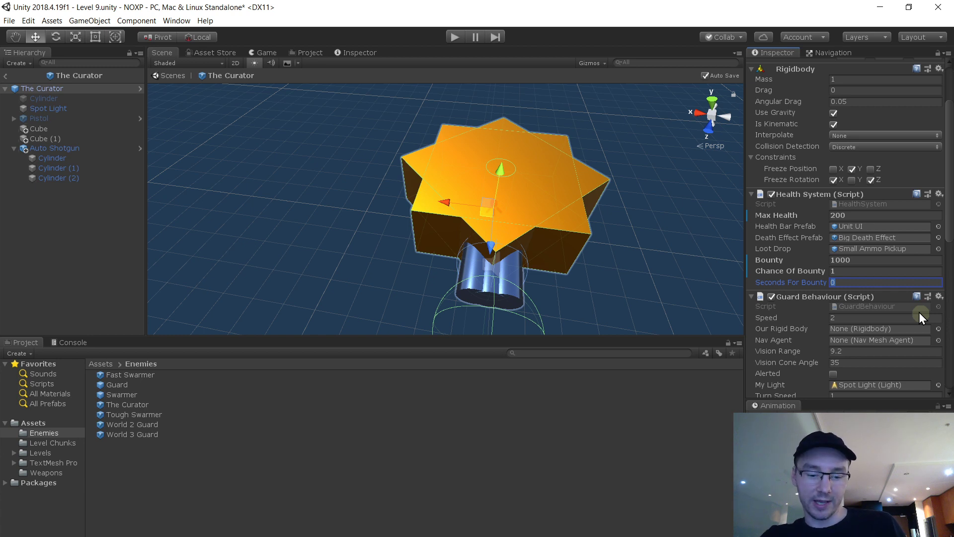
{"action": "type", "text": "100"}
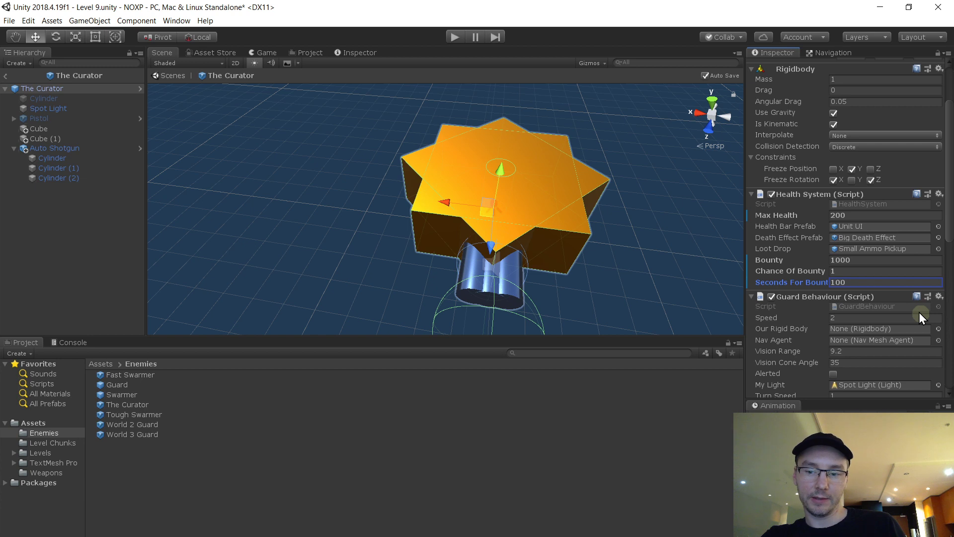
- Raise The Curator's Seconds For Bounty to 150 and its Bounty to 1500
{"action": "left_click", "coordinate": [855, 280]}
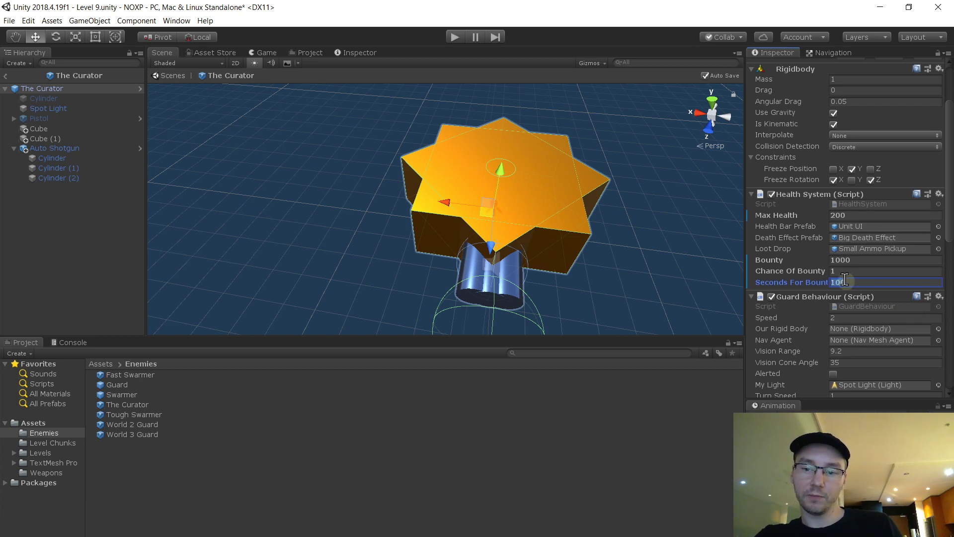
{"action": "left_click", "coordinate": [839, 285]}
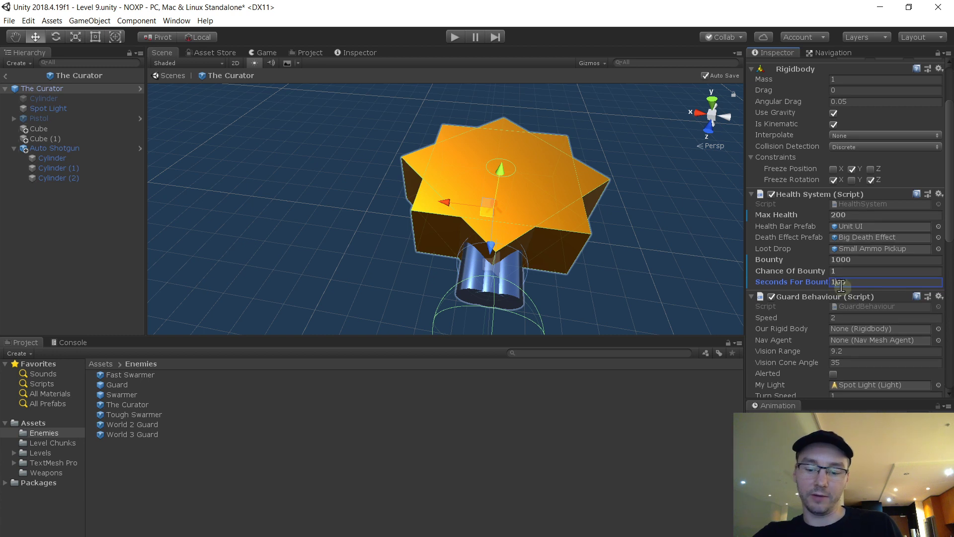
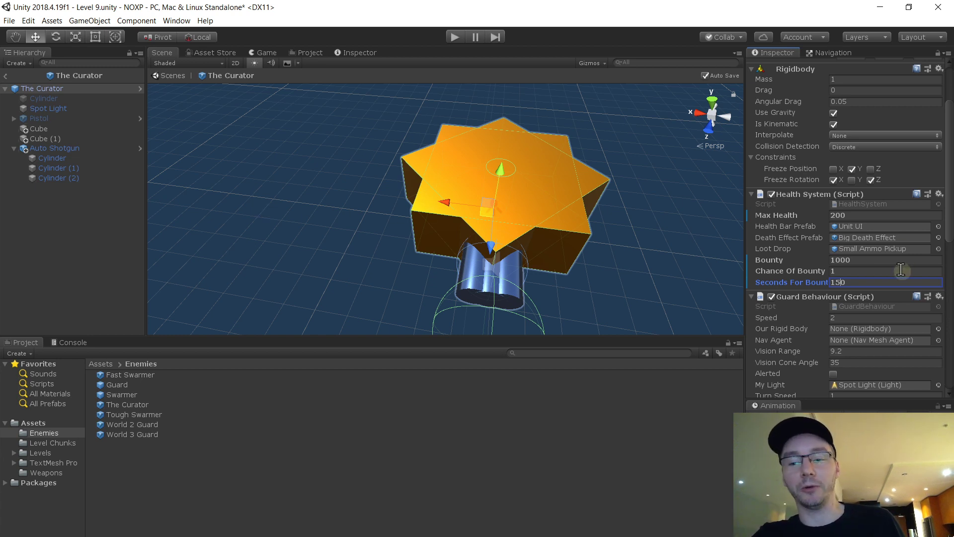
{"action": "left_click", "coordinate": [873, 259]}
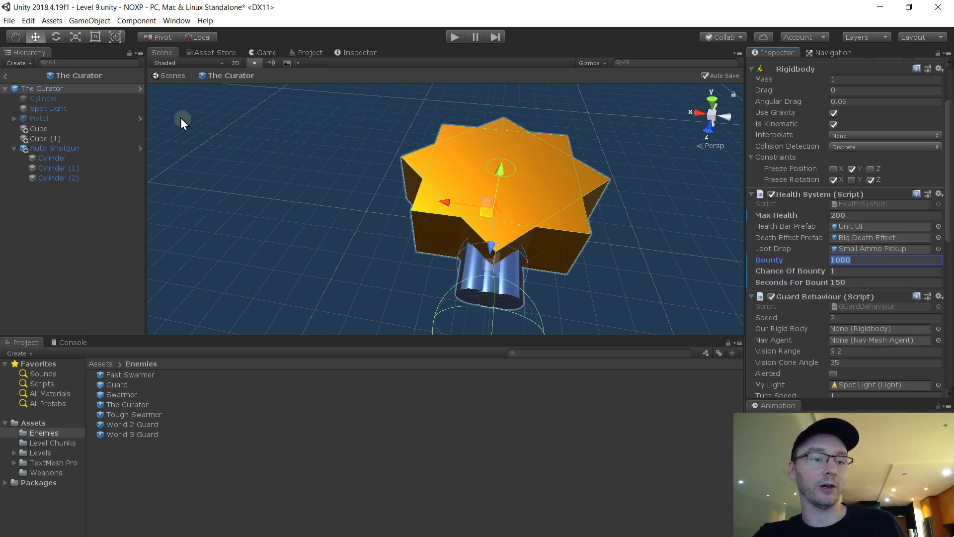
{"action": "left_click", "coordinate": [859, 260]}
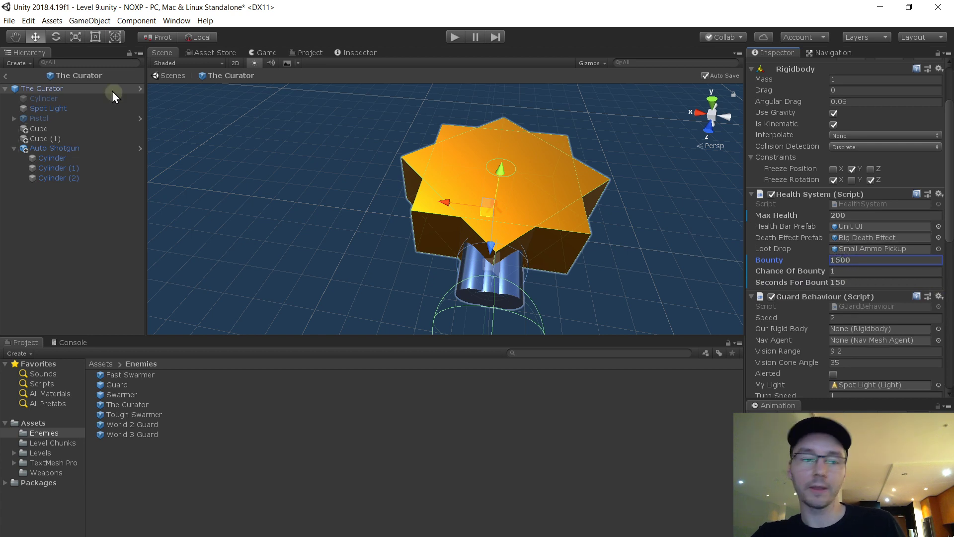
- Return to Level 9 and save it, then check the Level Generator's weapon, swarmer and spawner settings
{"action": "left_click", "coordinate": [5, 77]}
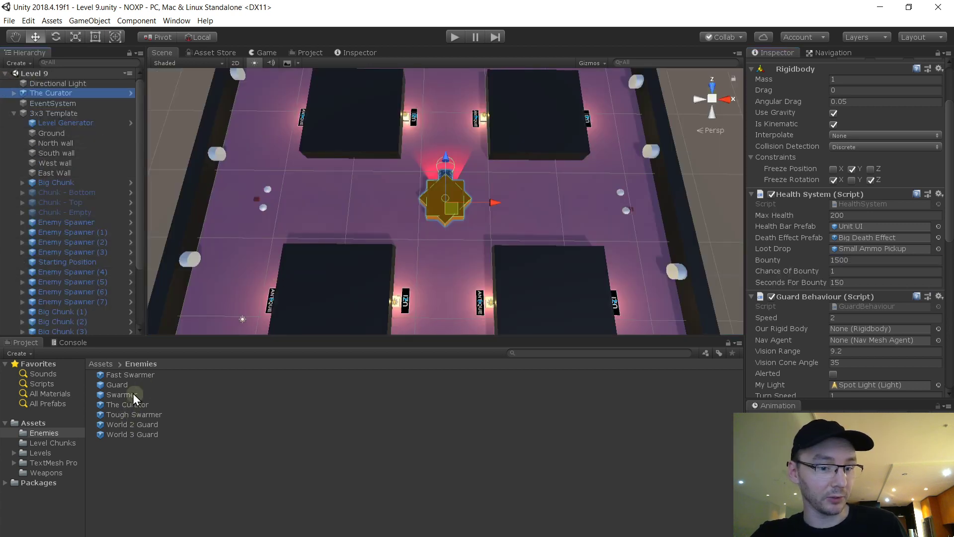
{"action": "scroll", "coordinate": [90, 258], "scroll_direction": "down", "scroll_amount": 3}
{"action": "scroll", "coordinate": [96, 303], "scroll_direction": "up", "scroll_amount": 3}
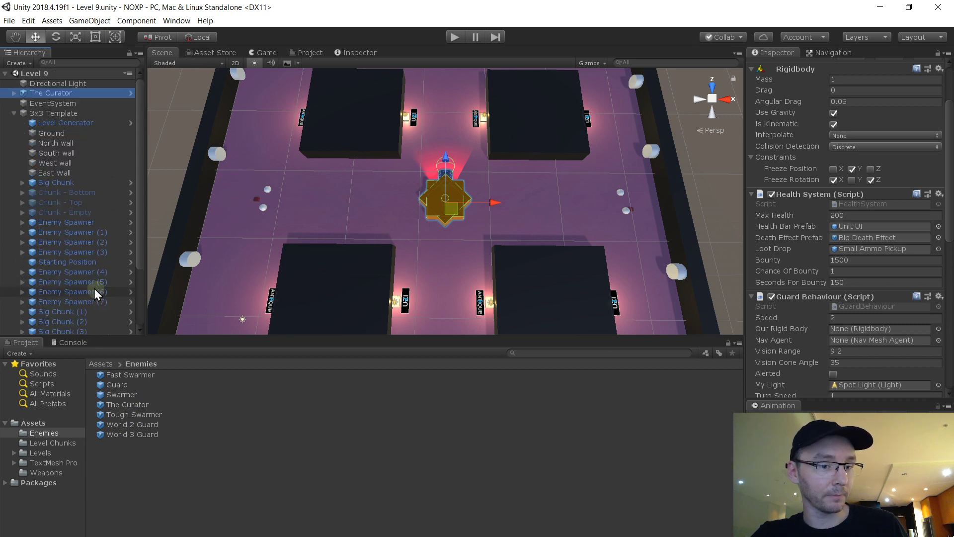
{"action": "left_click", "coordinate": [49, 453]}
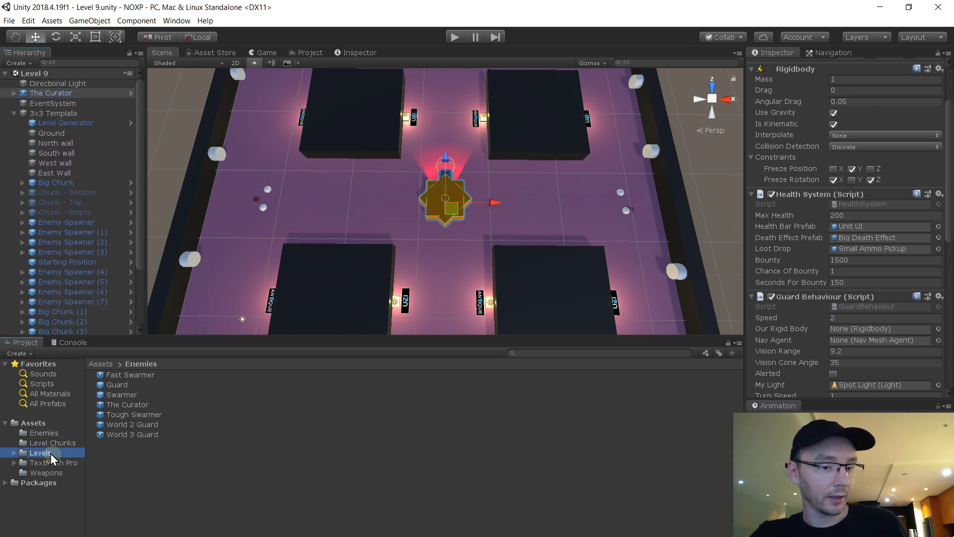
{"action": "left_click", "coordinate": [105, 124]}
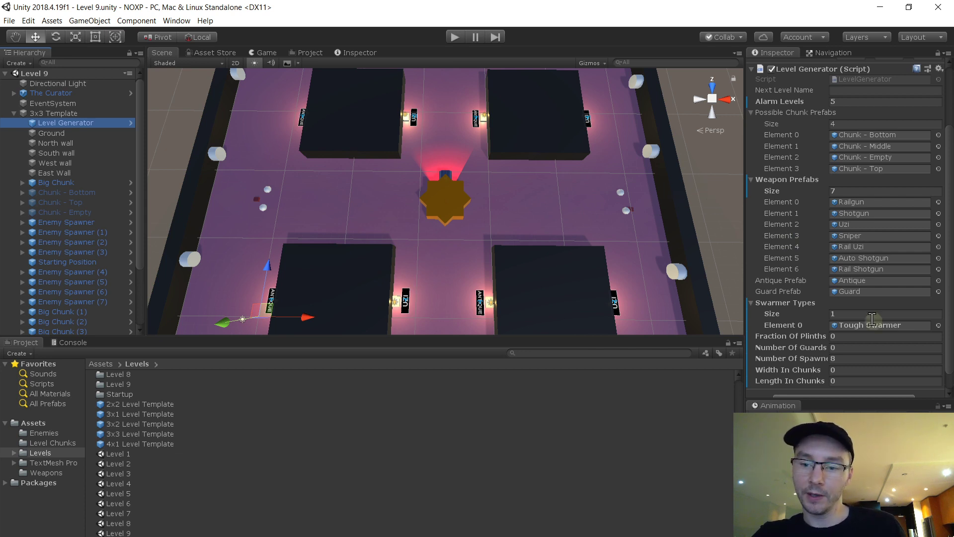
{"action": "scroll", "coordinate": [872, 319], "scroll_direction": "down", "scroll_amount": 2}
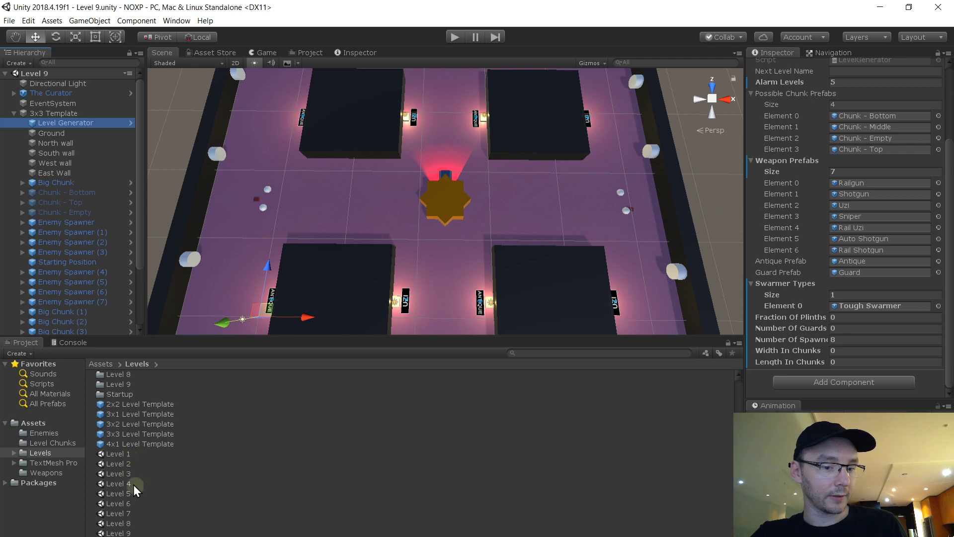
- In the Startup scene, set the Level Manager's First Level Name to Level 9, keep Alarm Sounded off, and save the scene
{"action": "double_click", "coordinate": [149, 536]}
{"action": "left_click", "coordinate": [30, 85]}
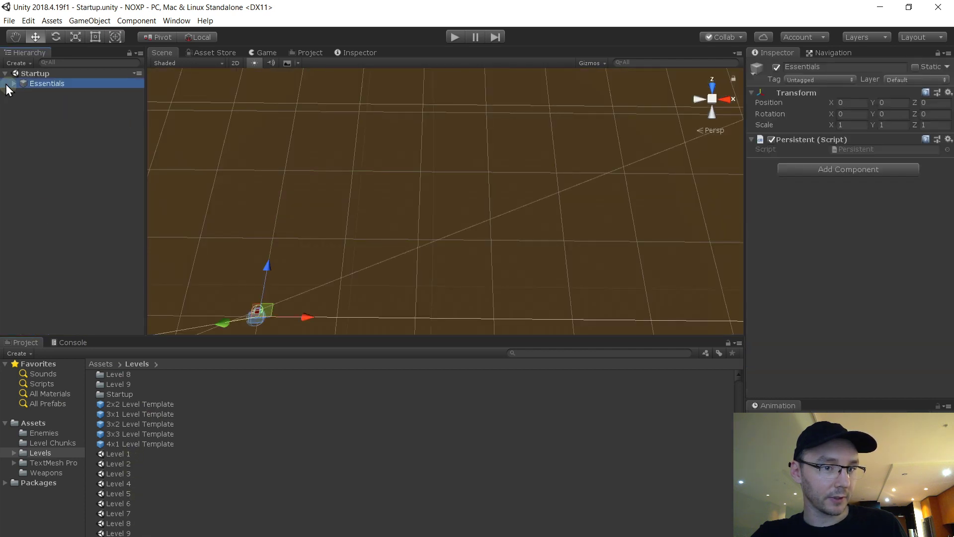
{"action": "left_click", "coordinate": [7, 84]}
{"action": "left_click", "coordinate": [56, 121]}
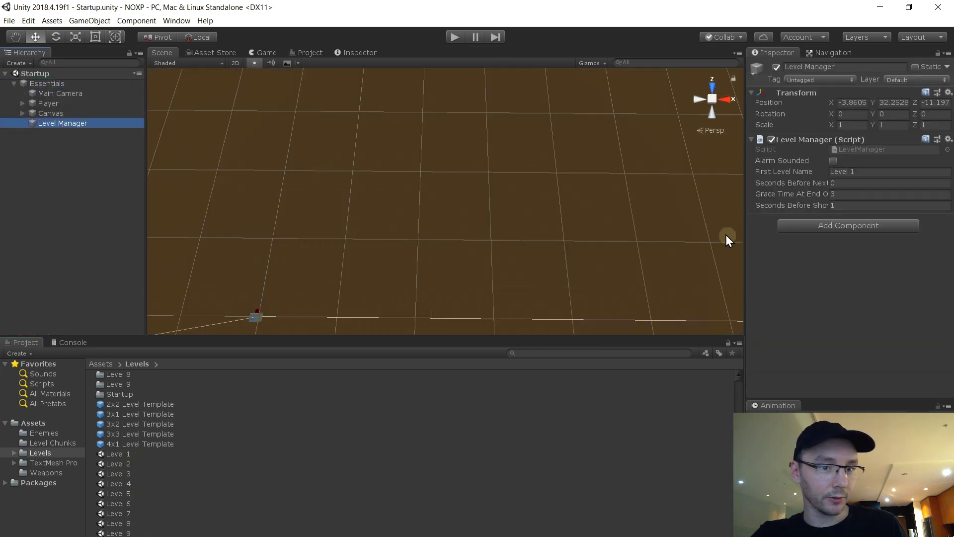
{"action": "left_click", "coordinate": [892, 165]}
{"action": "left_click", "coordinate": [893, 173]}
{"action": "left_click", "coordinate": [895, 183]}
{"action": "left_click", "coordinate": [906, 175]}
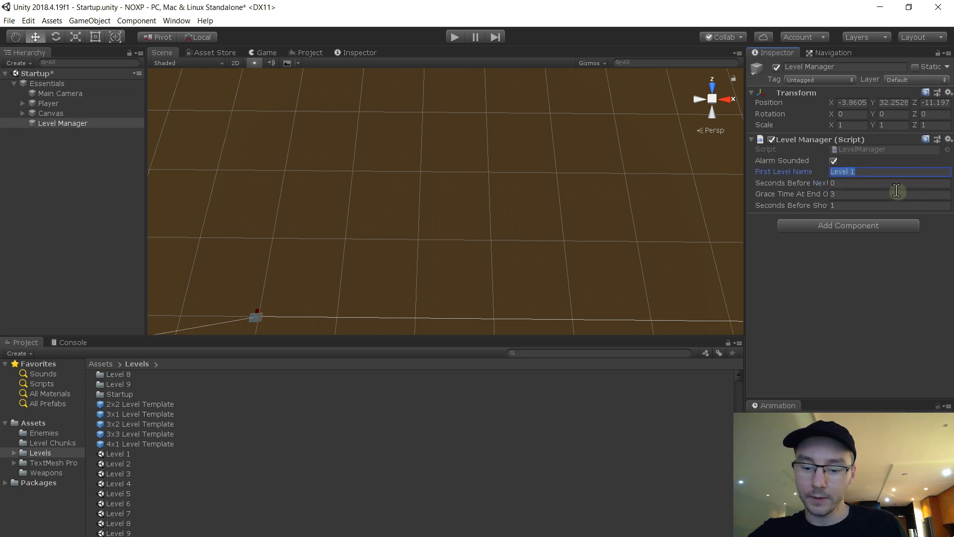
{"action": "key", "text": "Right"}
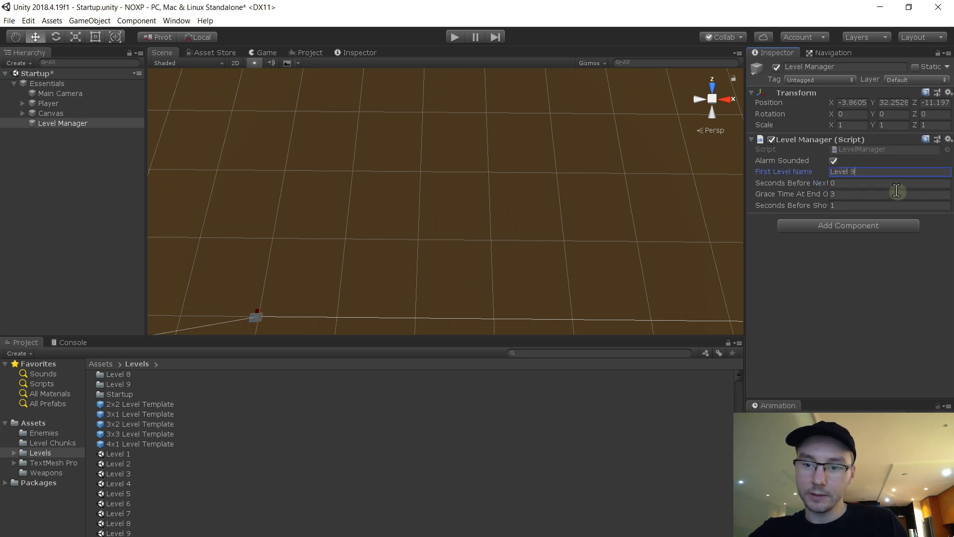
{"action": "left_click", "coordinate": [833, 161]}
{"action": "key", "text": "ctrl+s"}
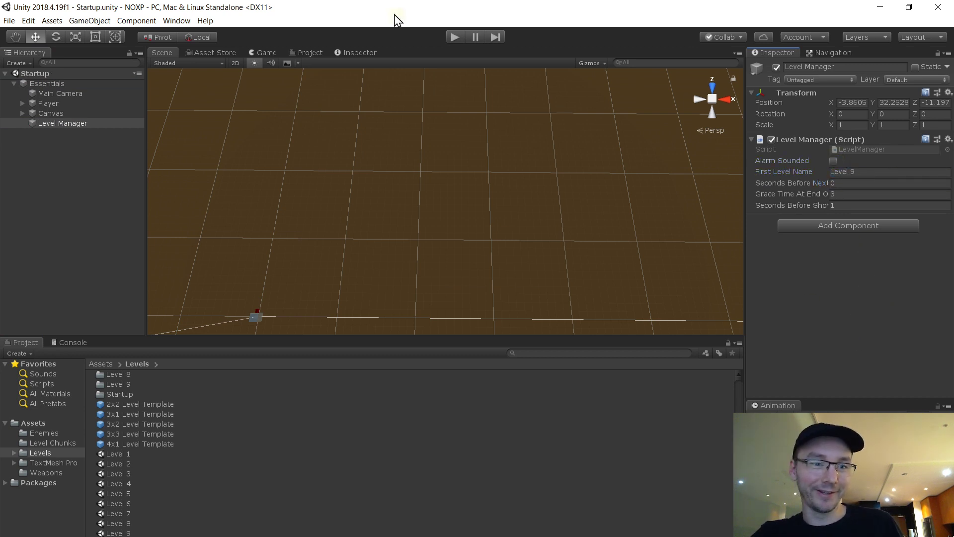
- Start Play mode and take the Railburst from the plinth near the starting position in the southwest of the arena
{"action": "left_click", "coordinate": [455, 38]}
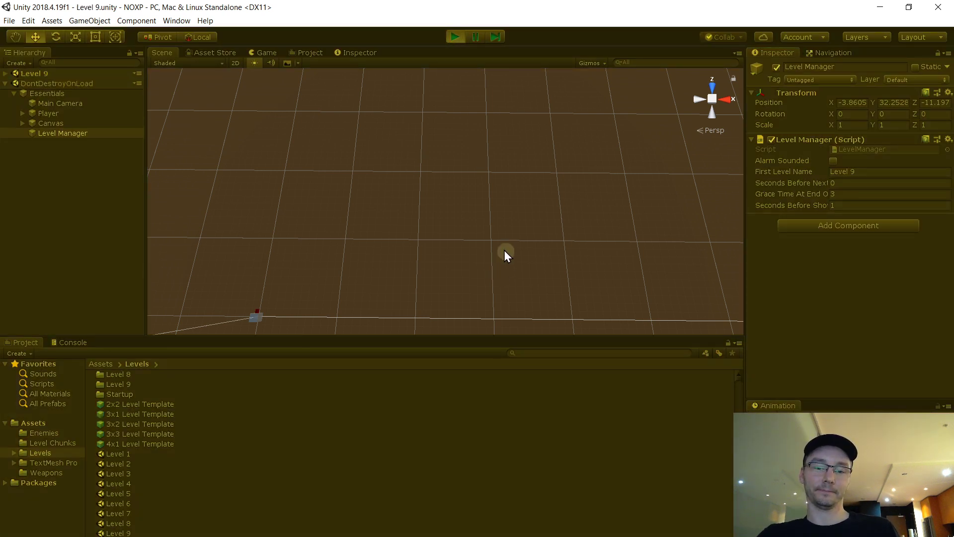
{"action": "key", "text": "d"}
{"action": "key", "text": "w"}
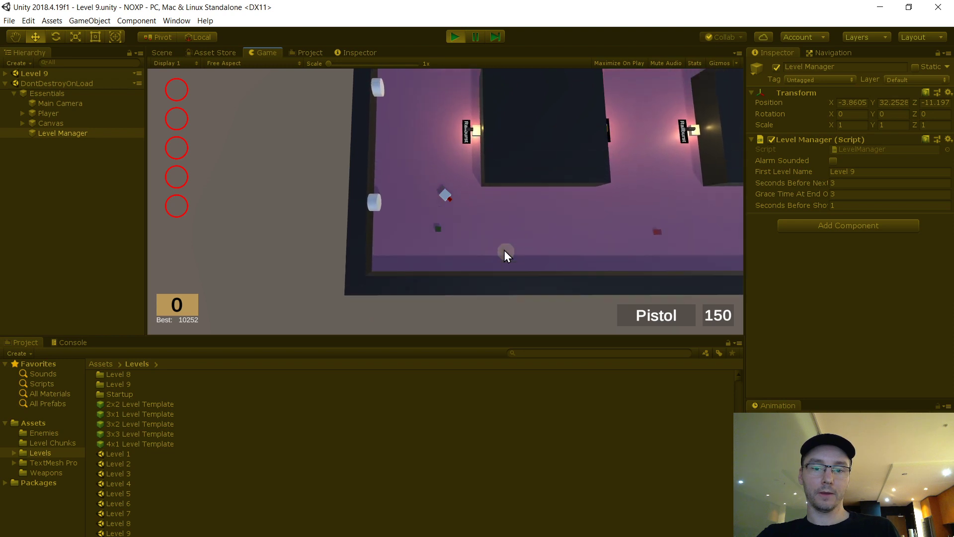
{"action": "key", "text": "e"}
{"action": "key", "text": "s"}
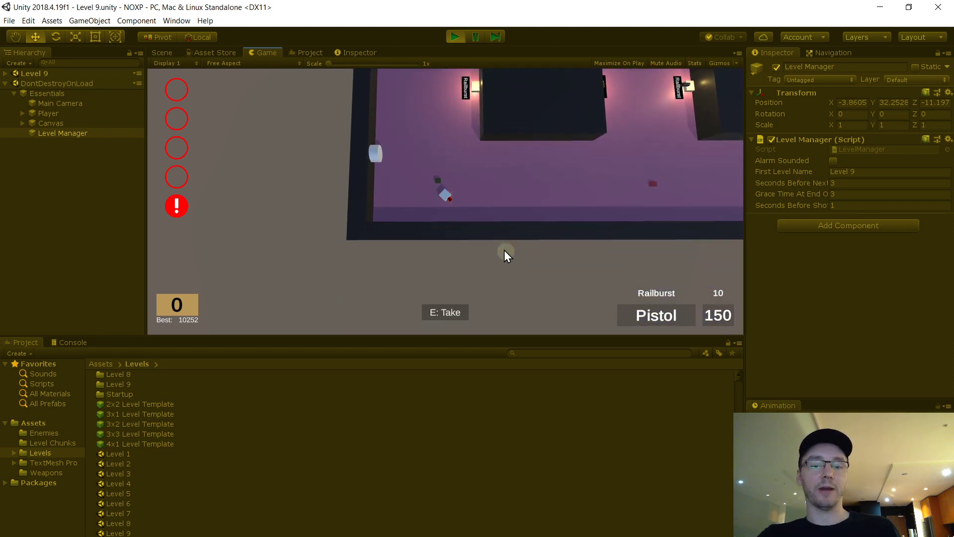
- Move north through the arena towards The Curator and swap the Pistol for the Sniper at the northeast block
{"action": "key", "text": "w"}
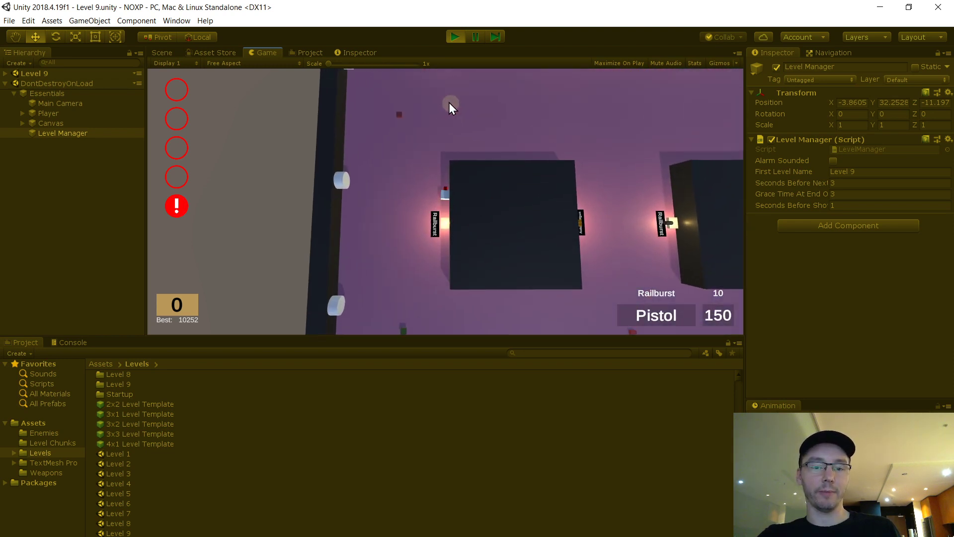
{"action": "key", "text": "w"}
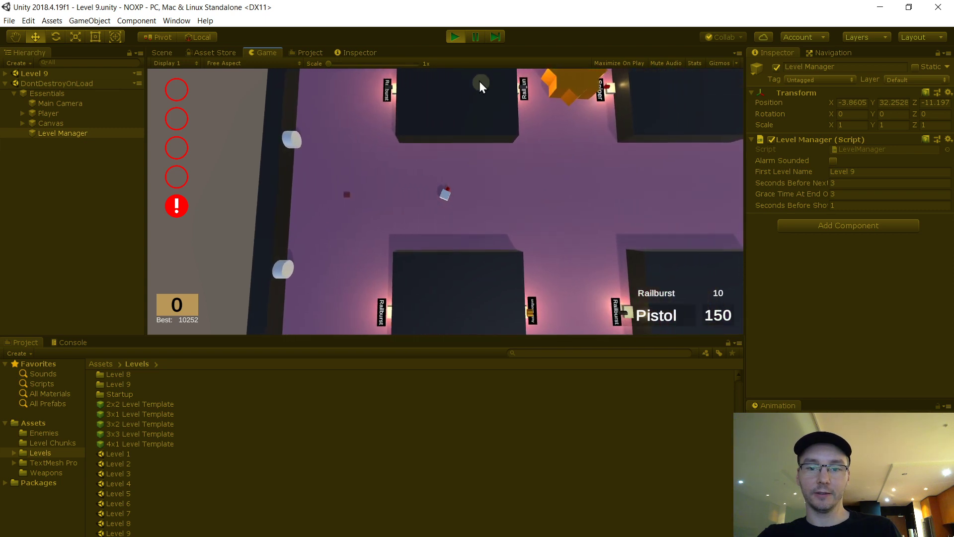
{"action": "key", "text": "w"}
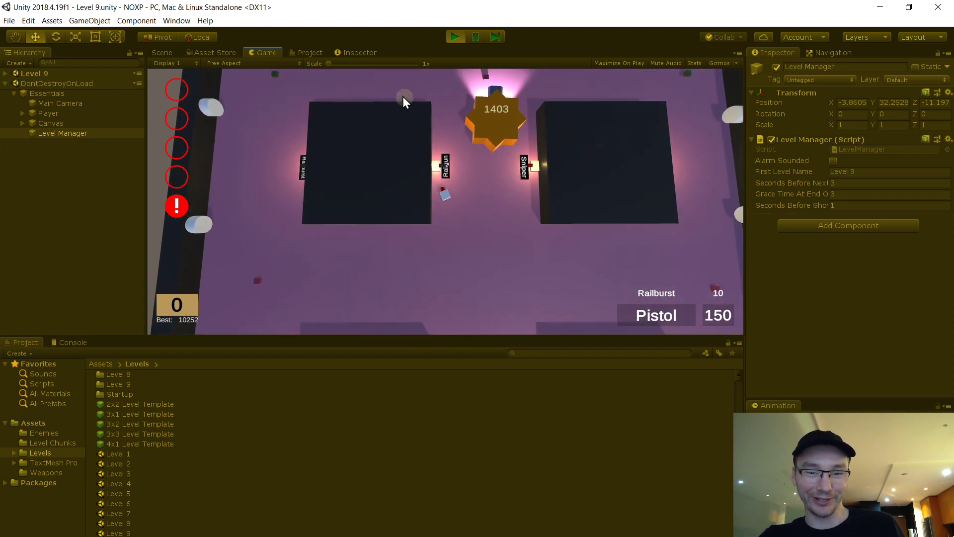
{"action": "key", "text": "d"}
{"action": "key", "text": "e"}
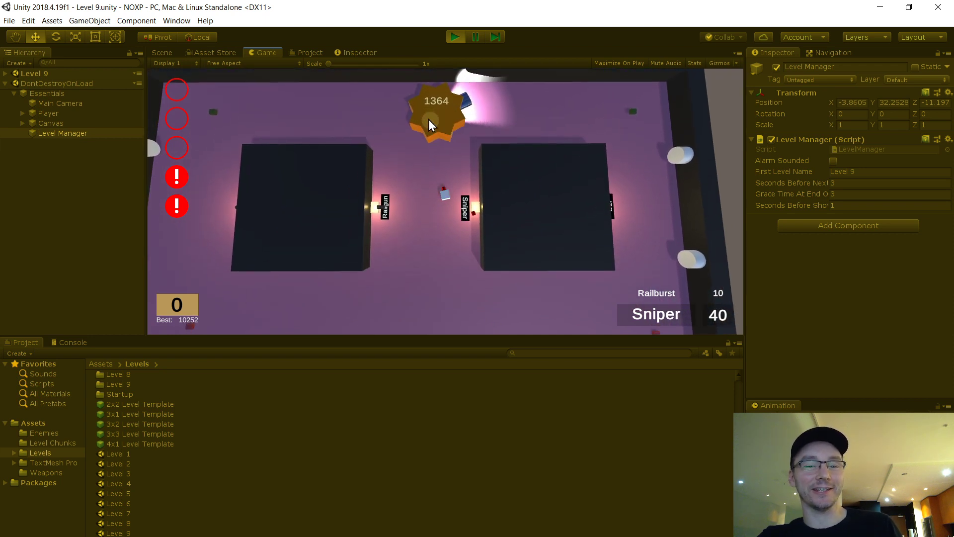
- Circle the northeast block out of The Curator's sight and come back along the north wall behind the boss
{"action": "key", "text": "s"}
{"action": "key", "text": "d"}
{"action": "key", "text": "w"}
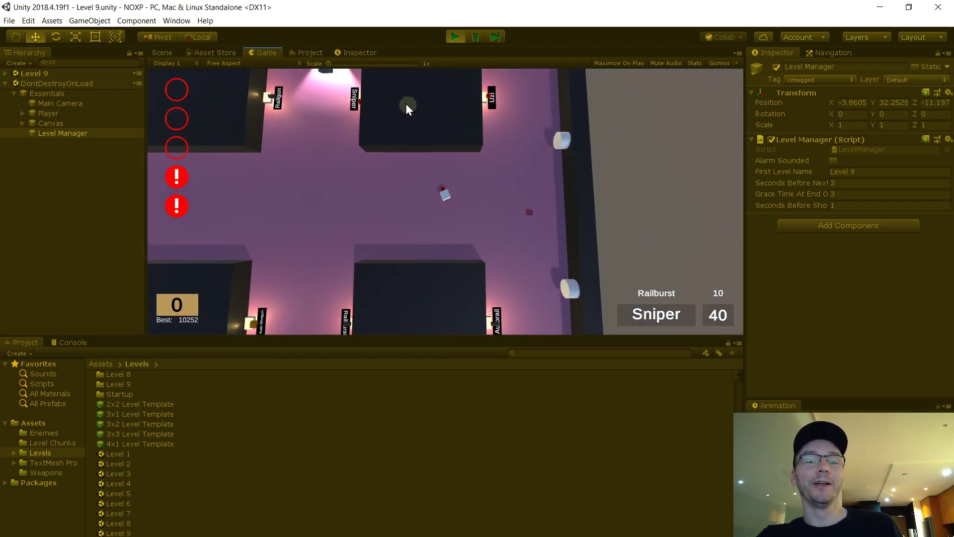
{"action": "key", "text": "s"}
{"action": "key", "text": "a"}
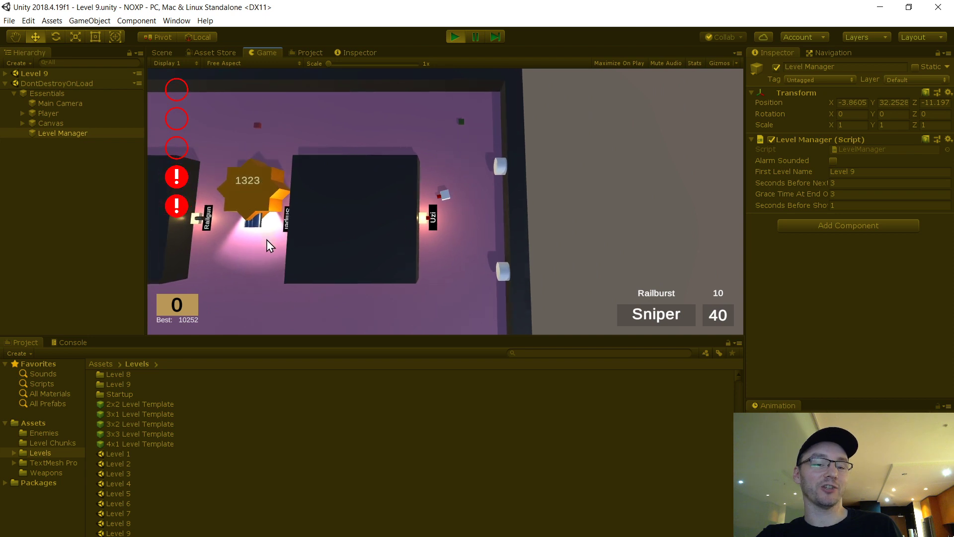
{"action": "key", "text": "w"}
{"action": "key", "text": "d"}
{"action": "key", "text": "d"}
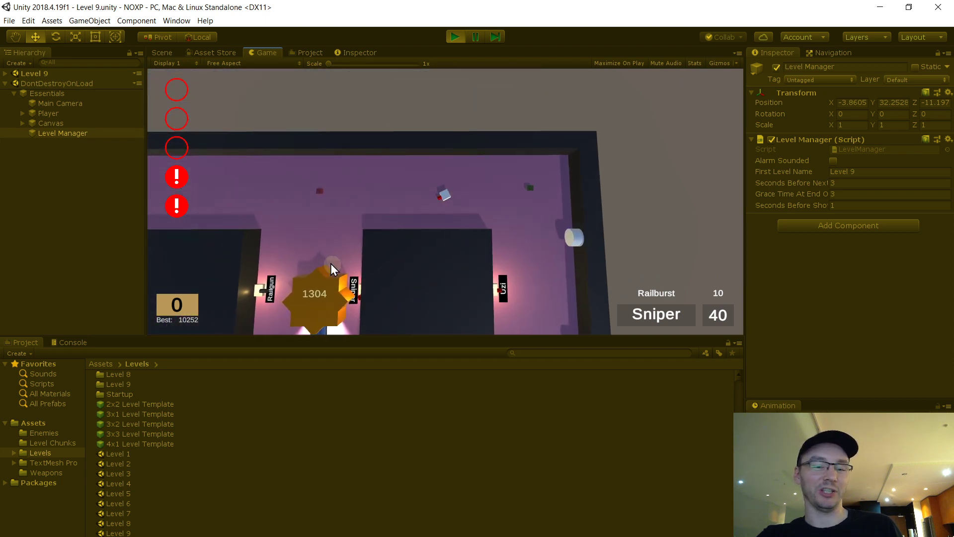
{"action": "key", "text": "a"}
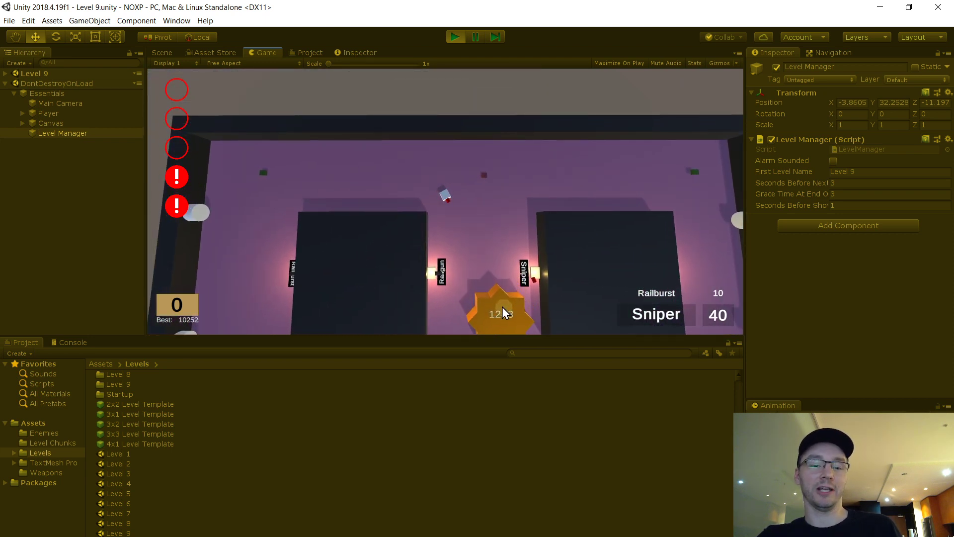
{"action": "key", "text": "a"}
{"action": "key", "text": "d"}
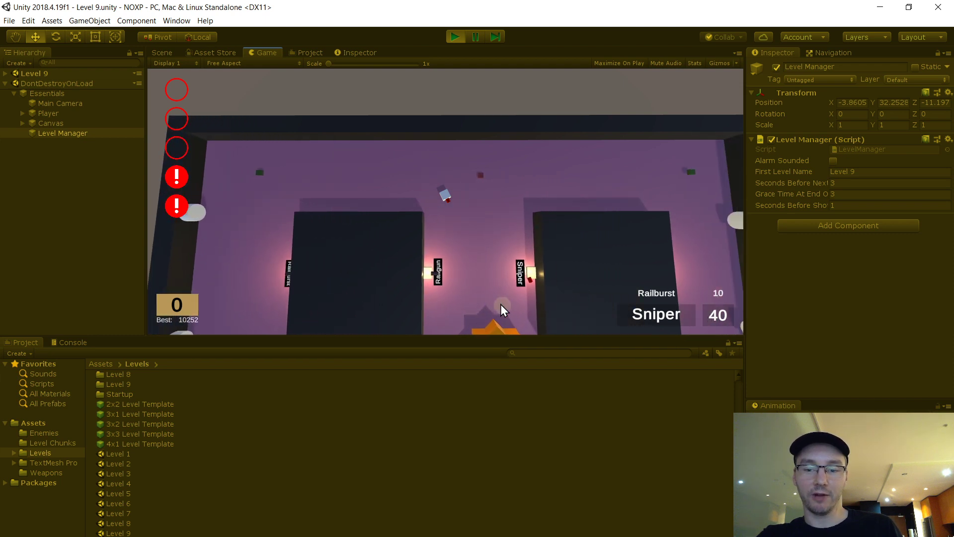
- Follow The Curator south from behind and swap the Railburst for the Auto Shotgun at the southwest block
{"action": "key", "text": "s"}
{"action": "key", "text": "s"}
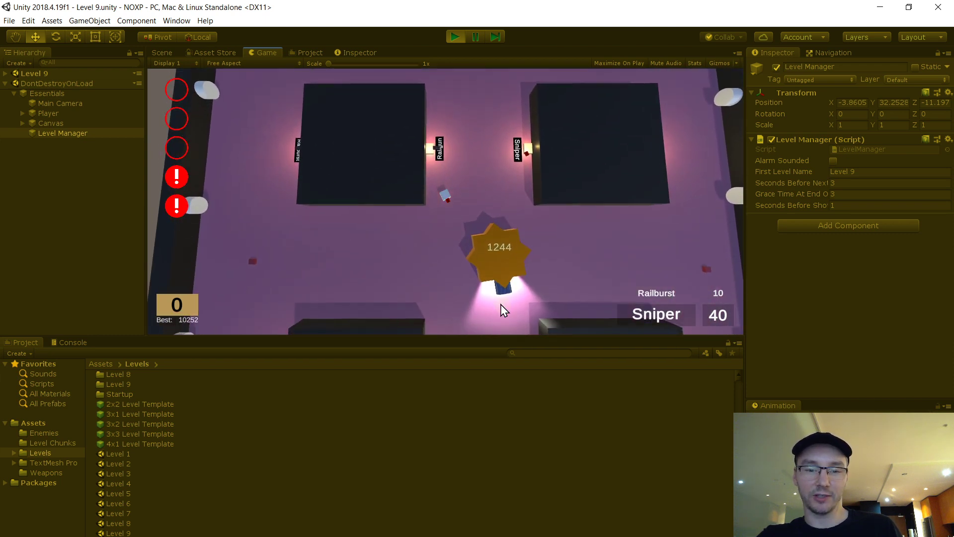
{"action": "key", "text": "a"}
{"action": "key", "text": "s"}
{"action": "key", "text": "d"}
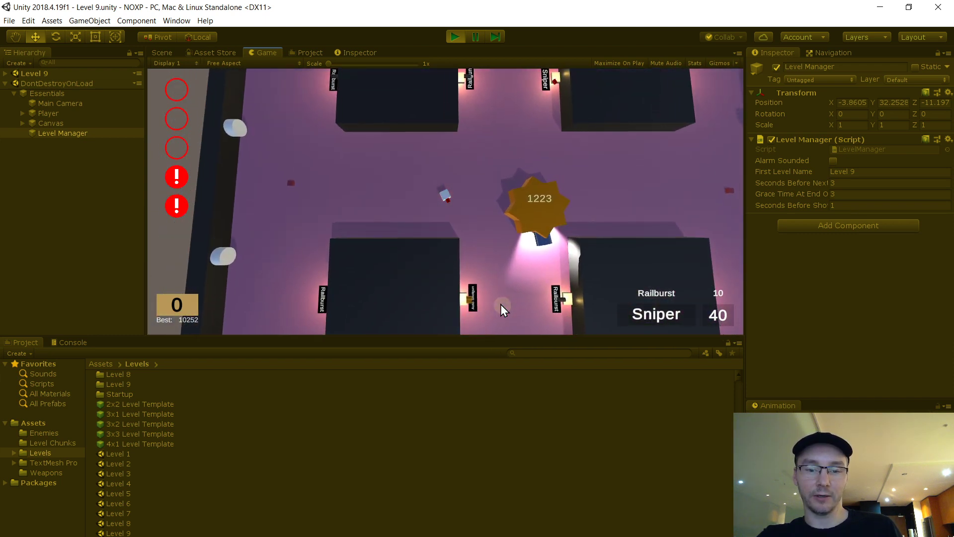
{"action": "key", "text": "s"}
{"action": "right_click", "coordinate": [500, 304]}
{"action": "key", "text": "a"}
{"action": "key", "text": "d"}
{"action": "key", "text": "s"}
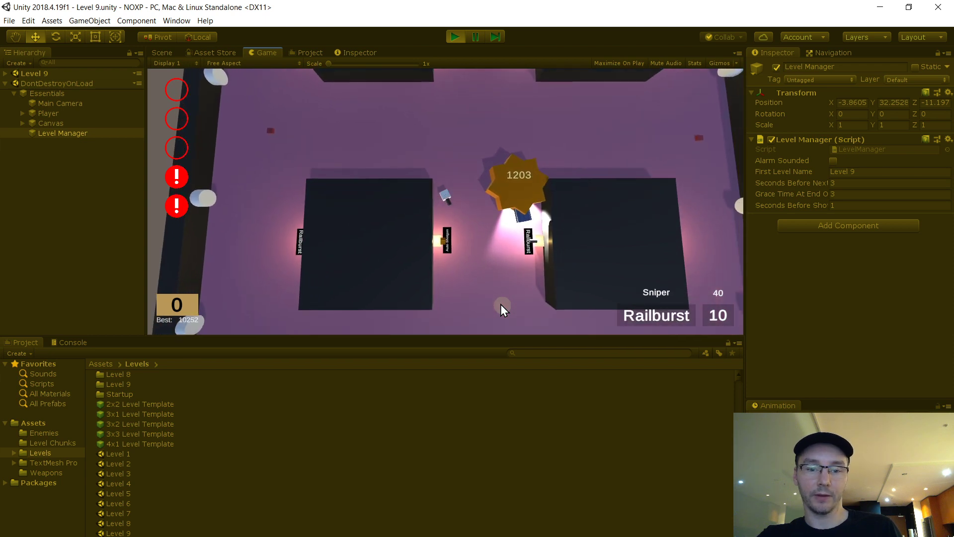
{"action": "key", "text": "e"}
{"action": "key", "text": "w"}
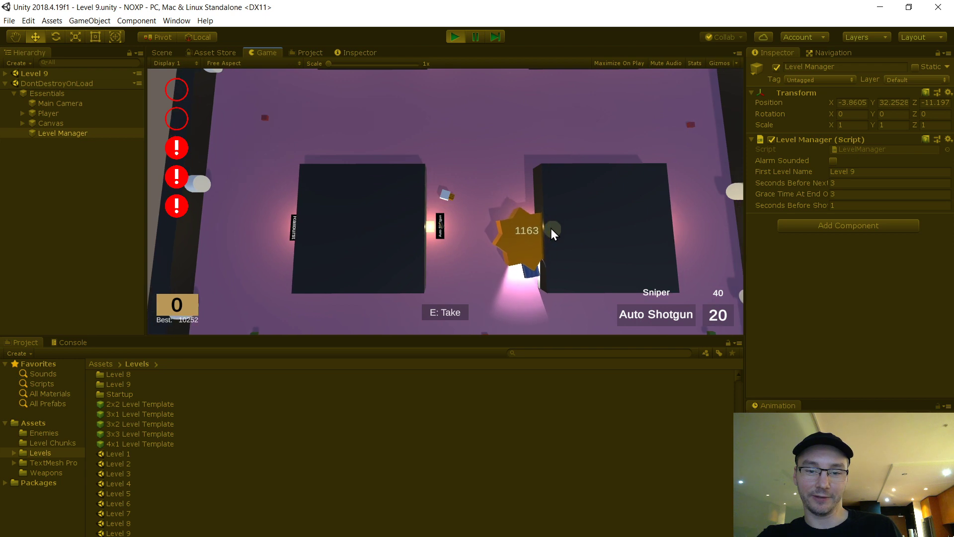
- Follow The Curator to the south aisle, back away westwards, switch to the Sniper and shoot the boss
{"action": "key", "text": "s"}
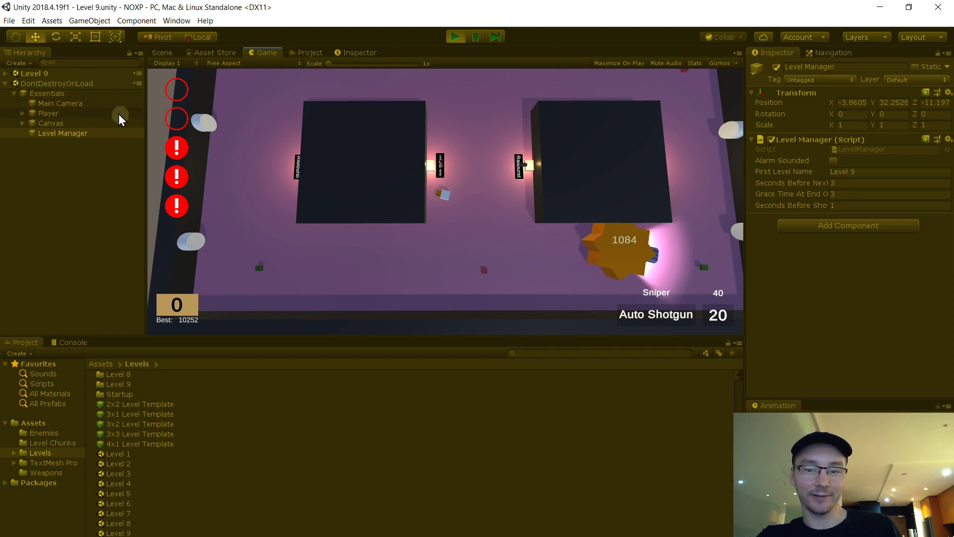
{"action": "key", "text": "s"}
{"action": "key", "text": "d"}
{"action": "key", "text": "d"}
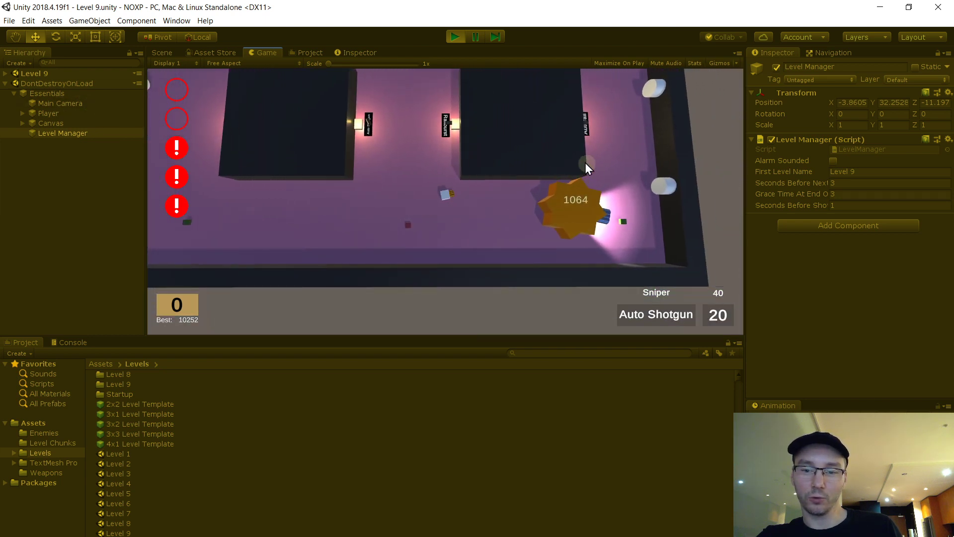
{"action": "key", "text": "a"}
{"action": "right_click", "coordinate": [617, 207]}
{"action": "key", "text": "a"}
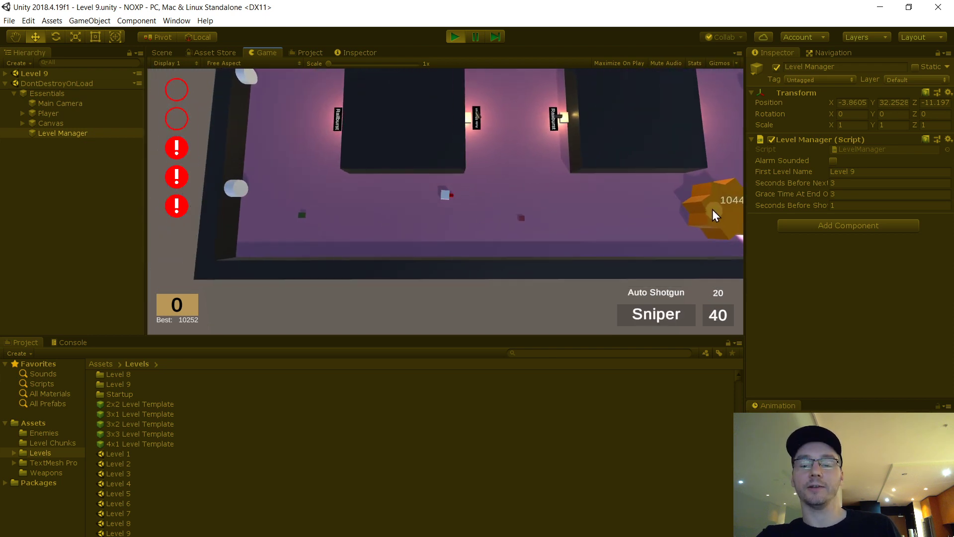
{"action": "left_click", "coordinate": [714, 208]}
{"action": "key", "text": "d"}
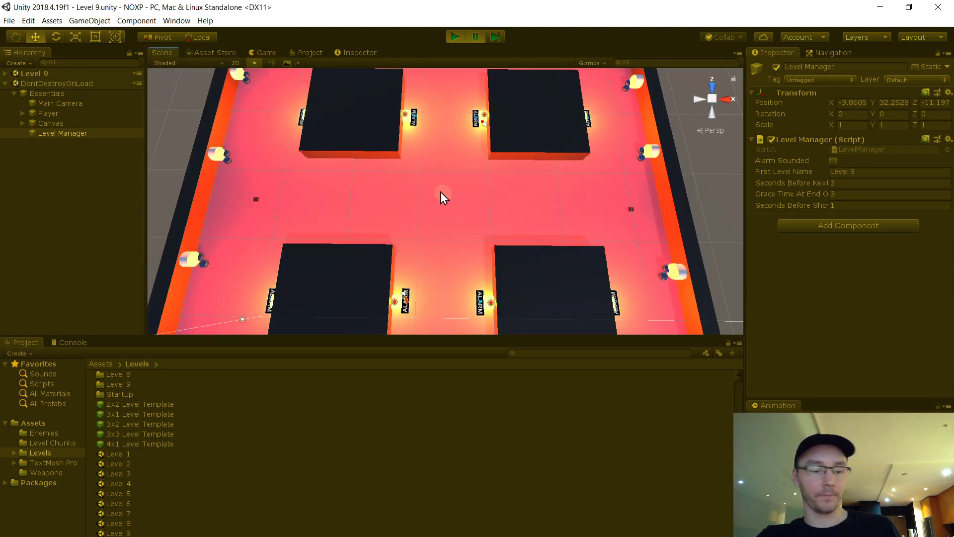
- Trace the console error to GuardBehaviour.cs, then assign The Curator's Auto Shotgun to My Weapon in its Guard Behaviour and resume play
{"action": "double_click", "coordinate": [150, 535]}
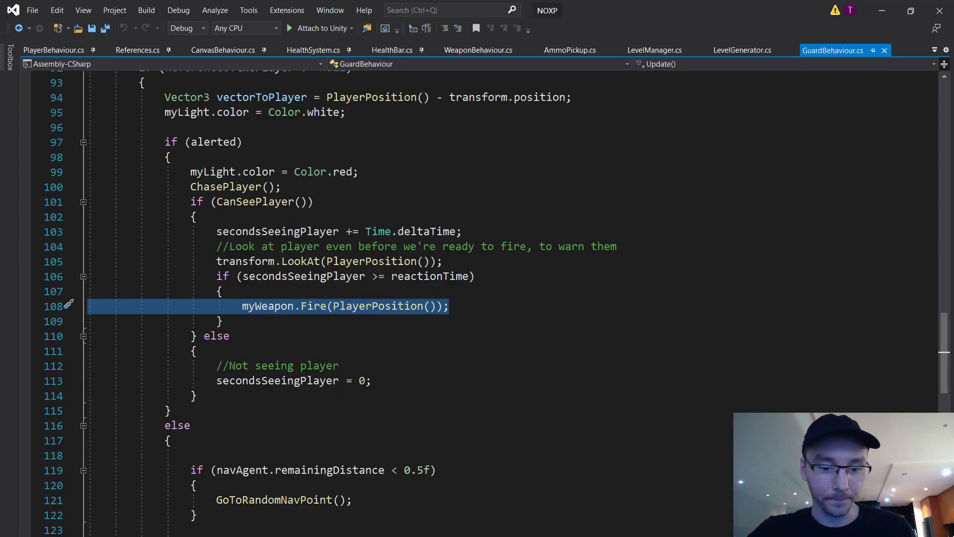
{"action": "key", "text": "alt+Tab"}
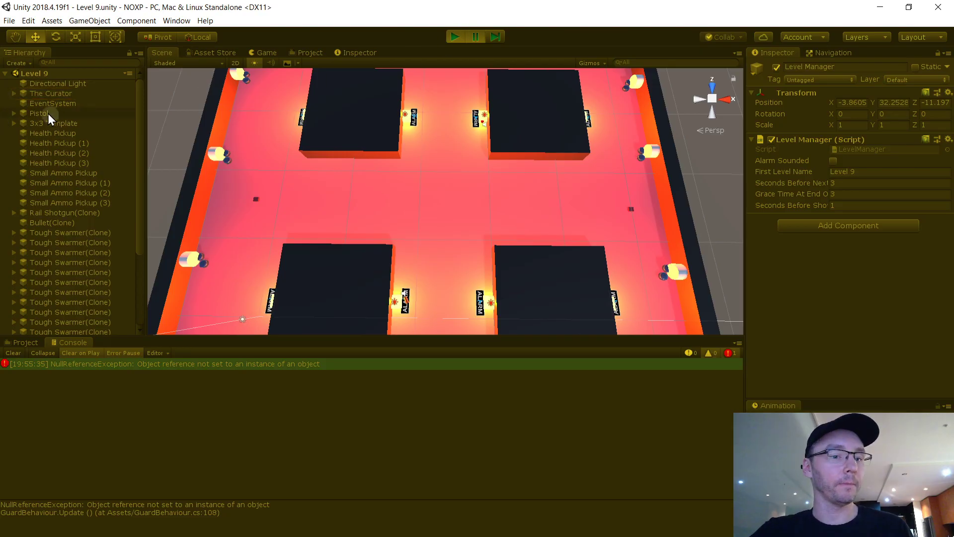
{"action": "left_click", "coordinate": [14, 94]}
{"action": "left_click", "coordinate": [60, 96]}
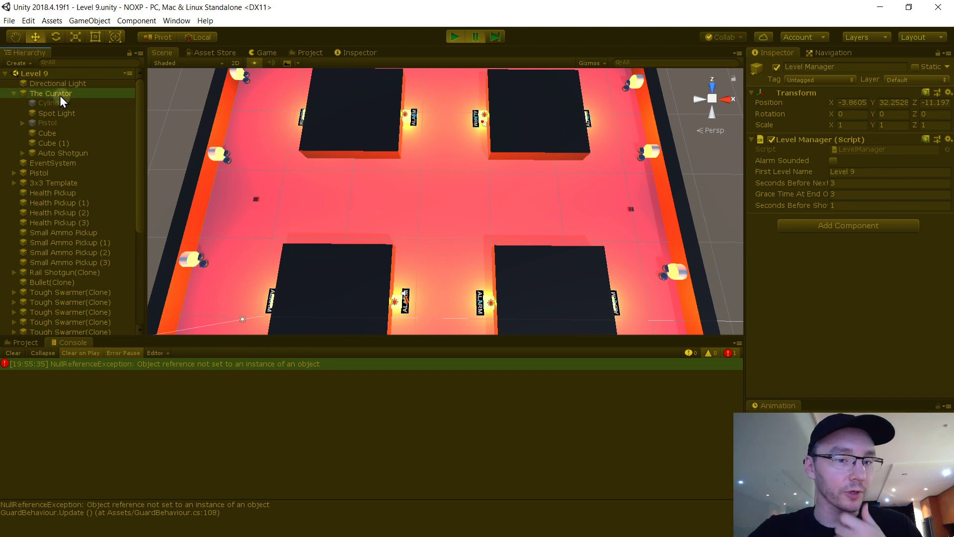
{"action": "scroll", "coordinate": [864, 217], "scroll_direction": "down", "scroll_amount": 5}
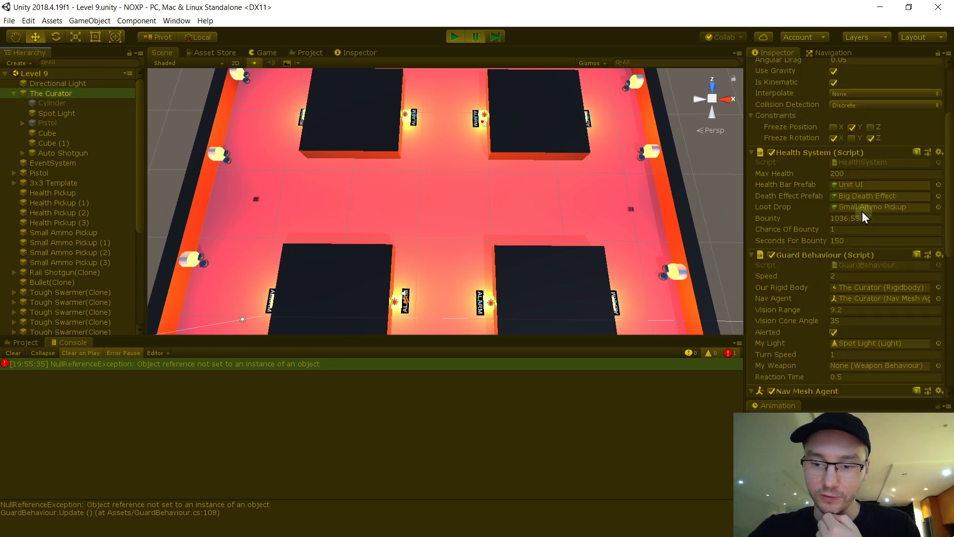
{"action": "scroll", "coordinate": [859, 209], "scroll_direction": "down", "scroll_amount": 2}
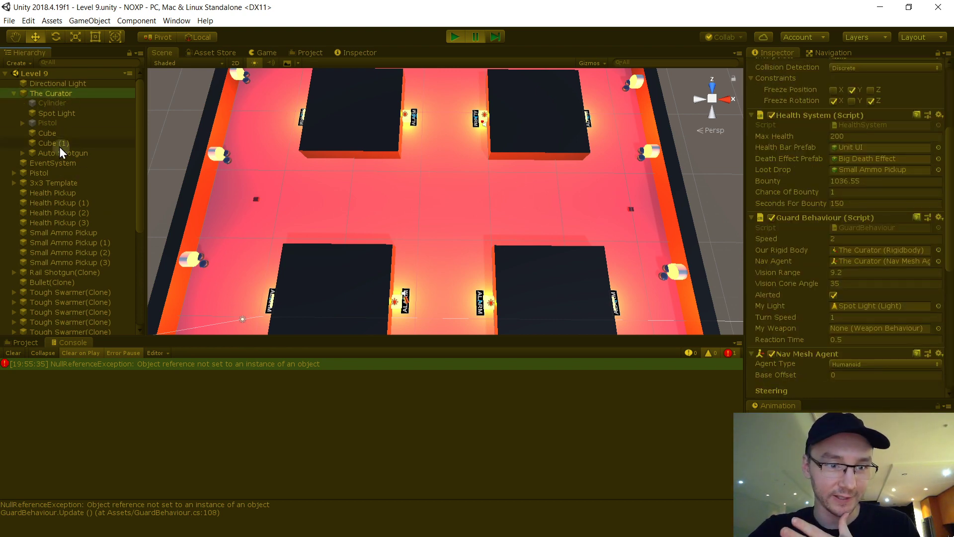
{"action": "left_click_drag", "start_coordinate": [60, 154], "coordinate": [875, 328]}
{"action": "left_click", "coordinate": [478, 37]}
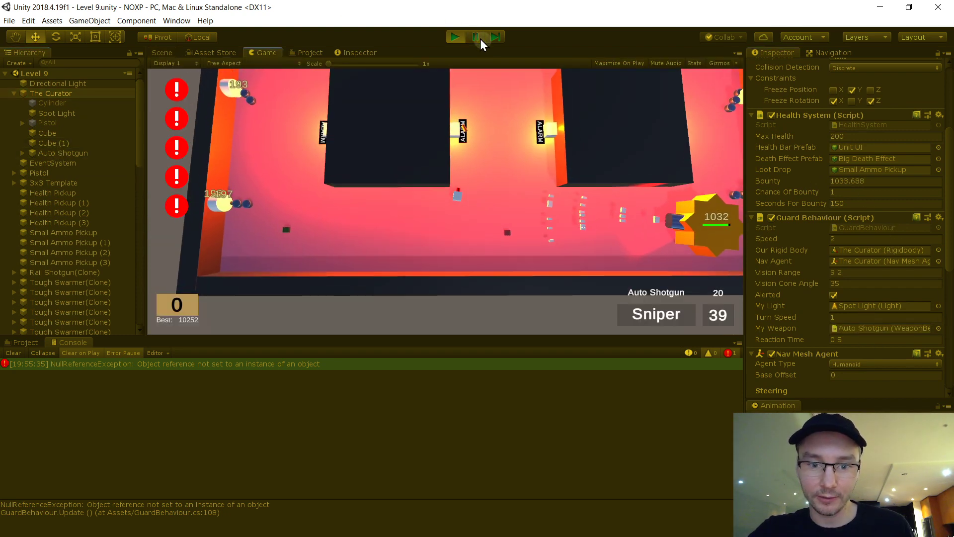
- Retreat north to the central crossing and shoot the swarmers at the east wall with the Sniper
{"action": "key", "text": "w"}
{"action": "key", "text": "a"}
{"action": "key", "text": "d"}
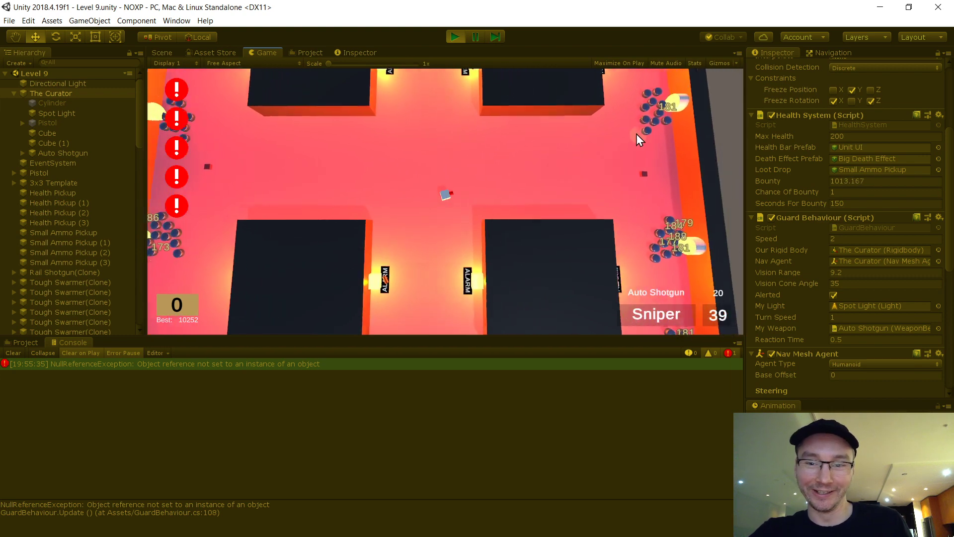
{"action": "left_click", "coordinate": [637, 118]}
{"action": "key", "text": "d"}
{"action": "left_click", "coordinate": [630, 118]}
{"action": "left_click", "coordinate": [611, 125]}
{"action": "left_click", "coordinate": [586, 128]}
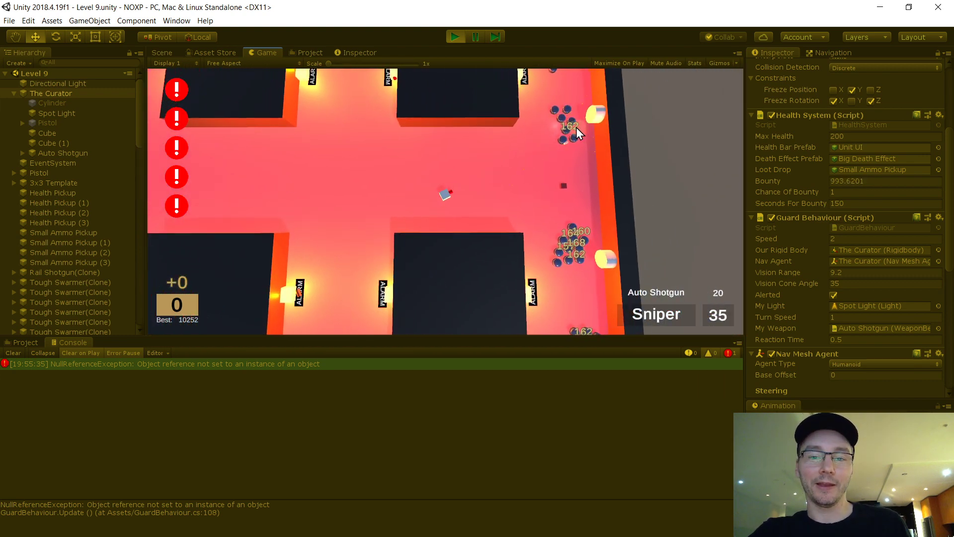
{"action": "left_click", "coordinate": [574, 127]}
{"action": "left_click", "coordinate": [562, 135]}
- Switch to the Auto Shotgun and fire at the swarmers approaching from the east spawners
{"action": "key", "text": "s"}
{"action": "right_click", "coordinate": [561, 226]}
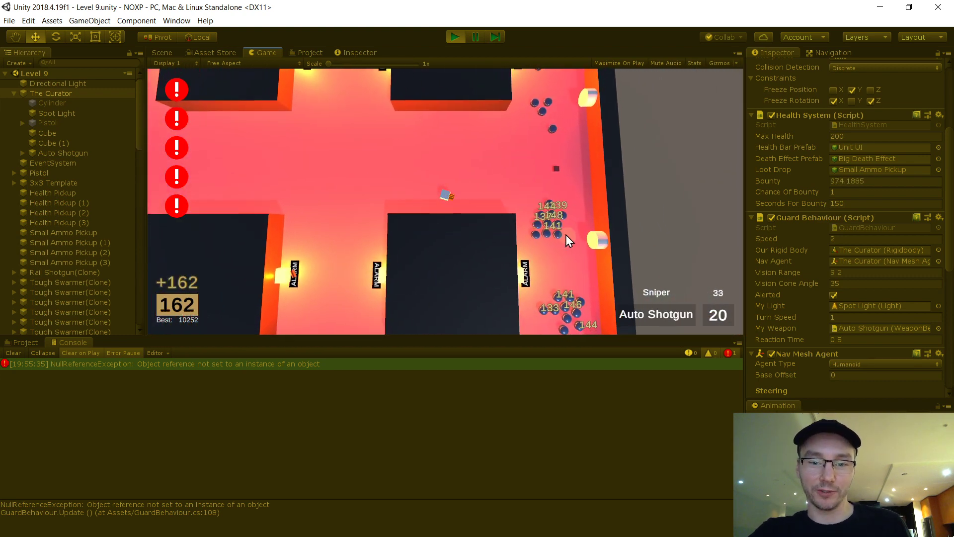
{"action": "key", "text": "d"}
{"action": "key", "text": "w"}
{"action": "left_click", "coordinate": [501, 276]}
{"action": "left_click", "coordinate": [492, 277]}
{"action": "key", "text": "a"}
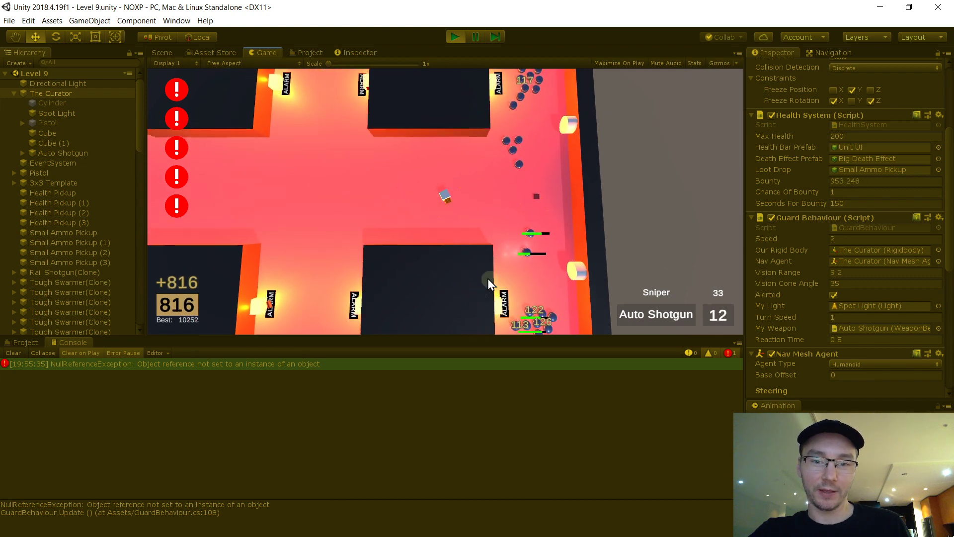
- Empty the Auto Shotgun southwards while moving through the central crossing
{"action": "key", "text": "s"}
{"action": "left_click_drag", "start_coordinate": [491, 293], "coordinate": [514, 311]}
{"action": "key", "text": "w"}
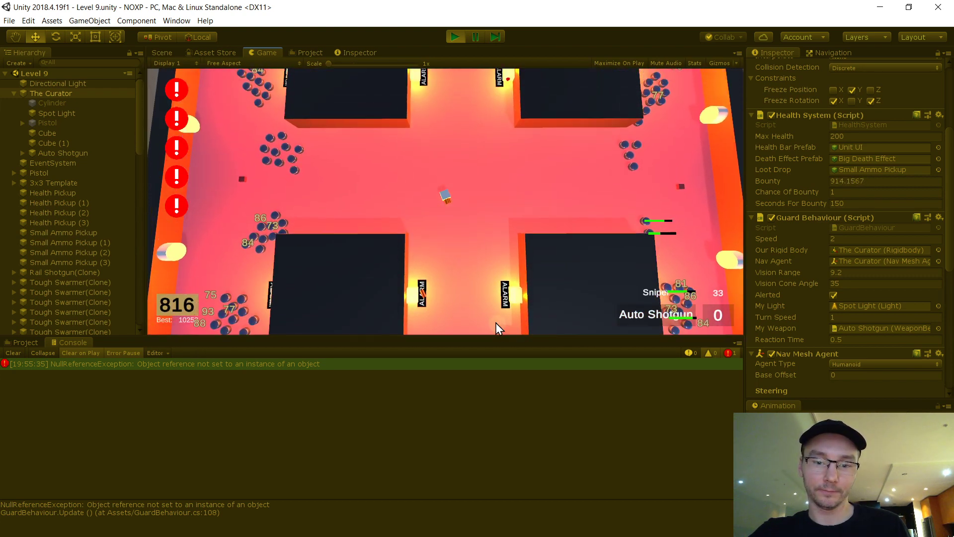
- Switch to the Sniper and shoot The Curator to the south until the boss is dead
{"action": "key", "text": "q"}
{"action": "left_click", "coordinate": [496, 307]}
{"action": "left_click", "coordinate": [506, 297]}
{"action": "key", "text": "d"}
{"action": "left_click", "coordinate": [450, 332]}
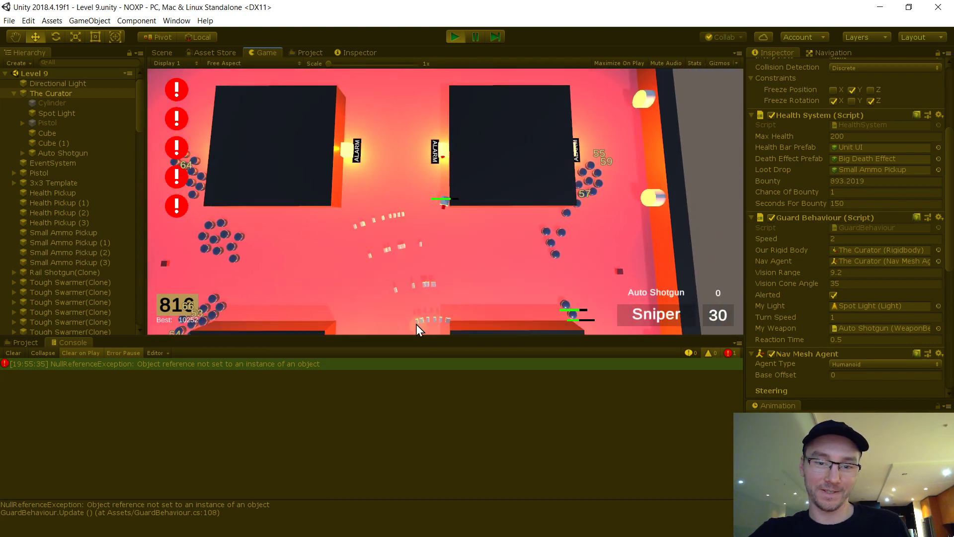
{"action": "key", "text": "s"}
{"action": "left_click", "coordinate": [415, 298]}
{"action": "left_click", "coordinate": [432, 295]}
{"action": "key", "text": "a"}
{"action": "left_click", "coordinate": [497, 340]}
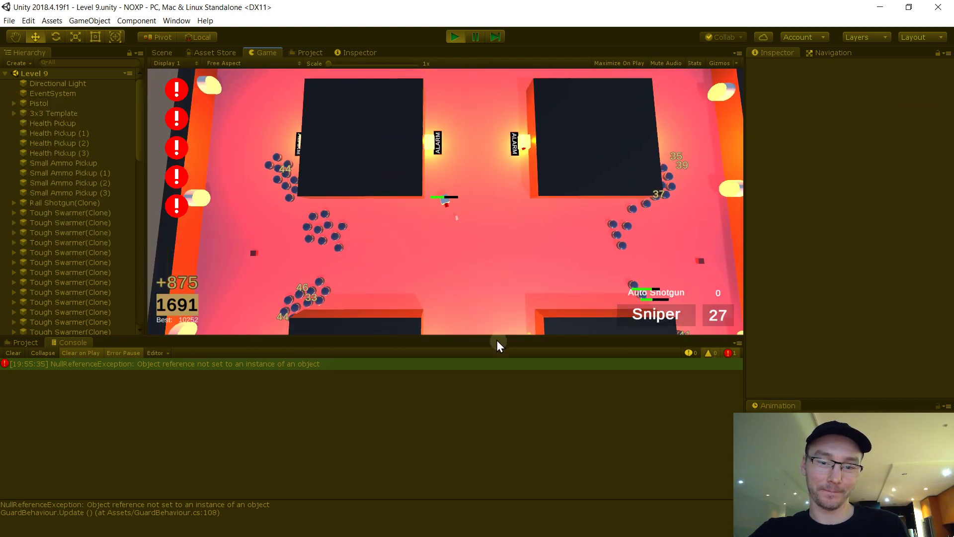
- Move south along the central aisle and collect the ammo drop
{"action": "left_click", "coordinate": [443, 321]}
{"action": "key", "text": "s"}
{"action": "key", "text": "s"}
{"action": "key", "text": "d"}
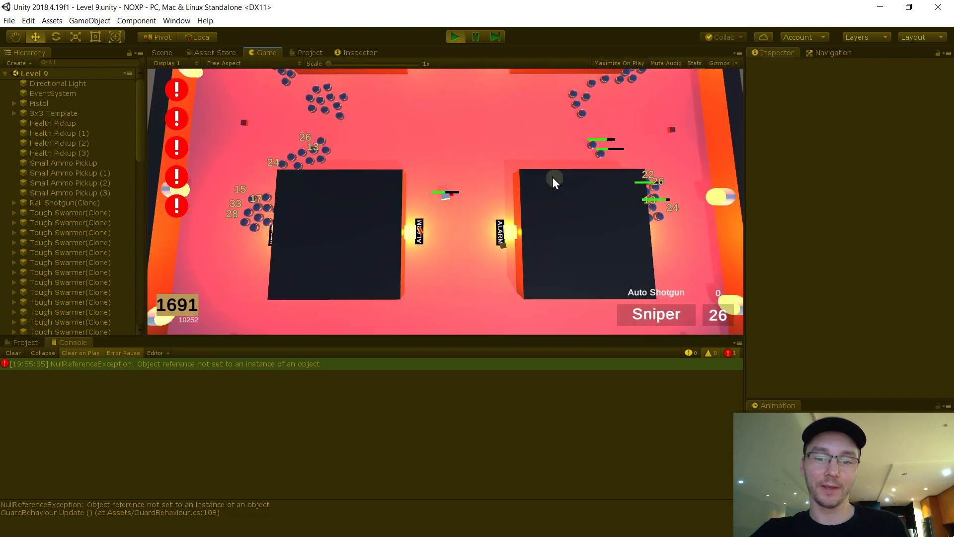
{"action": "key", "text": "e"}
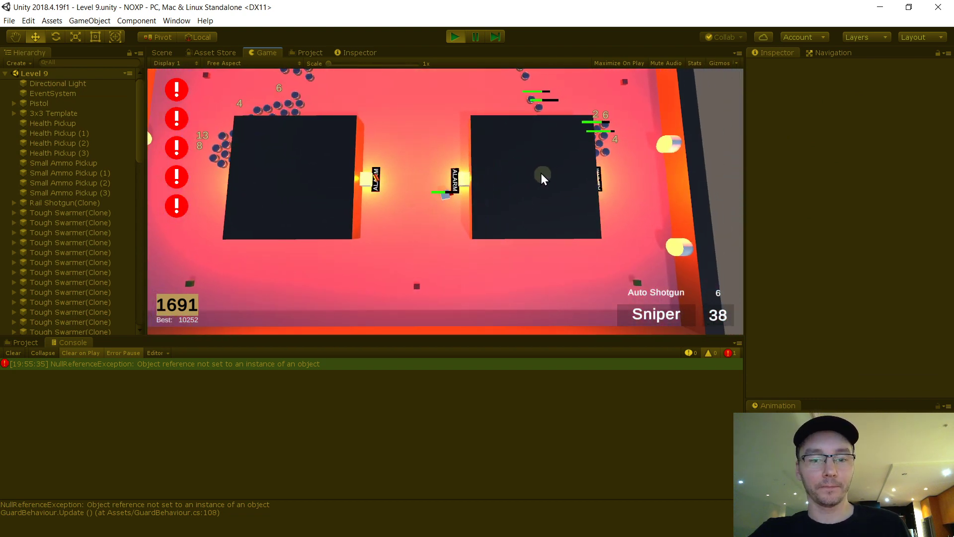
- Return north to the central crossing and shoot the western swarmers with the Sniper
{"action": "key", "text": "w"}
{"action": "left_click", "coordinate": [436, 161]}
{"action": "left_click", "coordinate": [313, 157]}
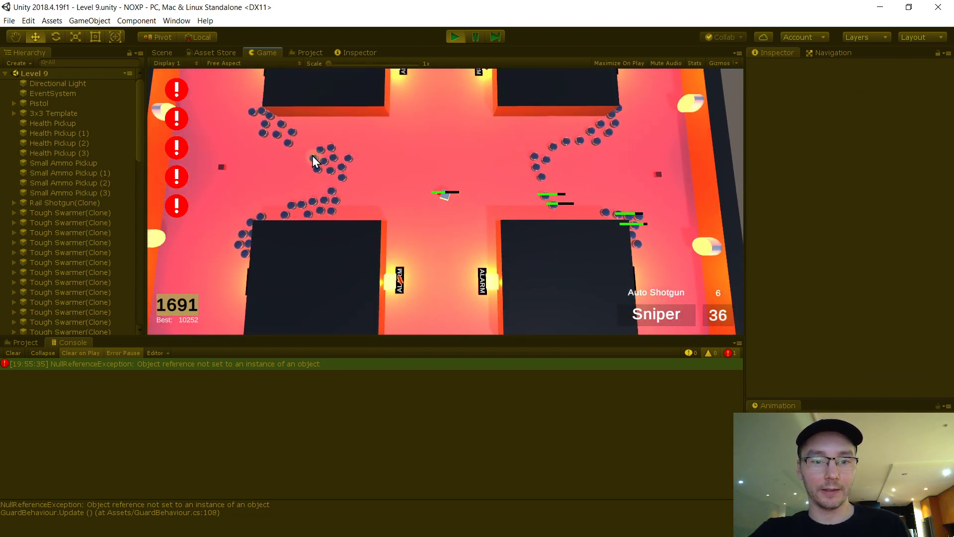
{"action": "left_click", "coordinate": [312, 156]}
- Fire the remaining Auto Shotgun rounds at the swarmers closing in on the central crossing
{"action": "key", "text": "w"}
{"action": "key", "text": "a"}
{"action": "right_click", "coordinate": [316, 209]}
{"action": "left_click_drag", "start_coordinate": [334, 211], "coordinate": [351, 192]}
{"action": "key", "text": "d"}
{"action": "key", "text": "w"}
{"action": "right_click", "coordinate": [469, 206]}
{"action": "key", "text": "w"}
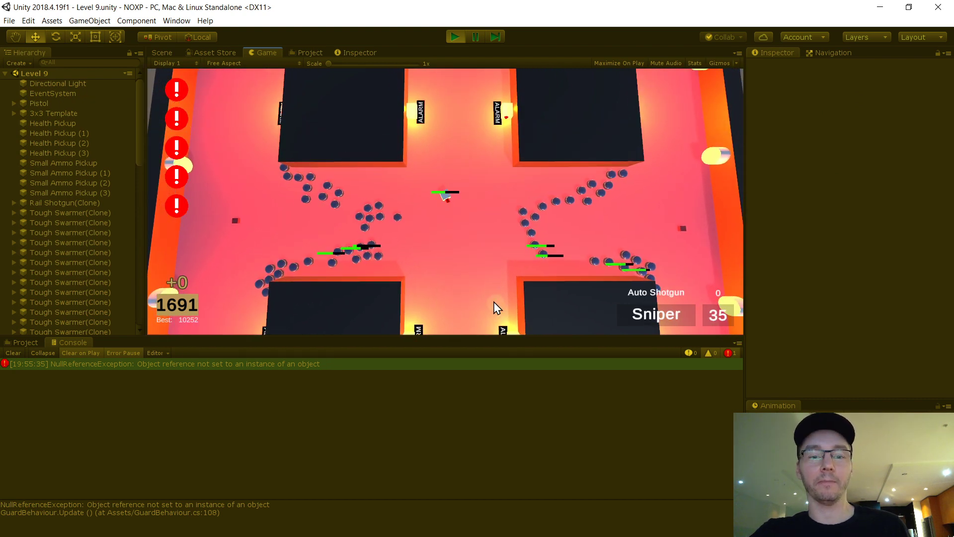
- Back away south from the crossing while shooting the north-eastern swarmers with the Sniper
{"action": "key", "text": "s"}
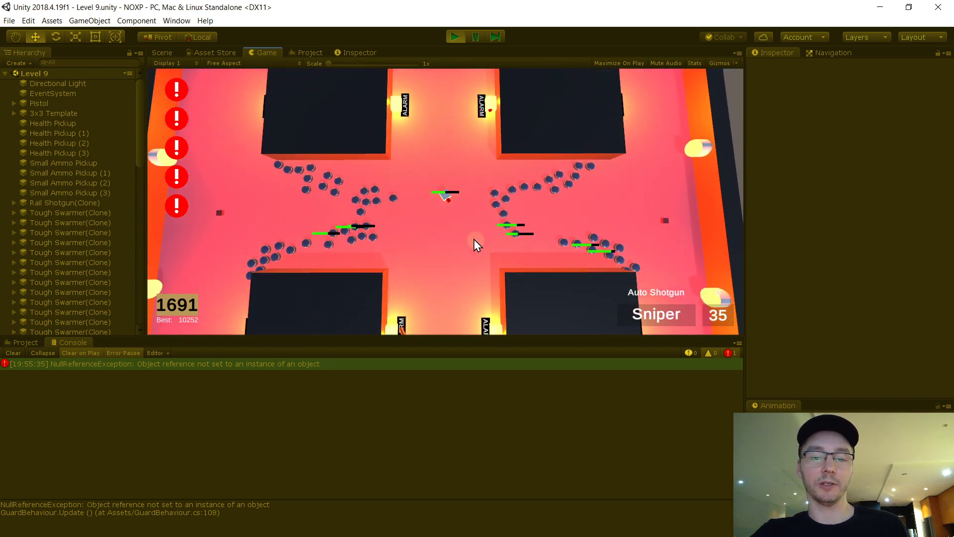
{"action": "left_click", "coordinate": [518, 145]}
{"action": "left_click", "coordinate": [518, 146]}
{"action": "key", "text": "s"}
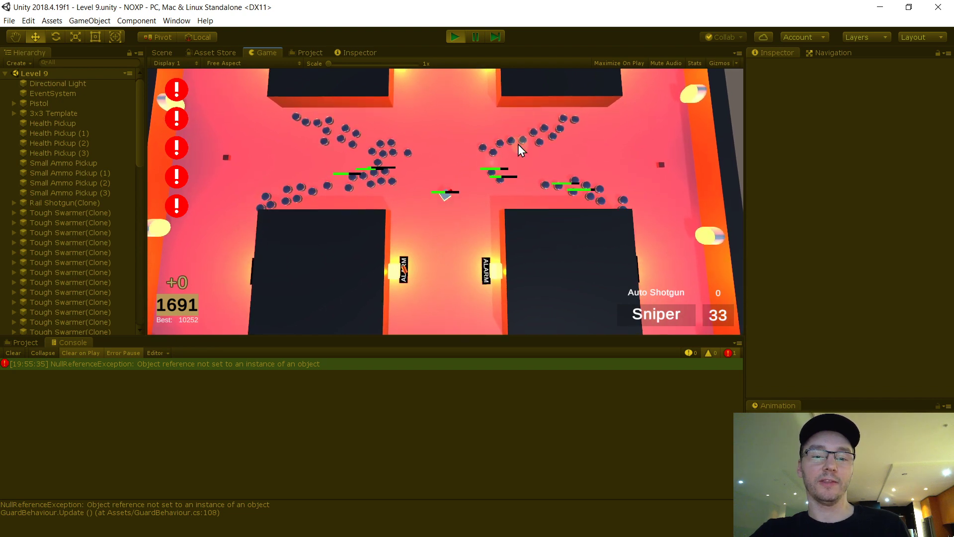
- Retreat down the central aisle to the south-west corner and collect the small ammo pickup there
{"action": "key", "text": "w"}
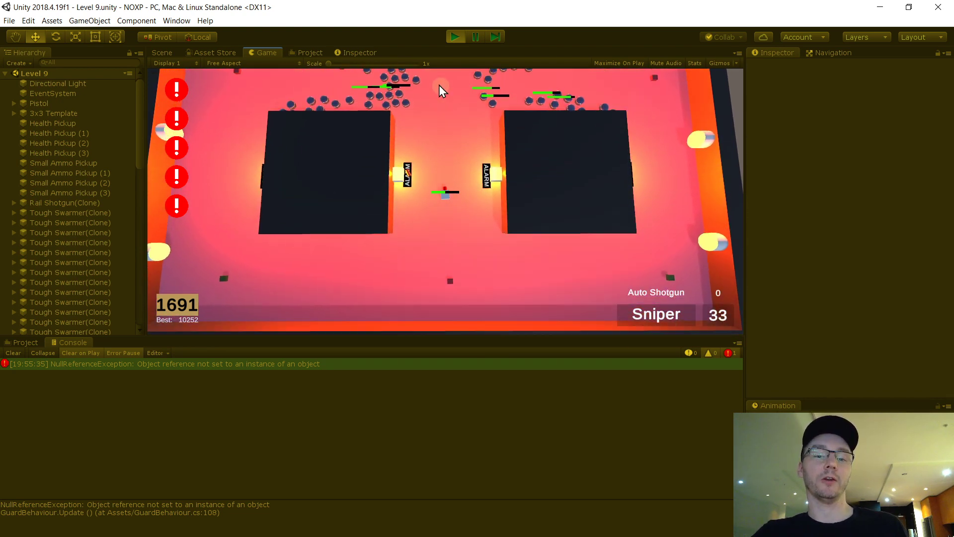
{"action": "key", "text": "s"}
{"action": "key", "text": "a"}
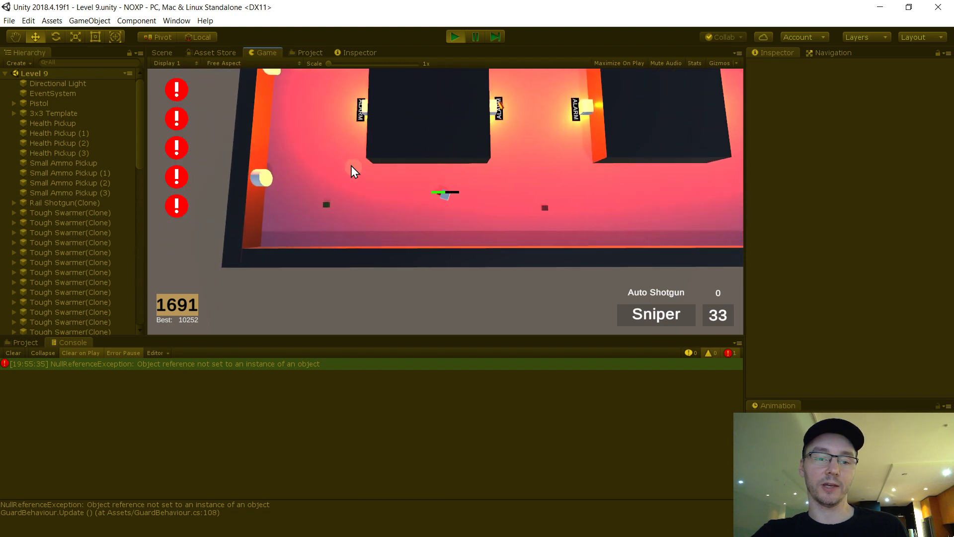
{"action": "key", "text": "w"}
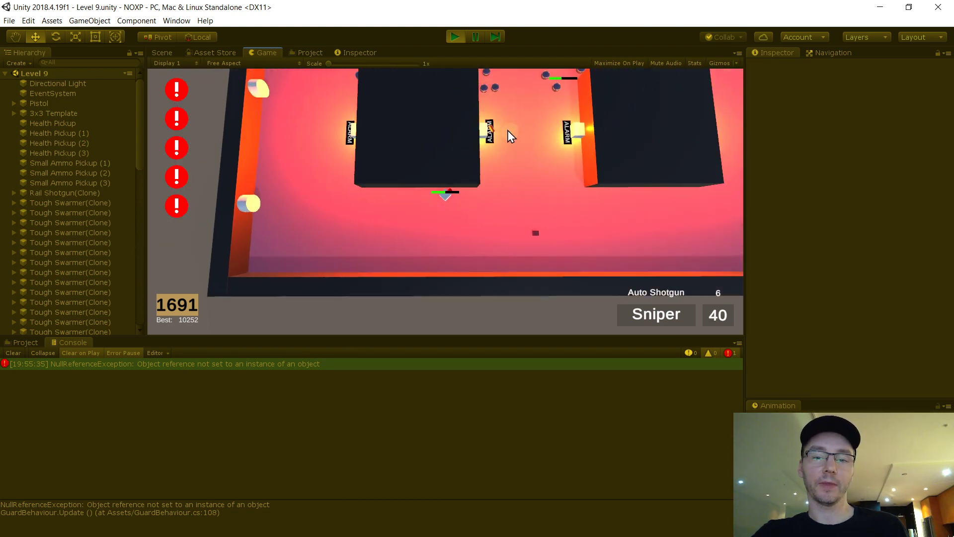
- Shoot the swarmers coming down the central aisle with the Sniper, then stop the play test
{"action": "left_click", "coordinate": [475, 116]}
{"action": "left_click", "coordinate": [477, 108]}
{"action": "left_click", "coordinate": [467, 109]}
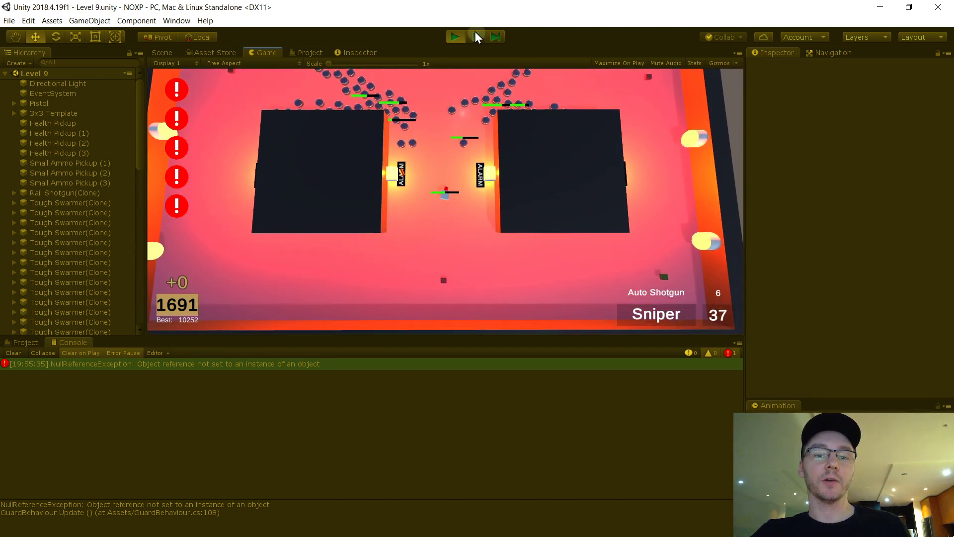
{"action": "left_click", "coordinate": [453, 36]}
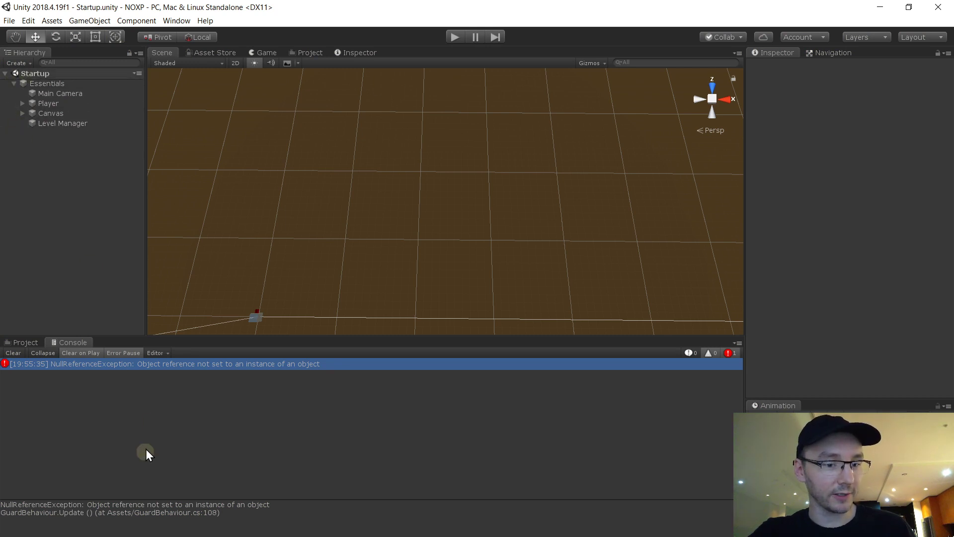
- Open The Curator prefab from the Enemies folder and assign its Auto Shotgun to My Weapon in Guard Behaviour
{"action": "left_click", "coordinate": [31, 343]}
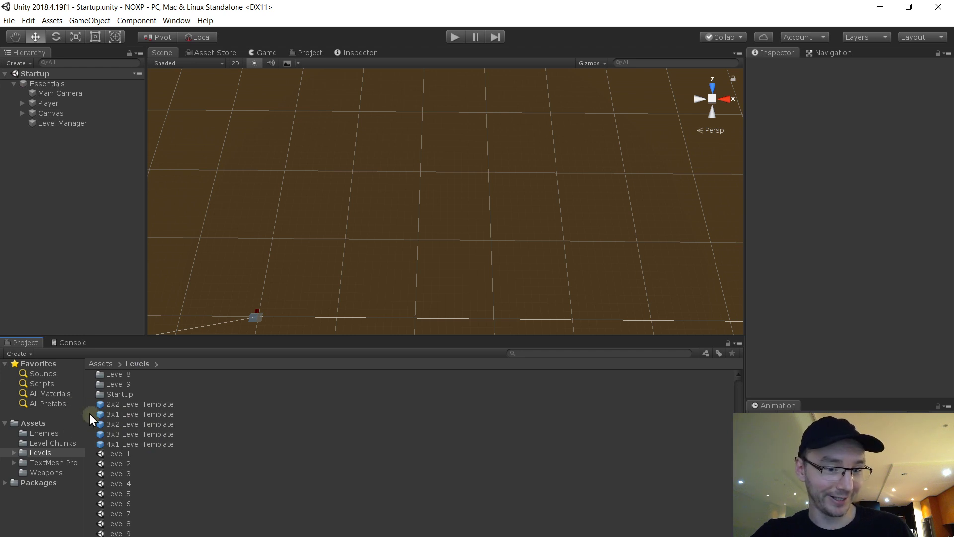
{"action": "left_click", "coordinate": [64, 471]}
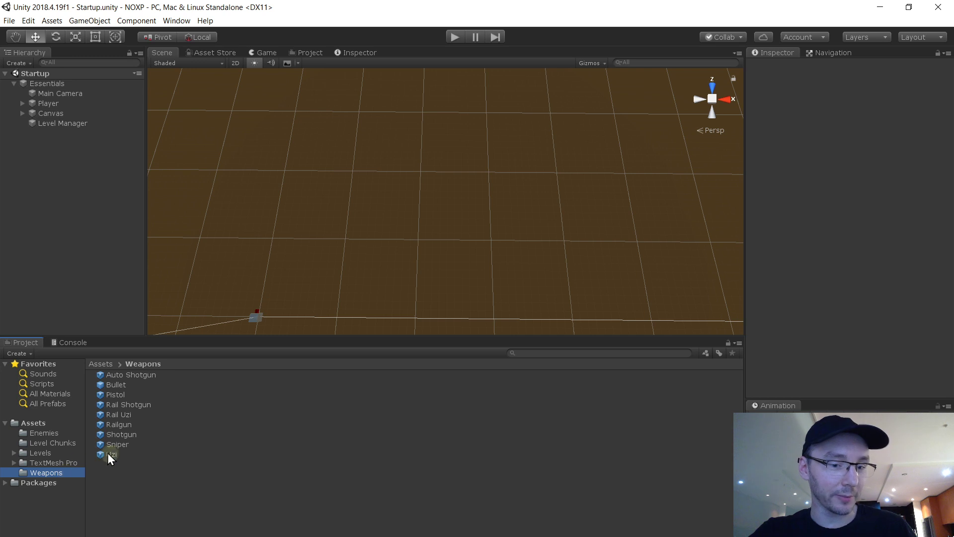
{"action": "left_click", "coordinate": [60, 434]}
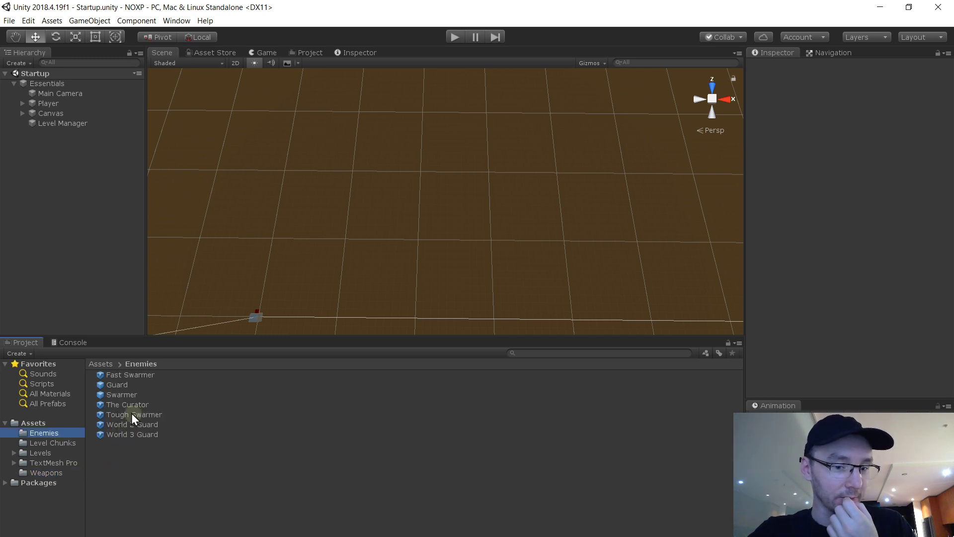
{"action": "double_click", "coordinate": [130, 404]}
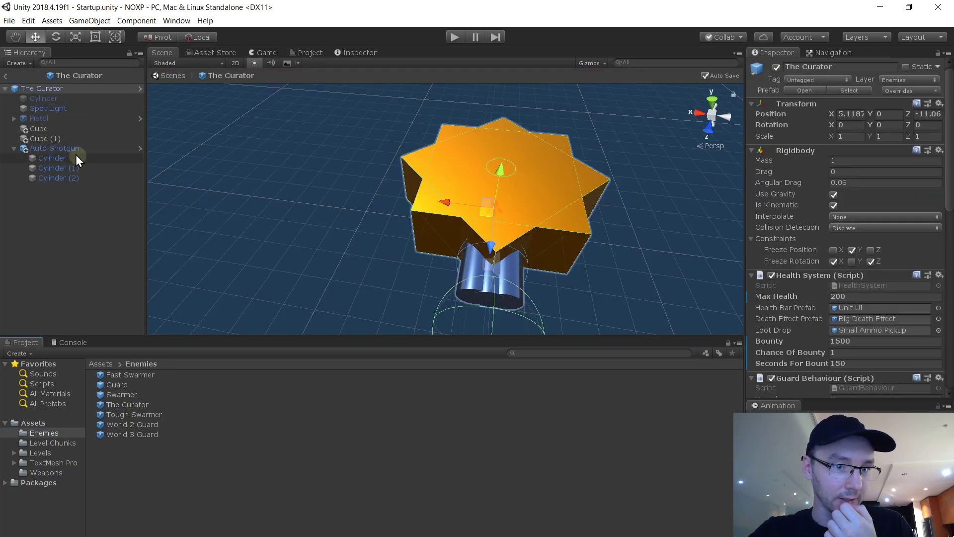
{"action": "scroll", "coordinate": [849, 249], "scroll_direction": "down", "scroll_amount": 6}
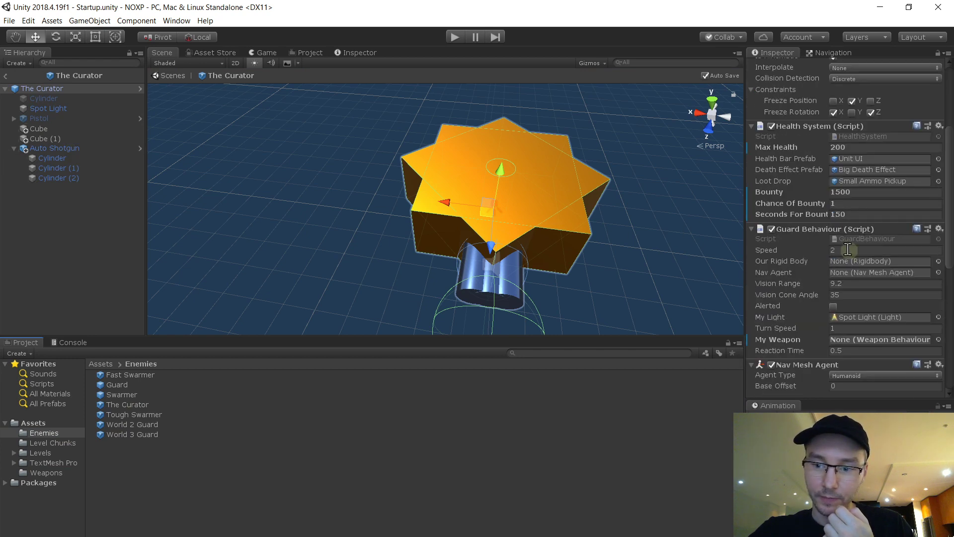
{"action": "left_click_drag", "start_coordinate": [68, 148], "coordinate": [898, 339]}
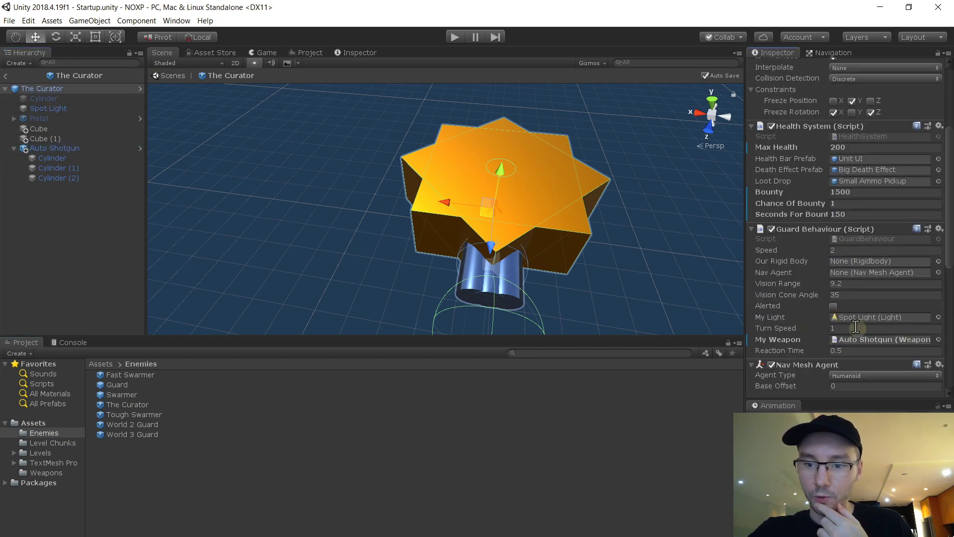
- Set The Curator prefab's Reaction Time to 0.2 and its Max Health to 500
{"action": "left_click", "coordinate": [857, 350]}
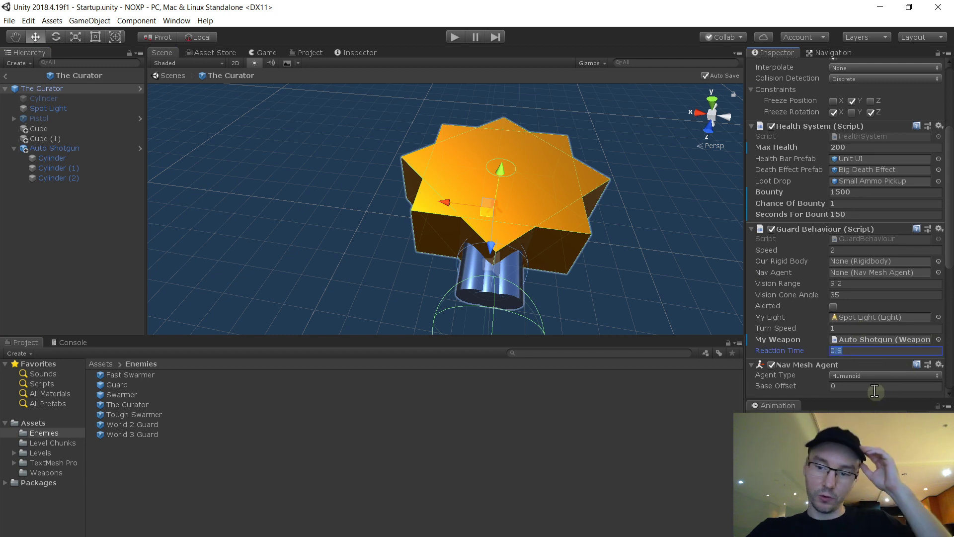
{"action": "type", "text": "0.2"}
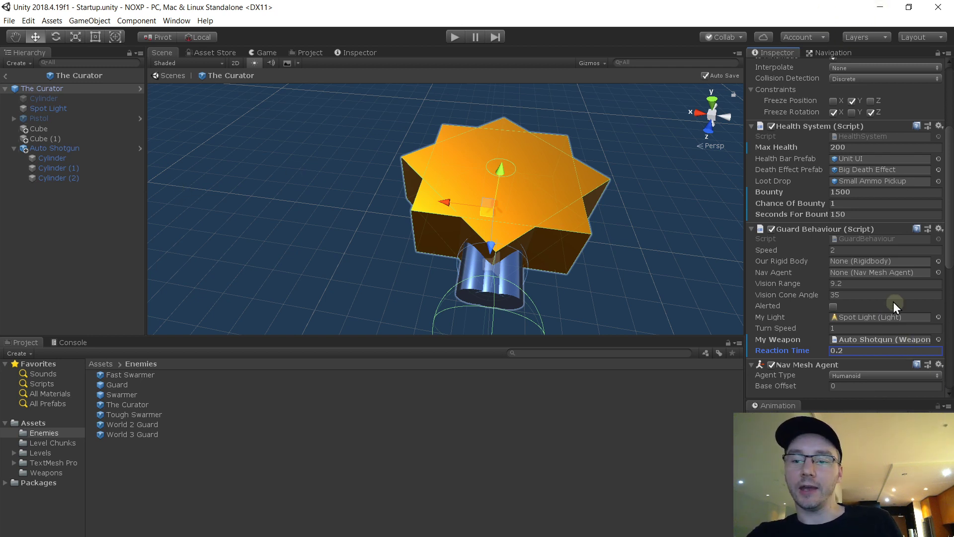
{"action": "scroll", "coordinate": [893, 302], "scroll_direction": "up", "scroll_amount": 3}
{"action": "left_click", "coordinate": [869, 224]}
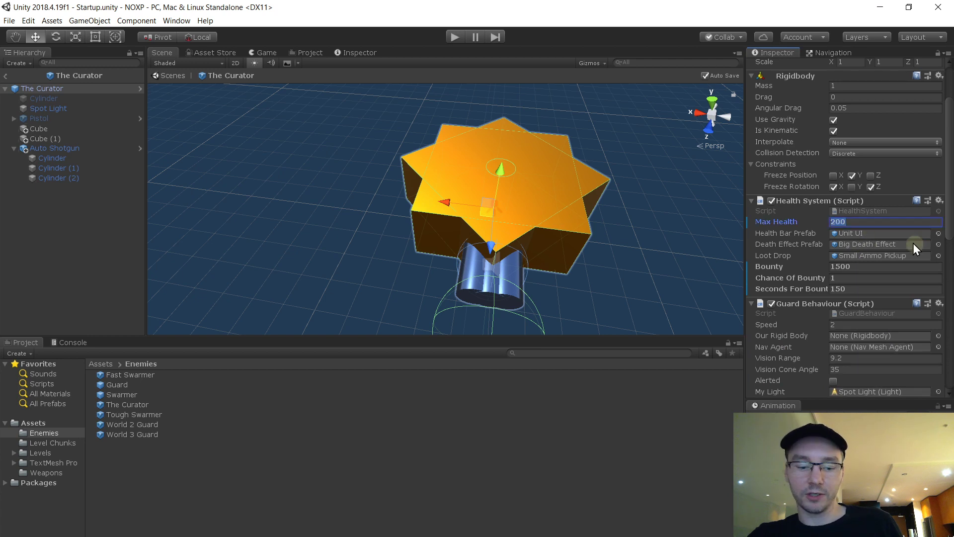
{"action": "type", "text": "400"}
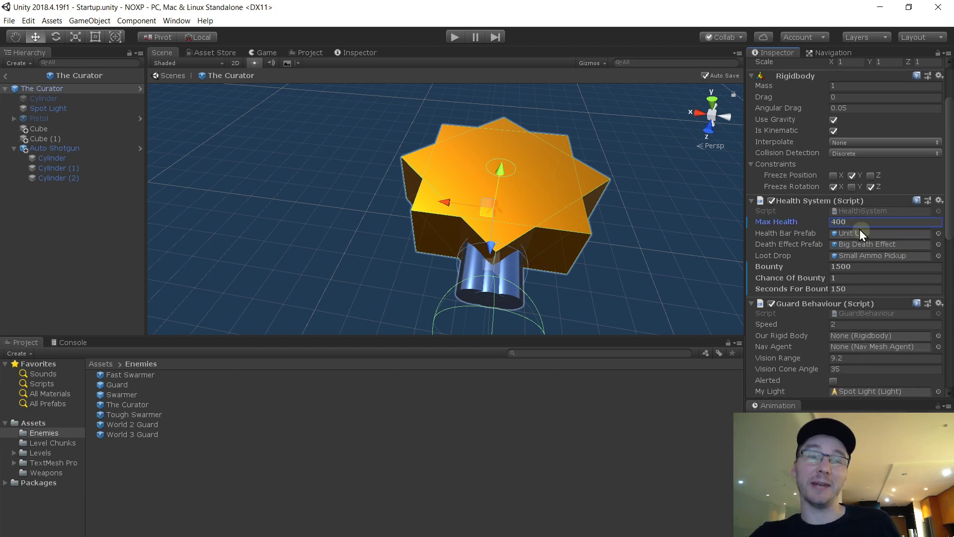
{"action": "key", "text": "Return"}
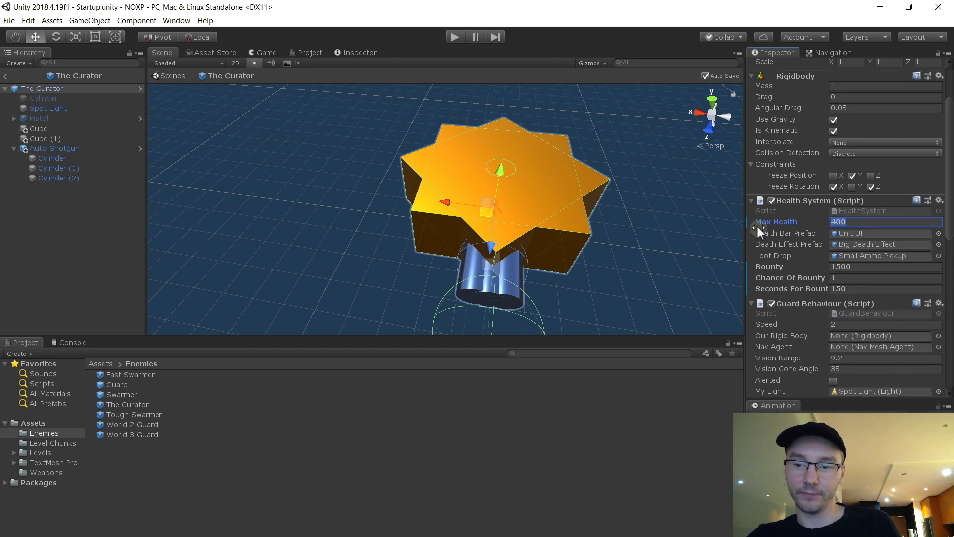
{"action": "type", "text": "500"}
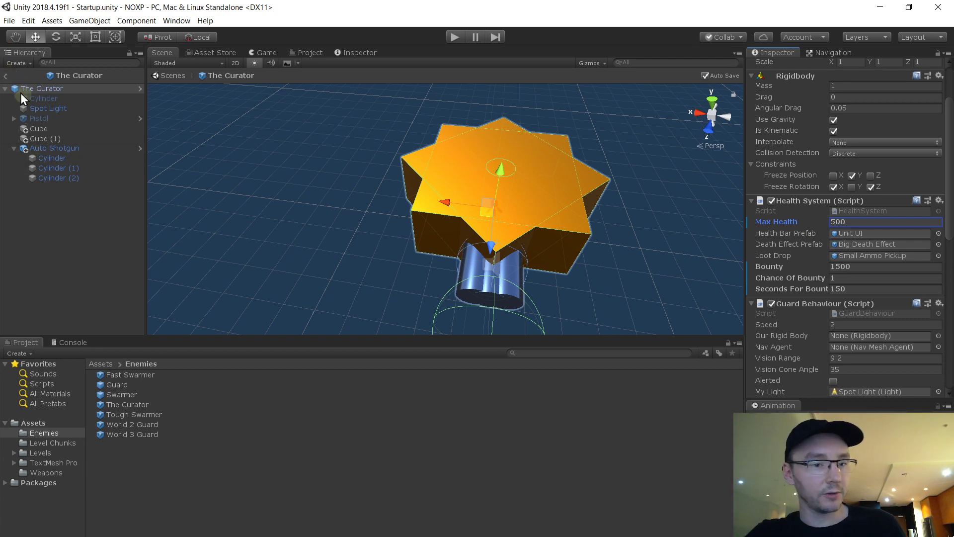
{"action": "left_click", "coordinate": [6, 75]}
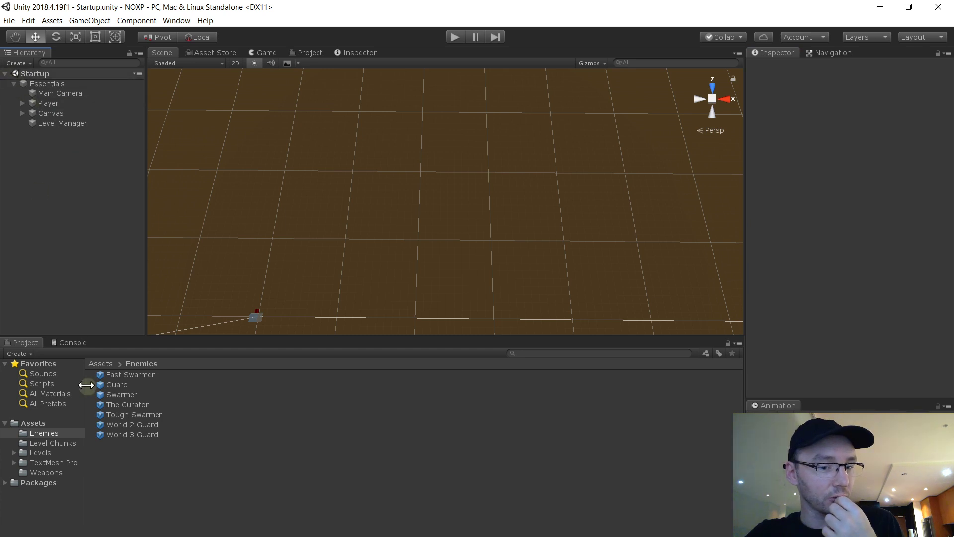
- Open the Level 9 scene from the Levels folder
{"action": "left_click", "coordinate": [52, 453]}
{"action": "scroll", "coordinate": [118, 477], "scroll_direction": "down", "scroll_amount": 3}
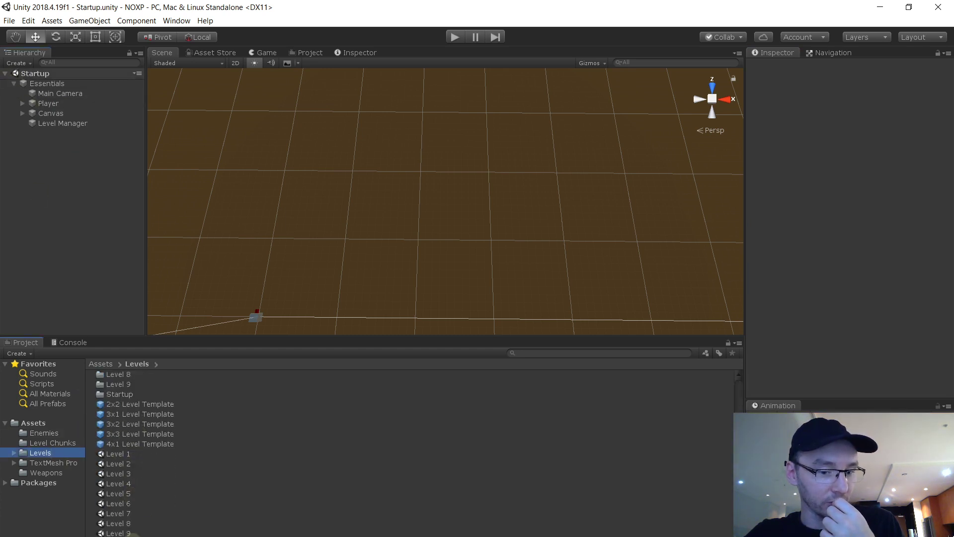
{"action": "double_click", "coordinate": [118, 532]}
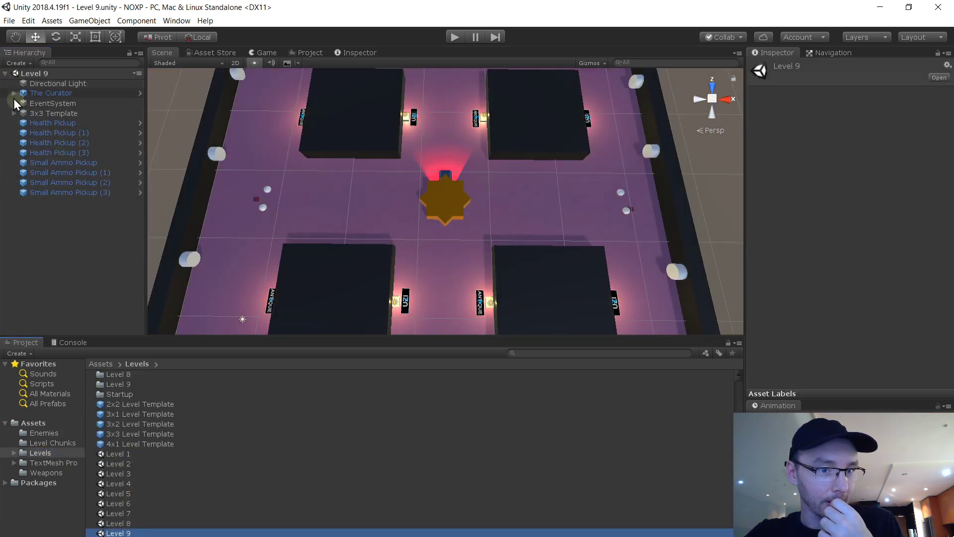
- Delete the Railgun element from the Weapon Prefabs list of the Level Generator in 3x3 Template
{"action": "left_click", "coordinate": [14, 113]}
{"action": "left_click", "coordinate": [52, 124]}
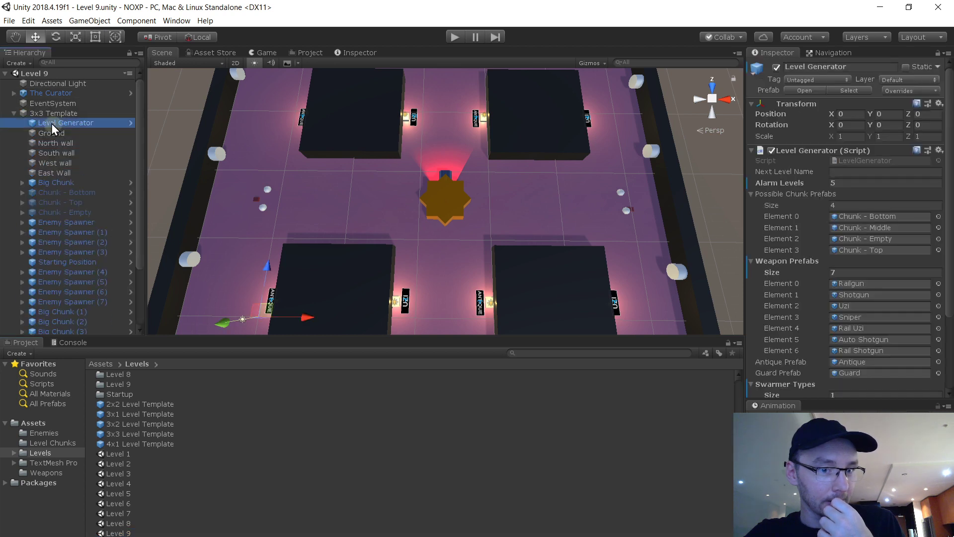
{"action": "scroll", "coordinate": [901, 213], "scroll_direction": "down", "scroll_amount": 3}
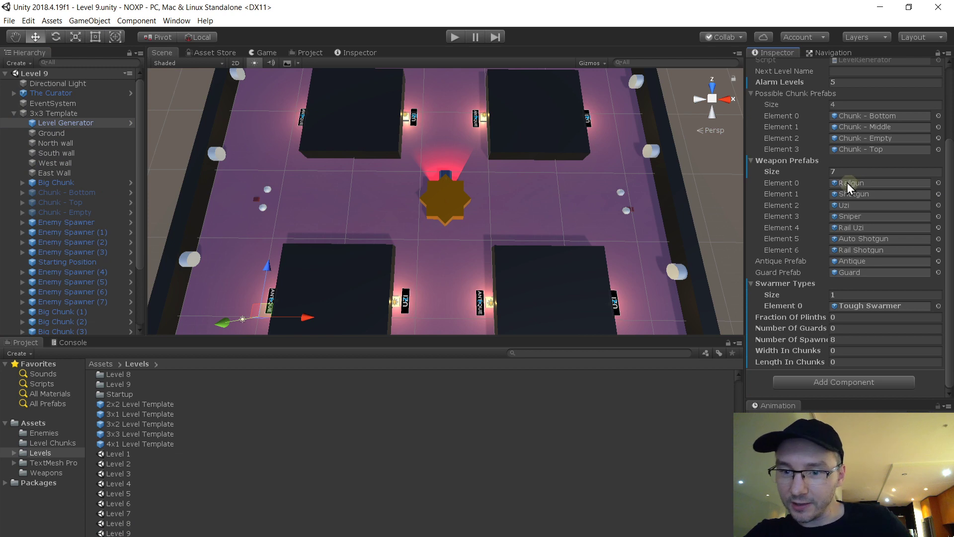
{"action": "right_click", "coordinate": [790, 183]}
{"action": "left_click", "coordinate": [812, 201]}
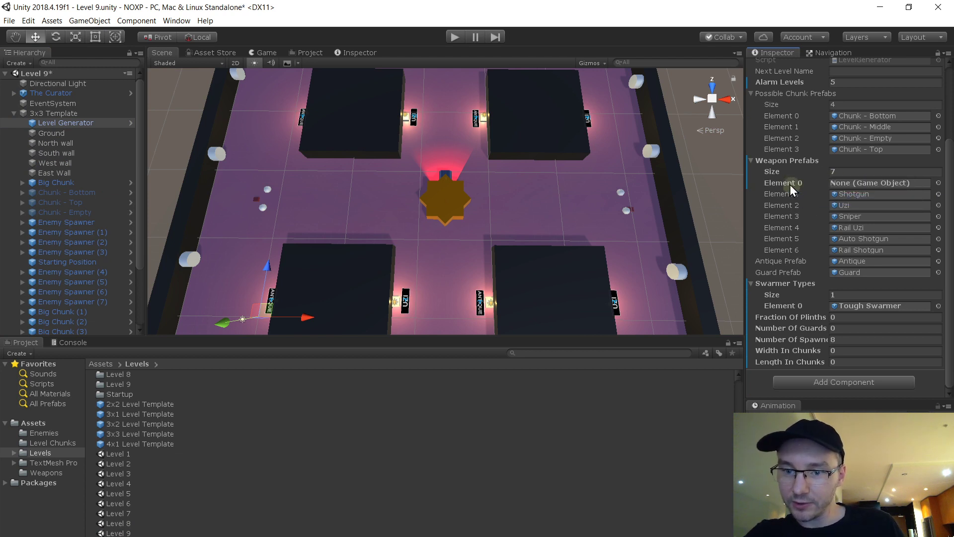
{"action": "right_click", "coordinate": [789, 183]}
{"action": "left_click", "coordinate": [816, 232]}
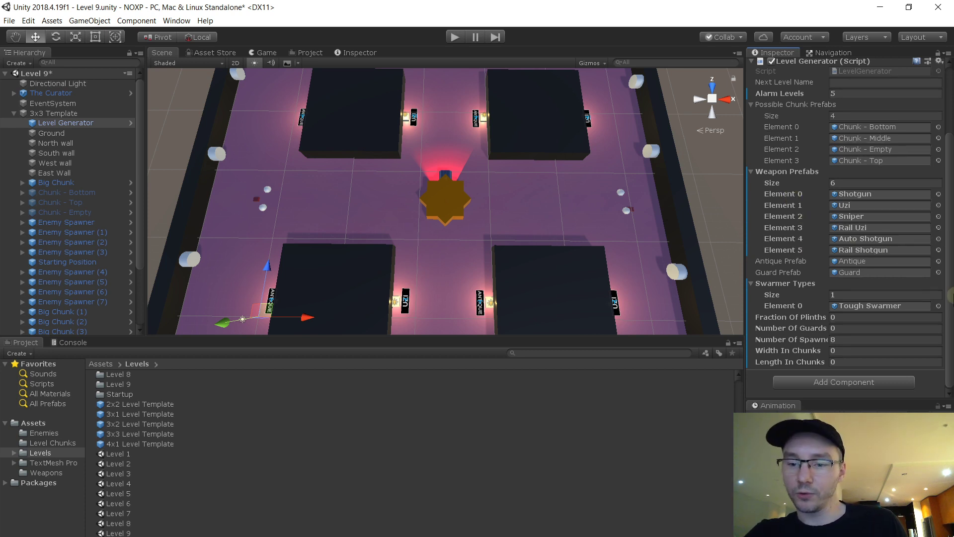
- Revert the Level Generator's Swarmer Types to the prefab list of Swarmer, Tough Swarmer and Fast Swarmer, and switch to OBS
{"action": "right_click", "coordinate": [785, 285]}
{"action": "left_click", "coordinate": [801, 305]}
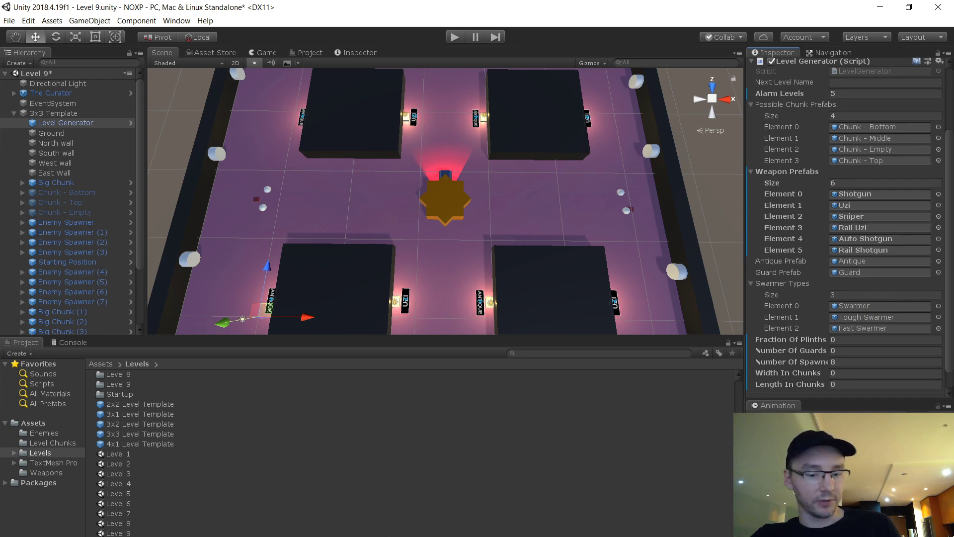
{"action": "key", "text": "alt+Tab"}
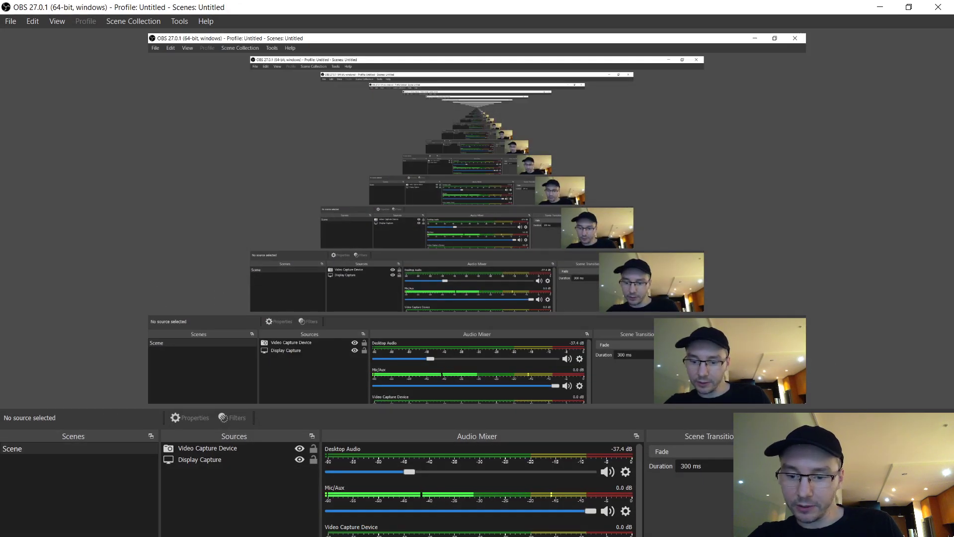
- Switch back to Unity and save the Level 9 scene
{"action": "key", "text": "alt+Tab"}
{"action": "key", "text": "ctrl+s"}
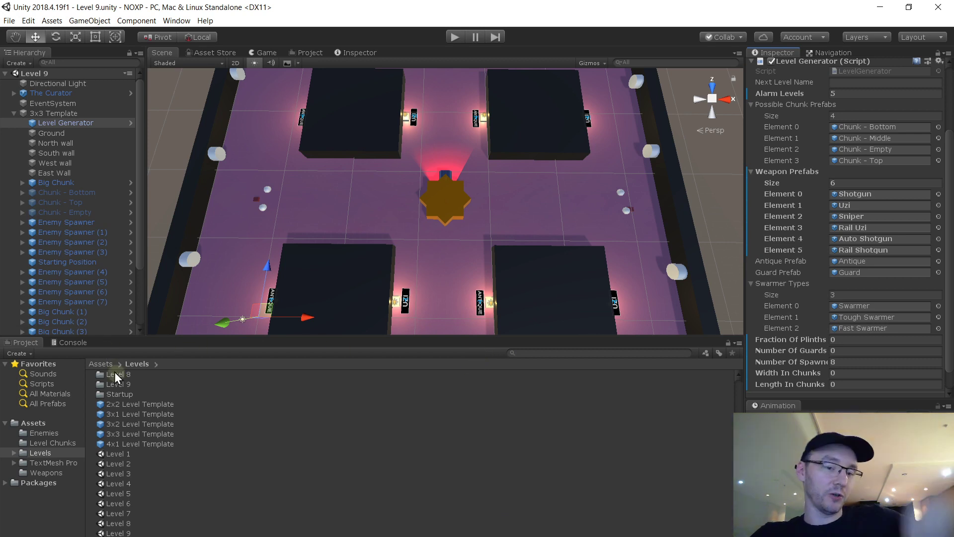
- Inspect the Tough Swarmer prefab's settings from the Enemies folder, leave it unchanged and return to the Level 9 scene with the Assets folder listed
{"action": "left_click", "coordinate": [49, 432]}
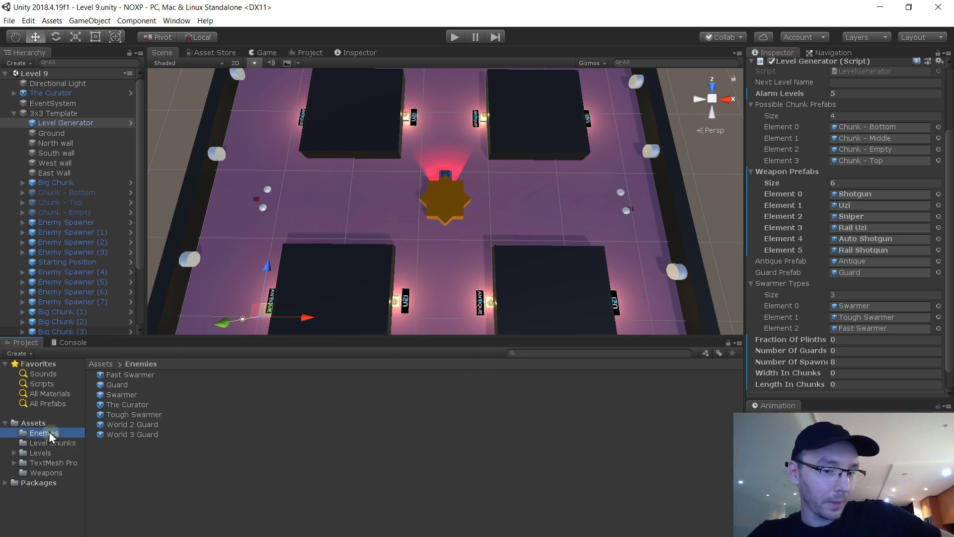
{"action": "double_click", "coordinate": [143, 415]}
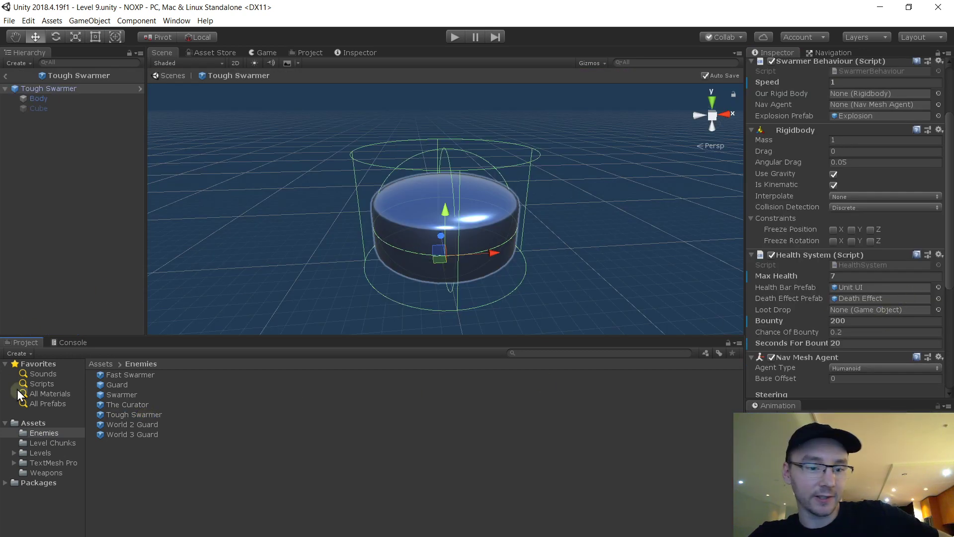
{"action": "left_click", "coordinate": [35, 423]}
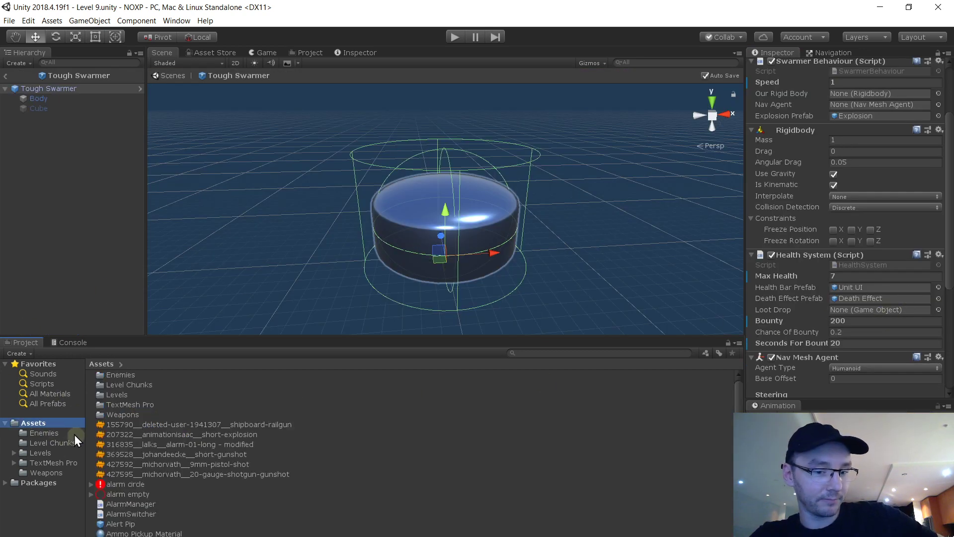
{"action": "left_click", "coordinate": [67, 433]}
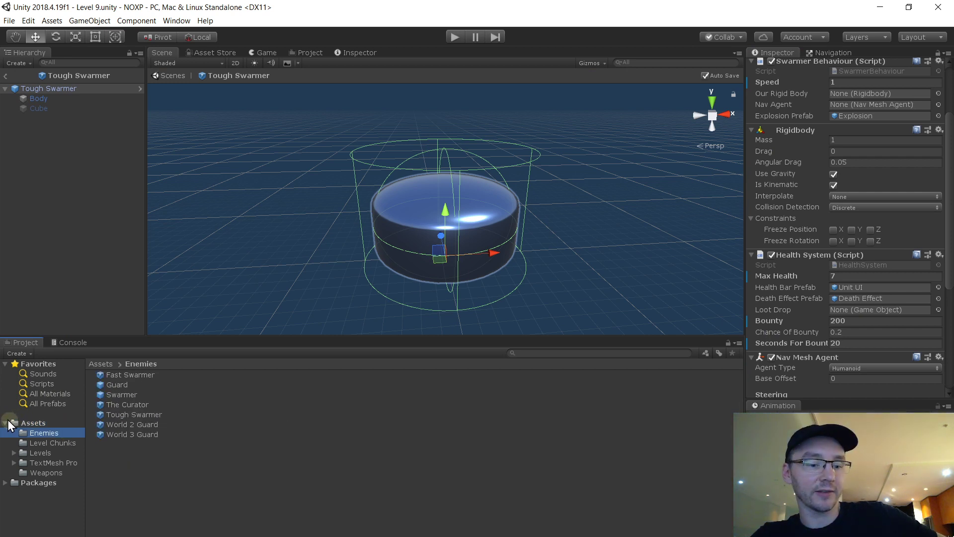
{"action": "left_click", "coordinate": [52, 422]}
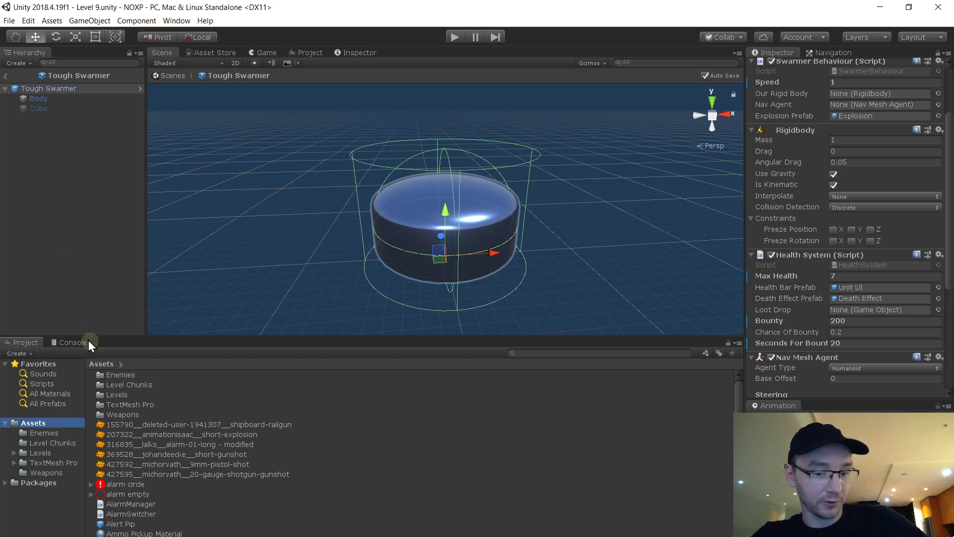
{"action": "left_click", "coordinate": [5, 77]}
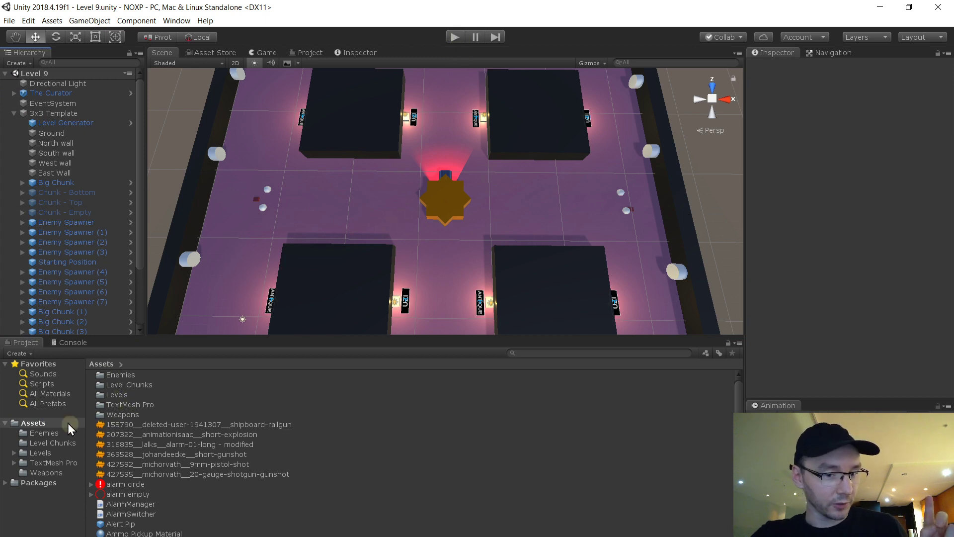
- Open the Small Ammo Pickup prefab from the Assets folder and disable its Box Collider
{"action": "left_click", "coordinate": [160, 522]}
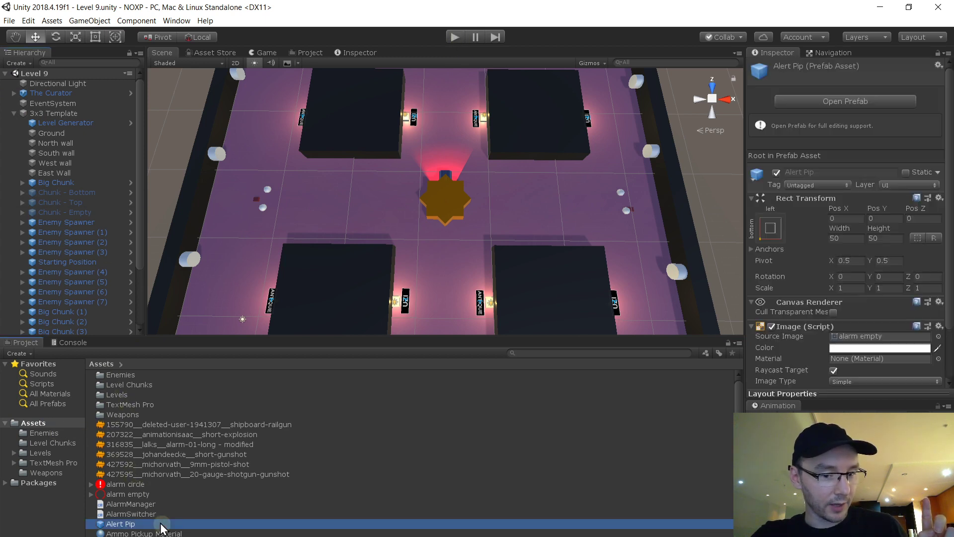
{"action": "scroll", "coordinate": [174, 517], "scroll_direction": "down", "scroll_amount": 10}
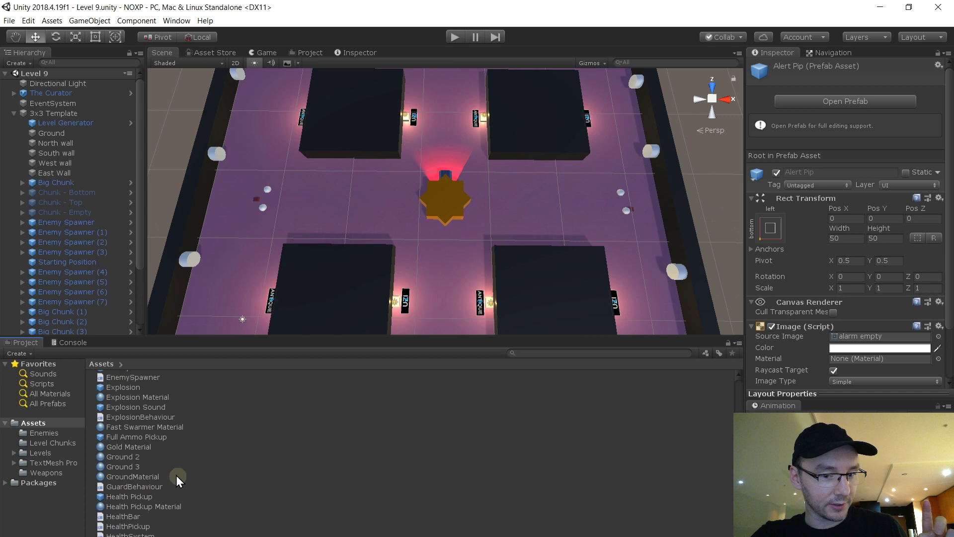
{"action": "left_click", "coordinate": [154, 437]}
{"action": "scroll", "coordinate": [469, 395], "scroll_direction": "down", "scroll_amount": 10}
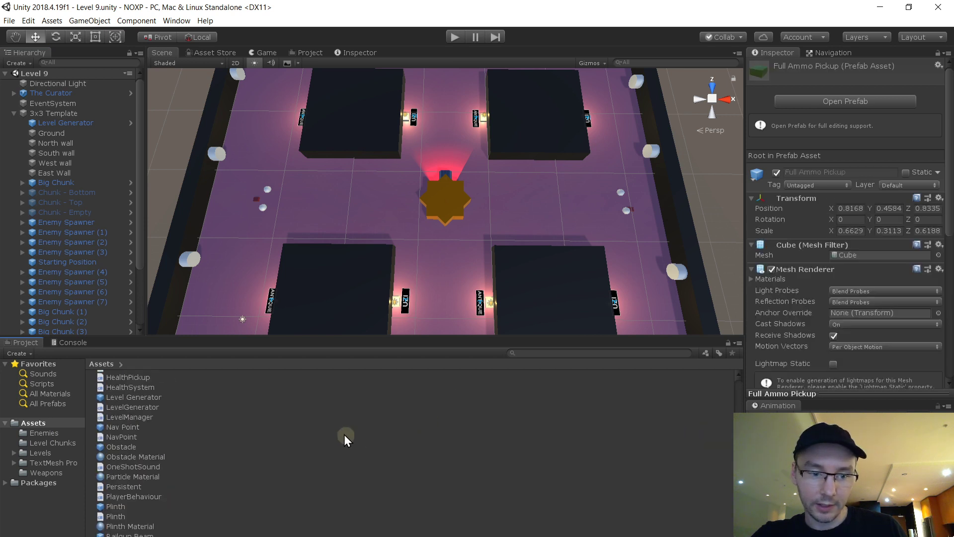
{"action": "scroll", "coordinate": [156, 498], "scroll_direction": "down", "scroll_amount": 5}
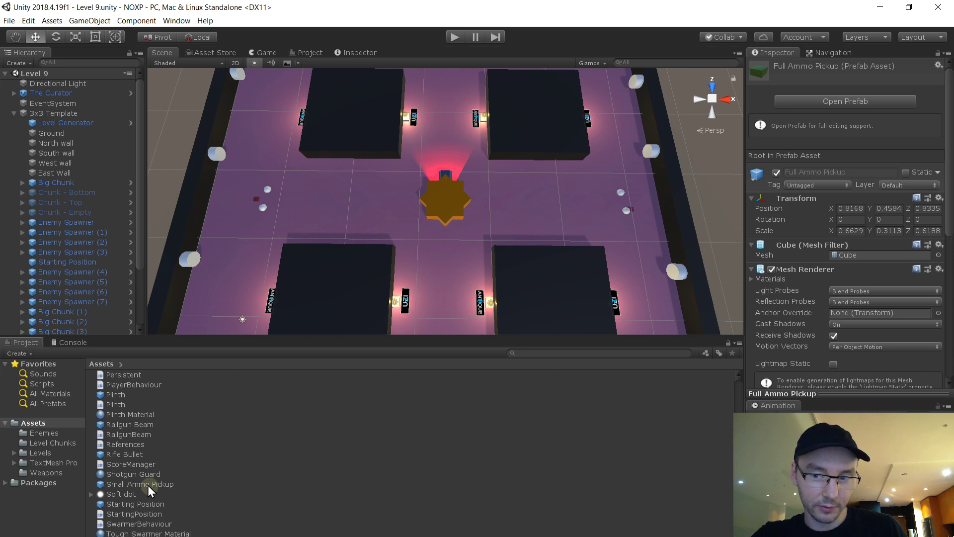
{"action": "left_click", "coordinate": [147, 485], "text": "ctrl"}
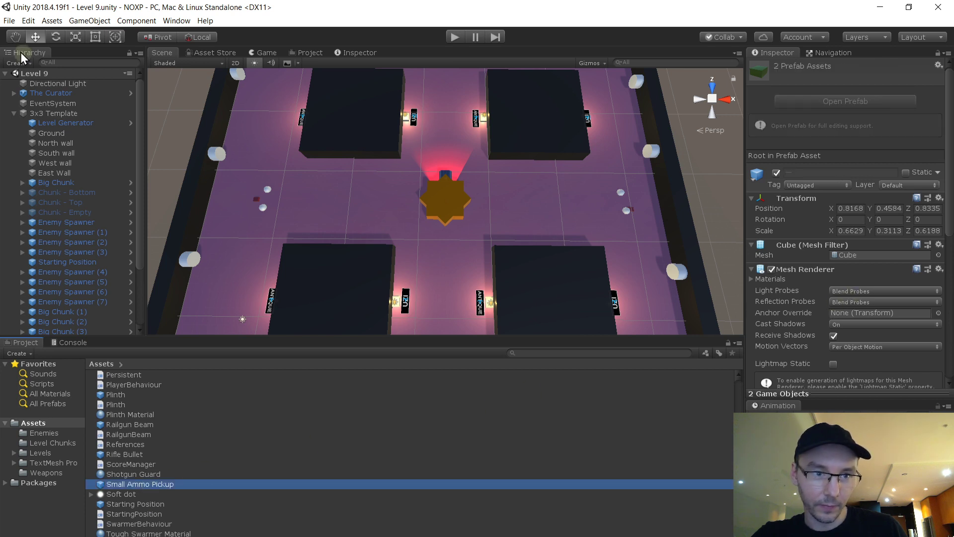
{"action": "left_click", "coordinate": [137, 484]}
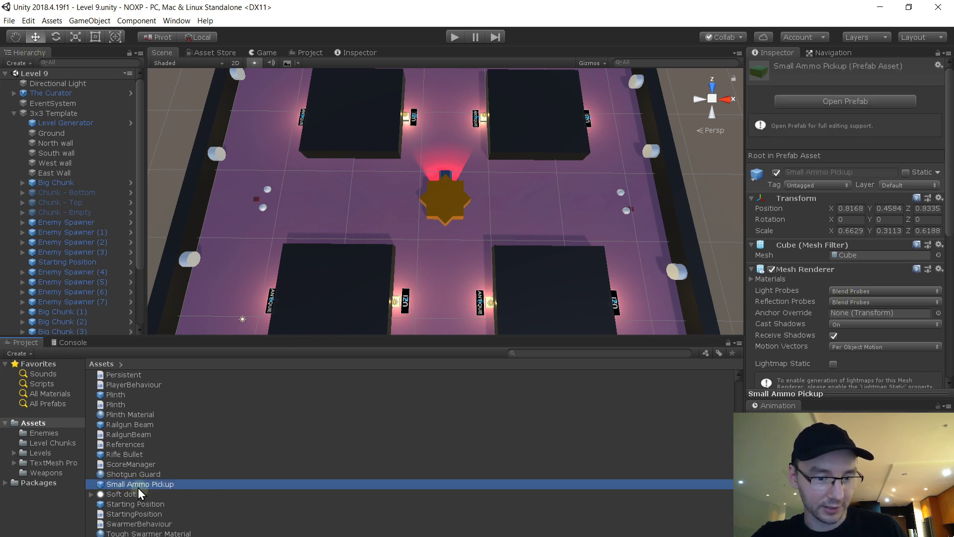
{"action": "double_click", "coordinate": [141, 485]}
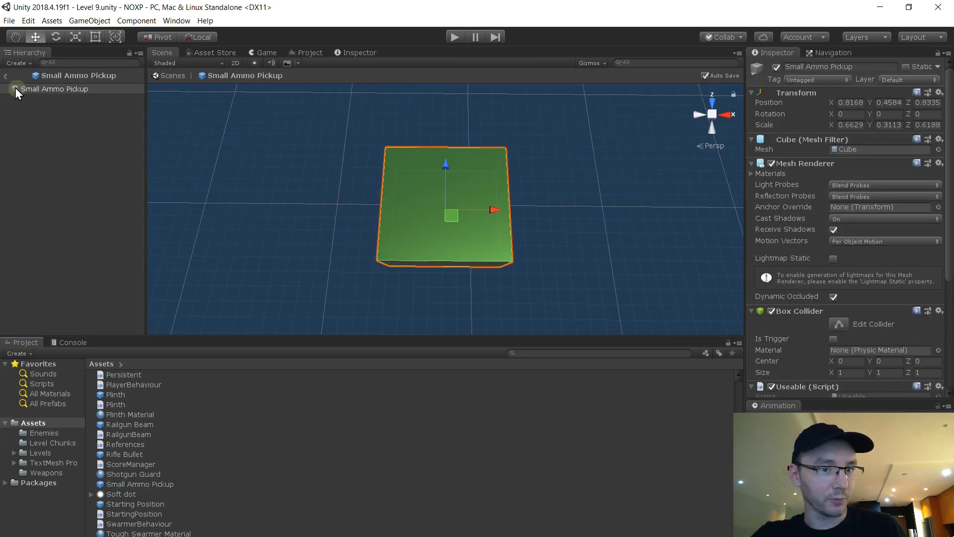
{"action": "left_click", "coordinate": [771, 311]}
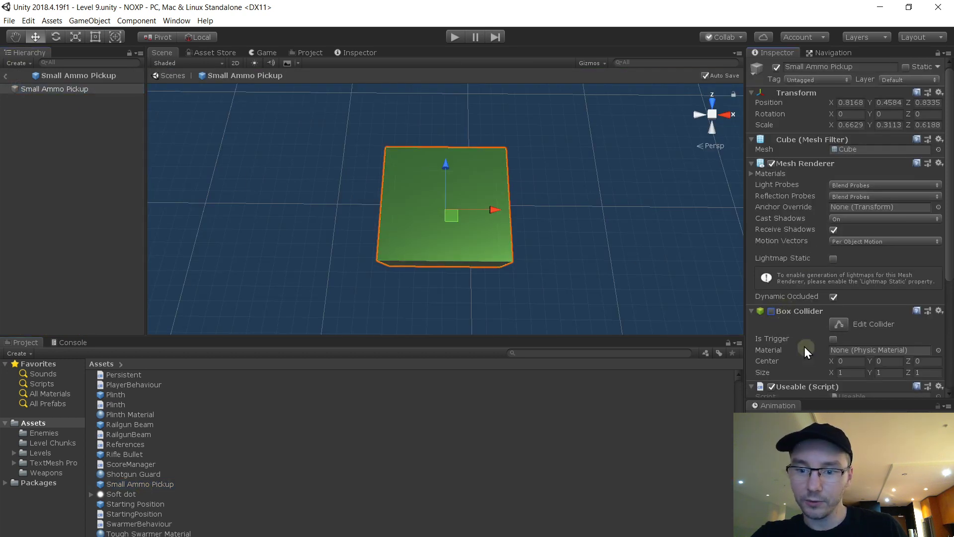
- Disable the Box Collider of the Health Pickup prefab and return to the Level 9 scene
{"action": "scroll", "coordinate": [183, 475], "scroll_direction": "up", "scroll_amount": 5}
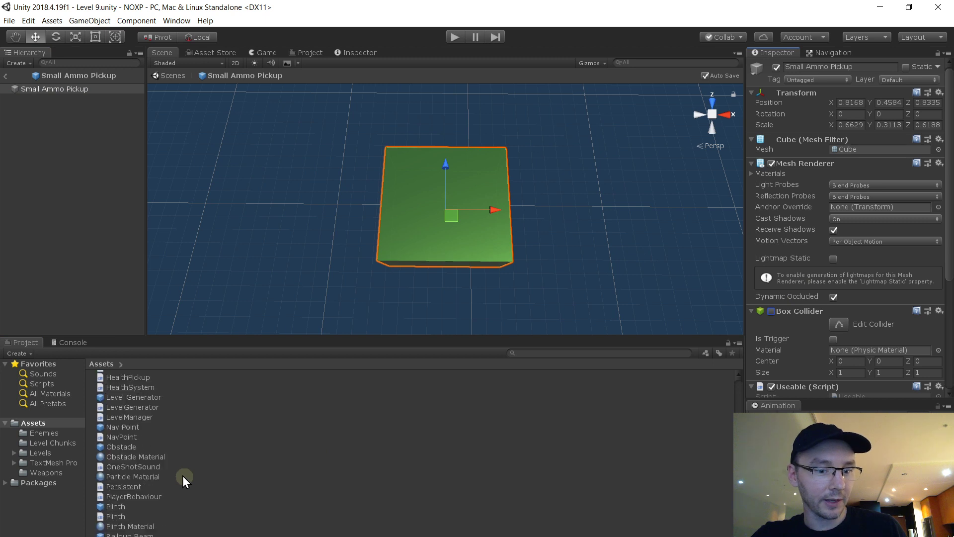
{"action": "scroll", "coordinate": [152, 472], "scroll_direction": "up", "scroll_amount": 5}
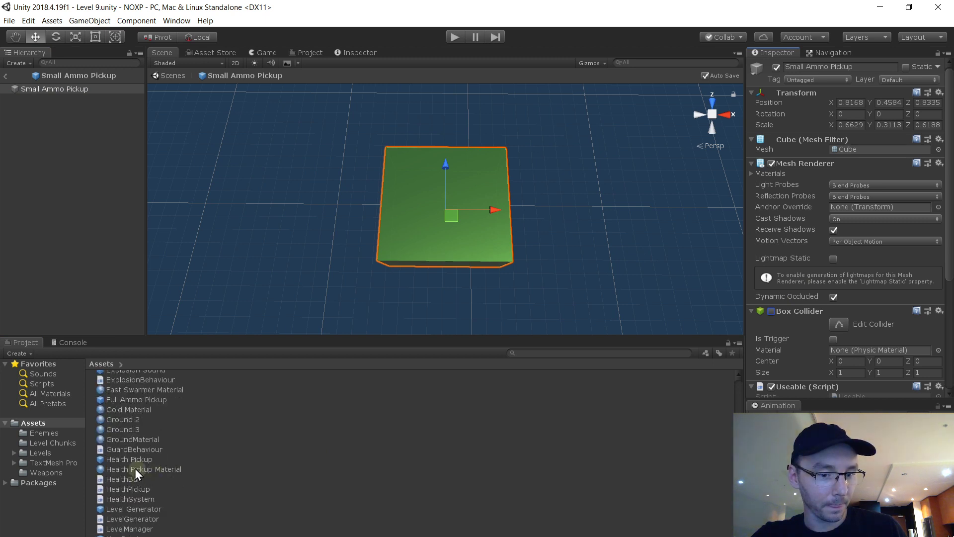
{"action": "left_click", "coordinate": [130, 459]}
{"action": "scroll", "coordinate": [797, 293], "scroll_direction": "down", "scroll_amount": 3}
{"action": "left_click", "coordinate": [773, 344]}
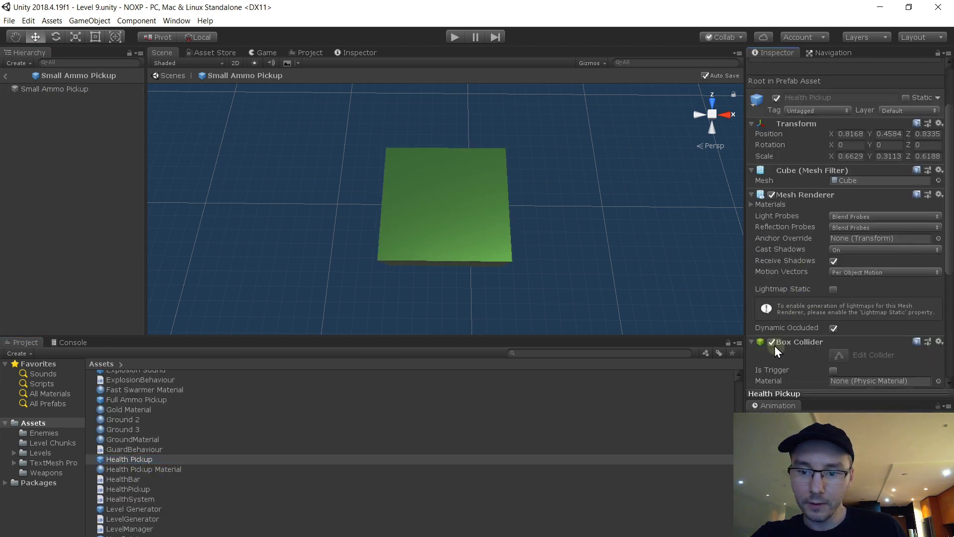
{"action": "left_click", "coordinate": [771, 342]}
{"action": "scroll", "coordinate": [792, 274], "scroll_direction": "down", "scroll_amount": 3}
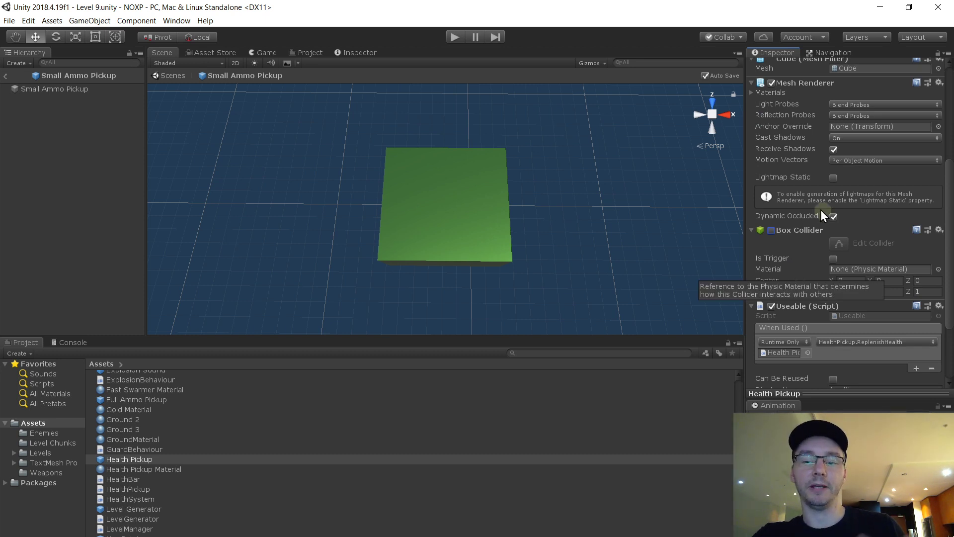
{"action": "scroll", "coordinate": [795, 298], "scroll_direction": "down", "scroll_amount": 2}
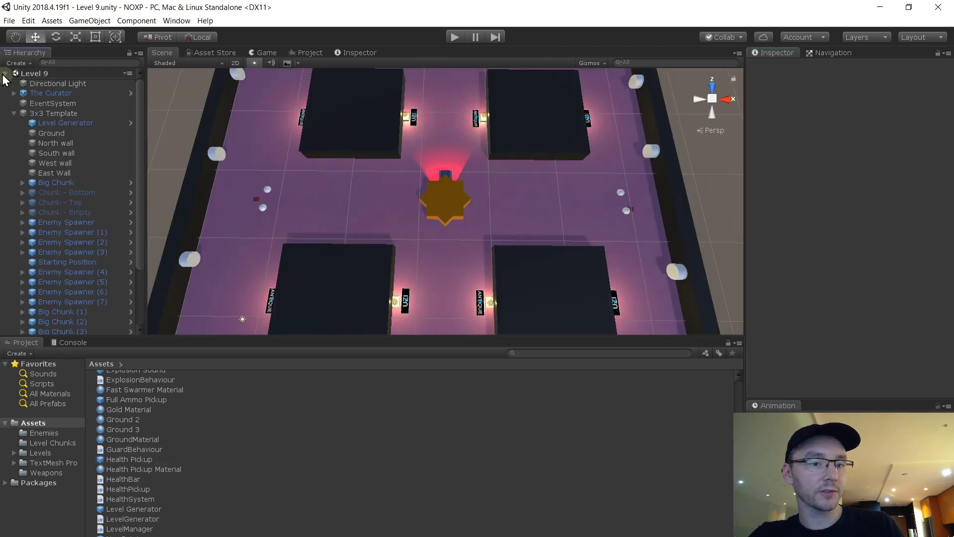
{"action": "left_click", "coordinate": [5, 76]}
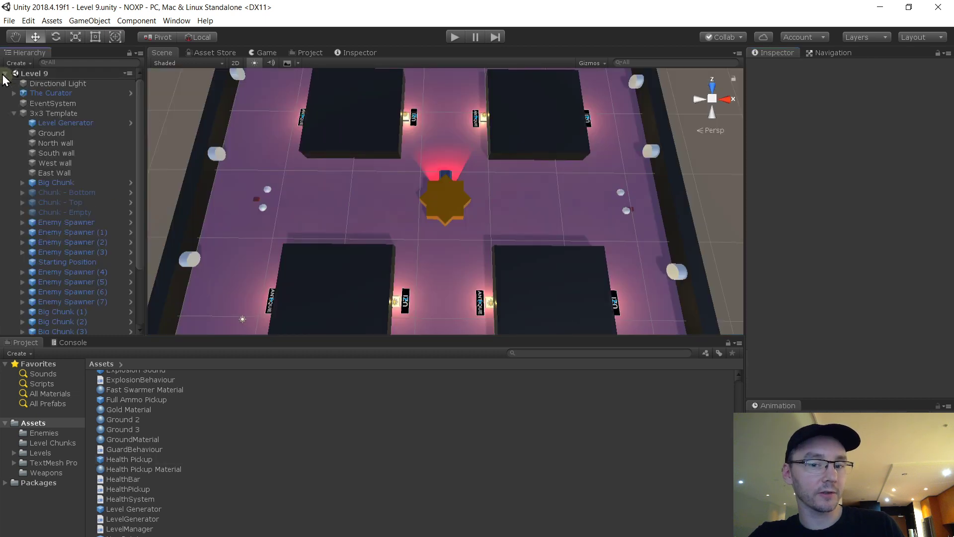
- Open the Startup scene from the Levels folder and run the game from it
{"action": "left_click", "coordinate": [455, 37]}
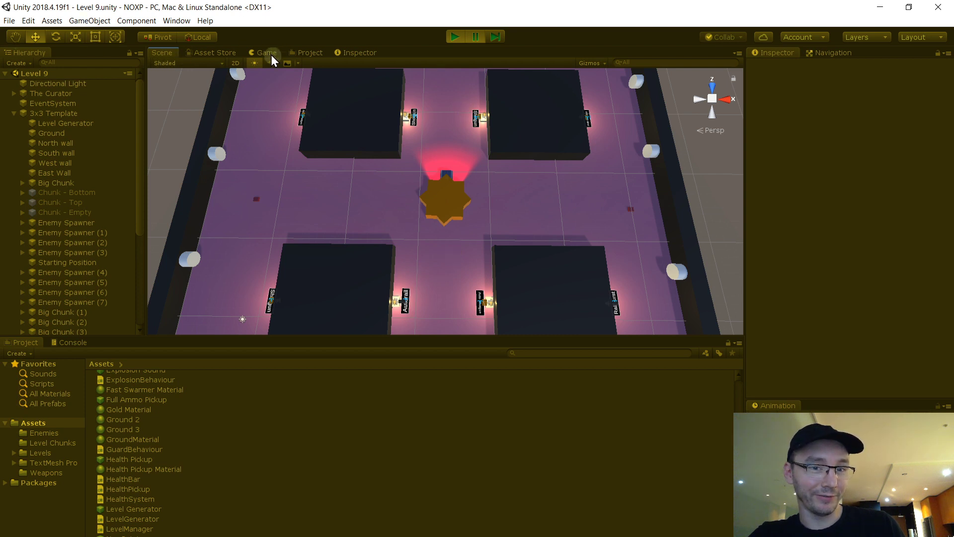
{"action": "left_click", "coordinate": [454, 37]}
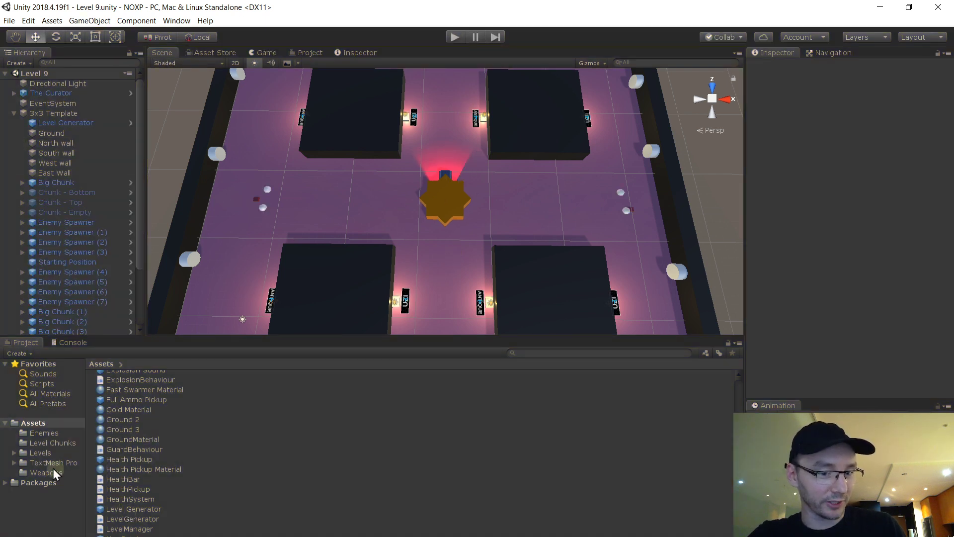
{"action": "left_click", "coordinate": [40, 452]}
{"action": "double_click", "coordinate": [122, 536]}
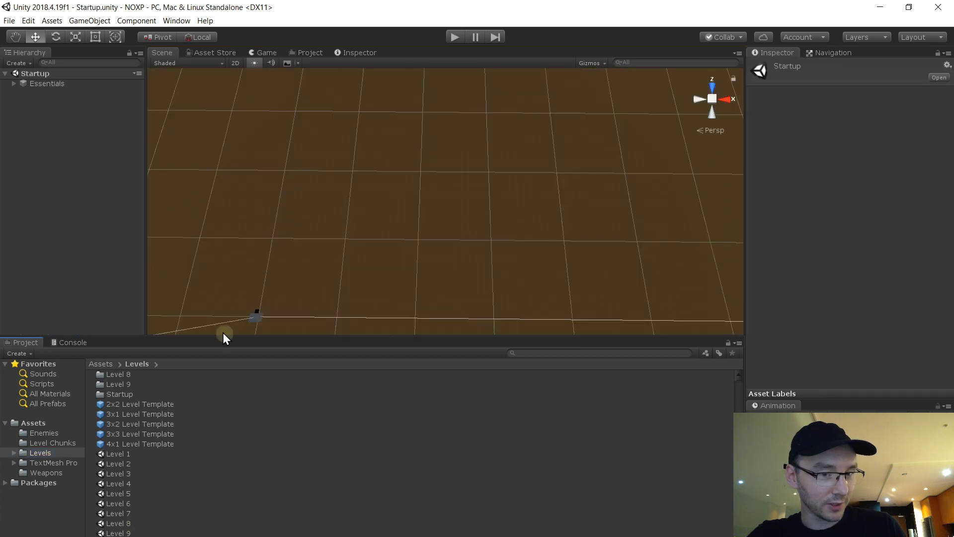
{"action": "left_click", "coordinate": [454, 37]}
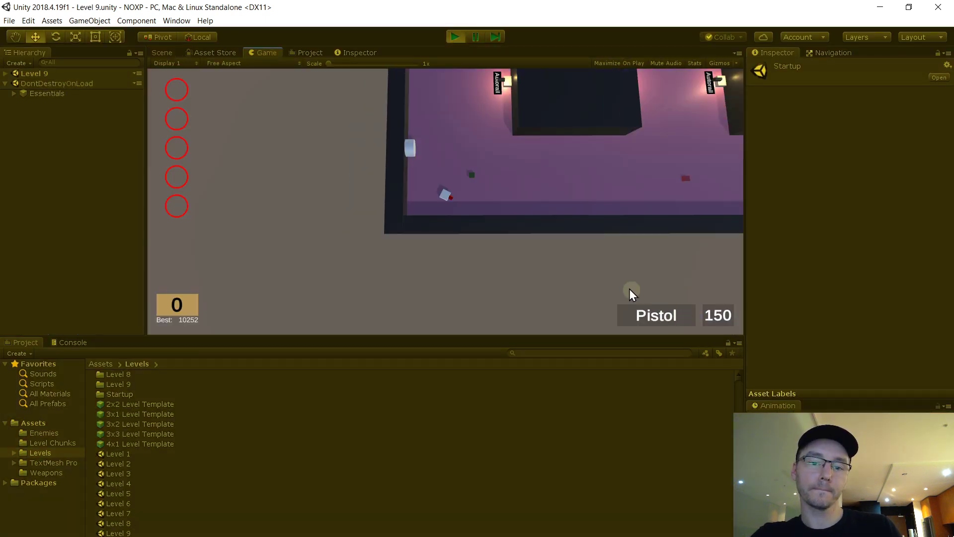
- Play-test Level 9 by exploring the plinths around the blocks and taking the Auto Shotgun
{"action": "key", "text": "s"}
{"action": "key", "text": "d"}
{"action": "key", "text": "w"}
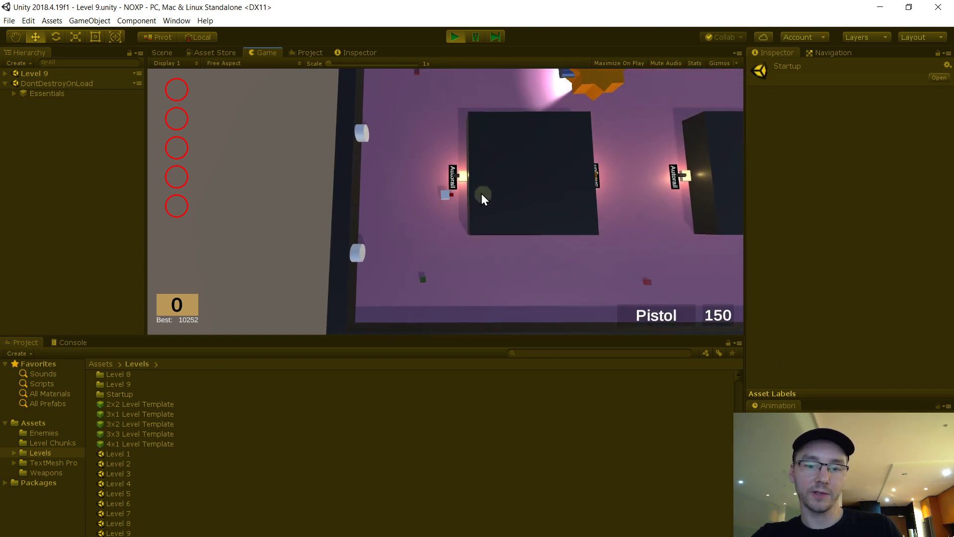
{"action": "key", "text": "s"}
{"action": "key", "text": "d"}
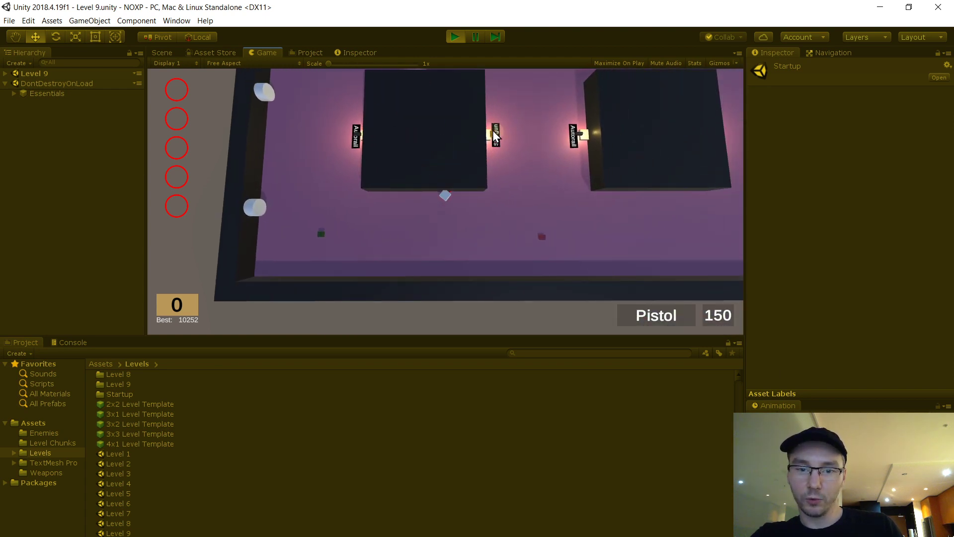
{"action": "key", "text": "w"}
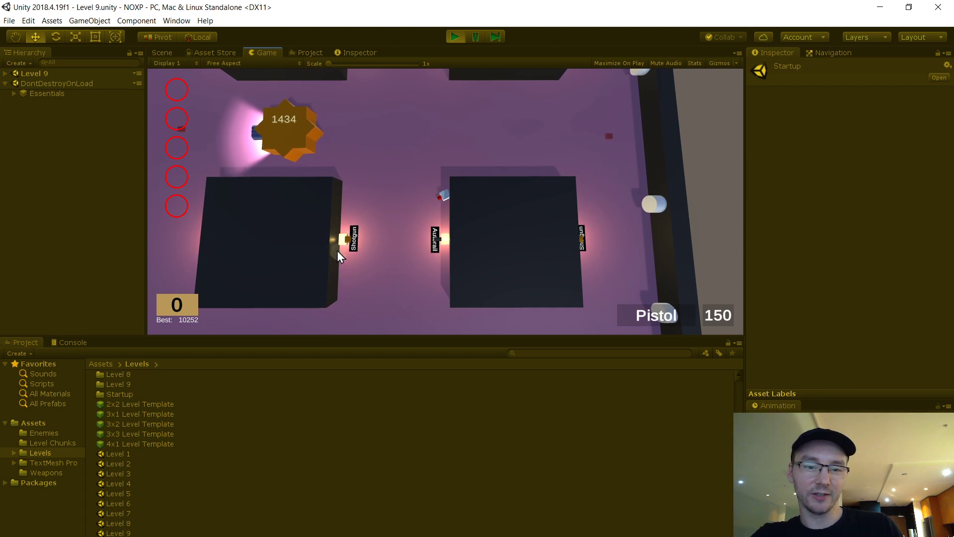
{"action": "key", "text": "d"}
{"action": "key", "text": "w"}
{"action": "key", "text": "w"}
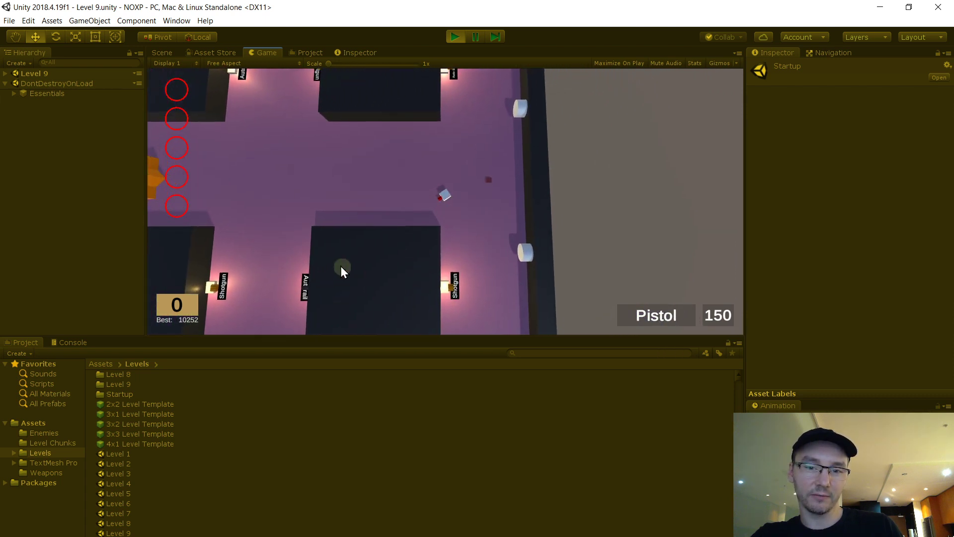
{"action": "key", "text": "e"}
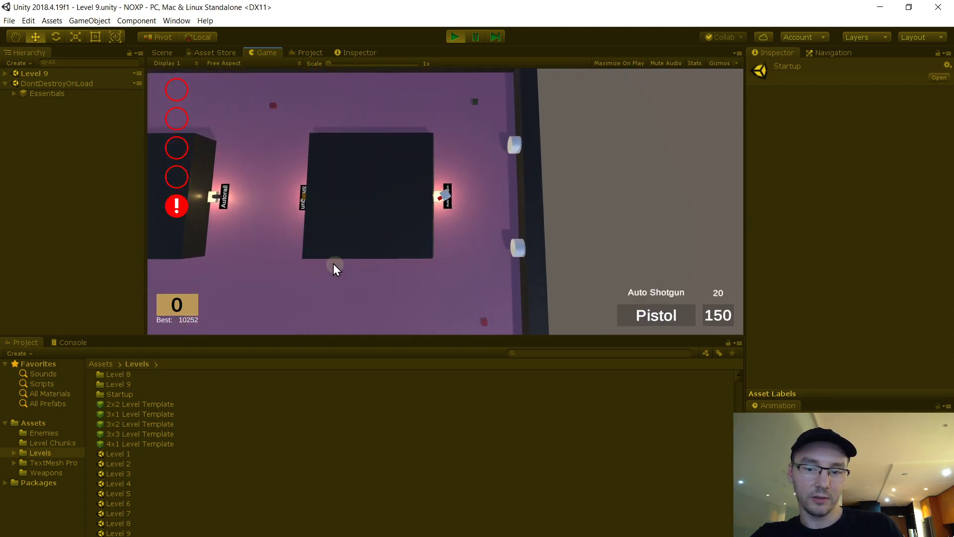
- Walk past the Shotgun plinth between the upper blocks and take the Autorail in place of the Pistol
{"action": "key", "text": "w"}
{"action": "key", "text": "s"}
{"action": "key", "text": "a"}
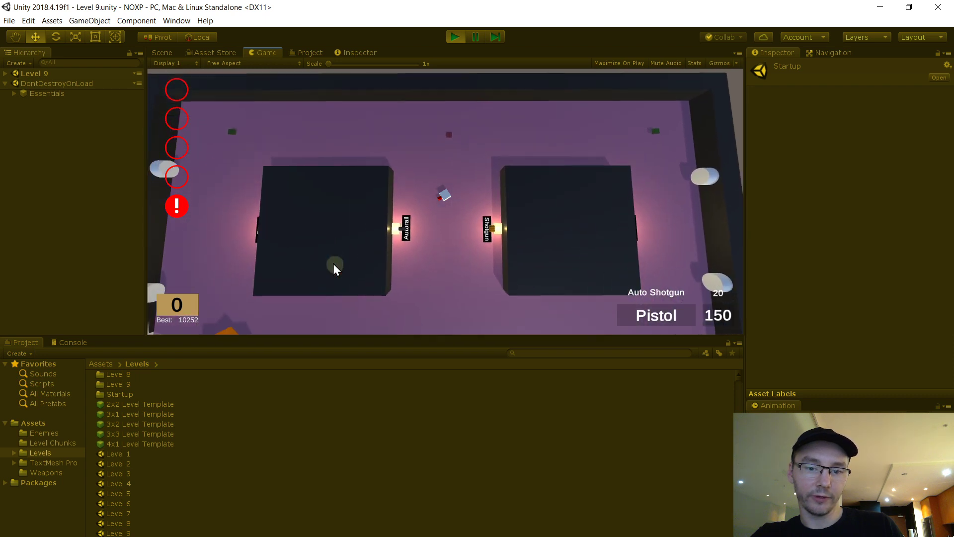
{"action": "key", "text": "d"}
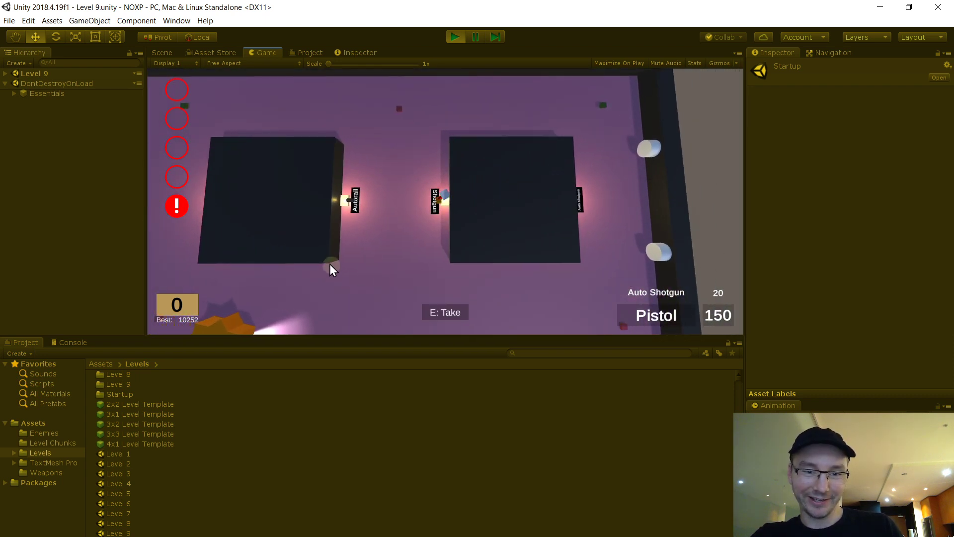
{"action": "key", "text": "a"}
{"action": "key", "text": "e"}
{"action": "key", "text": "s"}
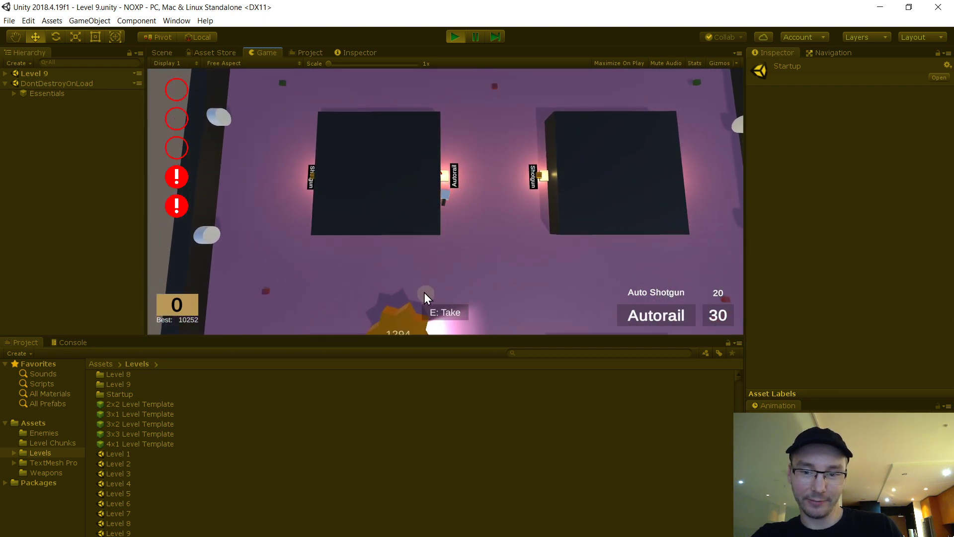
- Switch to the Auto Shotgun, fire a burst at The Curator, and run around the upper-left block to the level's upper wall
{"action": "key", "text": "s"}
{"action": "scroll", "coordinate": [423, 293], "scroll_direction": "down", "scroll_amount": 1}
{"action": "key", "text": "a"}
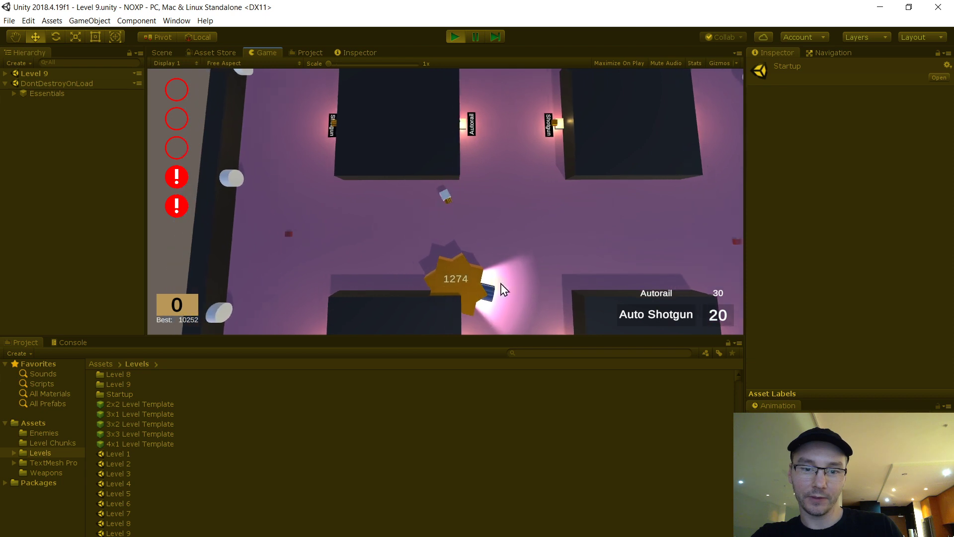
{"action": "key", "text": "s"}
{"action": "left_click_drag", "start_coordinate": [515, 250], "coordinate": [366, 305]}
{"action": "key", "text": "w"}
{"action": "key", "text": "a"}
{"action": "key", "text": "w"}
{"action": "key", "text": "a"}
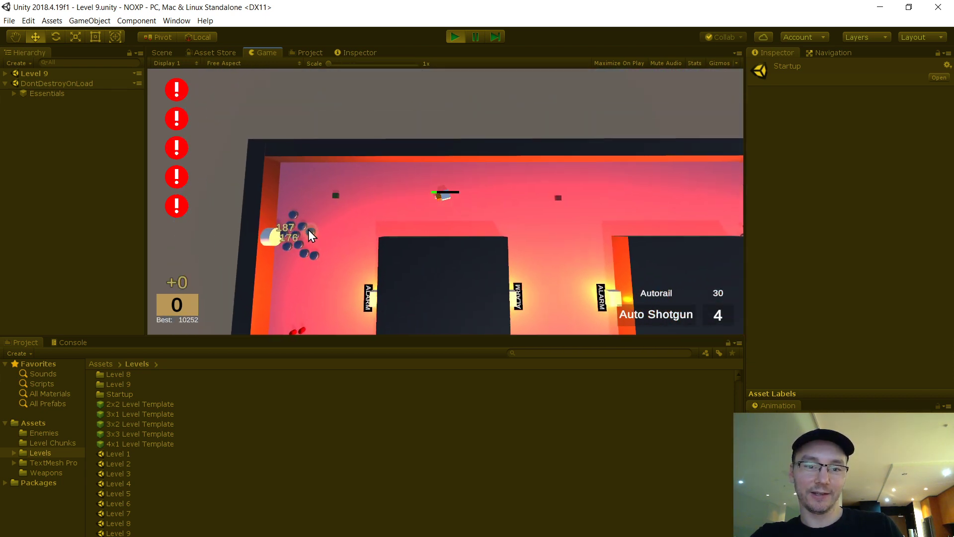
- Shoot the swarmers in the upper-left corner with the Auto Shotgun and flee along the upper wall and down the right side
{"action": "left_click", "coordinate": [308, 229]}
{"action": "key", "text": "a"}
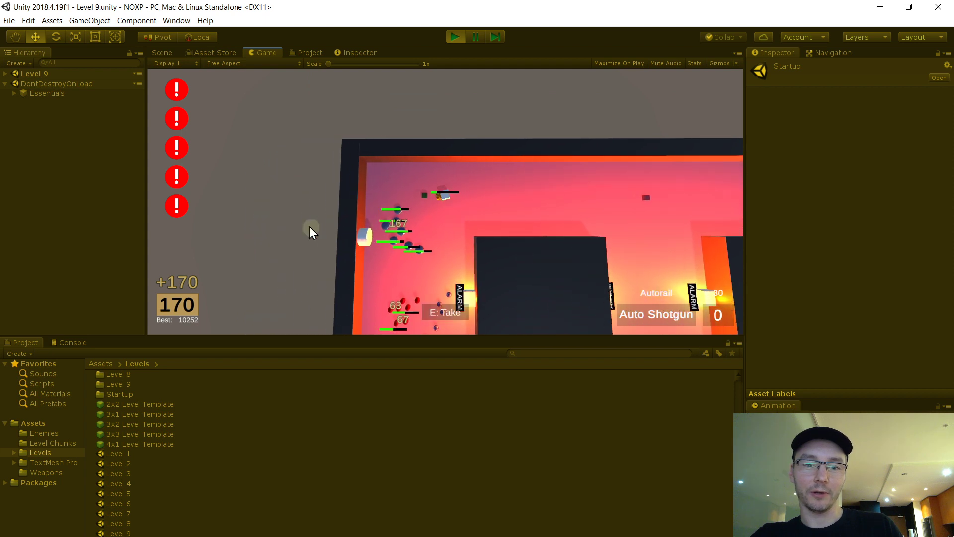
{"action": "key", "text": "d"}
{"action": "key", "text": "d"}
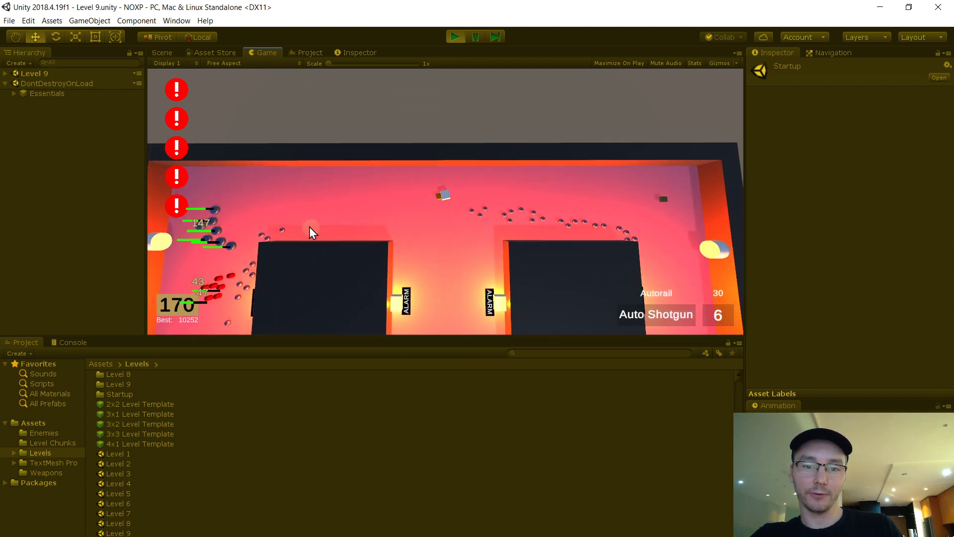
{"action": "key", "text": "w"}
{"action": "key", "text": "s"}
{"action": "left_click", "coordinate": [373, 246]}
{"action": "key", "text": "s"}
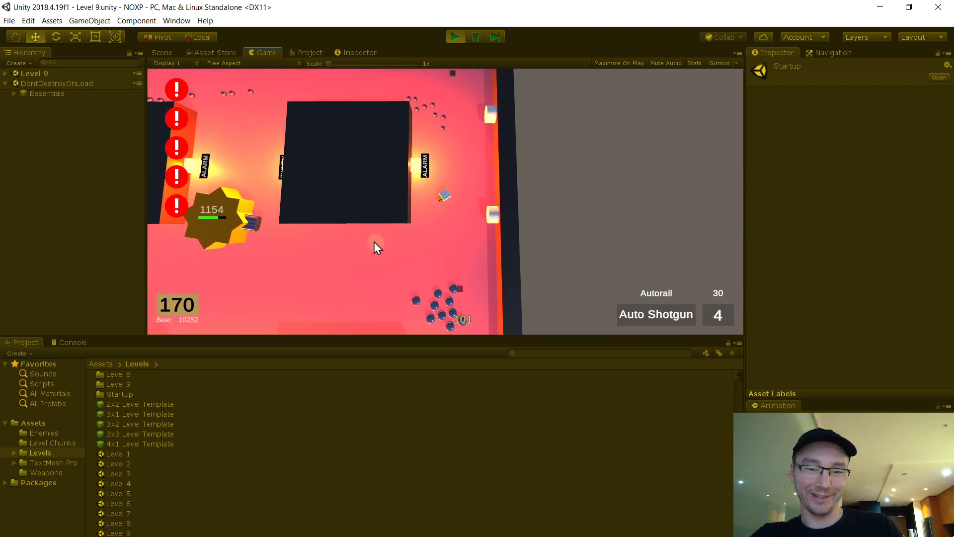
{"action": "key", "text": "d"}
{"action": "key", "text": "s"}
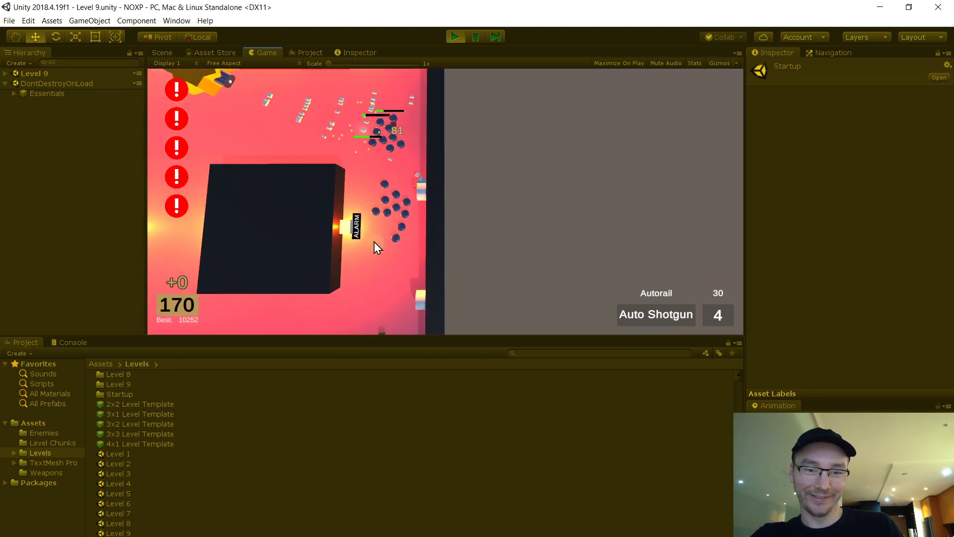
- Fire the remaining Auto Shotgun rounds while circling the lower-right block and gathering ammo along the lower wall
{"action": "left_click_drag", "start_coordinate": [370, 238], "coordinate": [523, 191]}
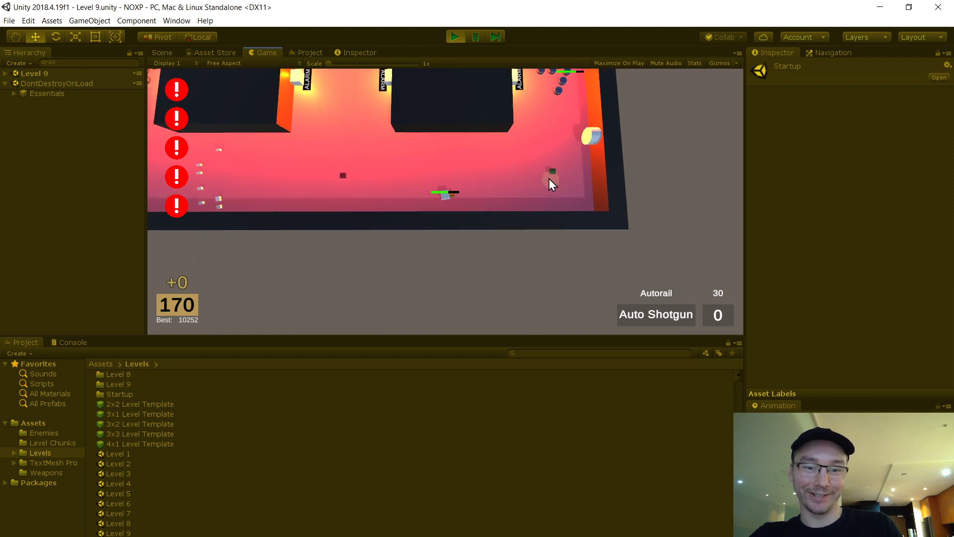
{"action": "key", "text": "d"}
{"action": "key", "text": "w"}
{"action": "key", "text": "a"}
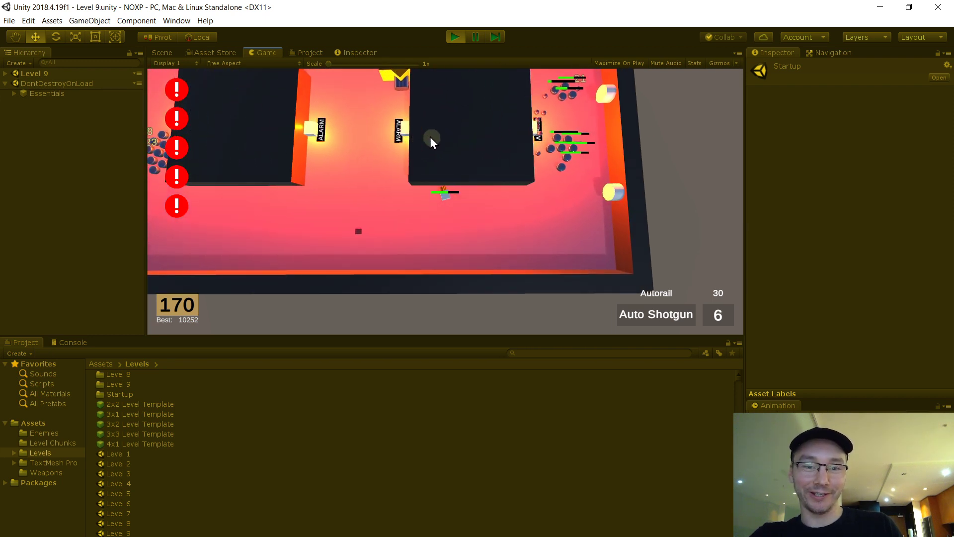
{"action": "key", "text": "s"}
{"action": "left_click_drag", "start_coordinate": [431, 109], "coordinate": [547, 102]}
{"action": "key", "text": "w"}
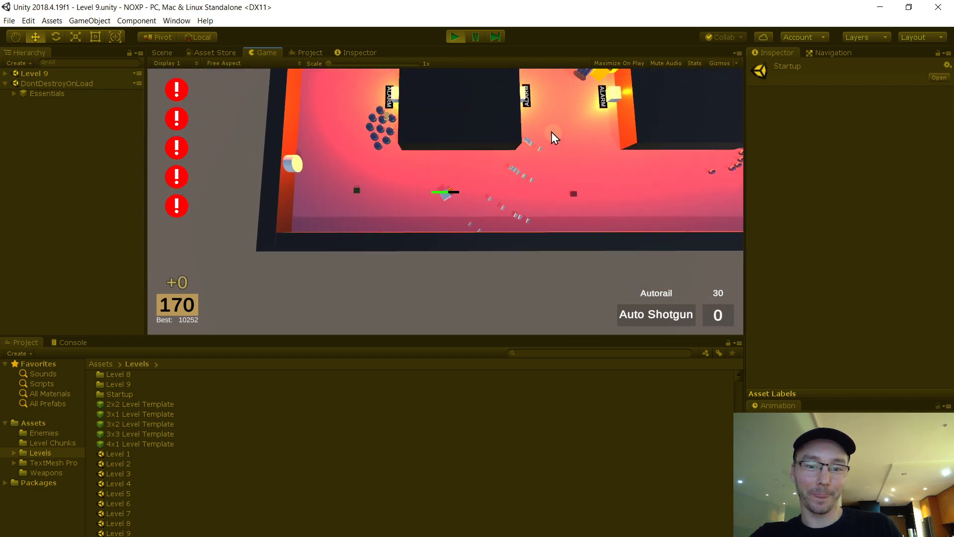
- Switch to the Autorail near the lower-left corner and fire it at the swarmers while moving up the left wall
{"action": "key", "text": "q"}
{"action": "key", "text": "a"}
{"action": "left_click_drag", "start_coordinate": [493, 168], "coordinate": [555, 166]}
{"action": "key", "text": "e"}
{"action": "key", "text": "w"}
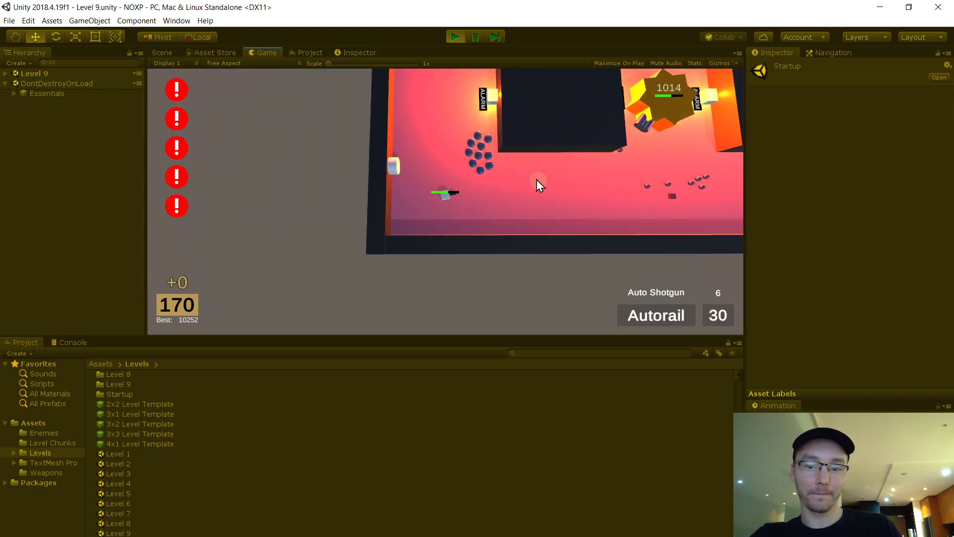
{"action": "key", "text": "s"}
{"action": "left_click_drag", "start_coordinate": [546, 151], "coordinate": [548, 187]}
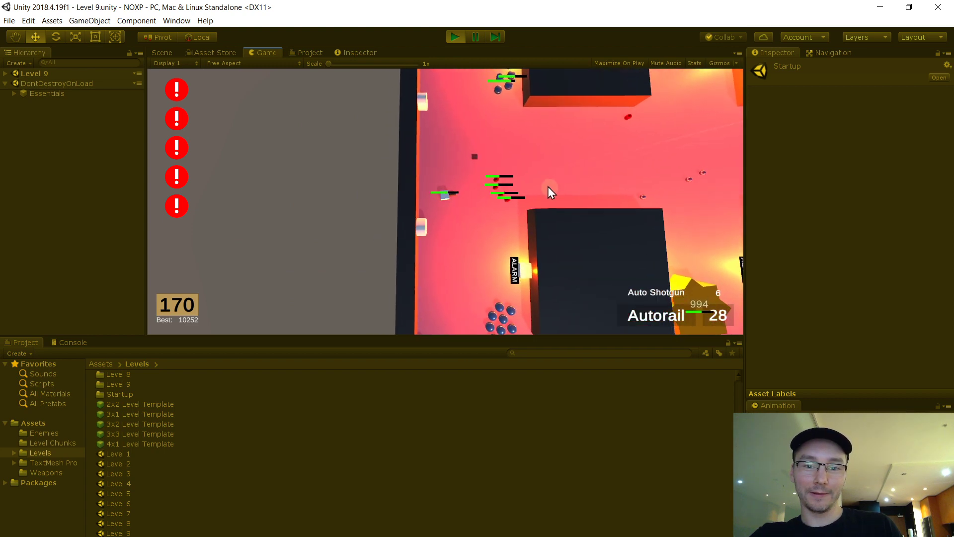
- Cross the central corridor, fire an Autorail volley at The Curator, and dodge the swarmers beside the right wall
{"action": "key", "text": "d"}
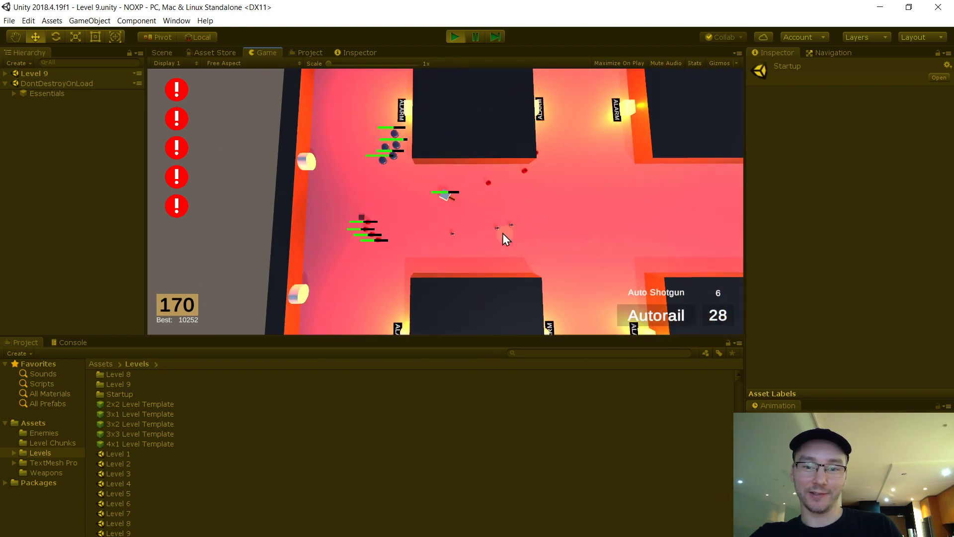
{"action": "left_click_drag", "start_coordinate": [475, 306], "coordinate": [276, 313]}
{"action": "key", "text": "w"}
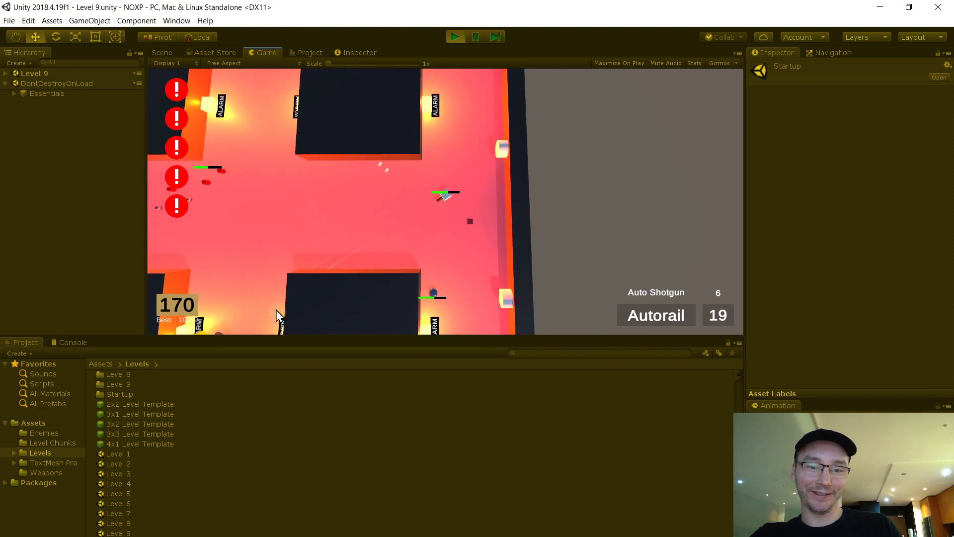
{"action": "key", "text": "s"}
{"action": "key", "text": "a"}
{"action": "key", "text": "w"}
{"action": "key", "text": "d"}
{"action": "key", "text": "w"}
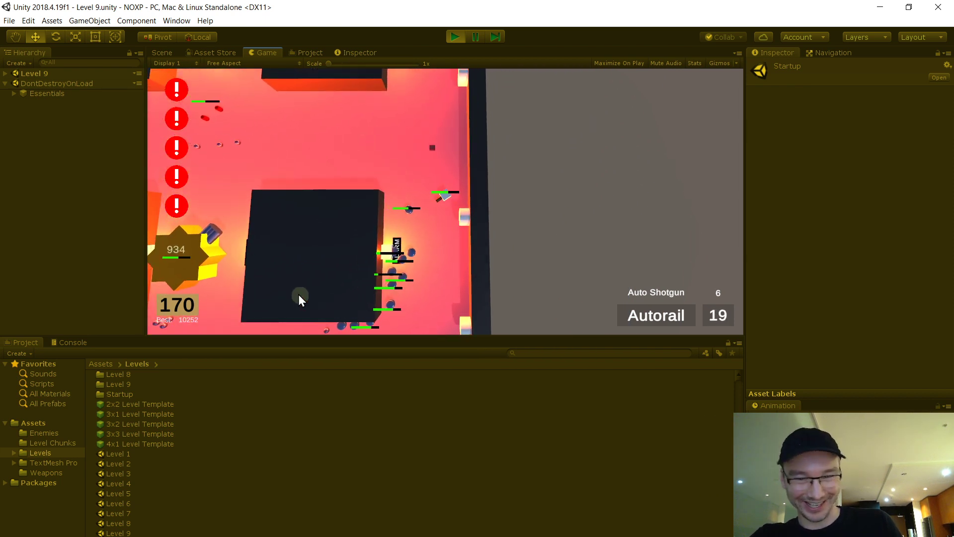
- Run up the right side, take the ammo pickup in the upper-right corner, and move back along the upper wall
{"action": "key", "text": "a"}
{"action": "key", "text": "e"}
{"action": "key", "text": "w"}
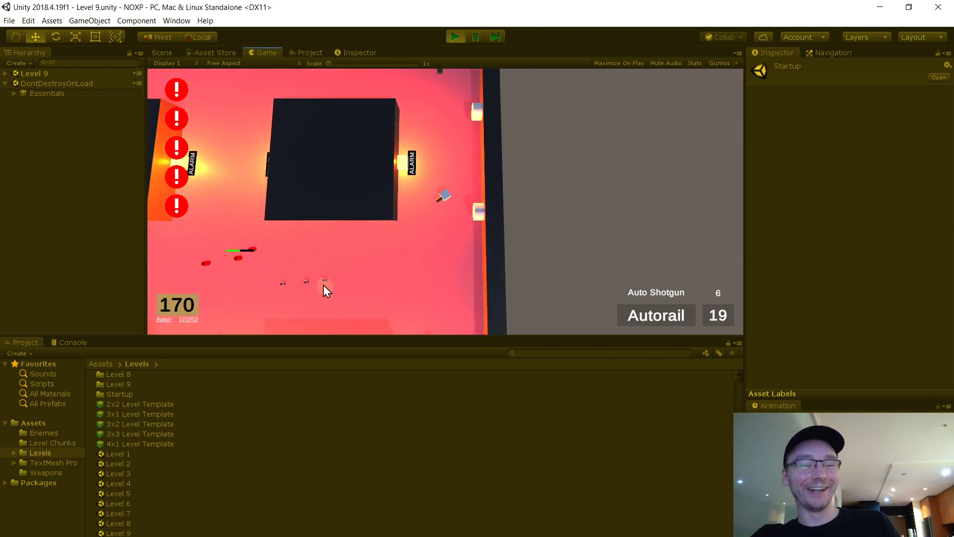
{"action": "key", "text": "d"}
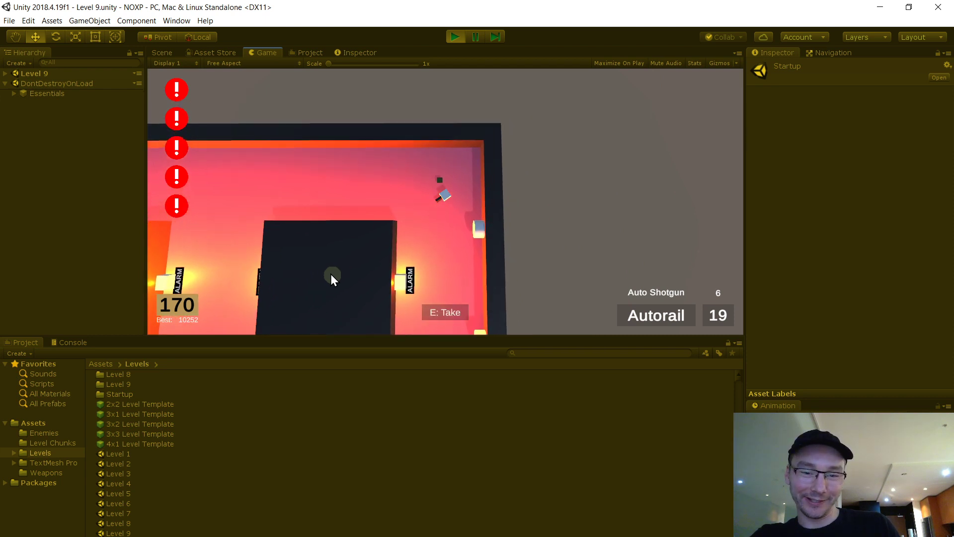
{"action": "key", "text": "w"}
{"action": "key", "text": "a"}
{"action": "key", "text": "d"}
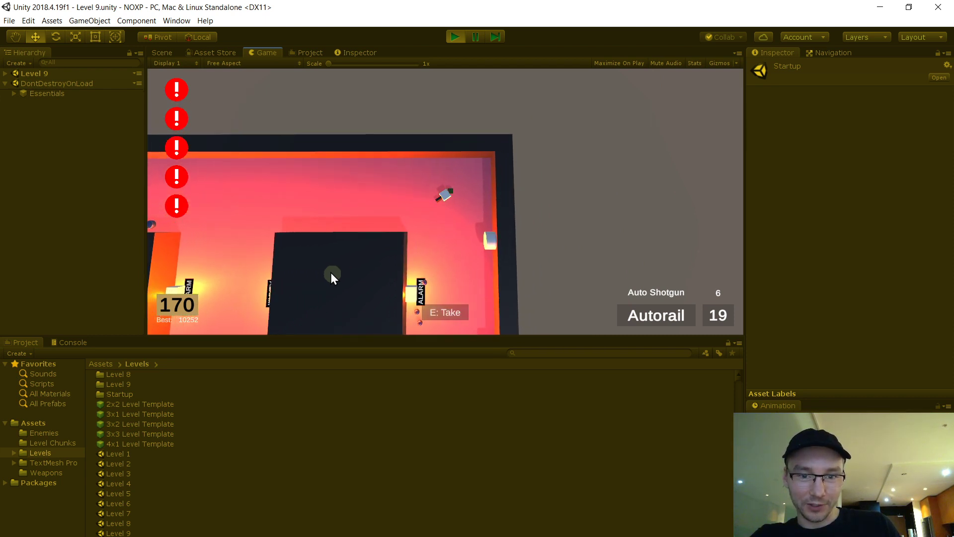
{"action": "key", "text": "e"}
{"action": "key", "text": "a"}
{"action": "key", "text": "w"}
{"action": "key", "text": "a"}
{"action": "key", "text": "s"}
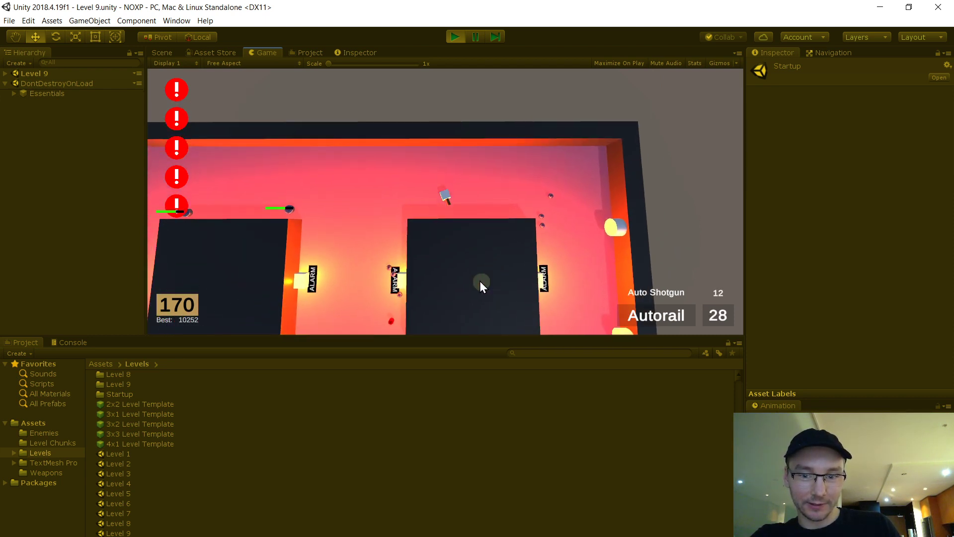
- Fire Autorail shots down the passage between the two upper blocks while moving along the upper wall
{"action": "key", "text": "w"}
{"action": "key", "text": "a"}
{"action": "left_click", "coordinate": [426, 297]}
{"action": "key", "text": "a"}
{"action": "left_click", "coordinate": [432, 297]}
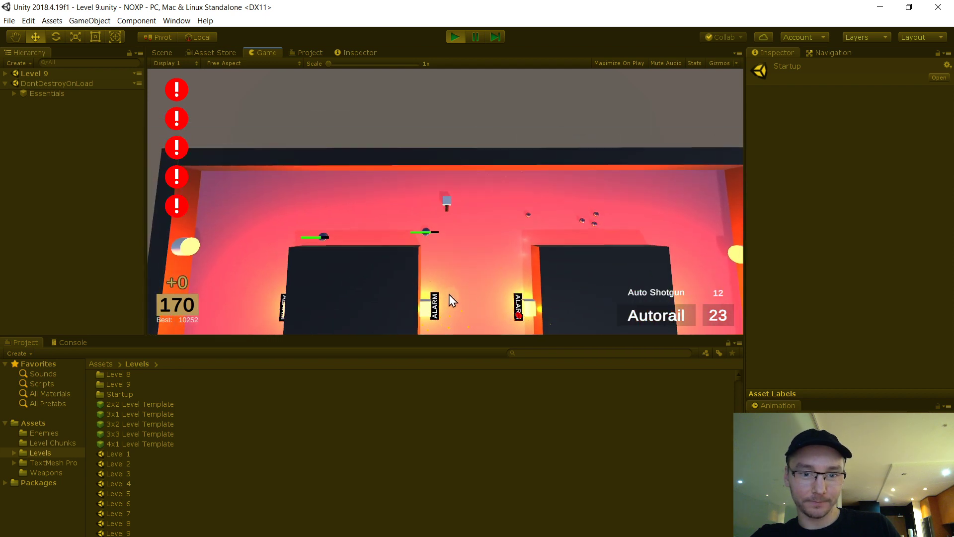
- Move down beside the upper-left block and fire the Autorail at The Curator in the central corridor
{"action": "key", "text": "s"}
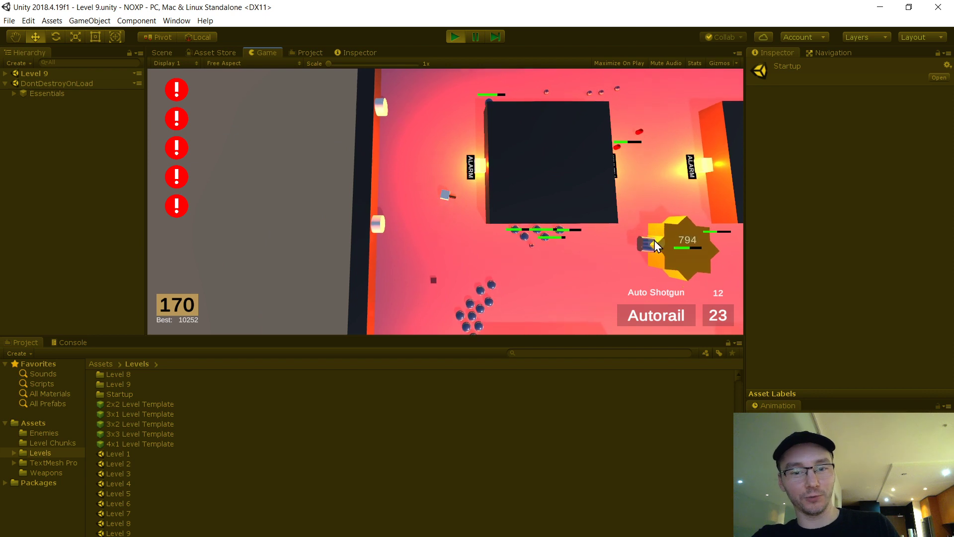
{"action": "key", "text": "s"}
{"action": "key", "text": "a"}
{"action": "left_click_drag", "start_coordinate": [695, 214], "coordinate": [675, 246]}
{"action": "key", "text": "w"}
{"action": "key", "text": "d"}
{"action": "key", "text": "a"}
{"action": "key", "text": "s"}
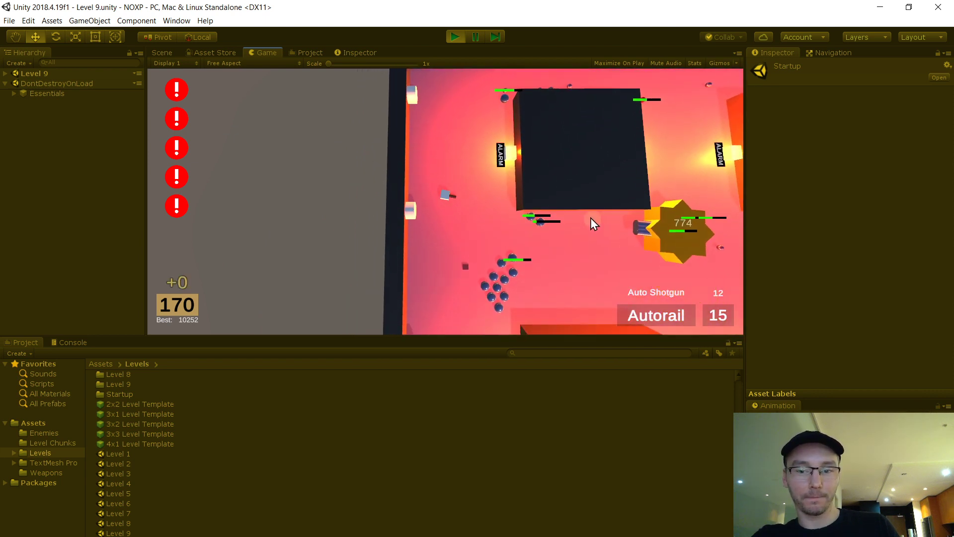
- Switch to the Auto Shotgun, empty it at The Curator, and retreat down the left side past the lower-left block
{"action": "right_click", "coordinate": [641, 164]}
{"action": "left_click_drag", "start_coordinate": [667, 138], "coordinate": [625, 239]}
{"action": "key", "text": "d"}
{"action": "key", "text": "w"}
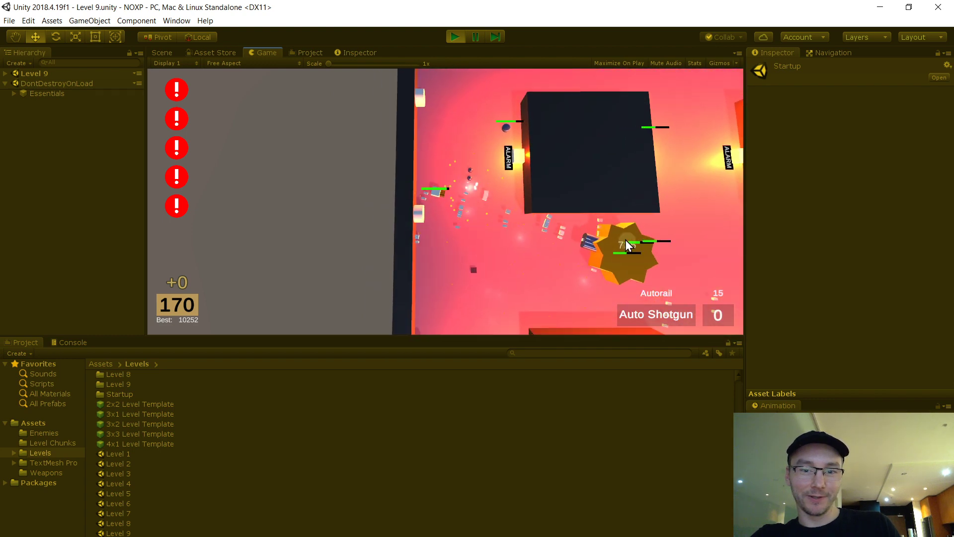
{"action": "key", "text": "s"}
{"action": "key", "text": "d"}
{"action": "key", "text": "a"}
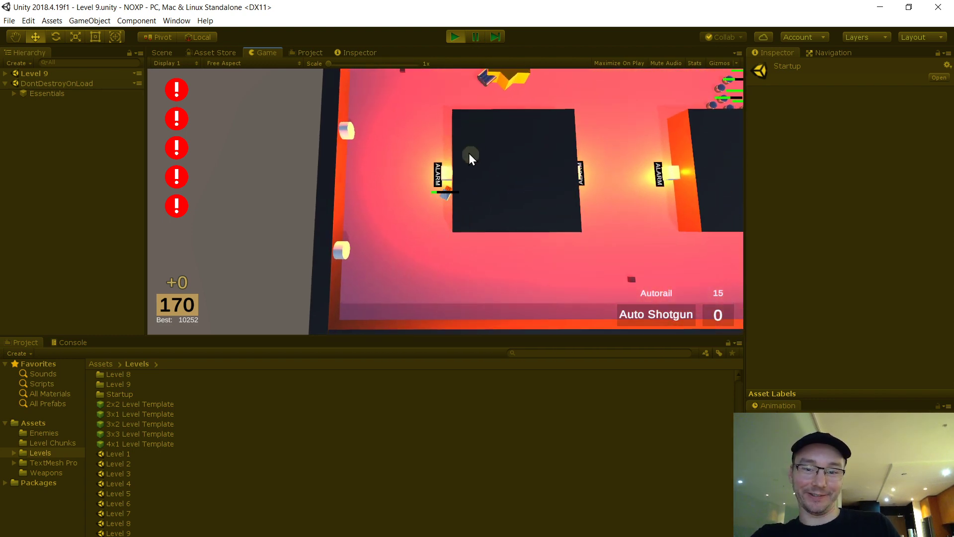
- Switch back to the Autorail, fire at The Curator from beside the lower-left block, and retreat along the lower wall
{"action": "key", "text": "w"}
{"action": "right_click", "coordinate": [463, 135]}
{"action": "left_click_drag", "start_coordinate": [472, 130], "coordinate": [487, 86]}
{"action": "key", "text": "s"}
{"action": "key", "text": "d"}
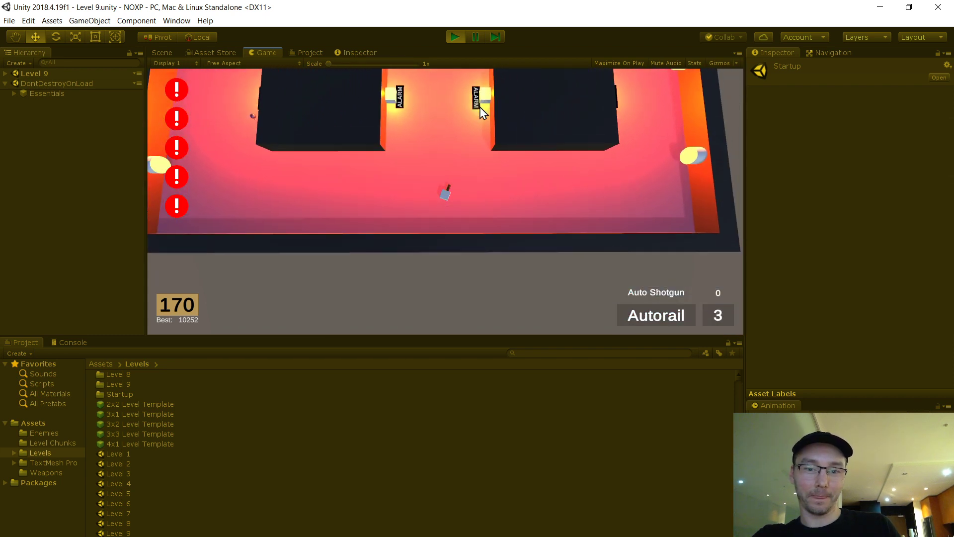
- Circle the arena from the lower wall around the upper blocks to the lower-left block, evading the swarmers
{"action": "key", "text": "w"}
{"action": "key", "text": "w"}
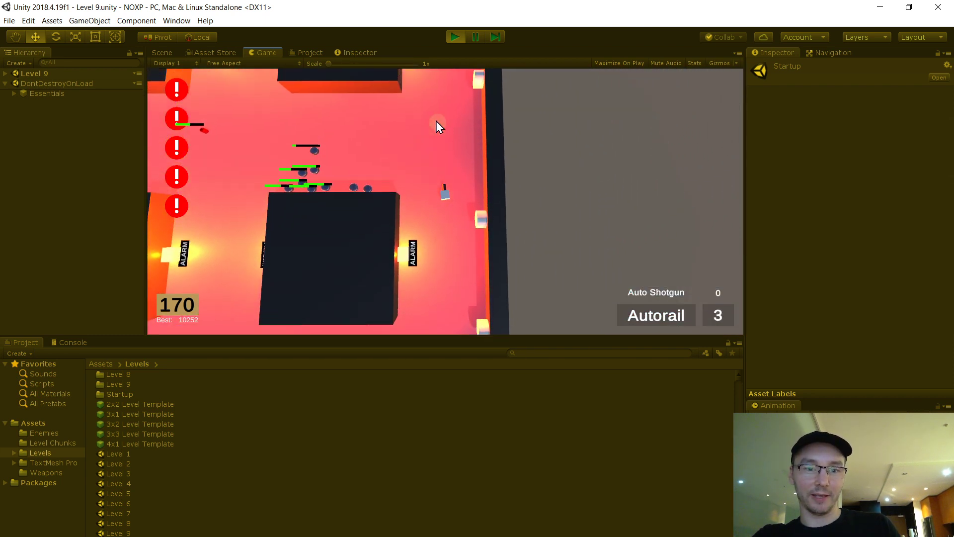
{"action": "key", "text": "a"}
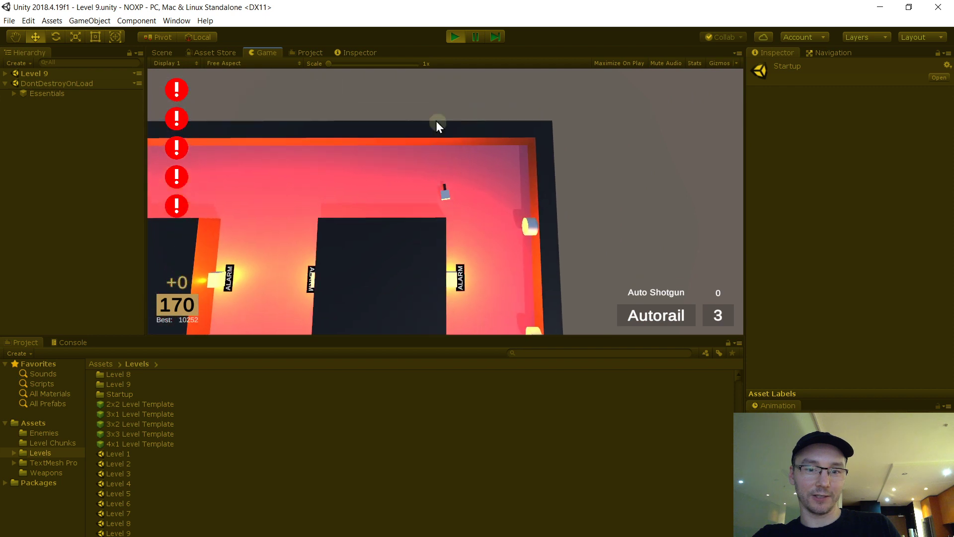
{"action": "key", "text": "a"}
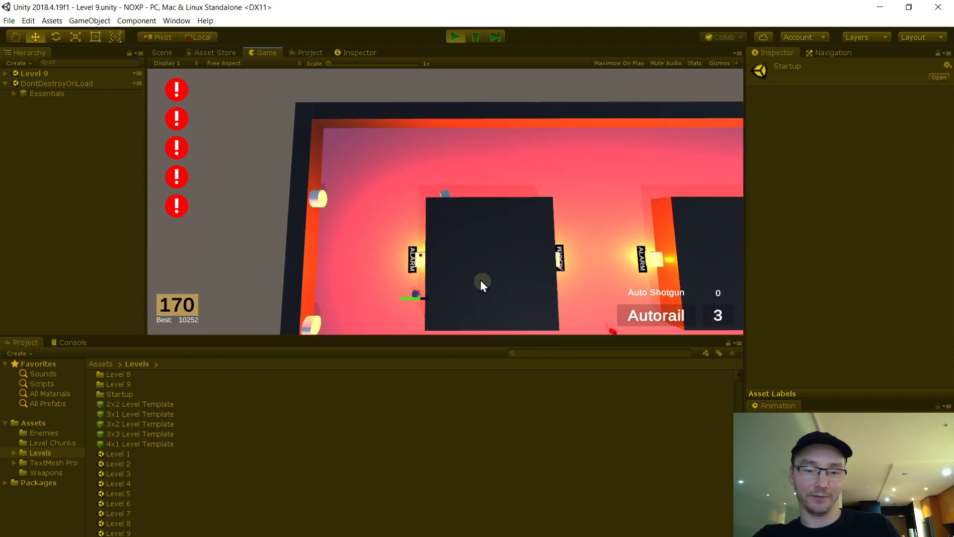
{"action": "key", "text": "s"}
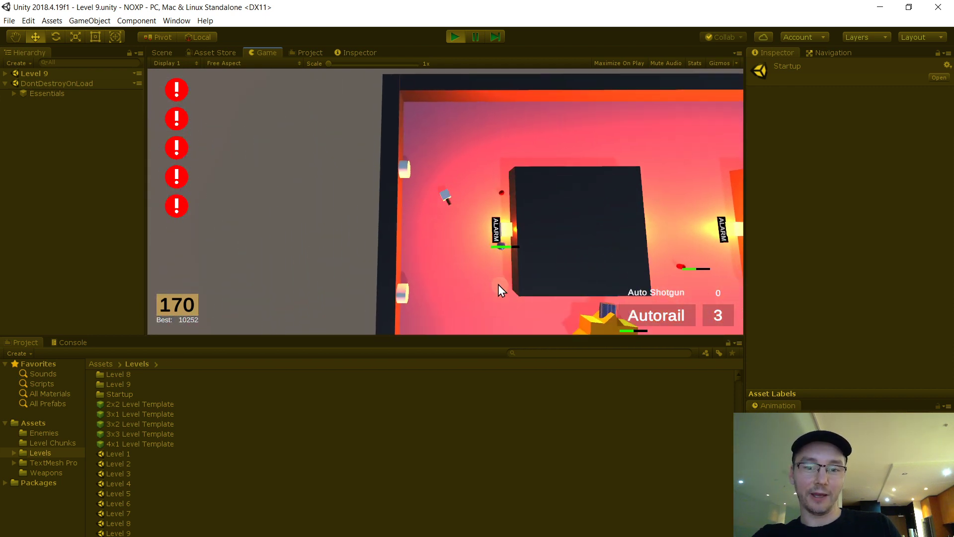
{"action": "key", "text": "d"}
{"action": "key", "text": "s"}
{"action": "key", "text": "d"}
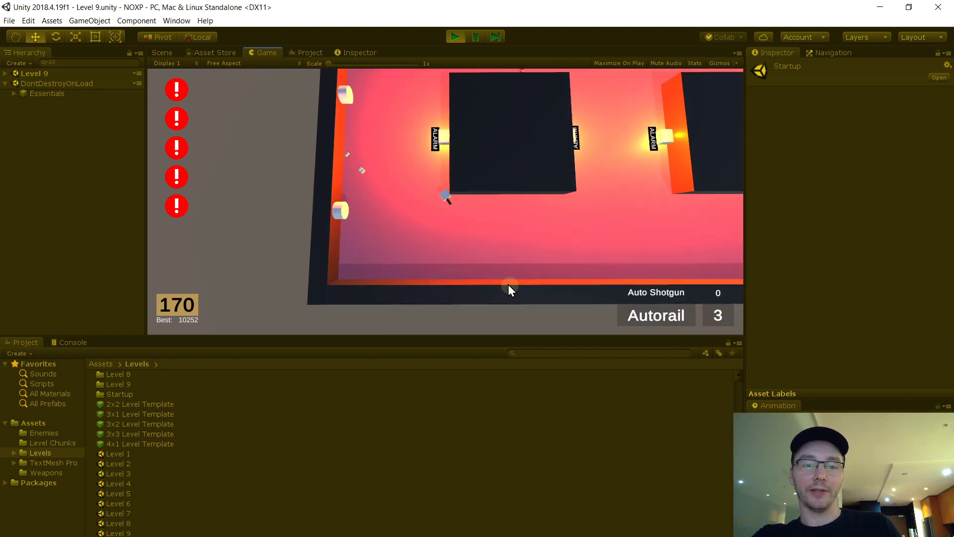
- Fire the last Autorail rounds at The Curator above the lower-left block and flee to the right end of the central corridor
{"action": "key", "text": "a"}
{"action": "key", "text": "w"}
{"action": "left_click", "coordinate": [546, 166]}
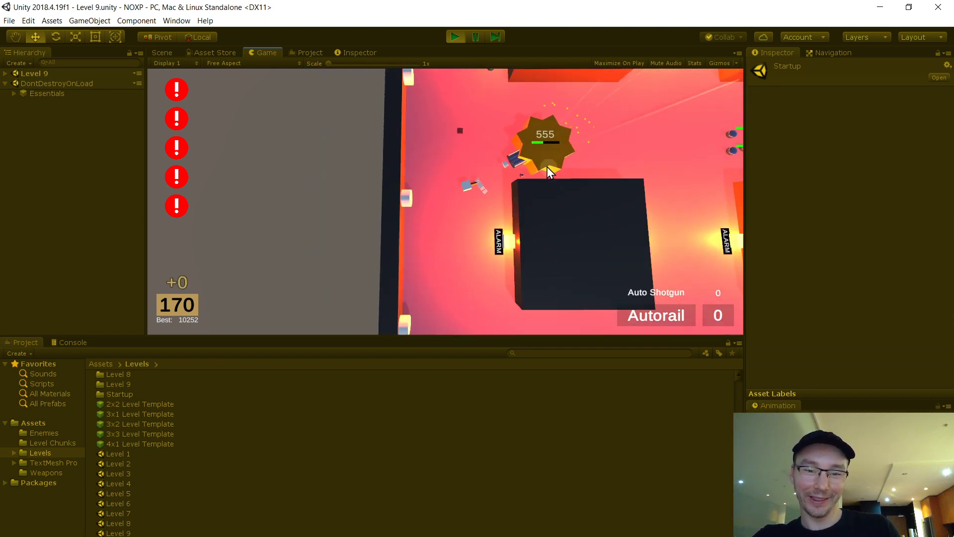
{"action": "key", "text": "s"}
{"action": "key", "text": "d"}
{"action": "key", "text": "w"}
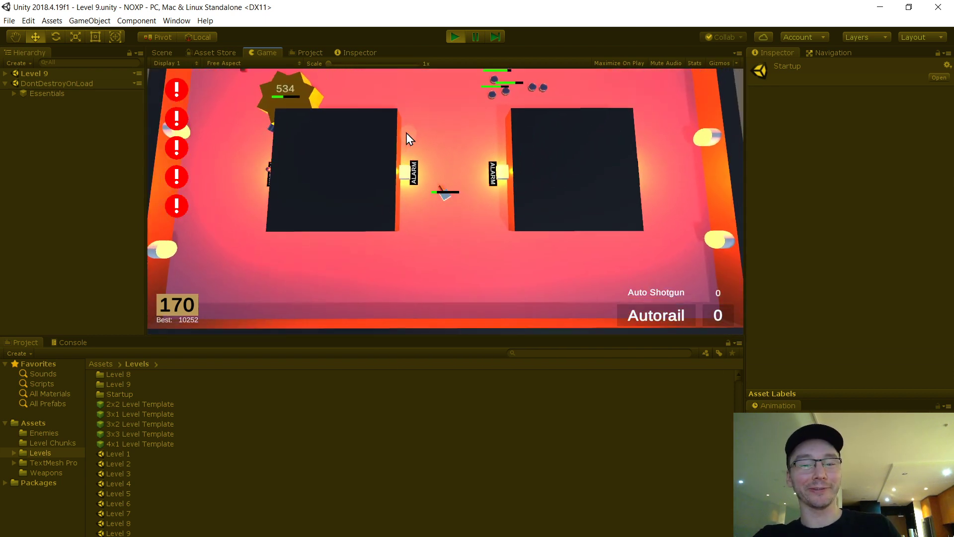
{"action": "key", "text": "d"}
{"action": "key", "text": "d"}
{"action": "key", "text": "s"}
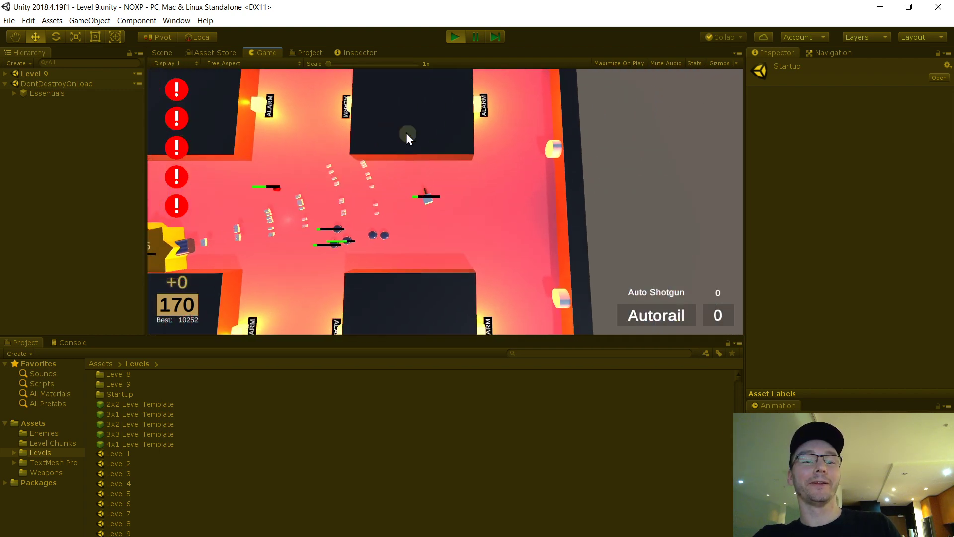
- Pause the game, stop the play-test, and expand the Essentials object in the Startup scene
{"action": "key", "text": "Escape"}
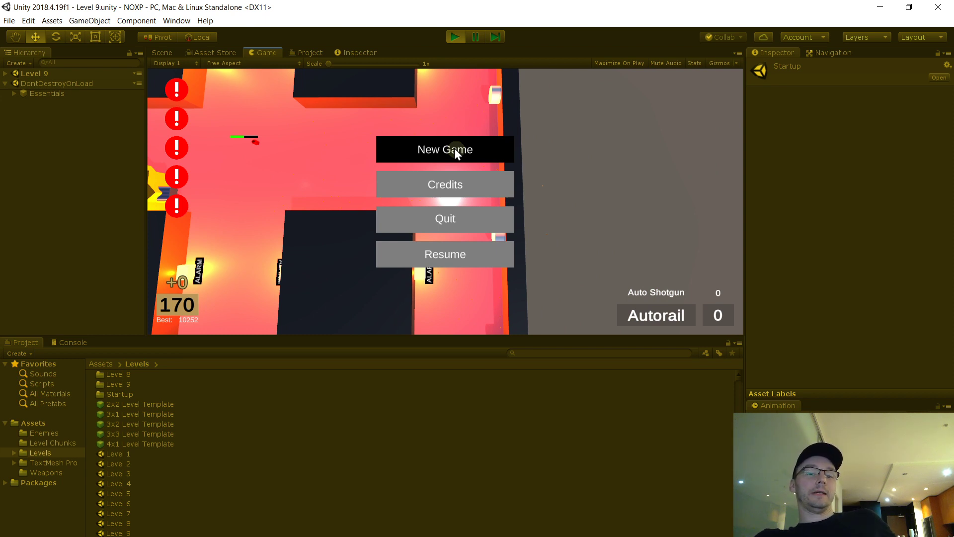
{"action": "left_click", "coordinate": [454, 36]}
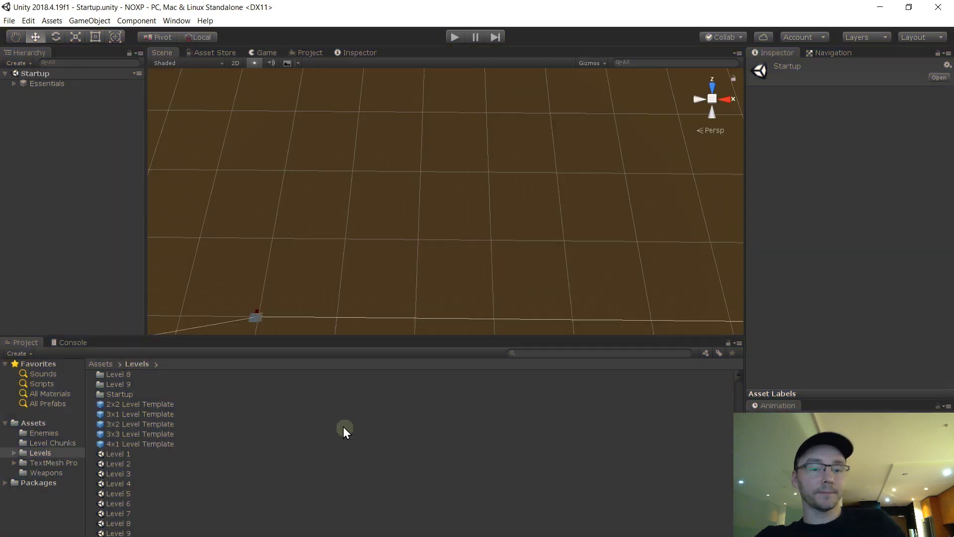
{"action": "left_click", "coordinate": [15, 83]}
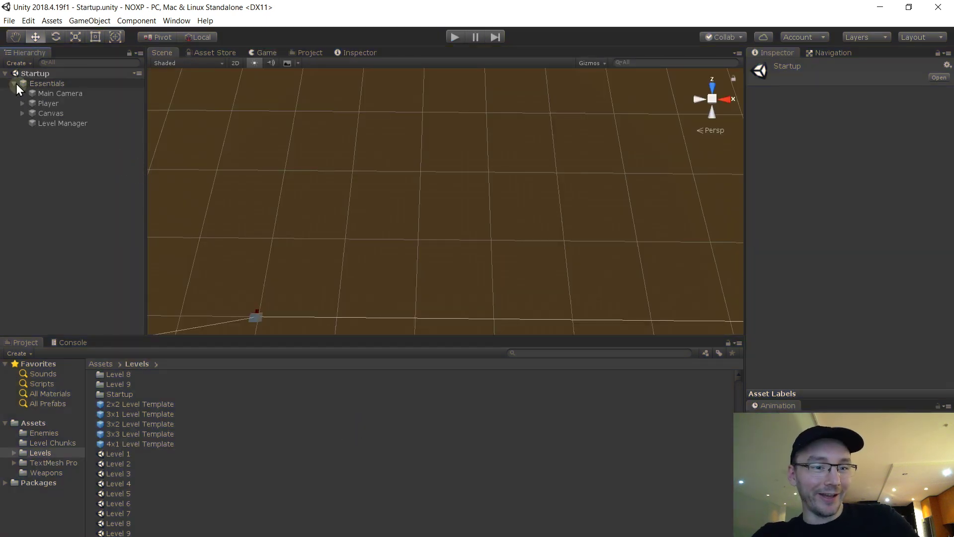
- Open the Small Ammo Pickup prefab from the Assets folder, set its Fraction To Replenish to 0.8, and return to the Startup scene
{"action": "left_click", "coordinate": [32, 423]}
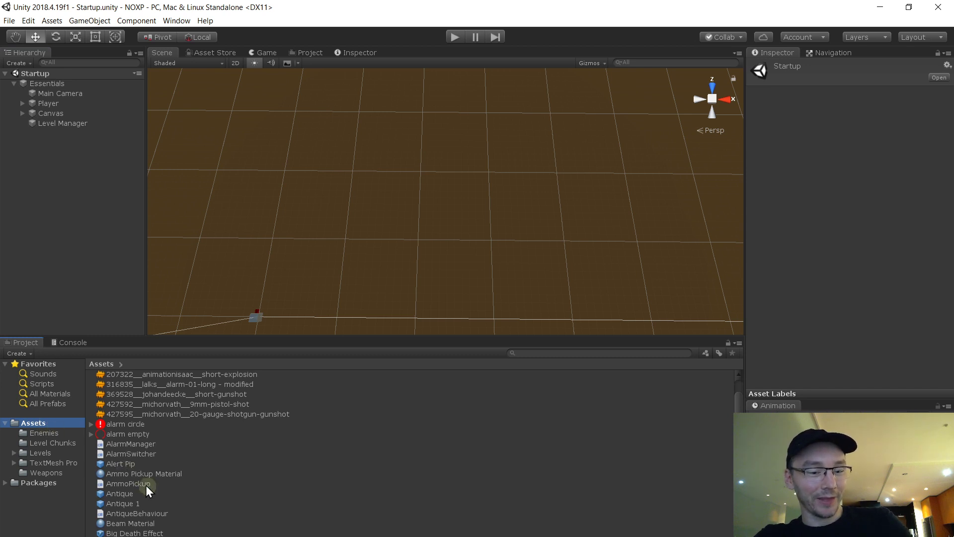
{"action": "scroll", "coordinate": [157, 476], "scroll_direction": "down", "scroll_amount": 10}
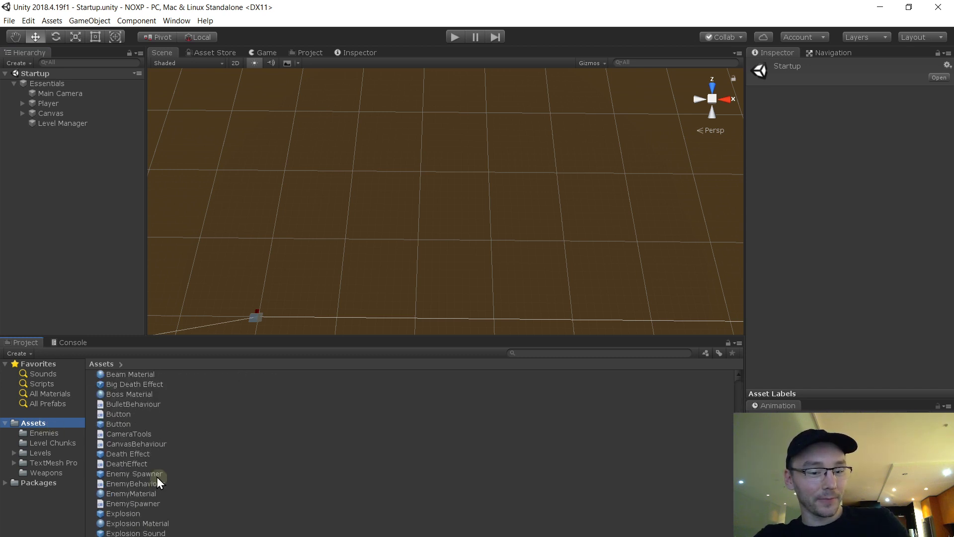
{"action": "scroll", "coordinate": [156, 476], "scroll_direction": "down", "scroll_amount": 5}
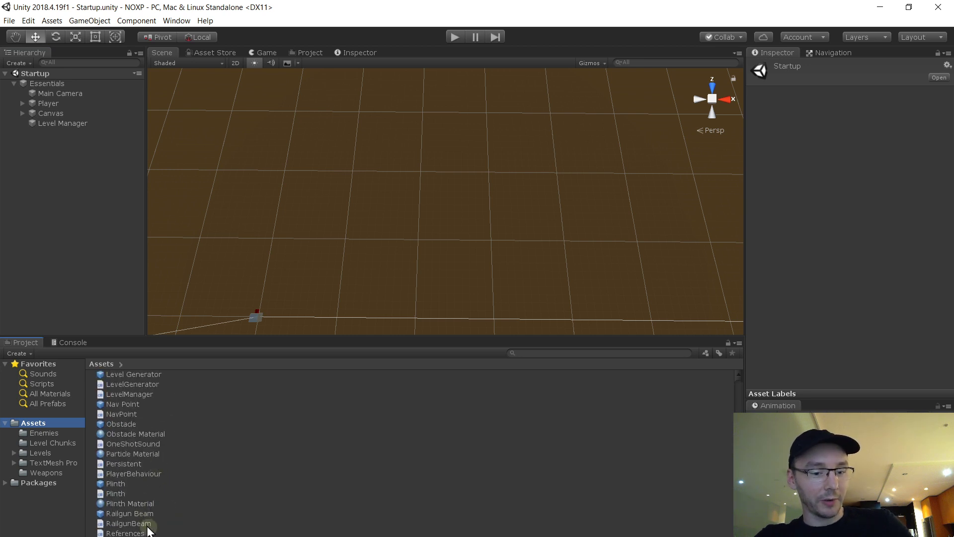
{"action": "scroll", "coordinate": [149, 516], "scroll_direction": "down", "scroll_amount": 5}
{"action": "left_click", "coordinate": [157, 498]}
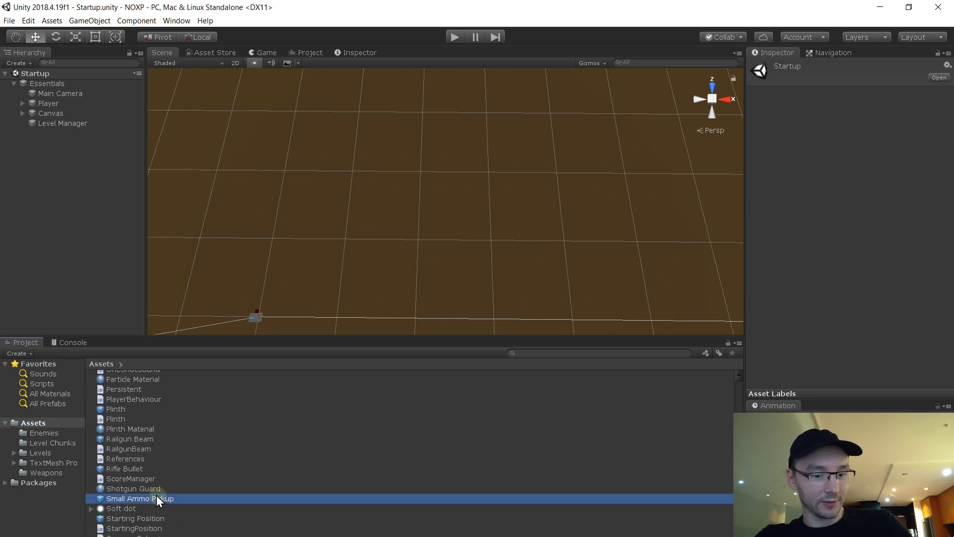
{"action": "double_click", "coordinate": [197, 497]}
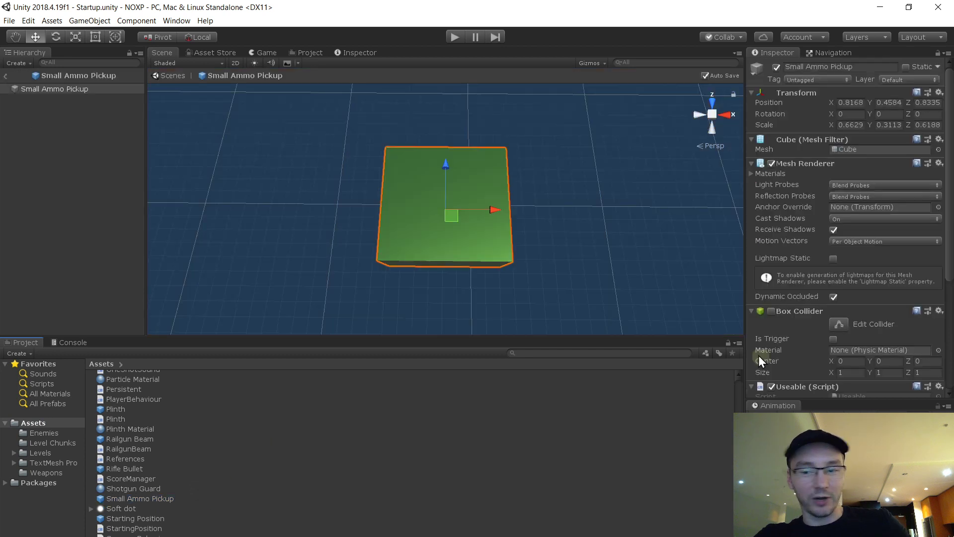
{"action": "scroll", "coordinate": [888, 327], "scroll_direction": "down", "scroll_amount": 5}
{"action": "left_click", "coordinate": [866, 326]}
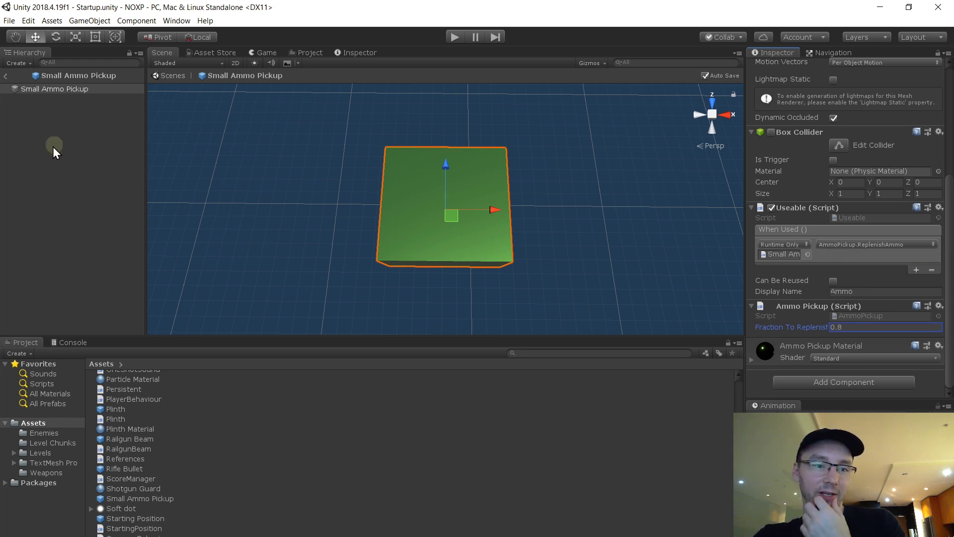
{"action": "left_click", "coordinate": [6, 76]}
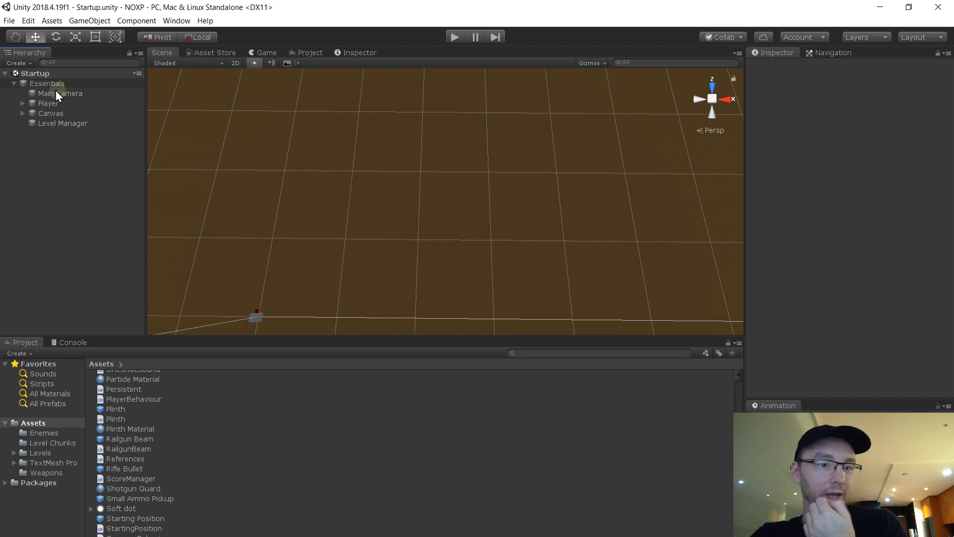
- Open the Level 9 scene from the Levels folder and select the Level Generator inside the 3x3 Template
{"action": "left_click", "coordinate": [55, 457]}
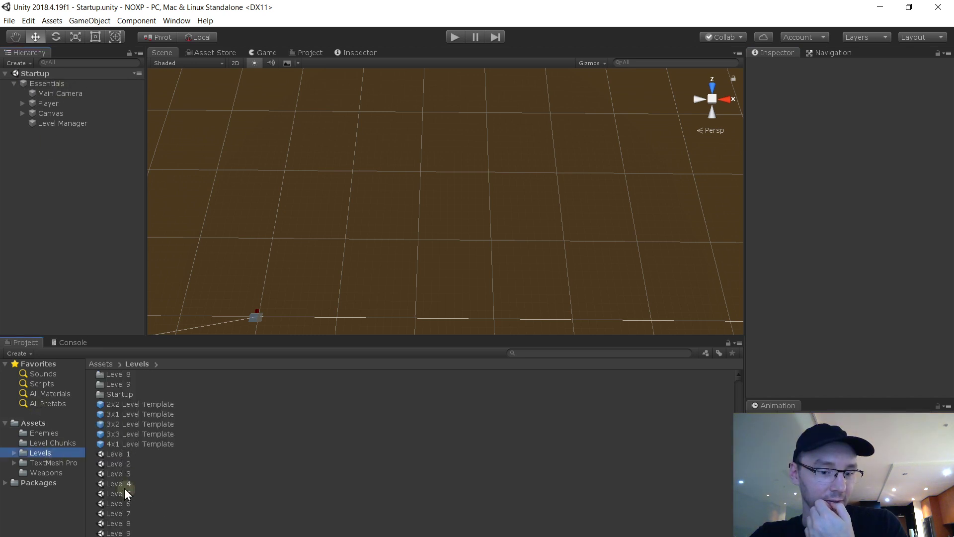
{"action": "double_click", "coordinate": [138, 532]}
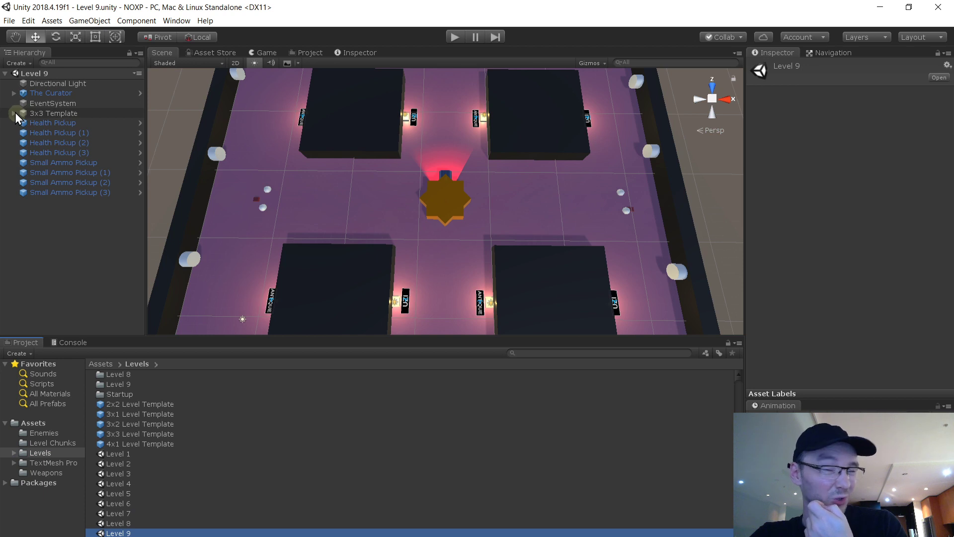
{"action": "left_click", "coordinate": [14, 113]}
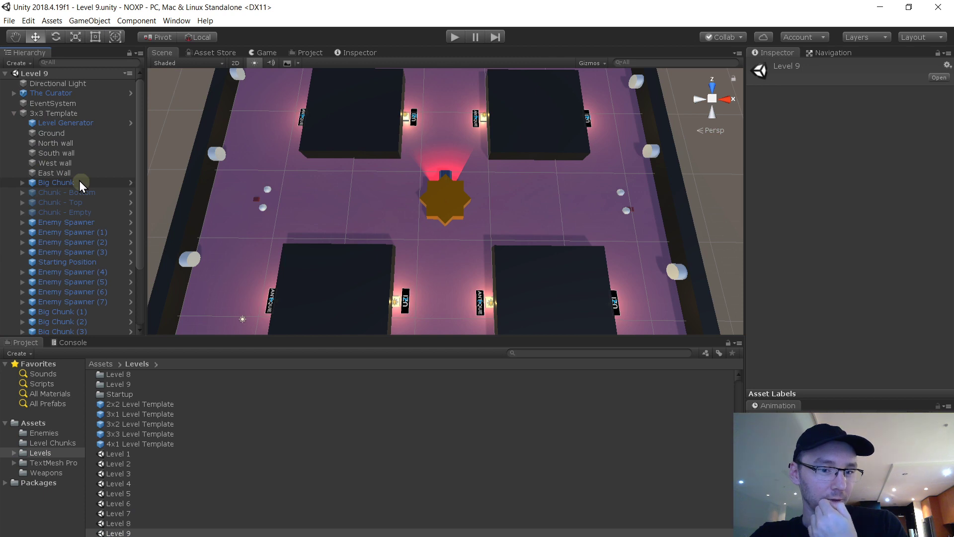
{"action": "scroll", "coordinate": [87, 198], "scroll_direction": "down", "scroll_amount": 3}
{"action": "scroll", "coordinate": [89, 209], "scroll_direction": "up", "scroll_amount": 3}
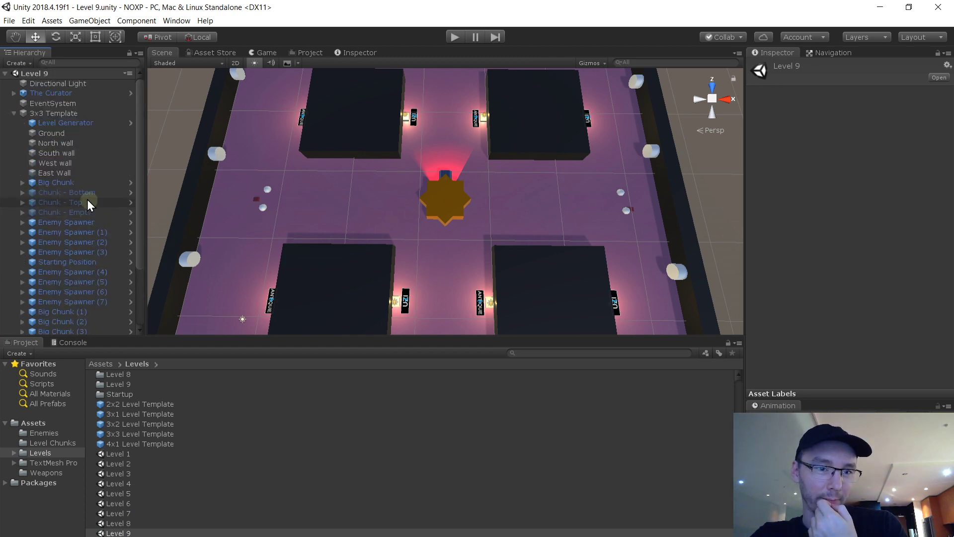
{"action": "left_click", "coordinate": [70, 124]}
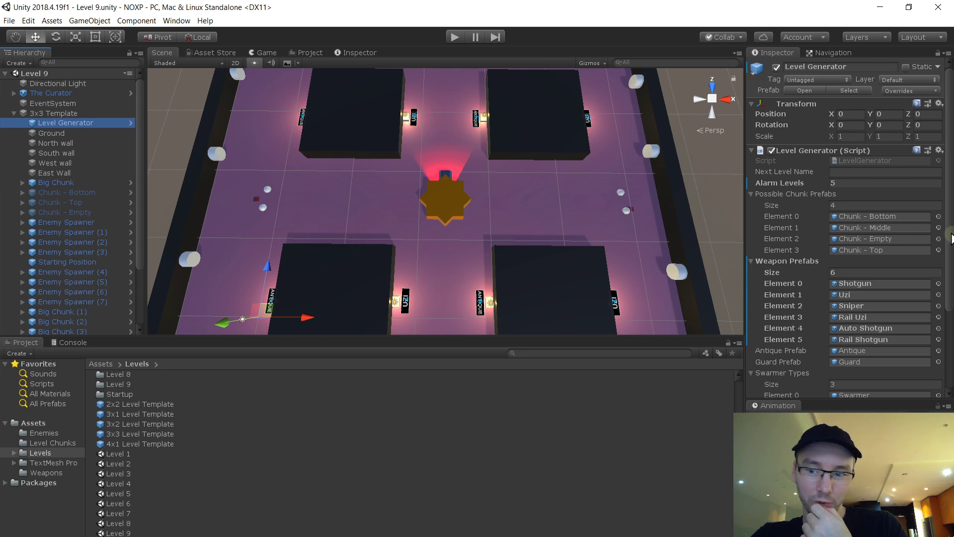
{"action": "scroll", "coordinate": [932, 233], "scroll_direction": "down", "scroll_amount": 3}
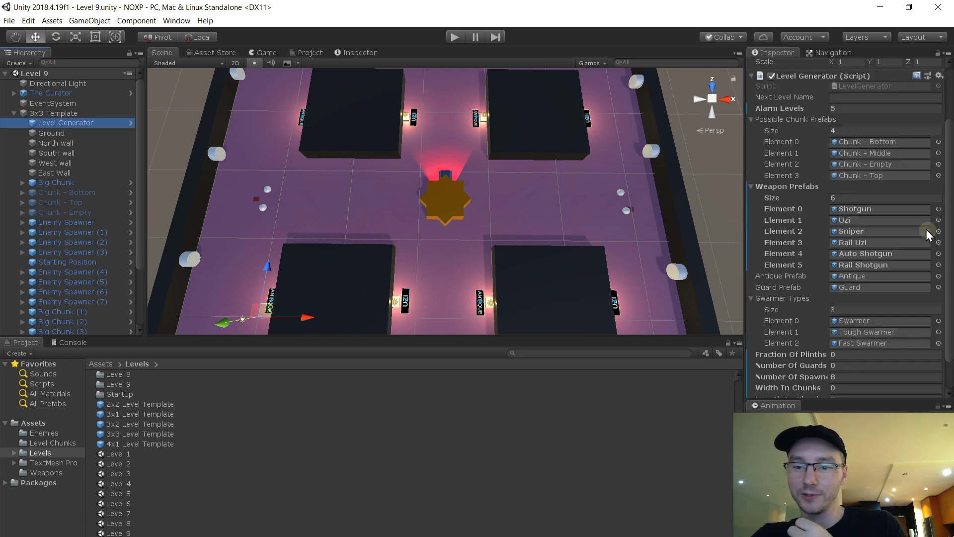
- Delete the Shotgun element entirely from the Level Generator's Weapon Prefabs list
{"action": "right_click", "coordinate": [795, 208]}
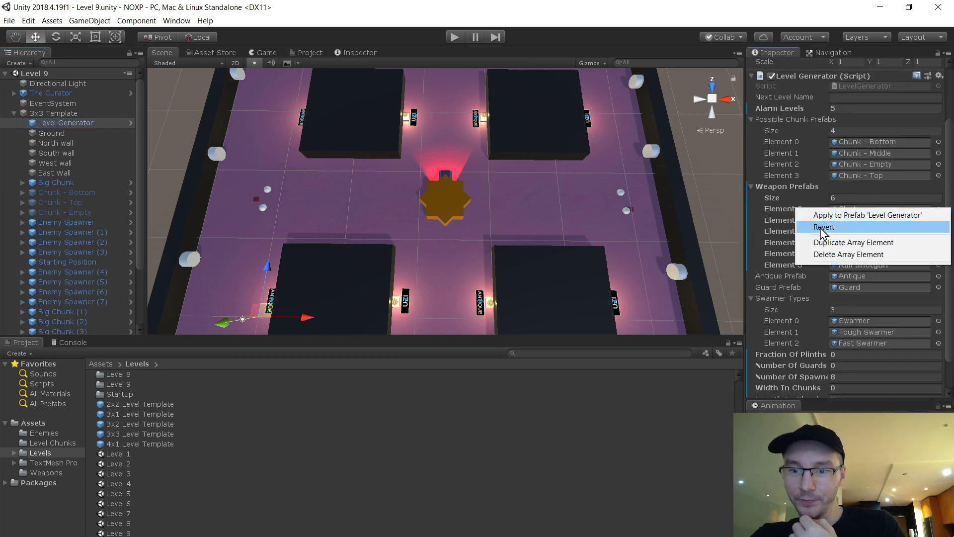
{"action": "left_click", "coordinate": [840, 253]}
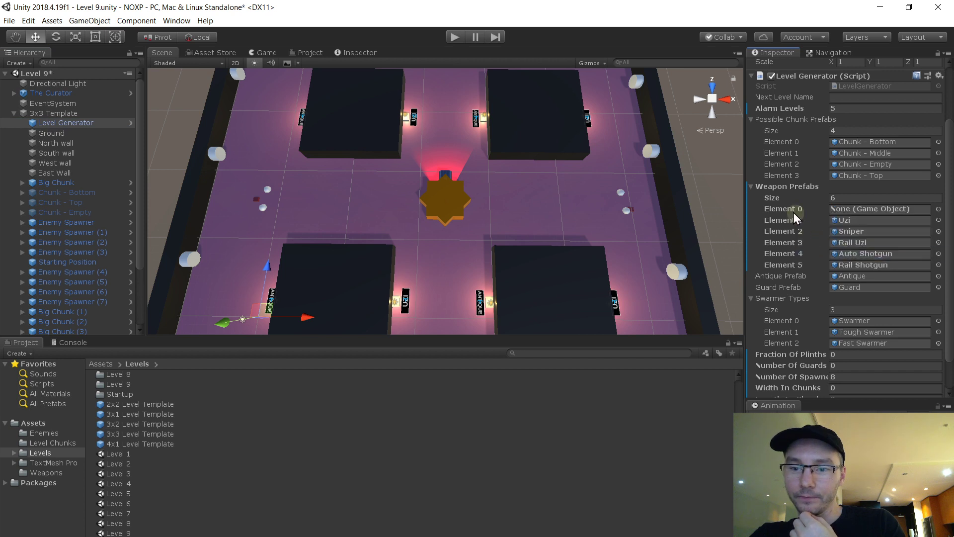
{"action": "right_click", "coordinate": [791, 209]}
{"action": "left_click", "coordinate": [844, 254]}
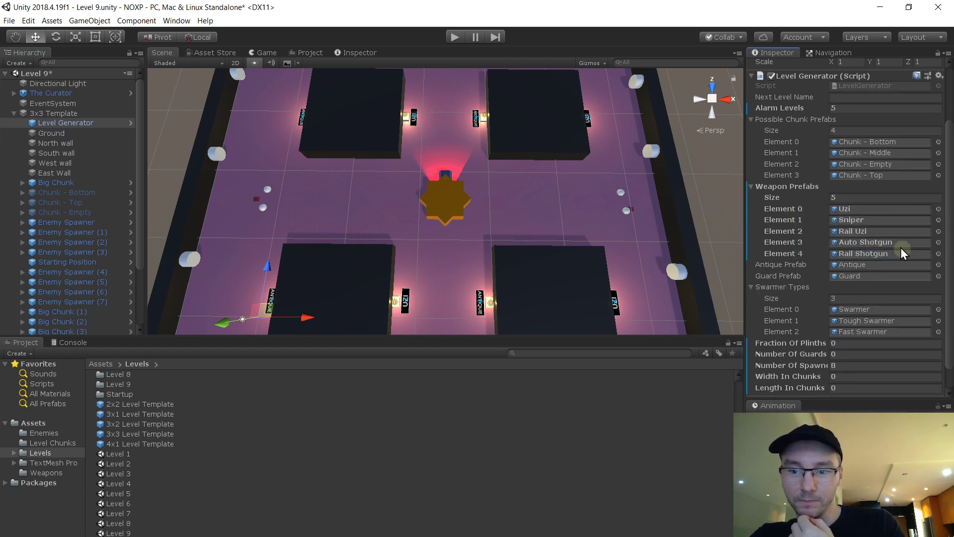
{"action": "scroll", "coordinate": [891, 253], "scroll_direction": "down", "scroll_amount": 2}
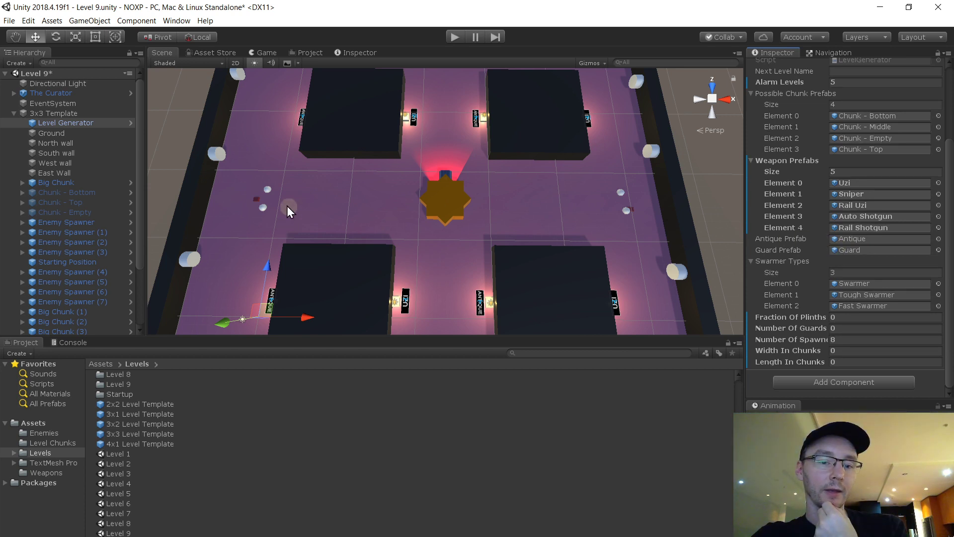
- Move the west-side Health Pickup closer to the west wall, centring it on the corridor between the big blocks
{"action": "scroll", "coordinate": [300, 204], "scroll_direction": "down", "scroll_amount": 3}
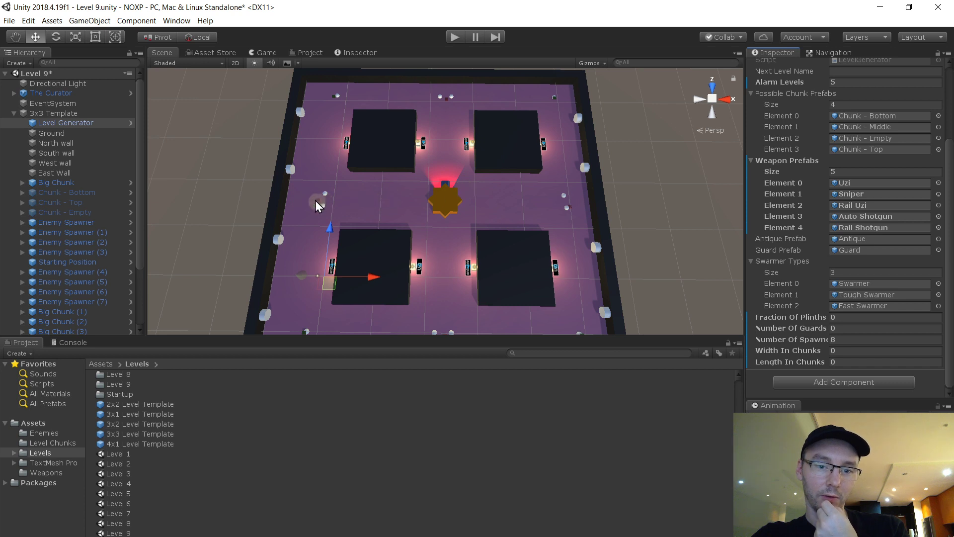
{"action": "left_click", "coordinate": [317, 201]}
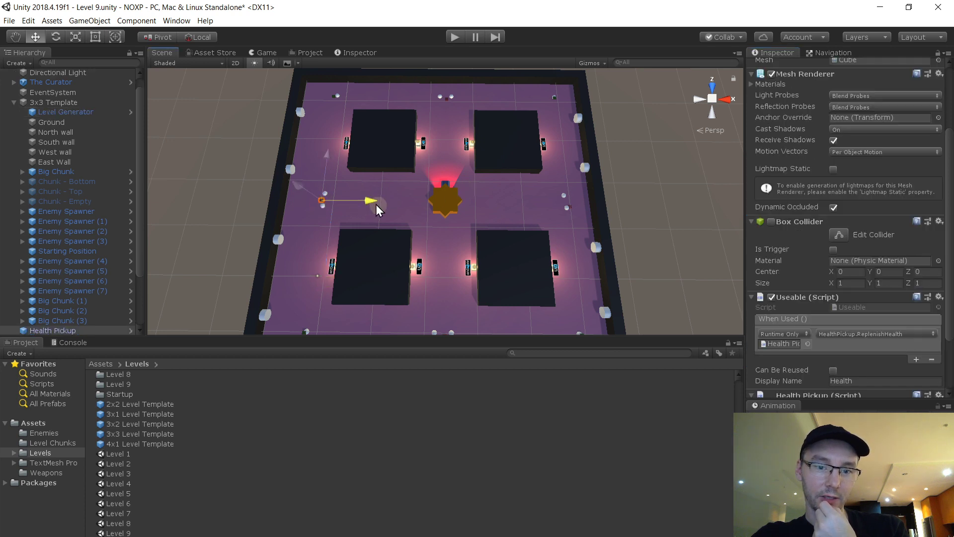
{"action": "mouse_move", "coordinate": [392, 160]}
{"action": "left_mouse_down"}
{"action": "mouse_move", "coordinate": [392, 144]}
{"action": "mouse_move", "coordinate": [397, 172]}
{"action": "left_mouse_up"}
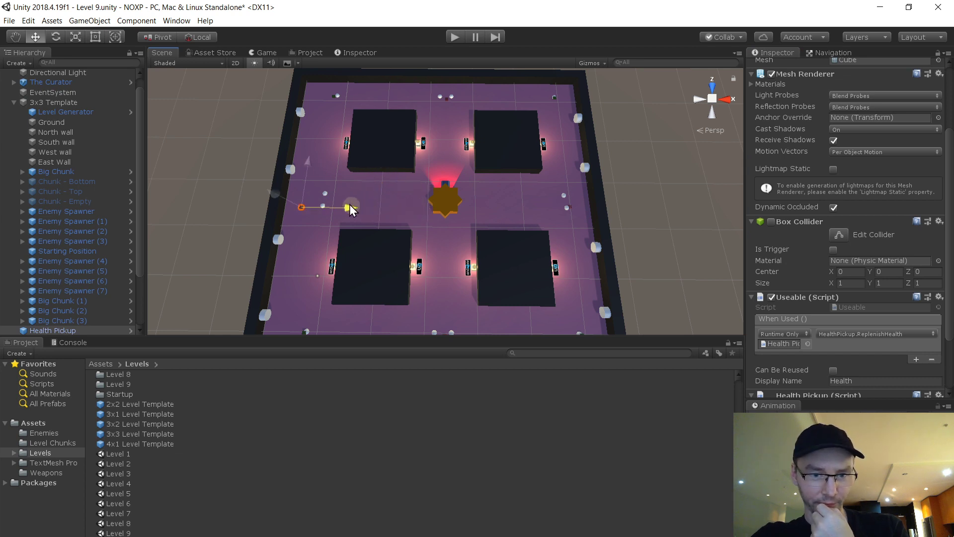
{"action": "left_click_drag", "start_coordinate": [350, 207], "coordinate": [338, 201]}
{"action": "left_click_drag", "start_coordinate": [307, 165], "coordinate": [308, 156]}
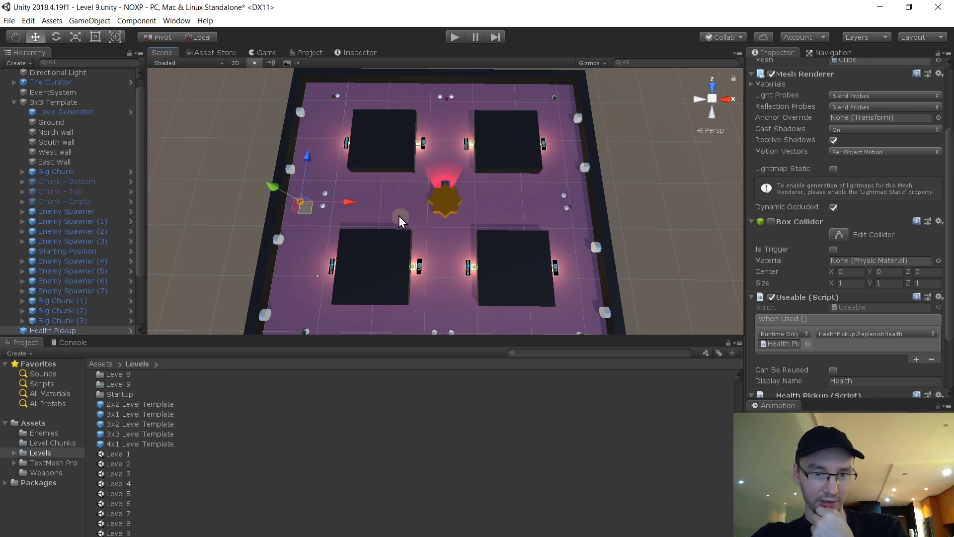
- Move Health Pickup (3), on the east side of the arena, closer to the east wall
{"action": "left_click", "coordinate": [573, 208]}
{"action": "left_click", "coordinate": [571, 207]}
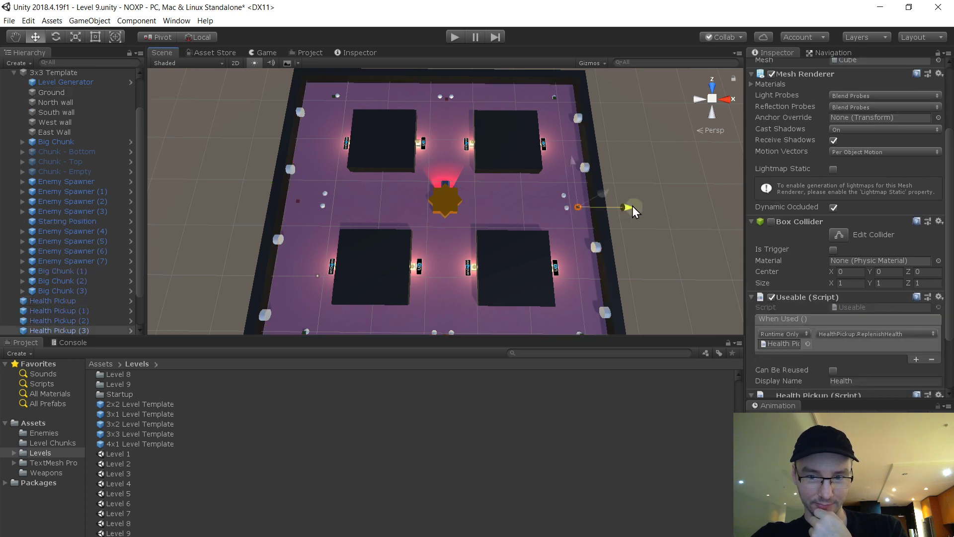
{"action": "left_click_drag", "start_coordinate": [632, 206], "coordinate": [640, 207]}
- Move Health Pickup (1), midway along the north side of the arena, closer to the north wall
{"action": "left_click", "coordinate": [446, 98]}
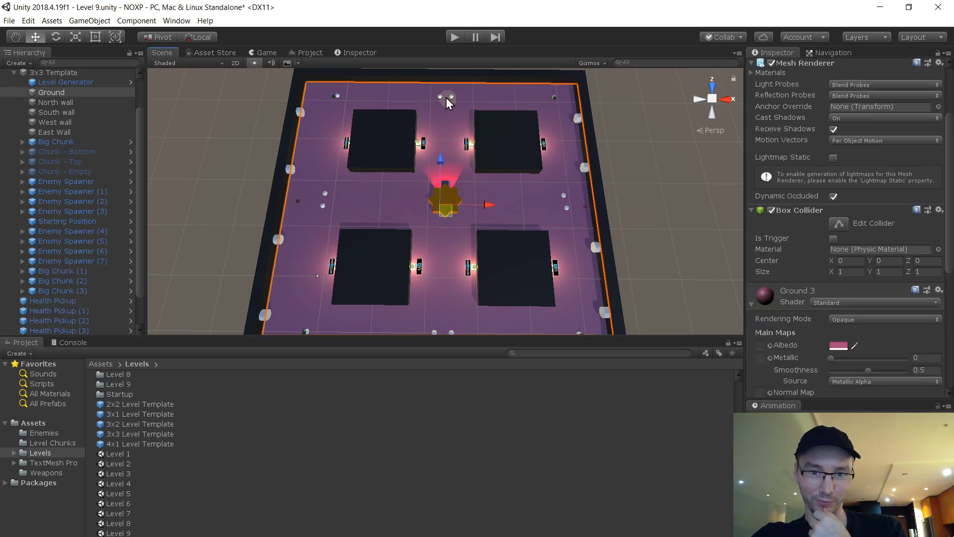
{"action": "mouse_move", "coordinate": [451, 74]}
{"action": "left_mouse_down"}
{"action": "mouse_move", "coordinate": [452, 58]}
{"action": "mouse_move", "coordinate": [461, 97]}
{"action": "left_mouse_up"}
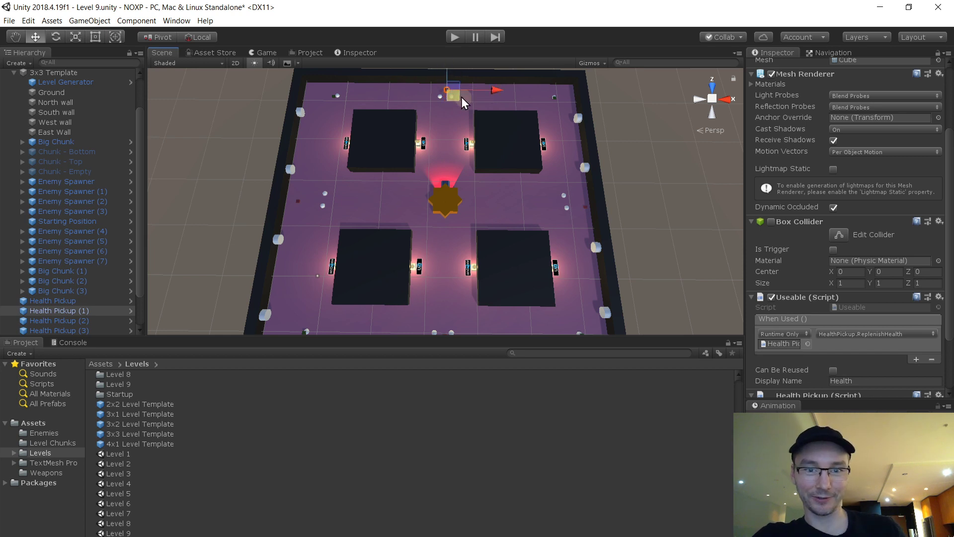
{"action": "right_click_drag", "start_coordinate": [447, 174], "coordinate": [281, 137]}
{"action": "key", "text": "w"}
{"action": "key", "text": "d"}
{"action": "left_click_drag", "start_coordinate": [489, 121], "coordinate": [502, 105]}
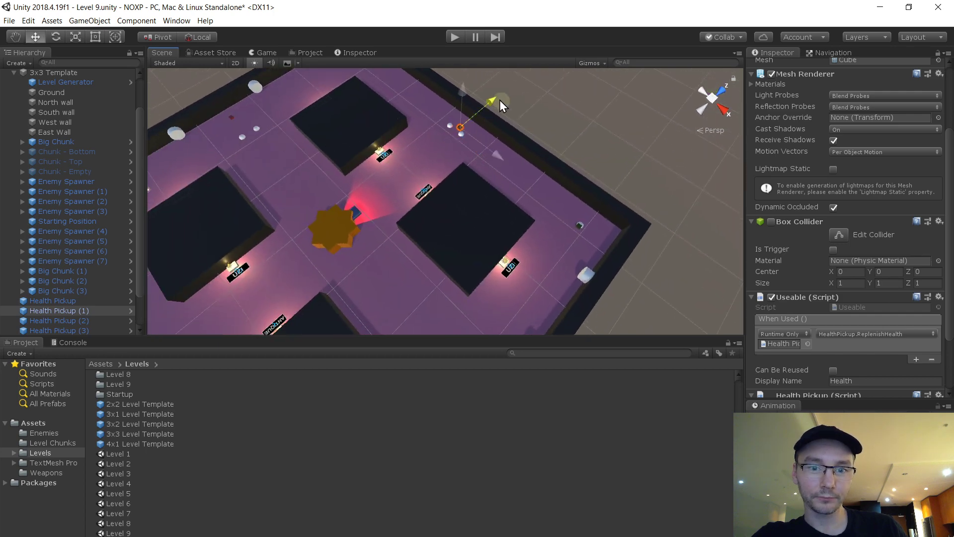
- Move Health Pickup (2), midway along the south side of the arena, closer to the south wall
{"action": "right_click_drag", "start_coordinate": [503, 103], "coordinate": [317, 190]}
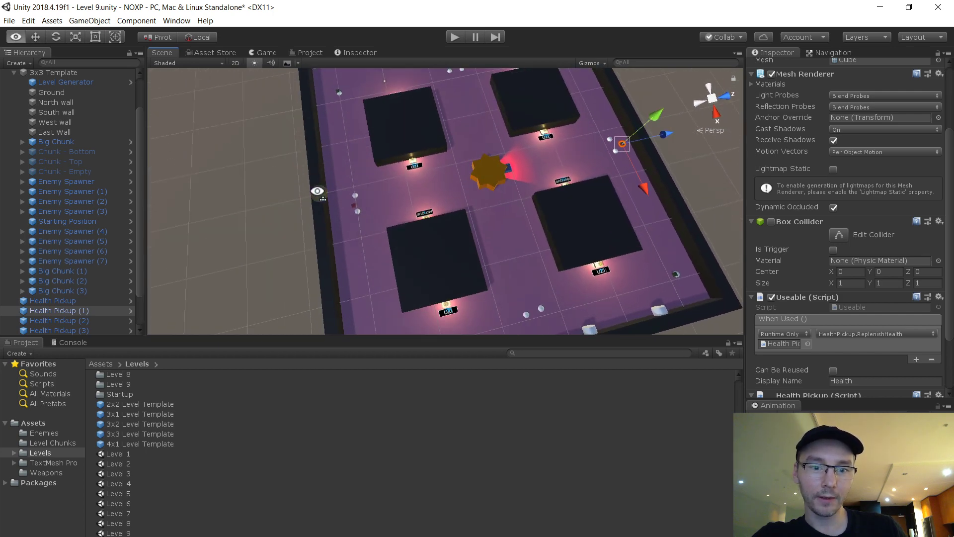
{"action": "left_click", "coordinate": [355, 207]}
{"action": "left_click", "coordinate": [353, 205]}
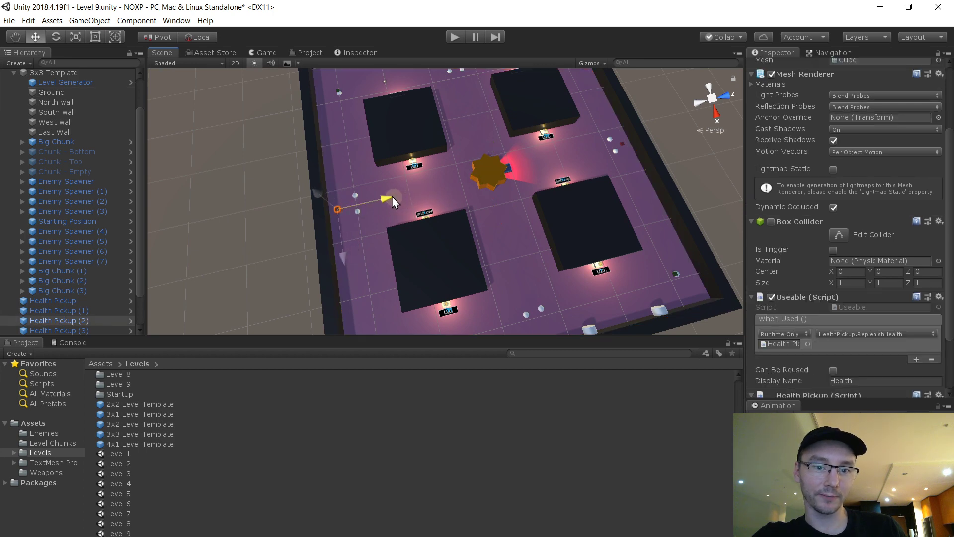
{"action": "right_click_drag", "start_coordinate": [392, 196], "coordinate": [910, 85]}
{"action": "key", "text": "s"}
{"action": "left_click_drag", "start_coordinate": [554, 188], "coordinate": [585, 239], "text": "alt"}
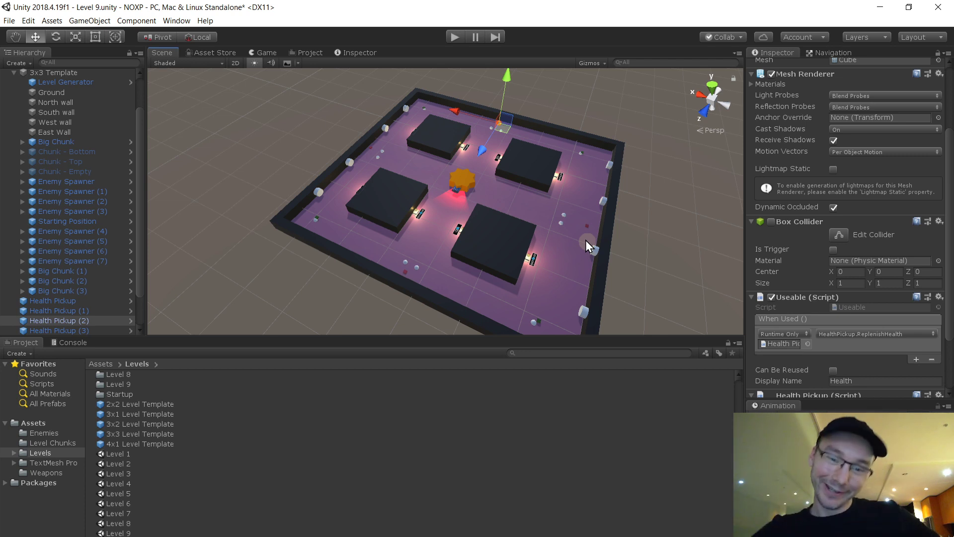
{"action": "left_click", "coordinate": [310, 405]}
{"action": "left_click", "coordinate": [307, 442]}
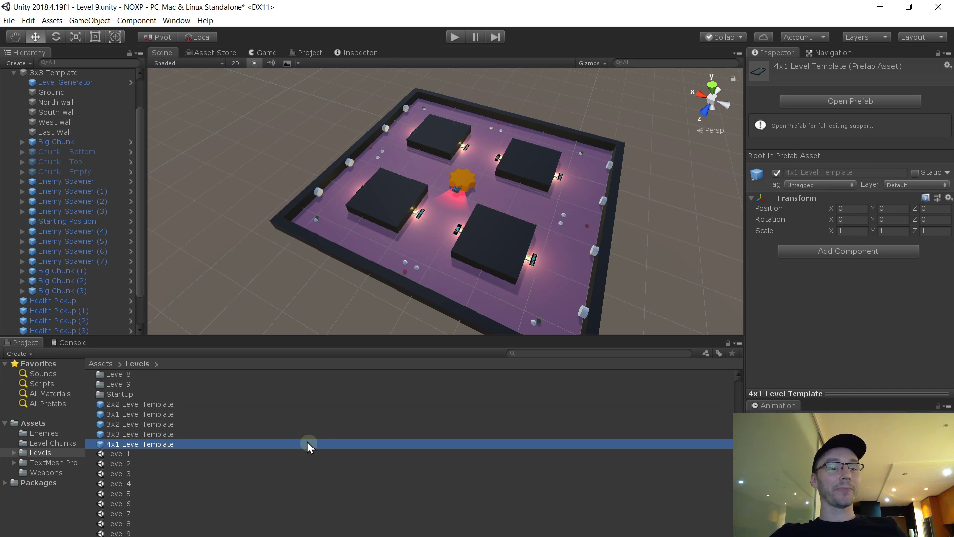
{"action": "scroll", "coordinate": [70, 197], "scroll_direction": "down", "scroll_amount": 2}
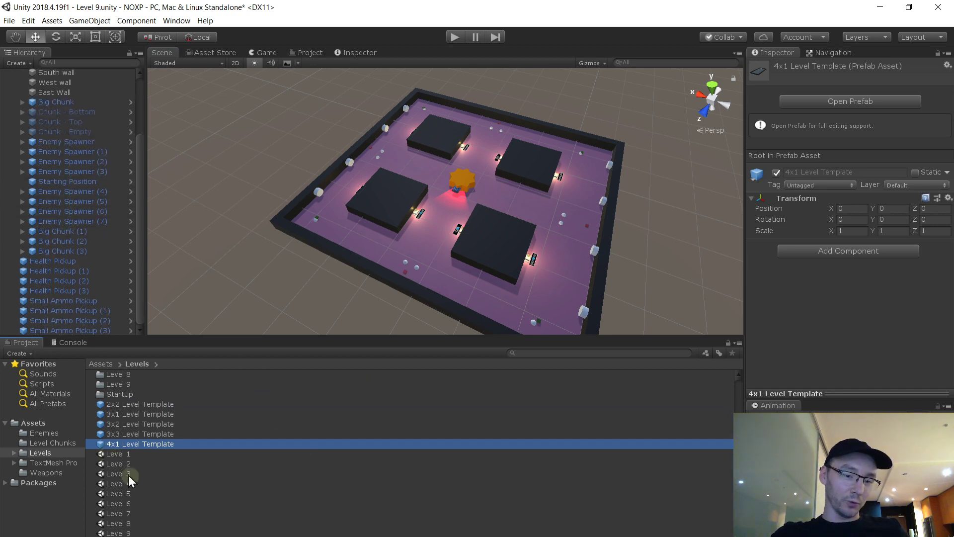
{"action": "left_click", "coordinate": [136, 493]}
{"action": "left_click", "coordinate": [147, 513]}
{"action": "left_click", "coordinate": [153, 523]}
{"action": "left_click", "coordinate": [156, 503]}
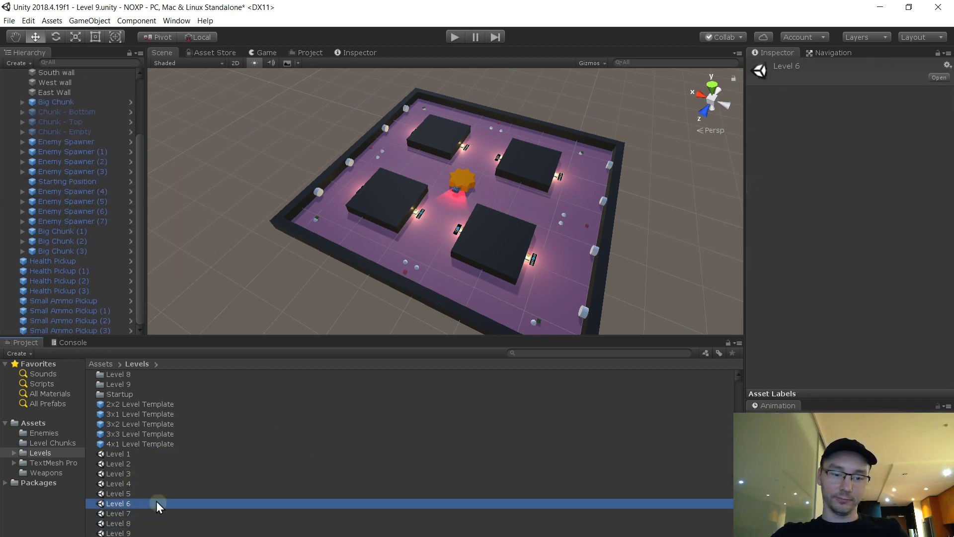
{"action": "left_click", "coordinate": [156, 484]}
{"action": "left_click", "coordinate": [156, 464]}
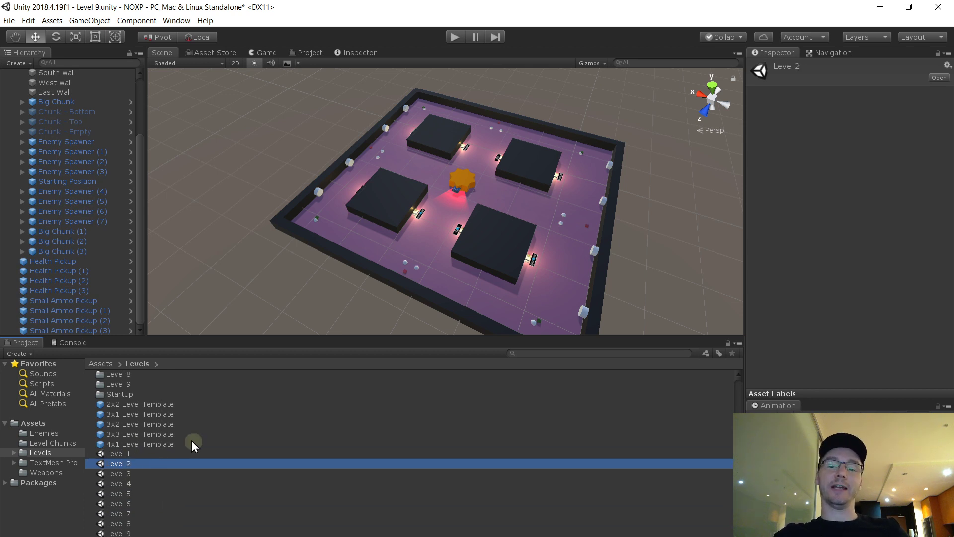
{"action": "scroll", "coordinate": [192, 441], "scroll_direction": "up", "scroll_amount": 1}
{"action": "scroll", "coordinate": [153, 458], "scroll_direction": "down", "scroll_amount": 1}
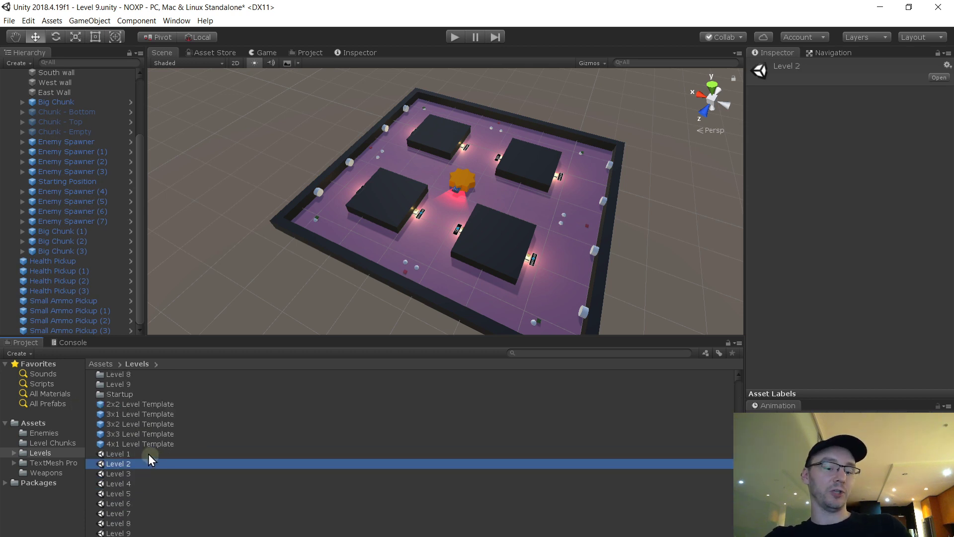
{"action": "scroll", "coordinate": [107, 163], "scroll_direction": "up", "scroll_amount": 3}
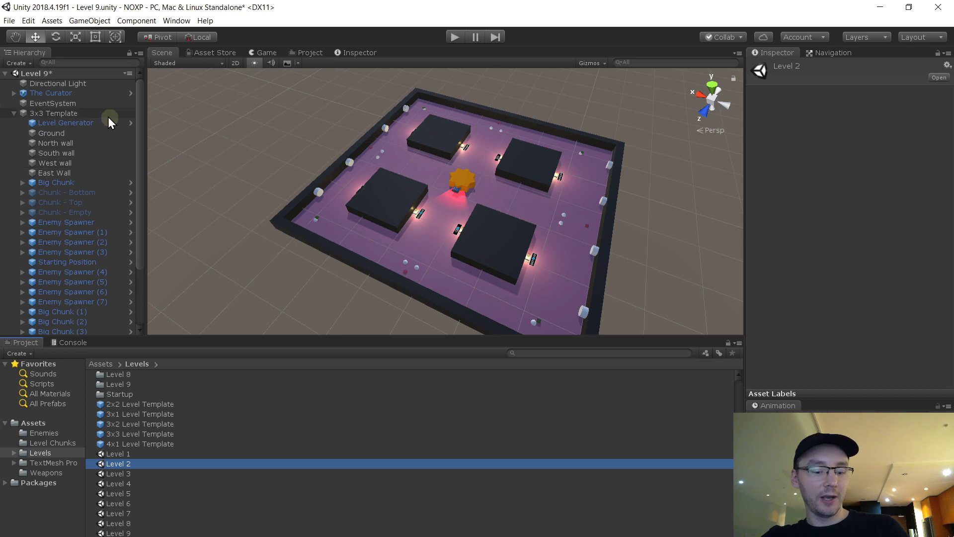
- Save the Level 9 scene and switch to OBS
{"action": "key", "text": "ctrl+s"}
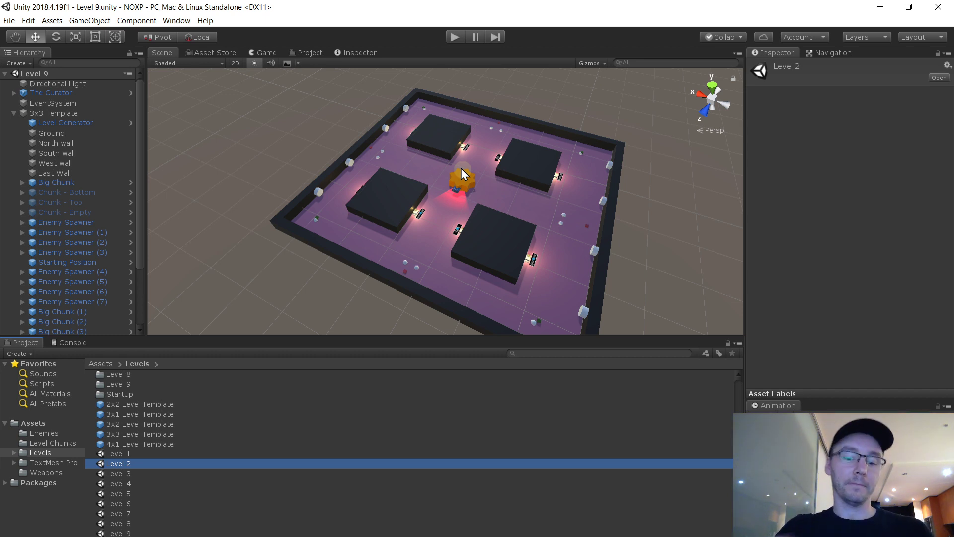
{"action": "left_click", "coordinate": [315, 535]}
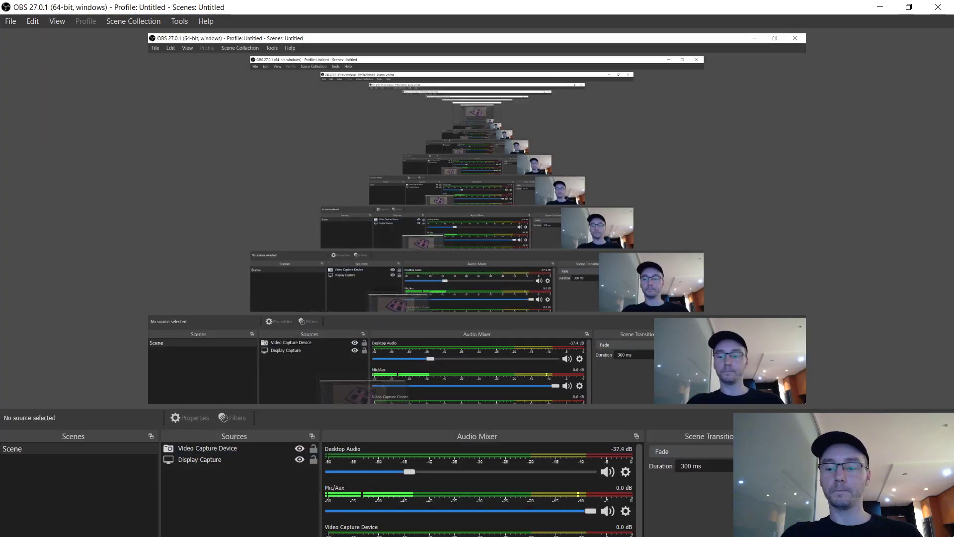